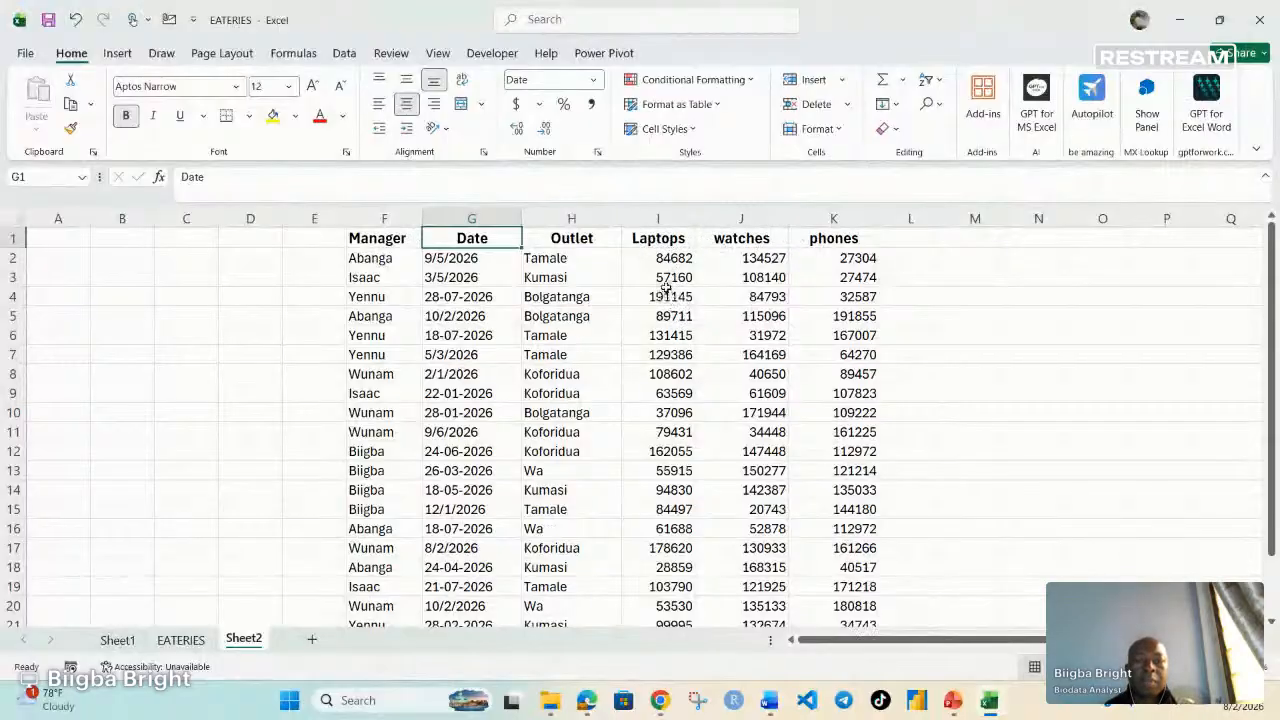
# Step: Format the Laptops, watches and phones values as Accounting with the GHC symbol and no decimal places
pyautogui.moveTo(660, 259); pyautogui.dragTo(850, 583)
pyautogui.scroll(1, 765, 512)
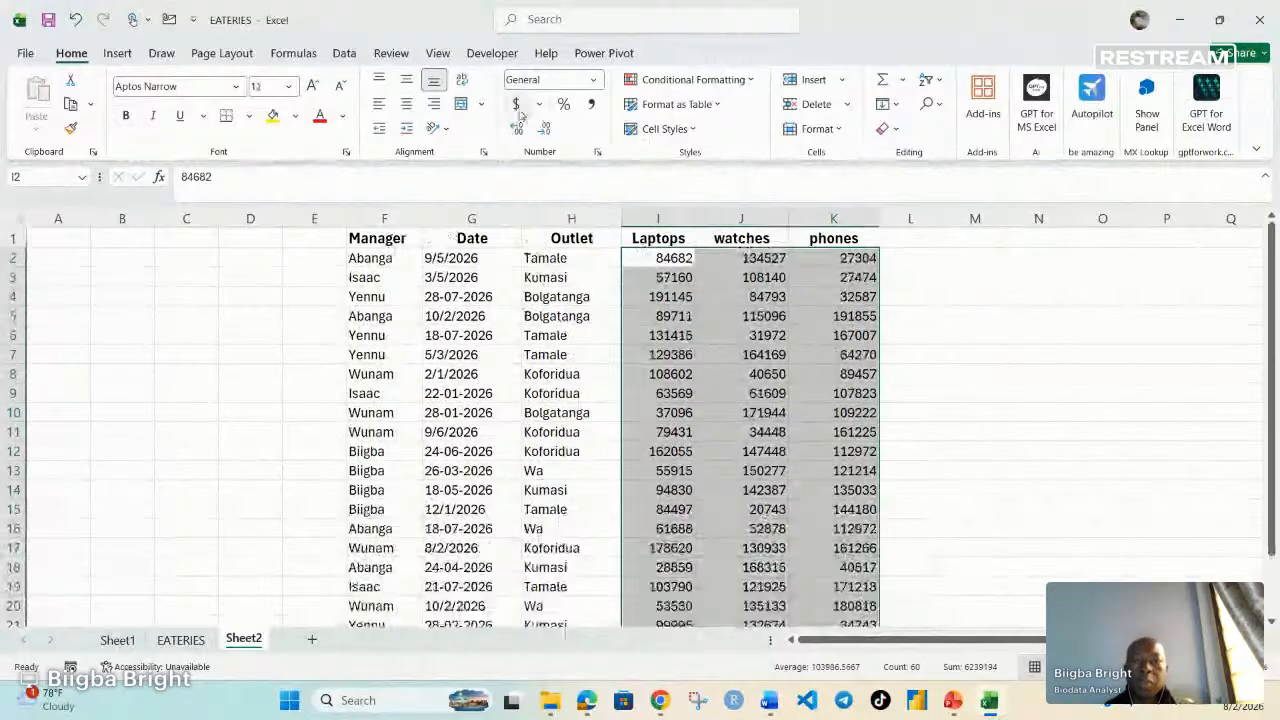
pyautogui.click(537, 106)
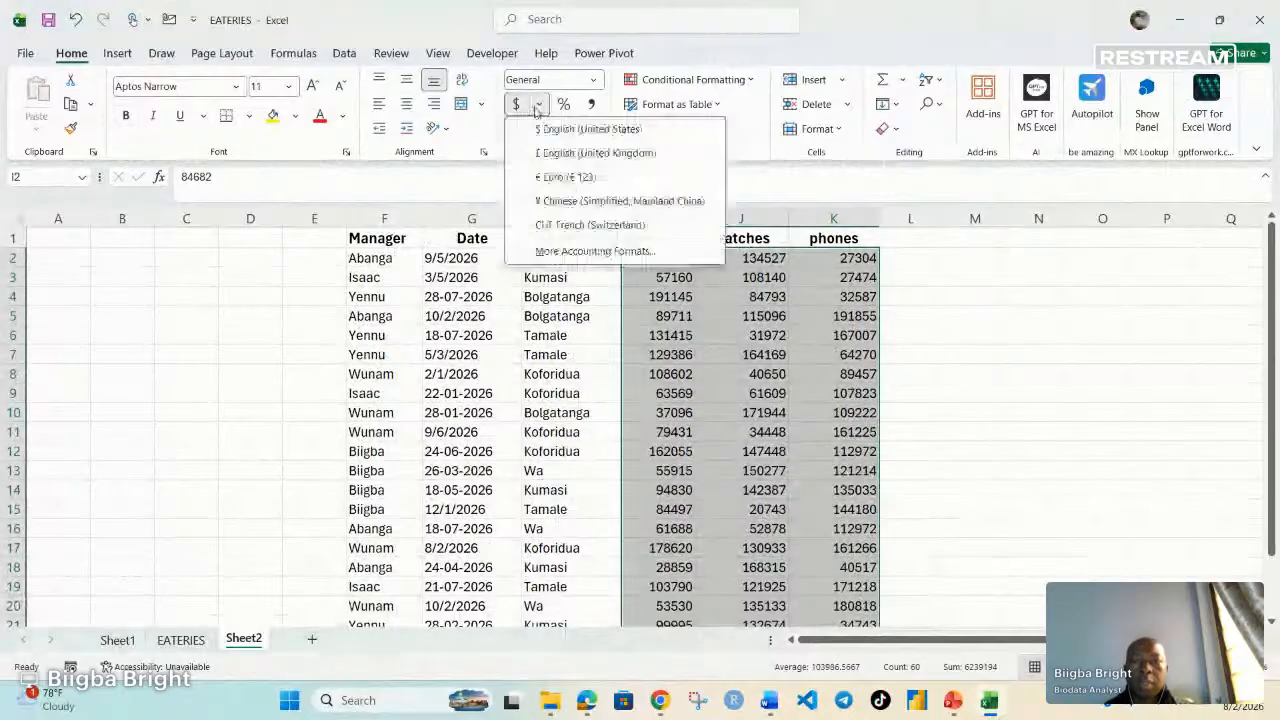
pyautogui.click(565, 251)
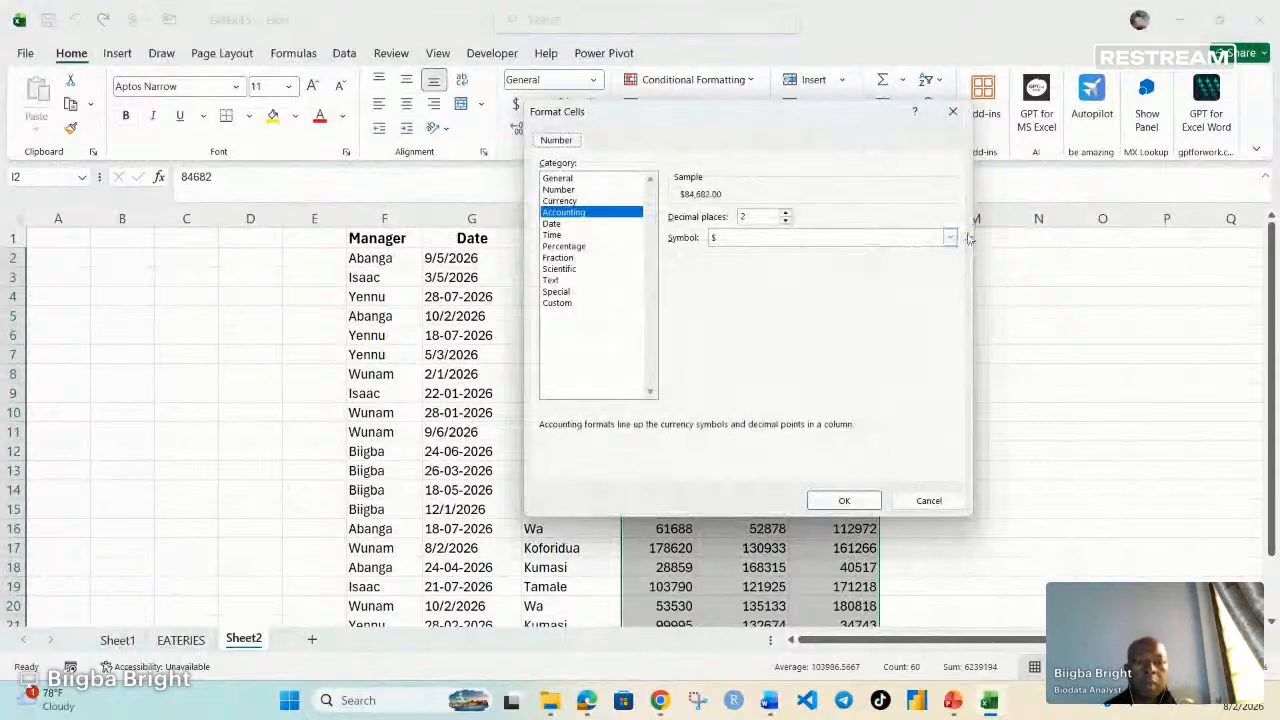
pyautogui.click(950, 237)
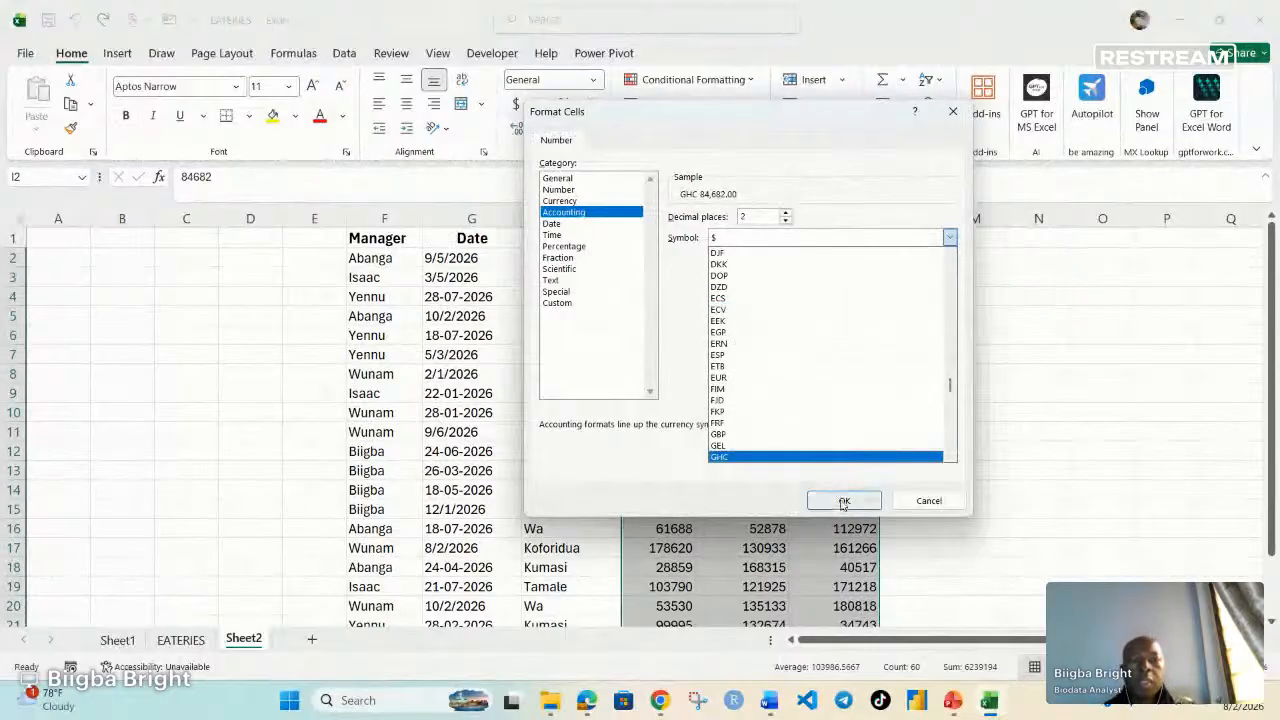
pyautogui.click(843, 500)
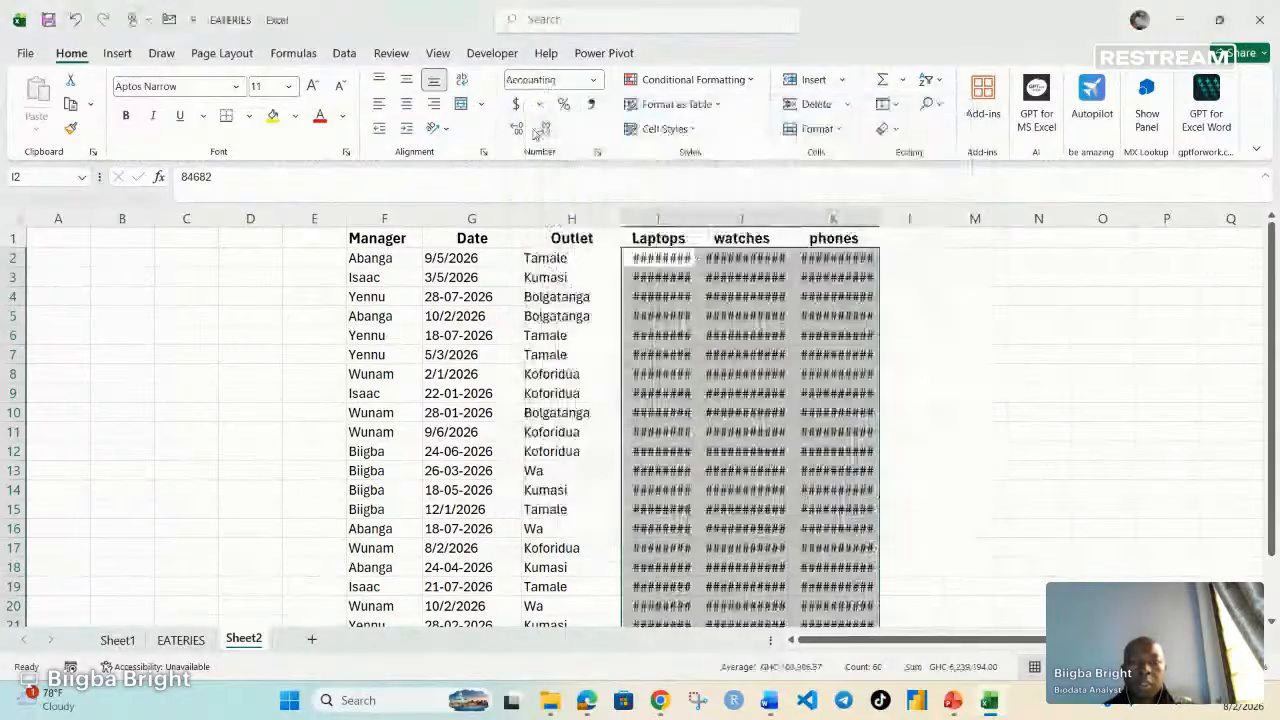
pyautogui.click(545, 130)
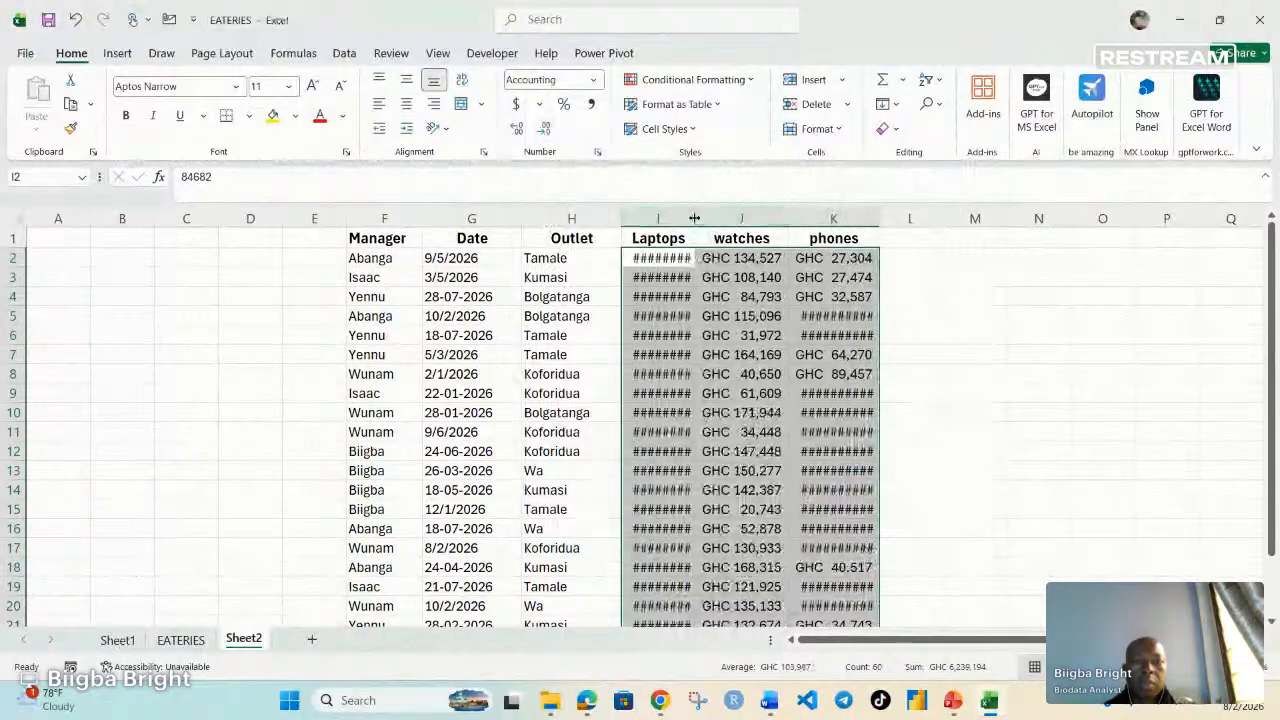
# Step: Widen the Laptops, watches and phones columns to fit their formatted amounts
pyautogui.moveTo(694, 218); pyautogui.dragTo(844, 221)
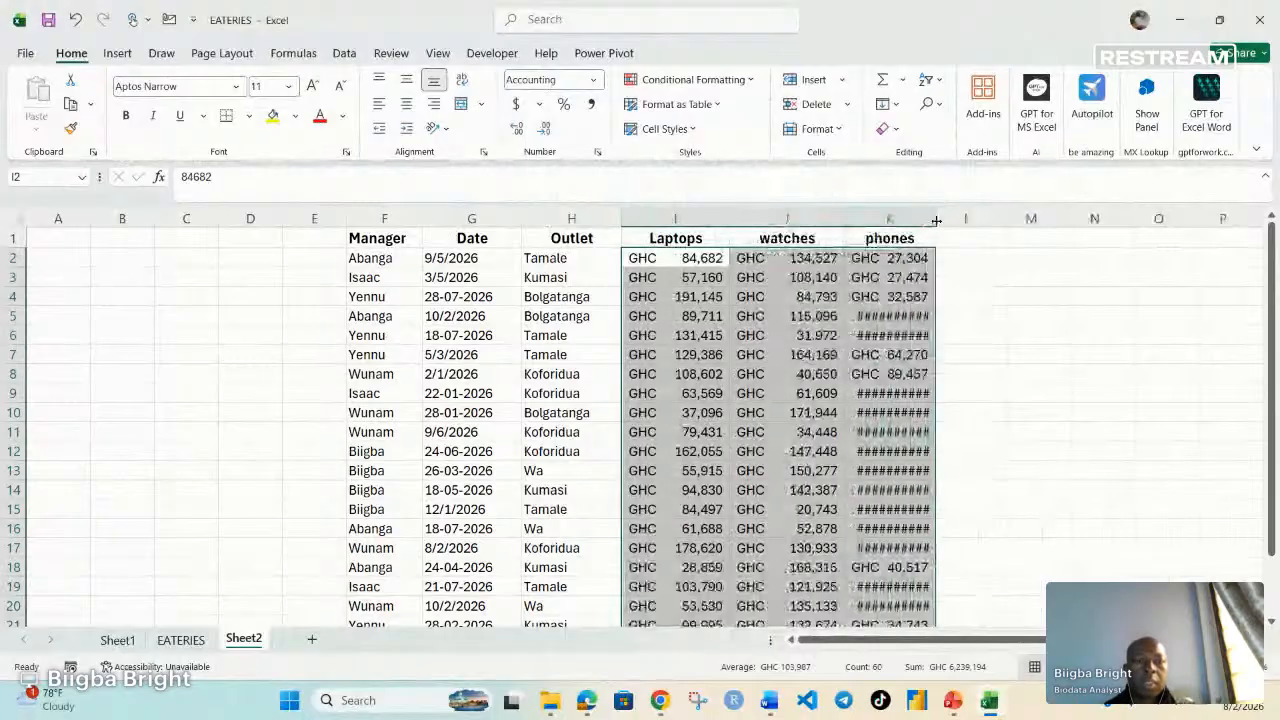
pyautogui.doubleClick(936, 220)
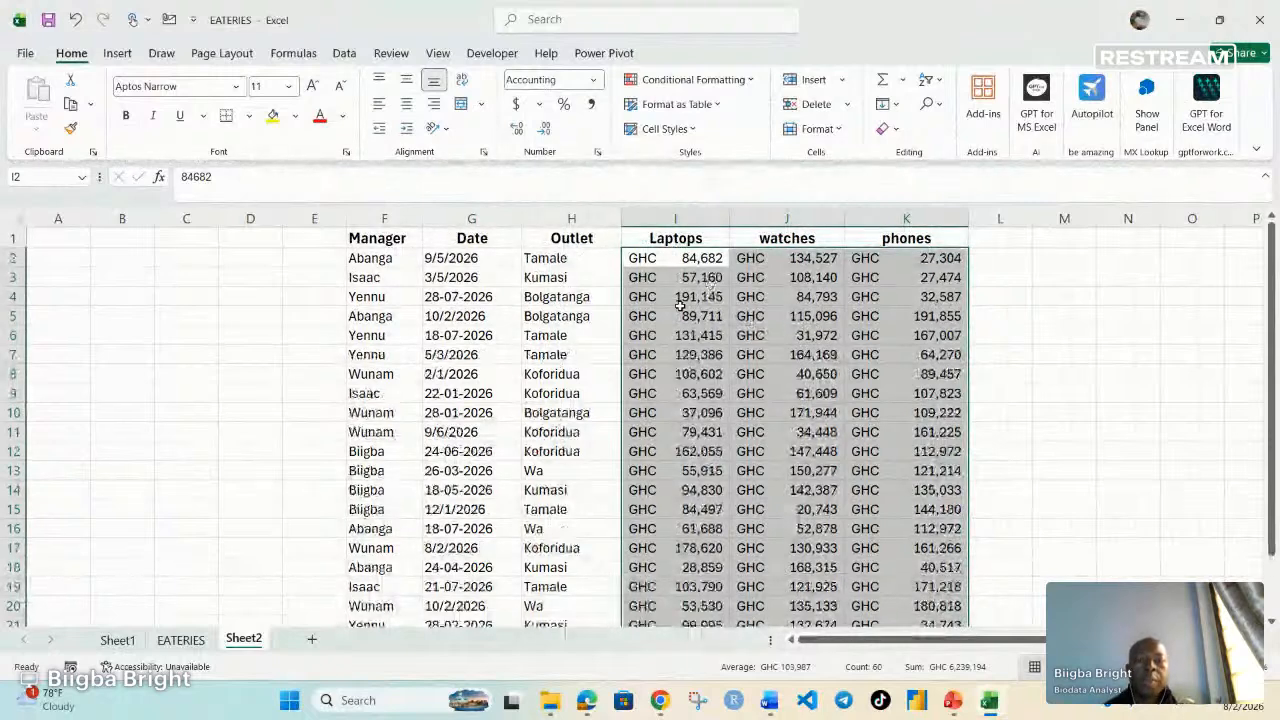
pyautogui.click(630, 335)
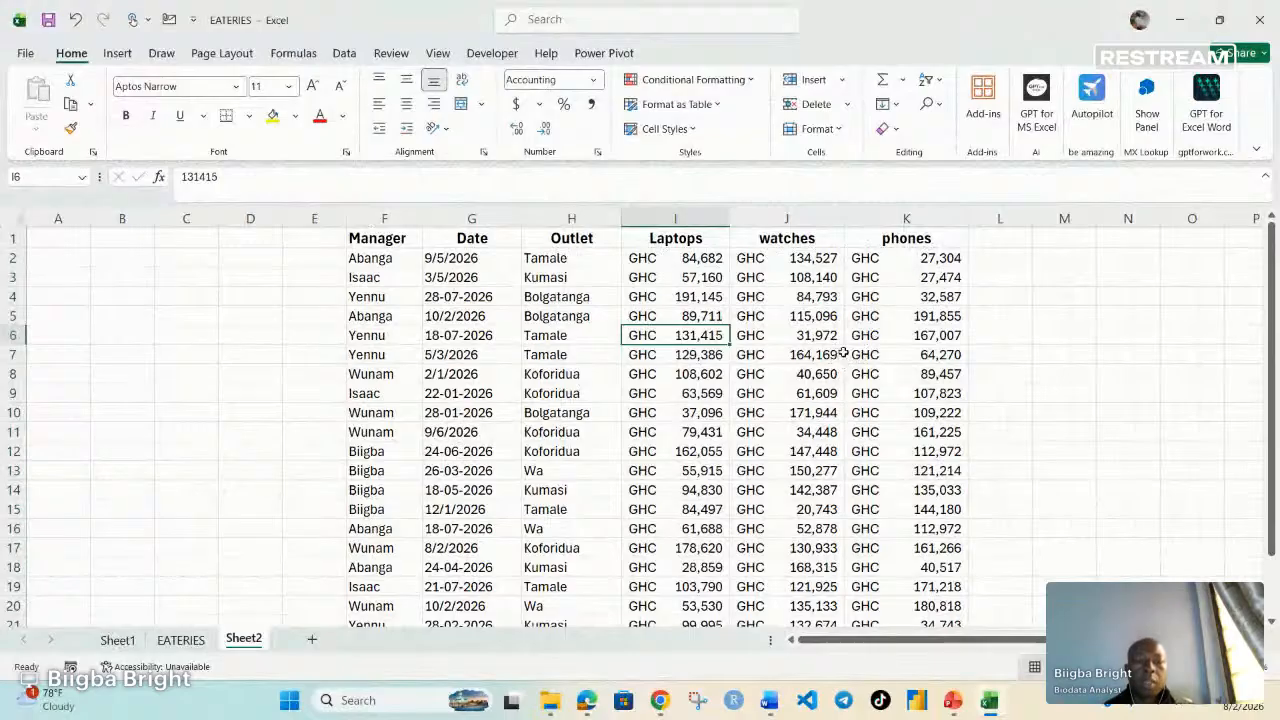
# Step: Try the Number format on the phones values, followed by the dollar Currency format
pyautogui.moveTo(882, 258); pyautogui.dragTo(885, 588)
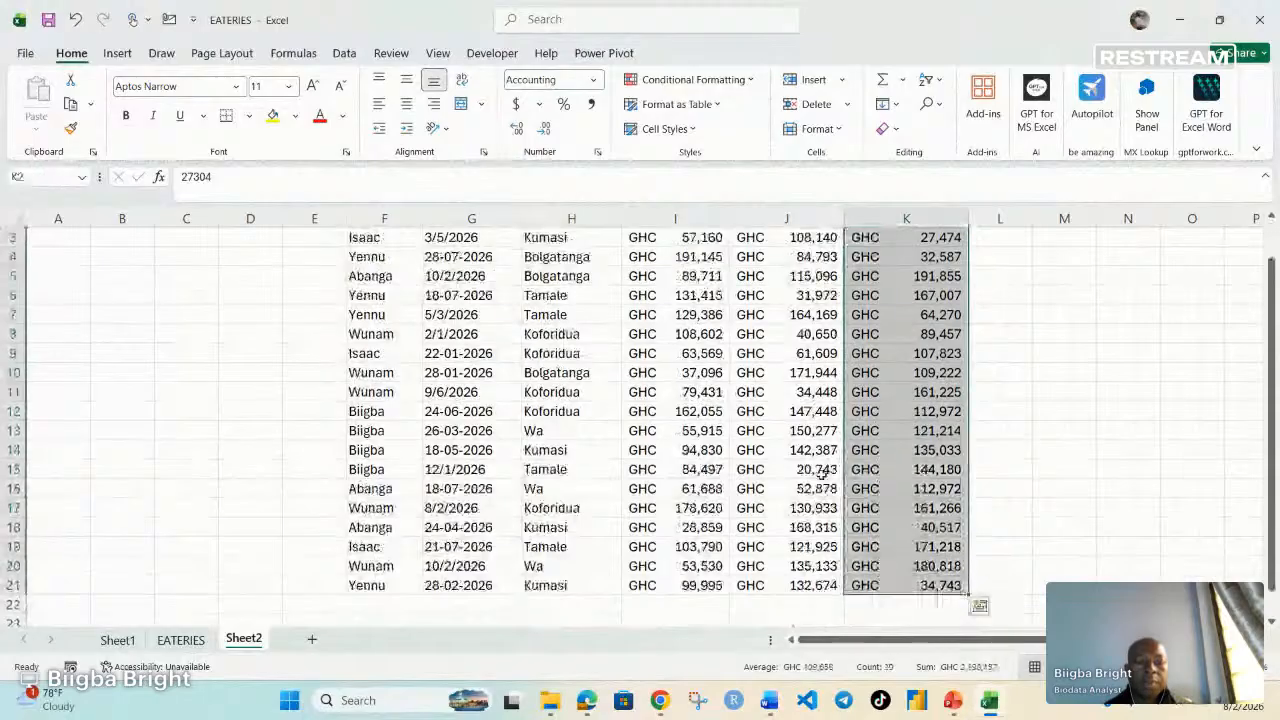
pyautogui.click(593, 83)
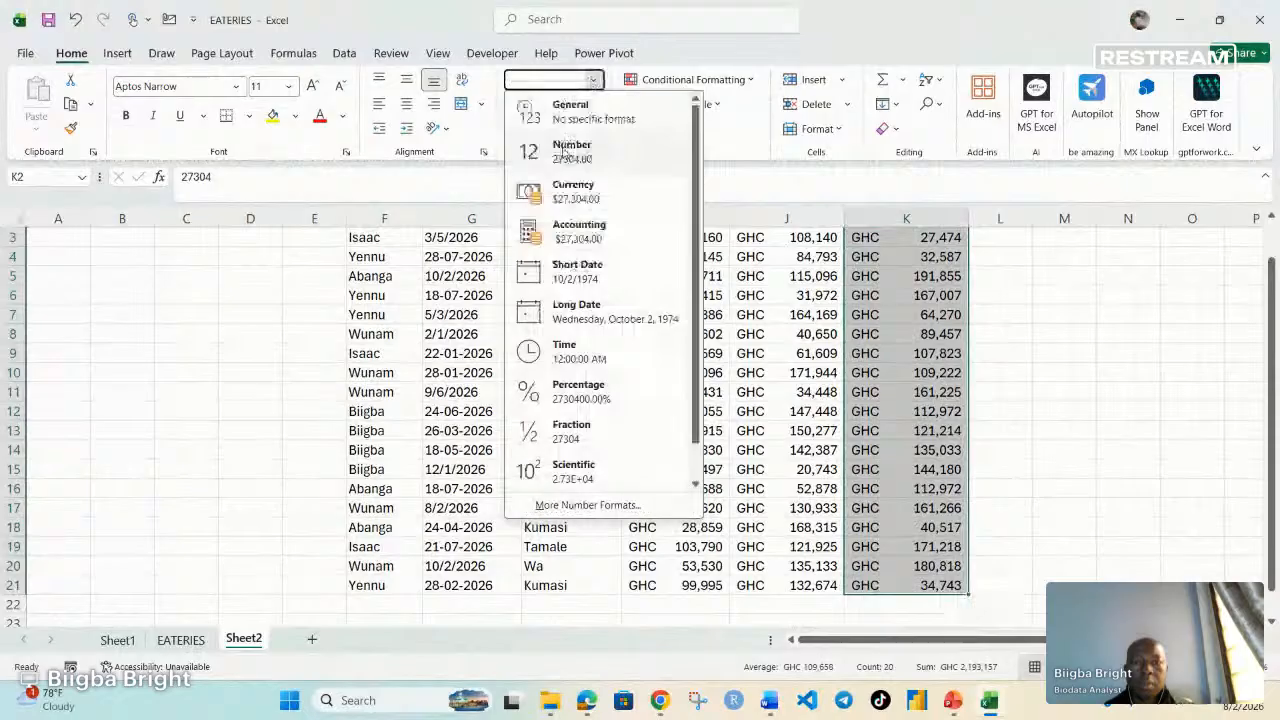
pyautogui.click(565, 155)
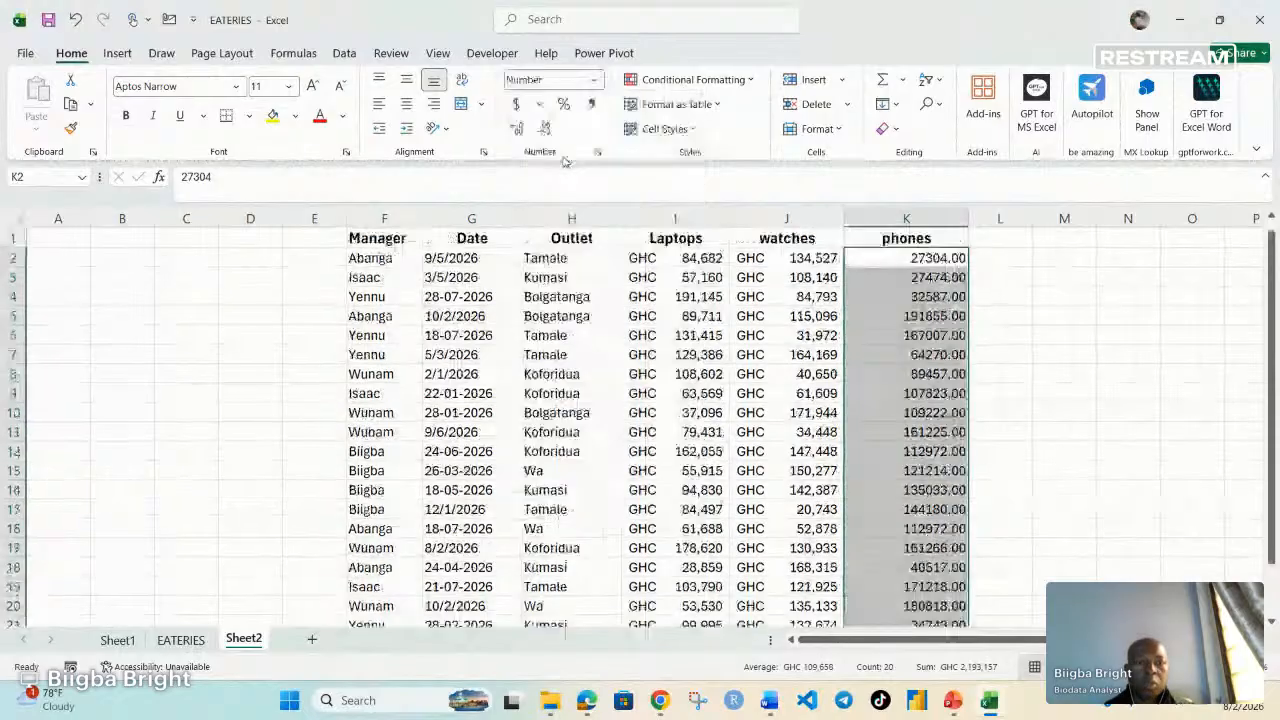
pyautogui.click(595, 82)
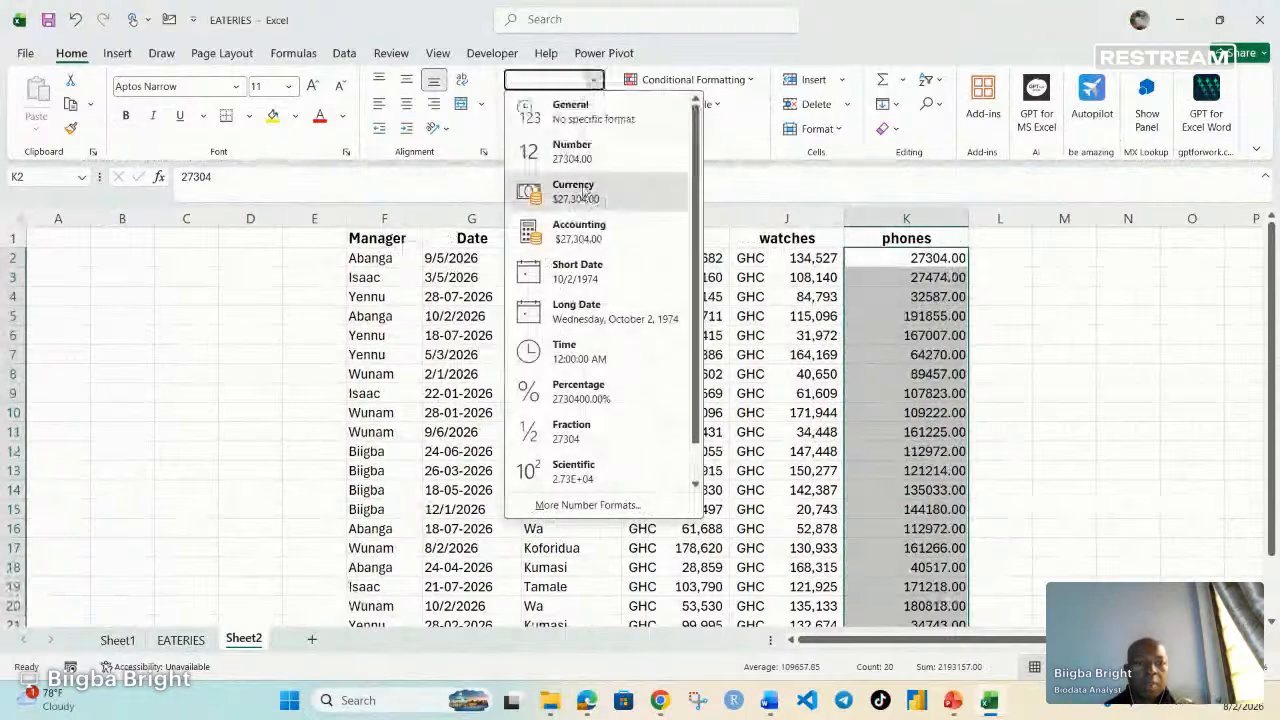
pyautogui.click(600, 198)
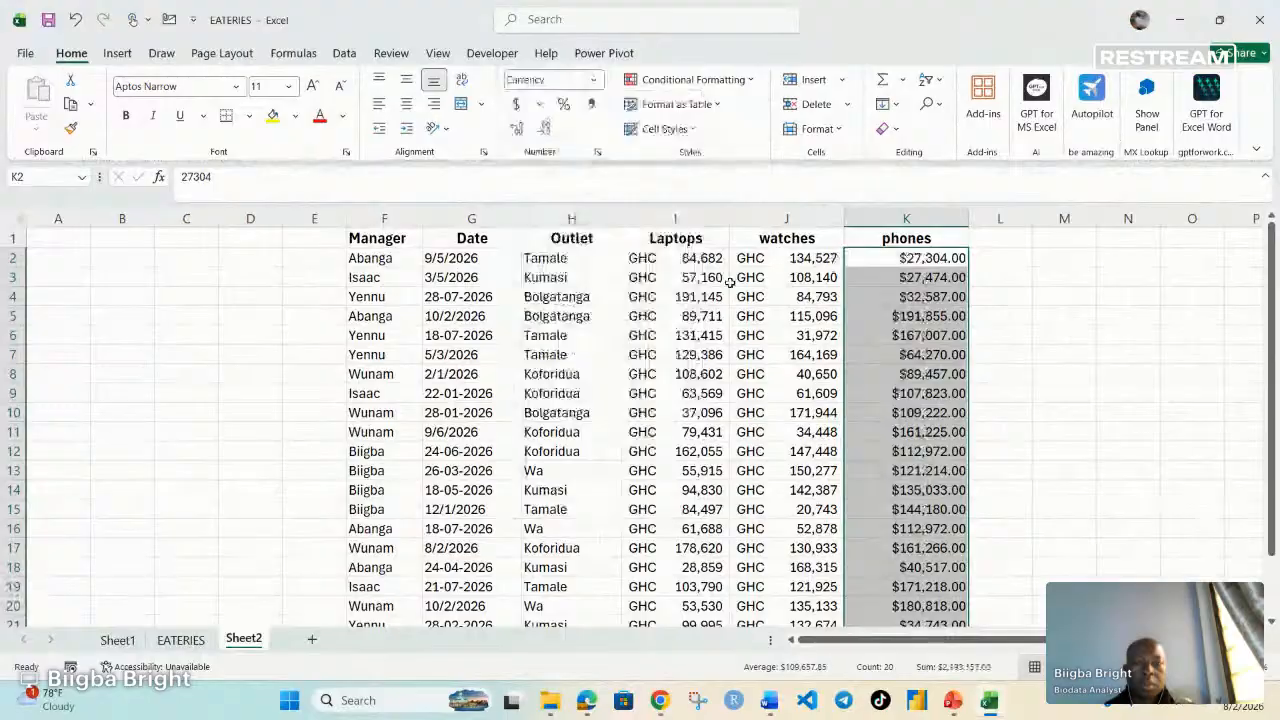
# Step: Apply the dollar Currency format to all Laptops, watches and phones values
pyautogui.moveTo(690, 258); pyautogui.dragTo(880, 640)
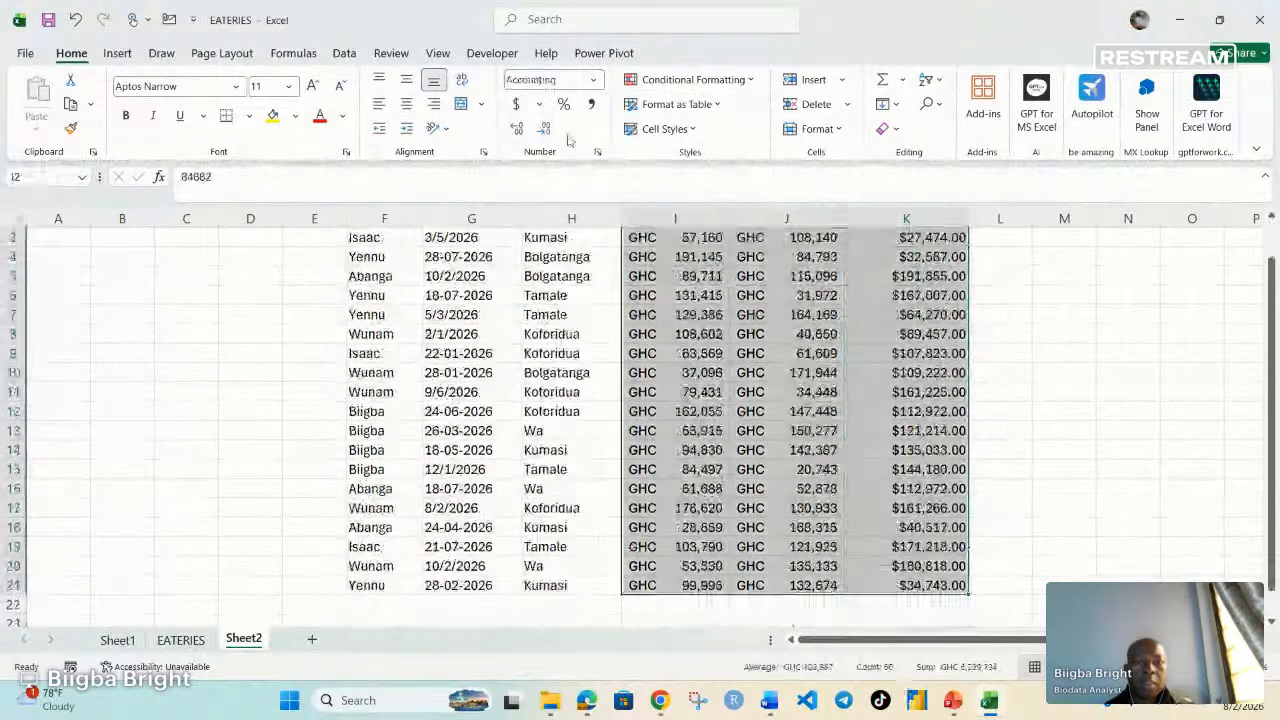
pyautogui.click(593, 80)
pyautogui.click(578, 182)
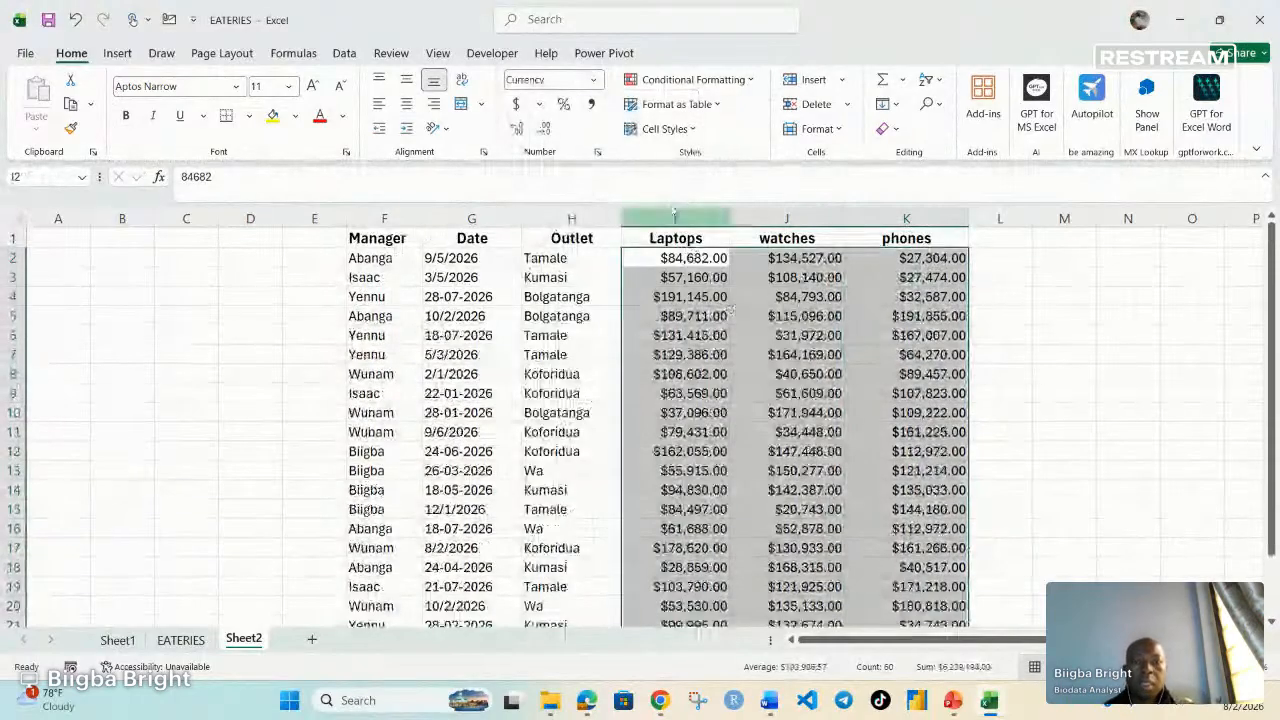
# Step: Reformat the selected sales values in all three product columns as Accounting with the GHC symbol and no decimal places
pyautogui.click(538, 104)
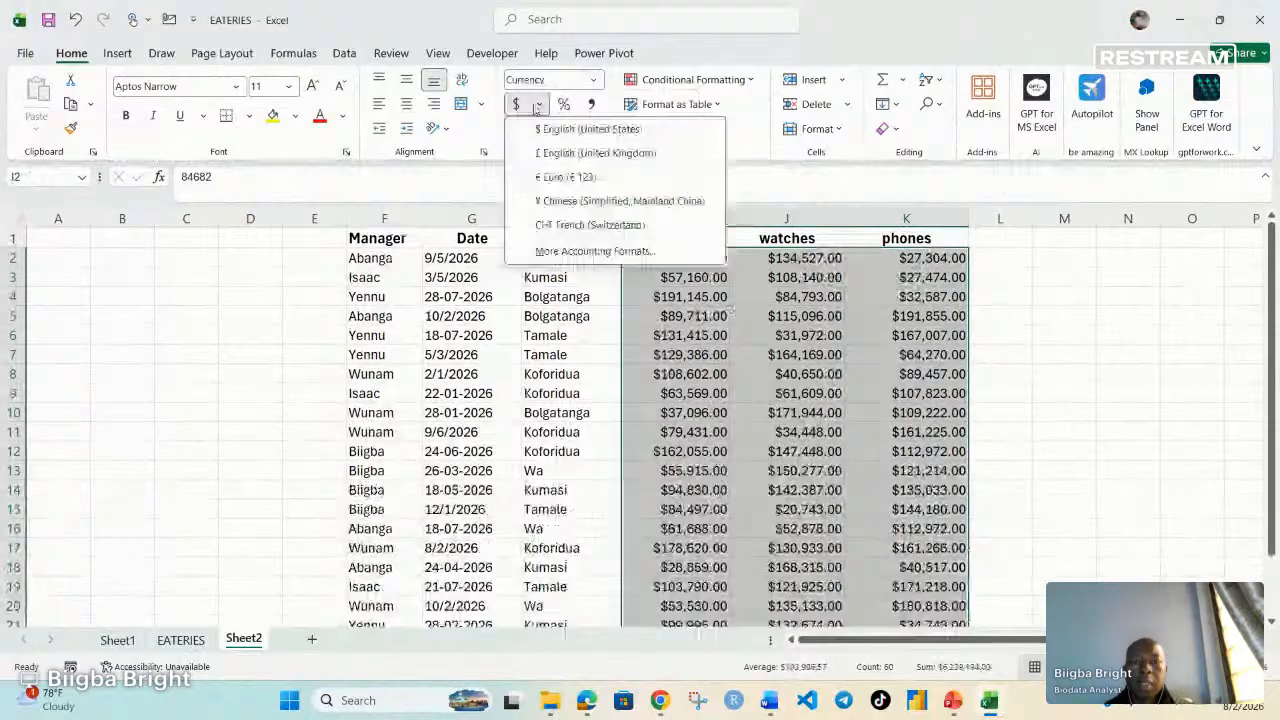
pyautogui.click(592, 251)
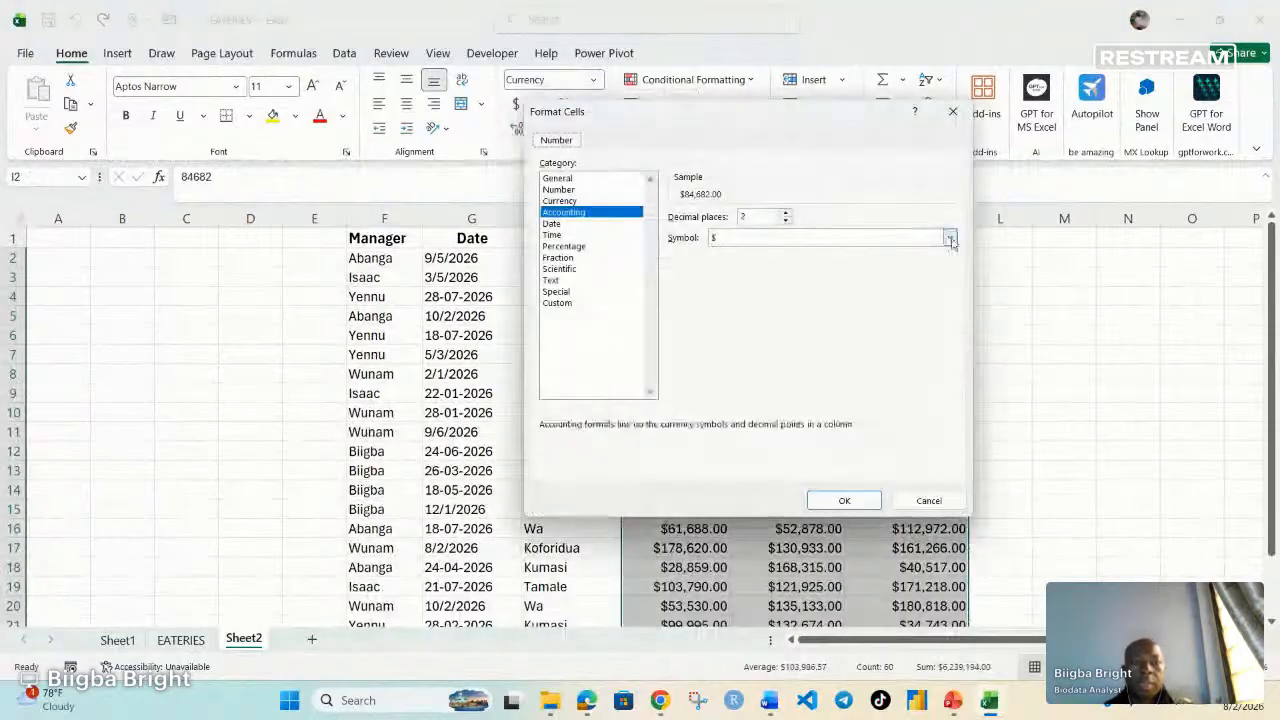
pyautogui.click(951, 241)
pyautogui.write('gh')
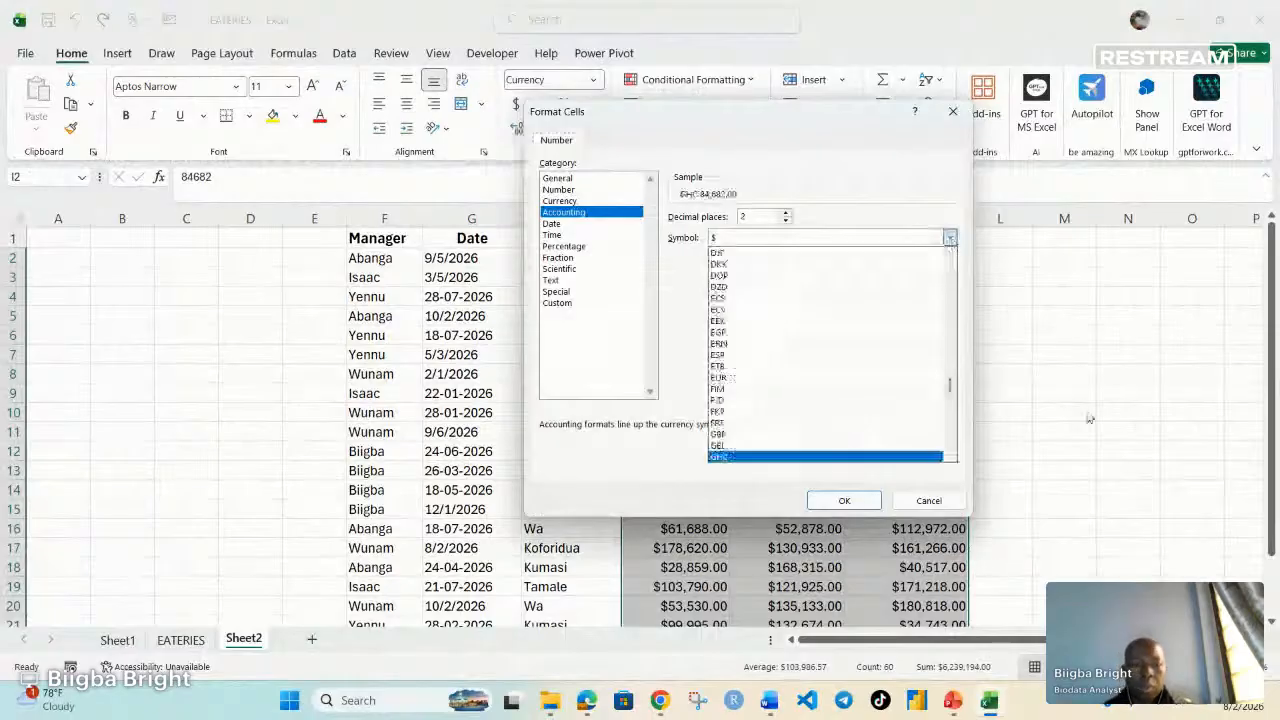
pyautogui.click(844, 500)
pyautogui.click(848, 503)
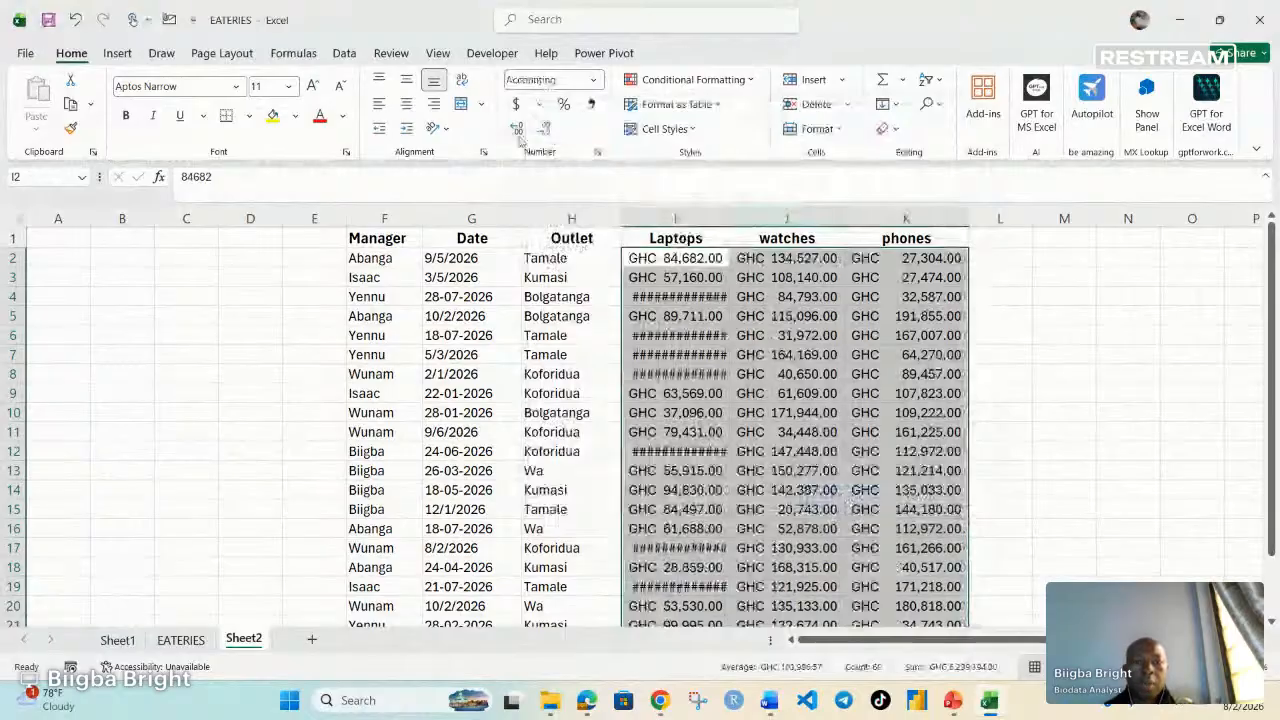
pyautogui.click(543, 128)
pyautogui.click(543, 128)
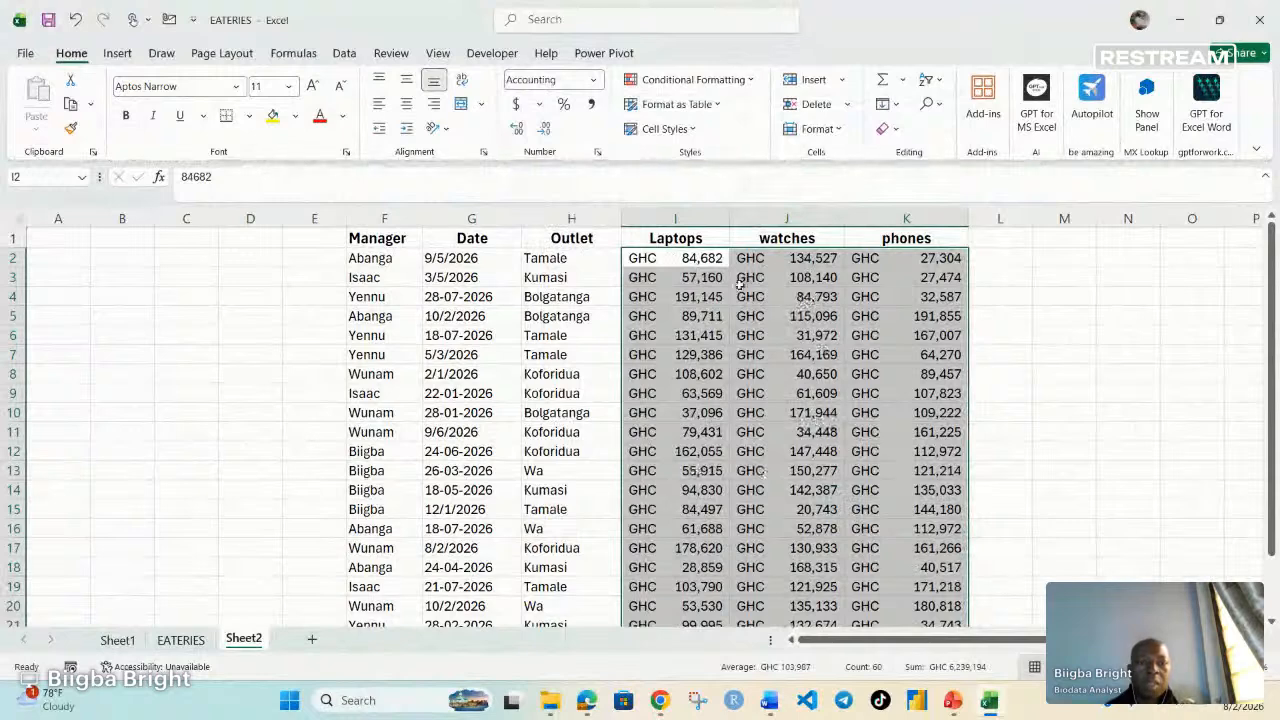
pyautogui.click(743, 321)
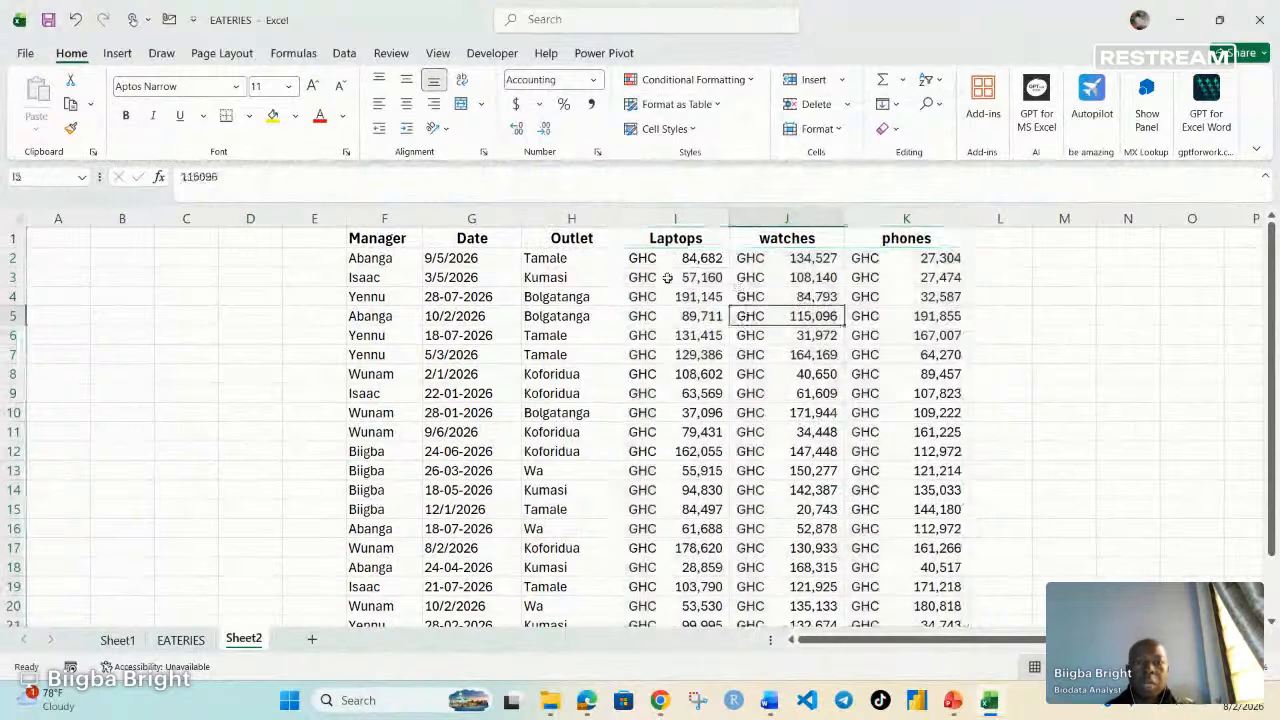
pyautogui.moveTo(649, 262); pyautogui.dragTo(896, 619)
pyautogui.scroll(-2, 876, 463)
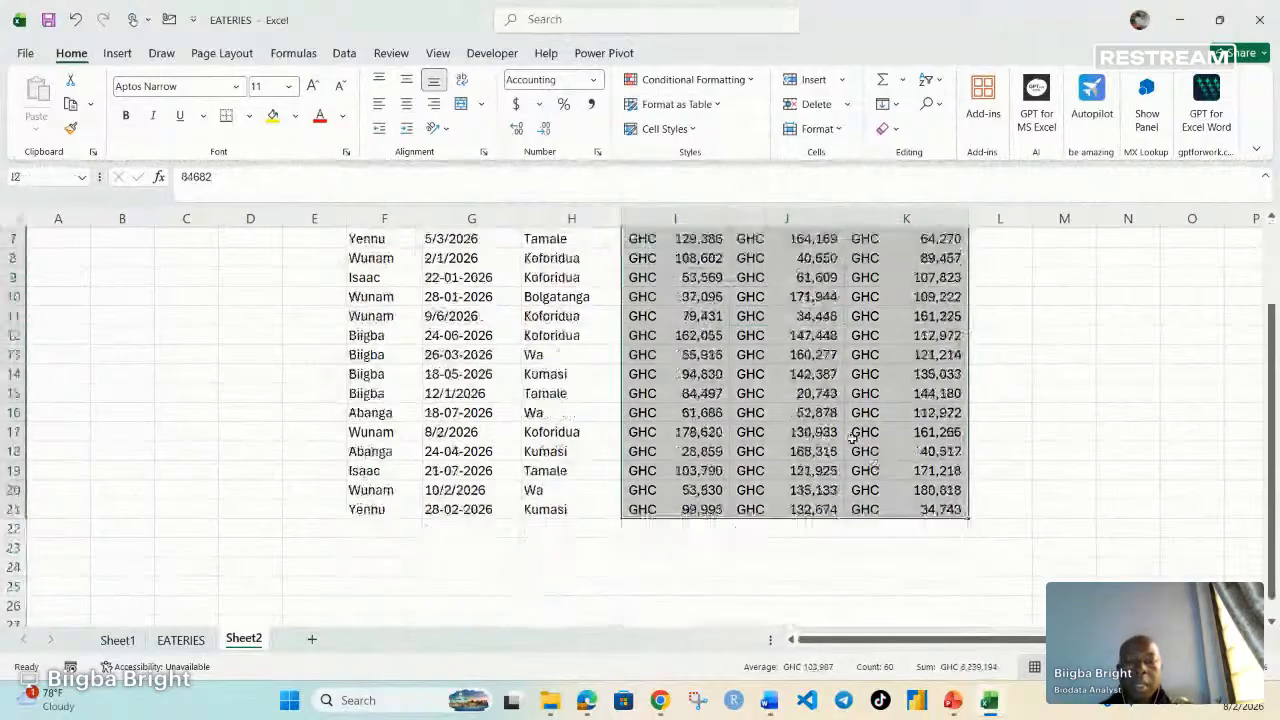
pyautogui.scroll(2, 851, 437)
pyautogui.click(675, 393)
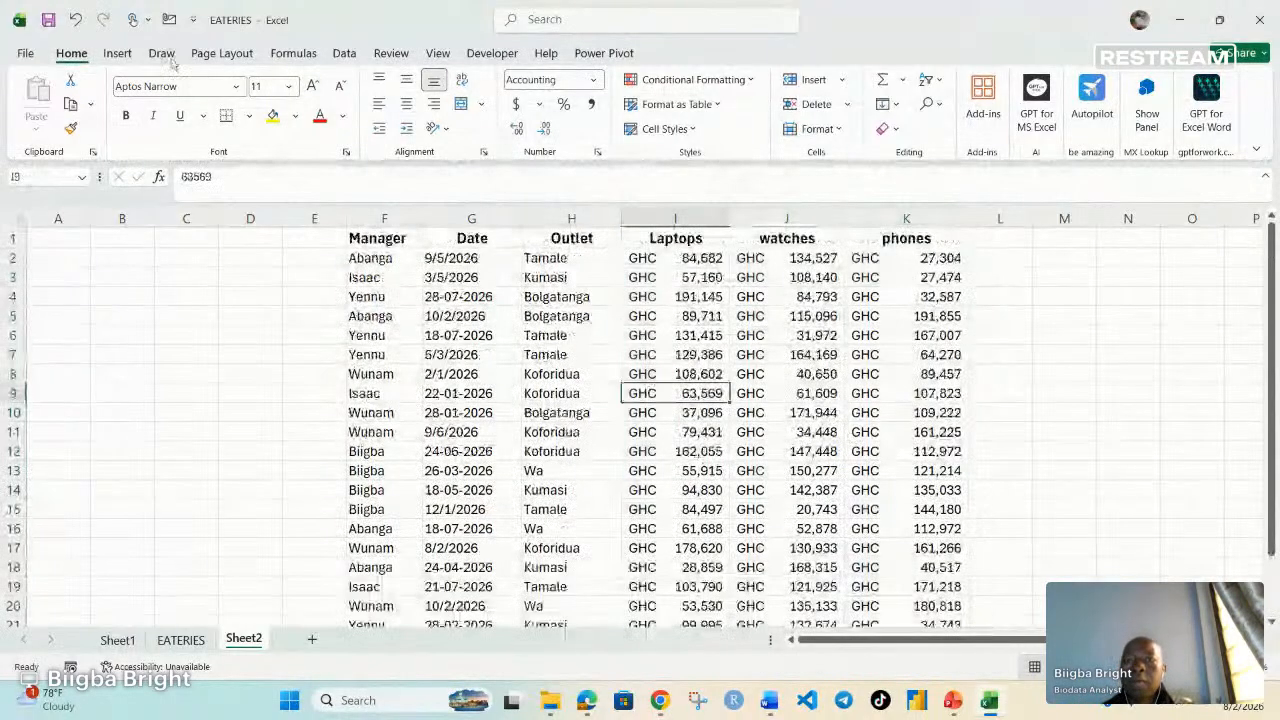
# Step: Activate the black drawing pen, view its thickness and colour options, and return to the normal selection mode
pyautogui.click(161, 53)
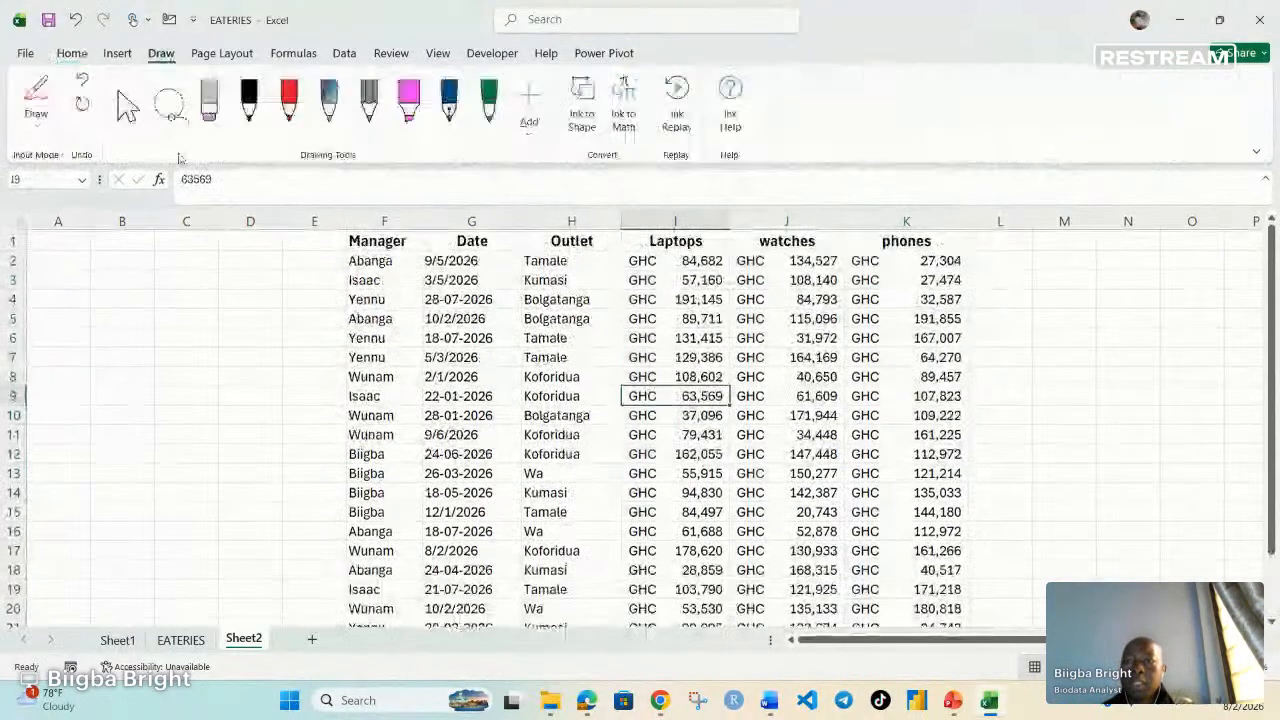
pyautogui.click(249, 105)
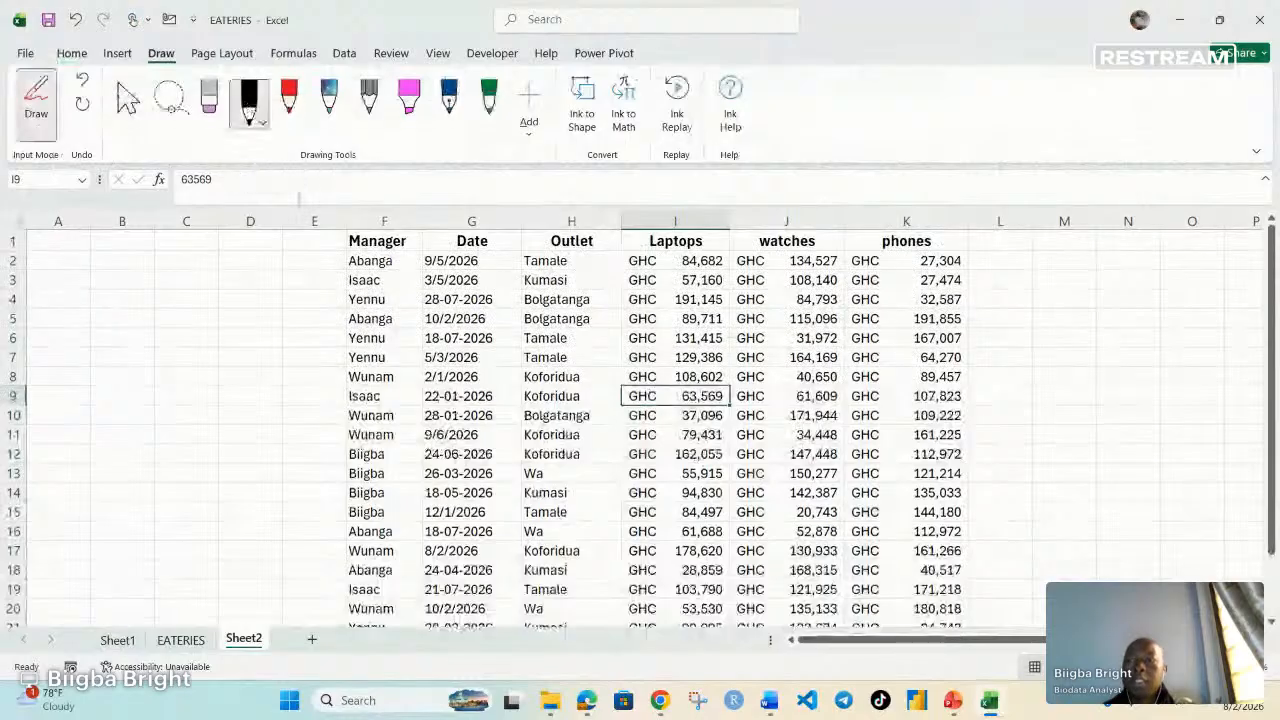
pyautogui.click(71, 53)
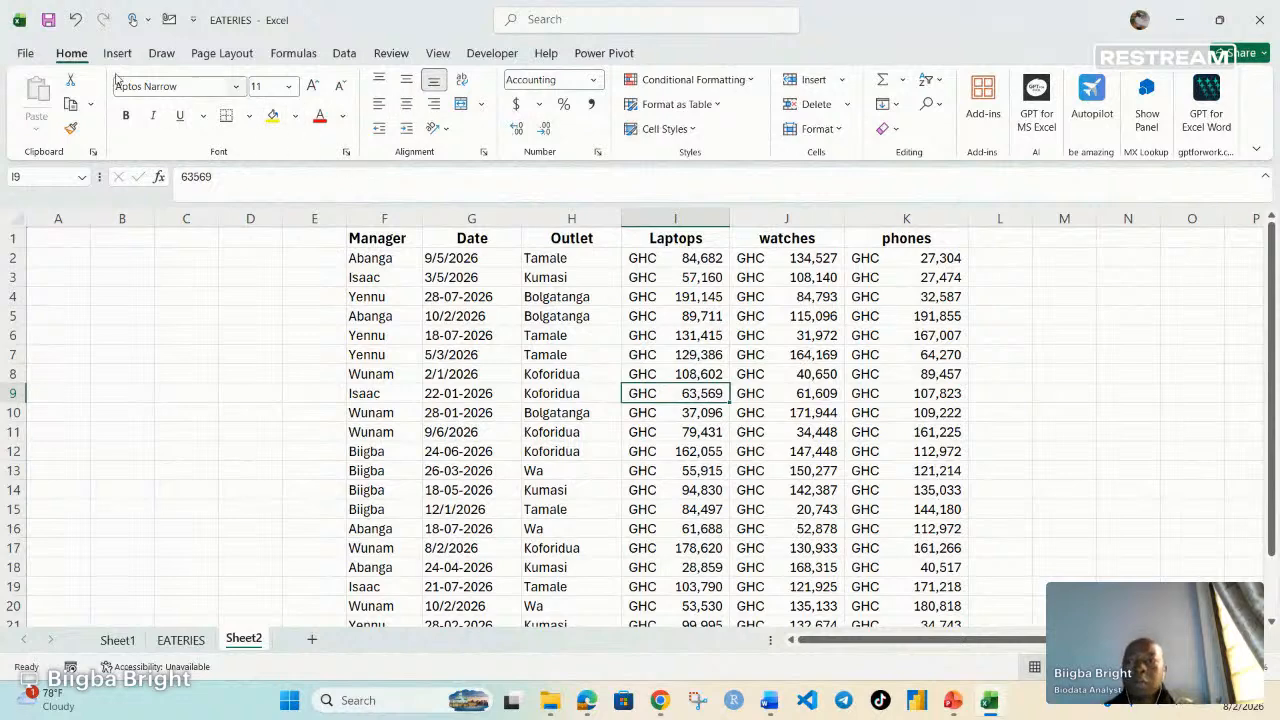
pyautogui.click(161, 53)
pyautogui.click(255, 105)
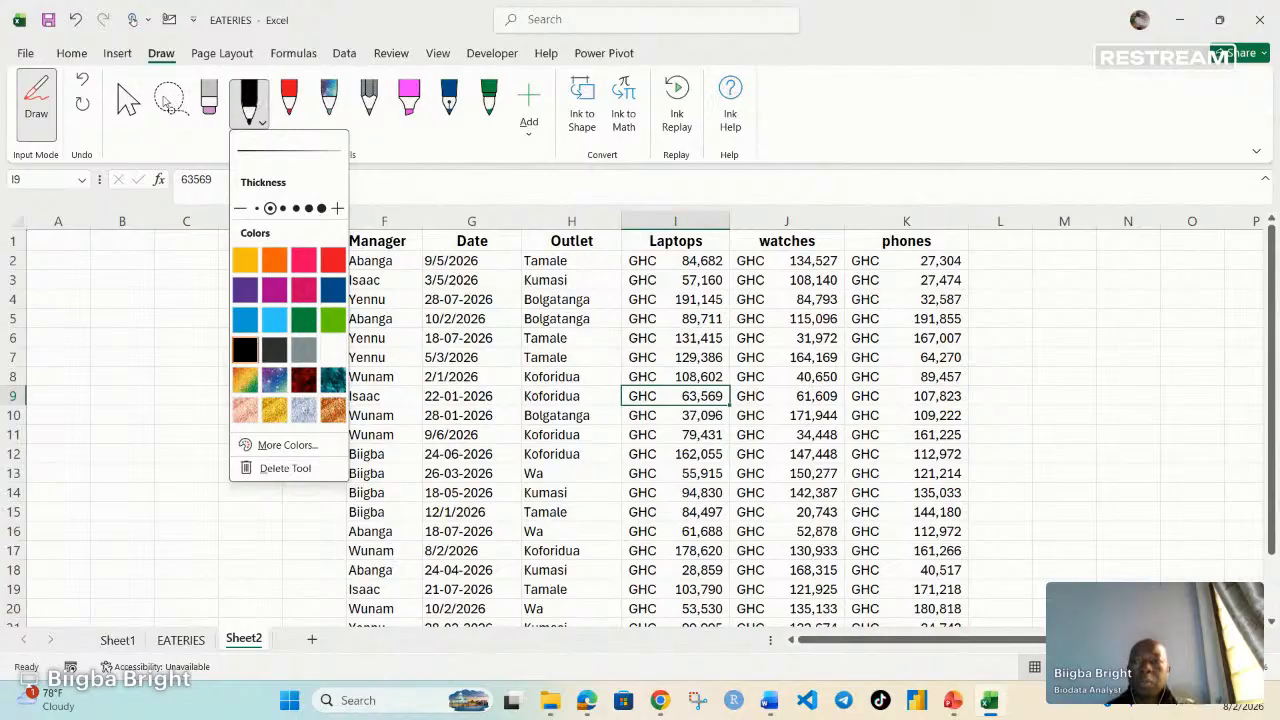
pyautogui.click(128, 100)
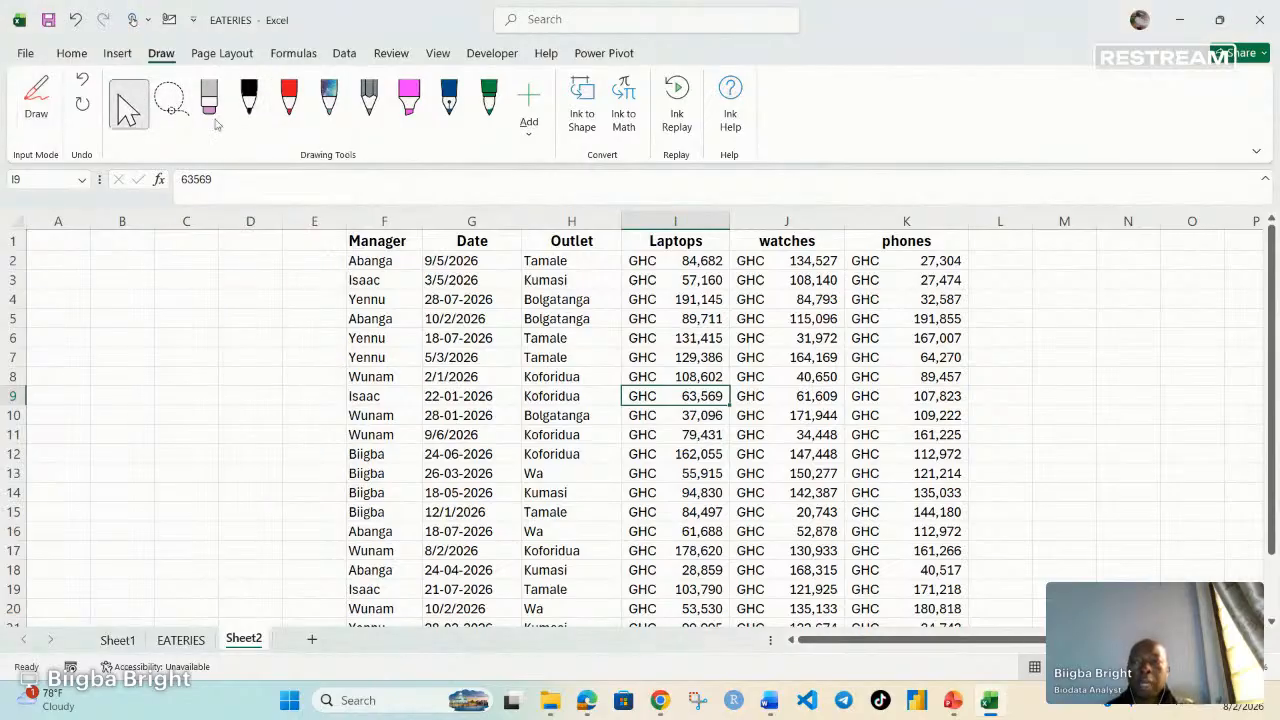
pyautogui.click(71, 53)
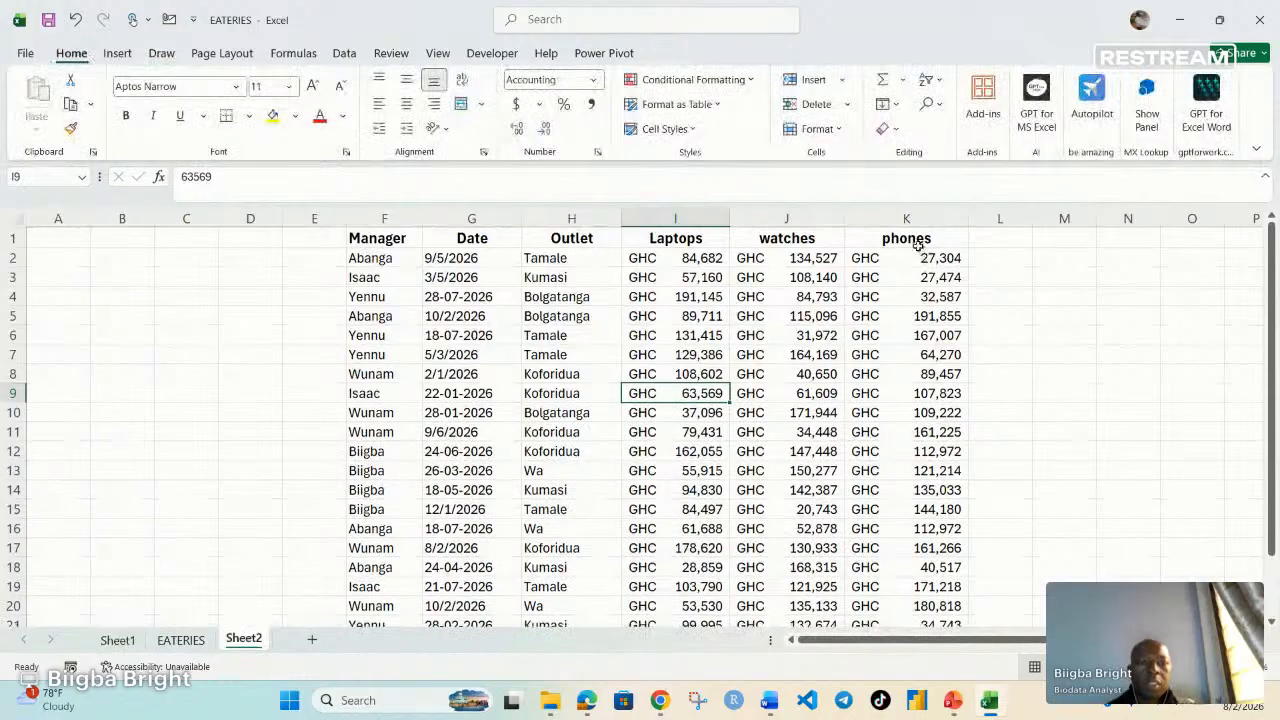
pyautogui.scroll(-2, 918, 245)
pyautogui.scroll(1, 918, 245)
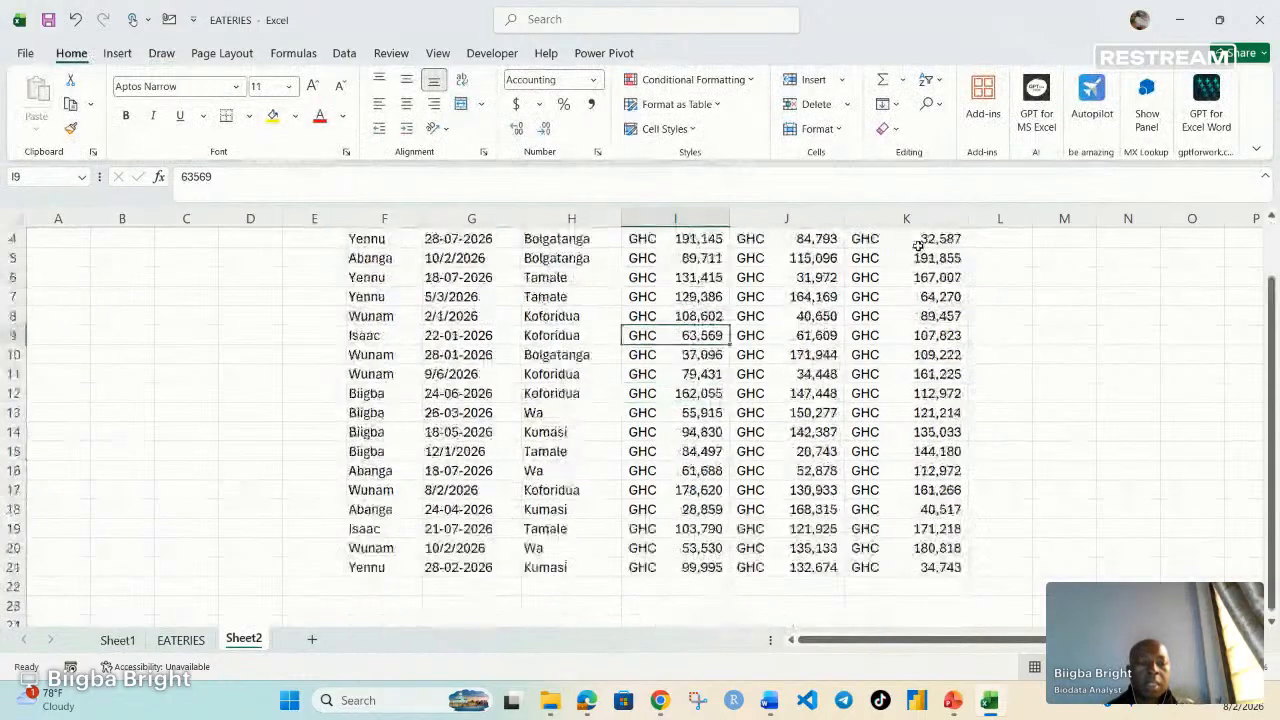
pyautogui.scroll(1, 889, 296)
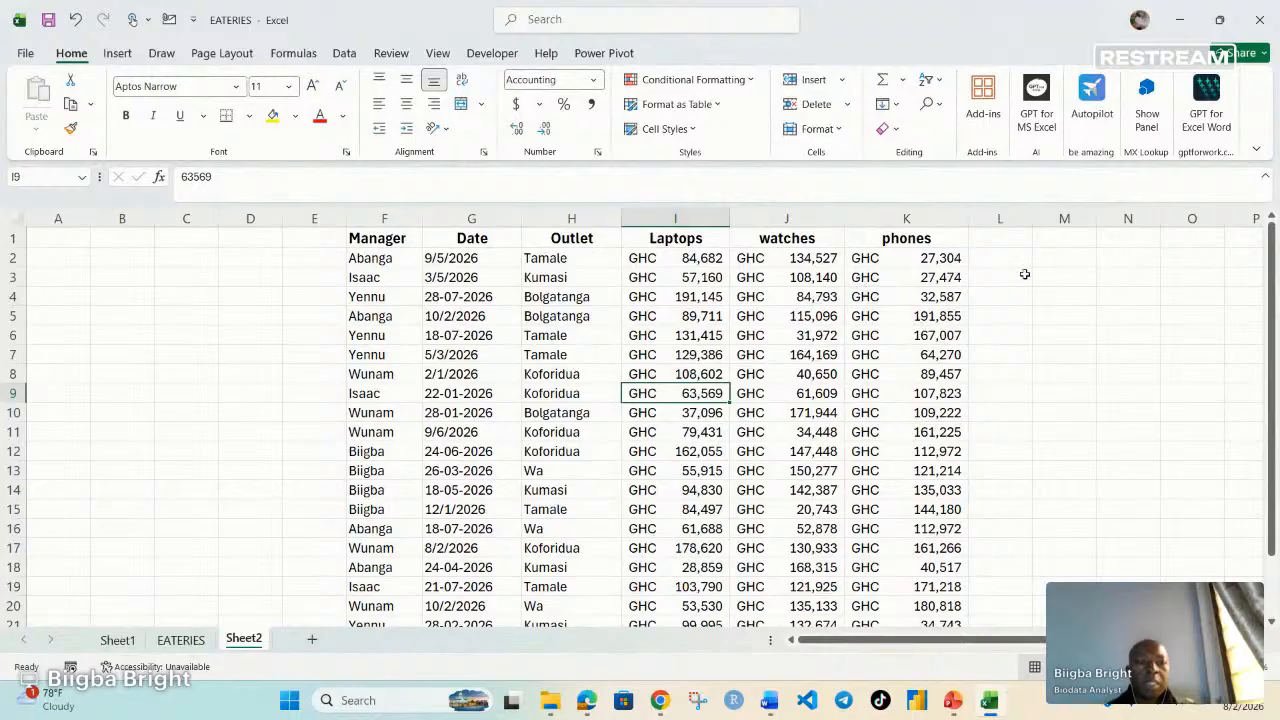
pyautogui.moveTo(888, 258); pyautogui.dragTo(886, 586)
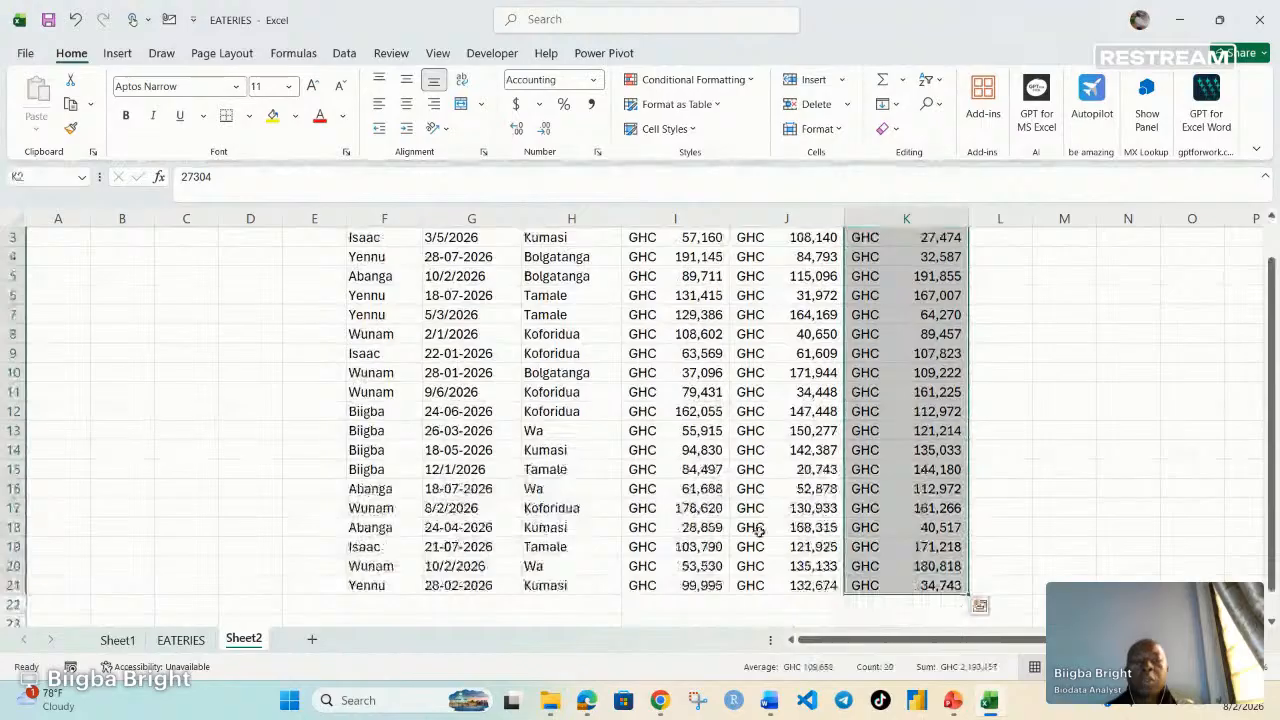
pyautogui.click(913, 449)
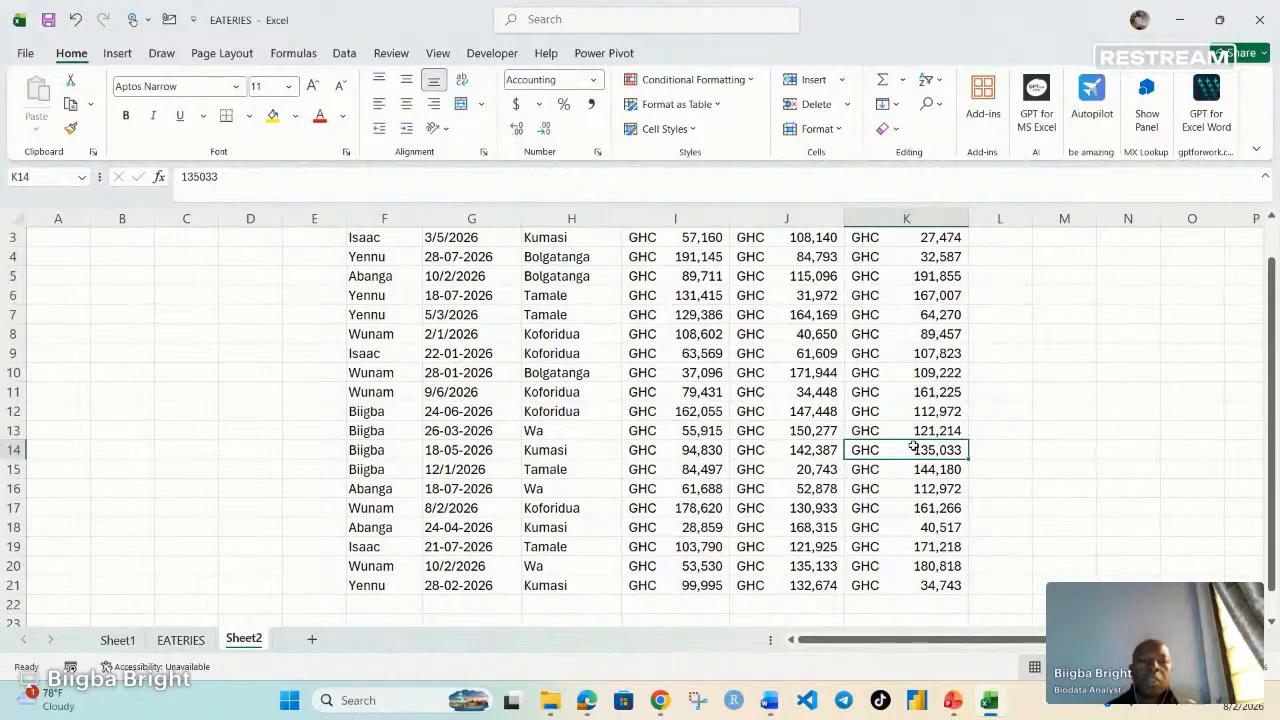
pyautogui.scroll(1, 913, 447)
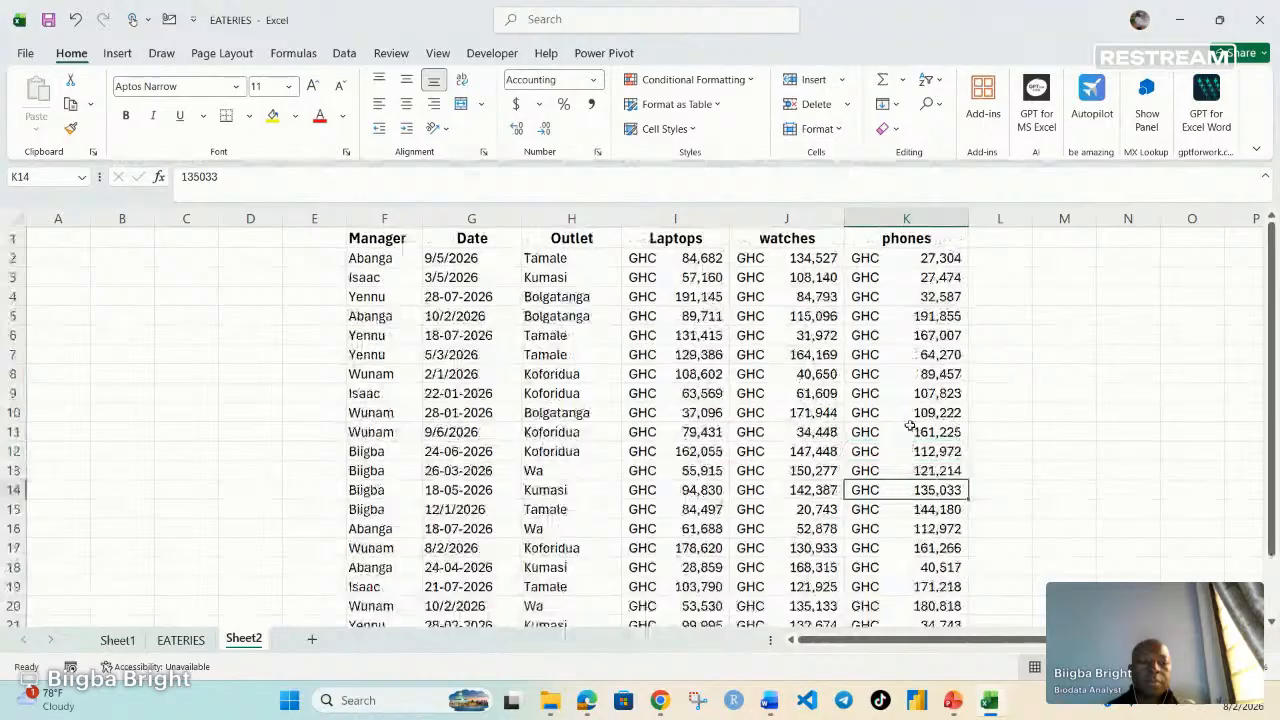
# Step: Set up a Greater Than highlight rule on the phones values with a threshold of 150000
pyautogui.moveTo(900, 258); pyautogui.dragTo(889, 586)
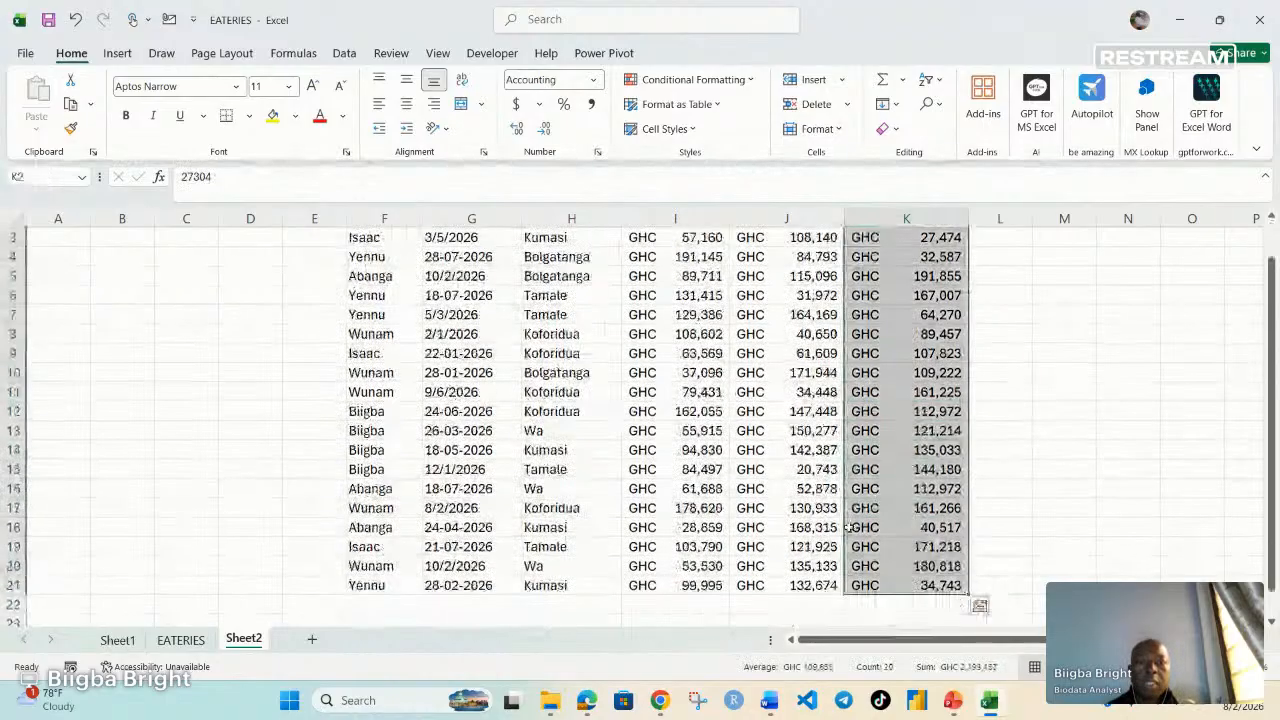
pyautogui.scroll(1, 848, 528)
pyautogui.click(690, 80)
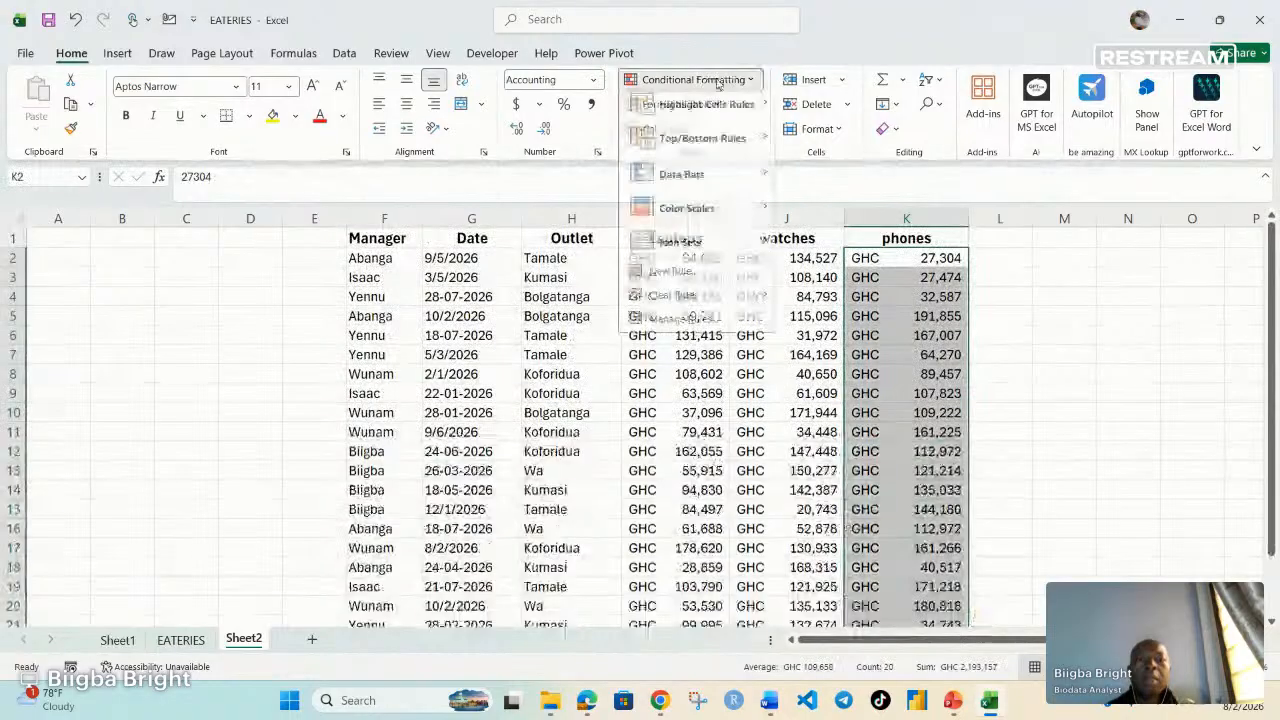
pyautogui.moveTo(663, 113)
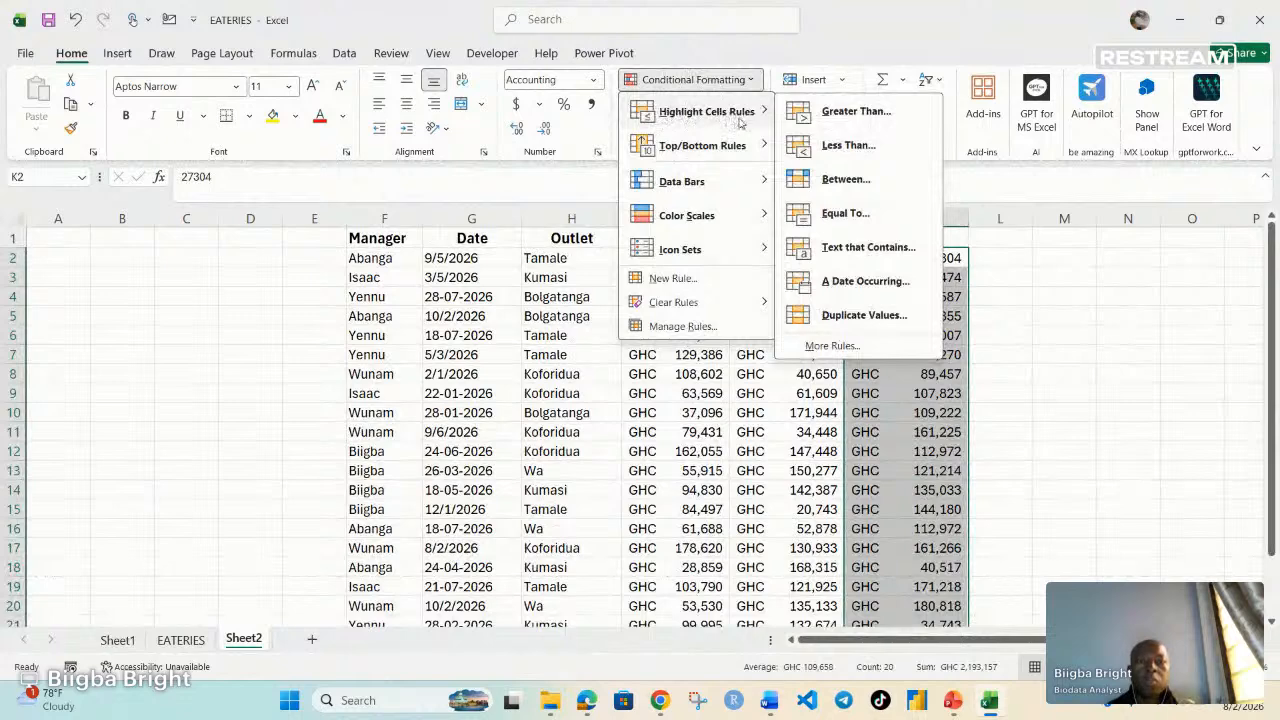
pyautogui.click(849, 112)
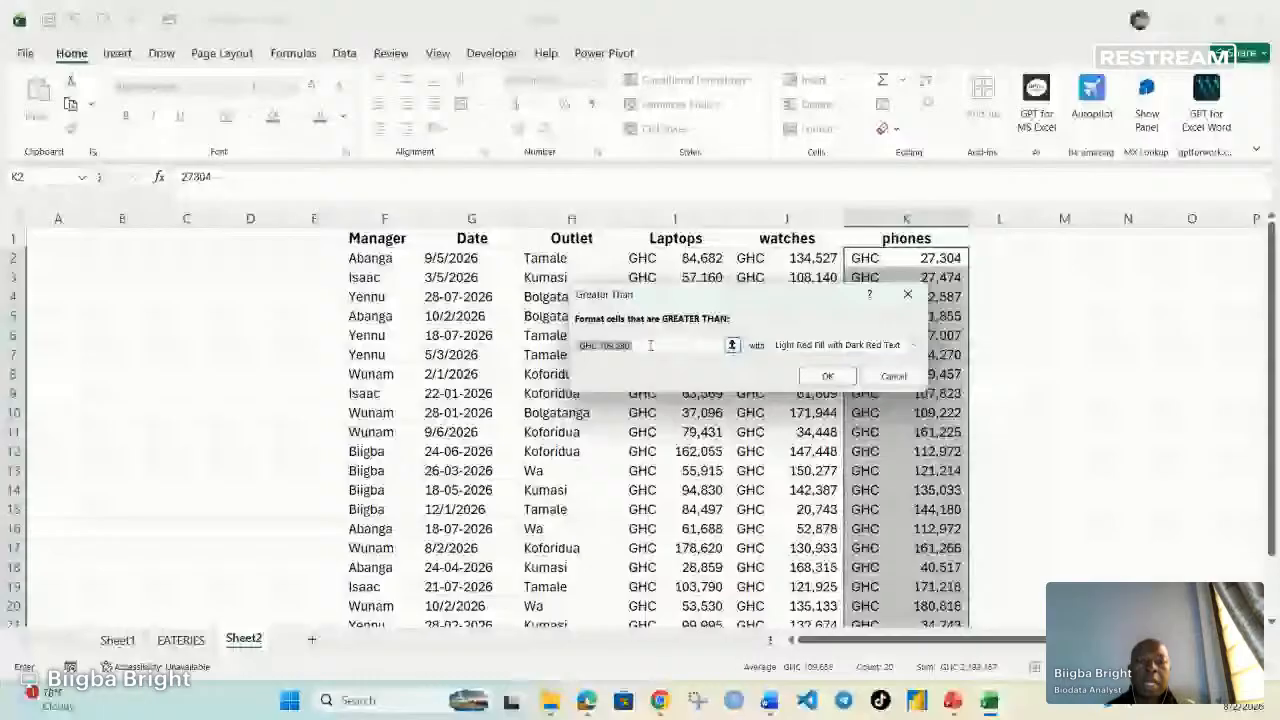
pyautogui.press('BackSpace')
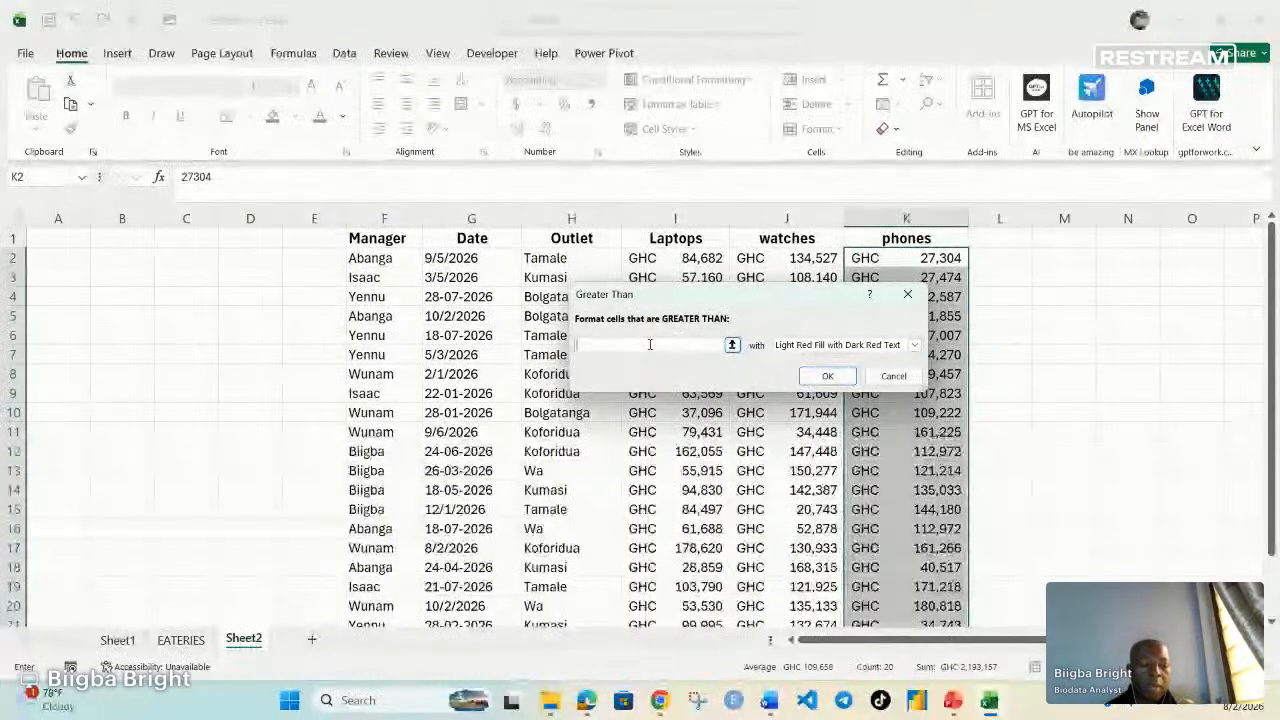
pyautogui.write('15000')
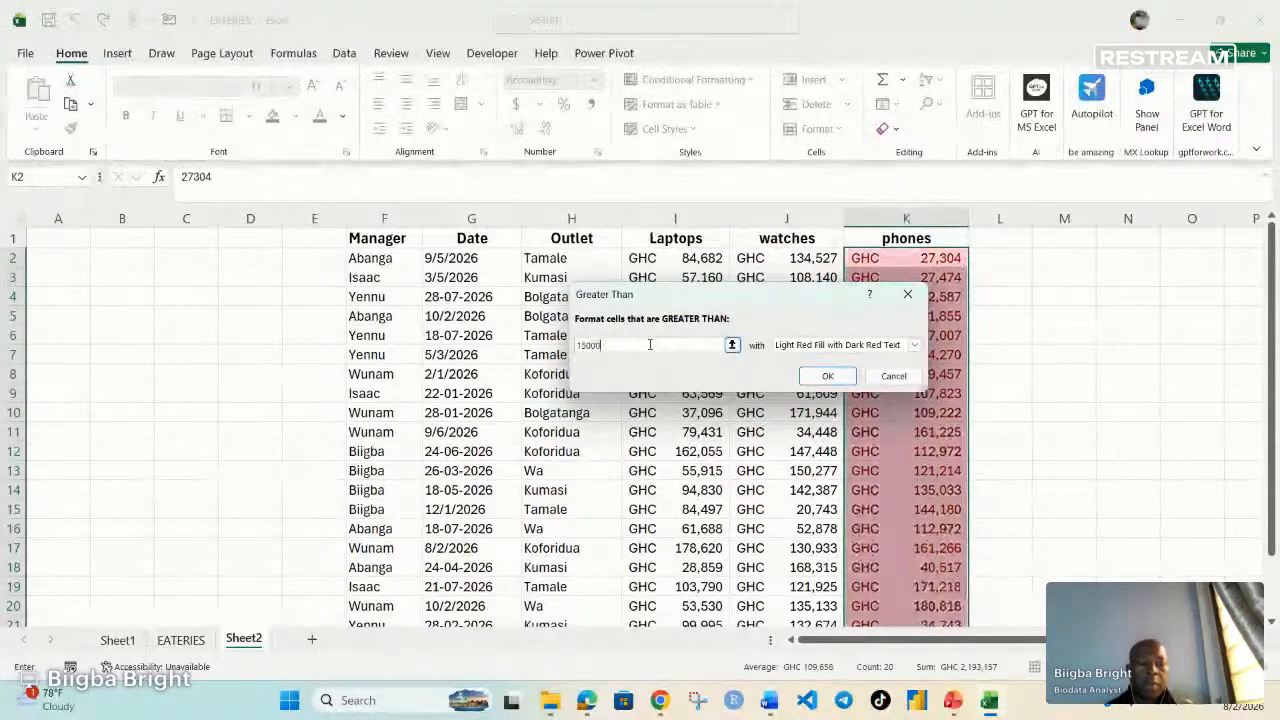
pyautogui.write('0')
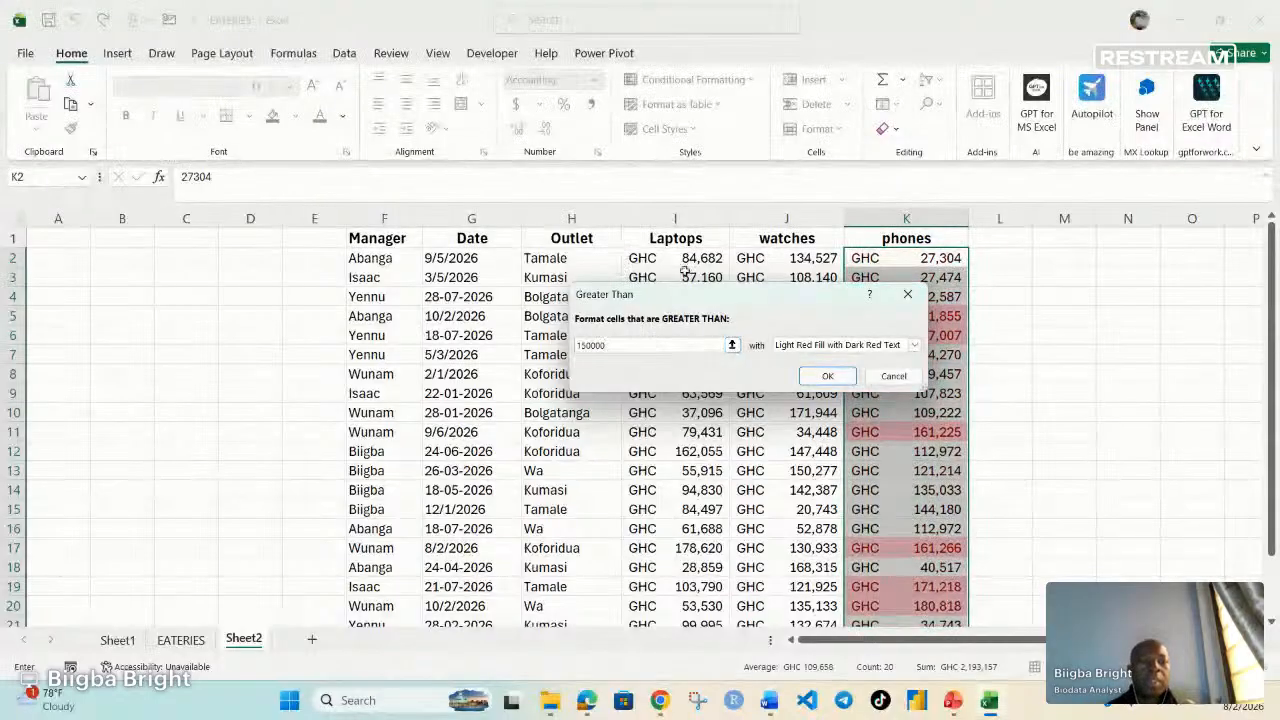
# Step: Apply the rule with Light Red Fill with Dark Red Text and review the highlighted phones values
pyautogui.click(915, 345)
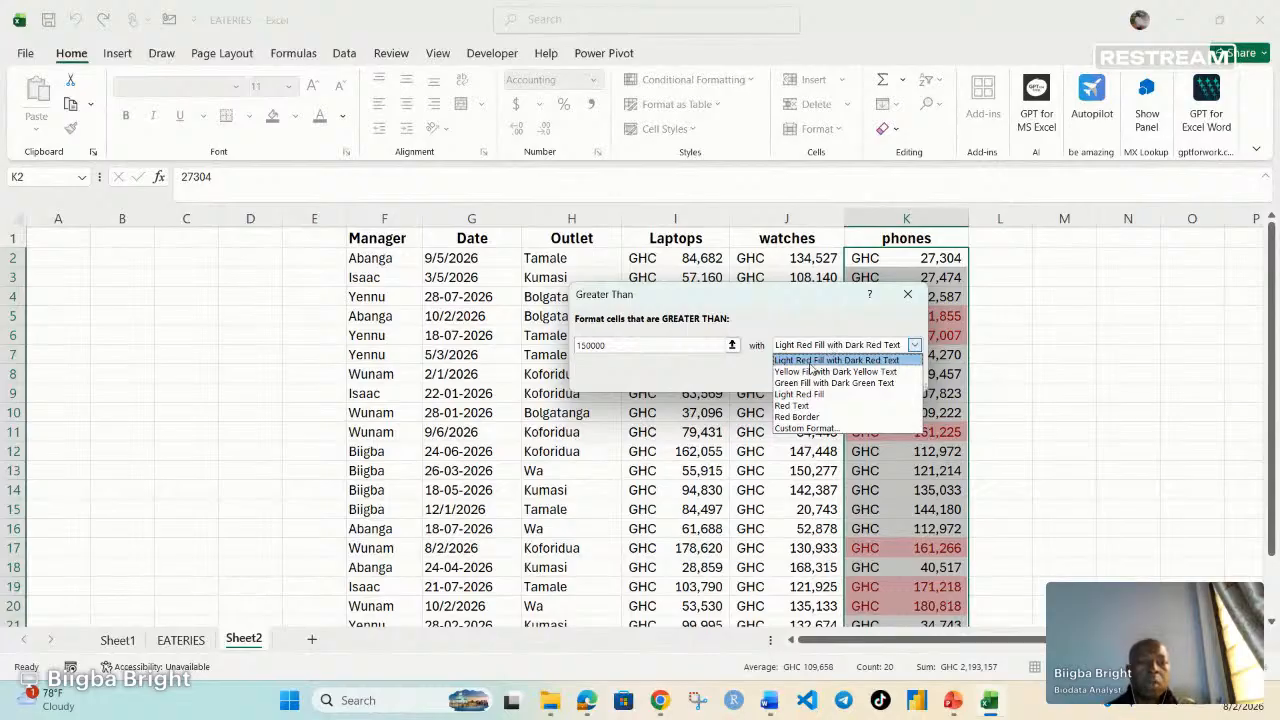
pyautogui.click(815, 361)
pyautogui.click(826, 376)
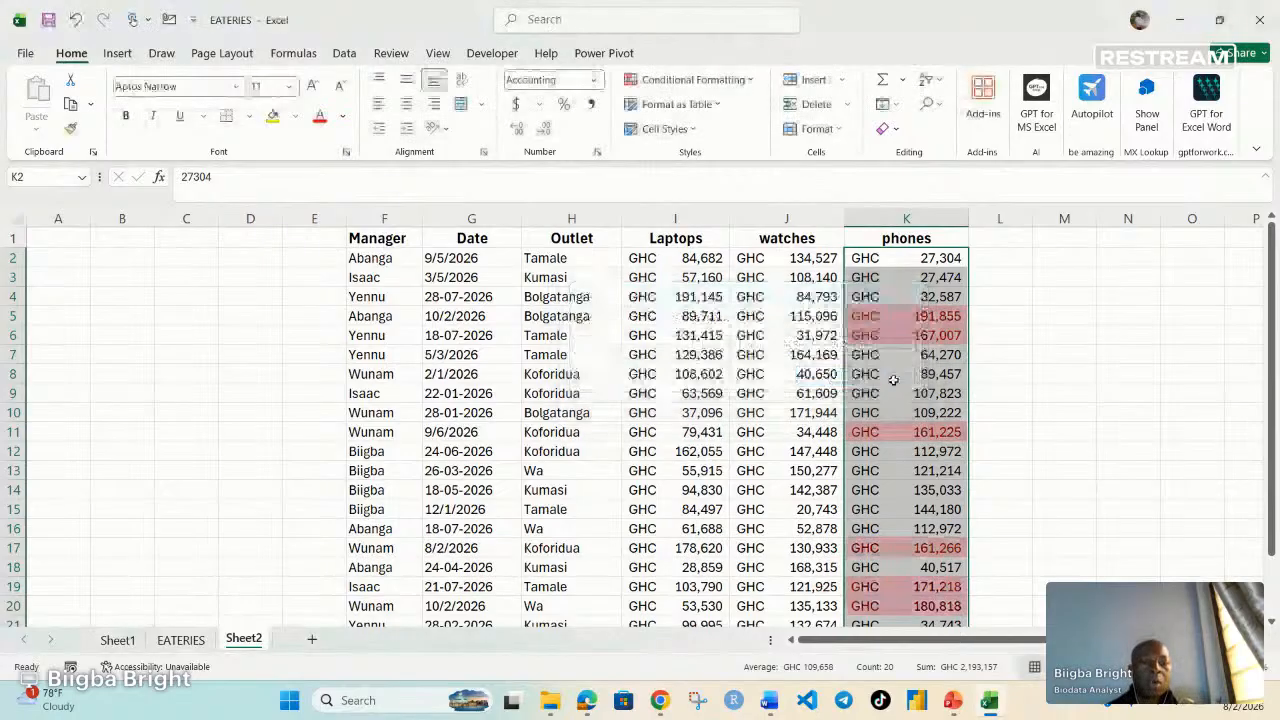
pyautogui.click(927, 318)
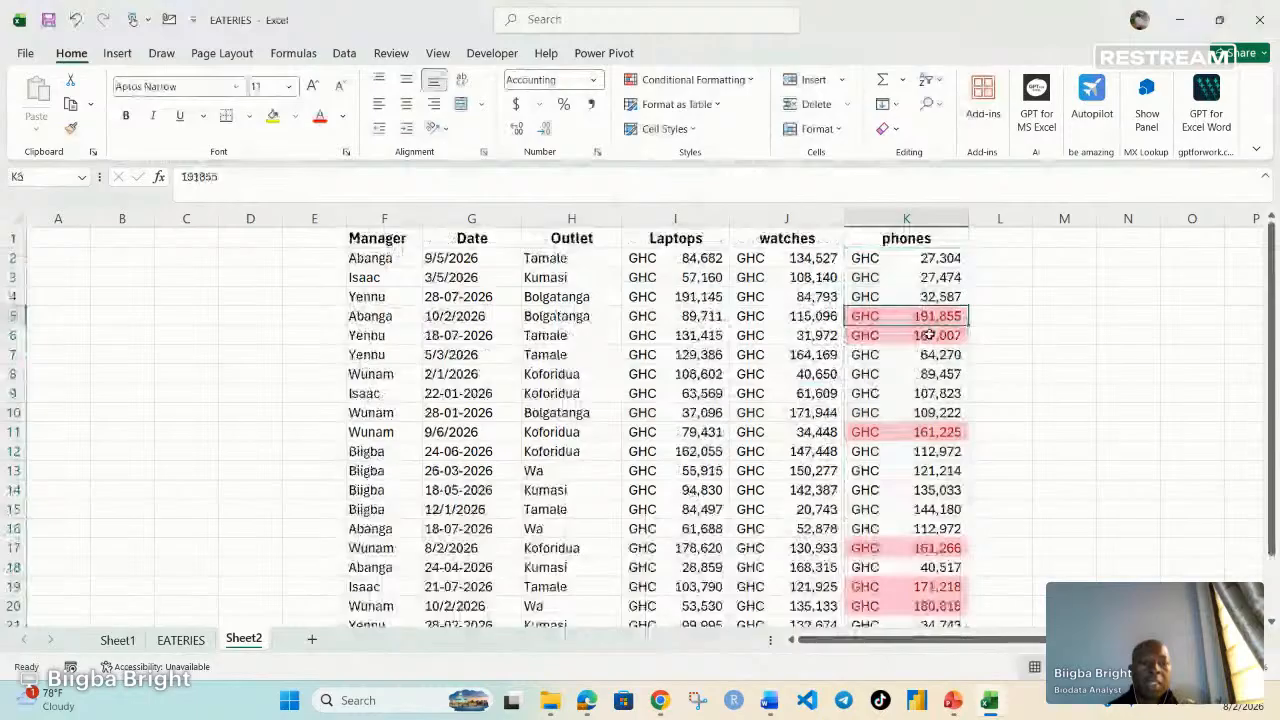
pyautogui.click(990, 336)
pyautogui.scroll(-1, 885, 506)
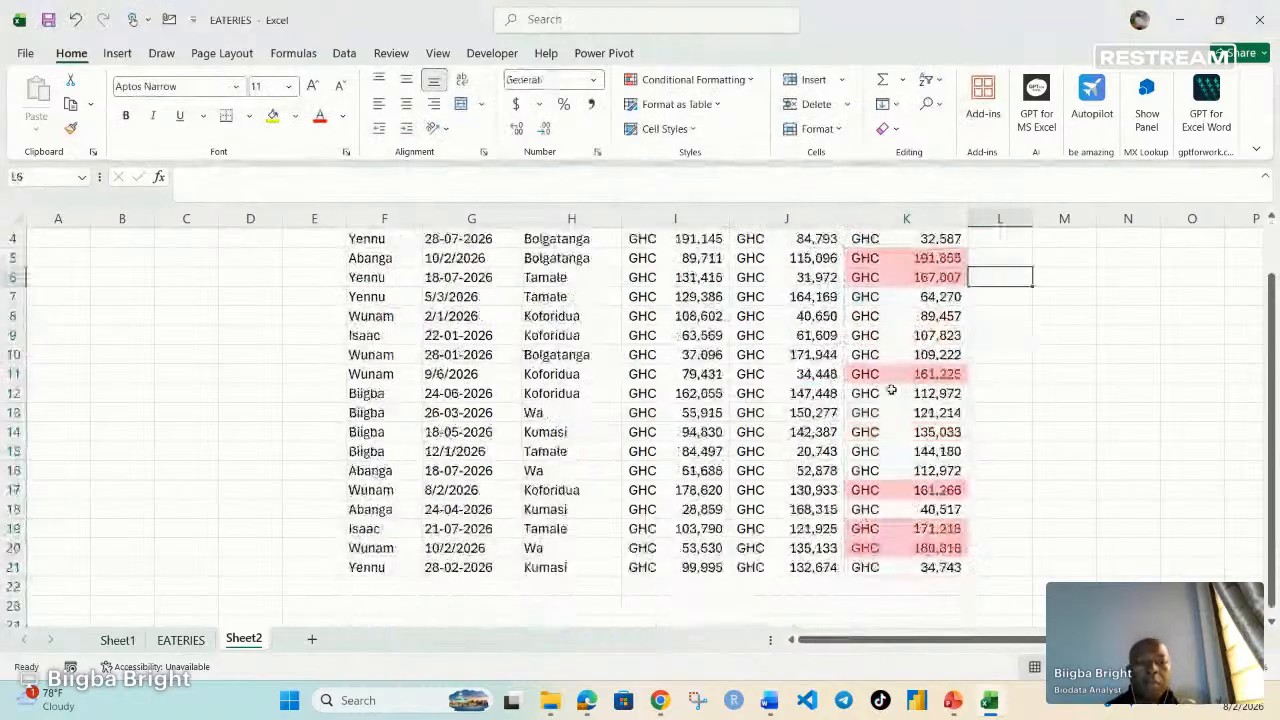
pyautogui.scroll(1, 901, 485)
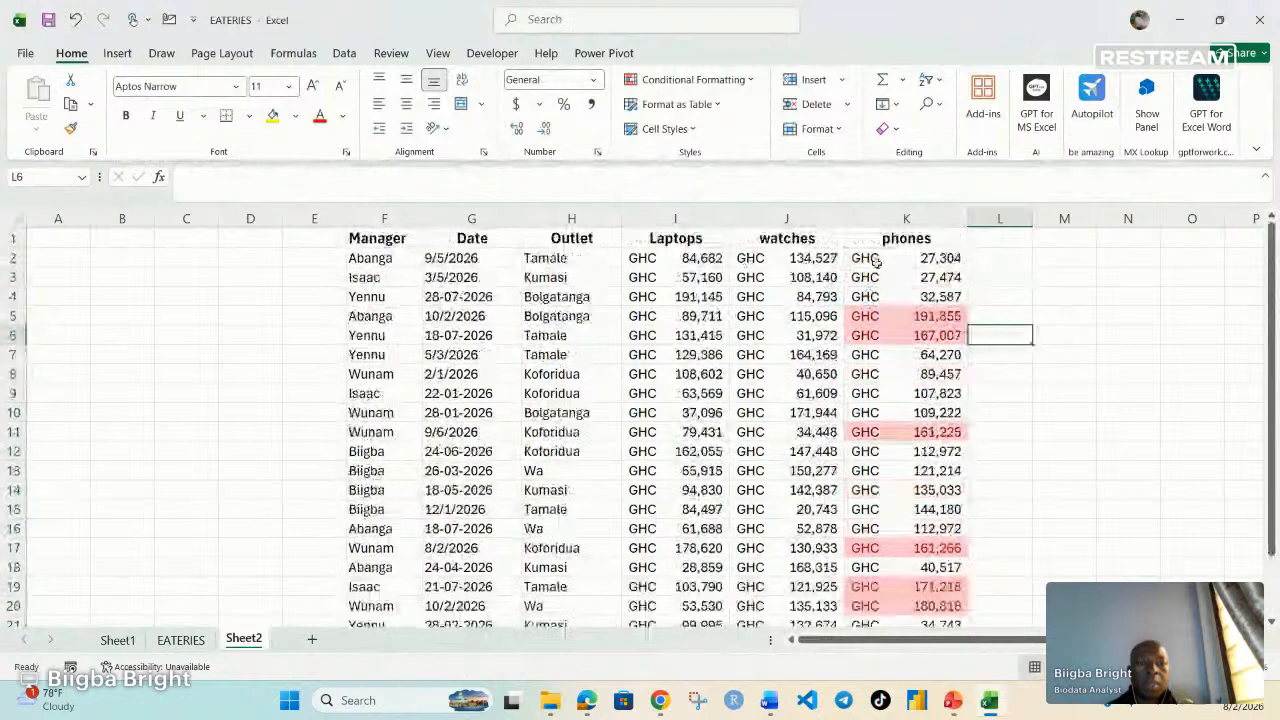
# Step: Clear the Greater Than conditional formatting rule from the phones values only
pyautogui.moveTo(876, 260); pyautogui.dragTo(906, 622)
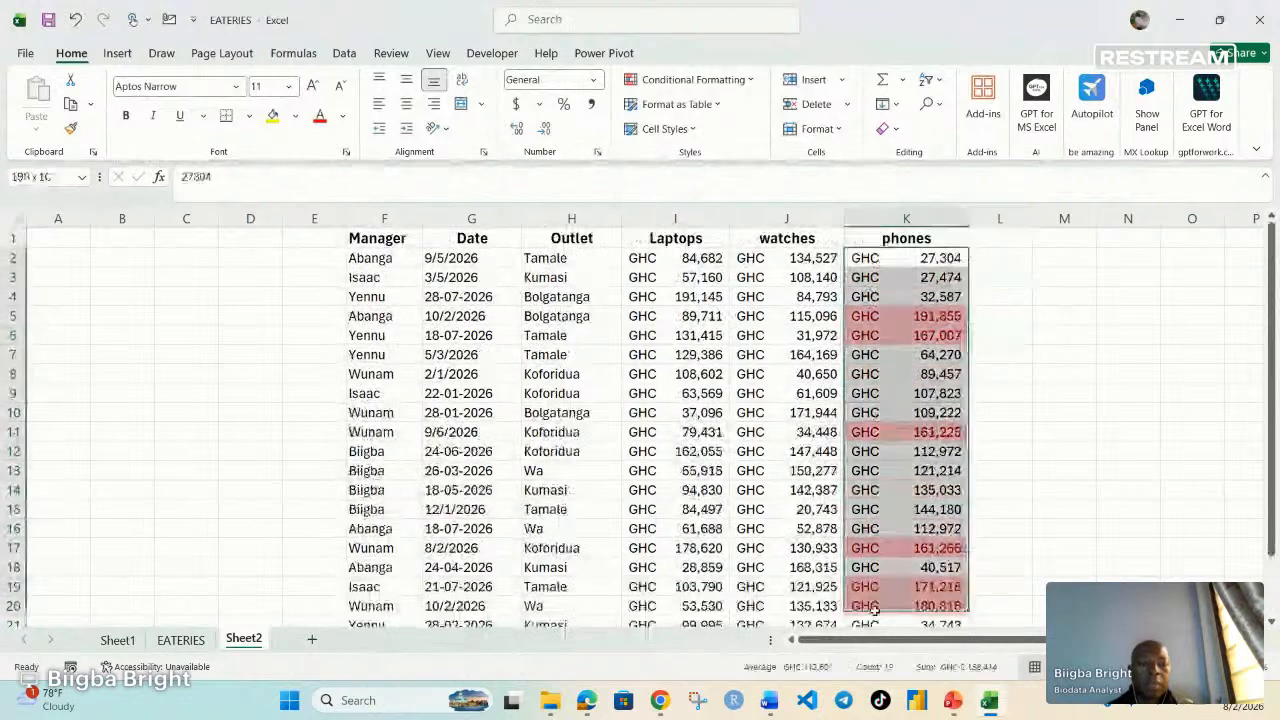
pyautogui.click(726, 84)
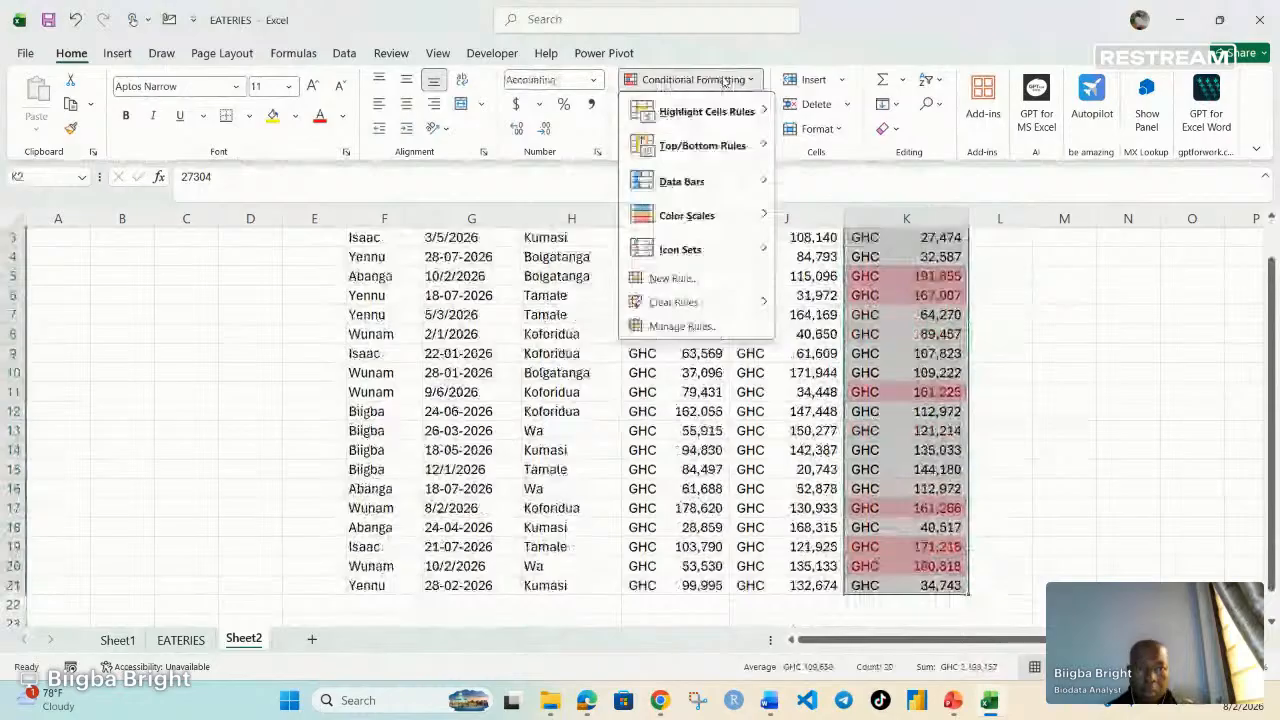
pyautogui.moveTo(719, 310)
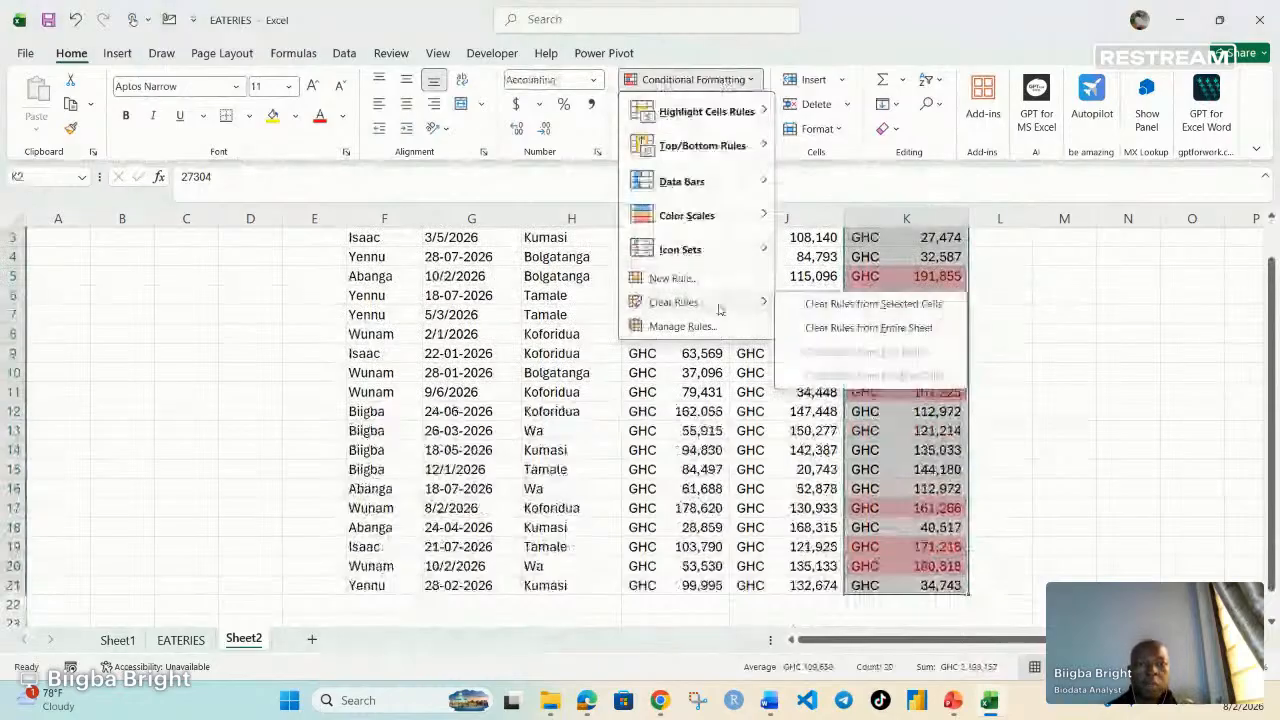
pyautogui.click(848, 302)
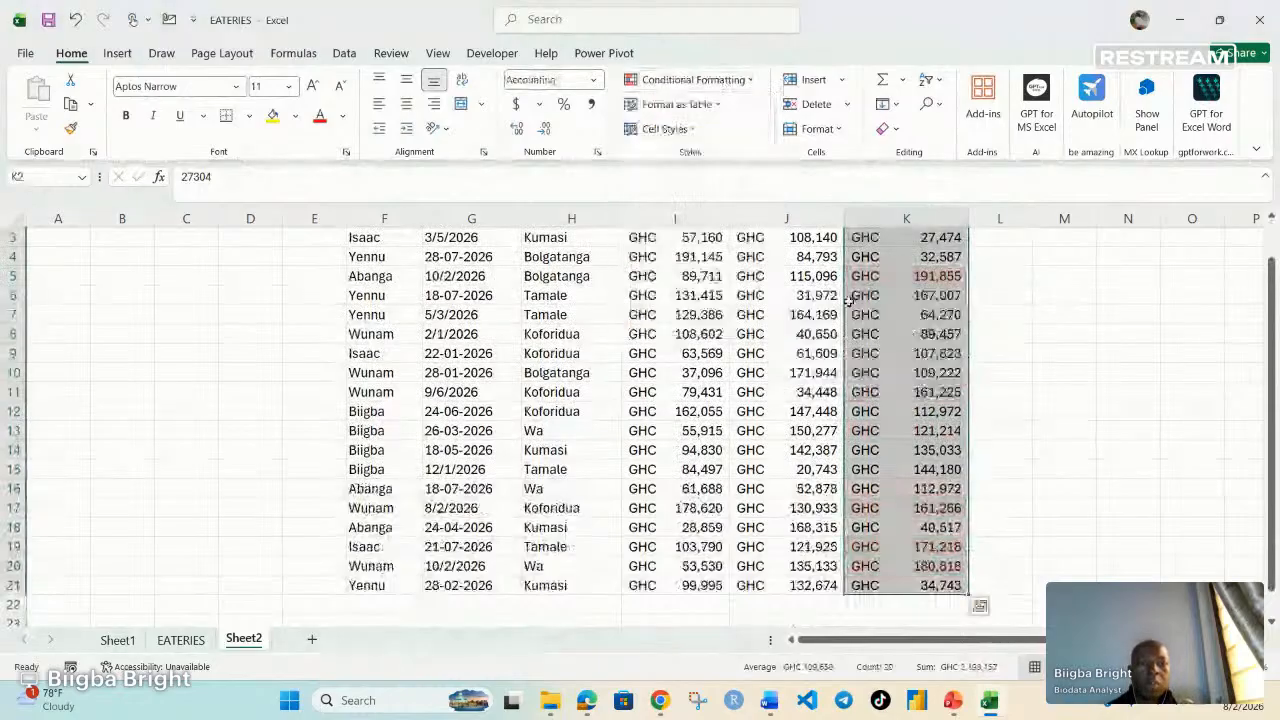
pyautogui.scroll(1, 778, 358)
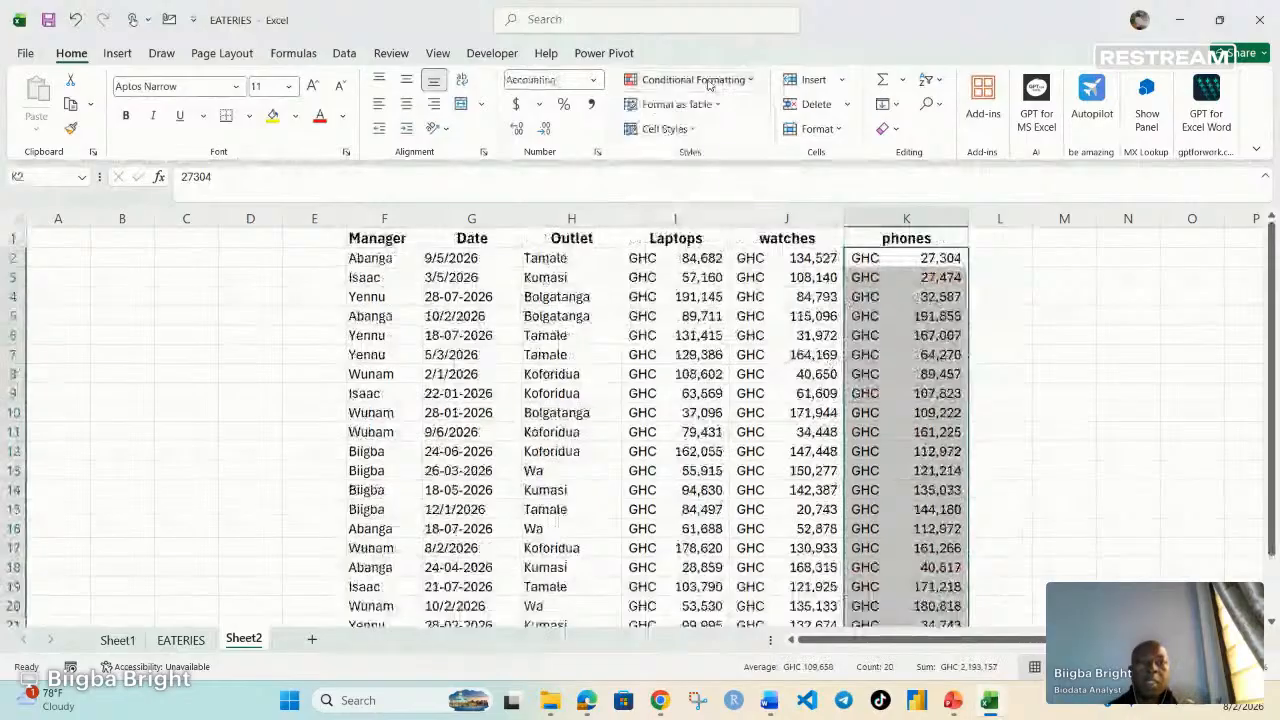
# Step: Set up a Between highlight rule on the phones values with limits of 150000 and 180000
pyautogui.click(707, 84)
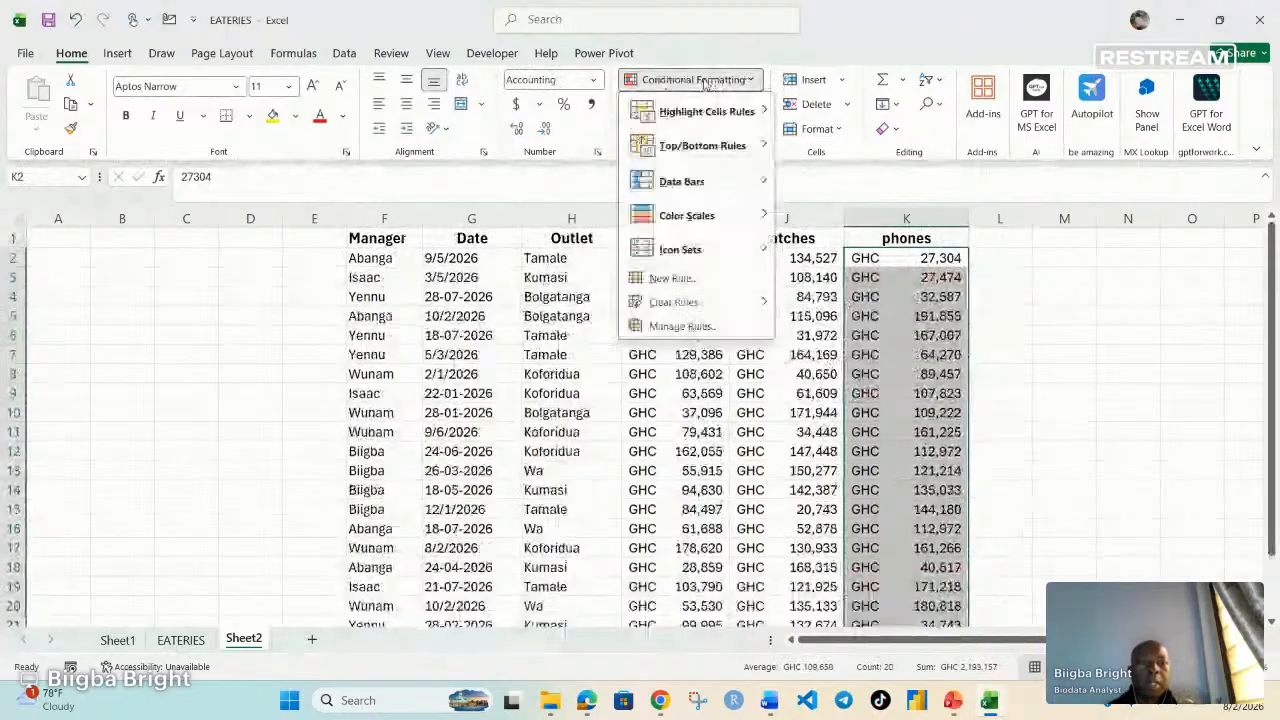
pyautogui.moveTo(706, 111)
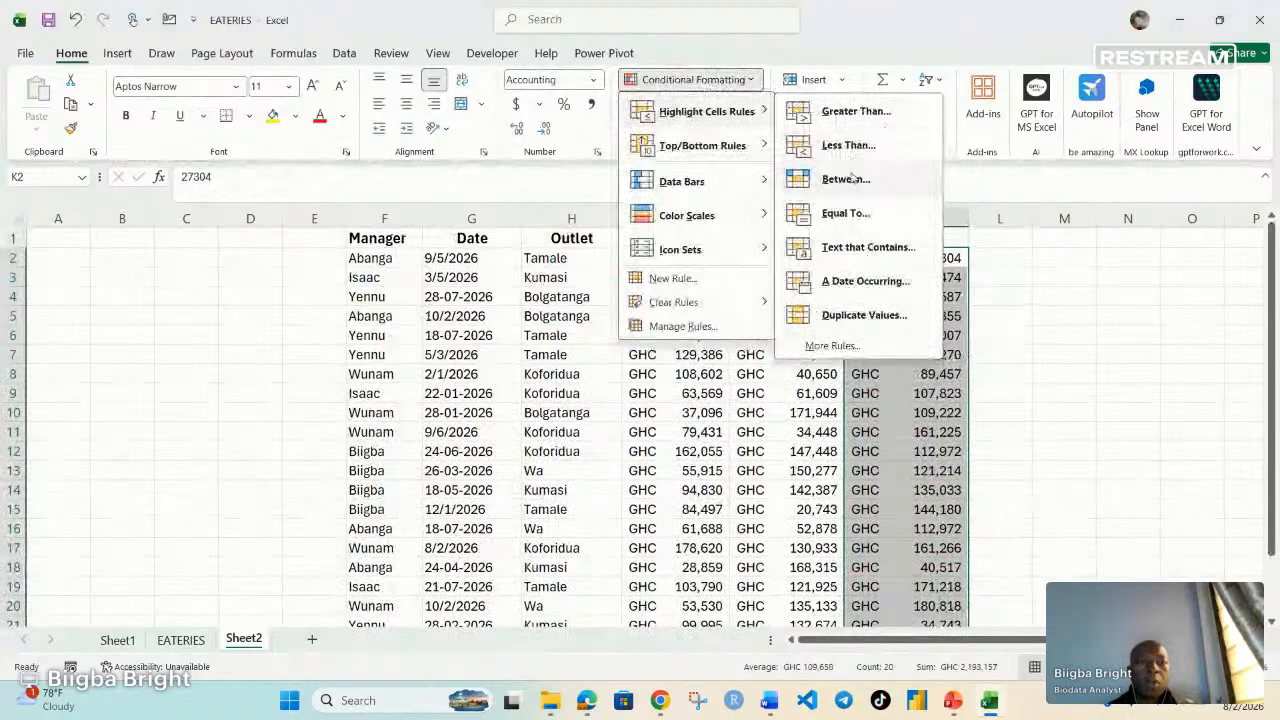
pyautogui.click(851, 180)
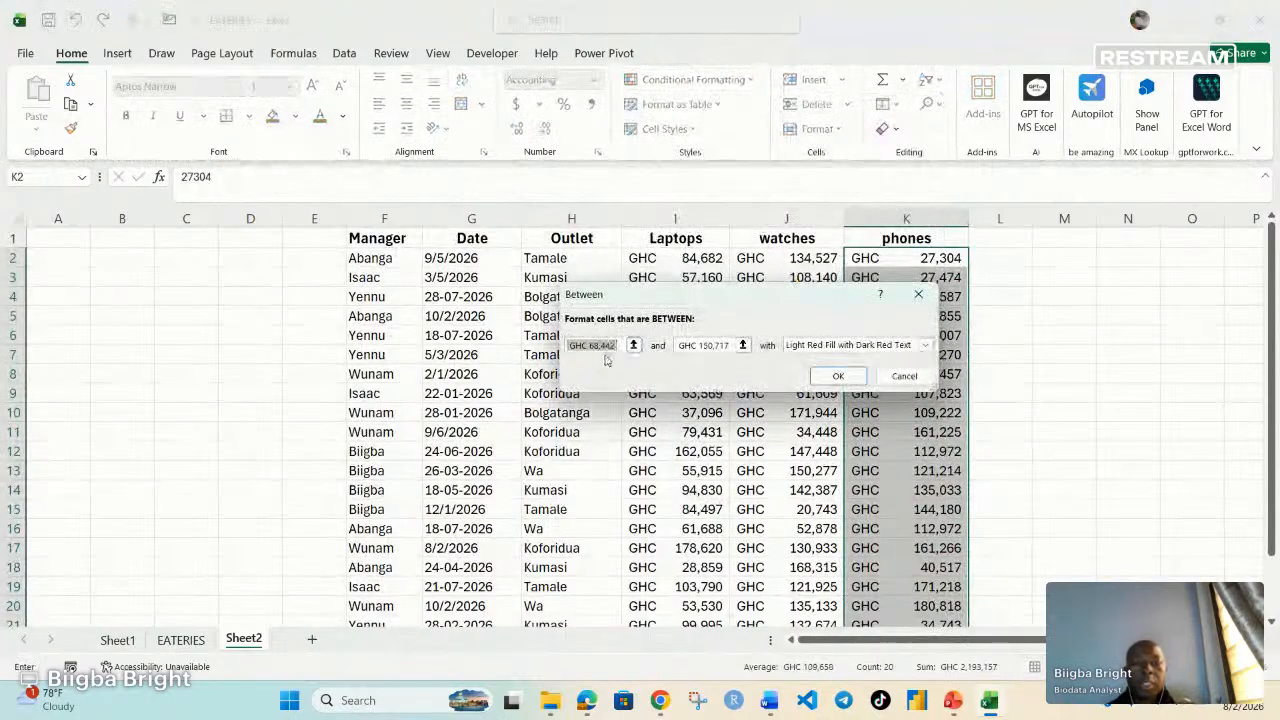
pyautogui.press('BackSpace')
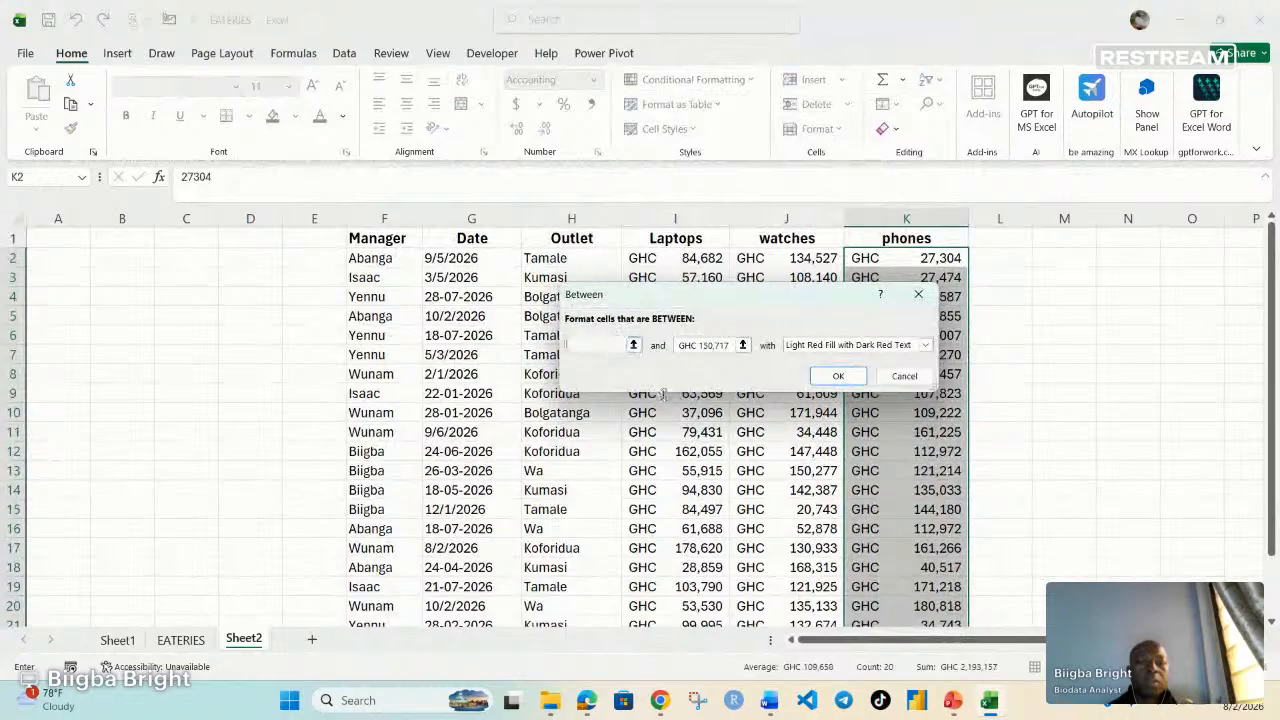
pyautogui.write('150000')
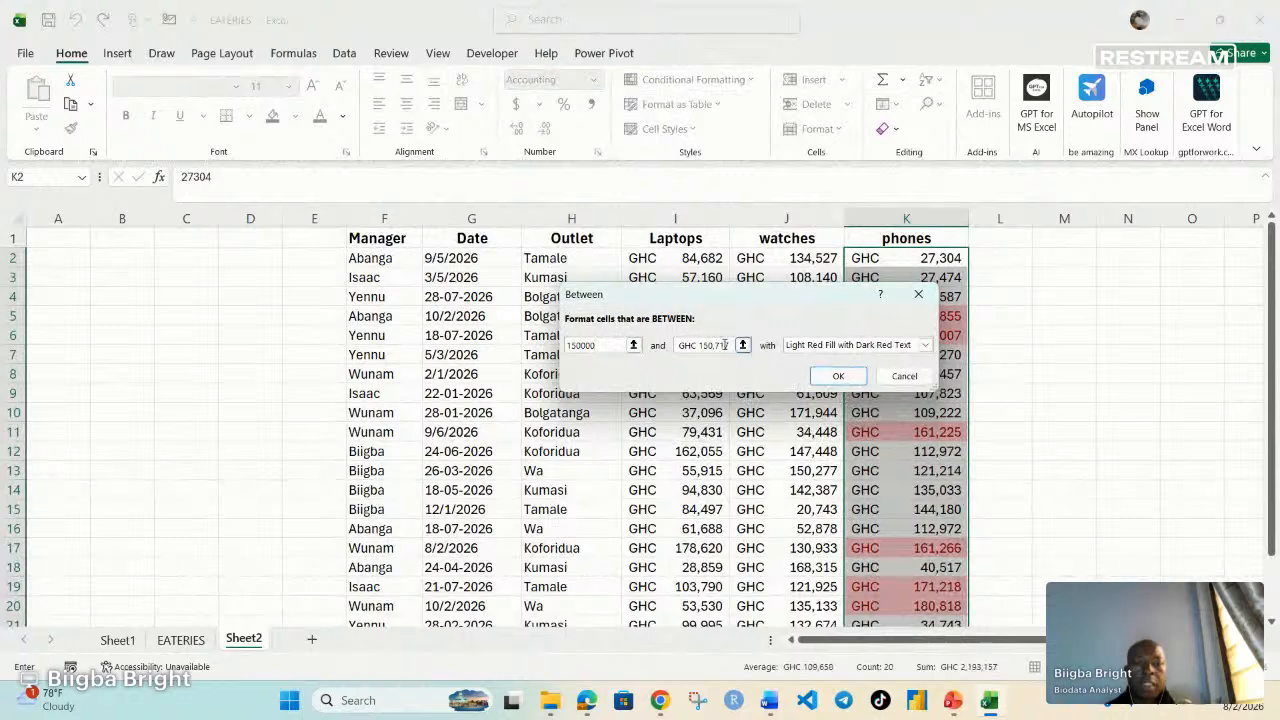
pyautogui.press('BackSpace')
pyautogui.press('BackSpace')
pyautogui.press('BackSpace')
pyautogui.press('BackSpace')
pyautogui.press('BackSpace')
pyautogui.press('BackSpace')
pyautogui.press('BackSpace')
pyautogui.press('BackSpace')
pyautogui.press('BackSpace')
pyautogui.press('BackSpace')
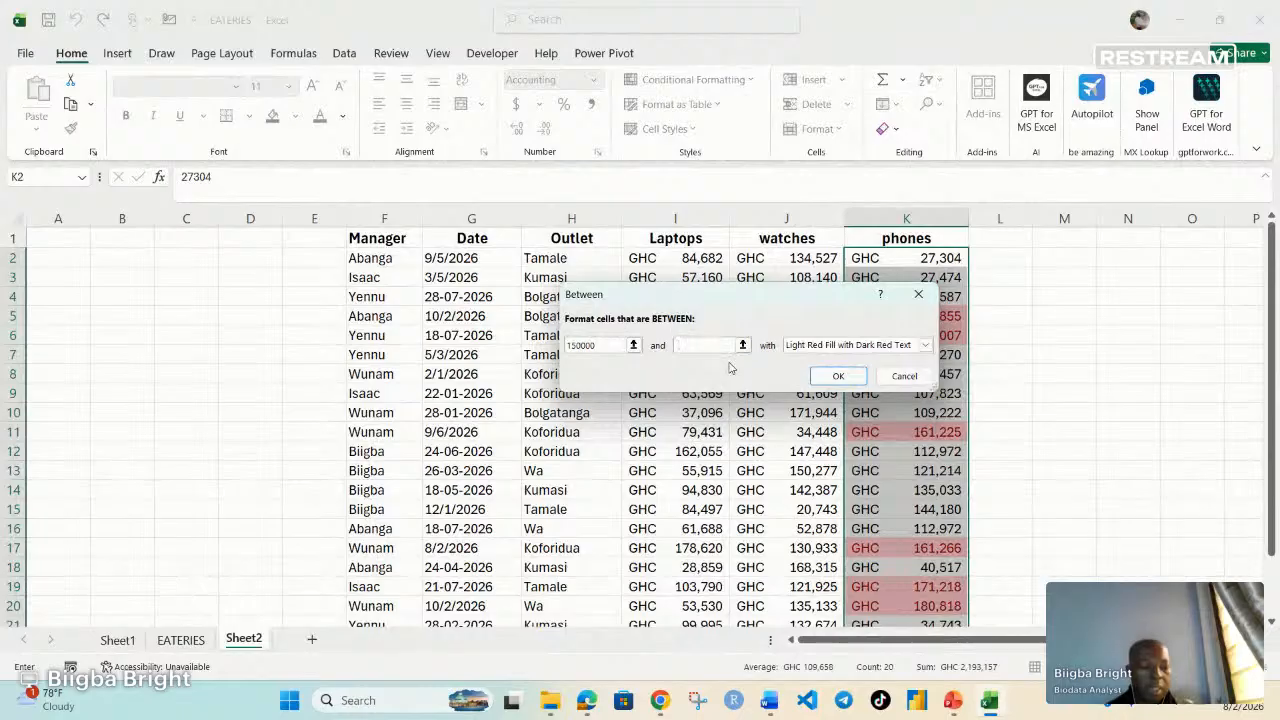
pyautogui.write('1800')
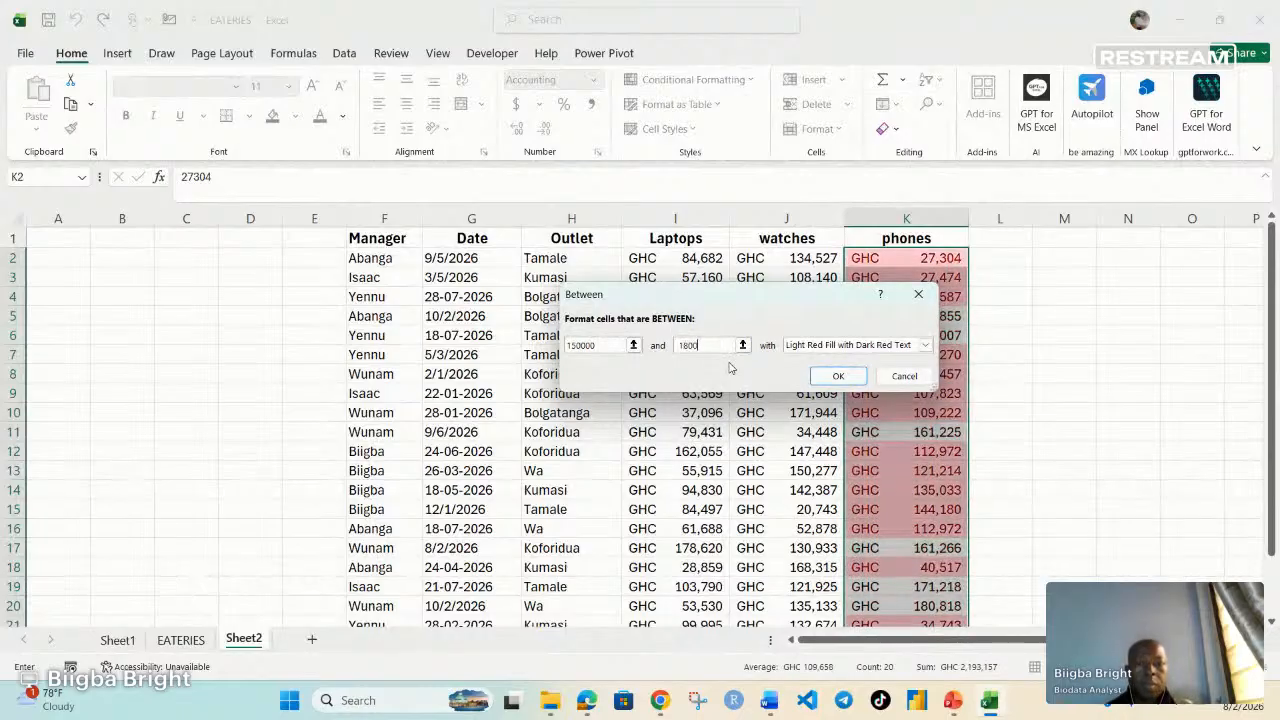
pyautogui.write('00')
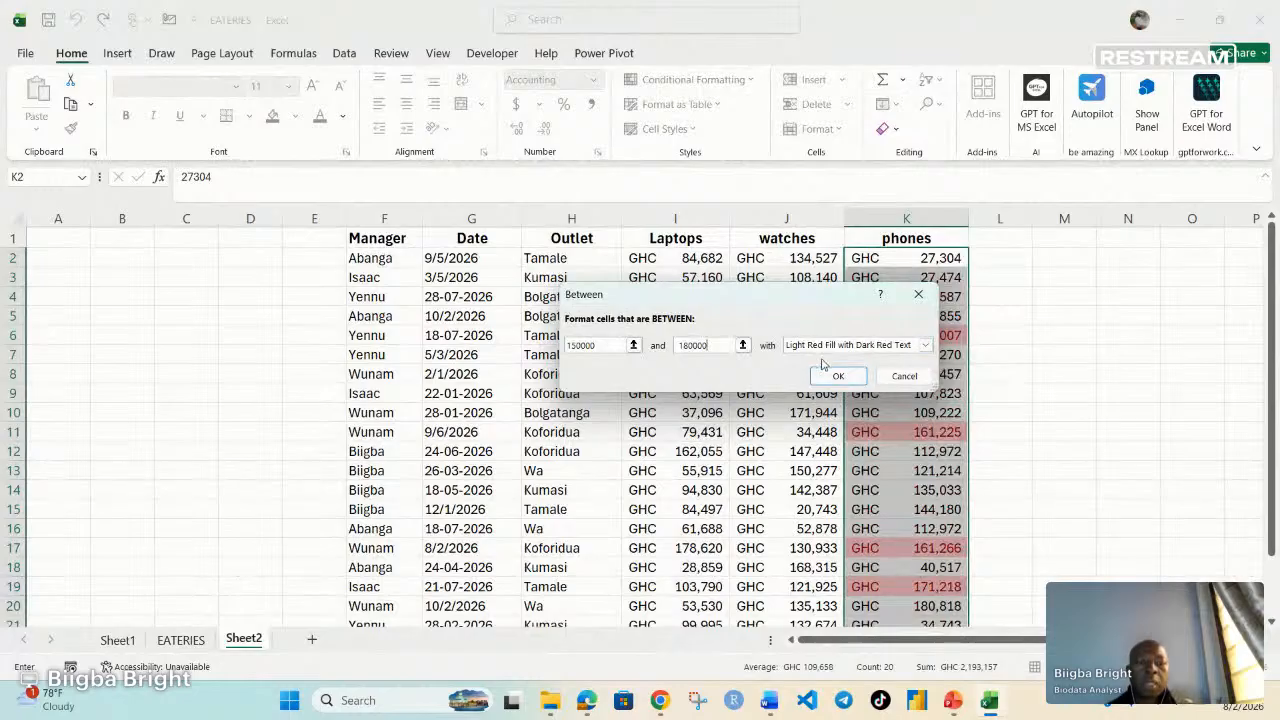
# Step: Apply the Between rule with Green Fill with Dark Green Text and review the highlighted phones values
pyautogui.click(815, 344)
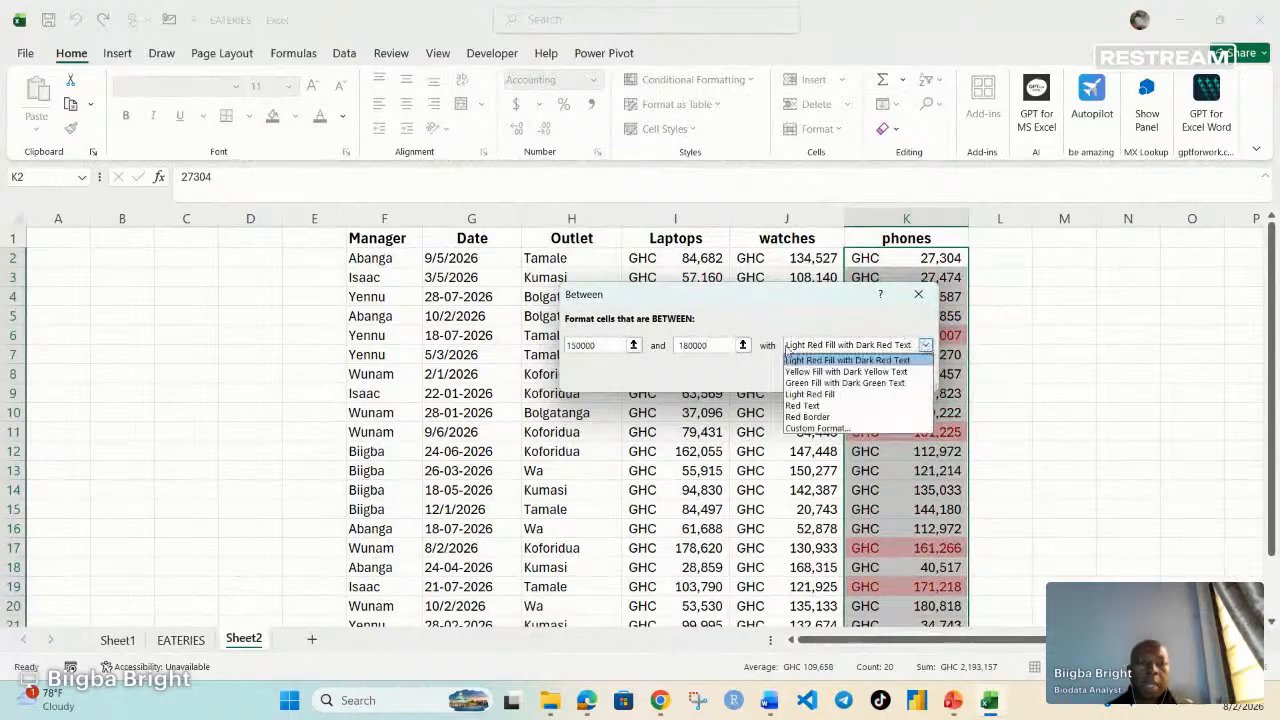
pyautogui.click(845, 382)
pyautogui.click(850, 376)
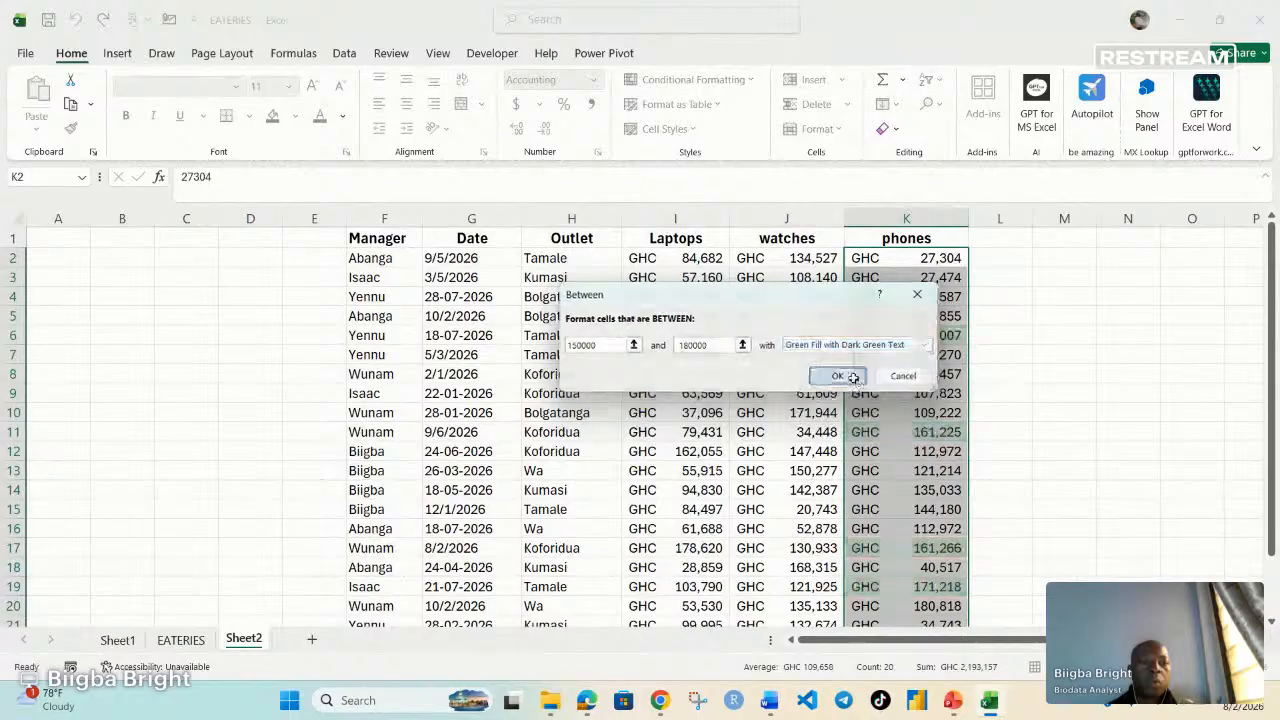
pyautogui.click(1128, 412)
pyautogui.scroll(-1, 900, 330)
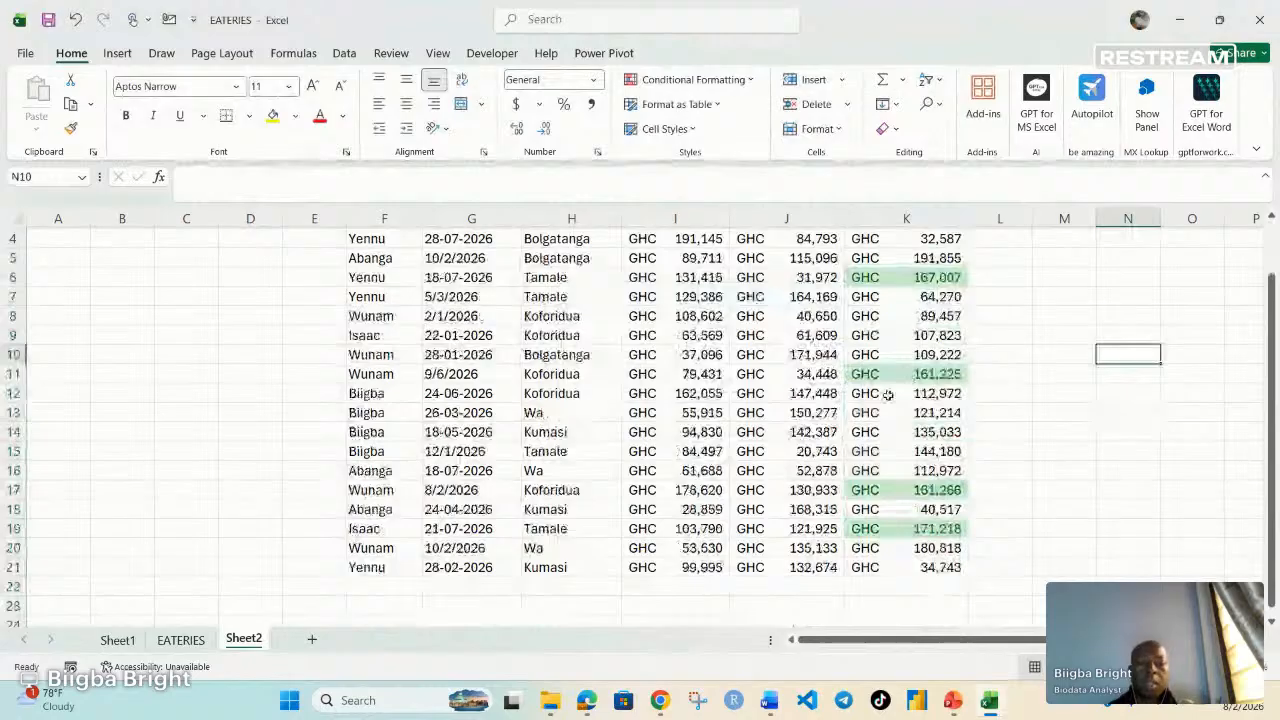
pyautogui.scroll(1, 887, 395)
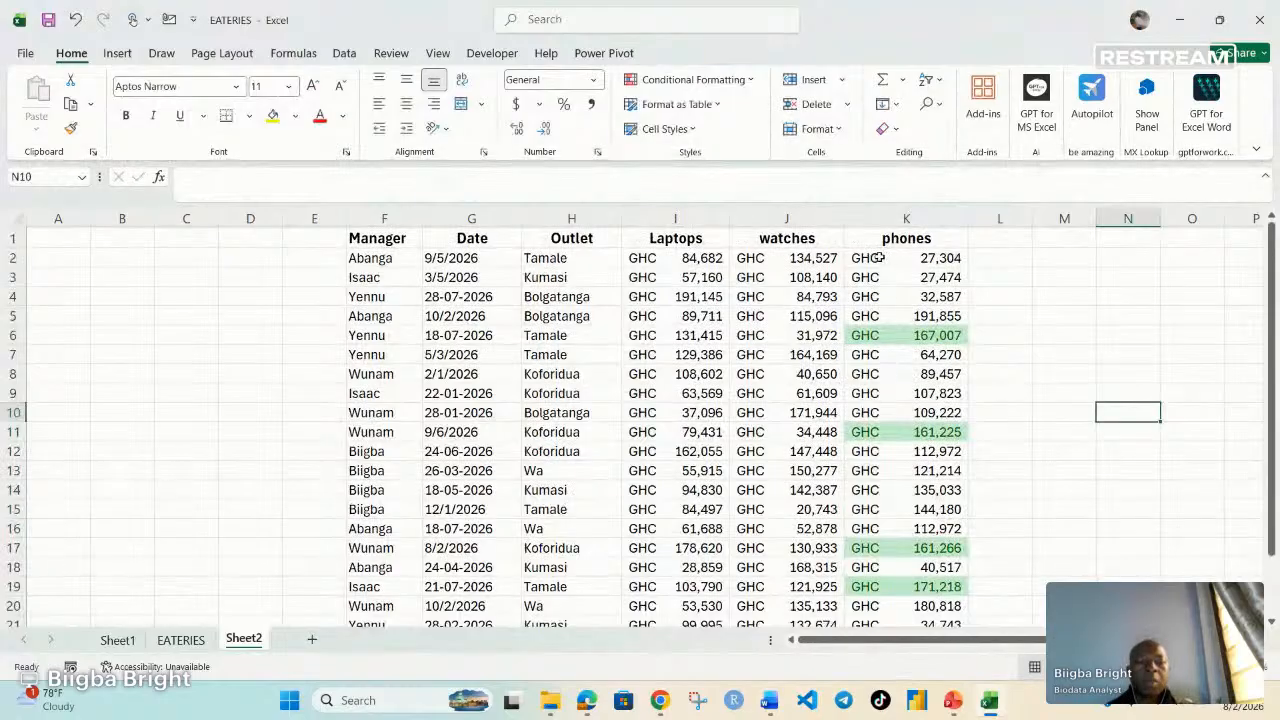
# Step: Clear the Between conditional formatting rule from the phones values only
pyautogui.moveTo(866, 258); pyautogui.dragTo(905, 590)
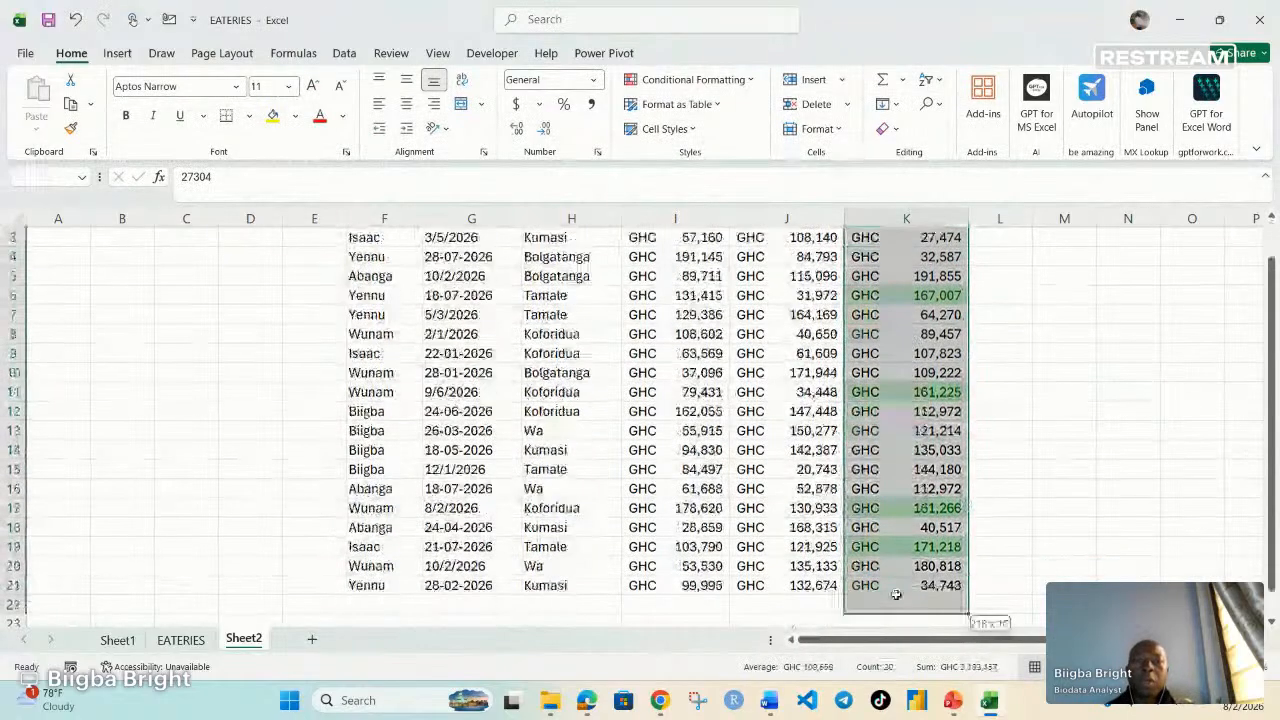
pyautogui.click(689, 80)
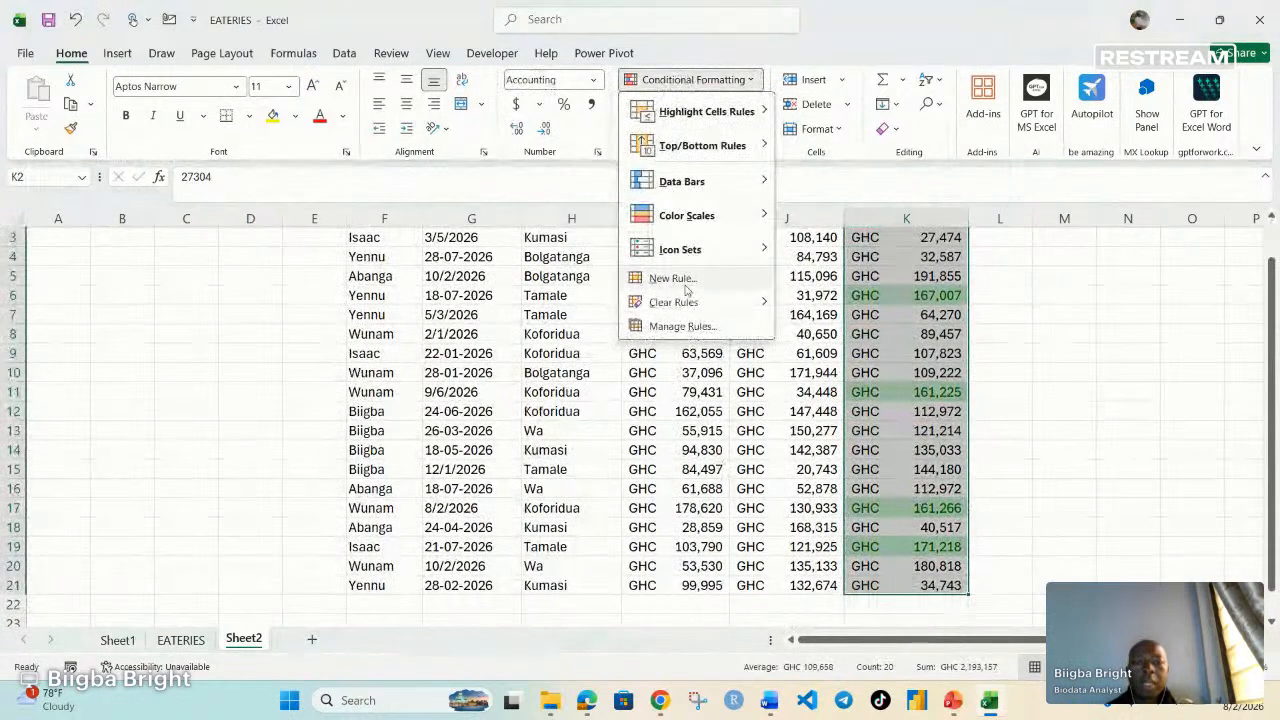
pyautogui.moveTo(684, 305)
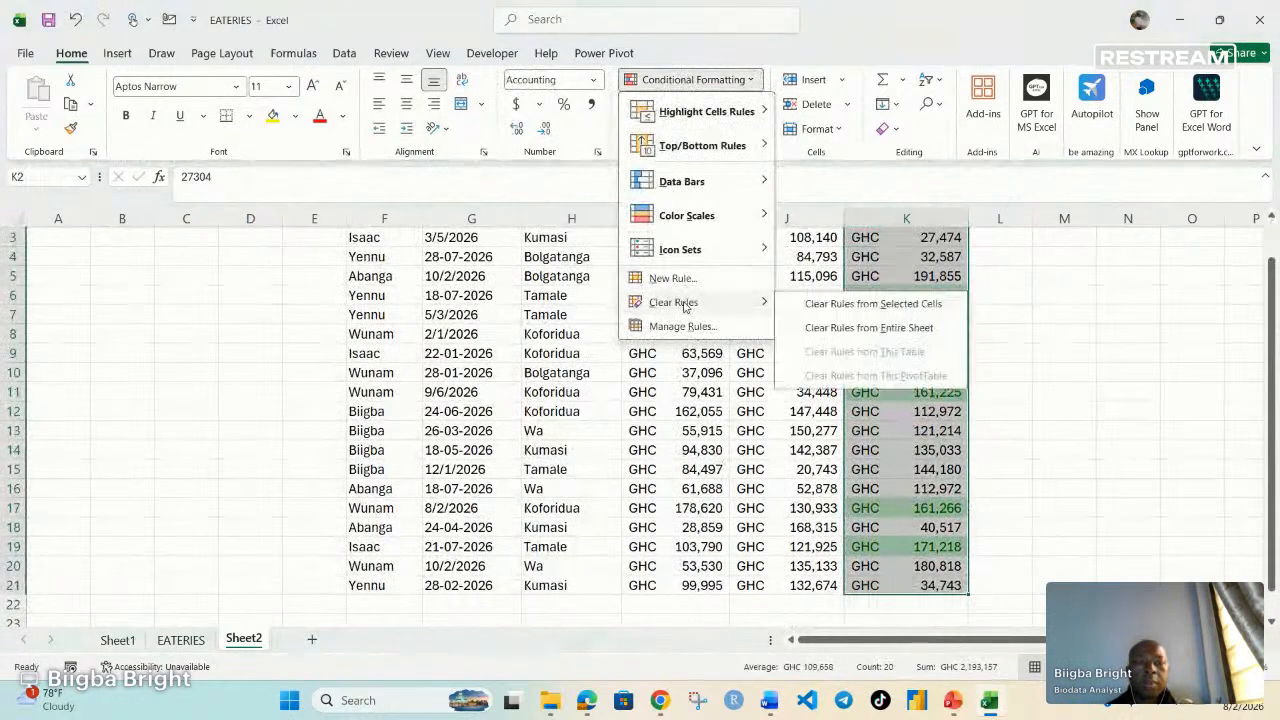
pyautogui.click(792, 305)
pyautogui.scroll(1, 792, 326)
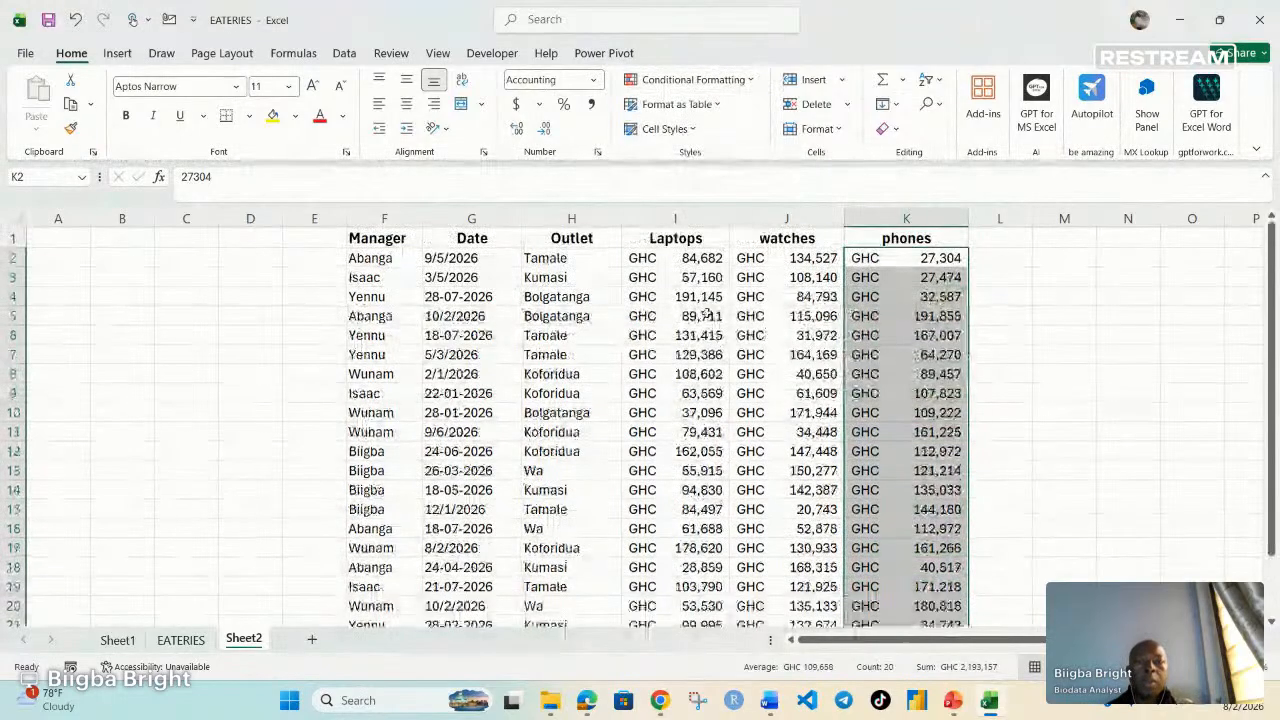
# Step: Highlight phones values greater than 150000 using a Greater Than rule with Light Red Fill with Dark Red Text
pyautogui.moveTo(693, 205); pyautogui.dragTo(694, 189)
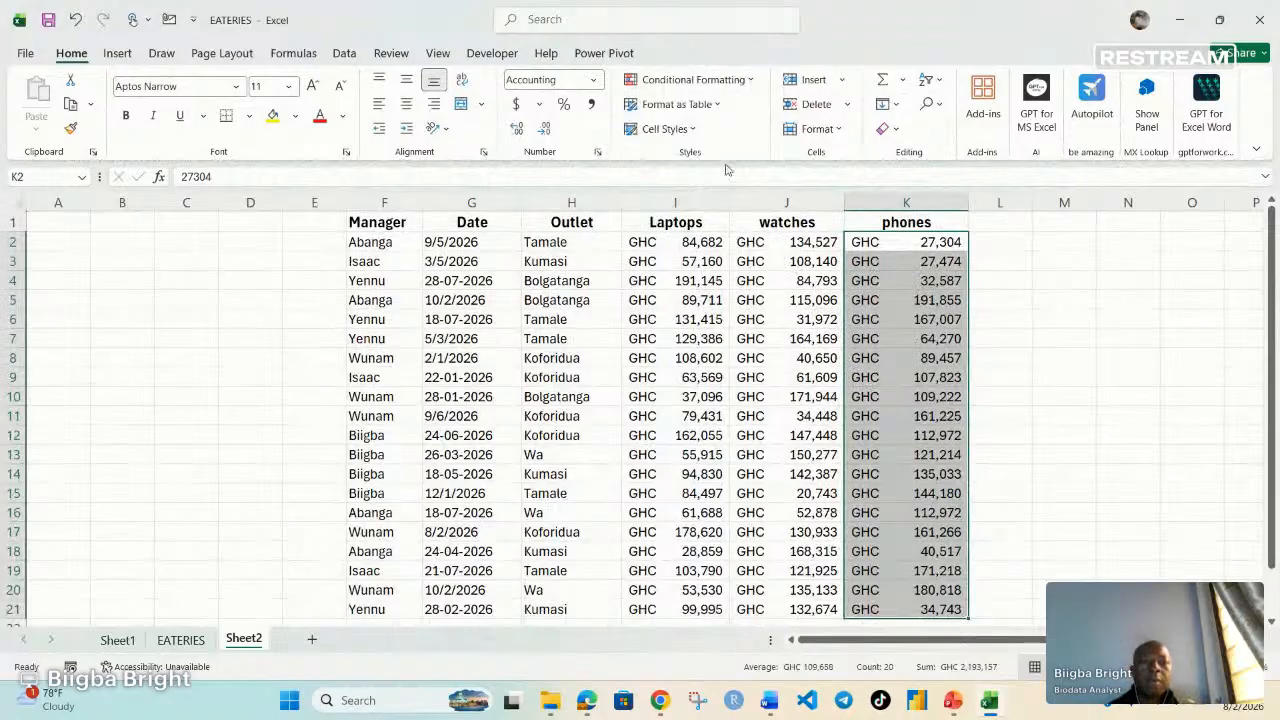
pyautogui.click(693, 79)
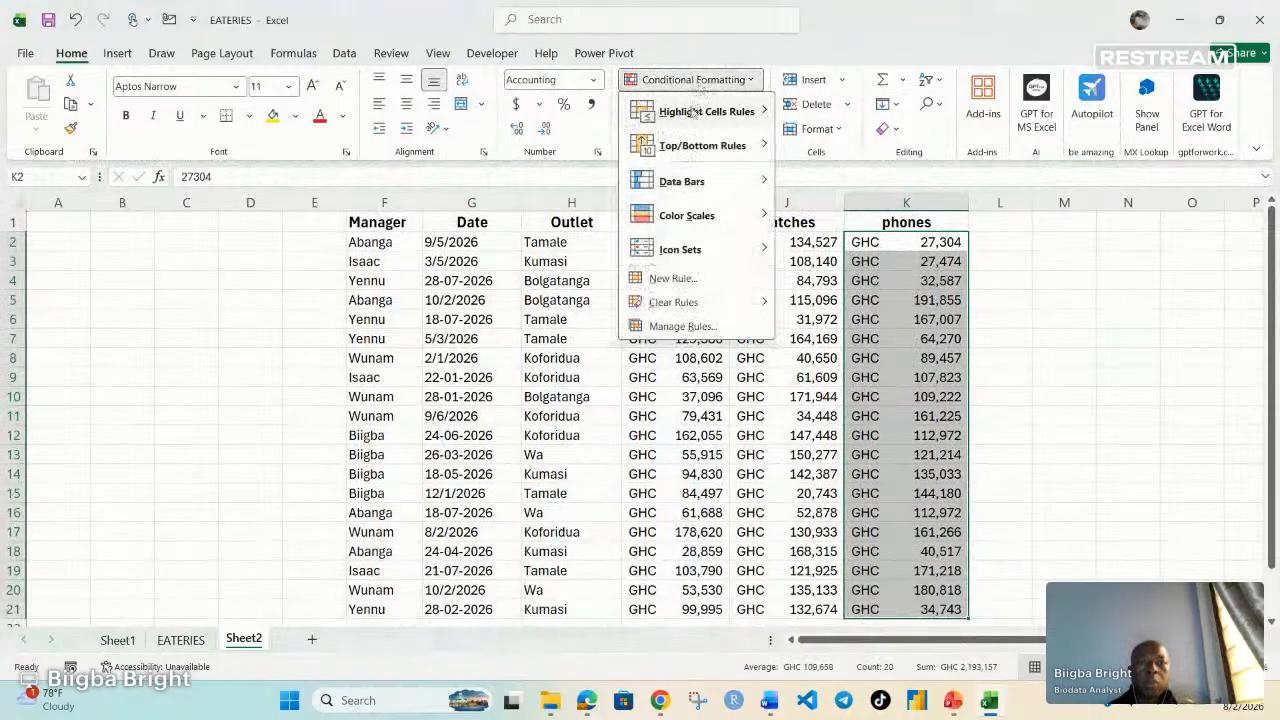
pyautogui.moveTo(705, 112)
pyautogui.click(840, 112)
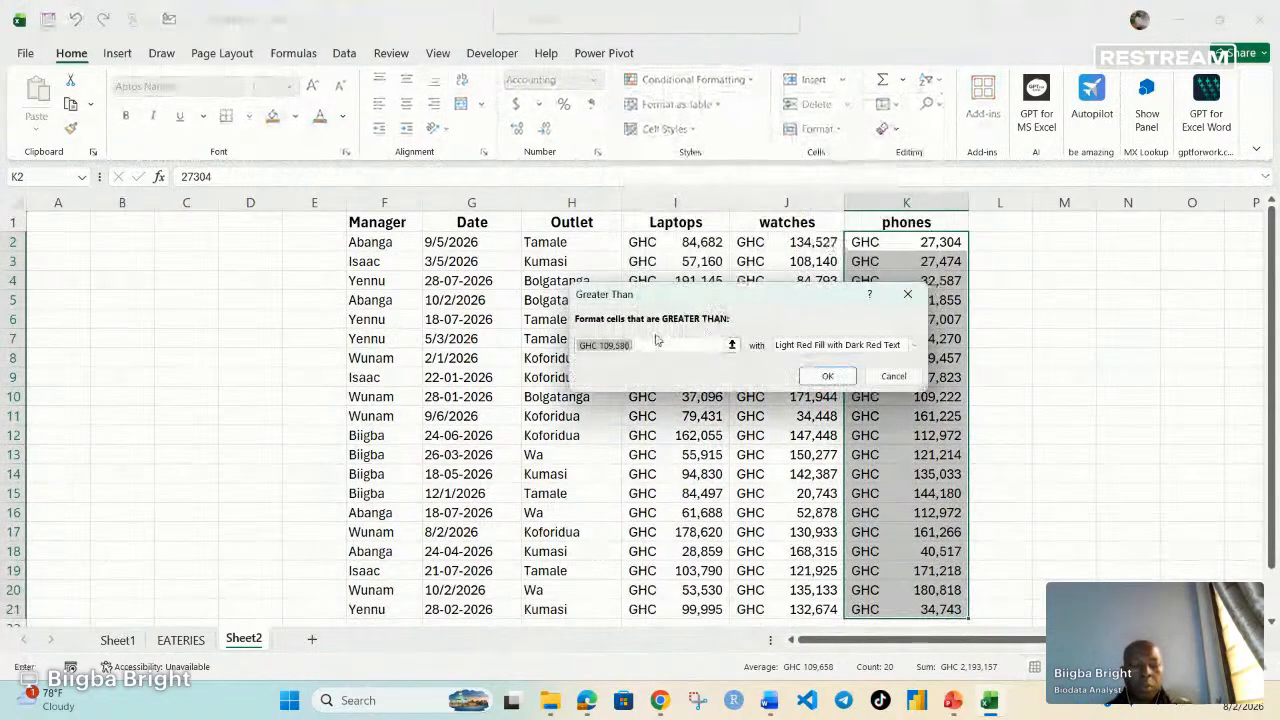
pyautogui.write('15')
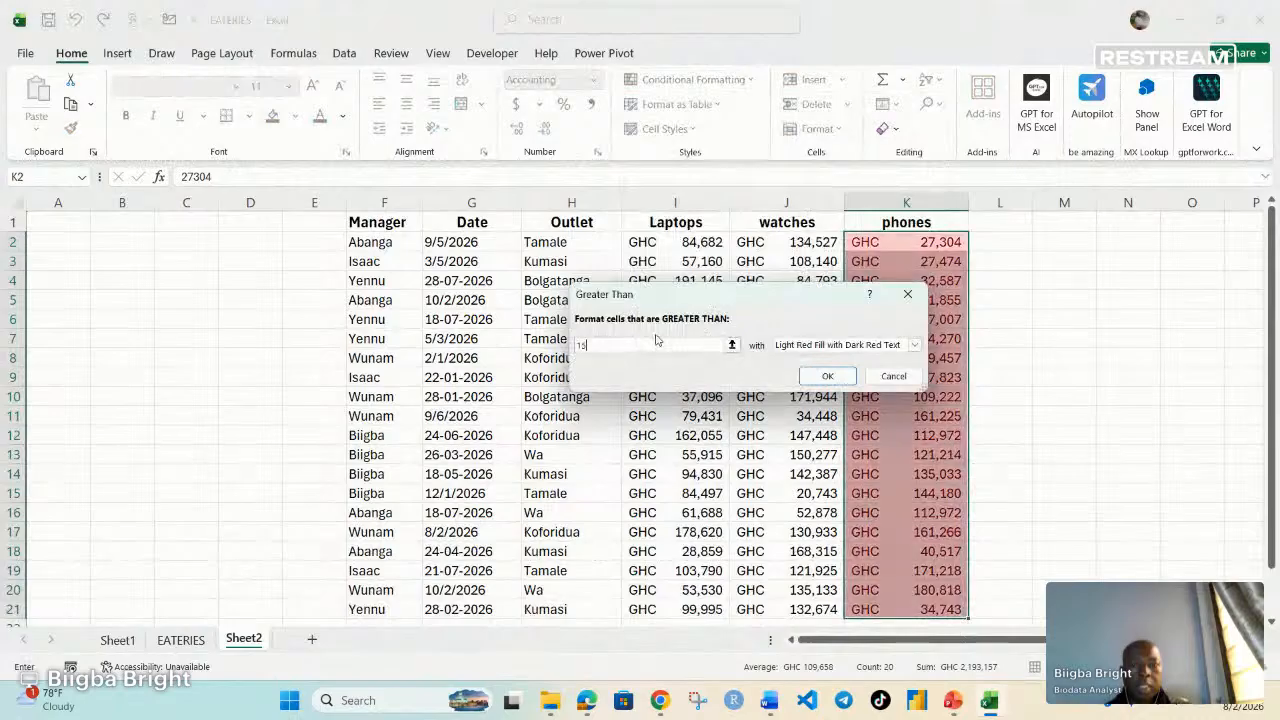
pyautogui.write('0000')
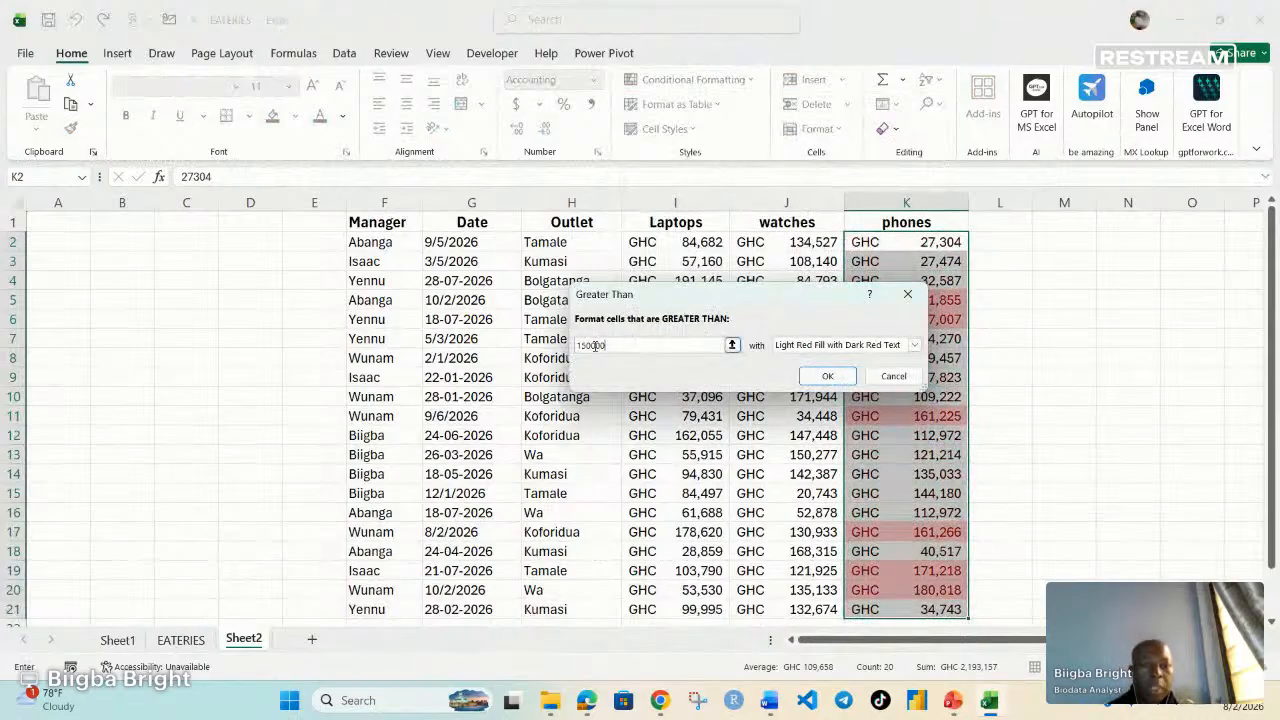
pyautogui.click(818, 375)
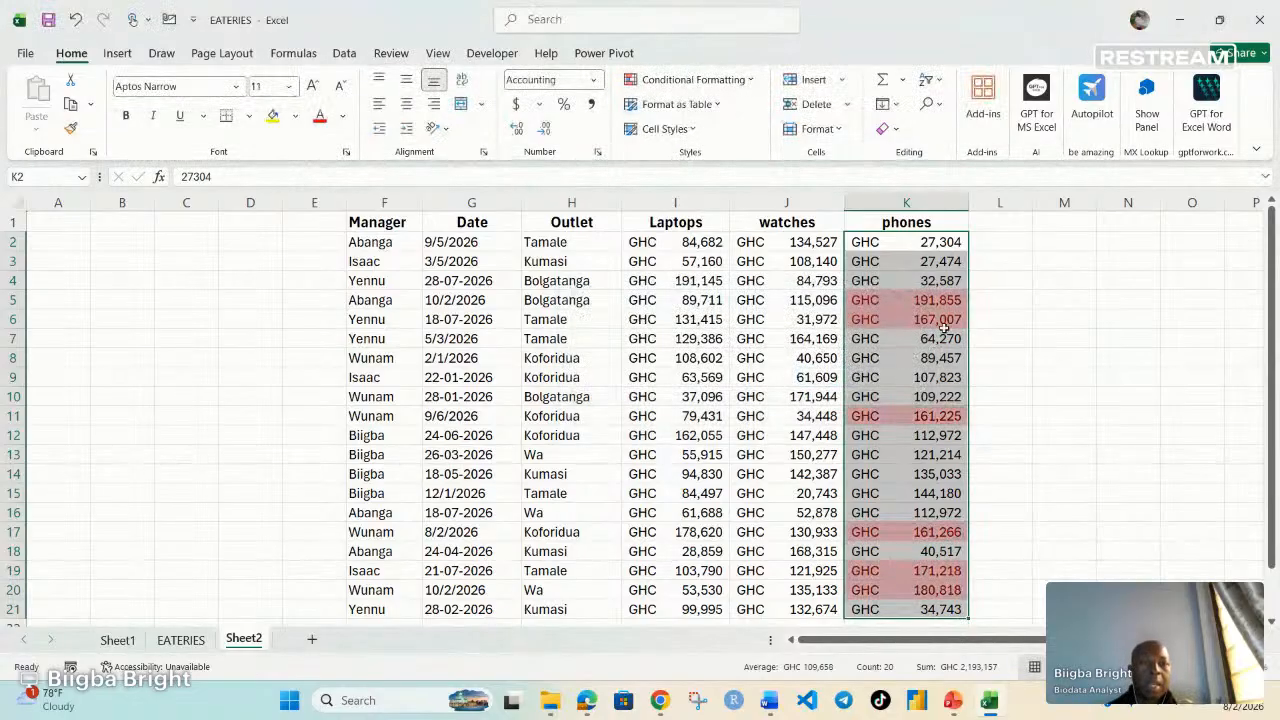
# Step: Edit the phones column's conditional formatting rule so its comparison is greater than or equal to
pyautogui.click(745, 80)
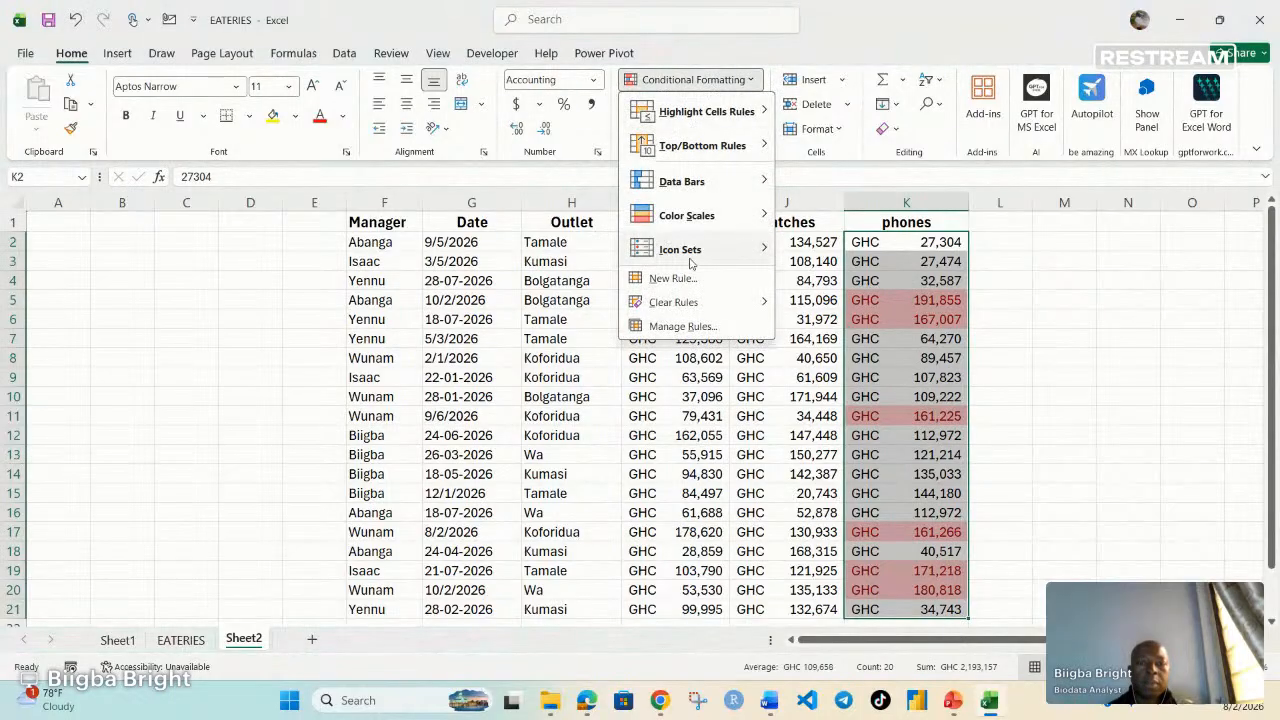
pyautogui.click(688, 330)
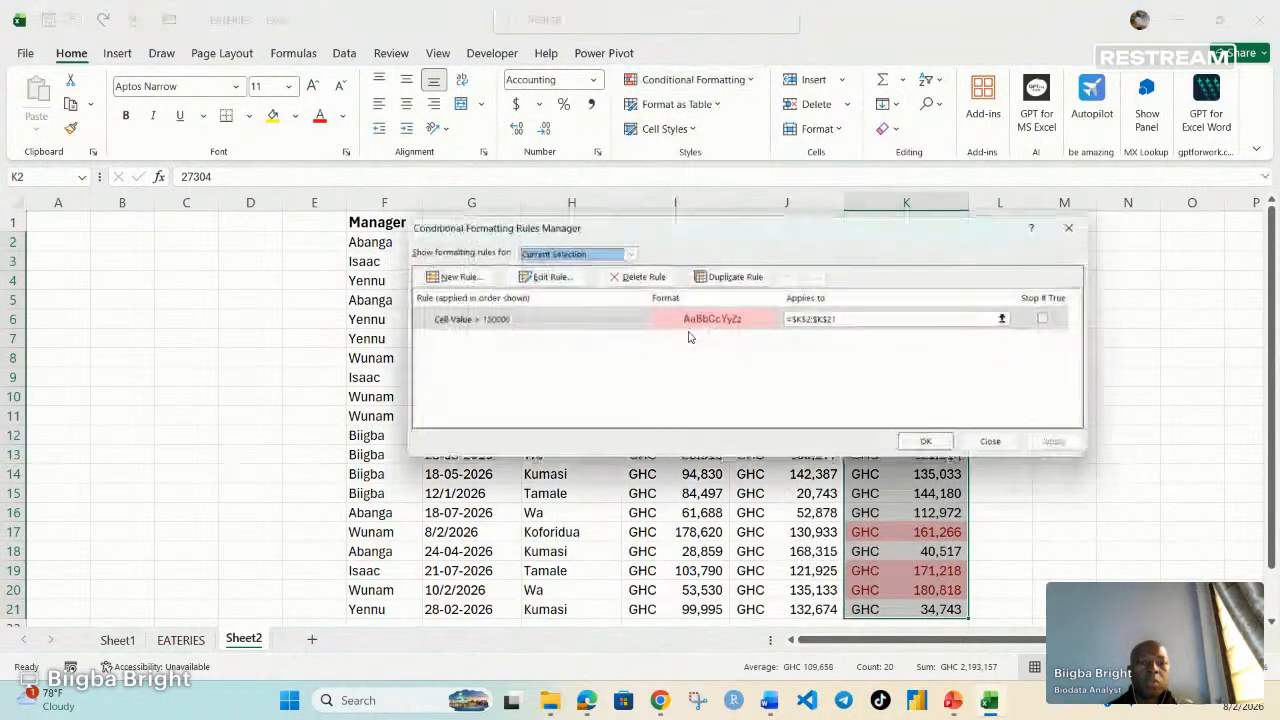
pyautogui.click(540, 280)
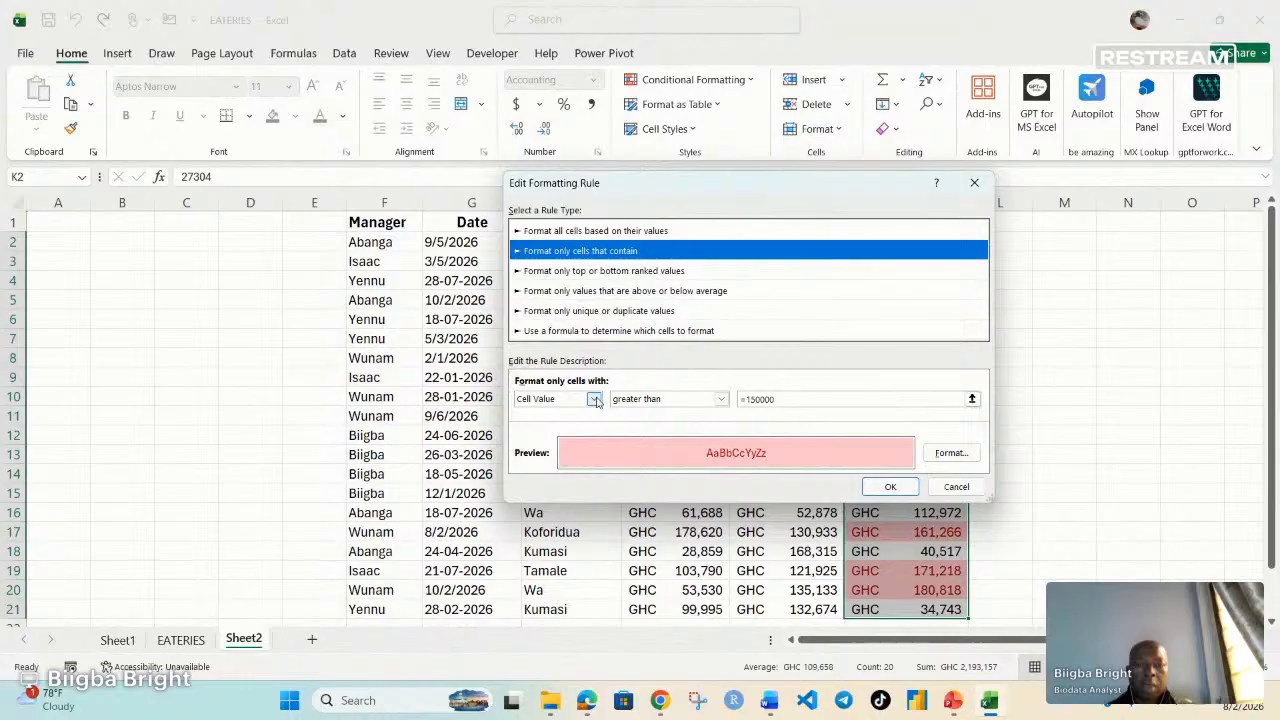
pyautogui.click(721, 399)
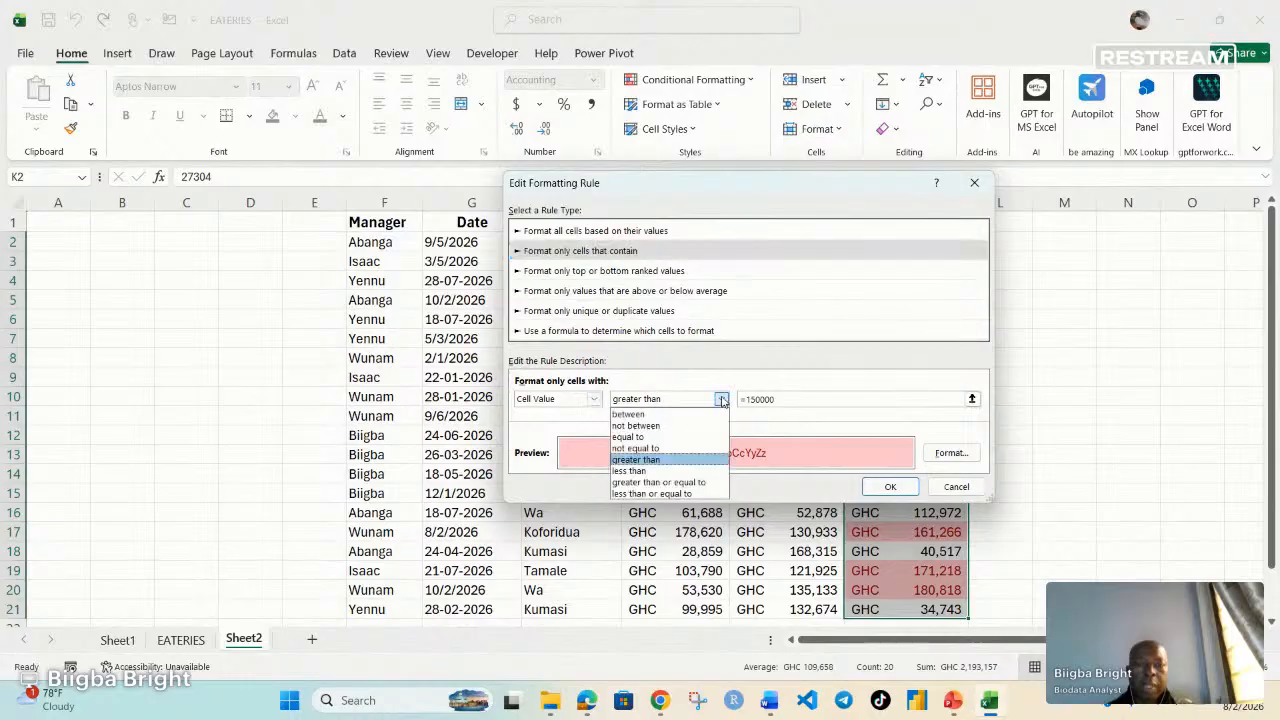
pyautogui.click(676, 483)
pyautogui.click(892, 487)
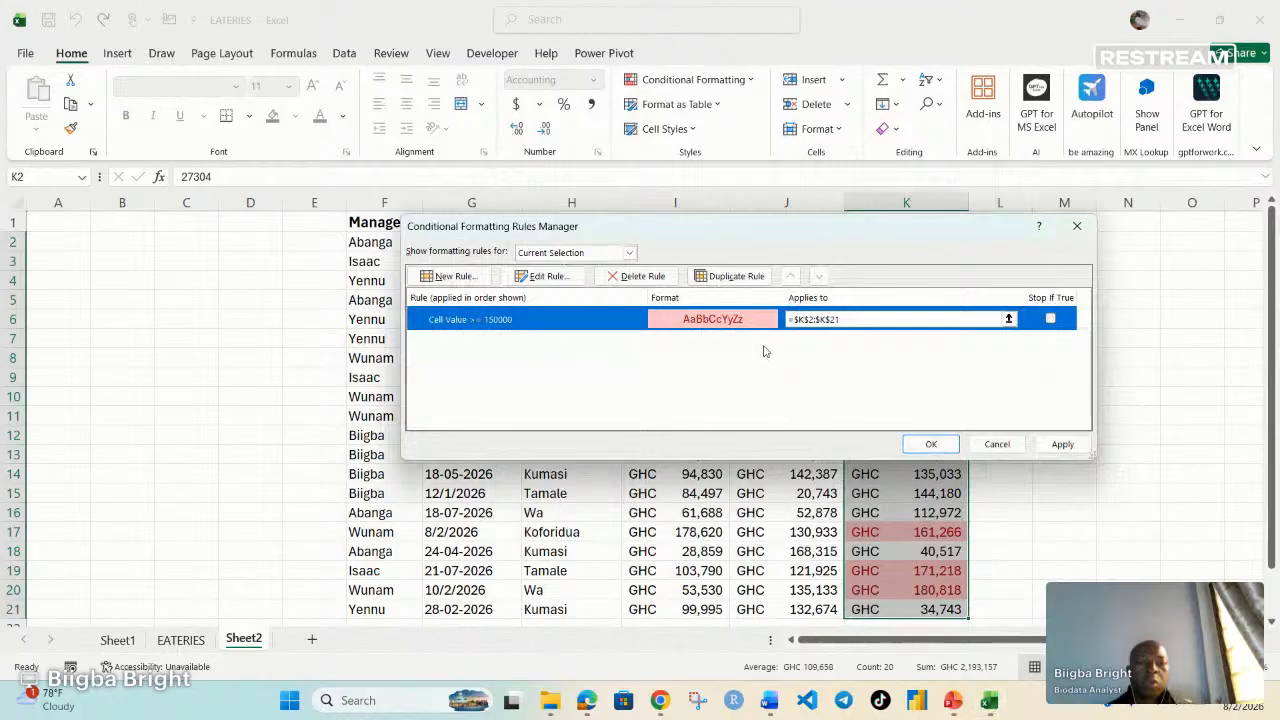
pyautogui.click(932, 444)
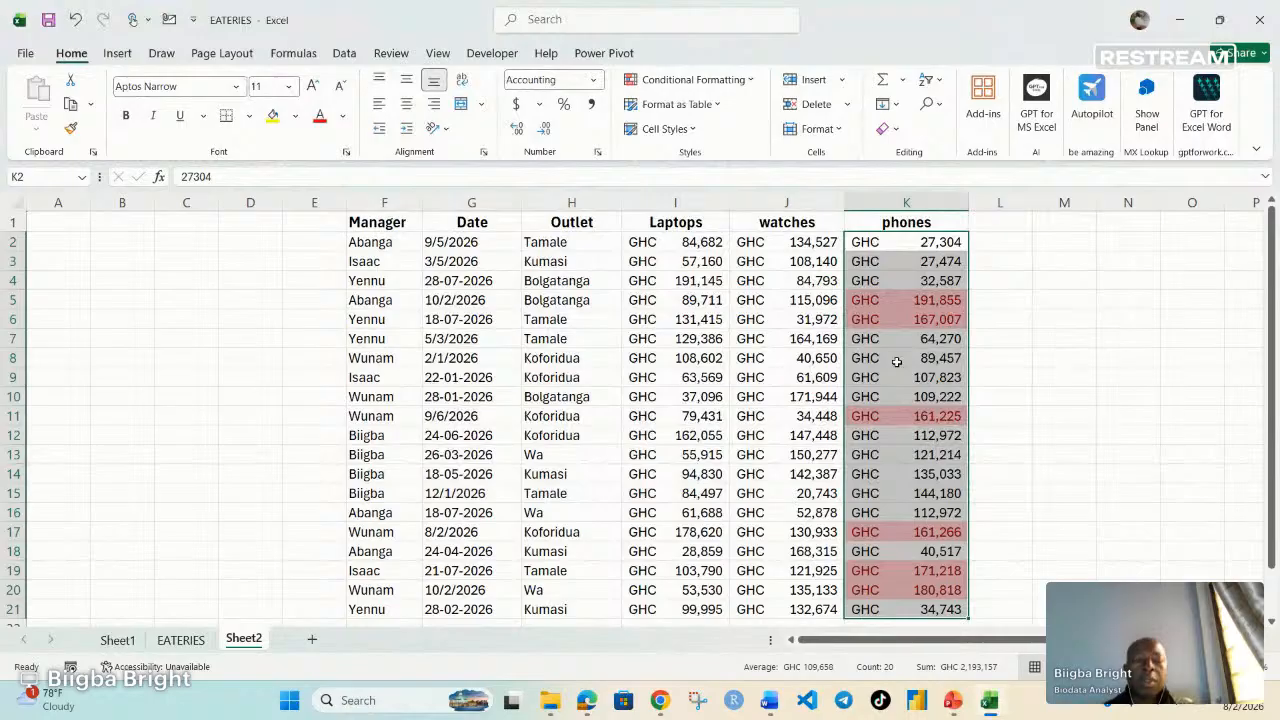
# Step: Enter 150000 in cell M2 as the threshold value beside the table
pyautogui.click(904, 283)
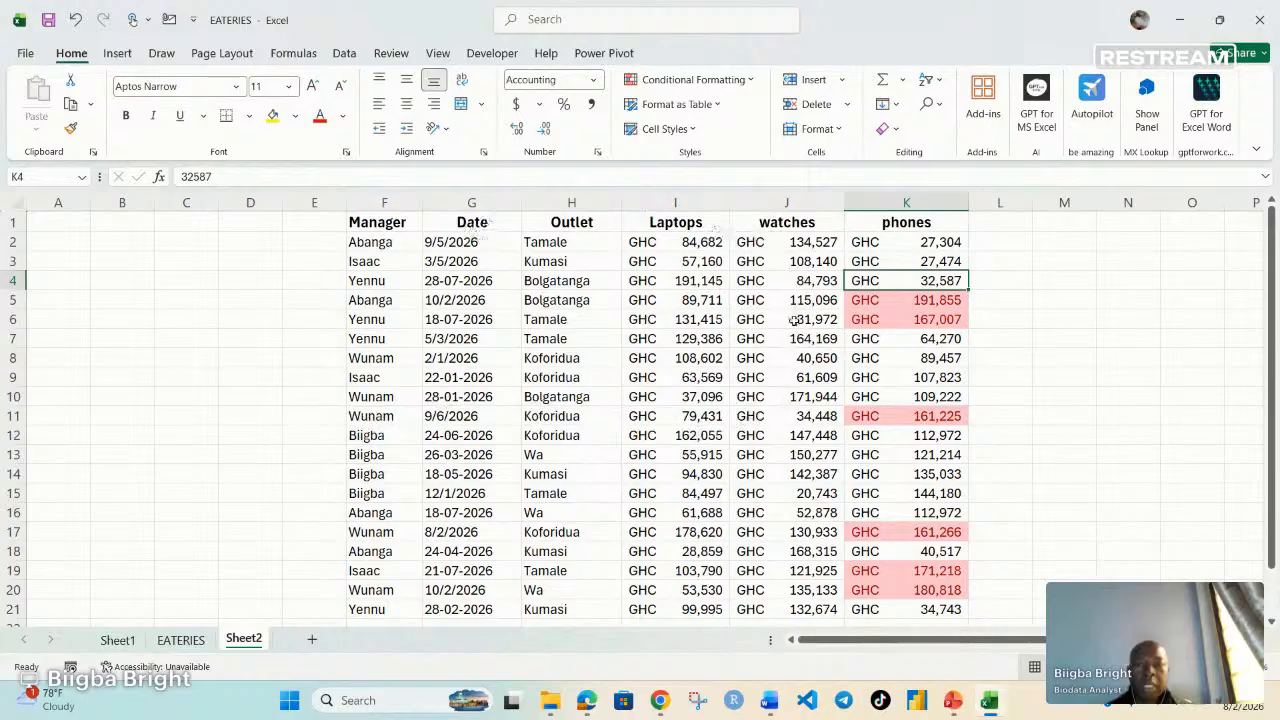
pyautogui.click(906, 321)
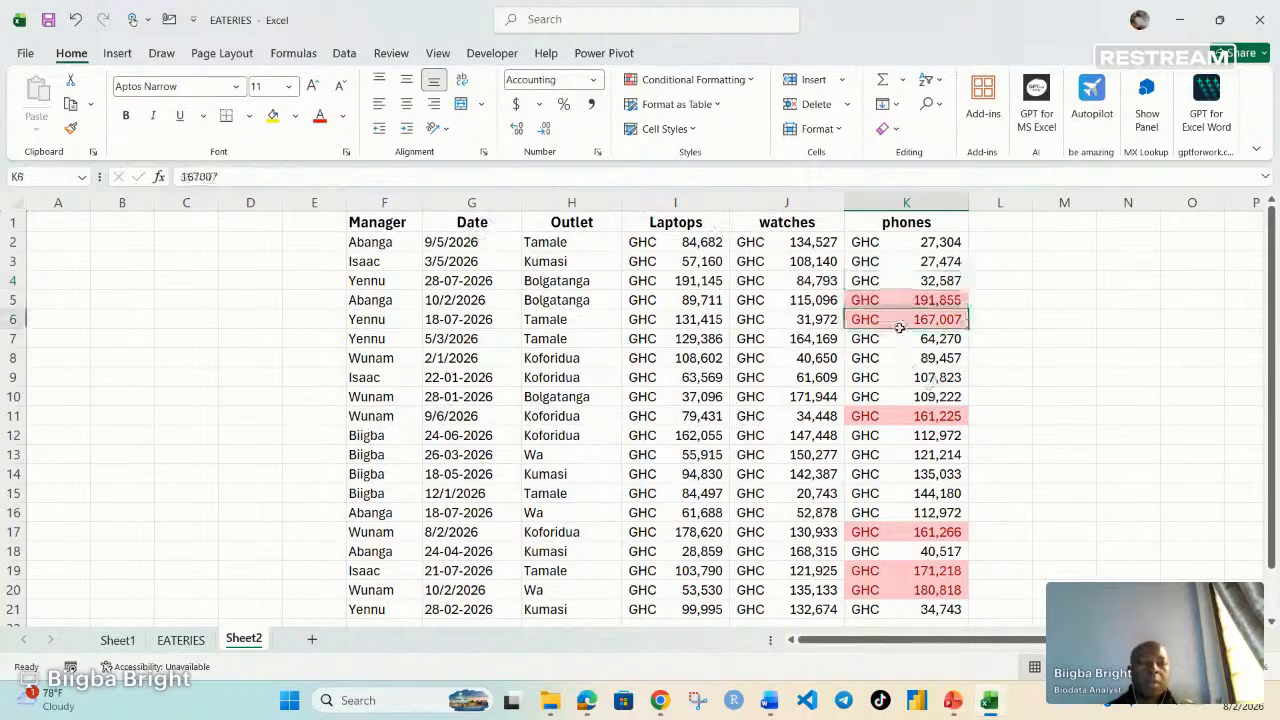
pyautogui.click(1045, 237)
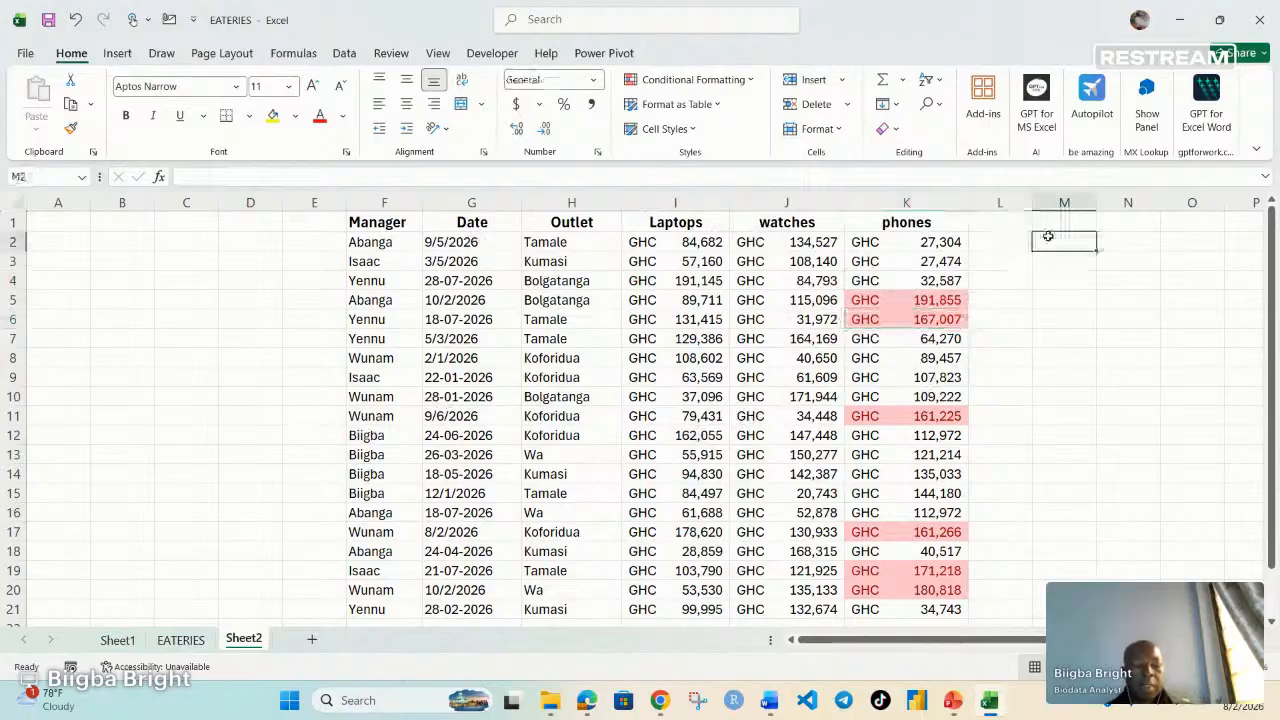
pyautogui.write('150,0')
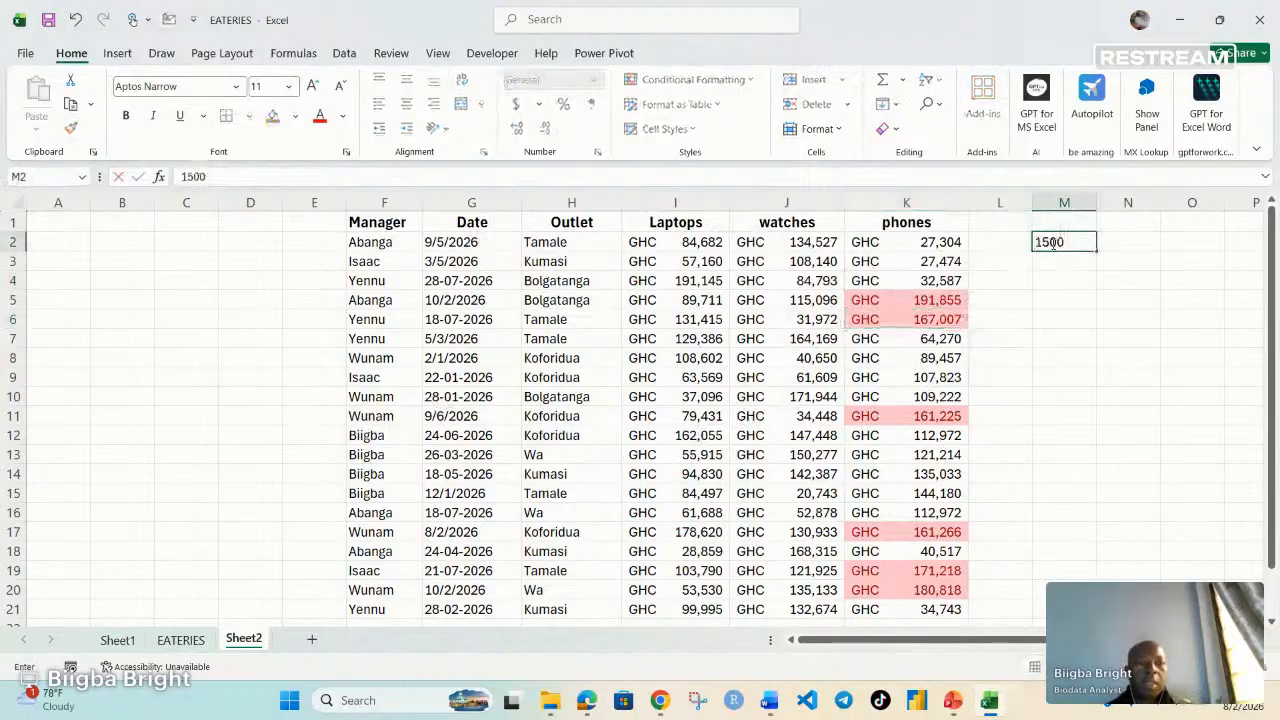
pyautogui.write('0')
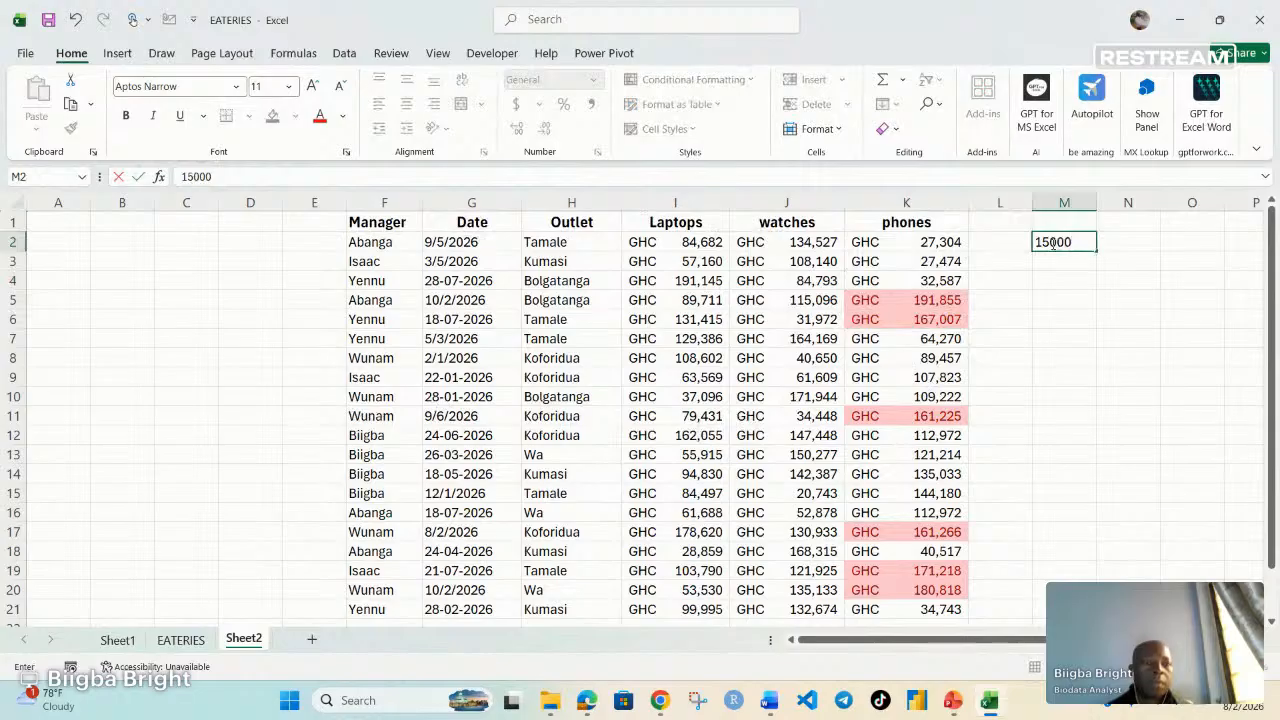
pyautogui.write('0')
pyautogui.click(1080, 455)
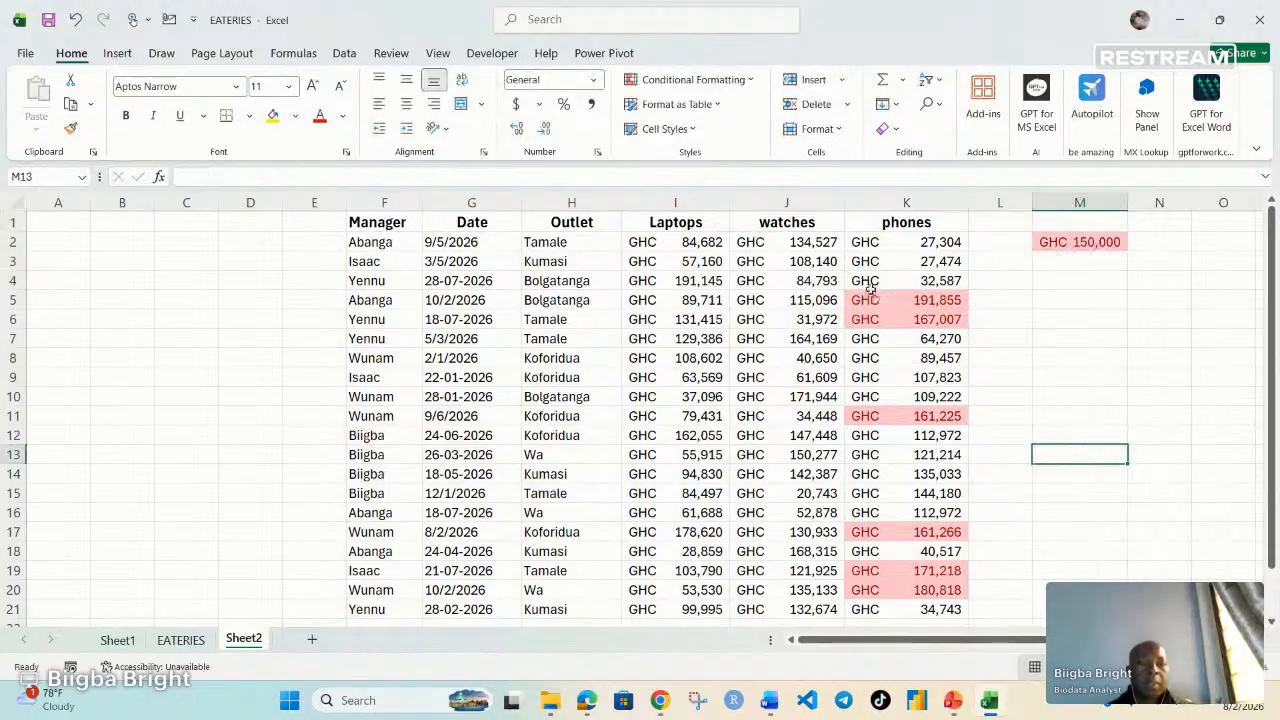
# Step: Clear the conditional formatting rules from the table data in F2:K21 only
pyautogui.click(355, 242)
pyautogui.moveTo(355, 242); pyautogui.dragTo(930, 593)
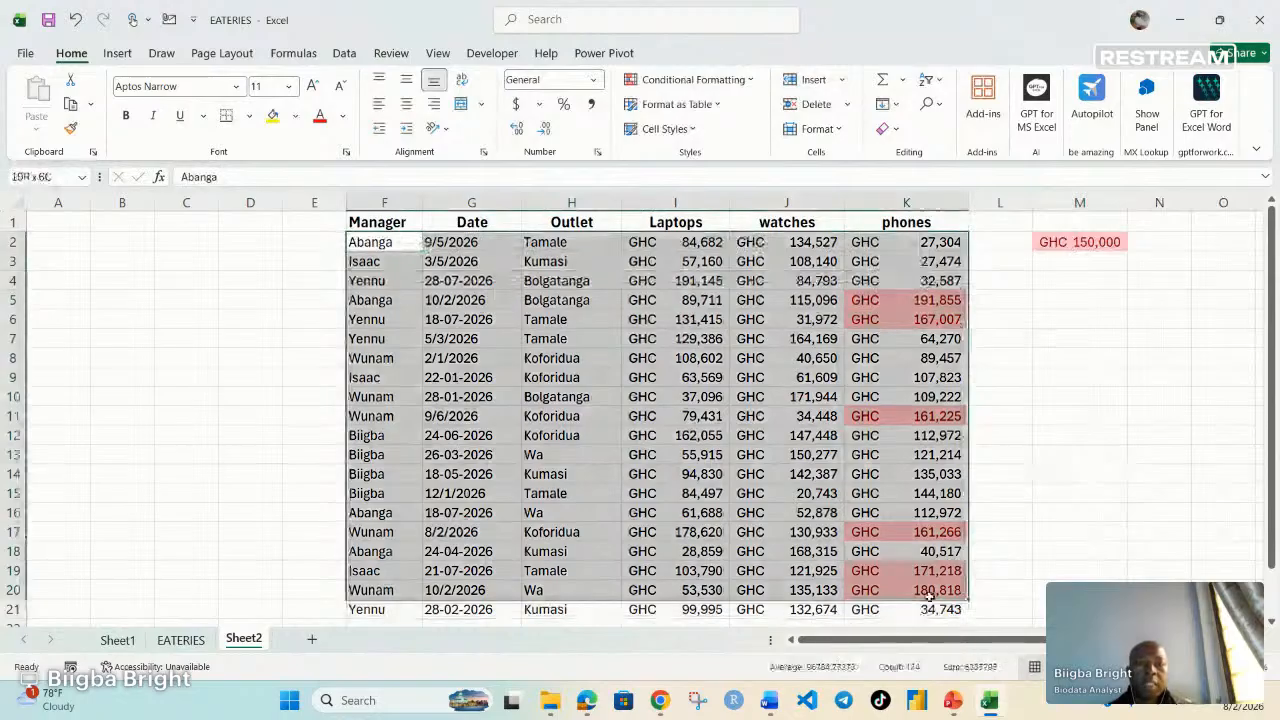
pyautogui.moveTo(930, 593); pyautogui.dragTo(930, 610)
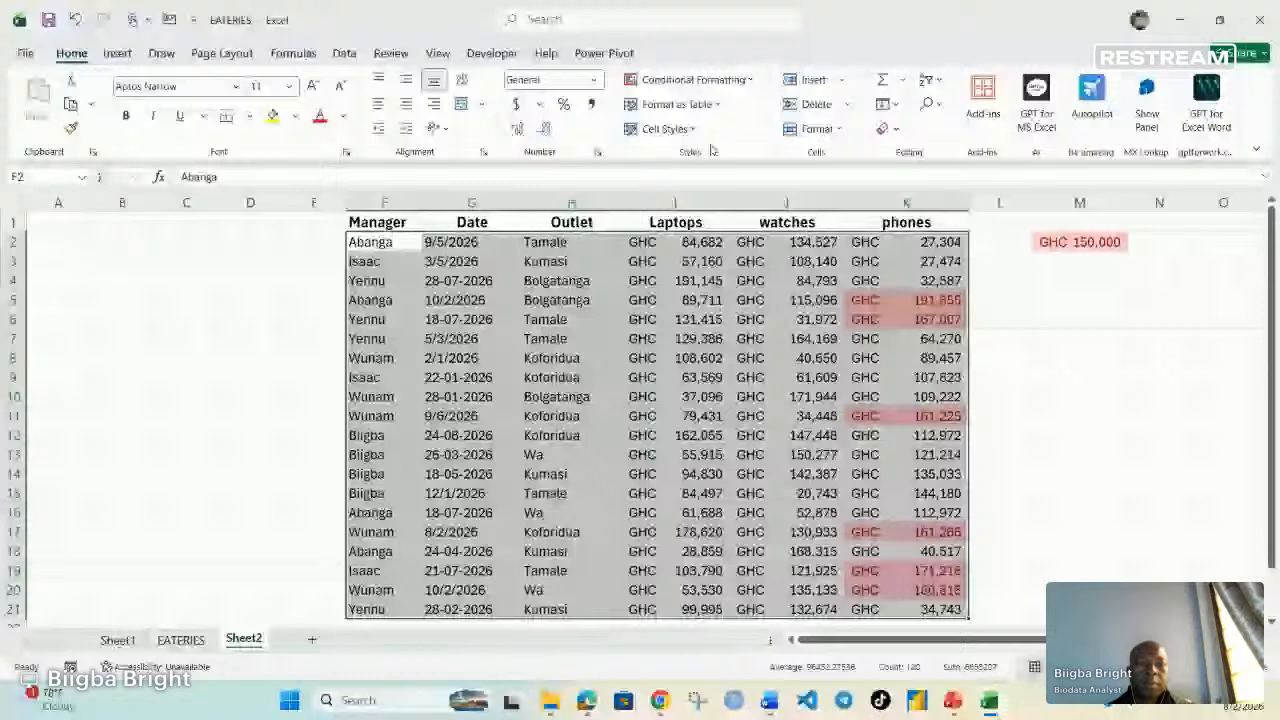
pyautogui.click(693, 79)
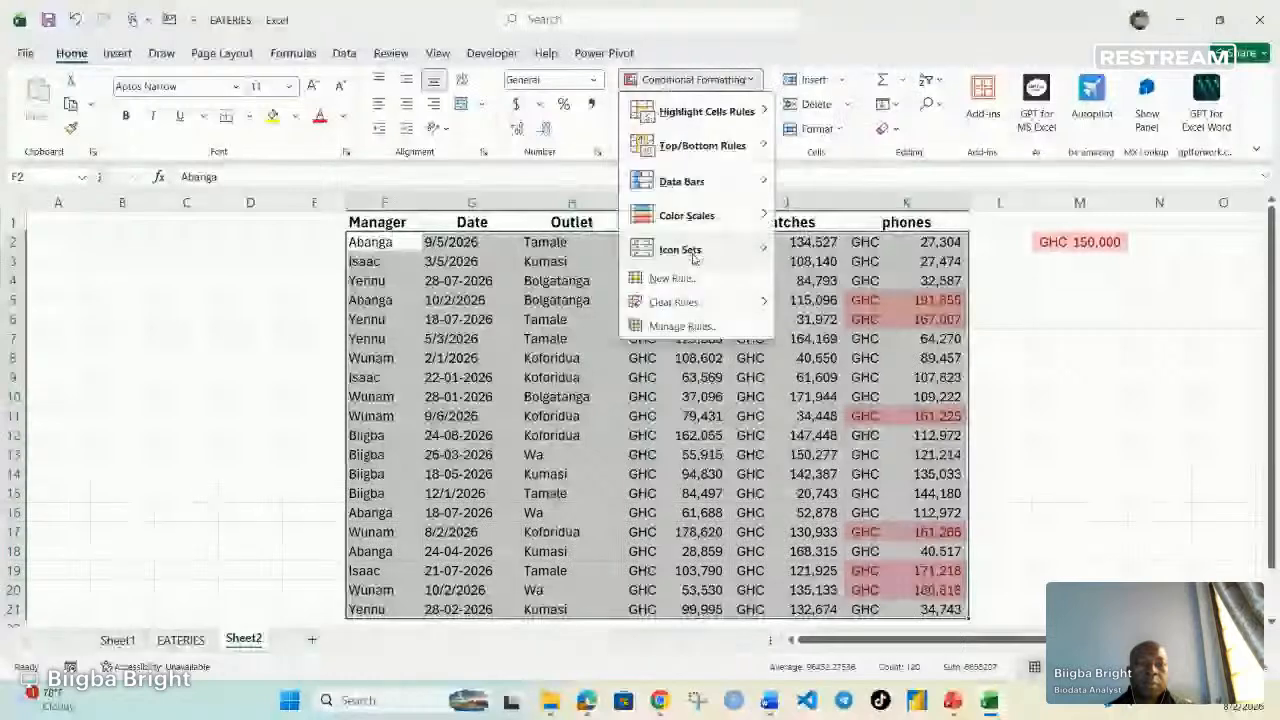
pyautogui.moveTo(700, 302)
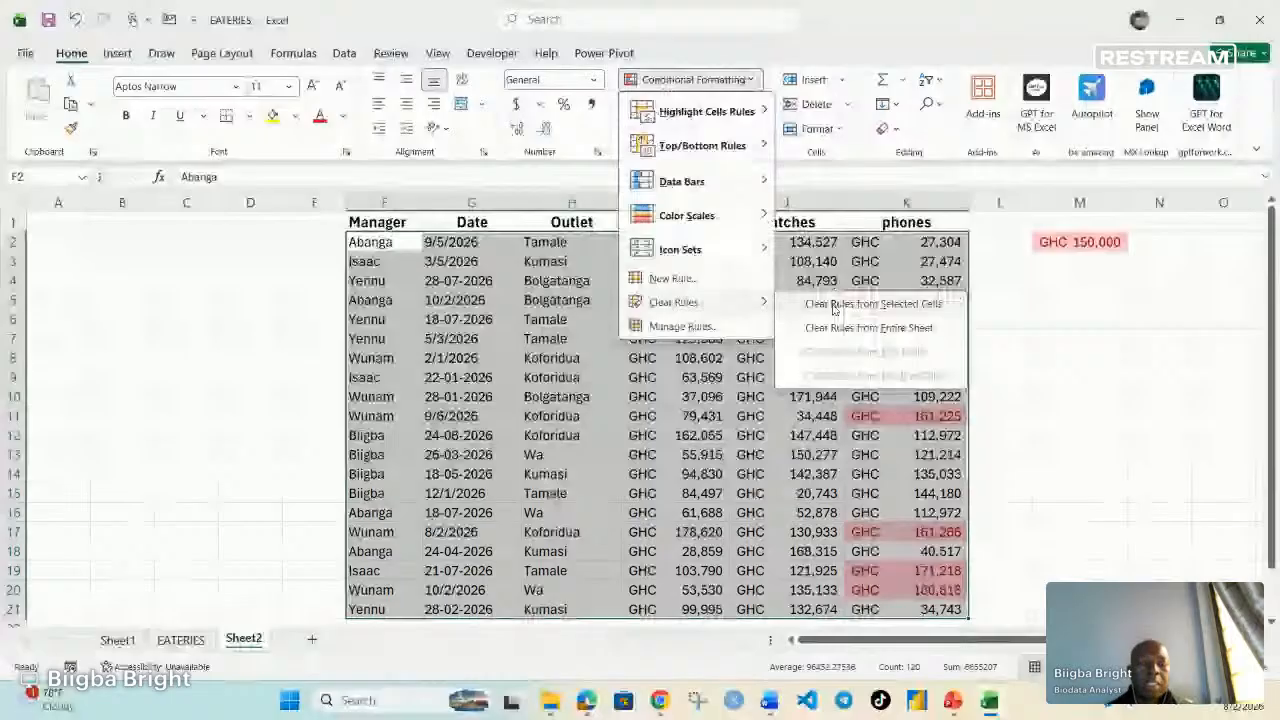
pyautogui.click(833, 305)
# Step: Set up a formula-based formatting rule for F2:K21 with the formula =$K2>$M$2
pyautogui.click(697, 79)
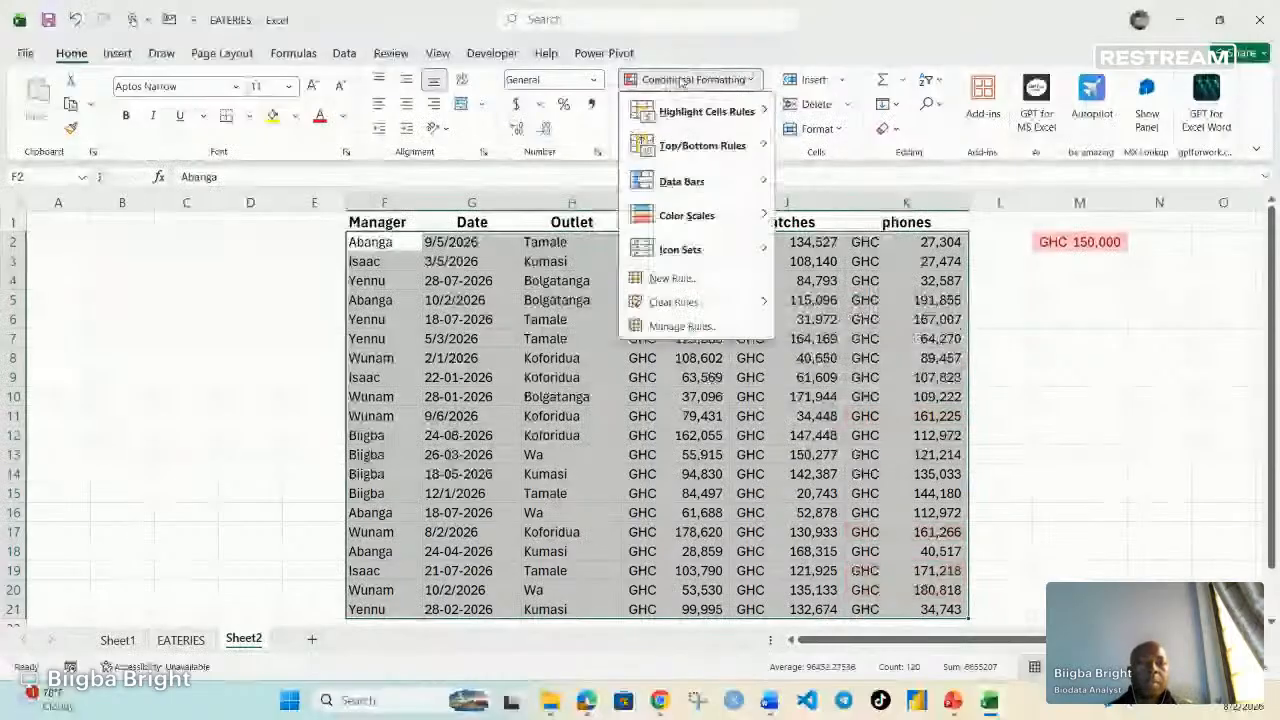
pyautogui.click(685, 277)
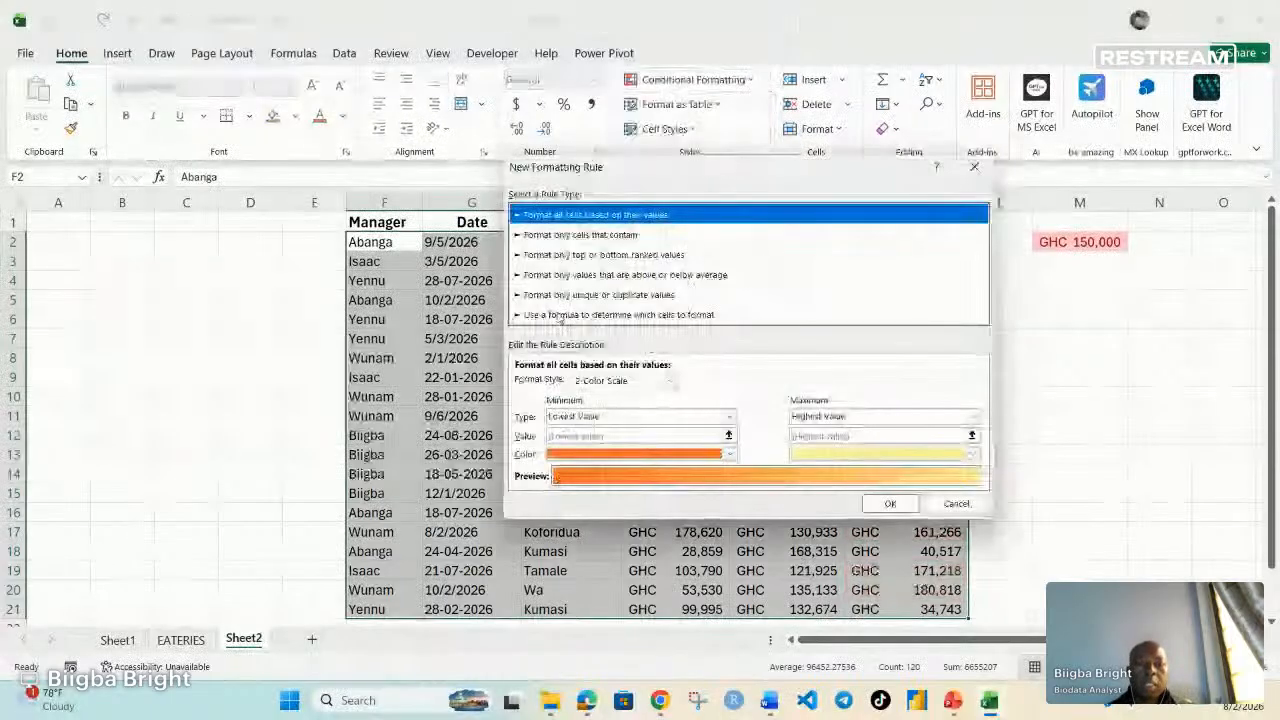
pyautogui.click(600, 314)
pyautogui.moveTo(756, 173); pyautogui.dragTo(664, 311)
pyautogui.click(487, 519)
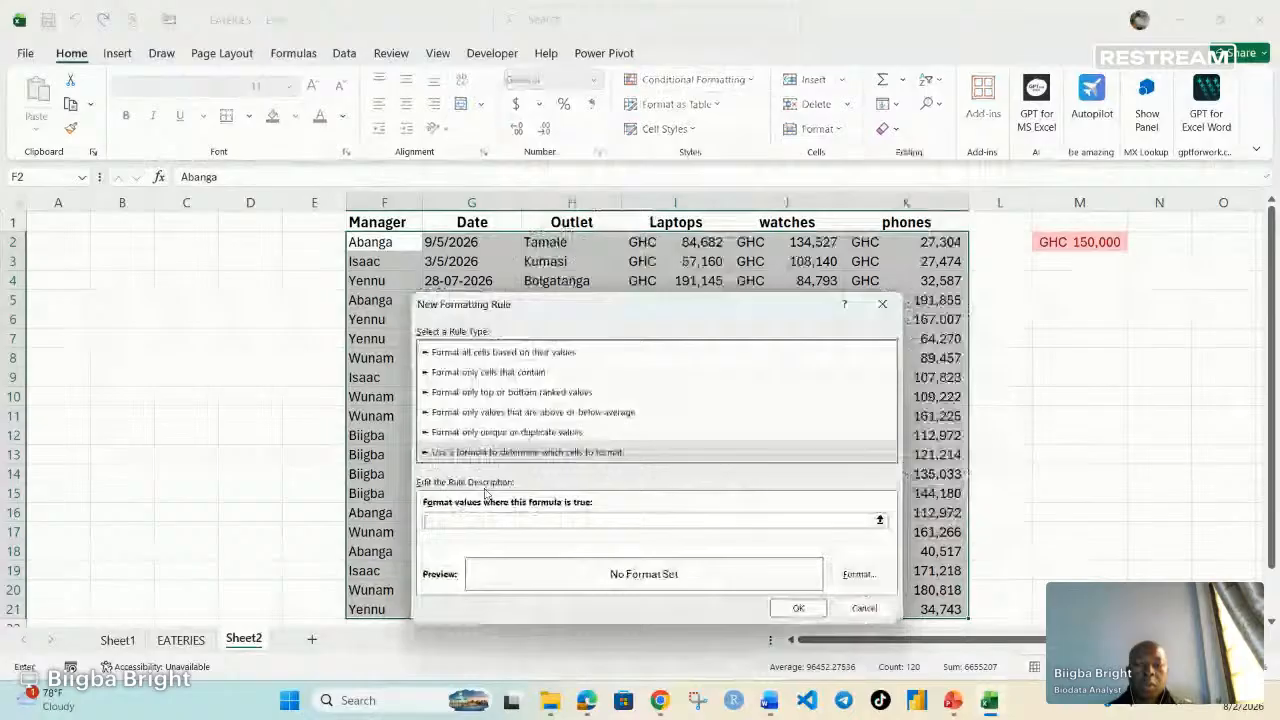
pyautogui.click(930, 244)
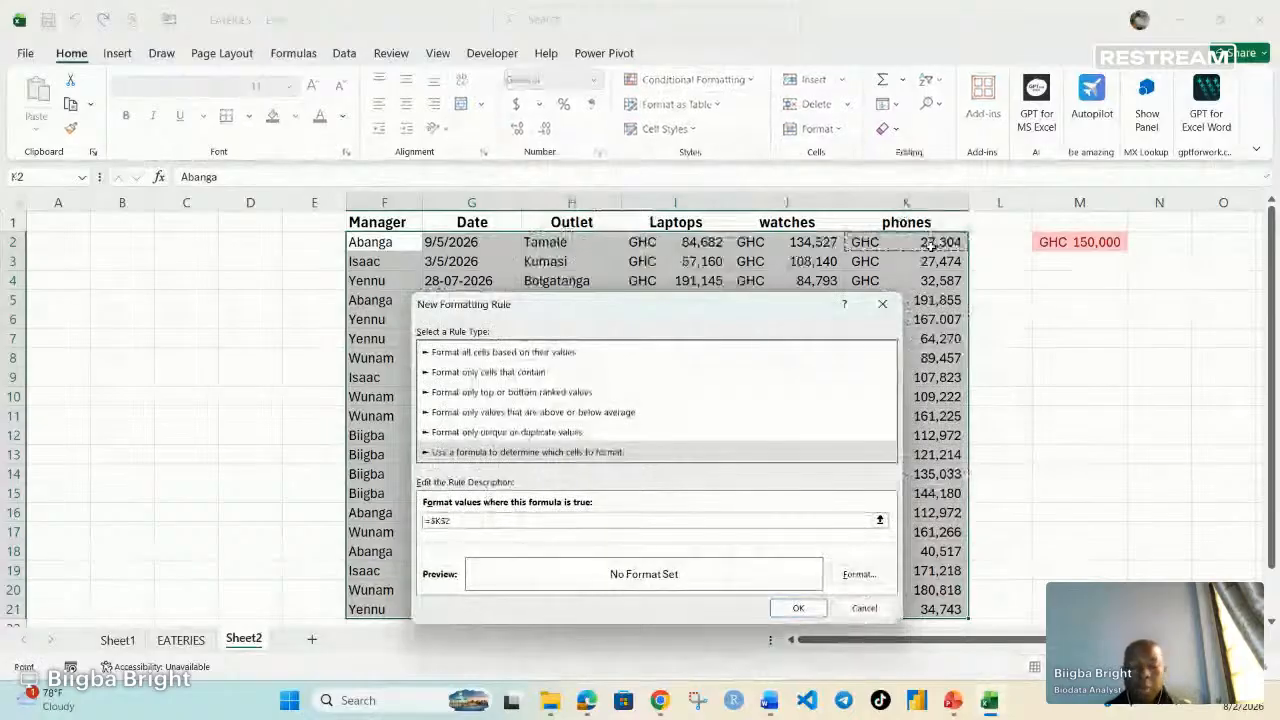
pyautogui.write('>')
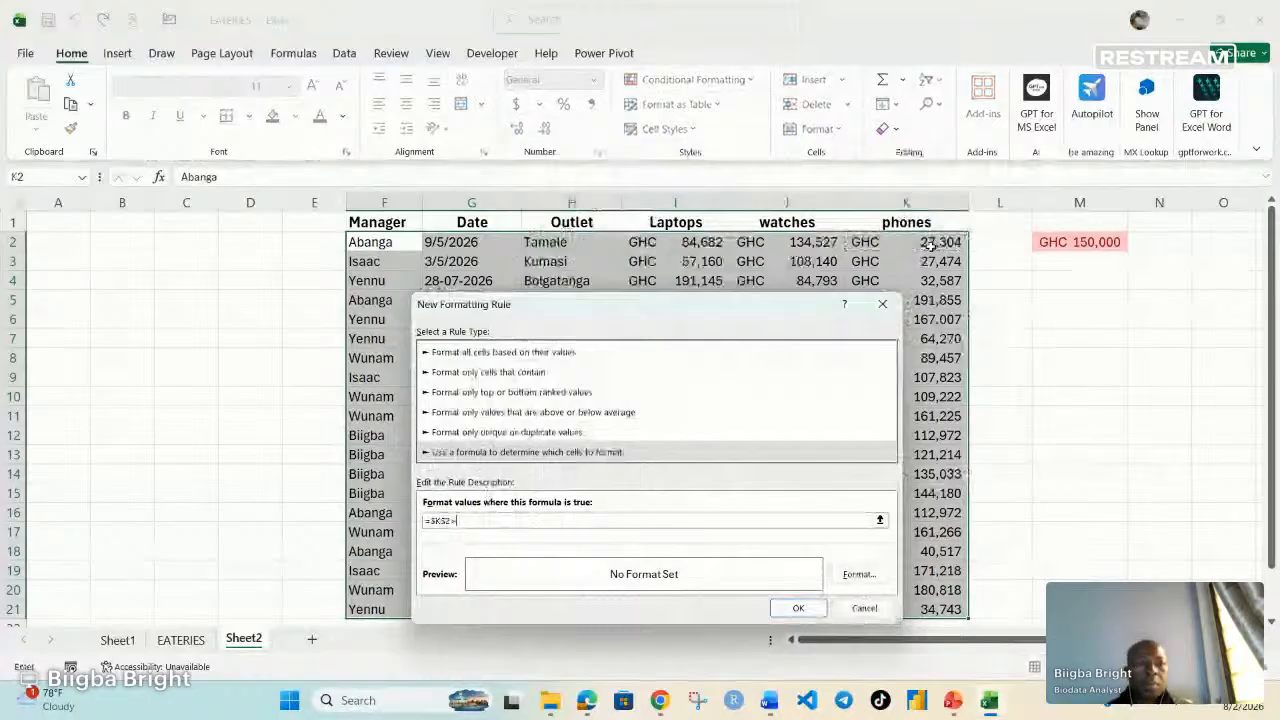
pyautogui.click(1094, 244)
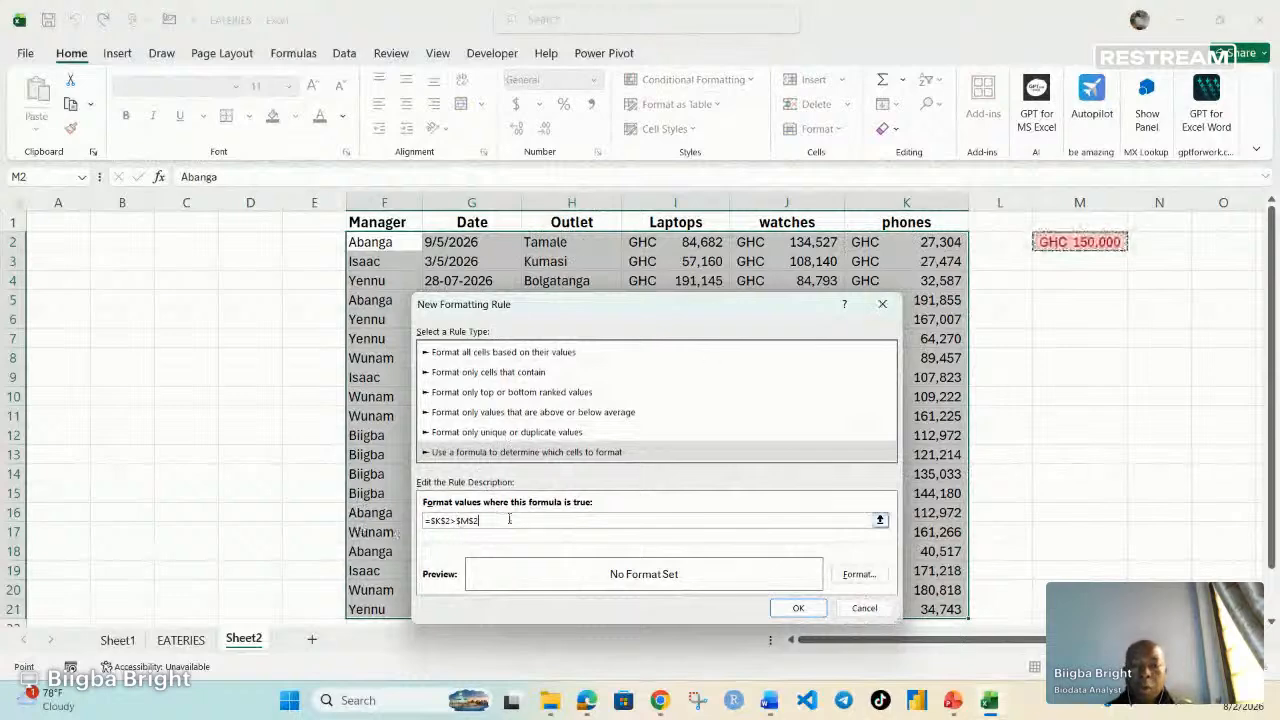
pyautogui.click(445, 520)
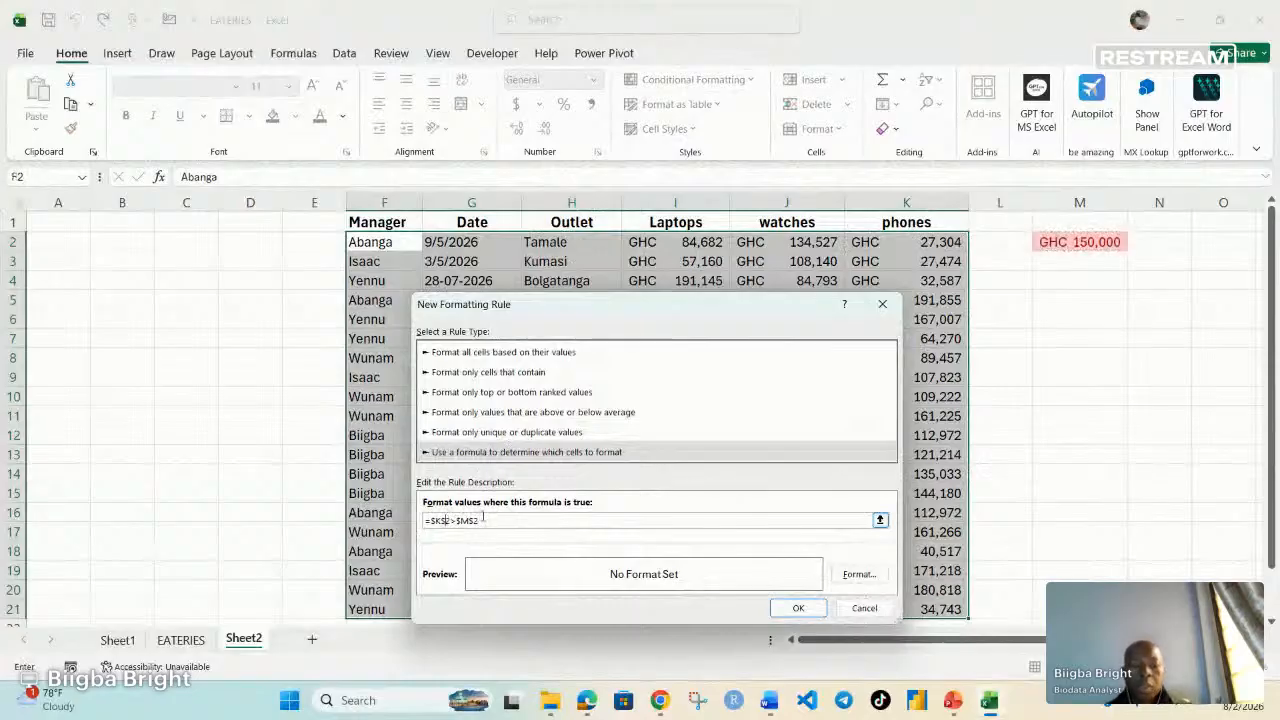
pyautogui.press('BackSpace')
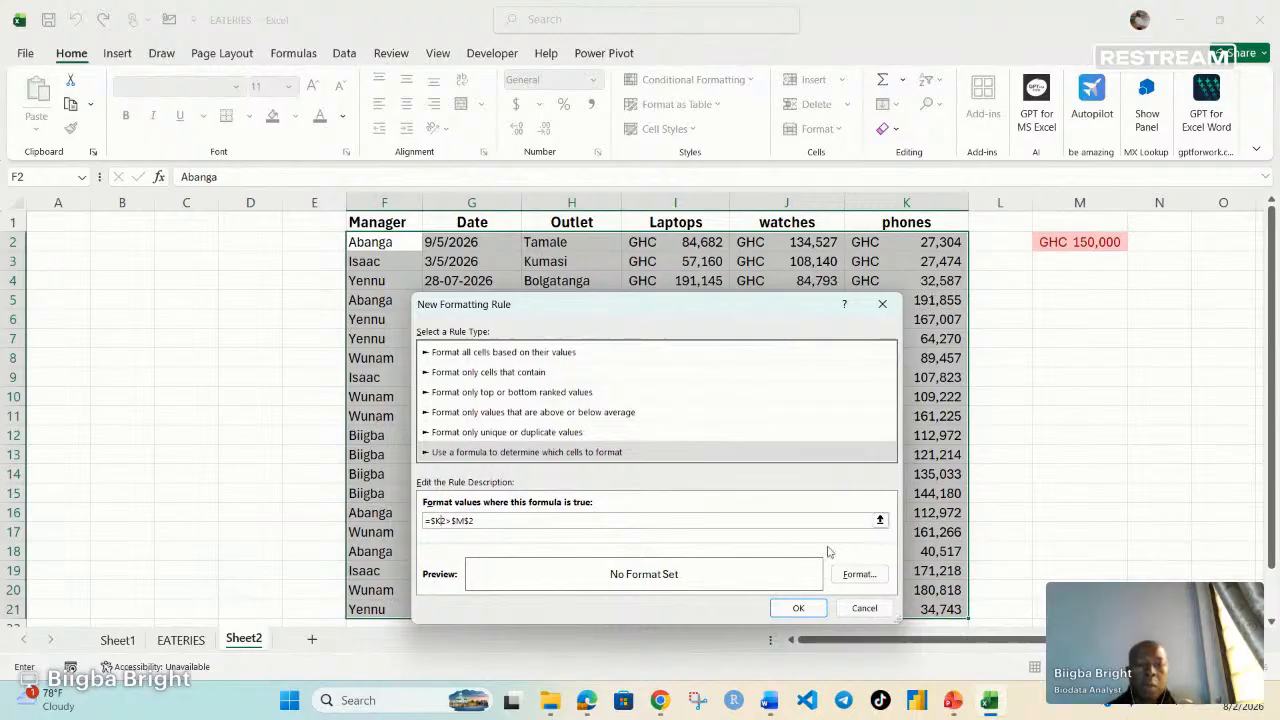
# Step: Give the formula rule an orange fill and apply it to the table rows
pyautogui.click(858, 574)
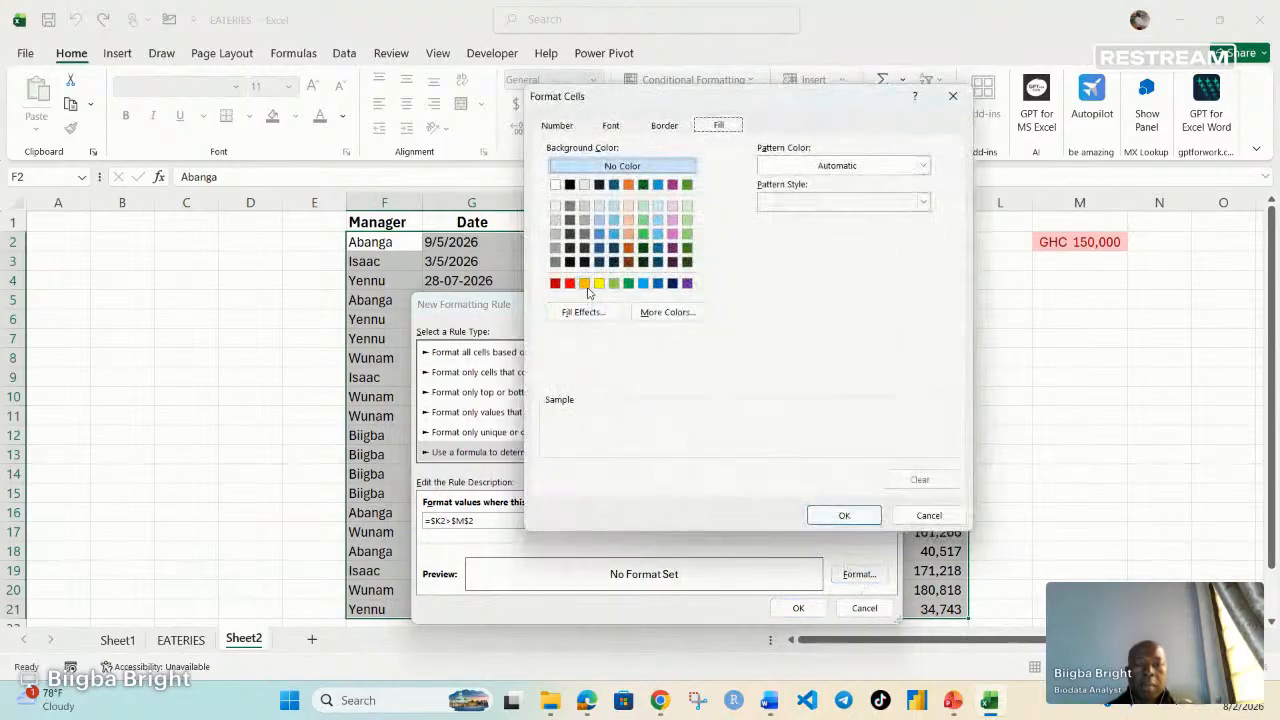
pyautogui.click(585, 284)
pyautogui.click(846, 515)
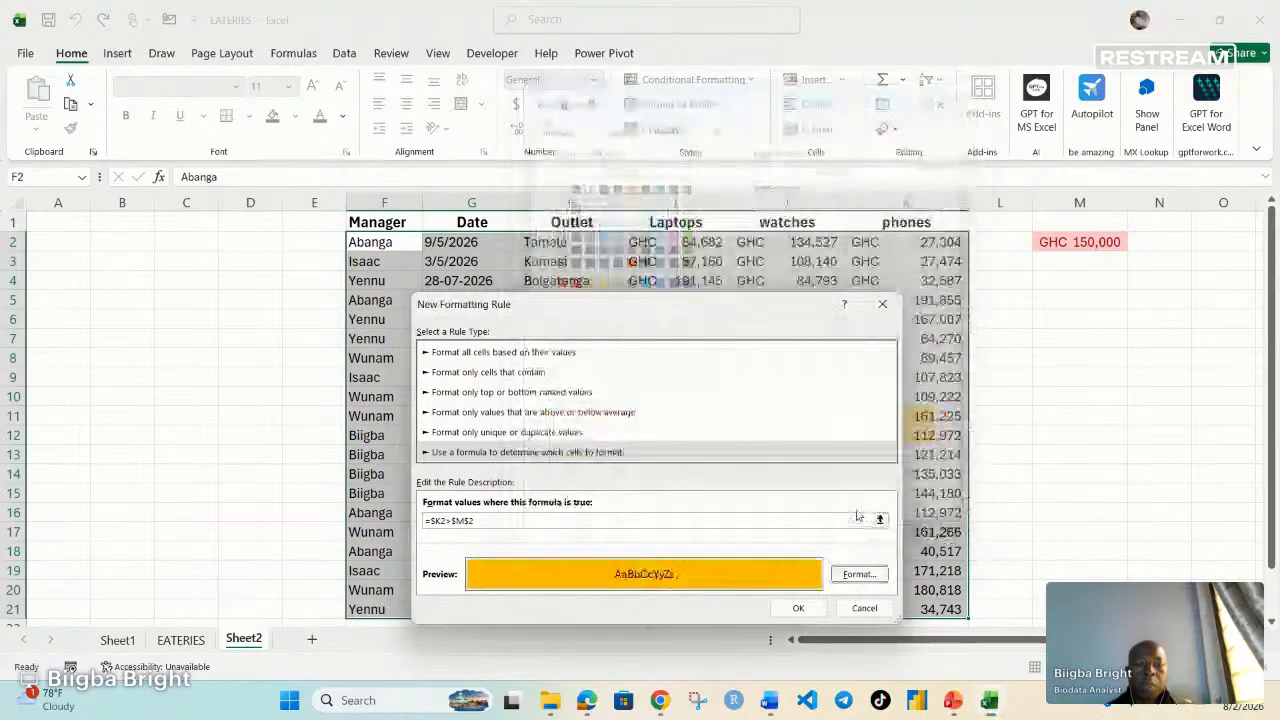
pyautogui.click(800, 608)
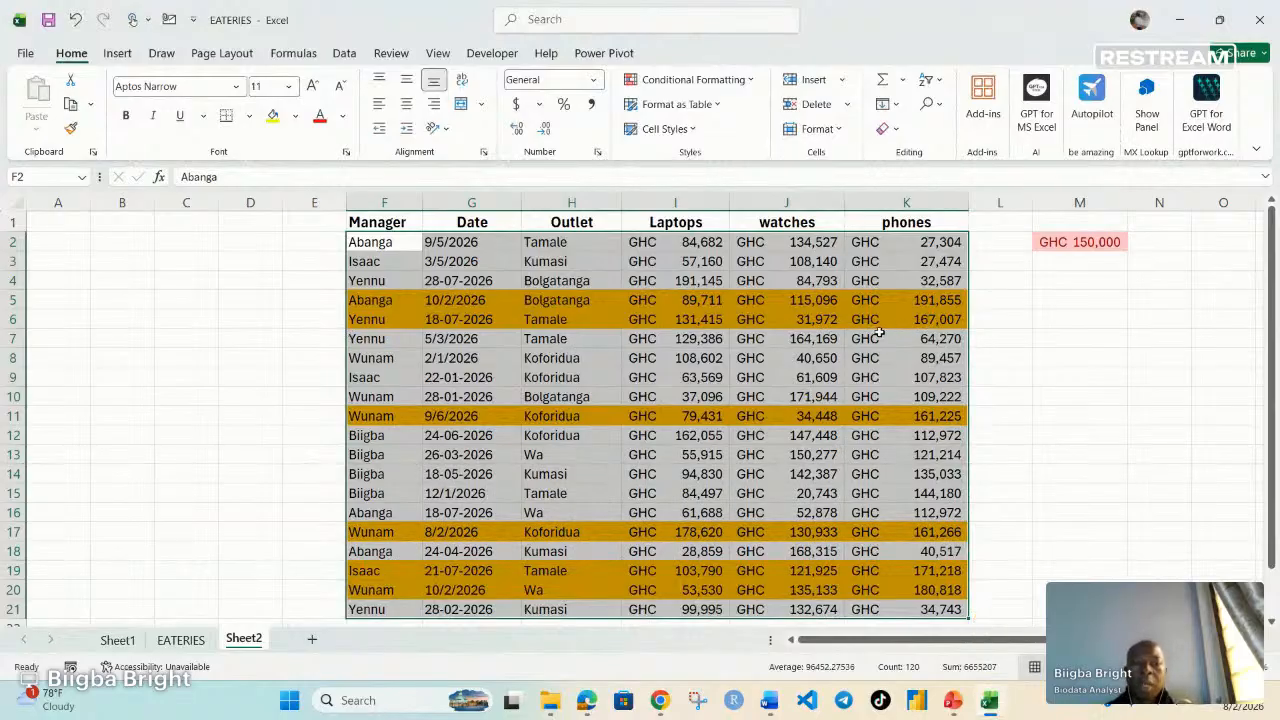
pyautogui.scroll(-2, 756, 342)
pyautogui.scroll(2, 760, 345)
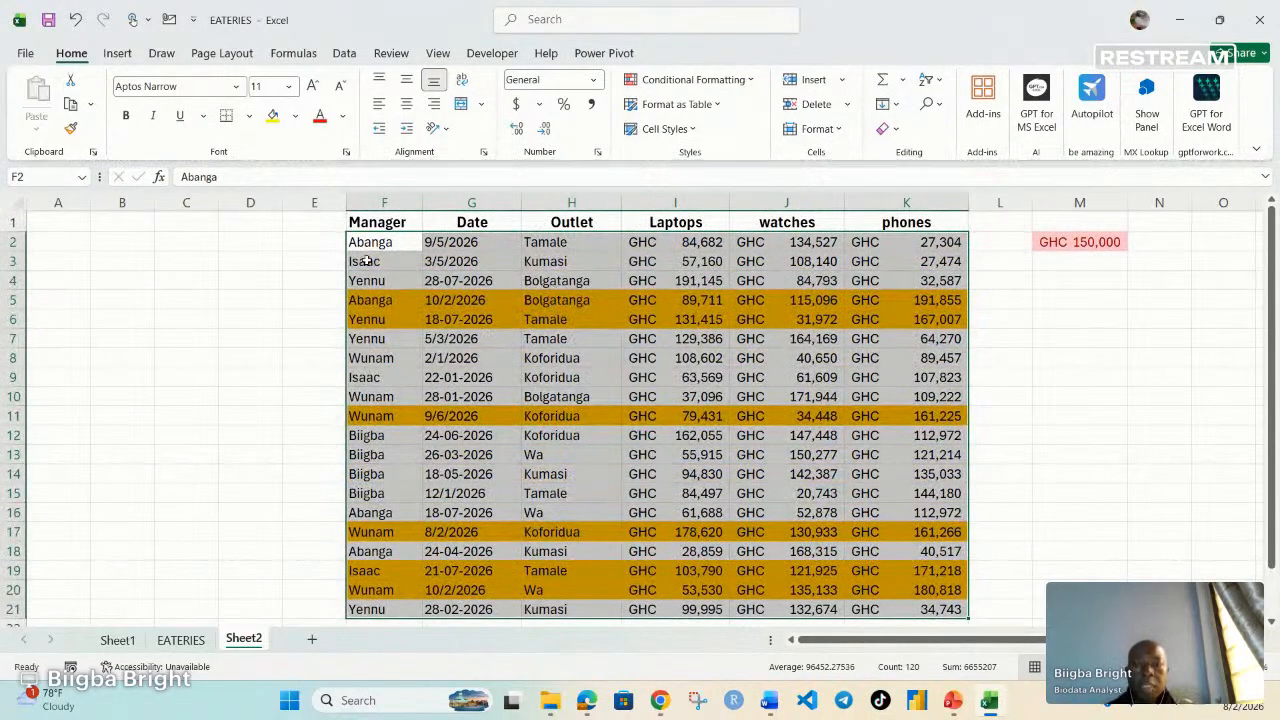
# Step: Clear the conditional formatting rules from the table data in F2:K21 only, leaving M2's highlight in place
pyautogui.moveTo(369, 243); pyautogui.dragTo(940, 610)
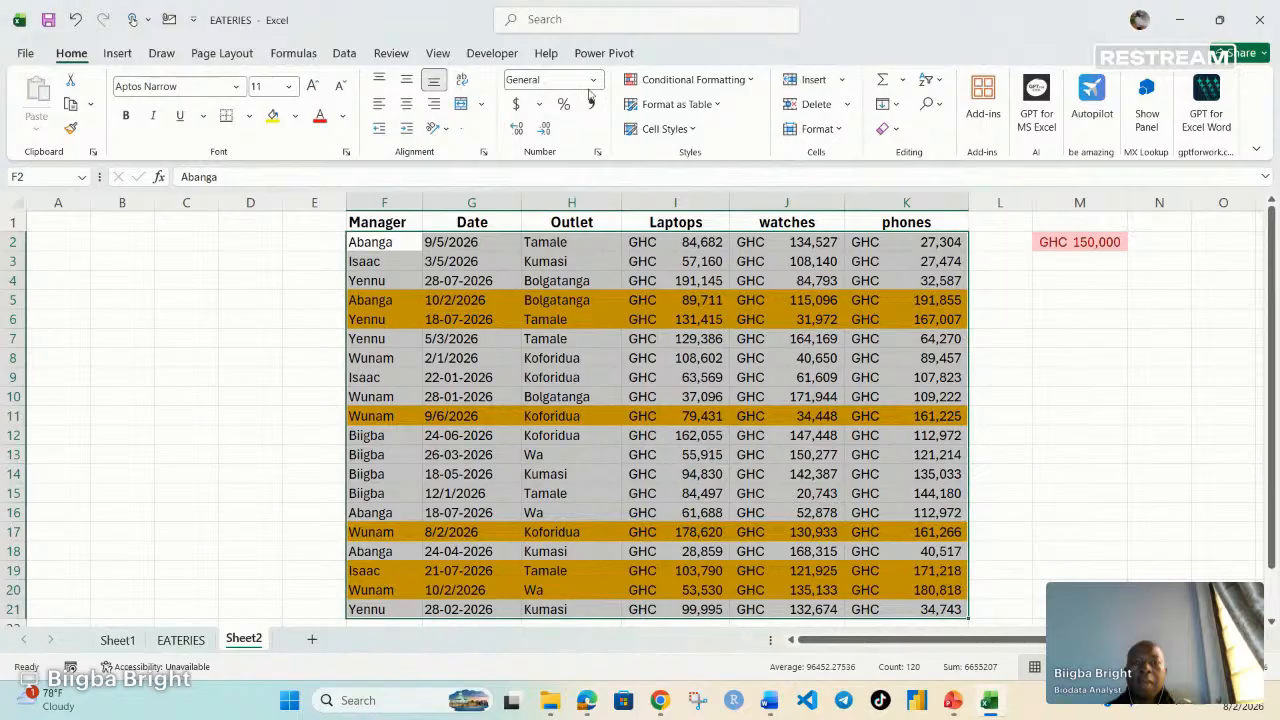
pyautogui.click(728, 82)
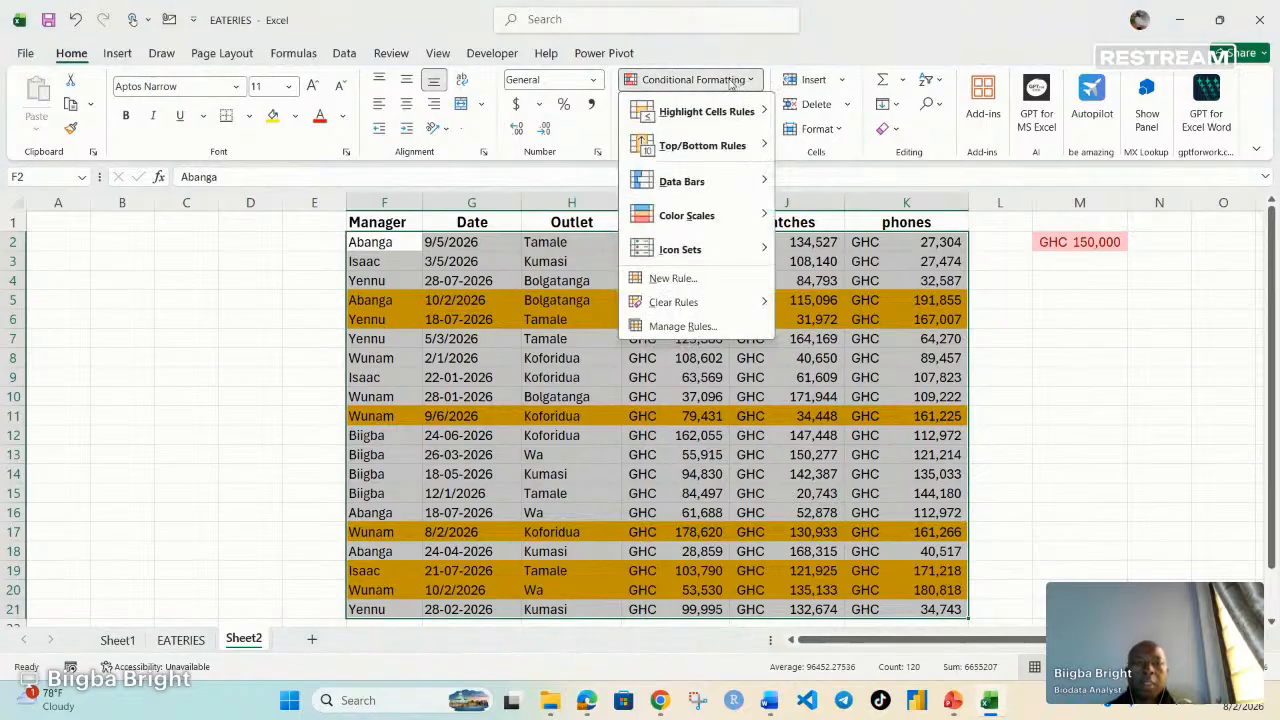
pyautogui.moveTo(686, 302)
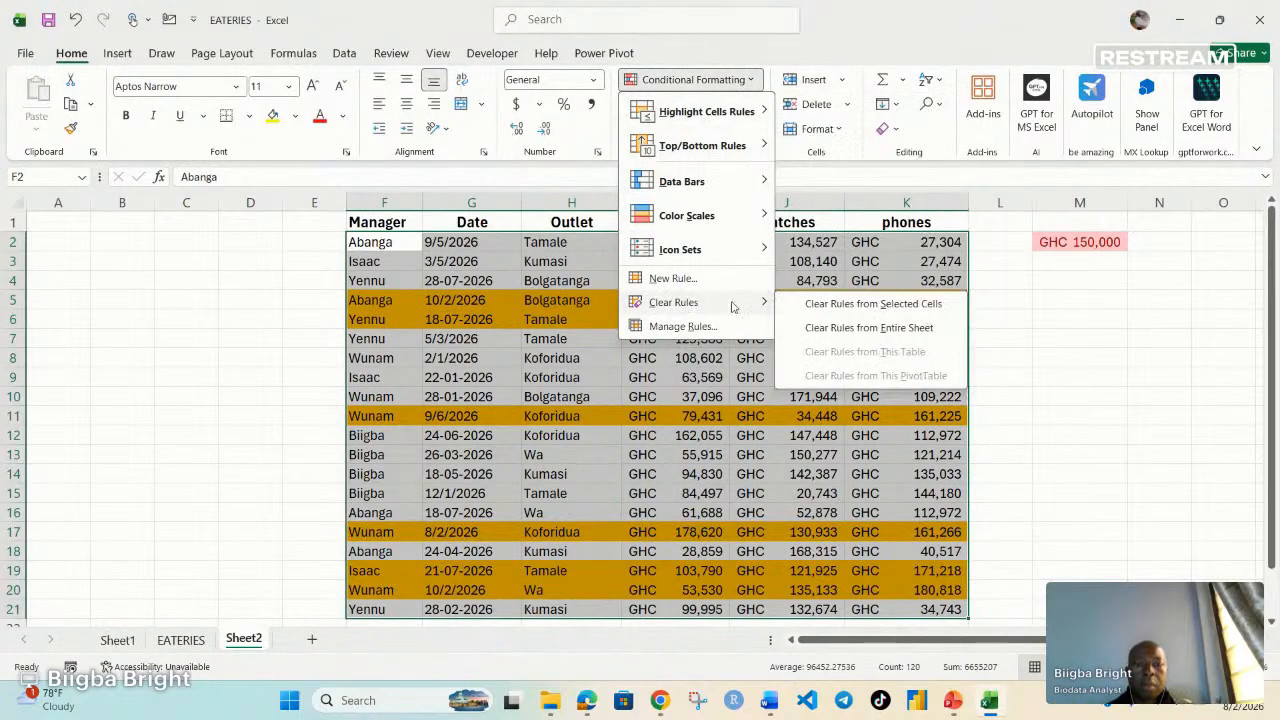
pyautogui.click(858, 302)
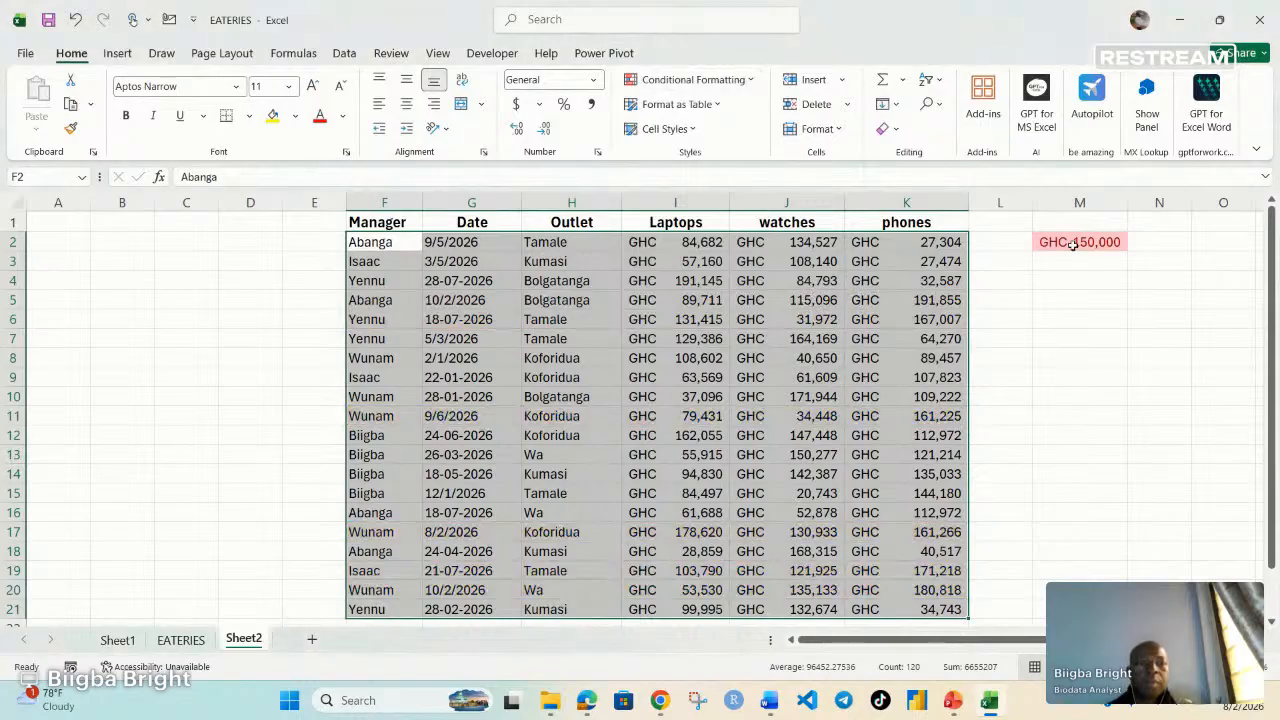
pyautogui.click(915, 320)
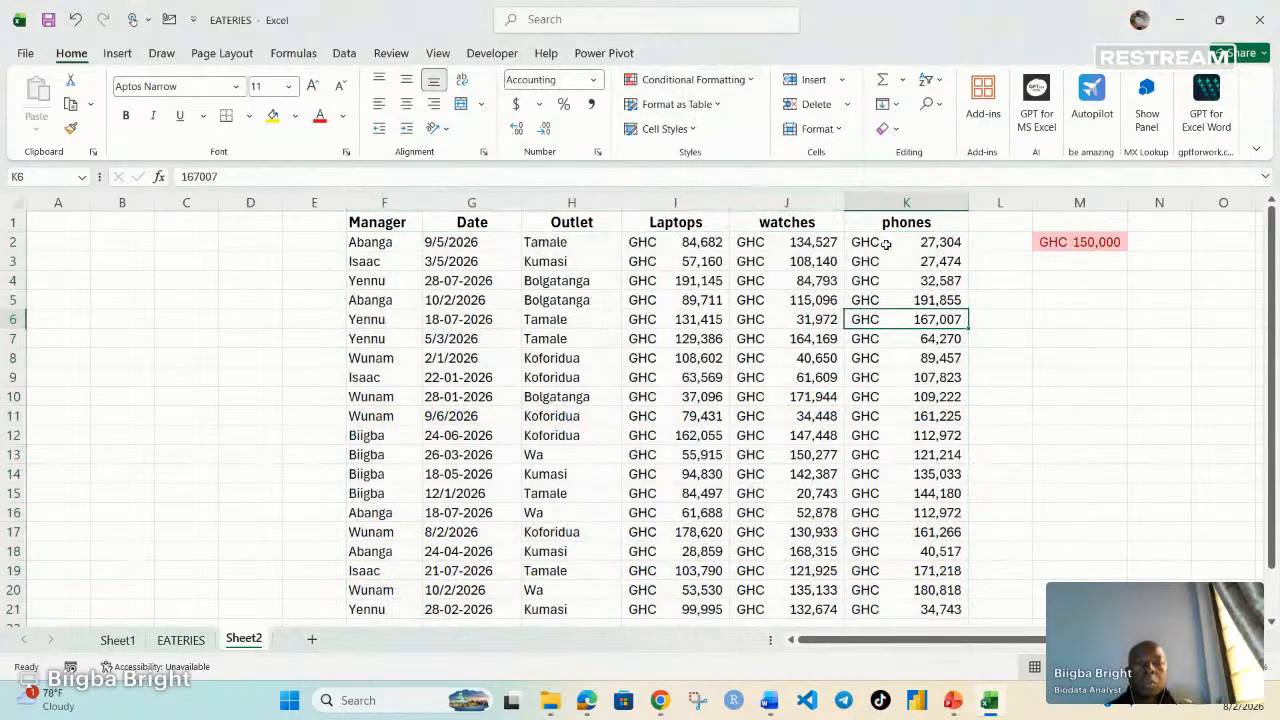
# Step: Try the Duplicate Values highlight rule on the sales figures in I2:K21, switching from Duplicate to Unique, and cancel it
pyautogui.moveTo(927, 242); pyautogui.dragTo(925, 605)
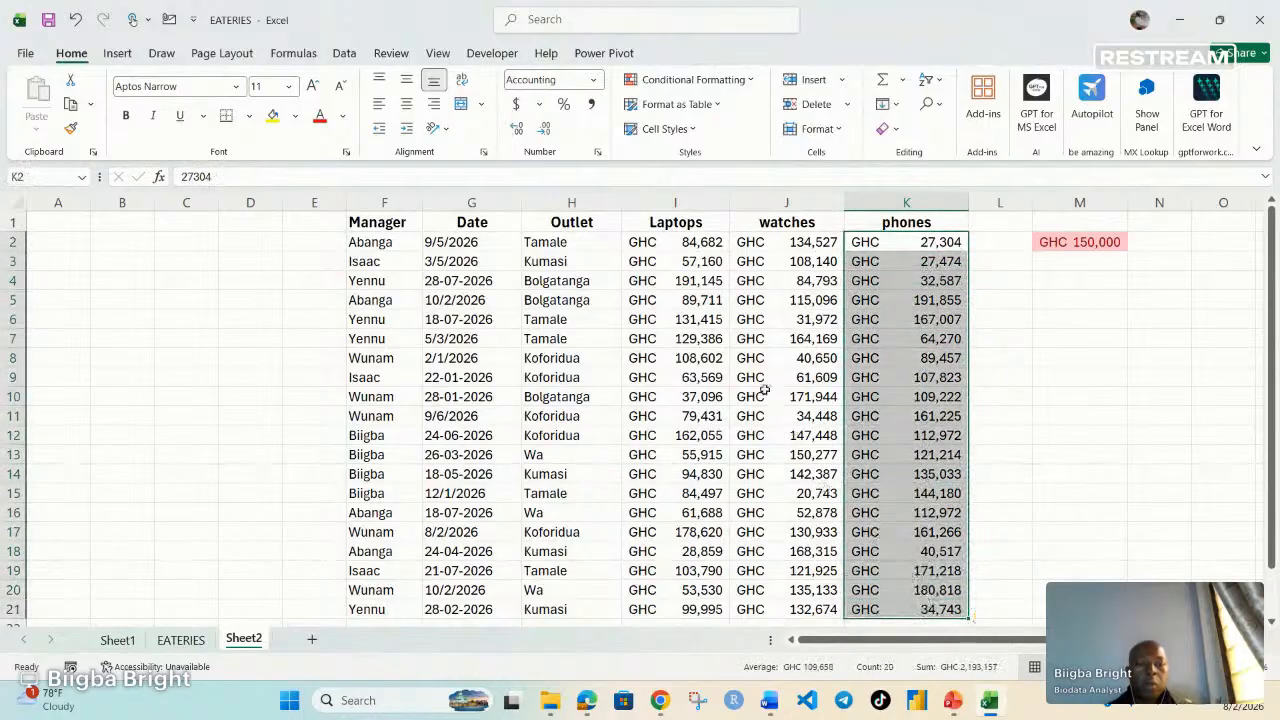
pyautogui.click(640, 243)
pyautogui.moveTo(640, 243); pyautogui.dragTo(953, 590)
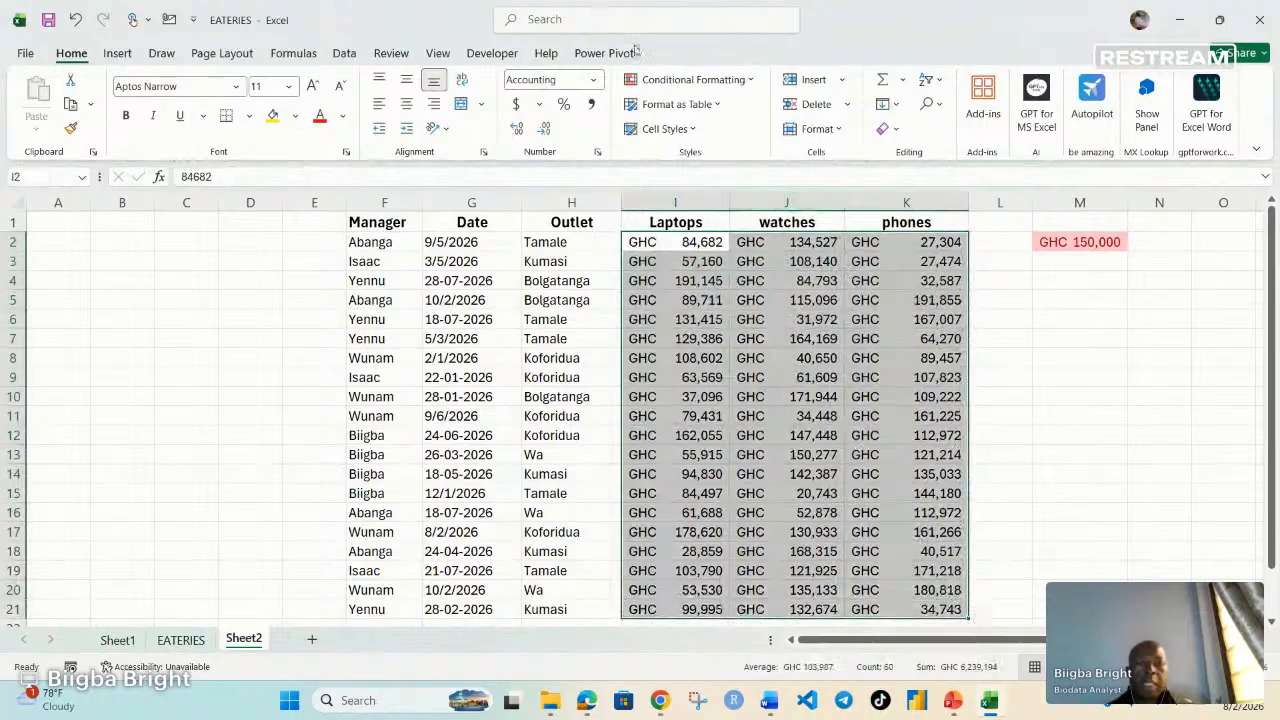
pyautogui.click(714, 82)
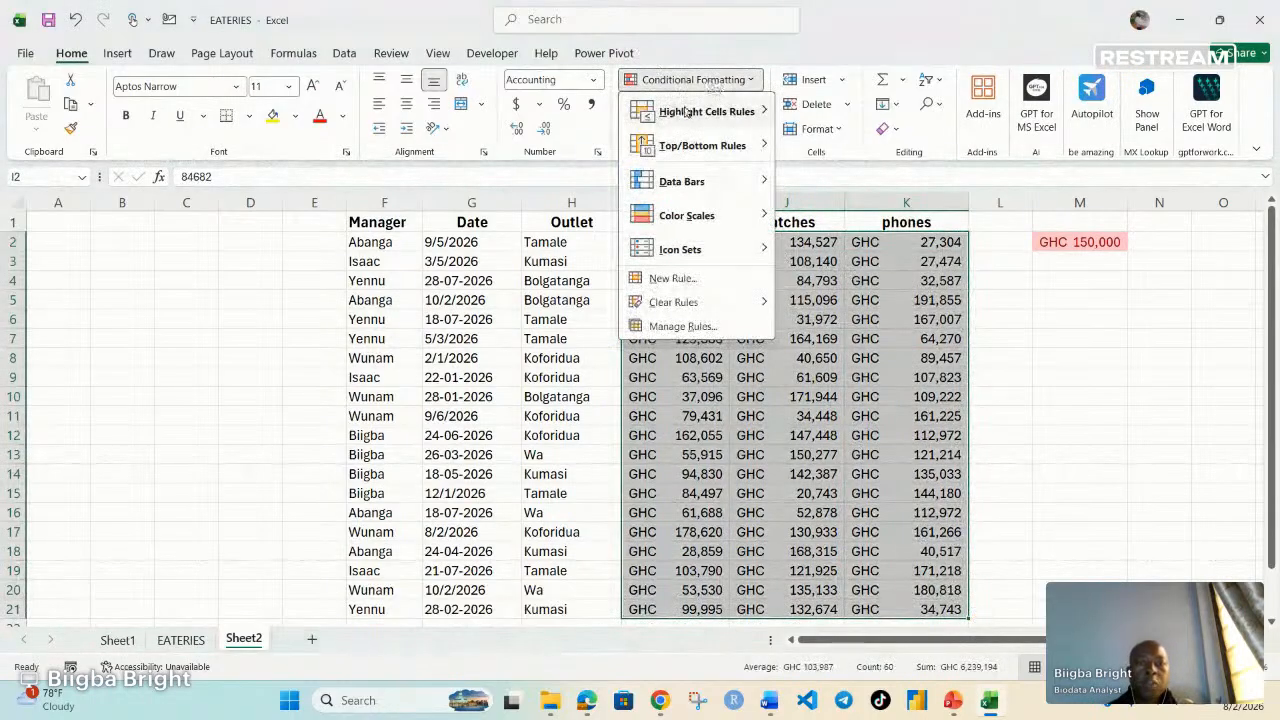
pyautogui.moveTo(706, 112)
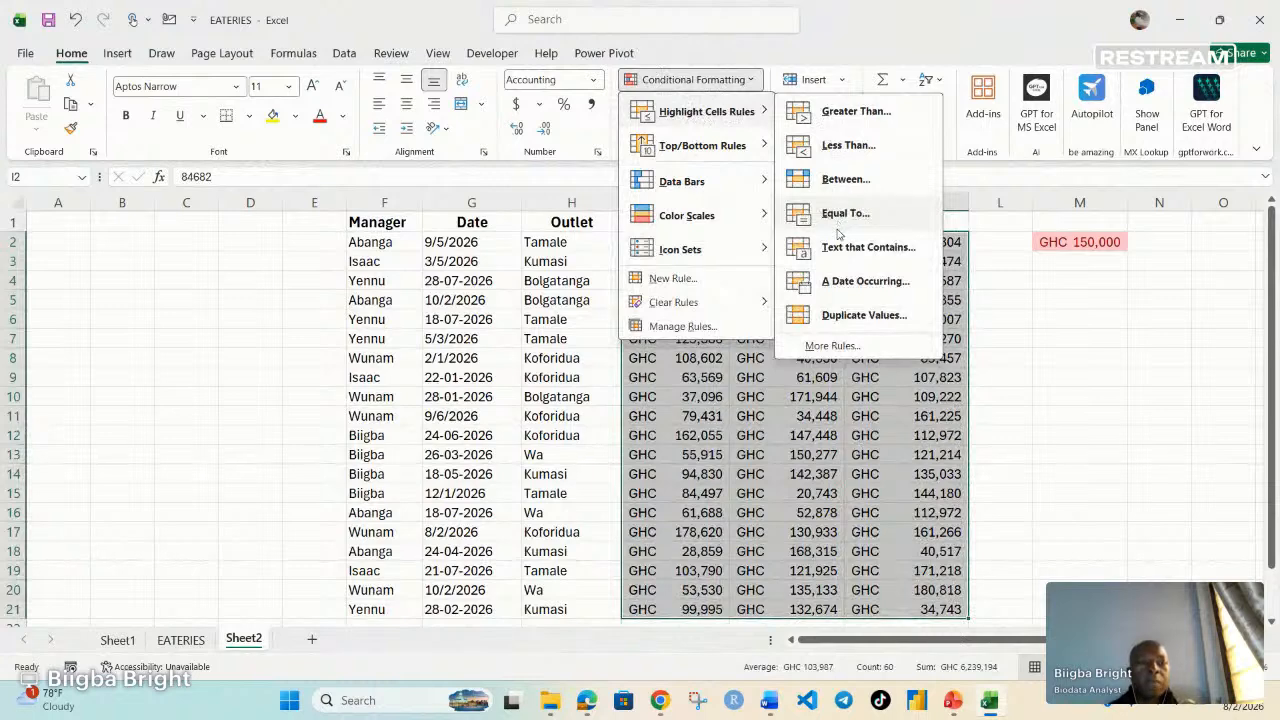
pyautogui.click(840, 316)
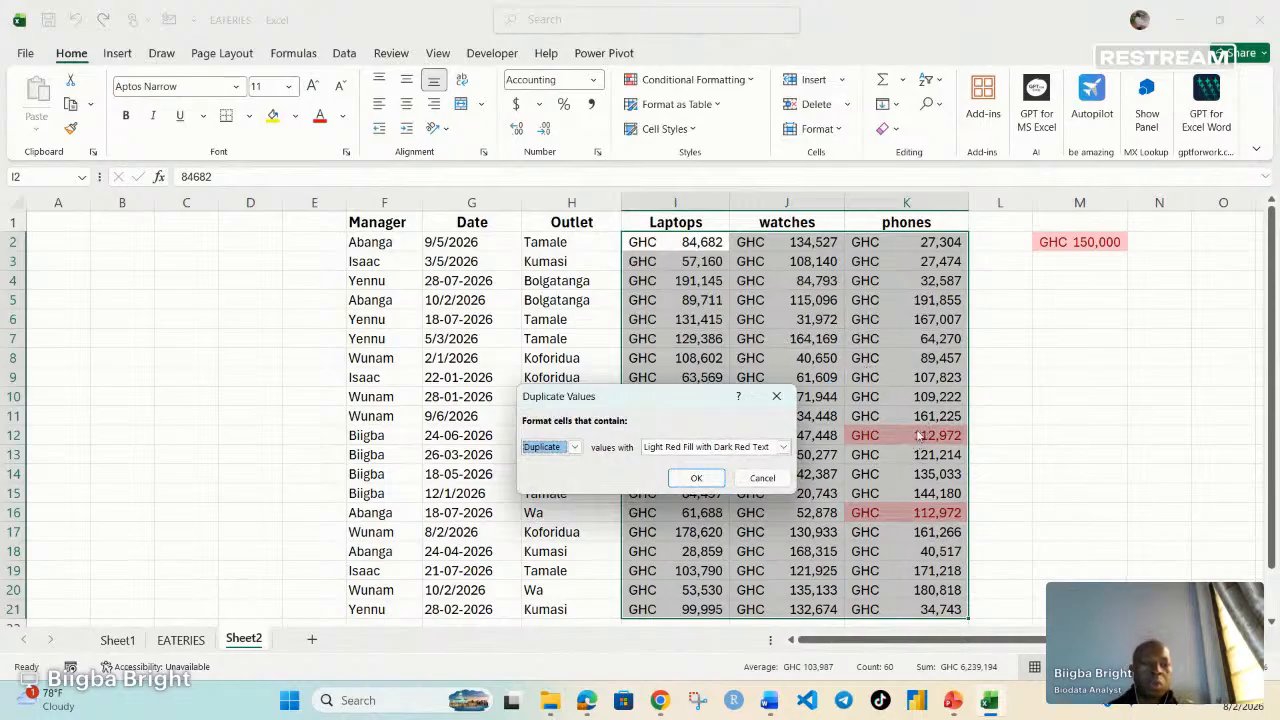
pyautogui.click(574, 447)
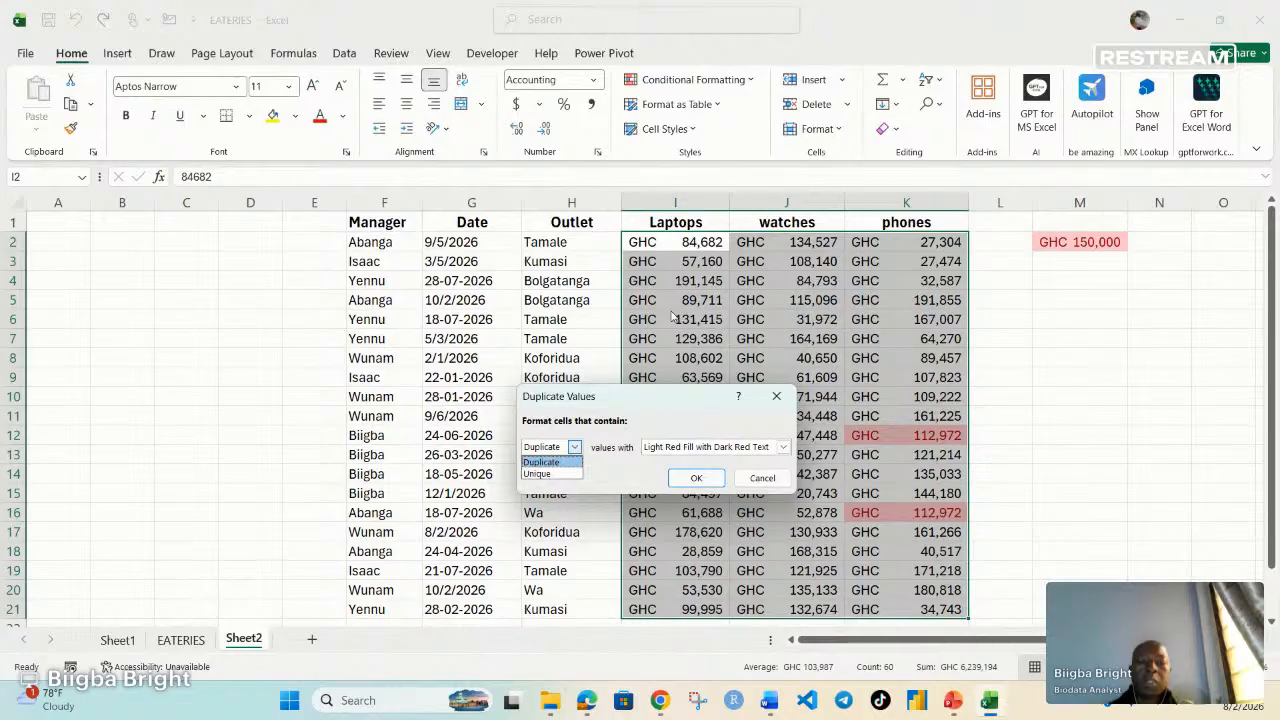
pyautogui.click(552, 477)
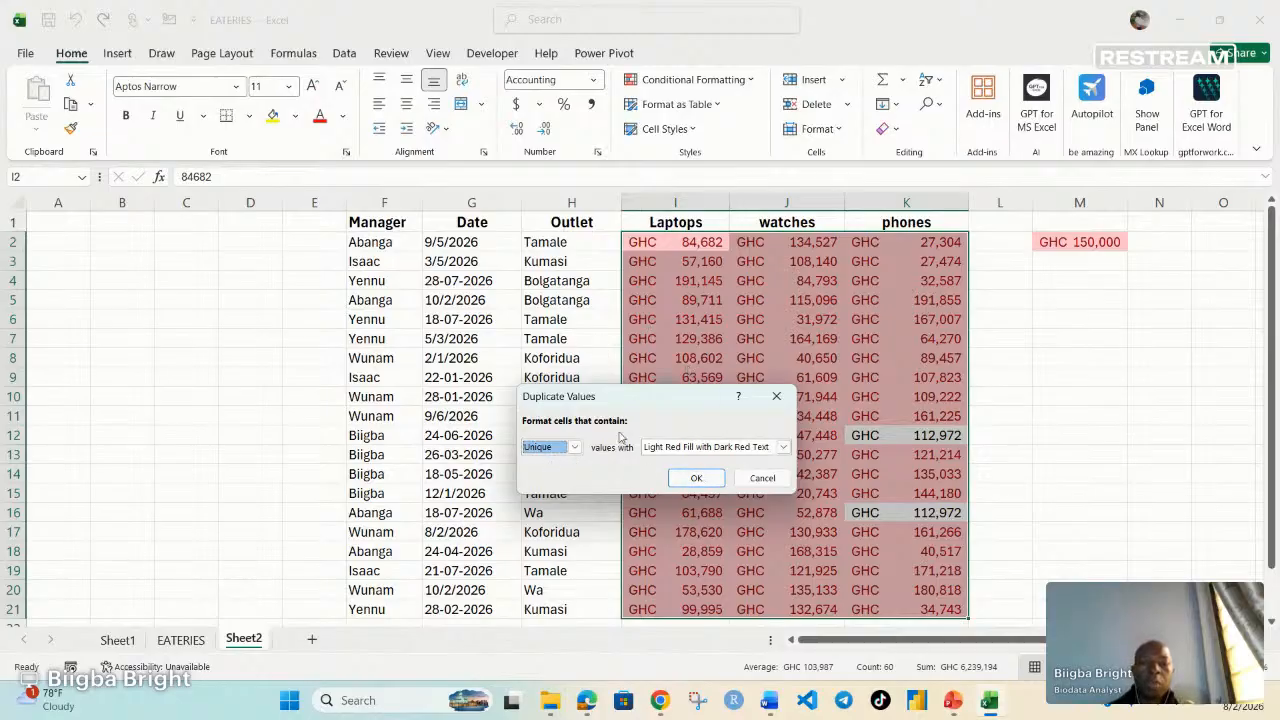
pyautogui.click(762, 478)
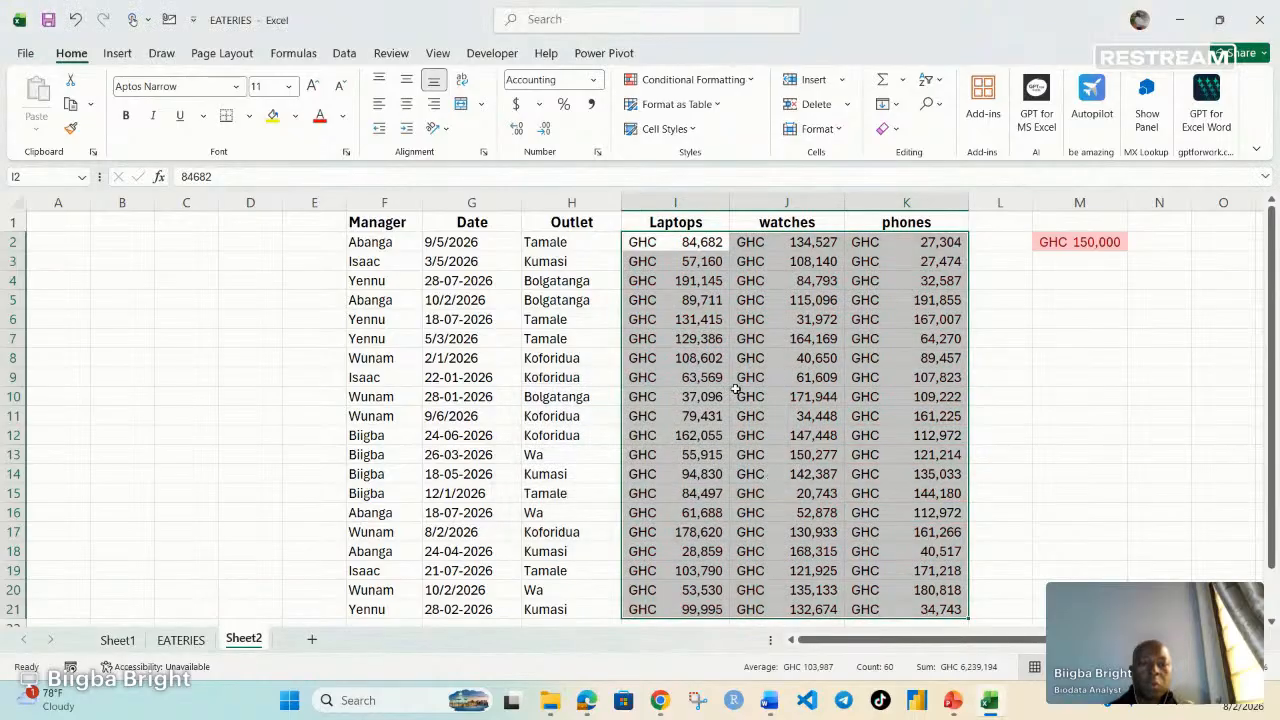
pyautogui.click(734, 81)
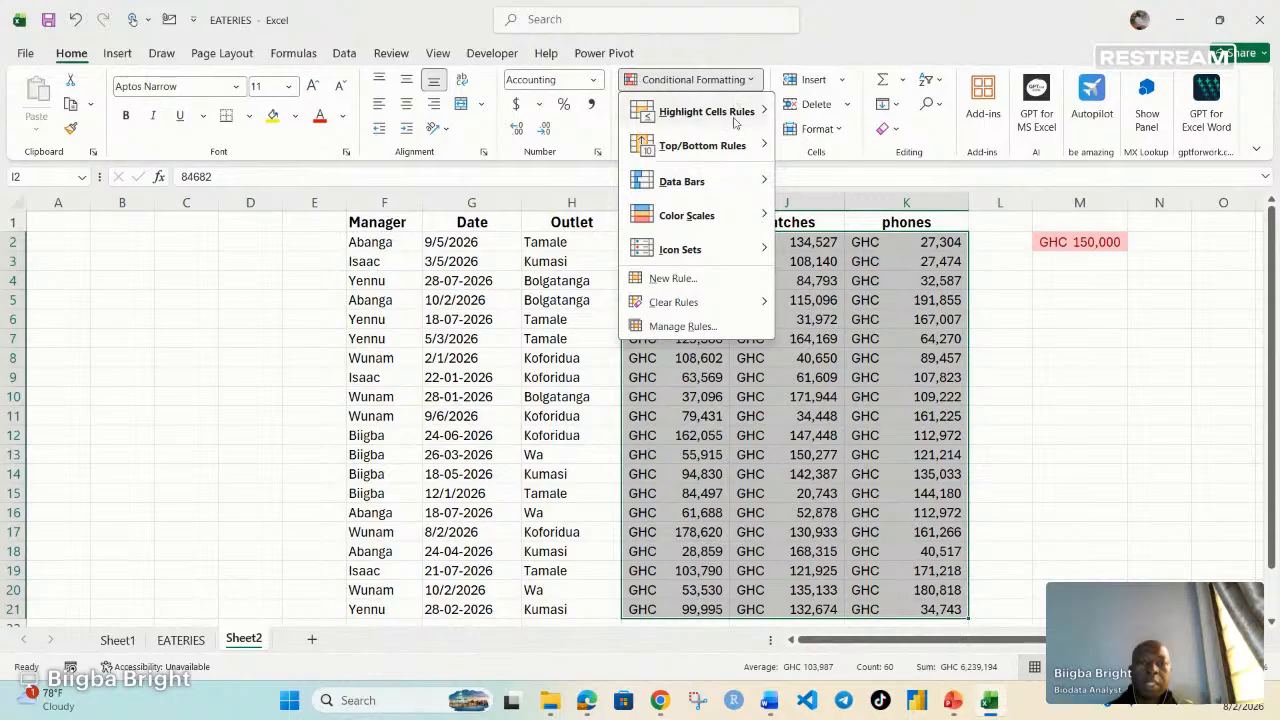
pyautogui.click(850, 427)
pyautogui.click(757, 357)
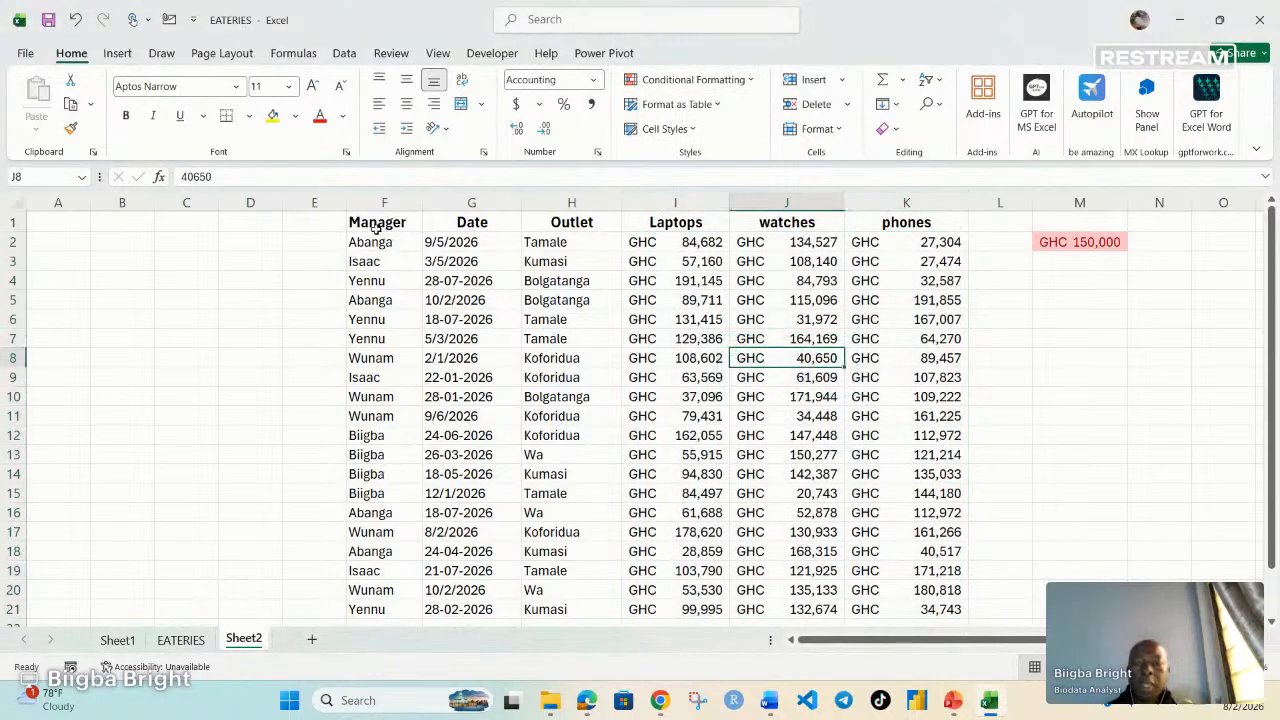
pyautogui.scroll(-1, 372, 238)
pyautogui.scroll(1, 372, 235)
# Step: Try the Text That Contains highlight rule on the Manager column F2:F21 with the letters "u" and "a", and cancel it
pyautogui.moveTo(371, 242); pyautogui.dragTo(358, 610)
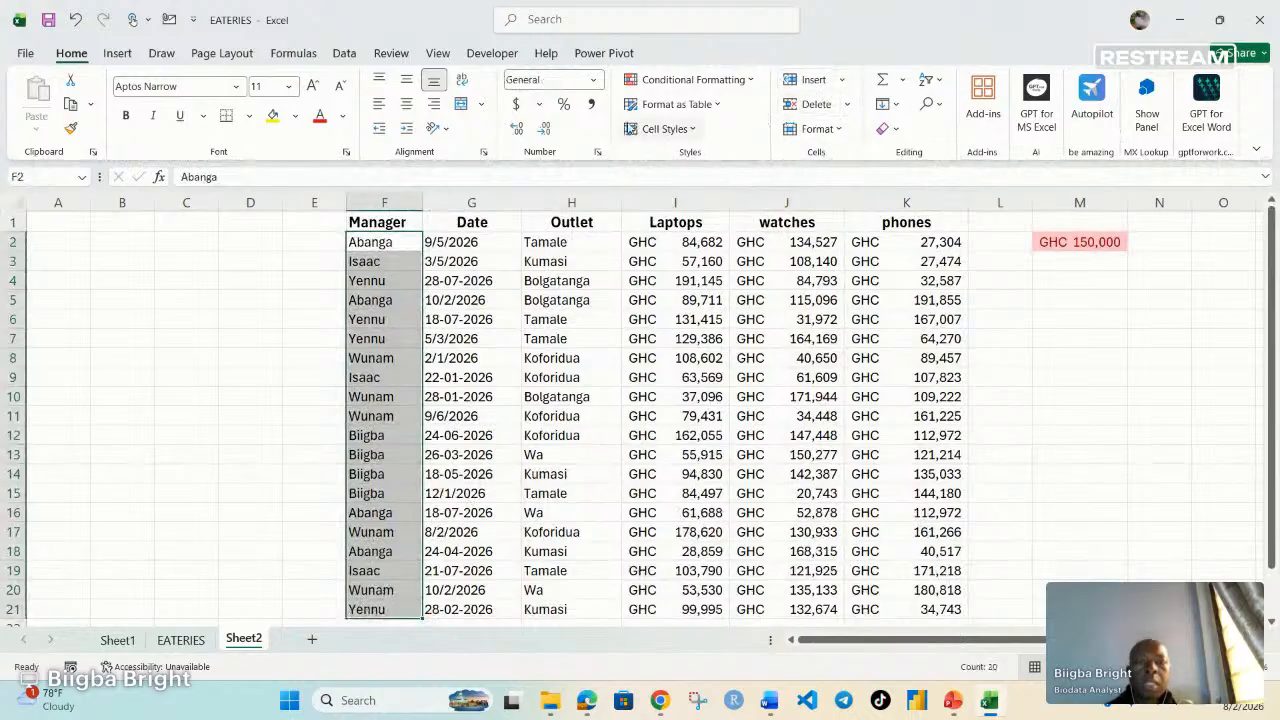
pyautogui.click(718, 80)
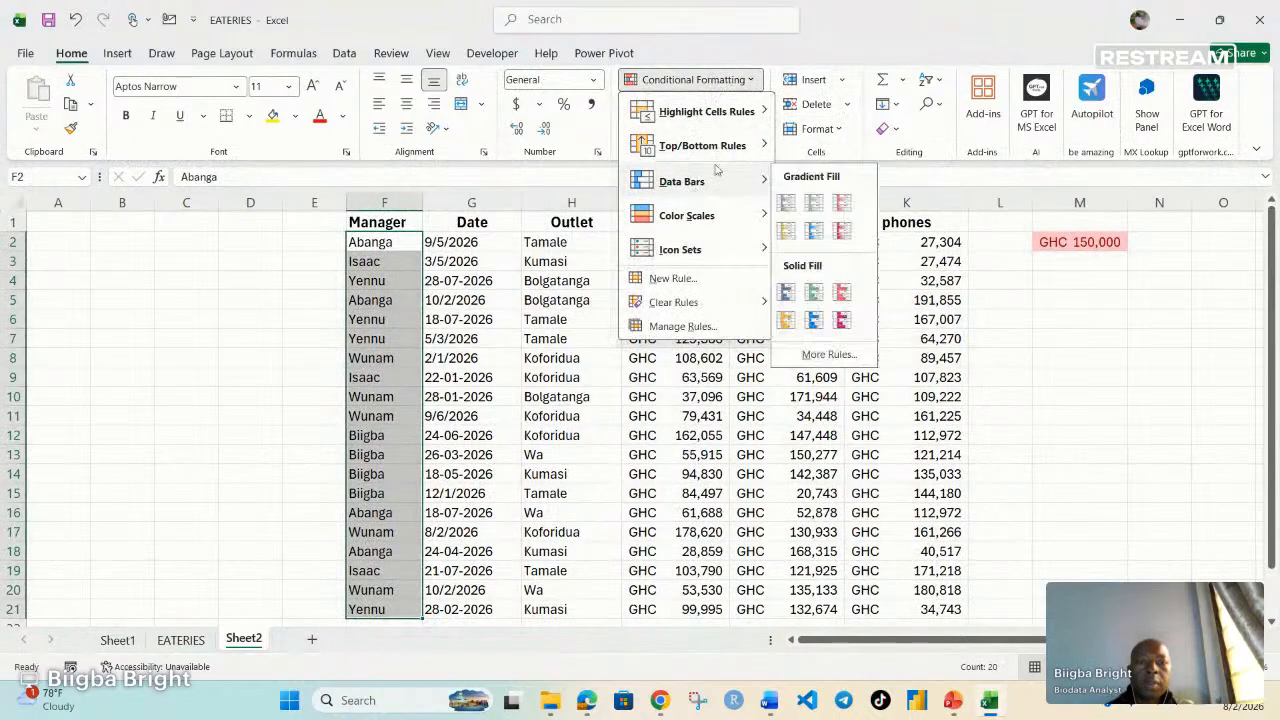
pyautogui.moveTo(710, 111)
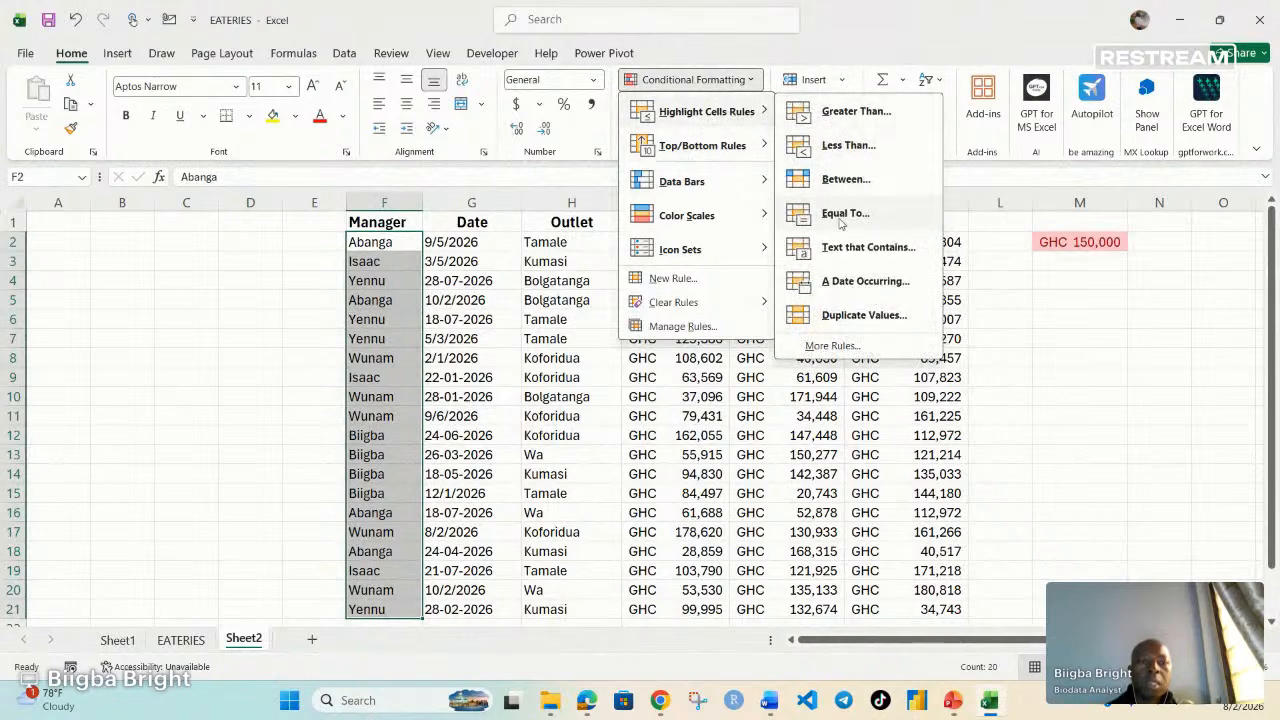
pyautogui.click(843, 251)
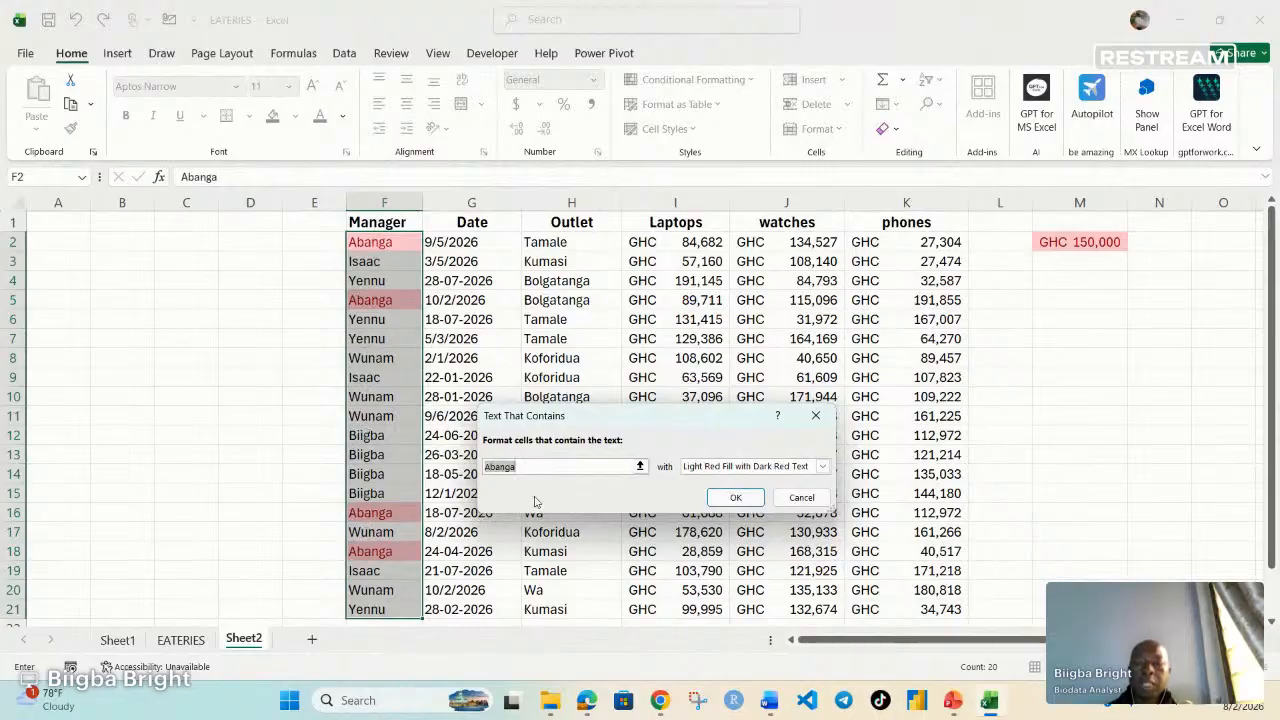
pyautogui.press('BackSpace')
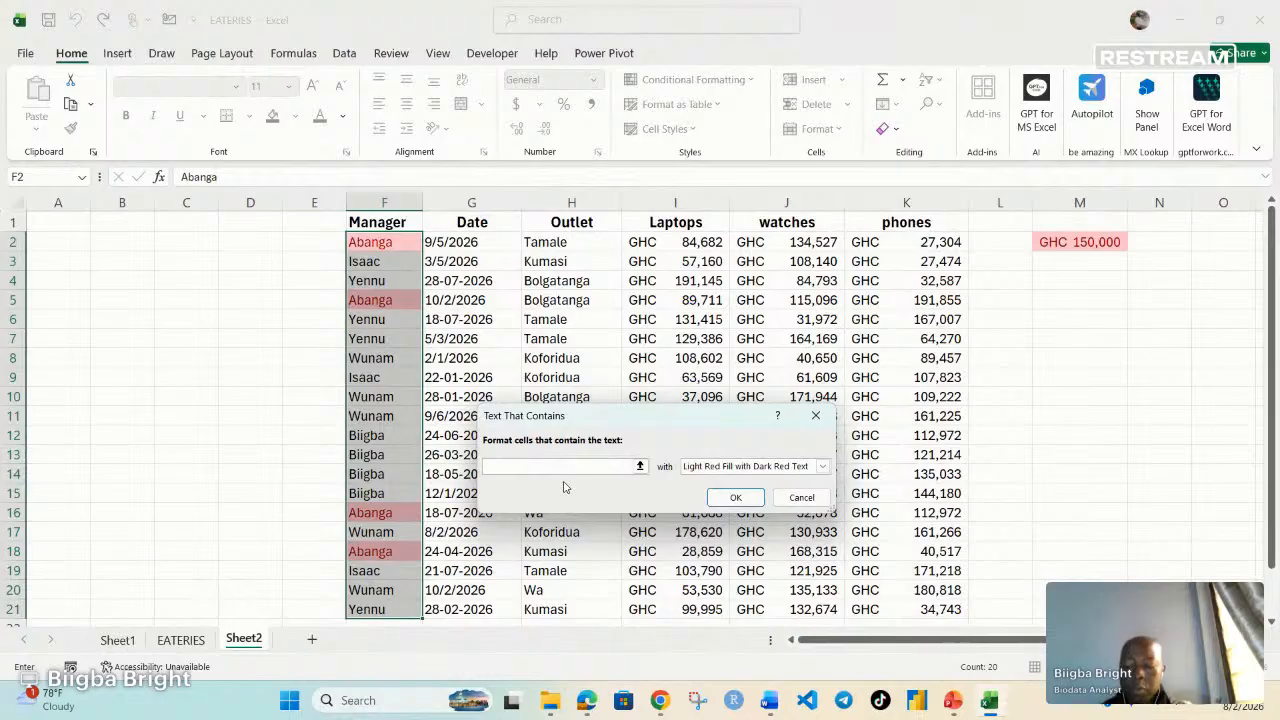
pyautogui.write('Y')
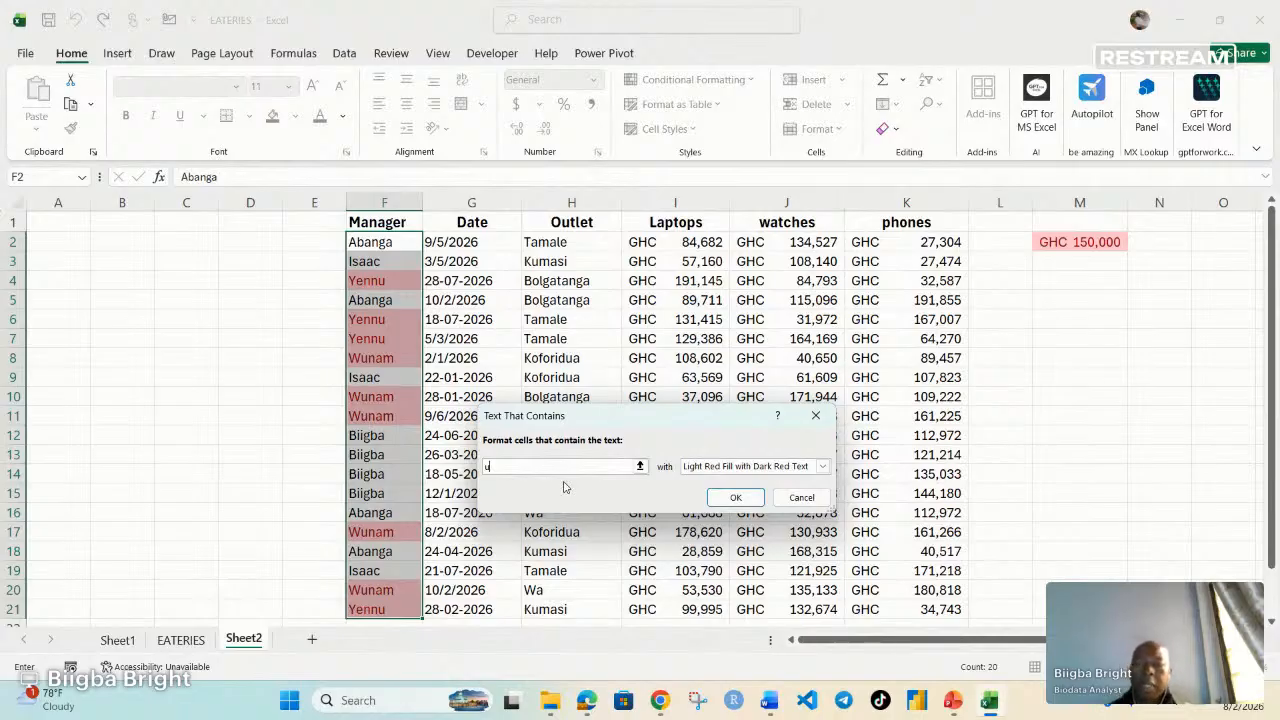
pyautogui.write('a')
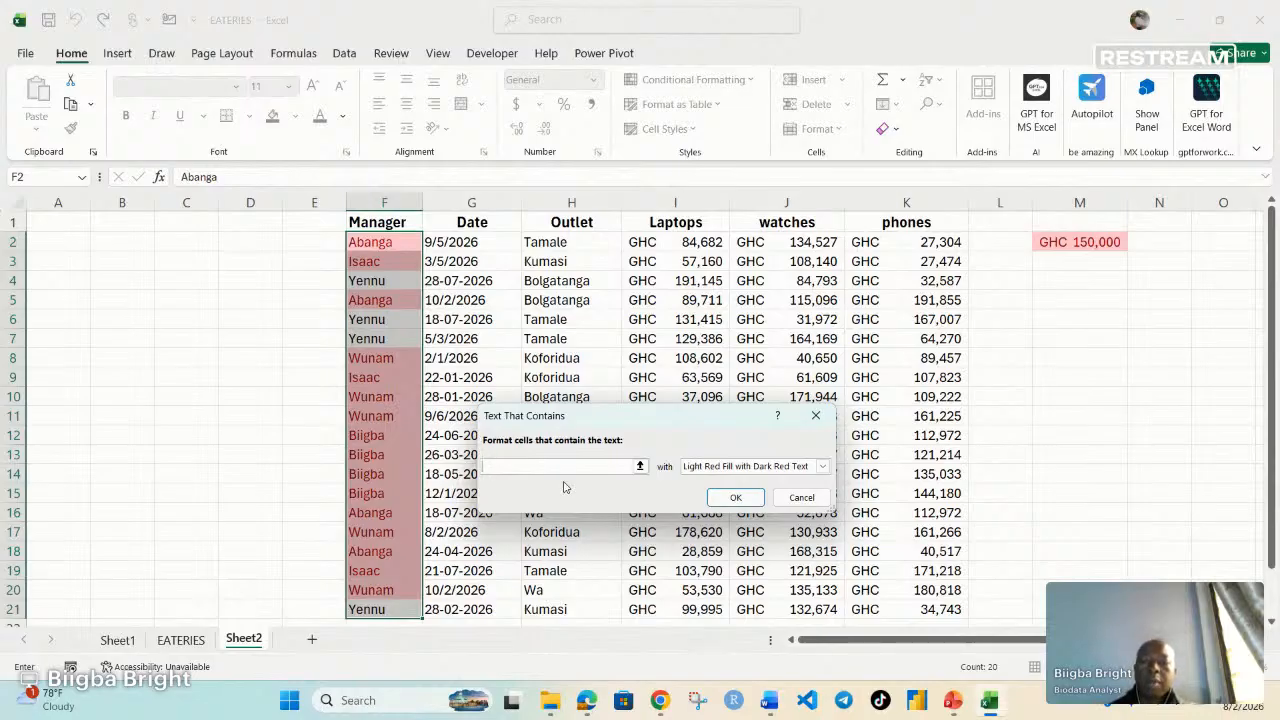
pyautogui.click(800, 497)
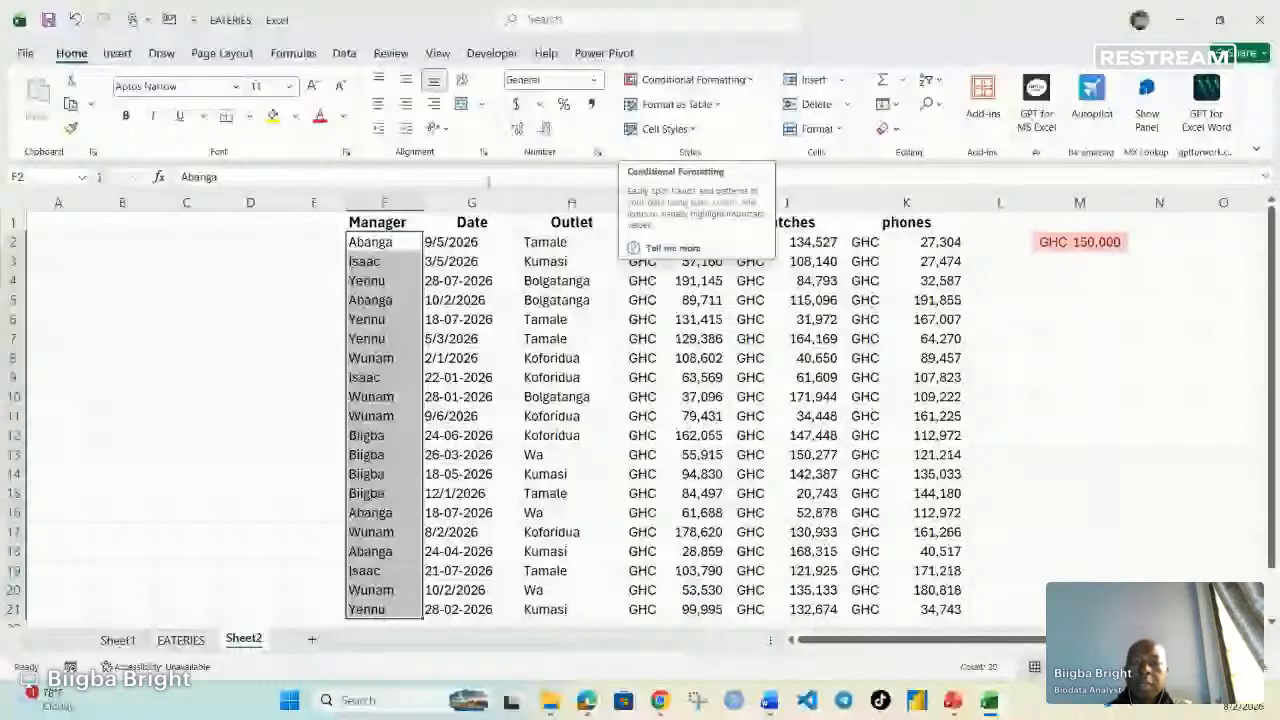
# Step: Set up an A Date Occurring highlight rule for the dates in G2:G21 with the period Today
pyautogui.moveTo(450, 242); pyautogui.dragTo(443, 612)
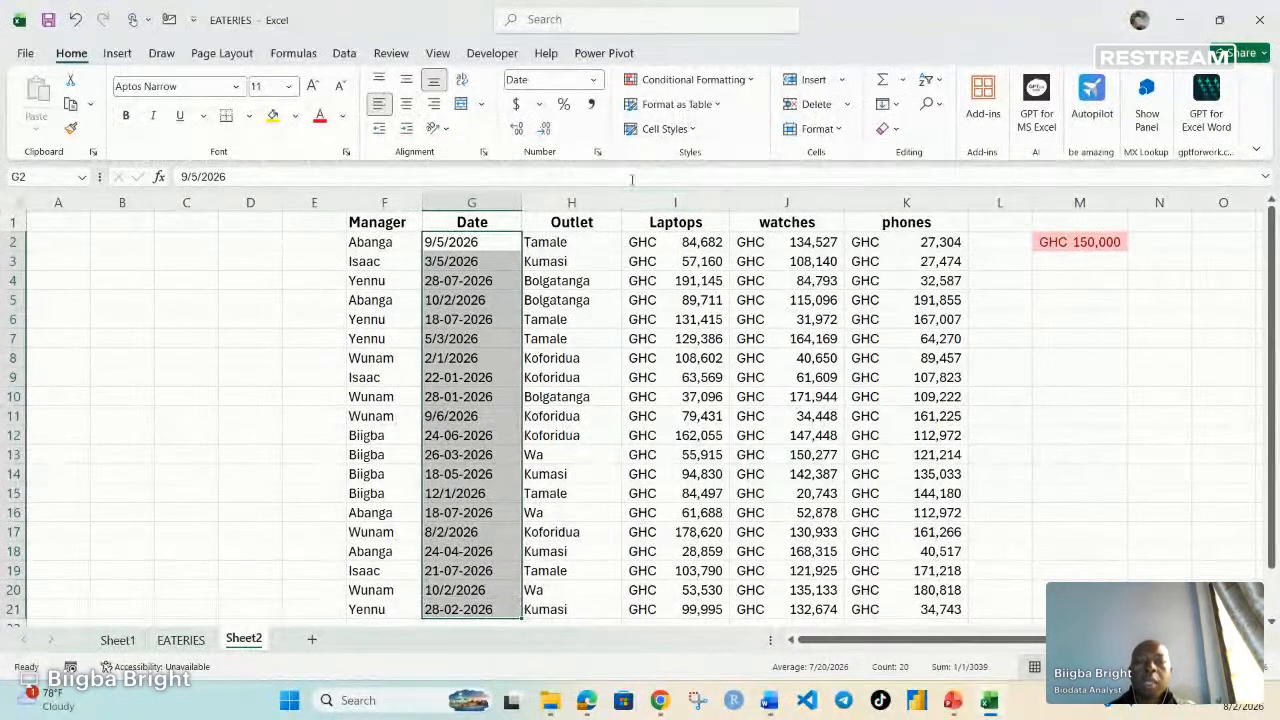
pyautogui.click(693, 80)
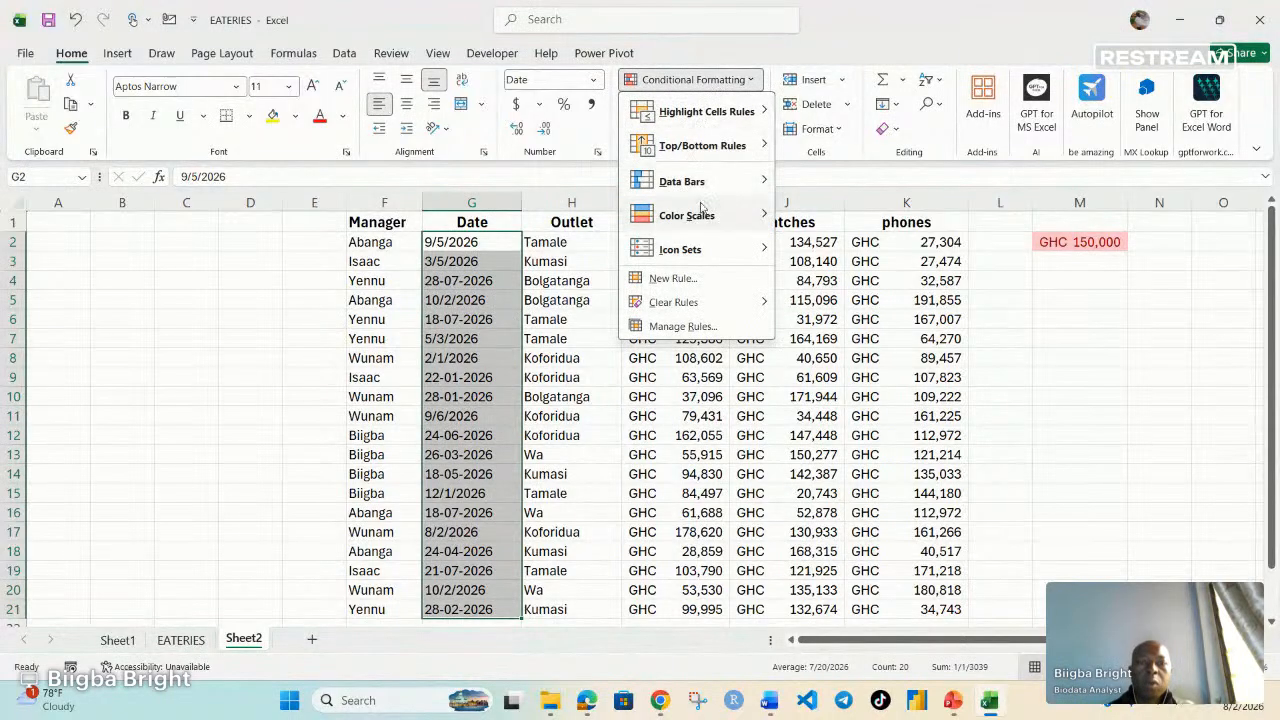
pyautogui.moveTo(740, 113)
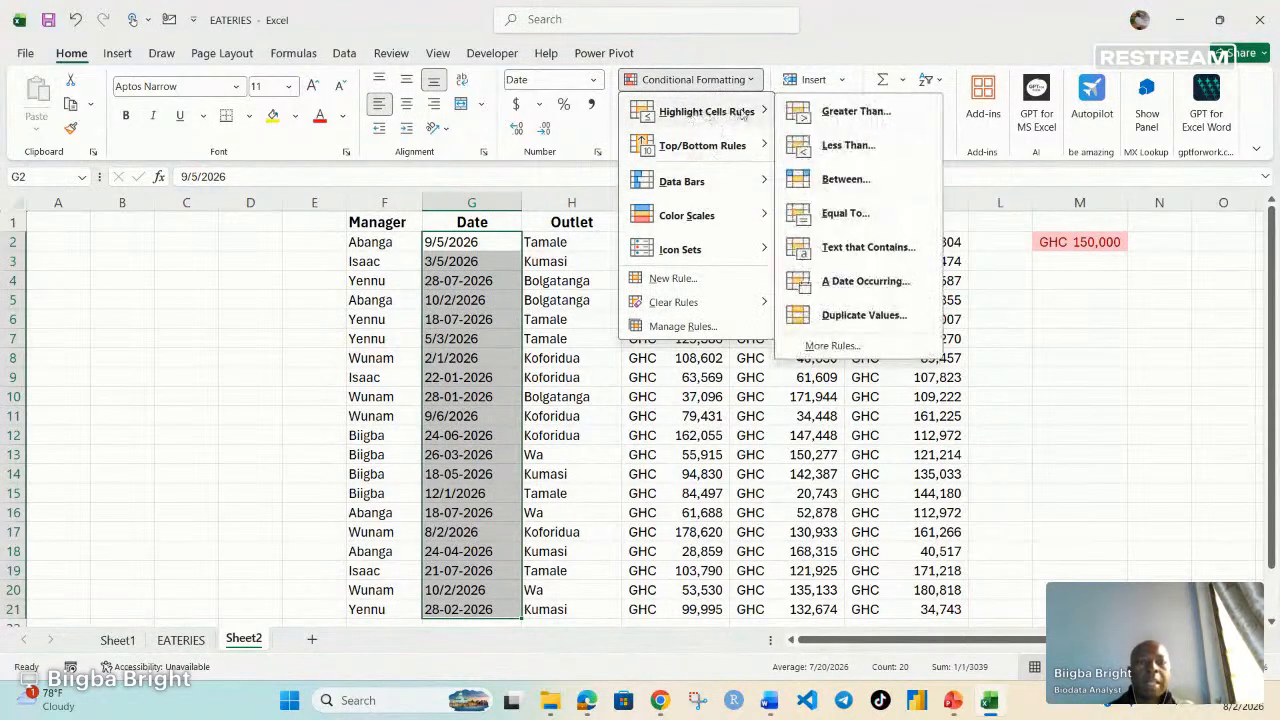
pyautogui.click(856, 290)
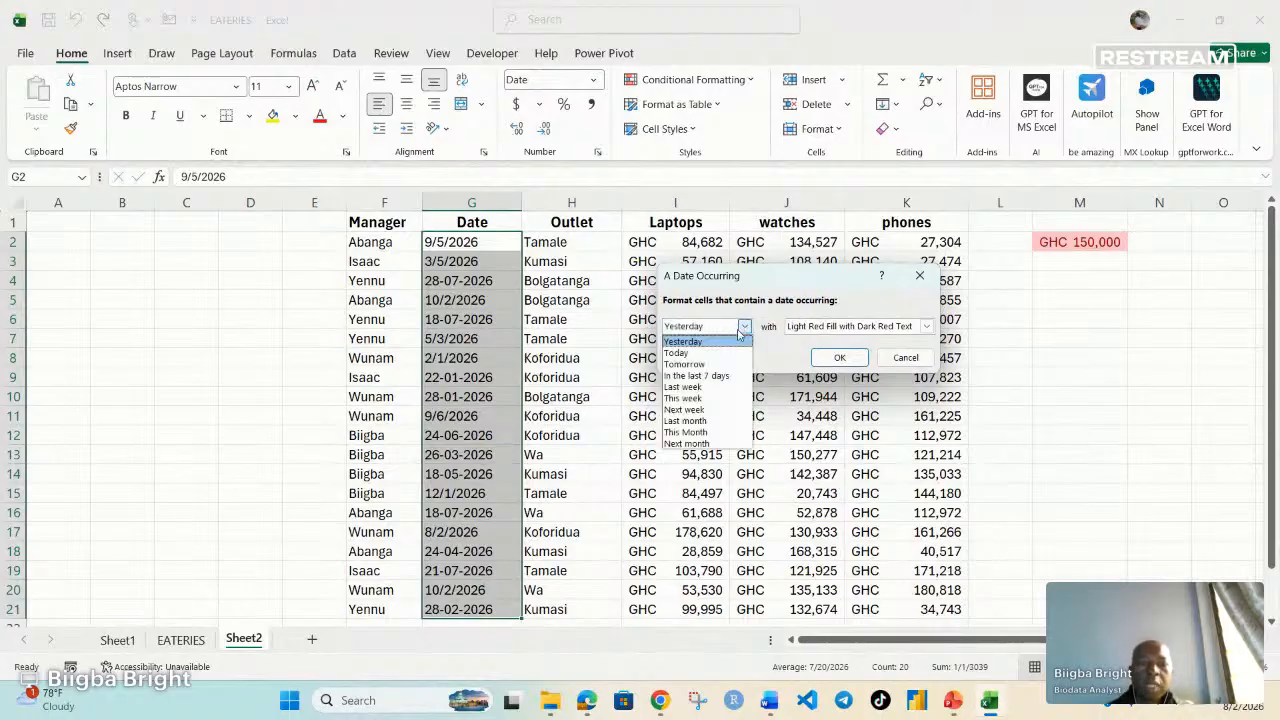
pyautogui.click(687, 354)
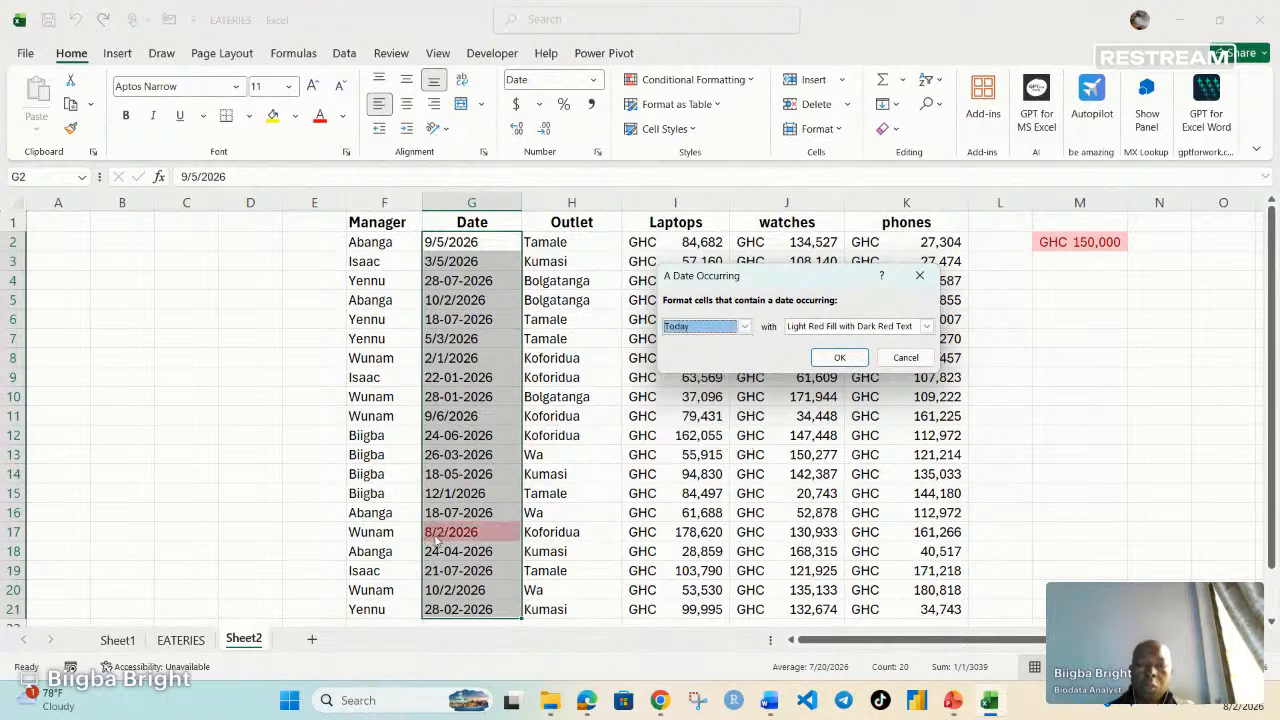
# Step: Try the date rule on G2:G21 with In the last 7 days, Last week, Last month, This Month and Next month, and cancel it
pyautogui.click(745, 327)
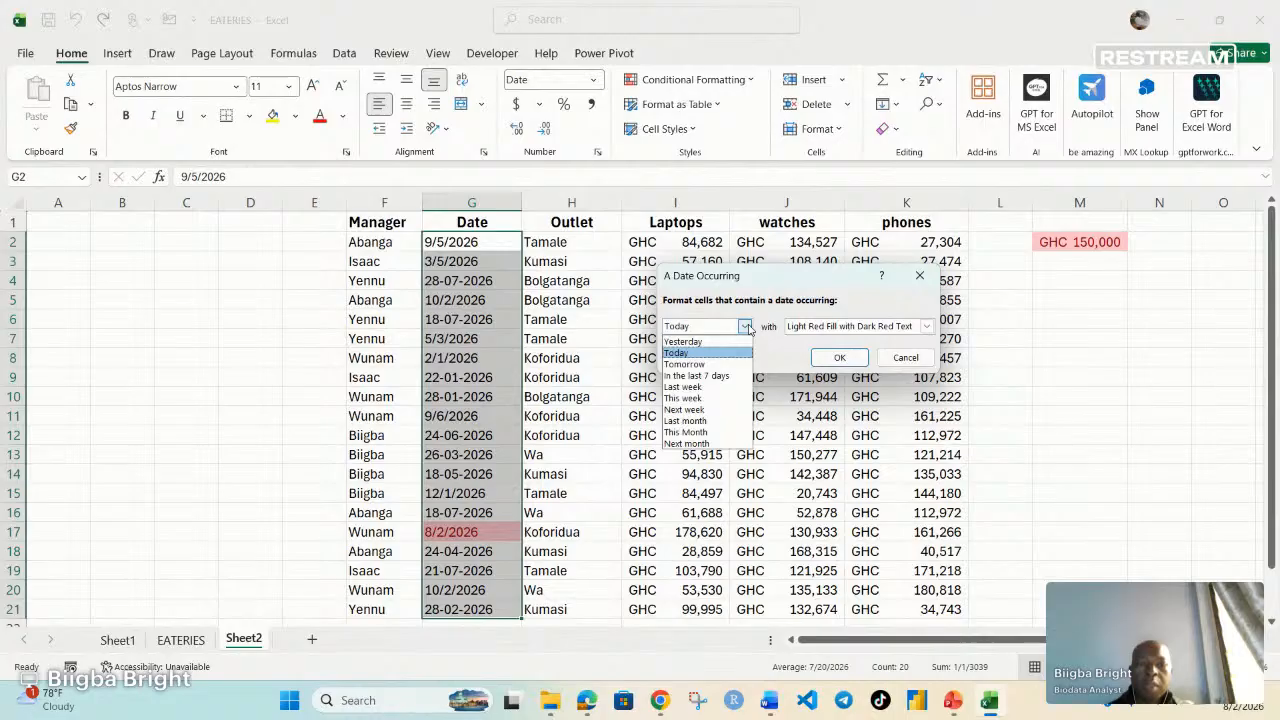
pyautogui.click(707, 377)
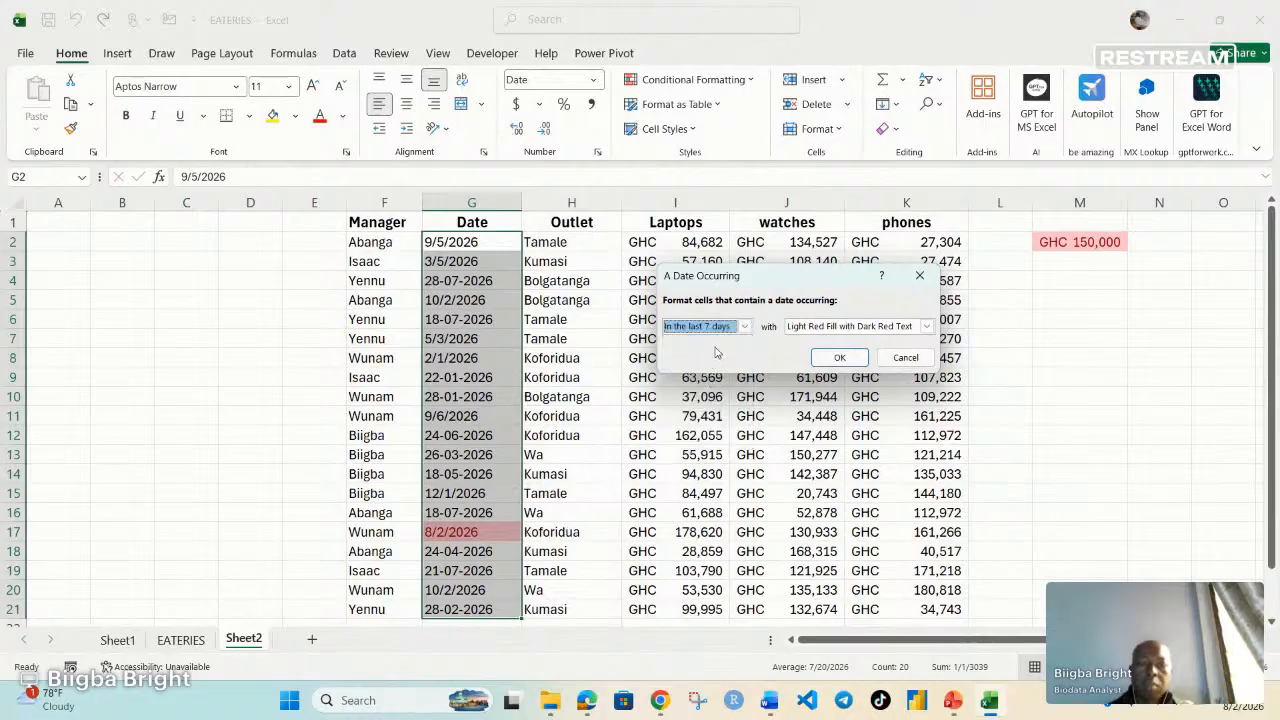
pyautogui.click(745, 328)
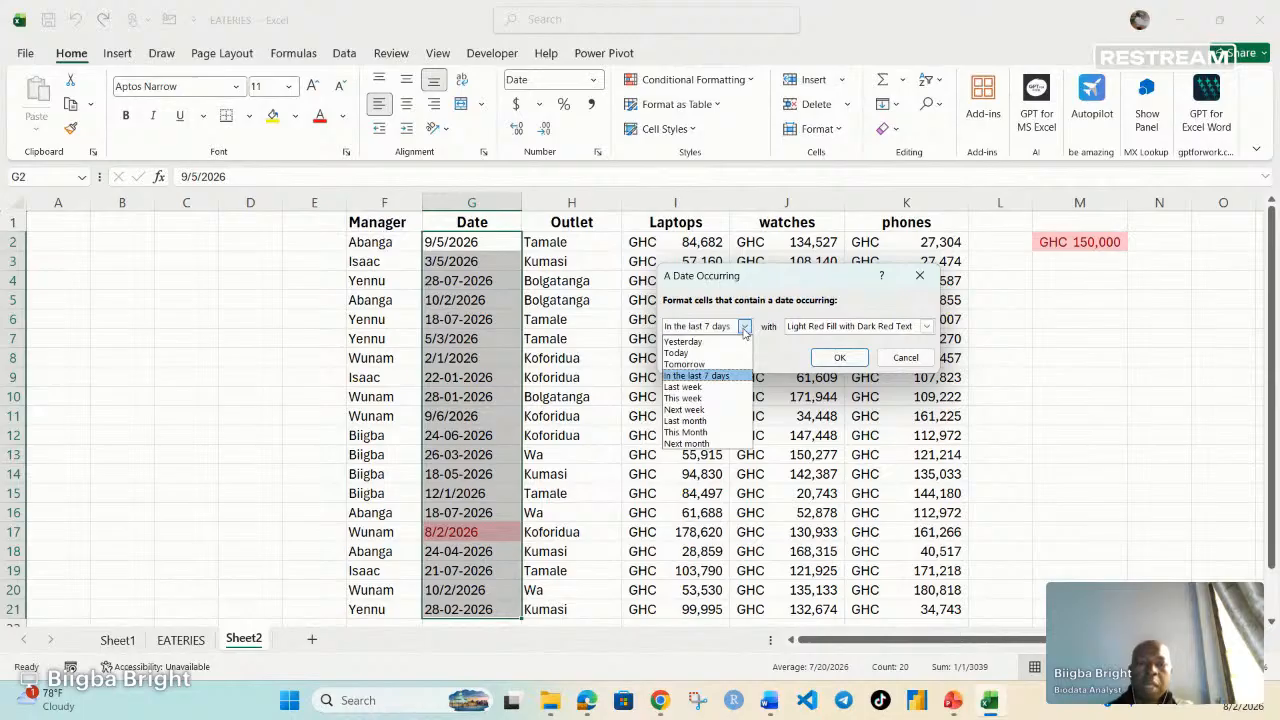
pyautogui.click(690, 388)
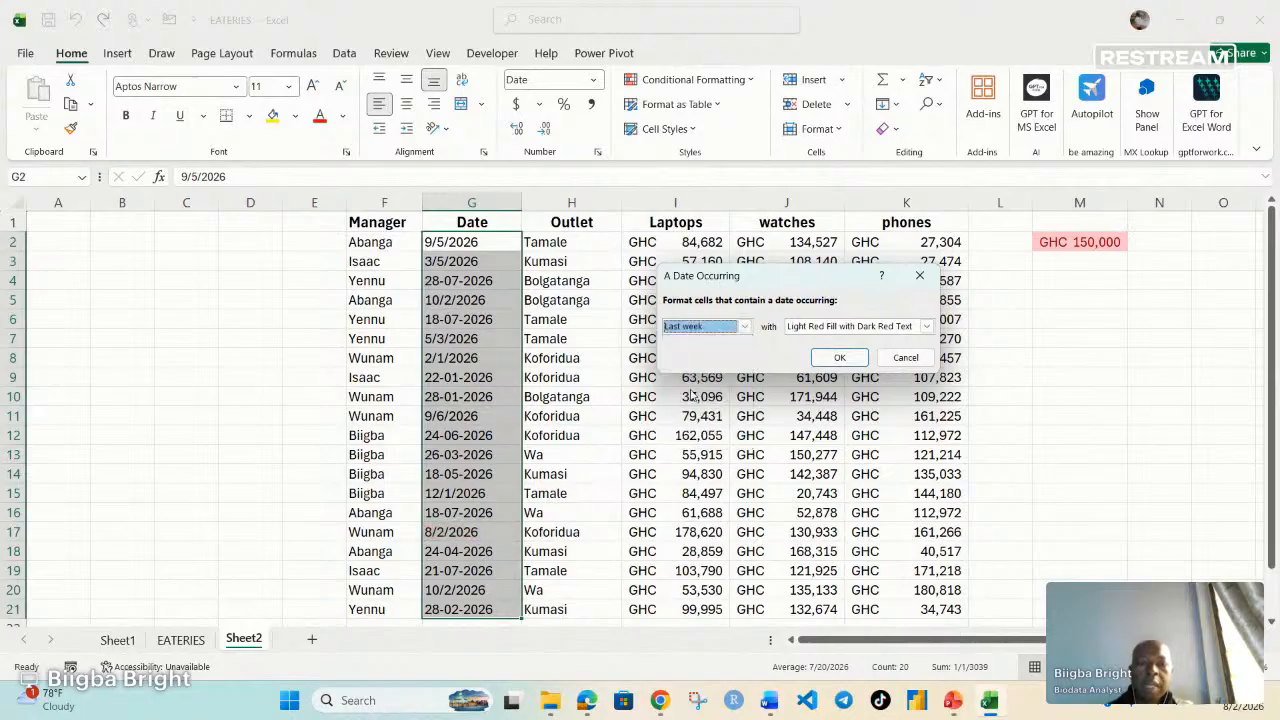
pyautogui.click(745, 327)
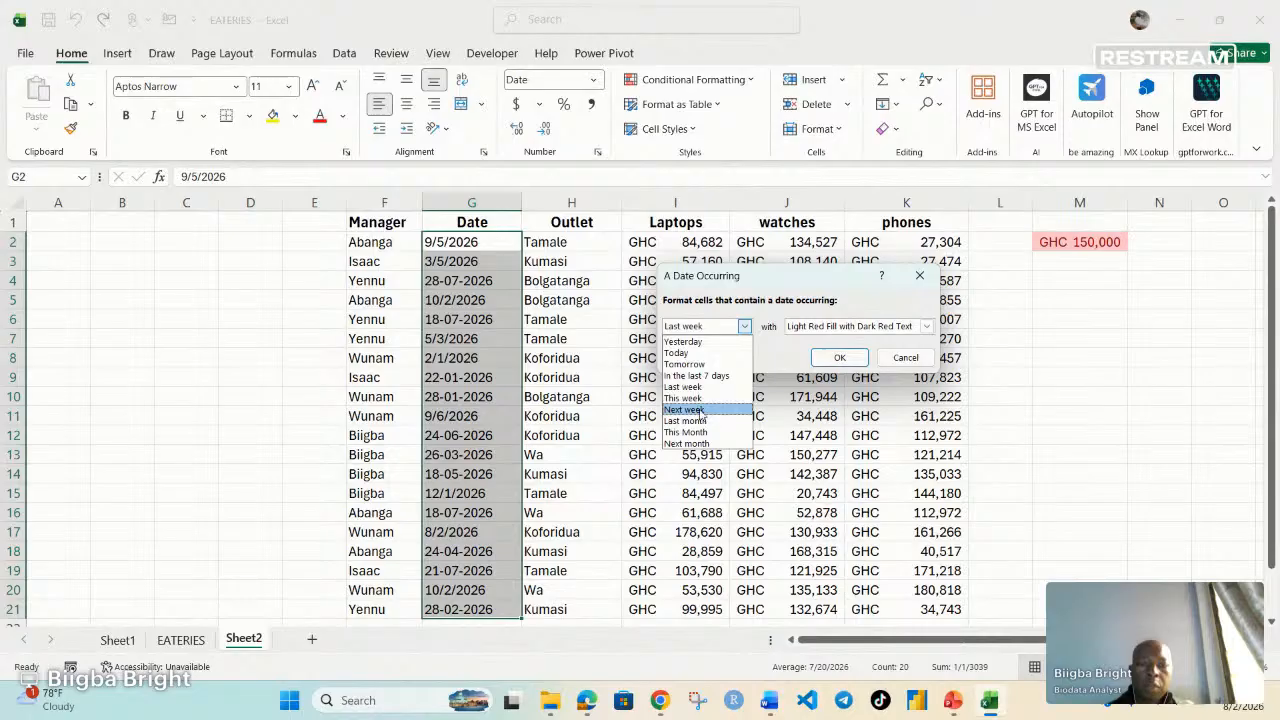
pyautogui.click(686, 421)
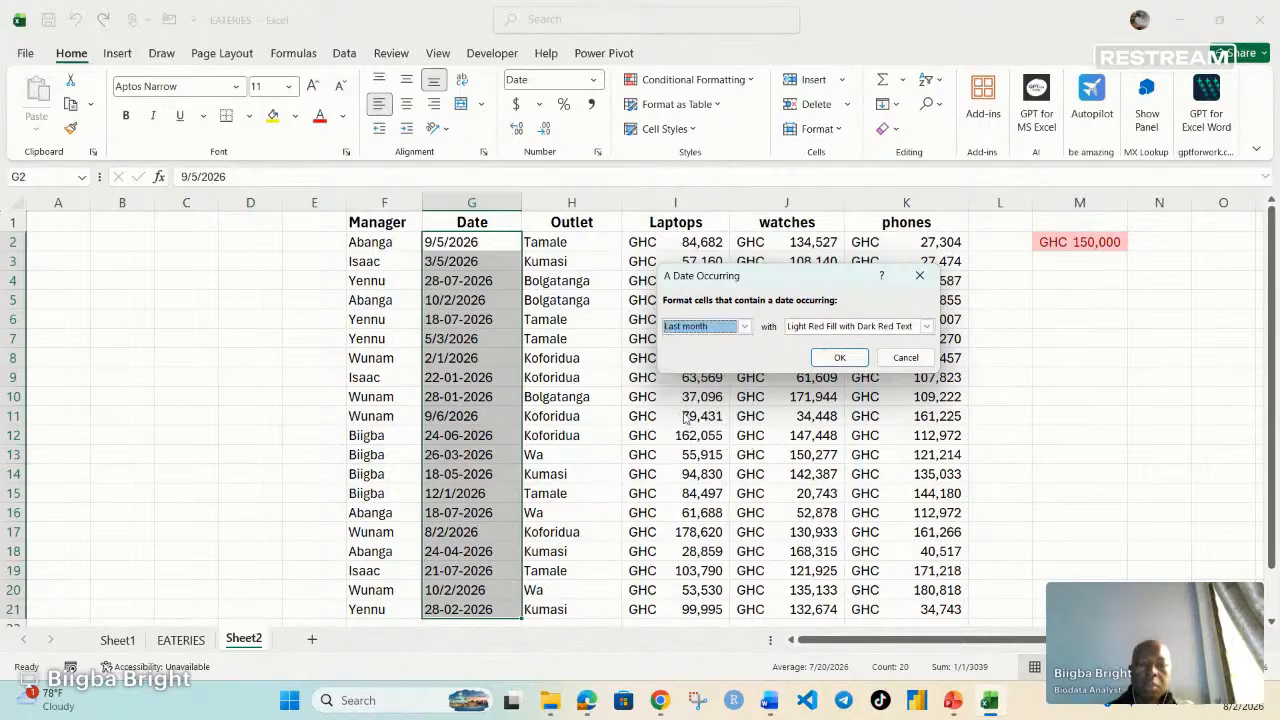
pyautogui.click(744, 328)
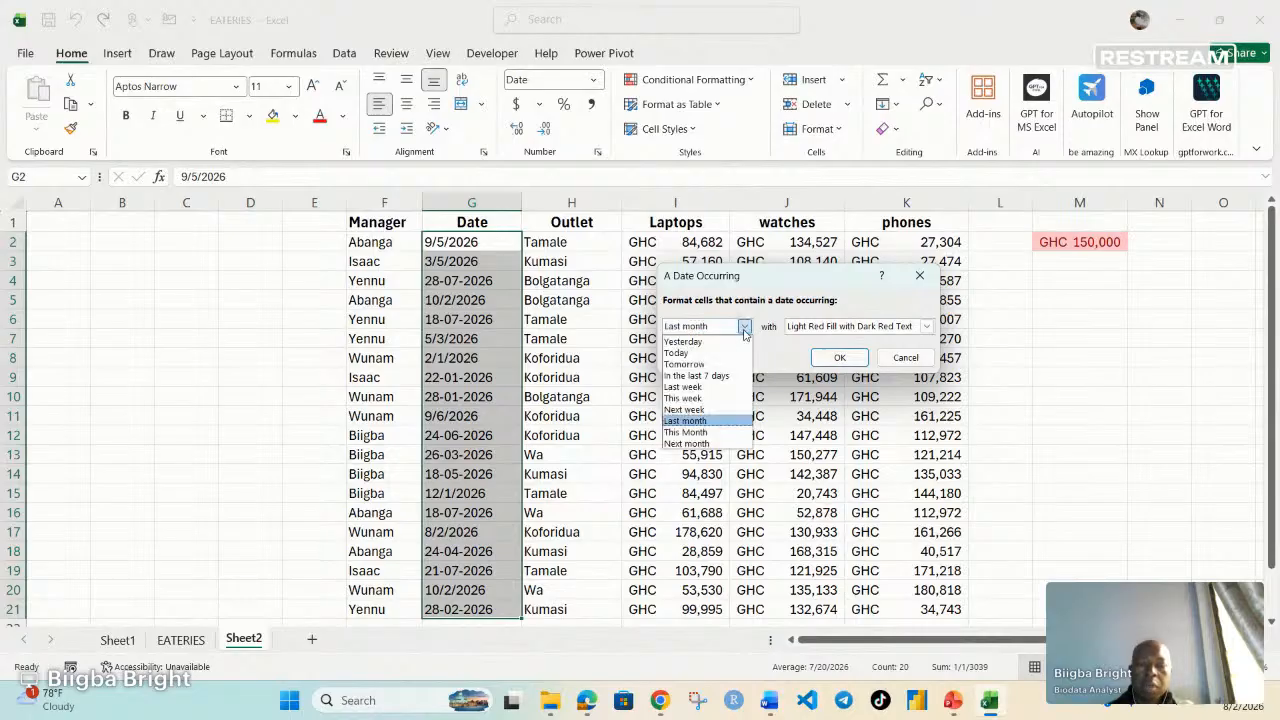
pyautogui.click(690, 433)
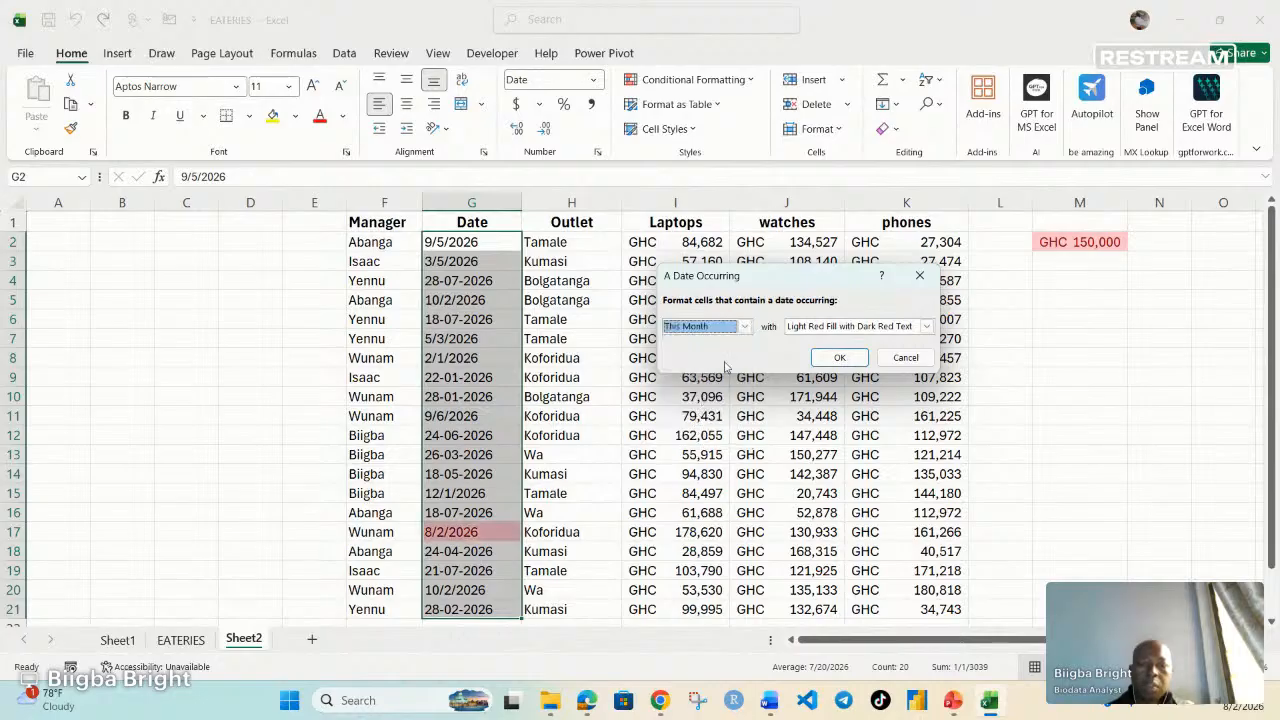
pyautogui.click(745, 327)
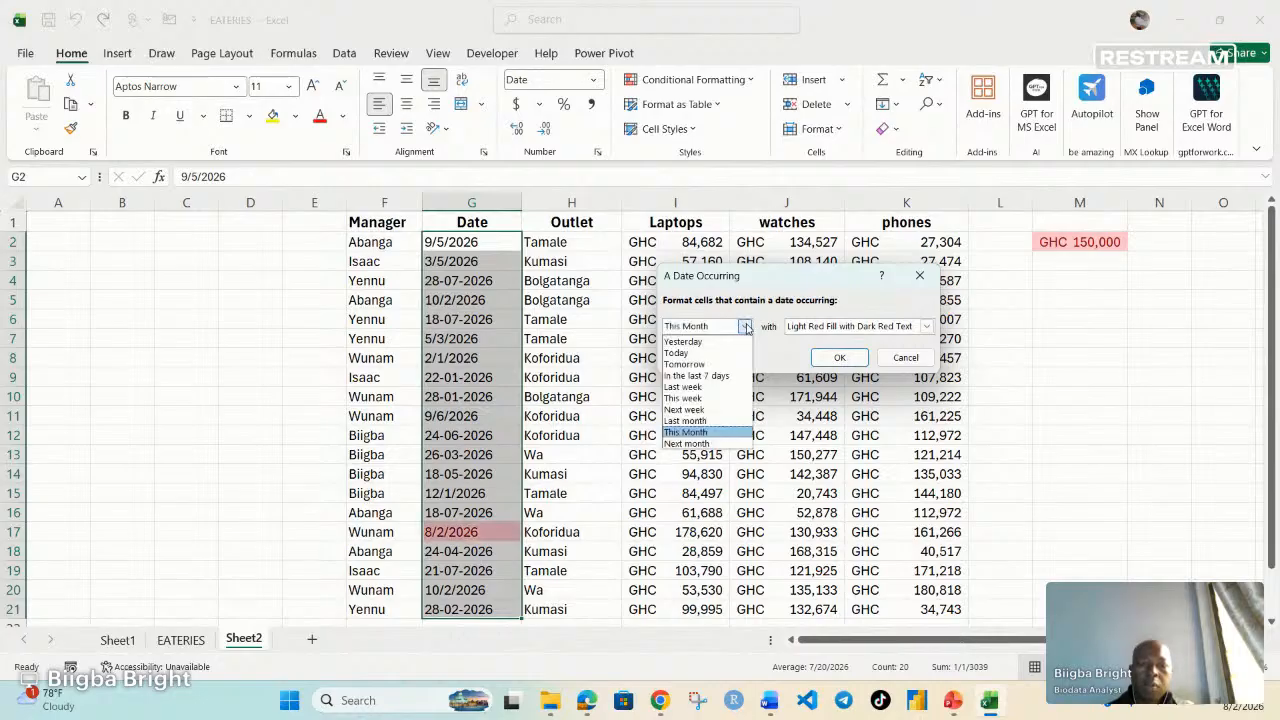
pyautogui.click(688, 443)
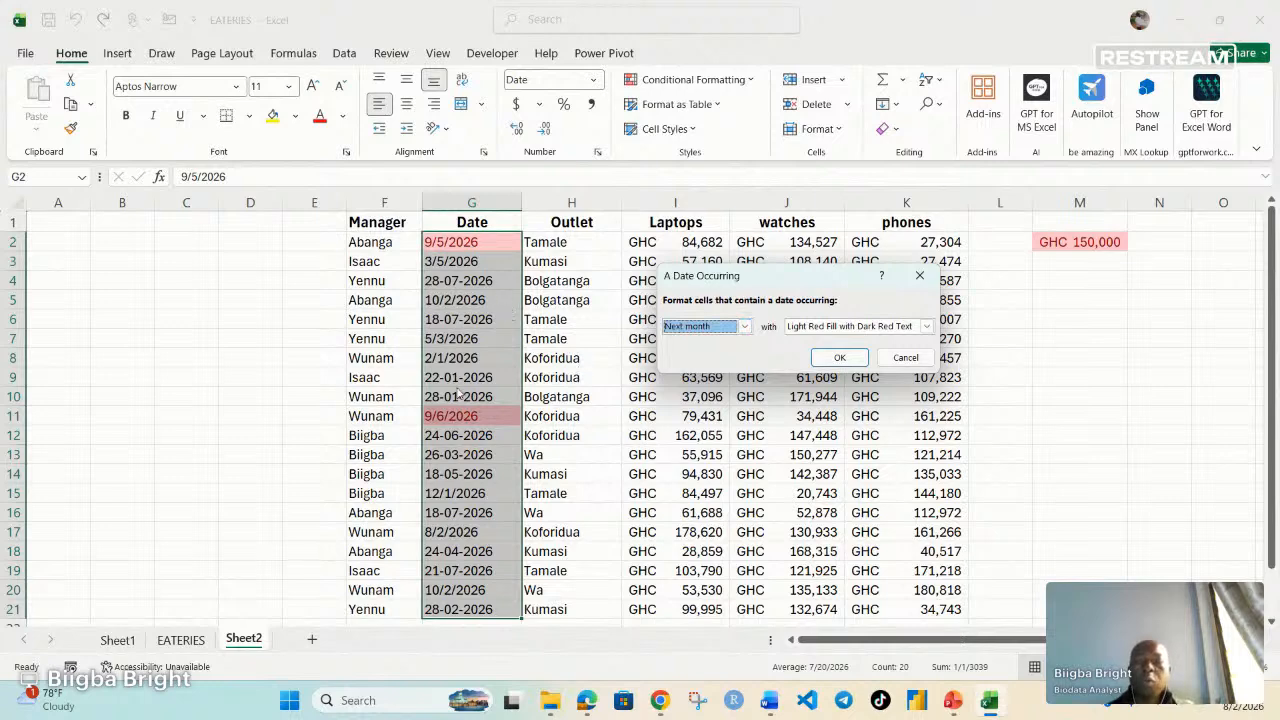
pyautogui.click(840, 357)
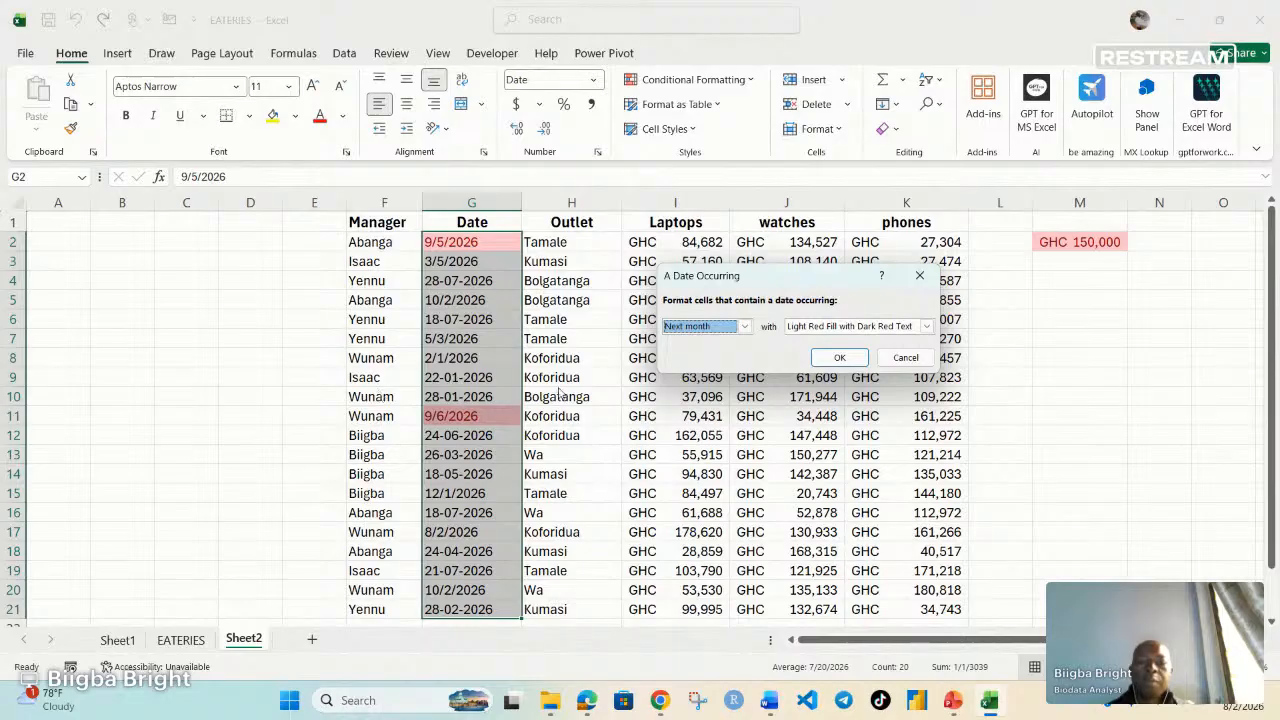
pyautogui.click(905, 357)
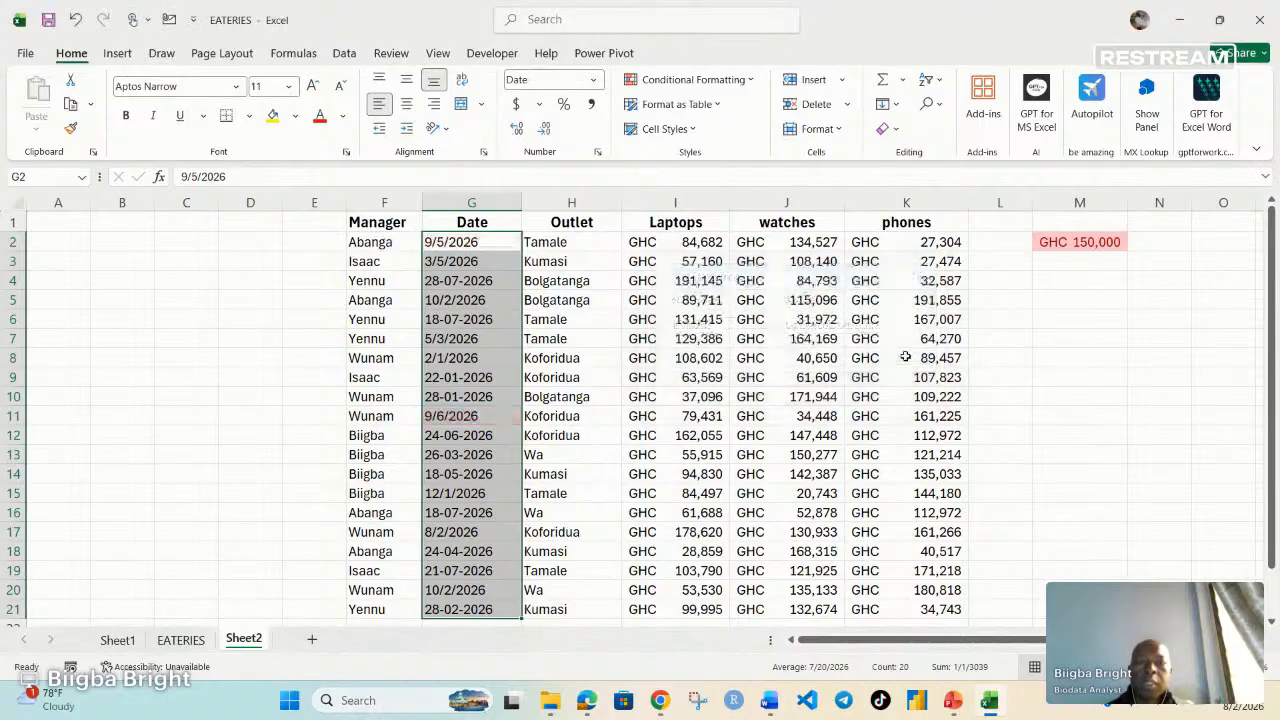
# Step: Delete the value in M2 and enter the manager's name from F2 in lowercase in M1
pyautogui.click(636, 376)
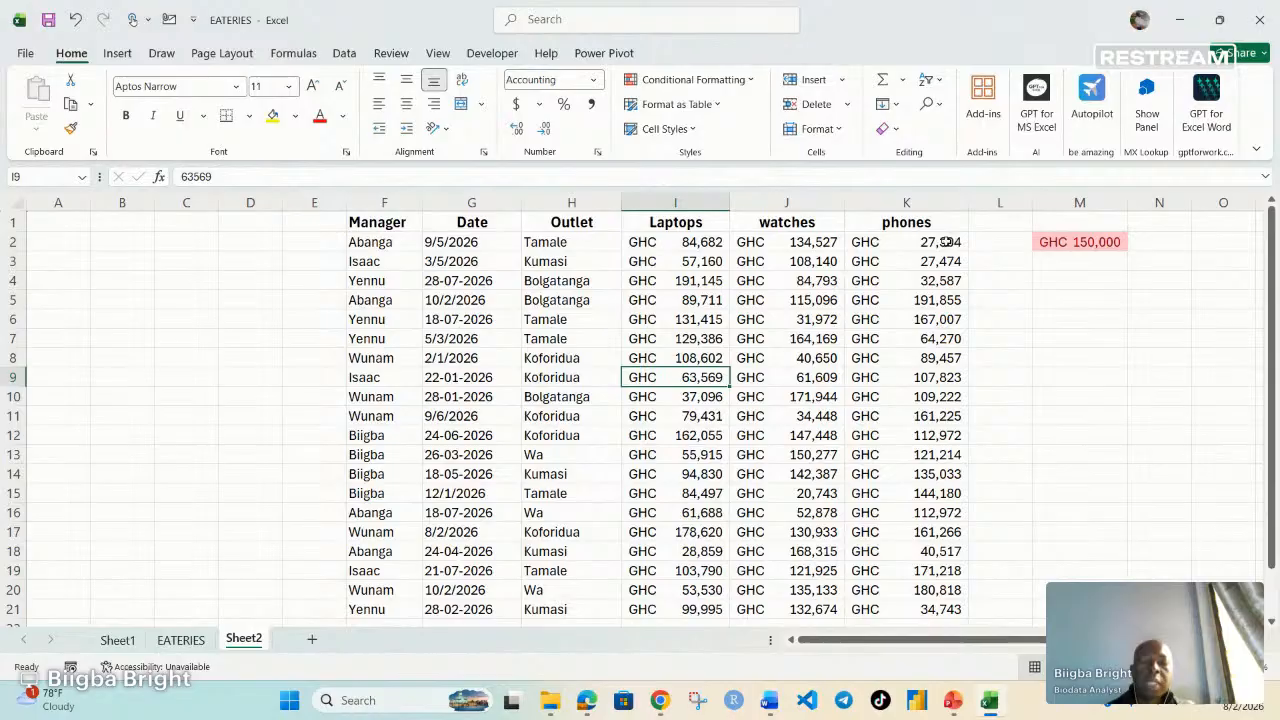
pyautogui.click(1066, 244)
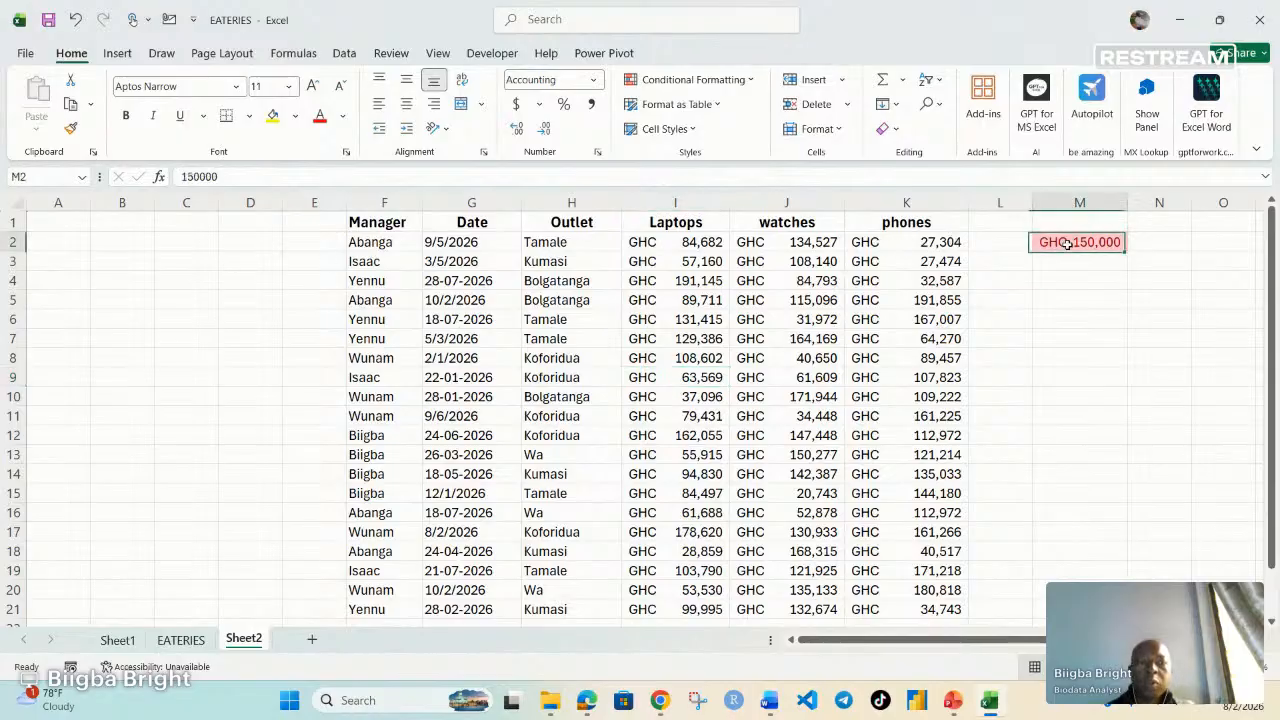
pyautogui.press('Delete')
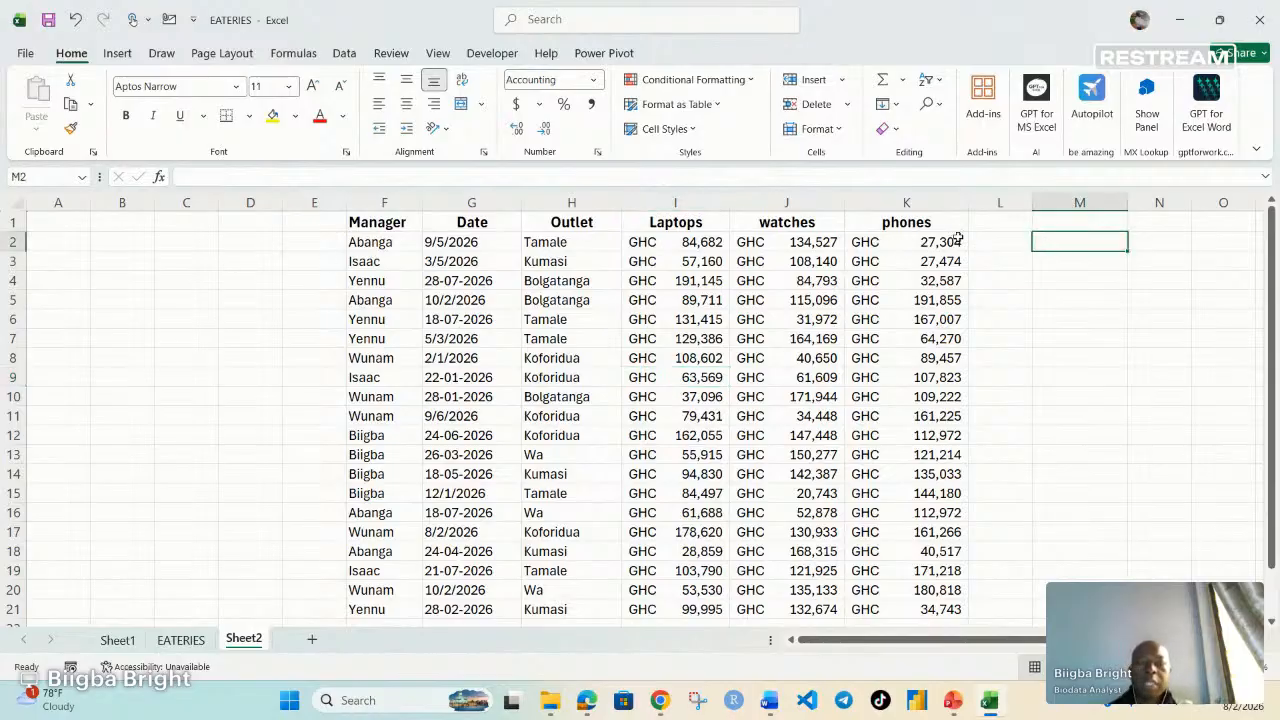
pyautogui.click(1067, 228)
pyautogui.write('aba')
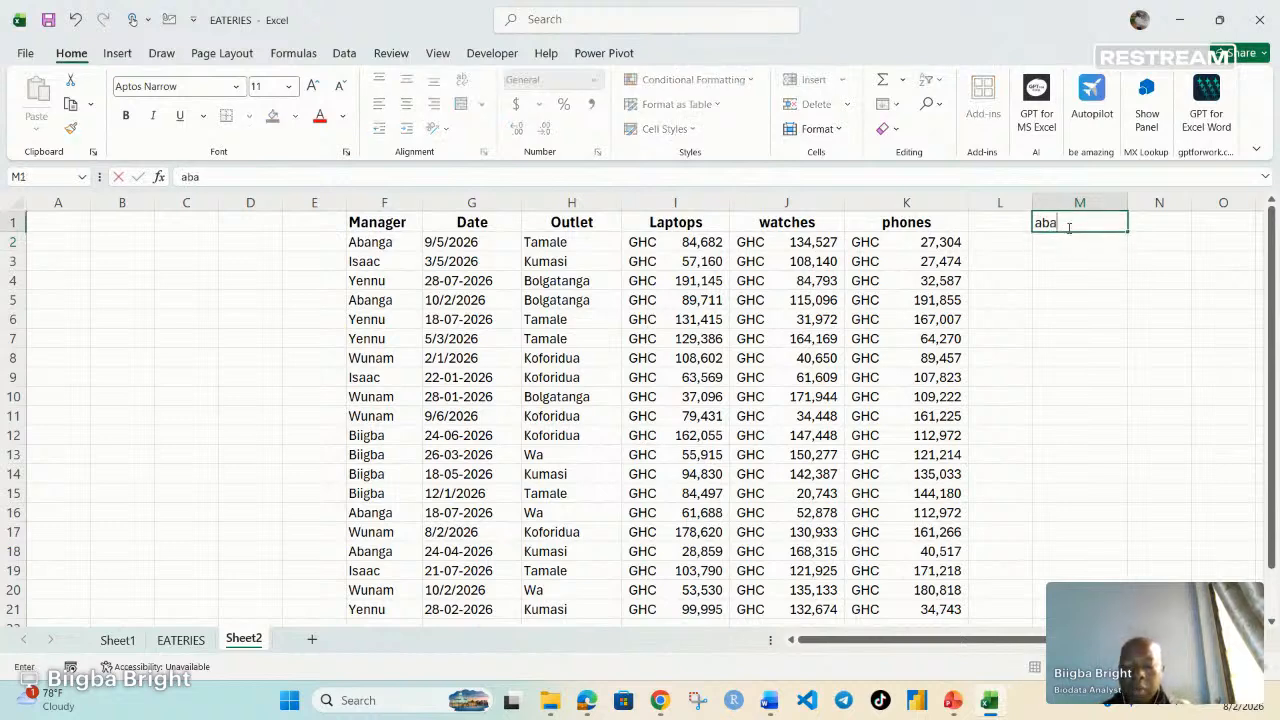
pyautogui.write('nga')
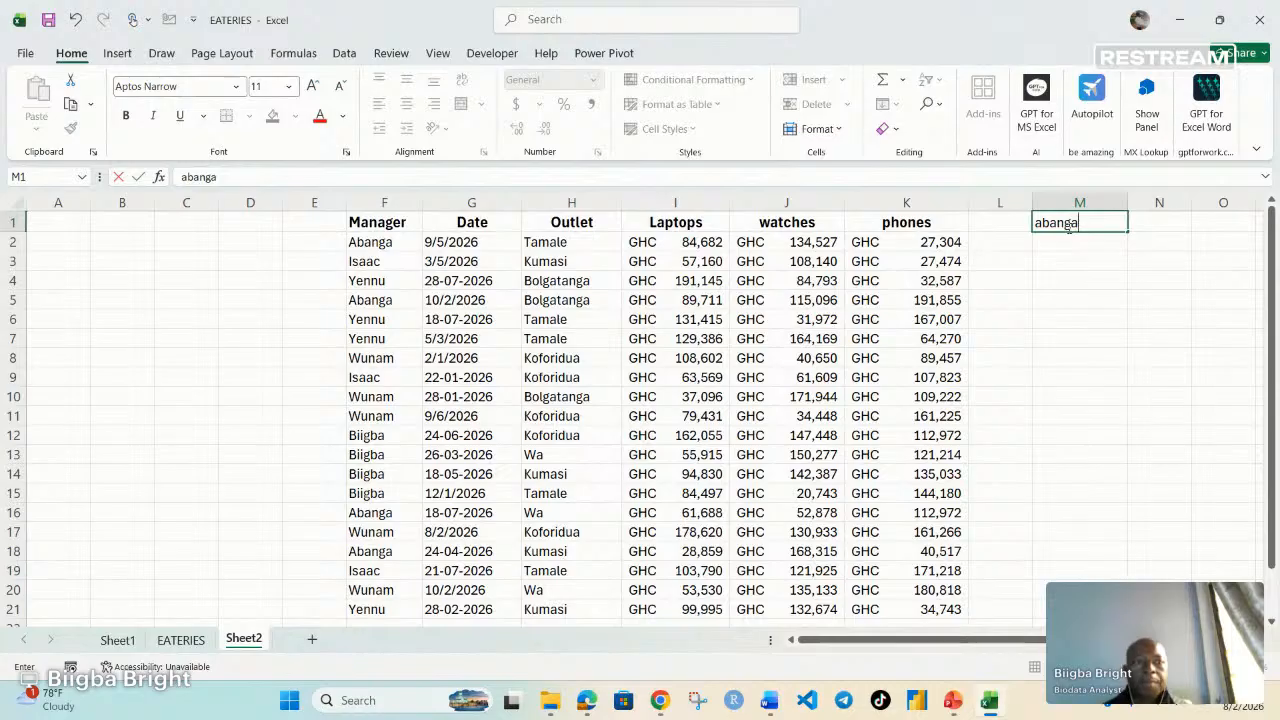
pyautogui.click(1105, 311)
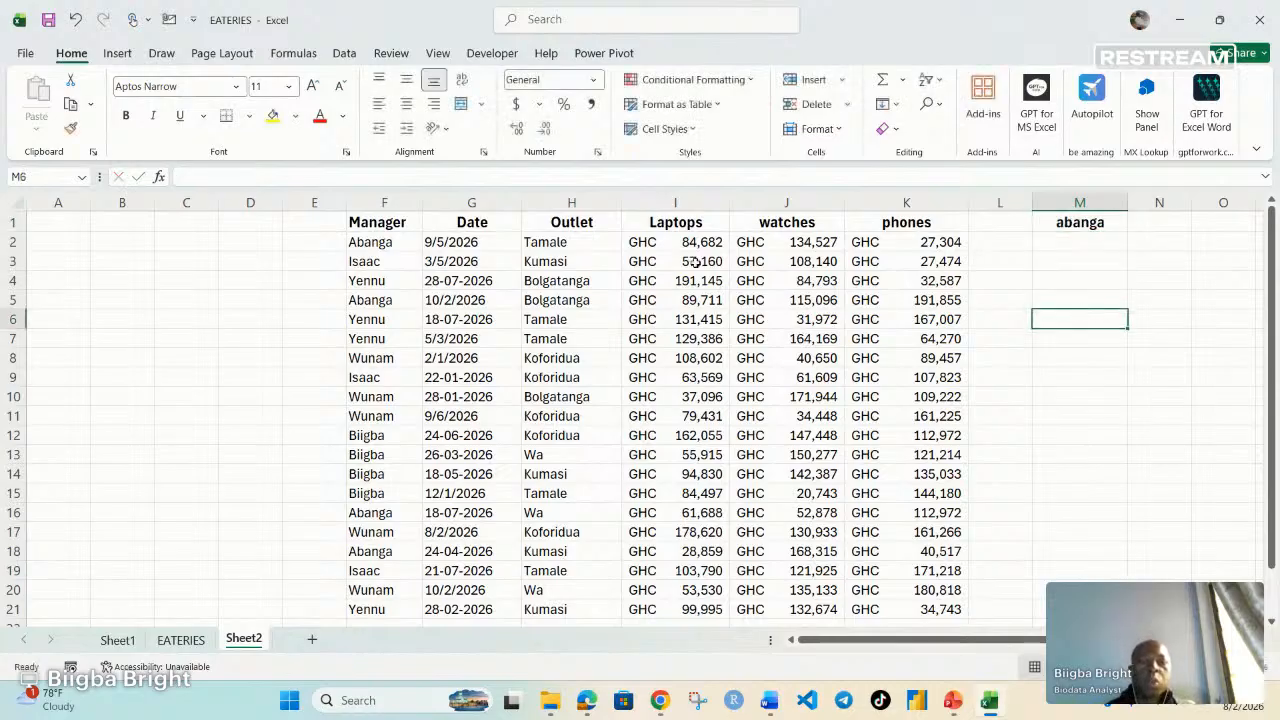
# Step: Set up a formula-based conditional formatting rule for the table data F2:K21 with the formula =$F2=$M$1
pyautogui.moveTo(368, 243); pyautogui.dragTo(928, 607)
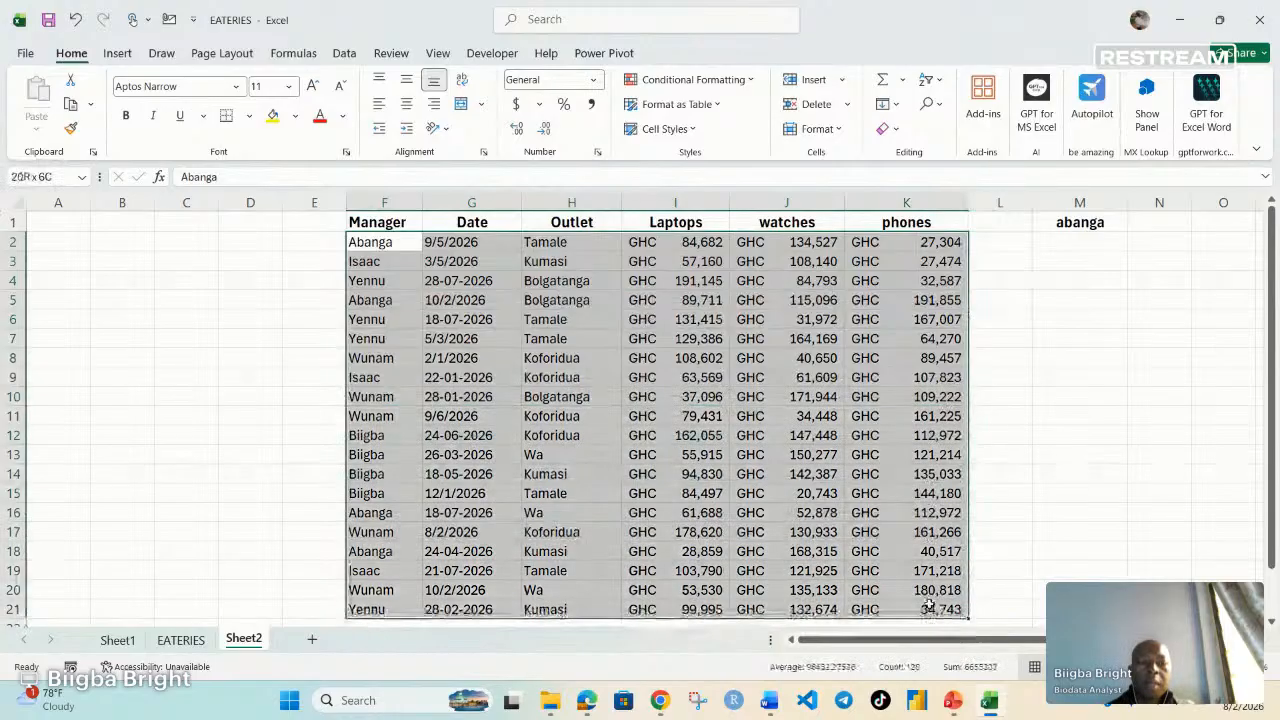
pyautogui.click(693, 79)
pyautogui.moveTo(716, 111)
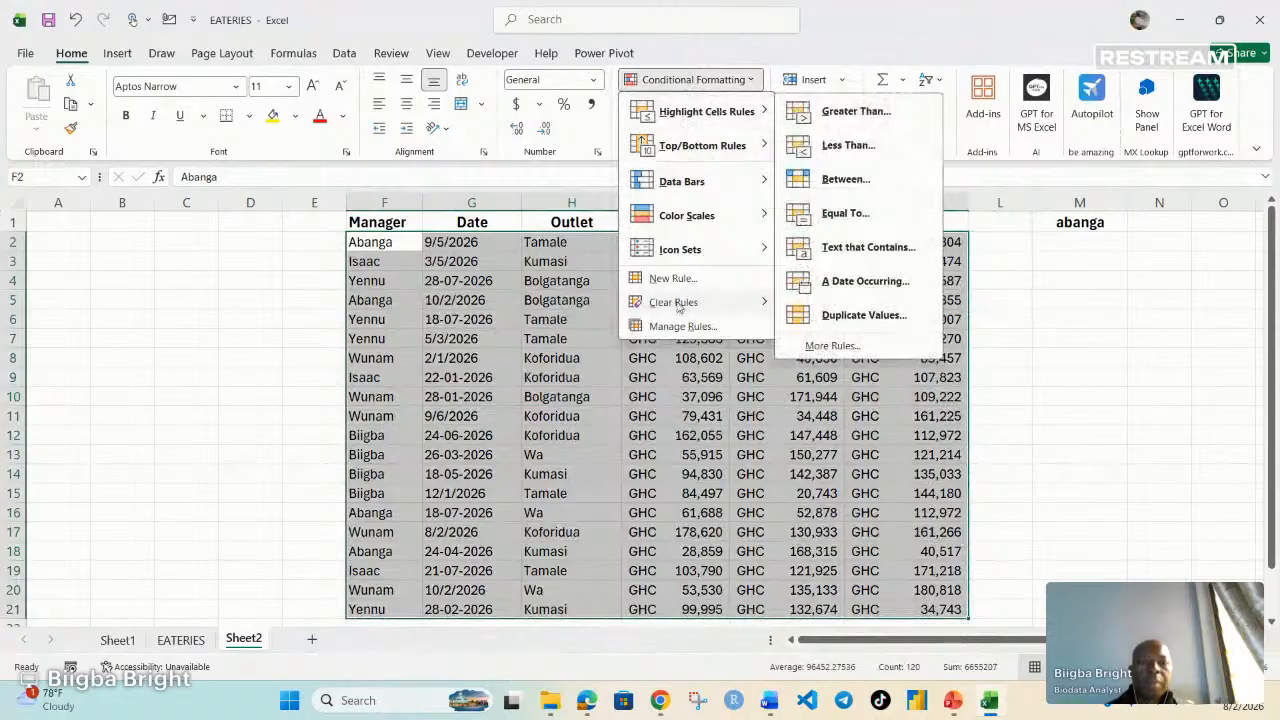
pyautogui.click(674, 279)
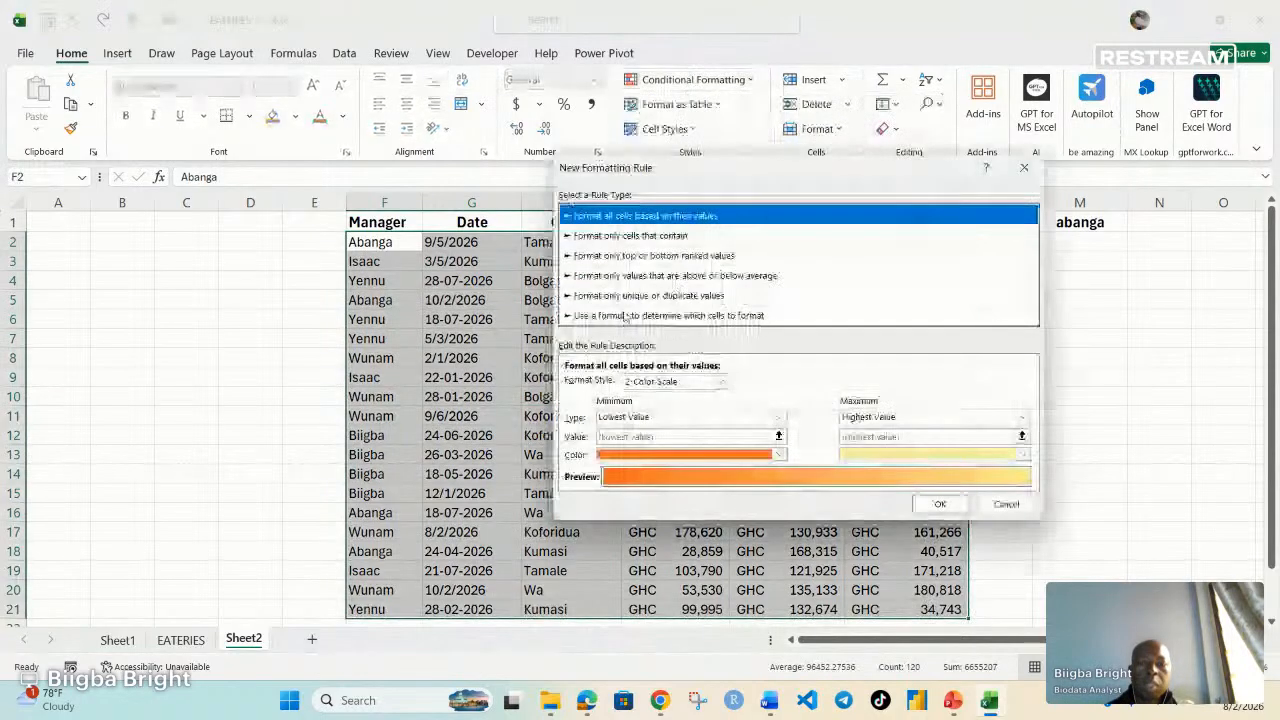
pyautogui.click(632, 316)
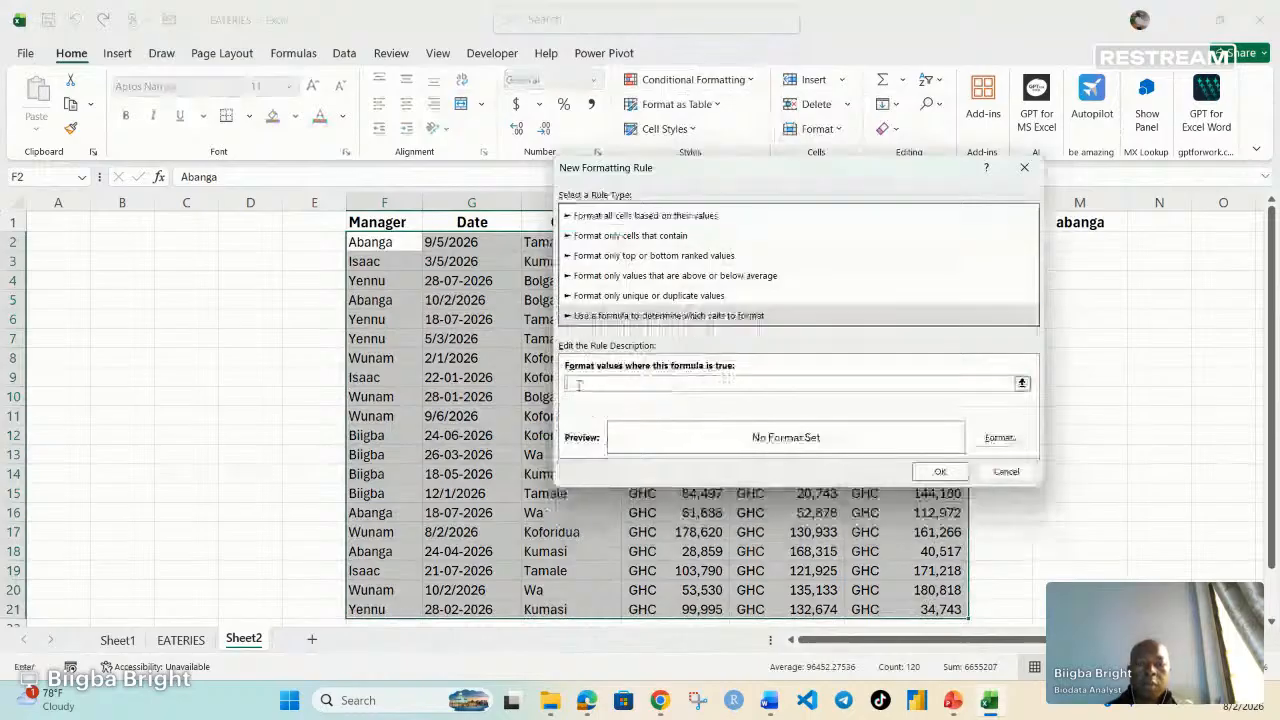
pyautogui.moveTo(712, 173); pyautogui.dragTo(570, 357)
pyautogui.click(370, 242)
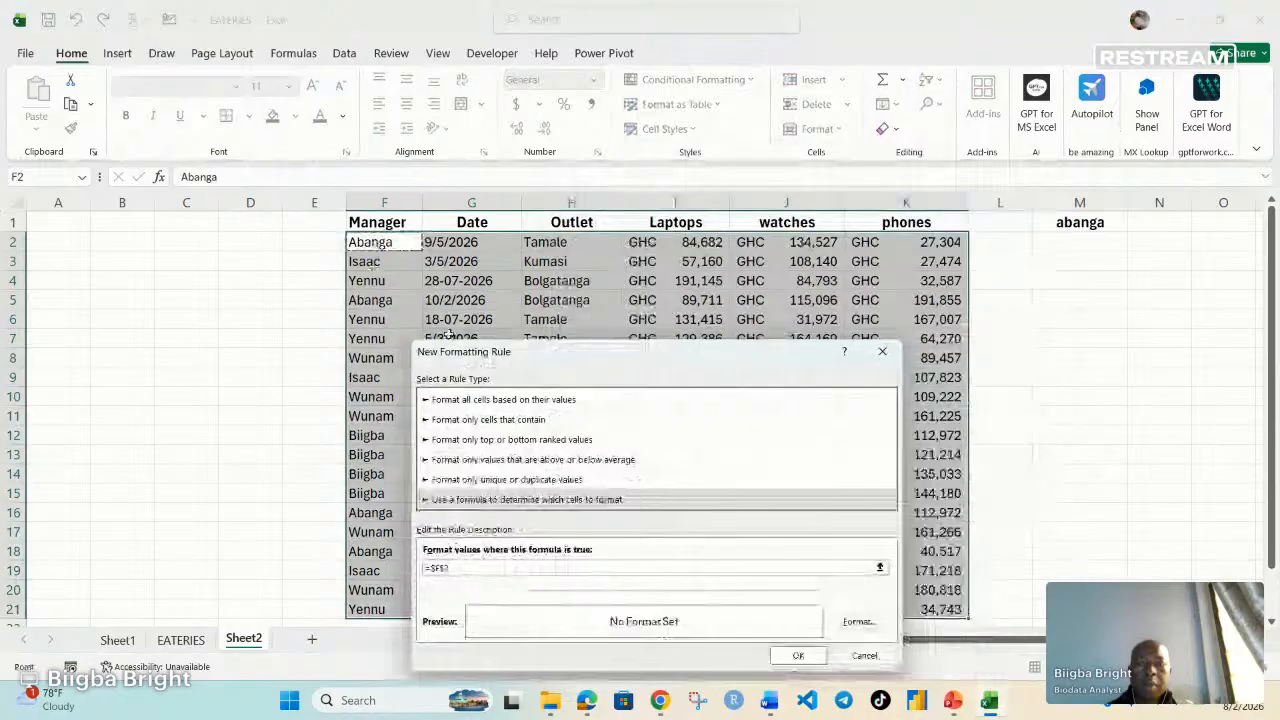
pyautogui.write('=')
pyautogui.click(1058, 231)
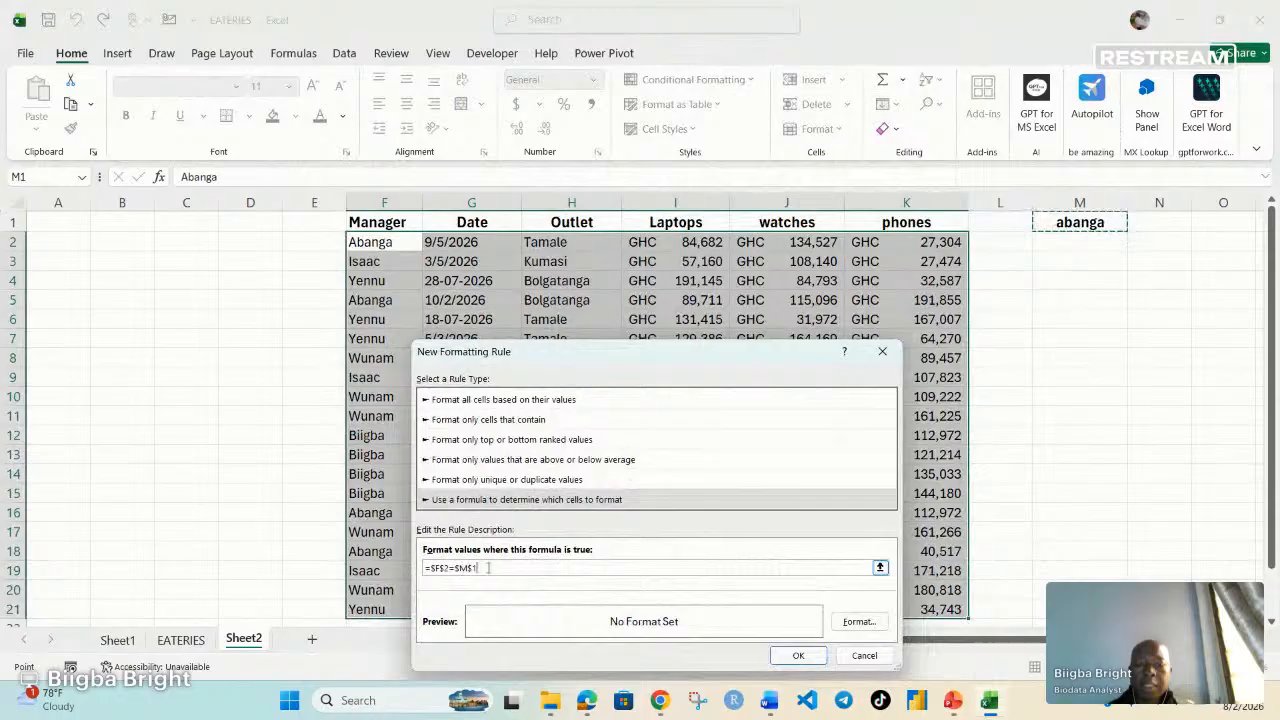
pyautogui.click(446, 569)
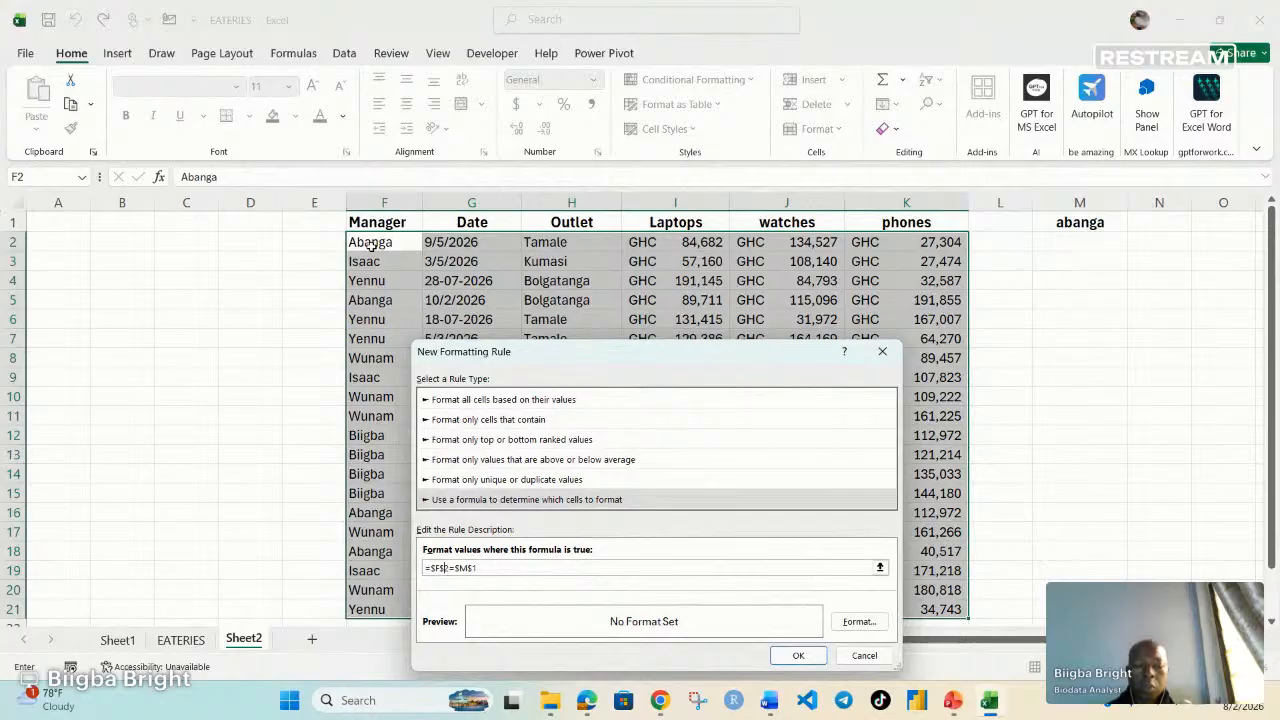
pyautogui.press('BackSpace')
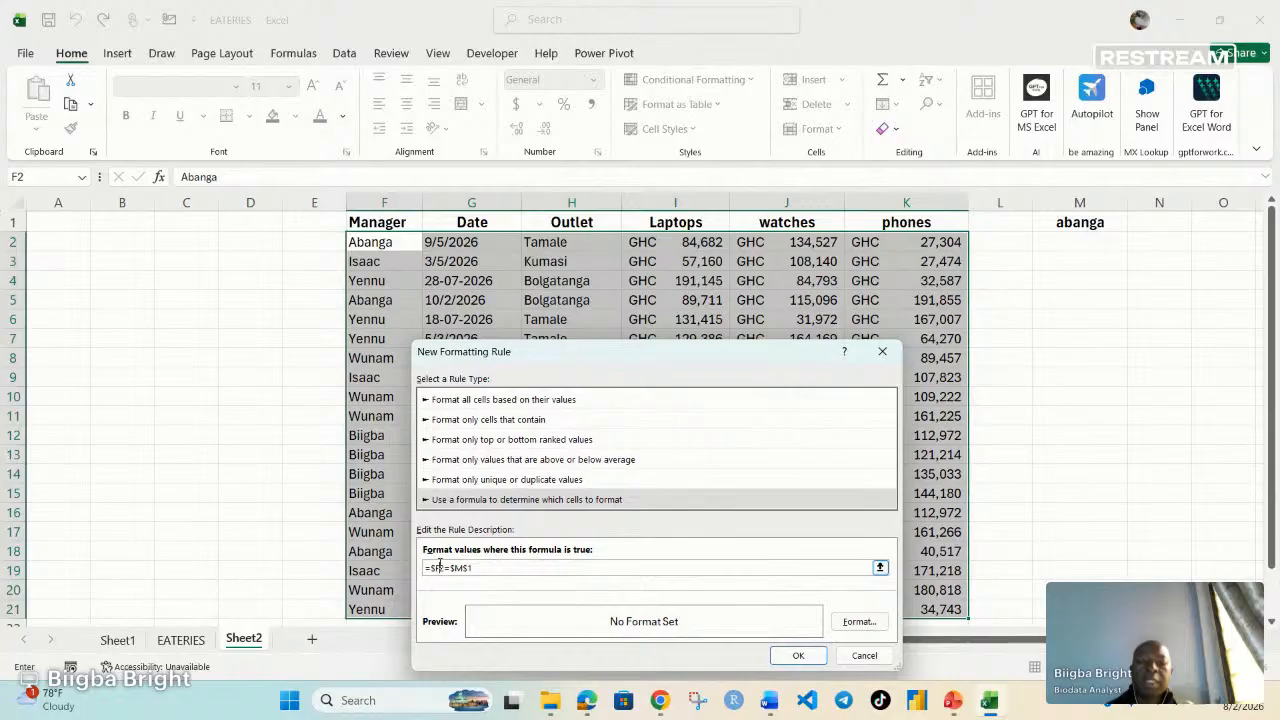
# Step: Give the formula rule a medium green background fill and apply it to the table data
pyautogui.click(855, 622)
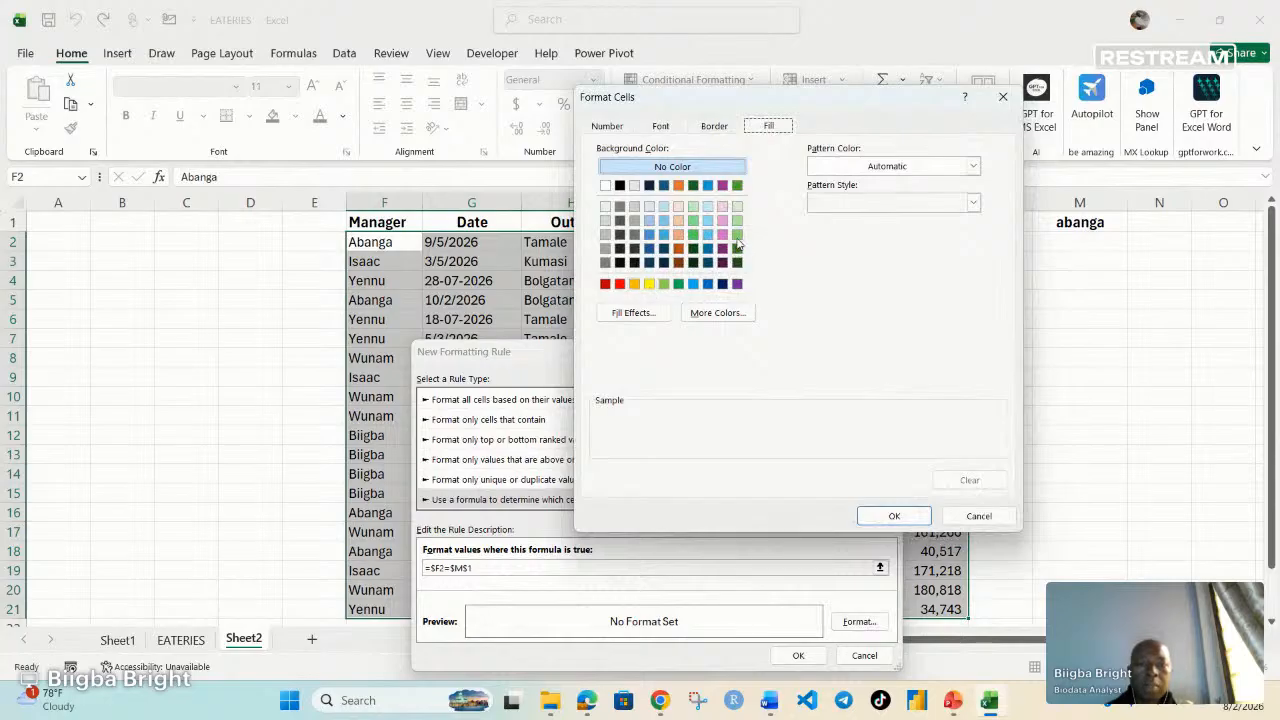
pyautogui.click(693, 234)
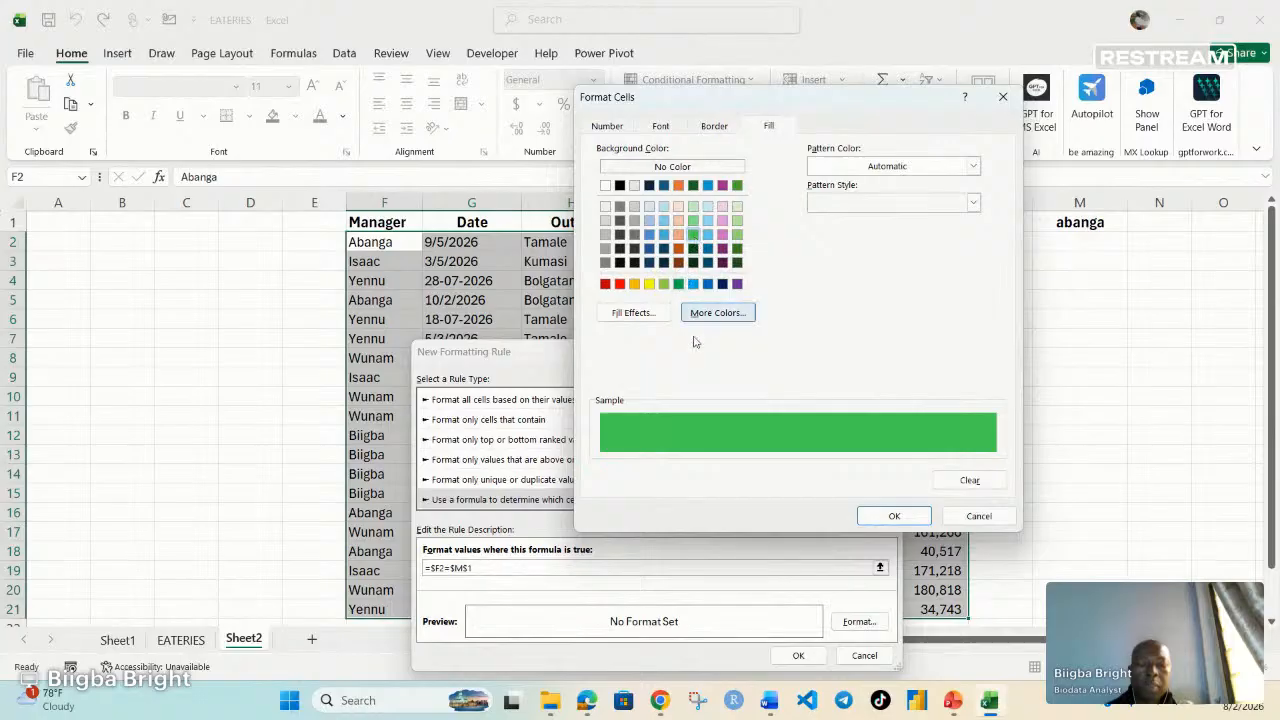
pyautogui.click(894, 515)
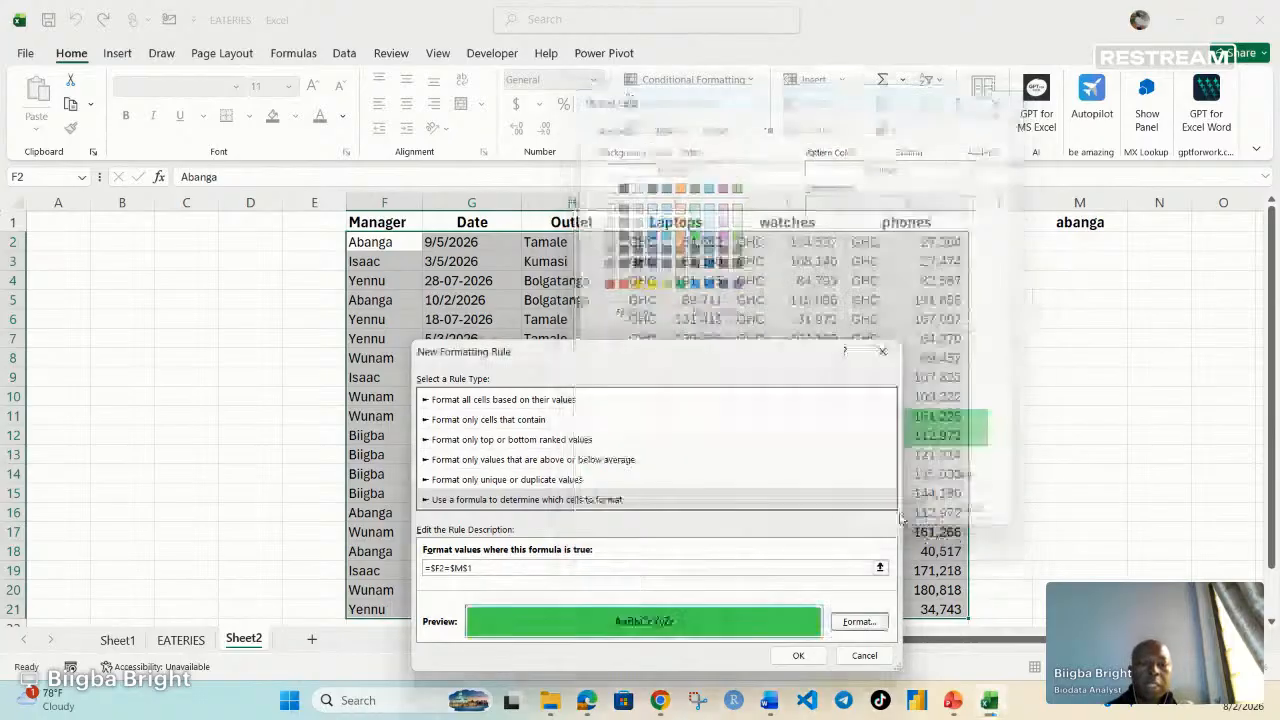
pyautogui.click(798, 655)
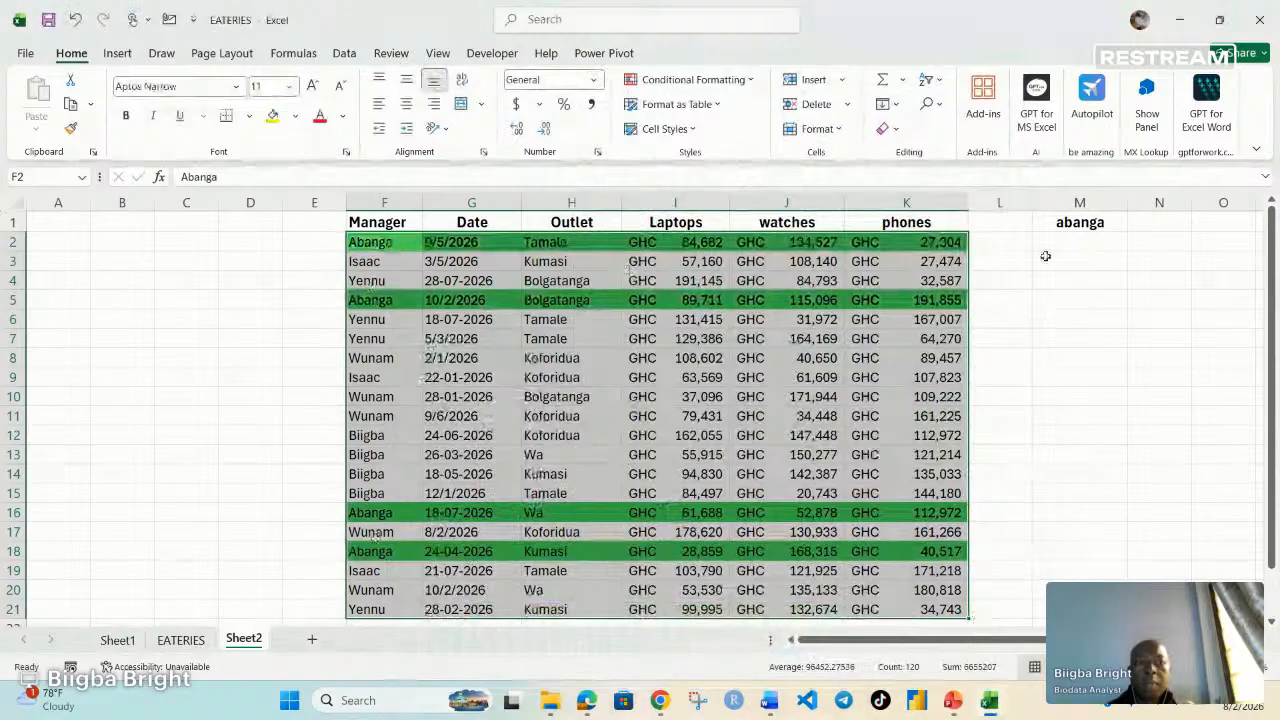
# Step: Replace the lookup name in M1 with the manager's name from F4 and reselect the cell
pyautogui.click(1075, 222)
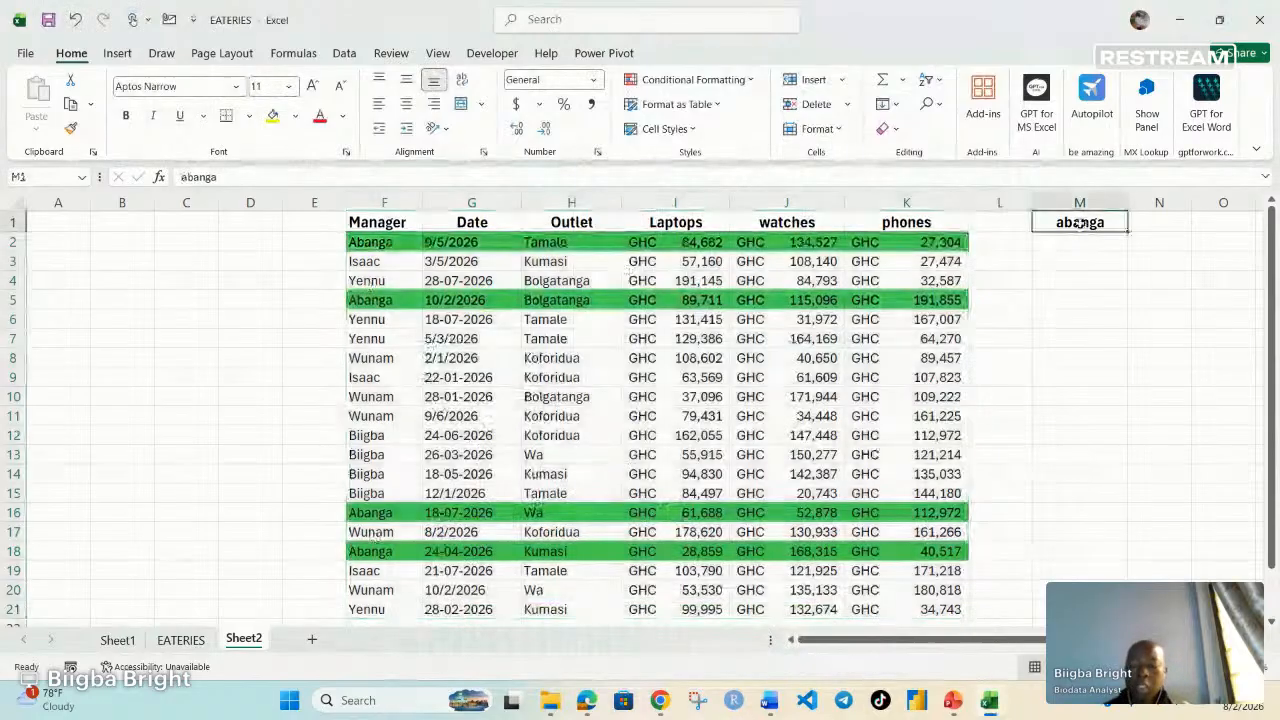
pyautogui.write('Ye')
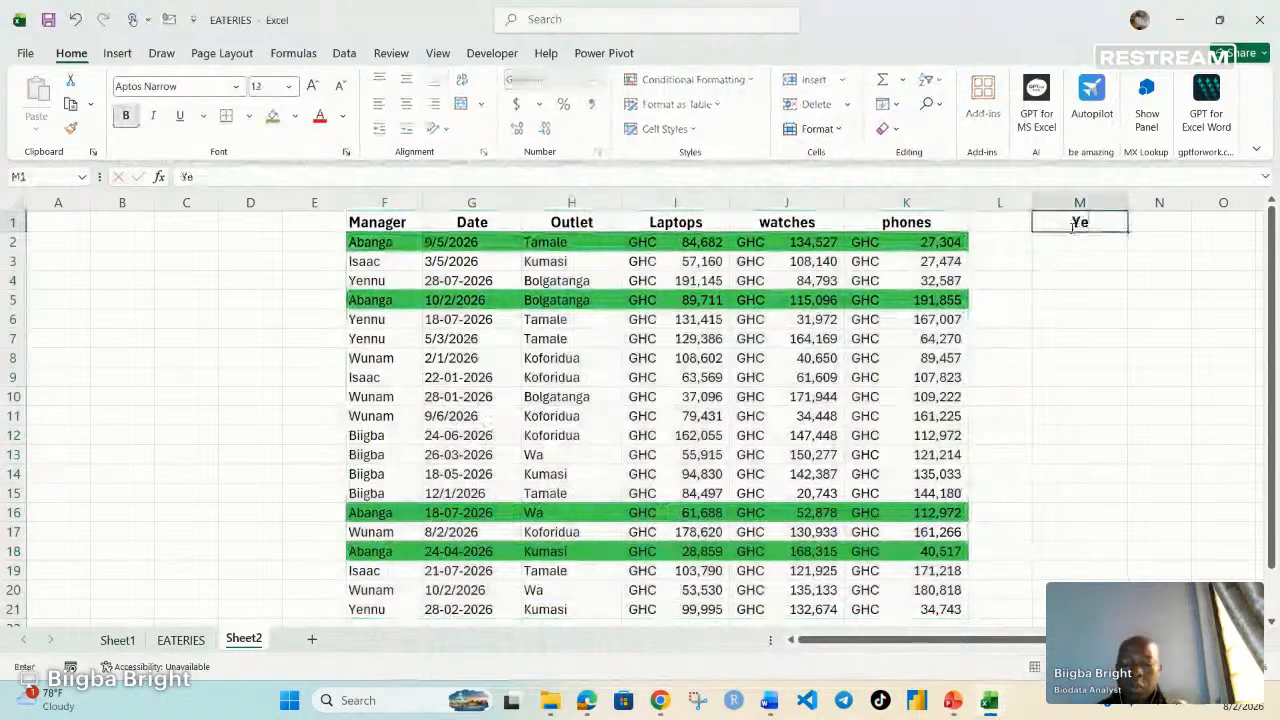
pyautogui.write('nnu')
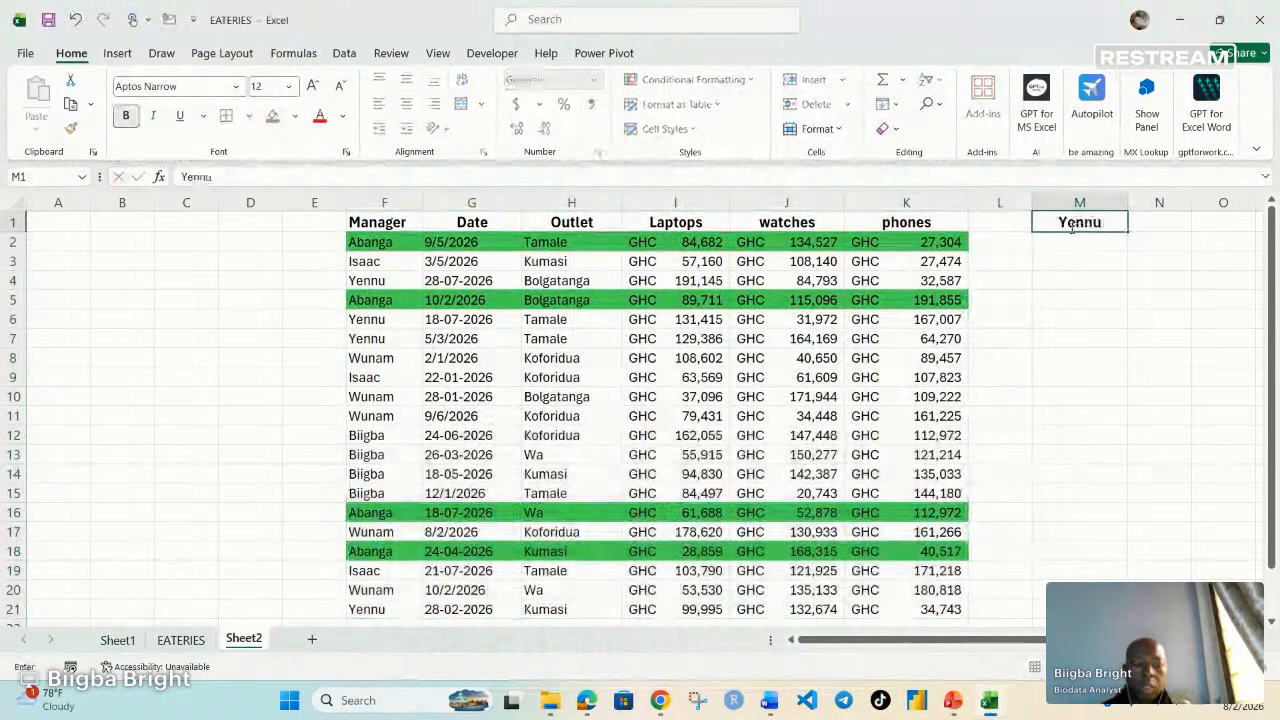
pyautogui.press('Return')
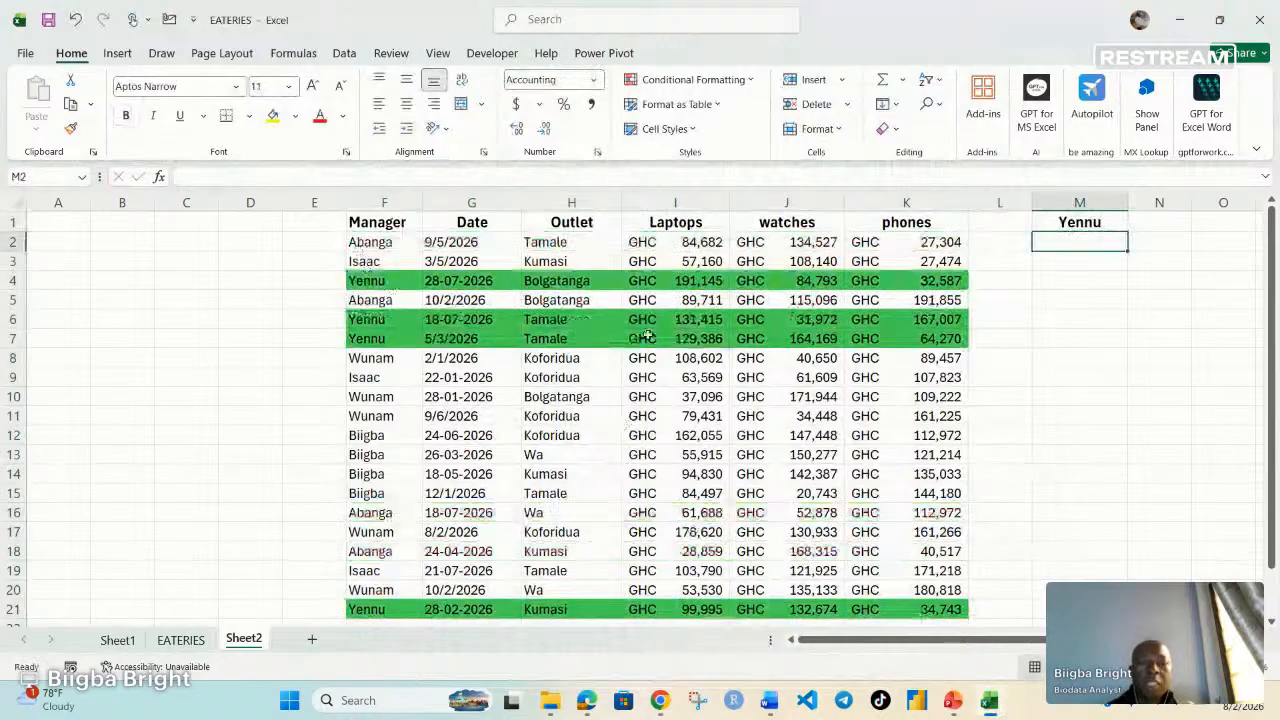
pyautogui.click(1042, 218)
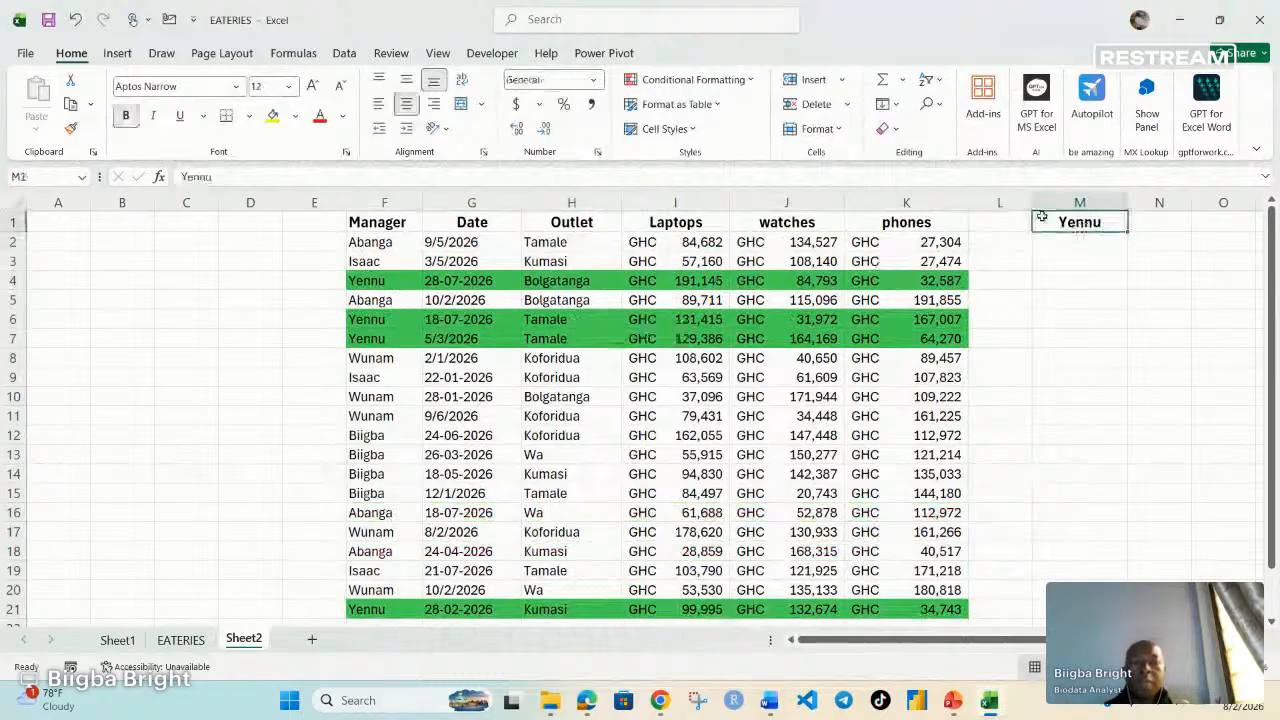
# Step: Fill the lookup cell M1 with yellow and replace its name with the manager's name from F12
pyautogui.click(272, 116)
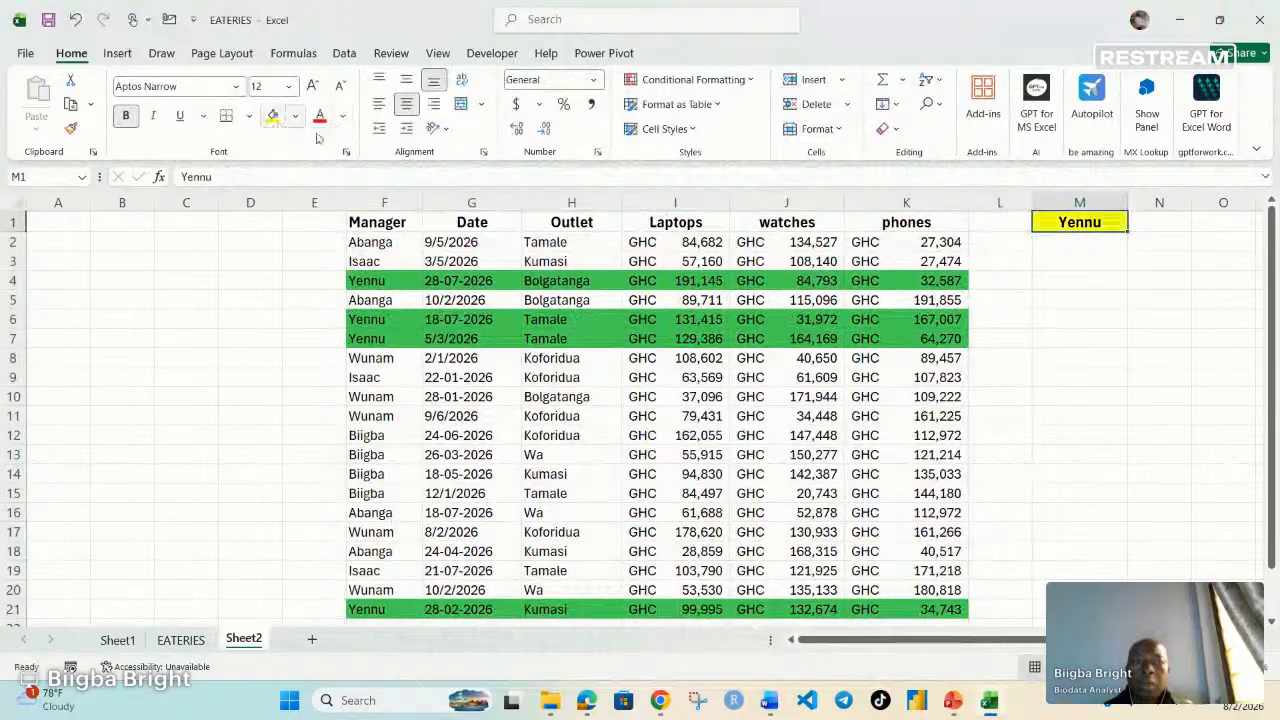
pyautogui.doubleClick(1085, 222)
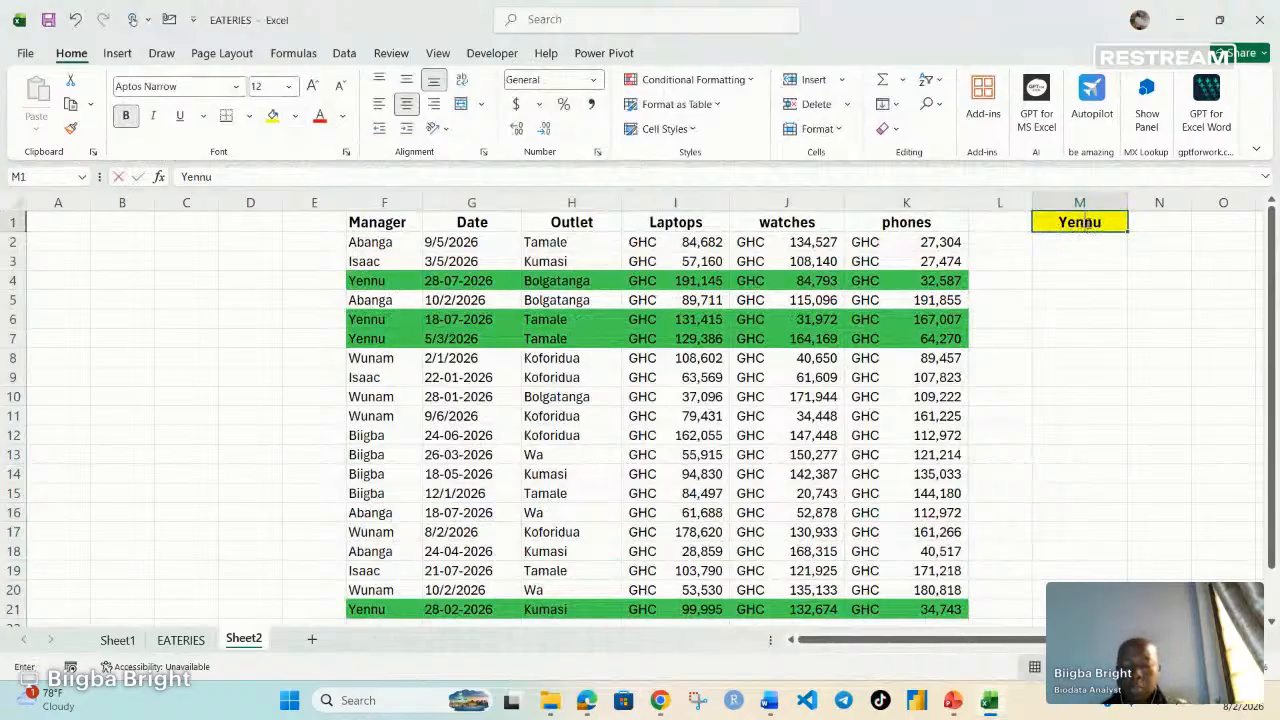
pyautogui.write('Biigba')
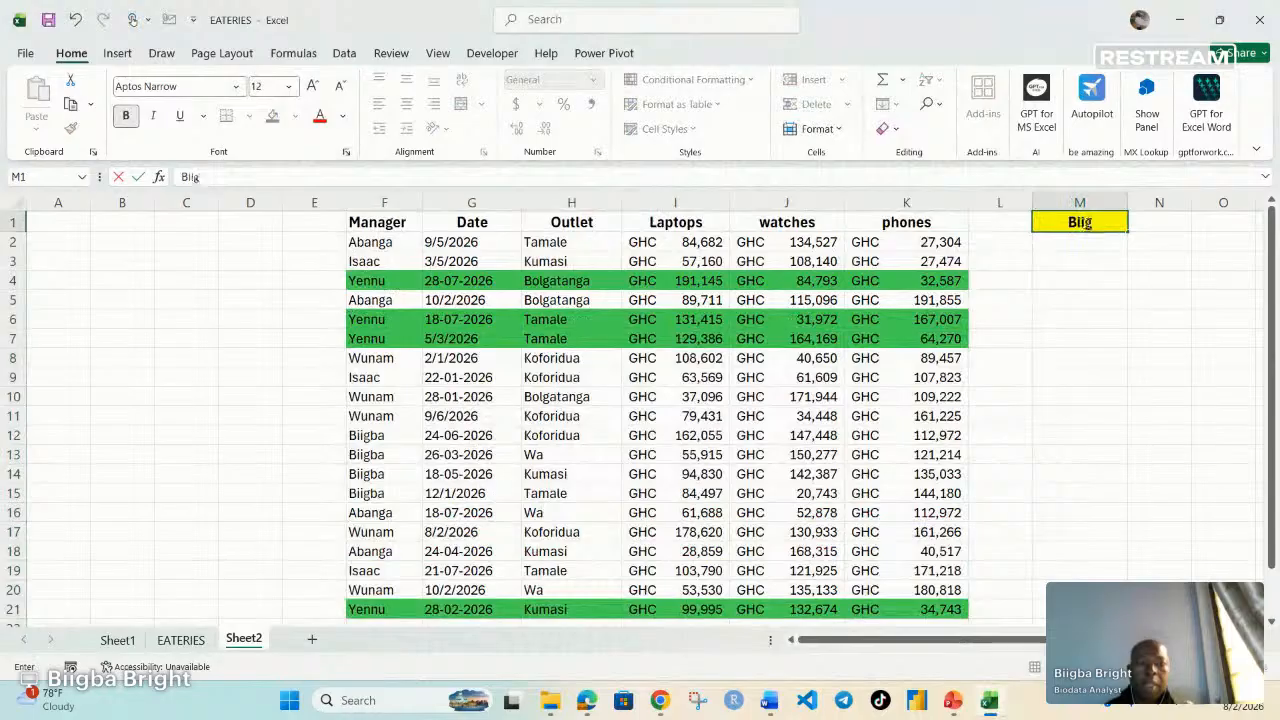
pyautogui.press('Escape')
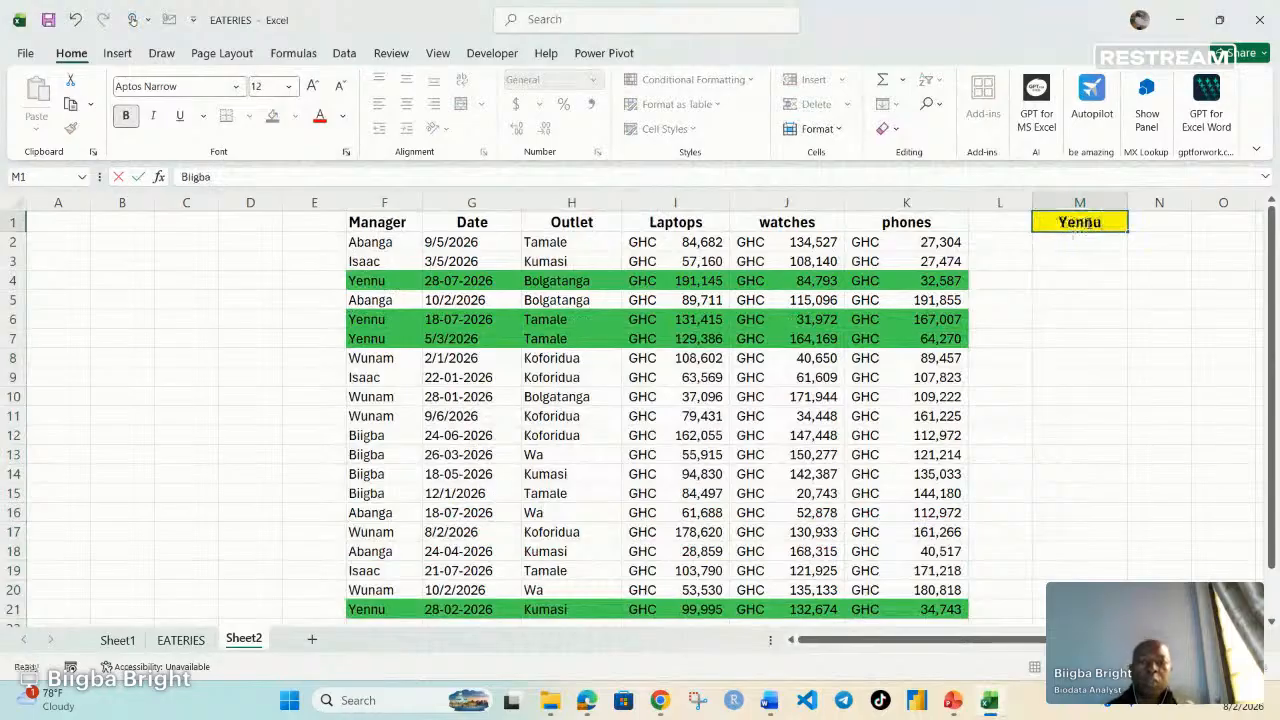
pyautogui.press('Return')
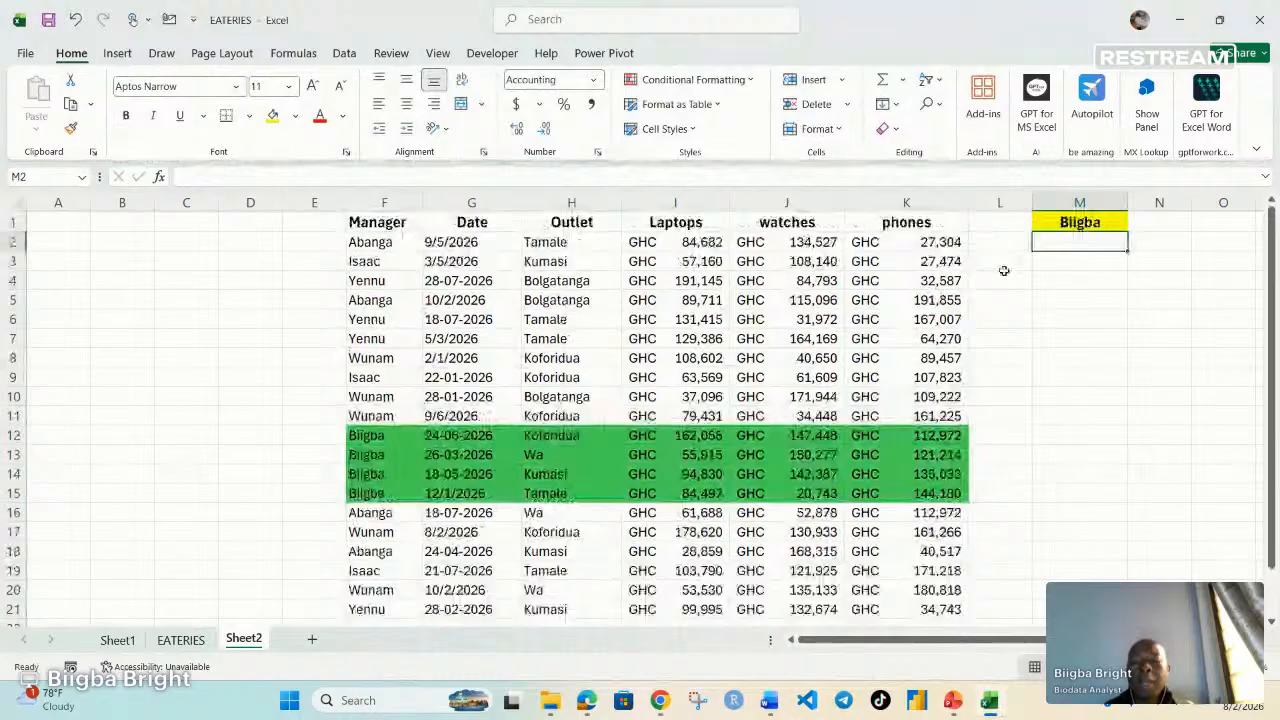
pyautogui.click(1079, 224)
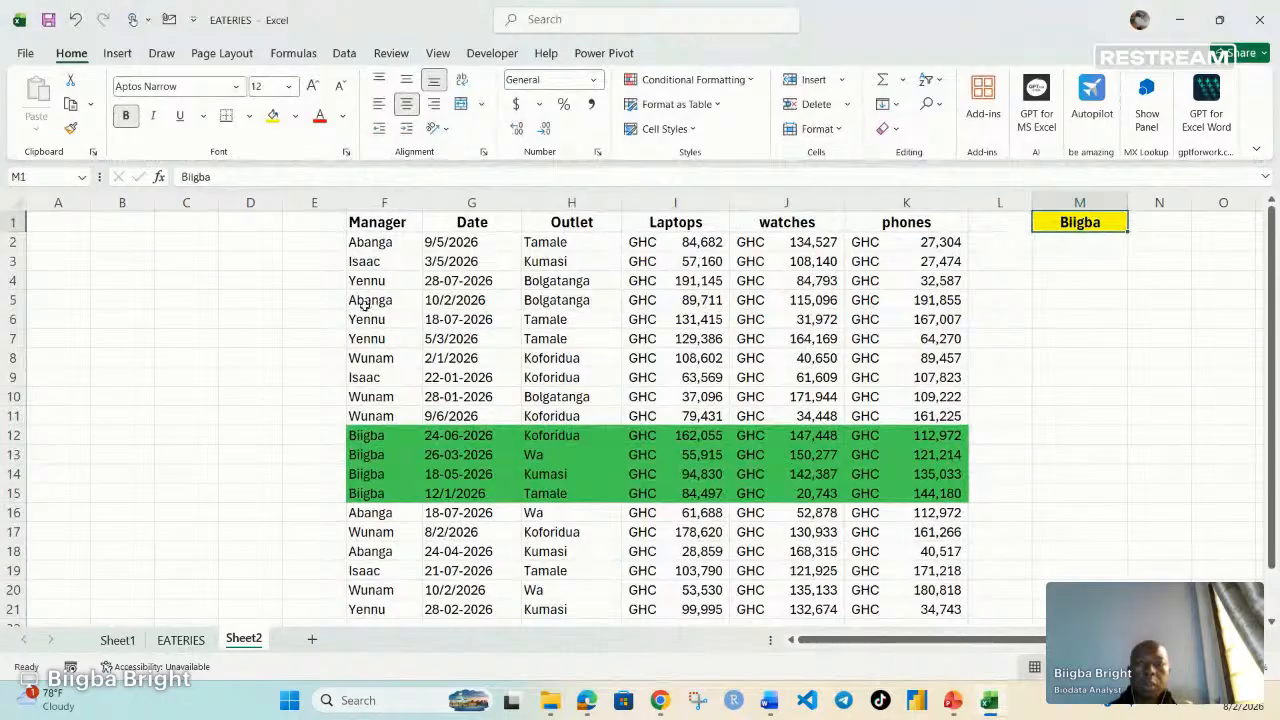
# Step: Clear the conditional formatting rules from the table data F2:K21
pyautogui.click(398, 246)
pyautogui.moveTo(398, 246); pyautogui.dragTo(938, 580)
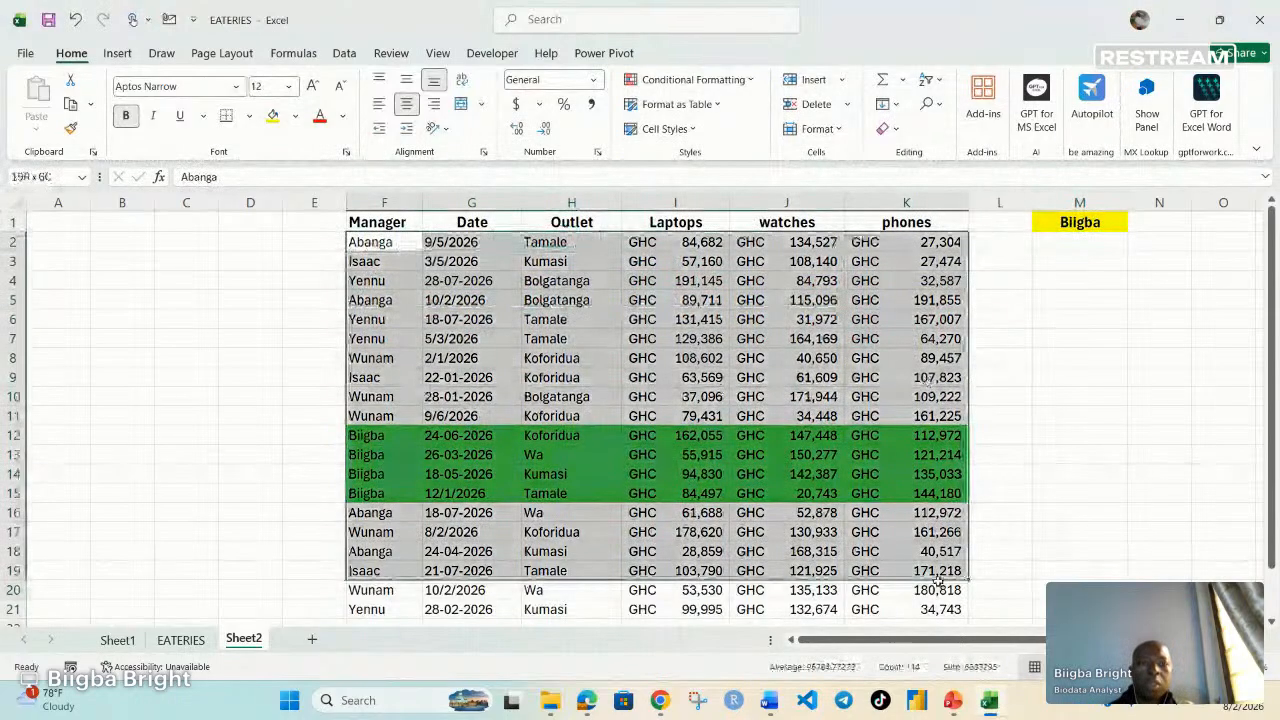
pyautogui.moveTo(938, 580); pyautogui.dragTo(938, 609)
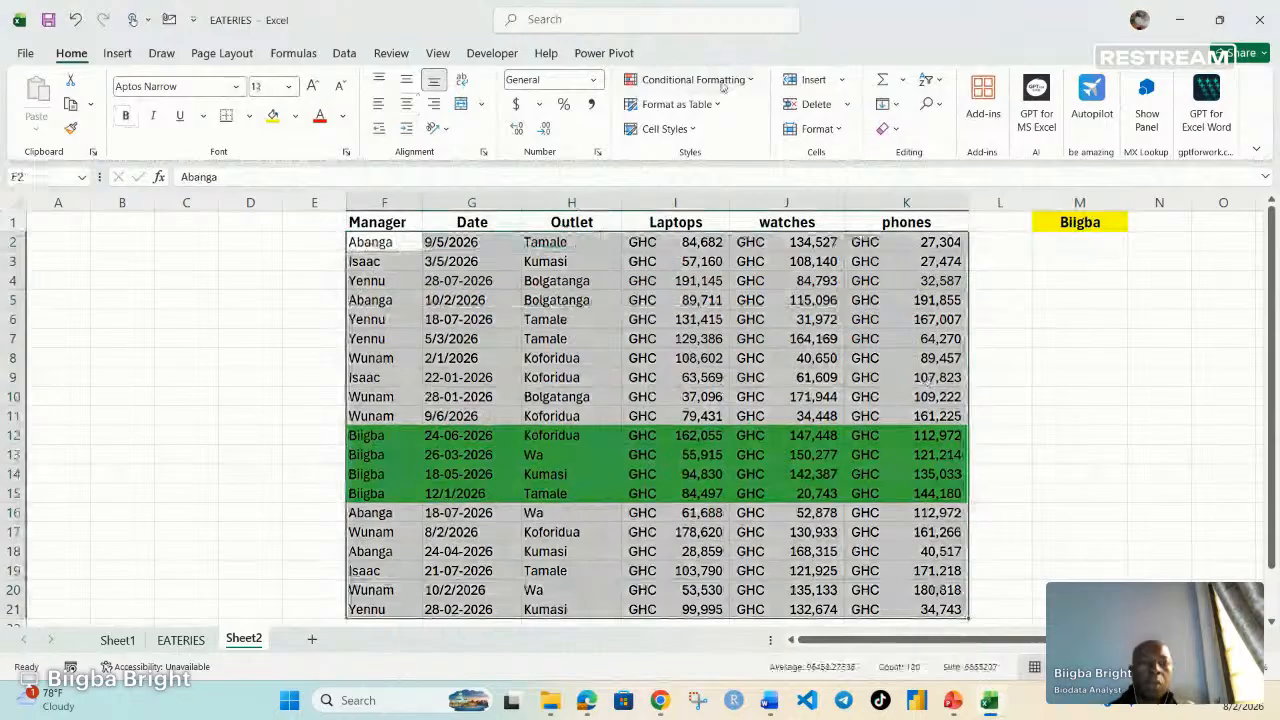
pyautogui.click(723, 85)
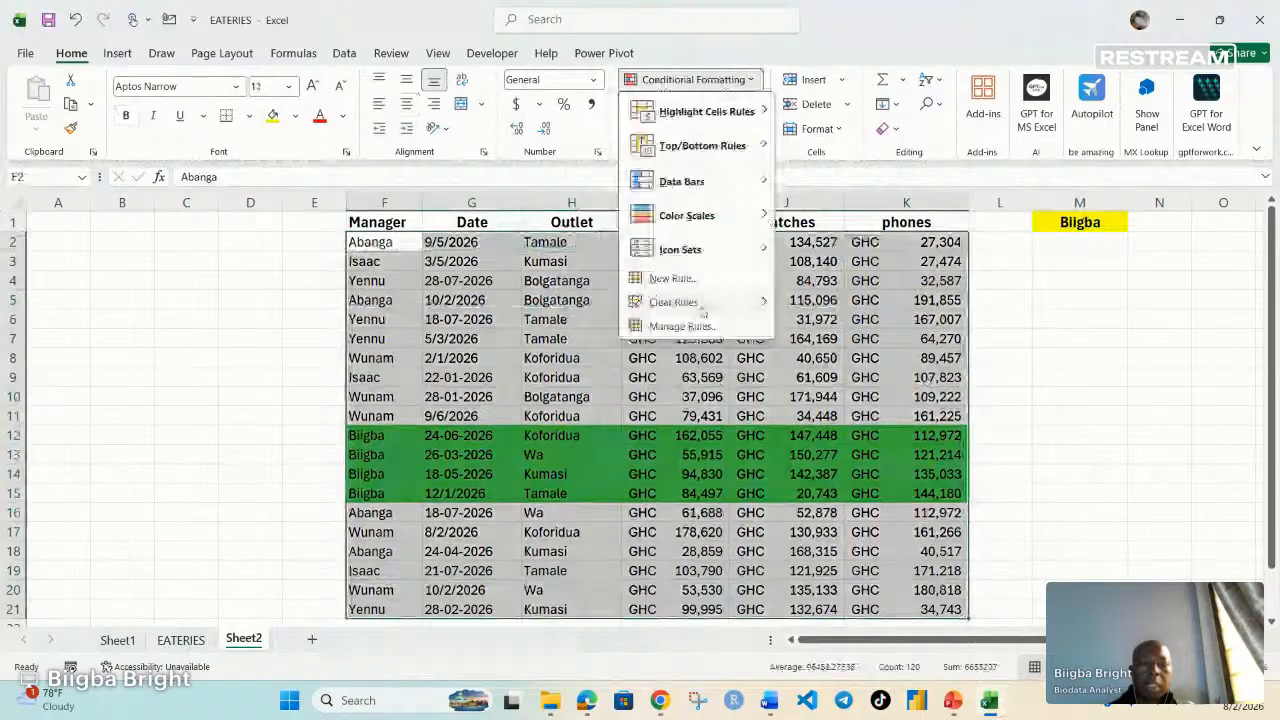
pyautogui.moveTo(704, 305)
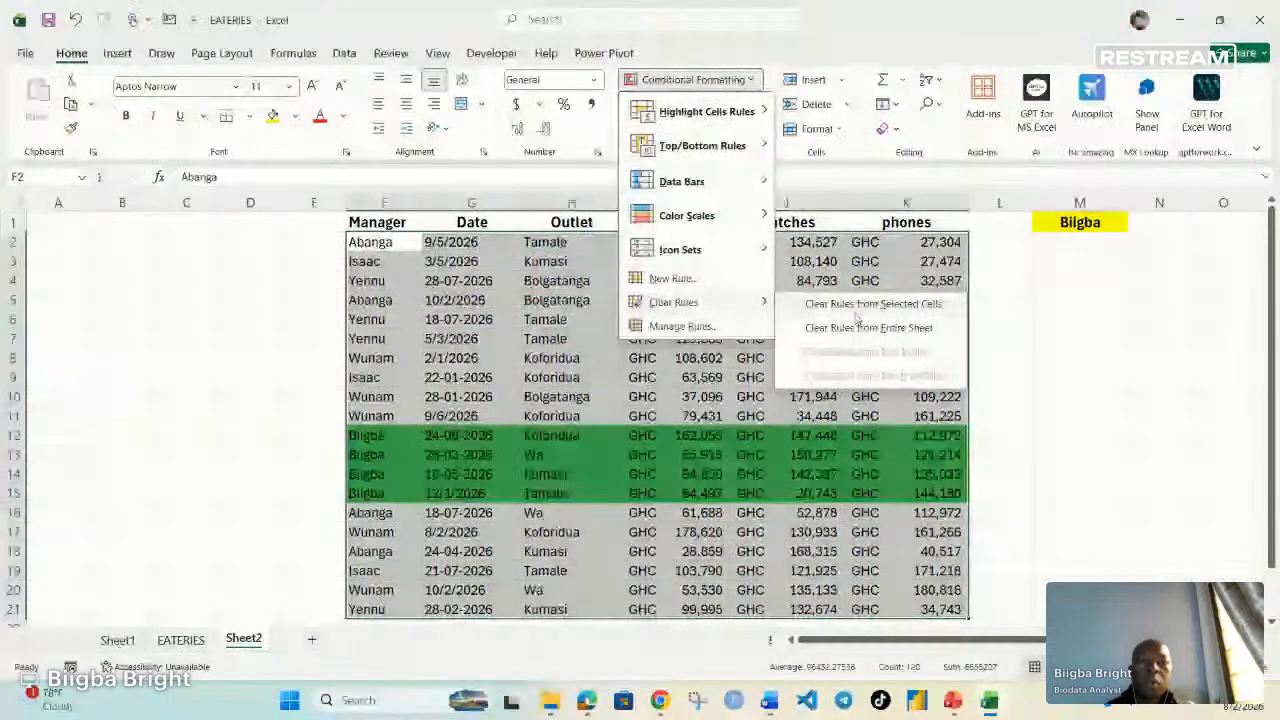
pyautogui.click(858, 306)
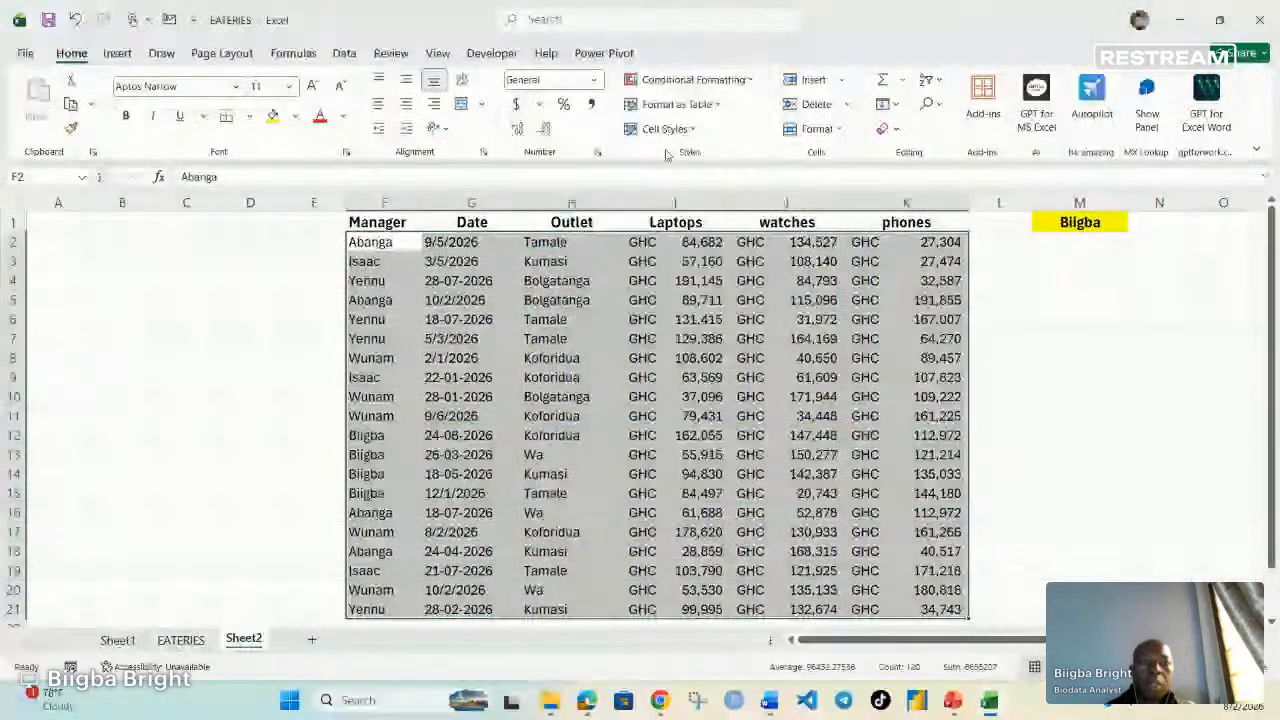
# Step: Highlight the top 5 items in F2:K21 with Light Red Fill with Dark Red Text using a Top 10 Items rule
pyautogui.click(693, 79)
pyautogui.moveTo(710, 111)
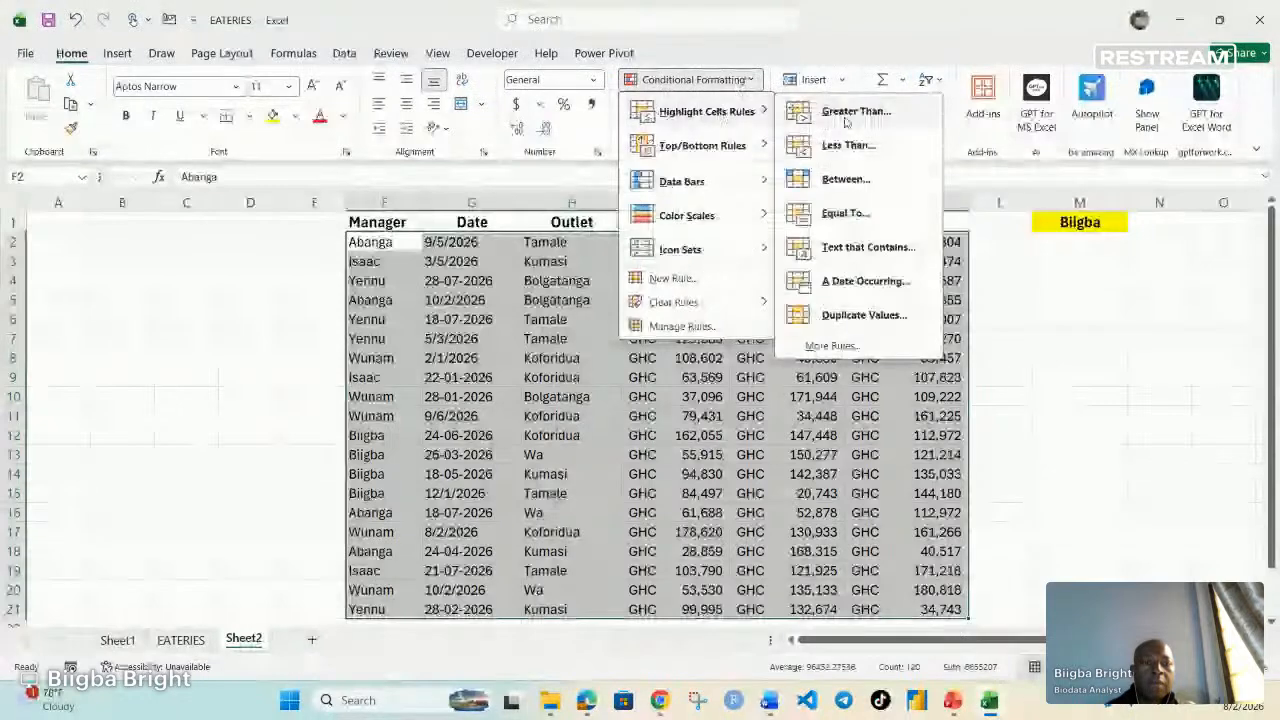
pyautogui.moveTo(700, 147)
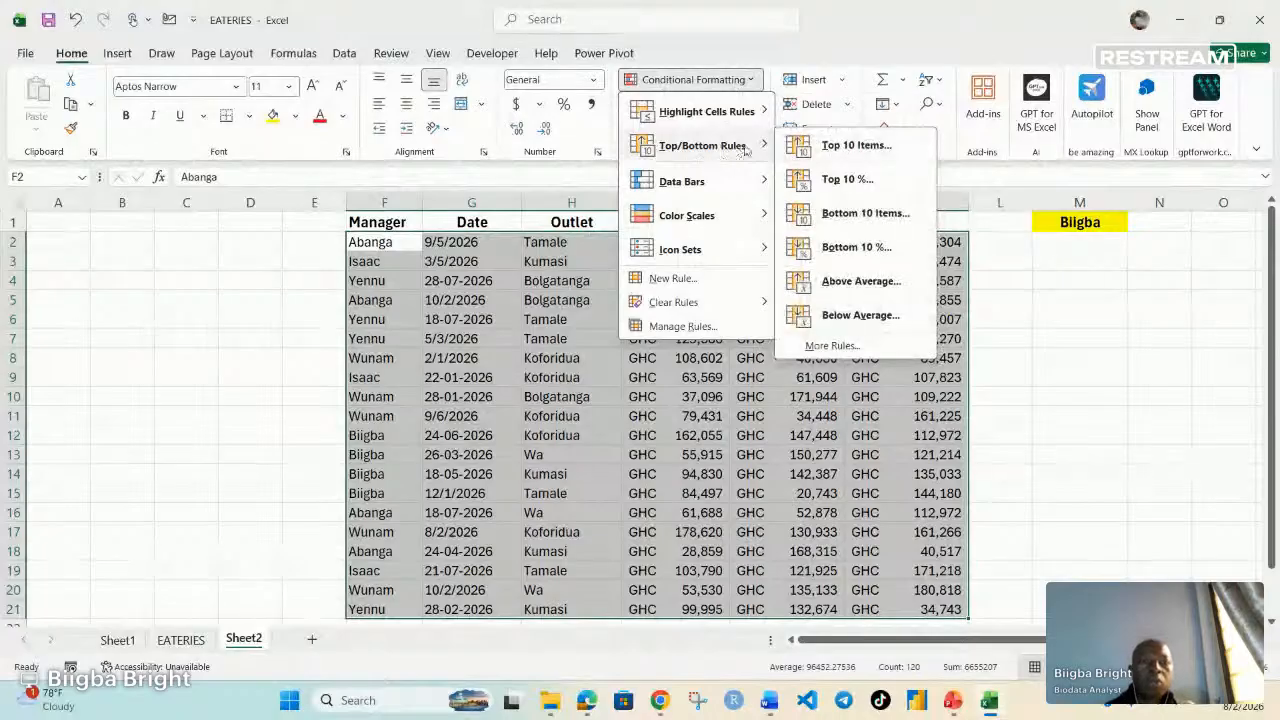
pyautogui.click(831, 149)
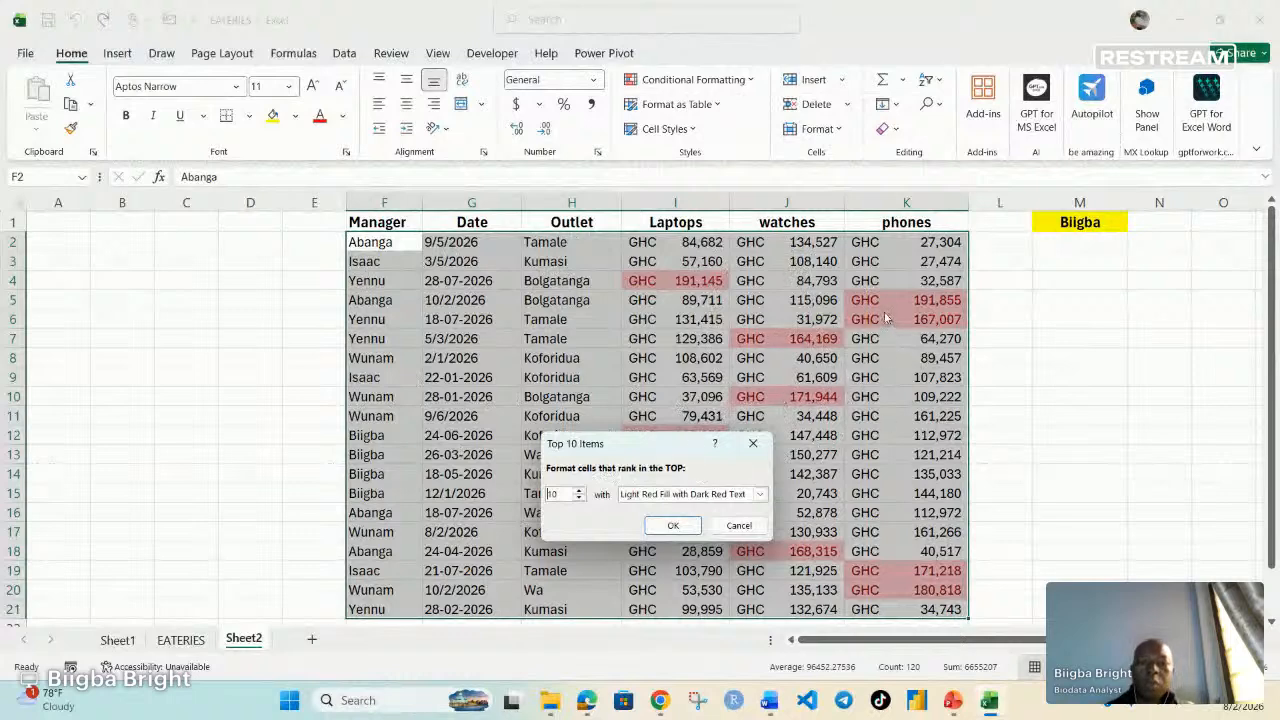
pyautogui.click(578, 490)
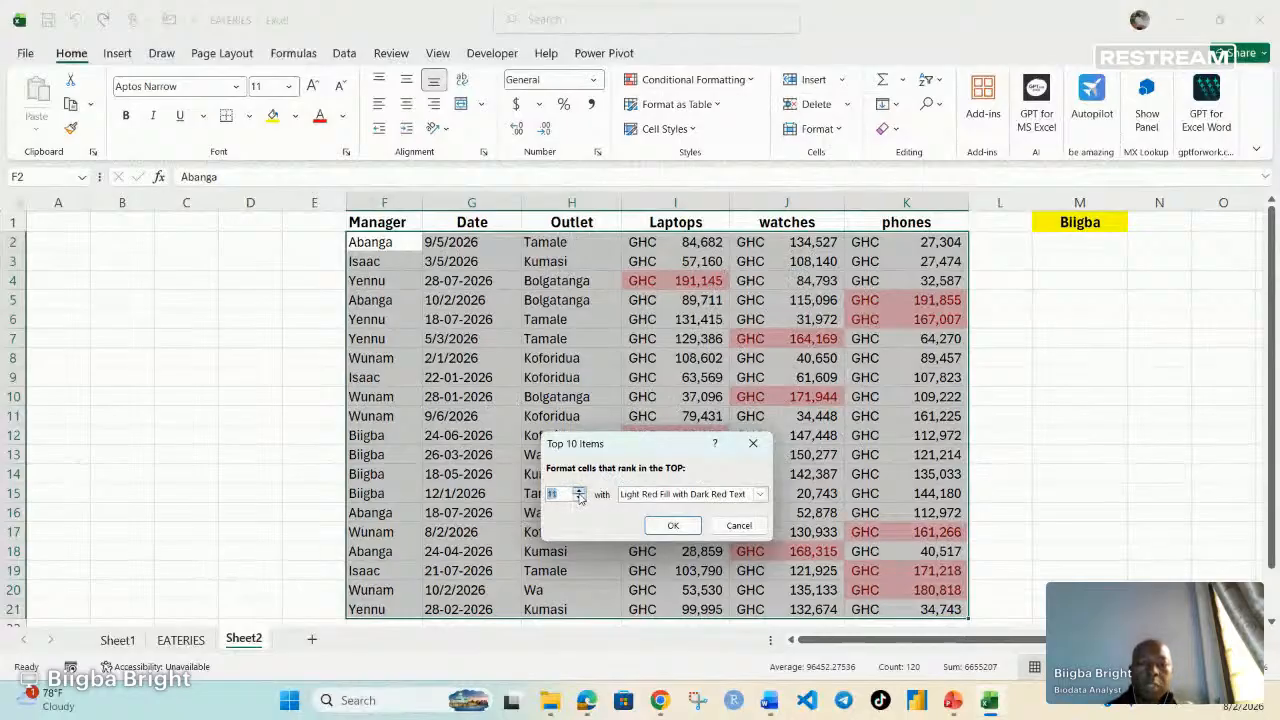
pyautogui.click(579, 498)
pyautogui.click(579, 498)
pyautogui.click(579, 498)
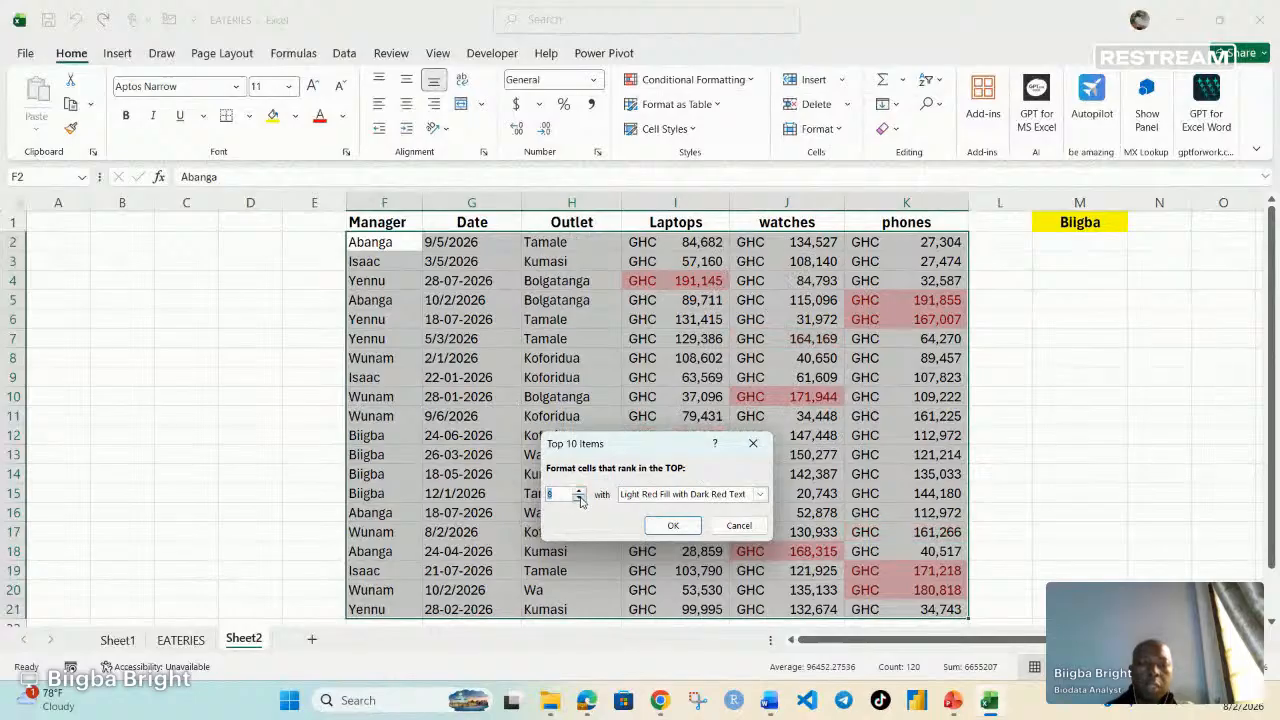
pyautogui.click(579, 498)
pyautogui.click(579, 498)
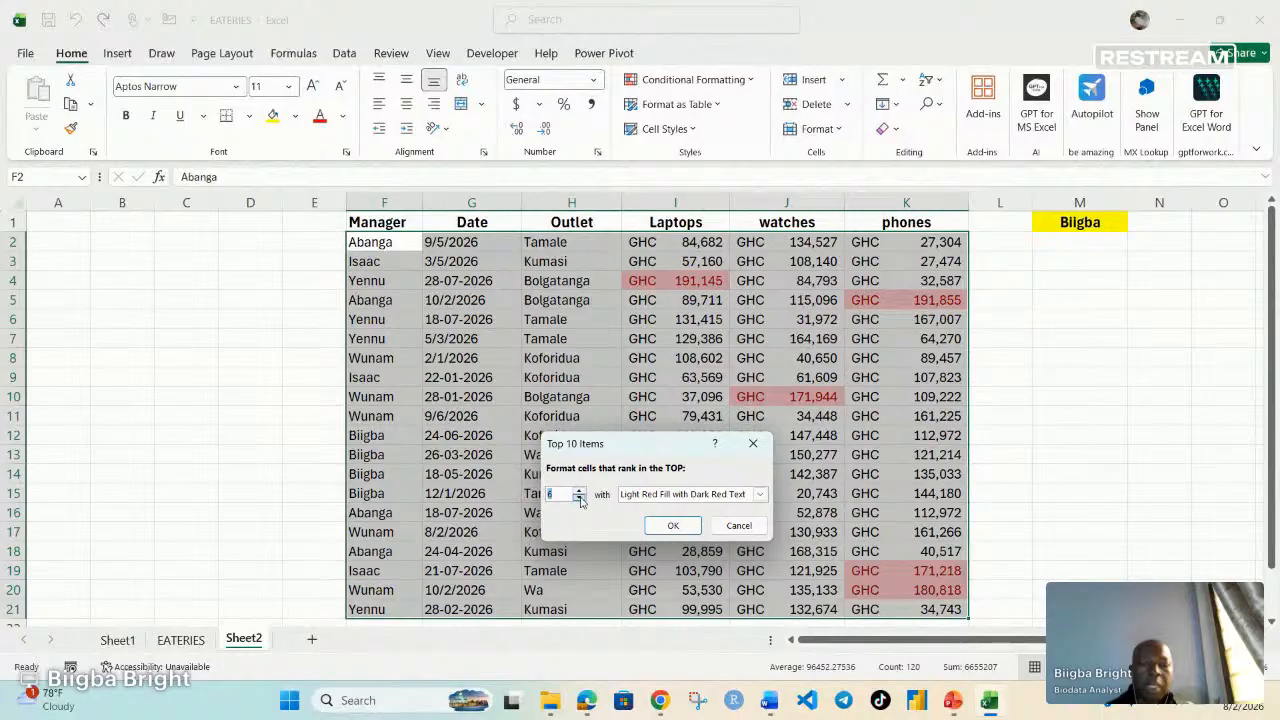
pyautogui.click(579, 498)
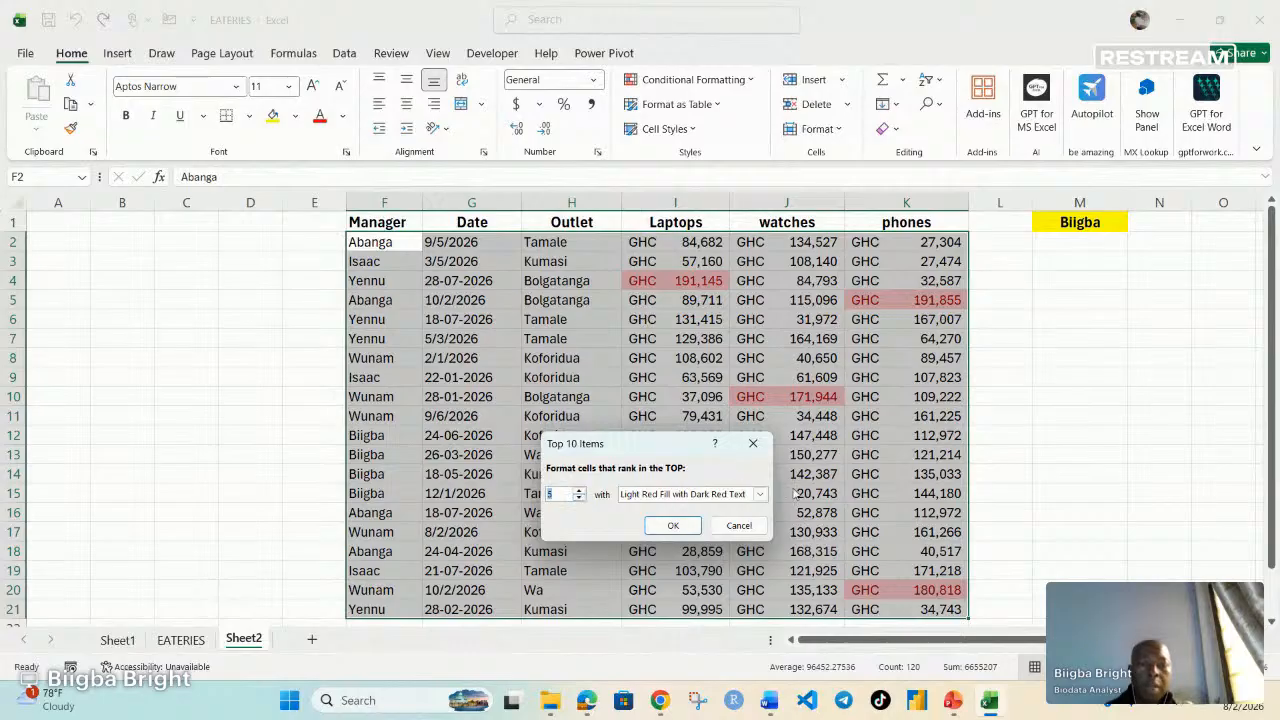
pyautogui.click(673, 525)
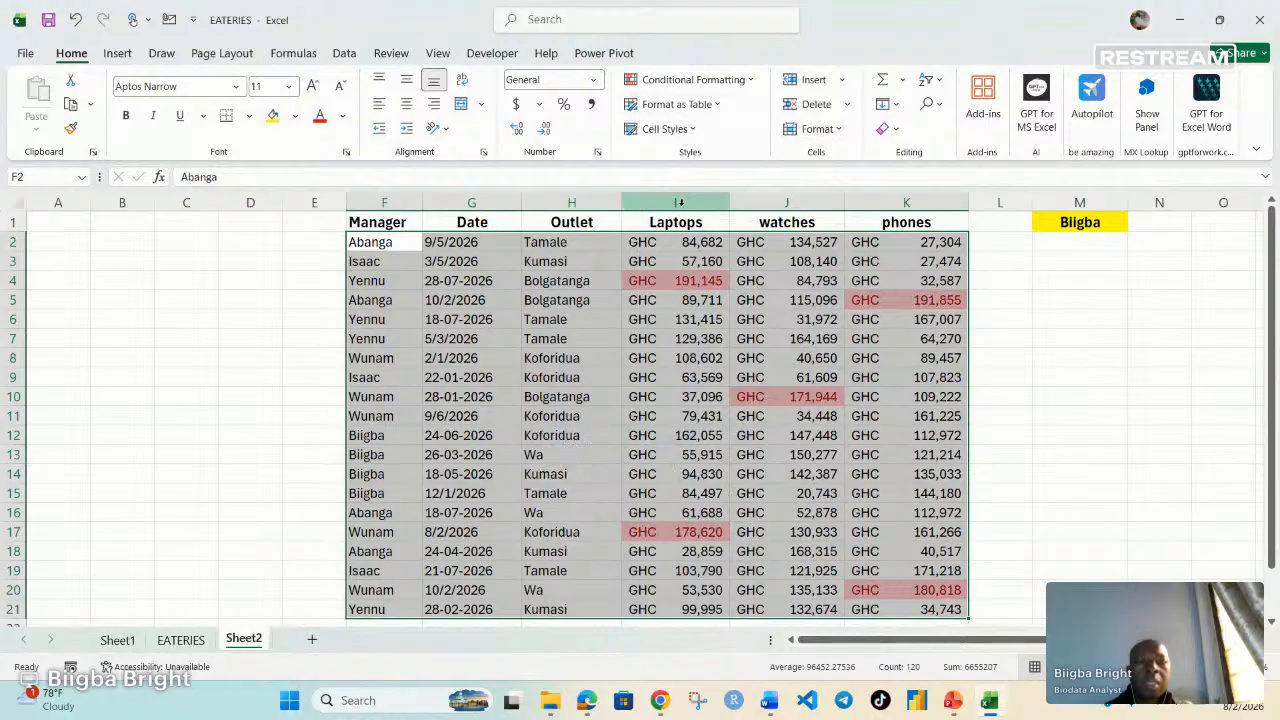
# Step: Highlight the bottom 5 items in F2:K21 with Green Fill with Dark Green Text using a Bottom 10 Items rule
pyautogui.click(692, 82)
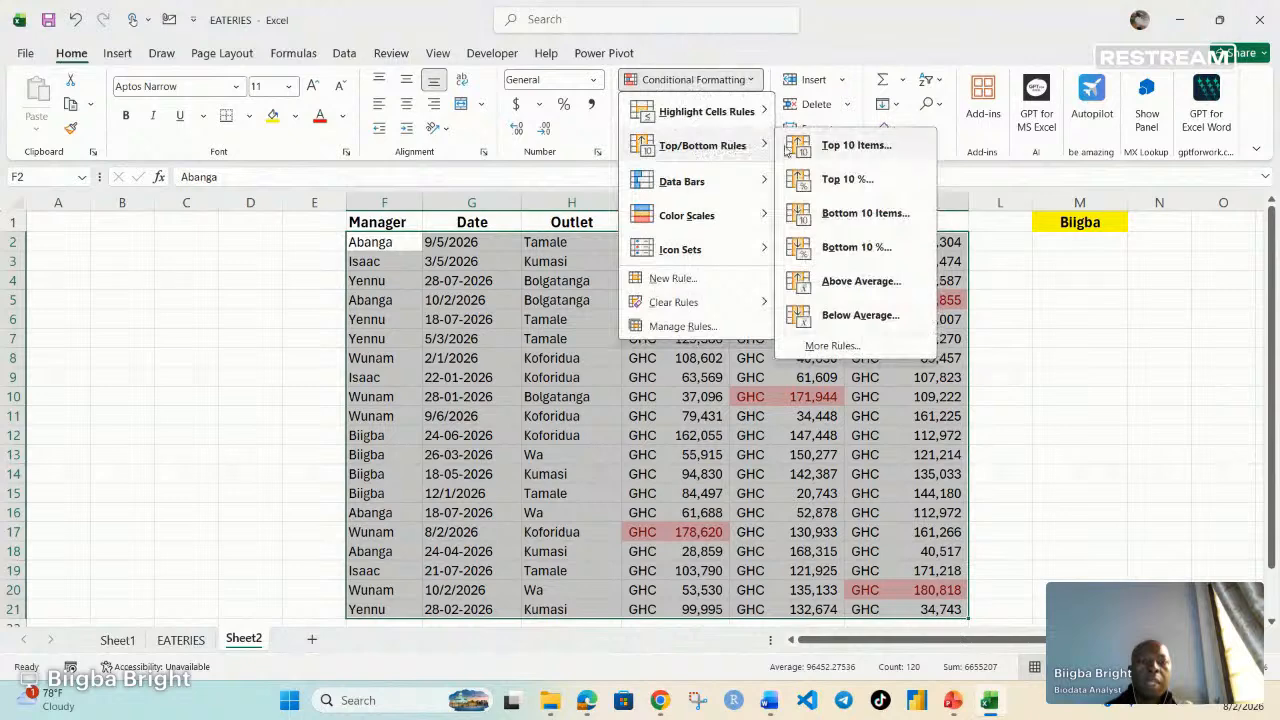
pyautogui.click(848, 214)
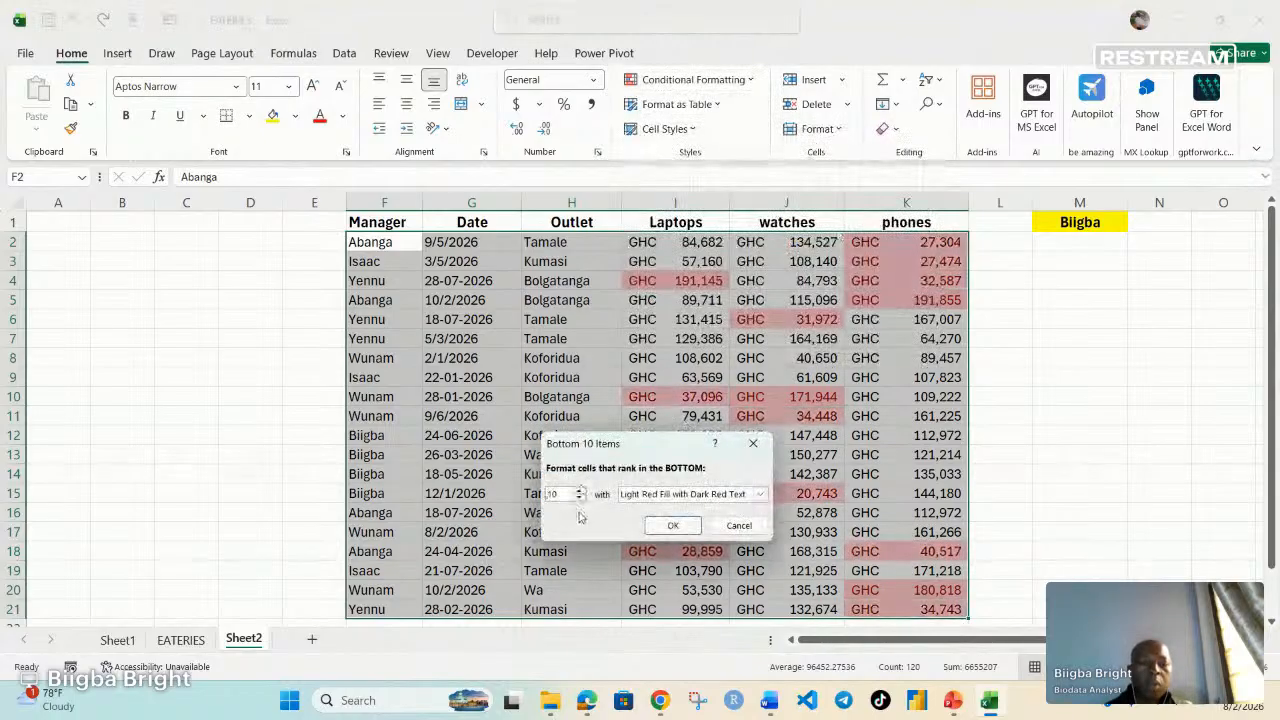
pyautogui.click(759, 495)
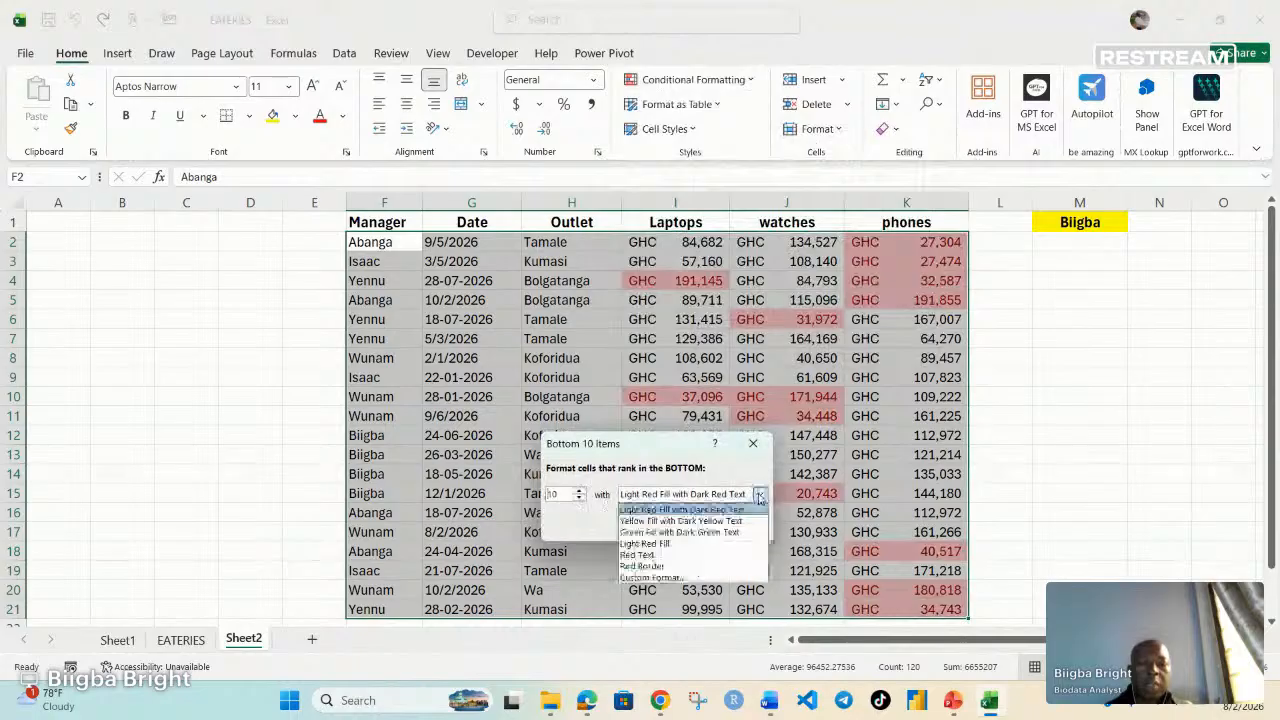
pyautogui.click(679, 532)
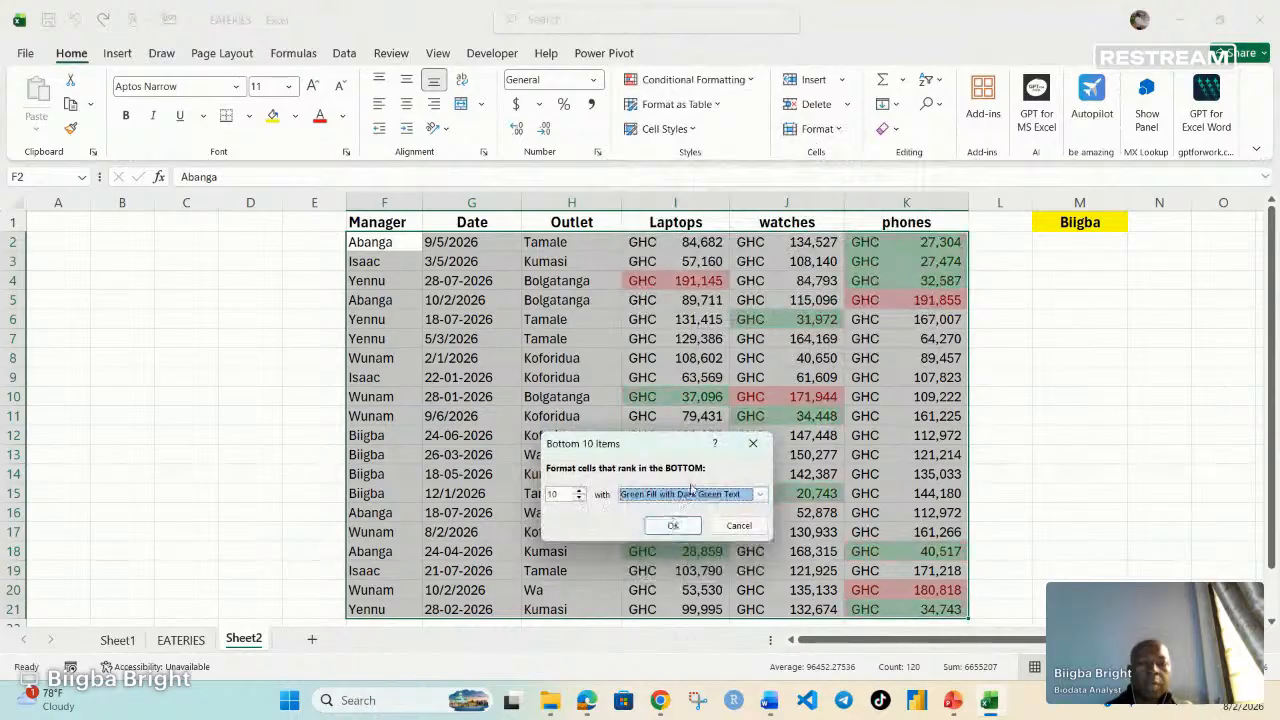
pyautogui.click(579, 498)
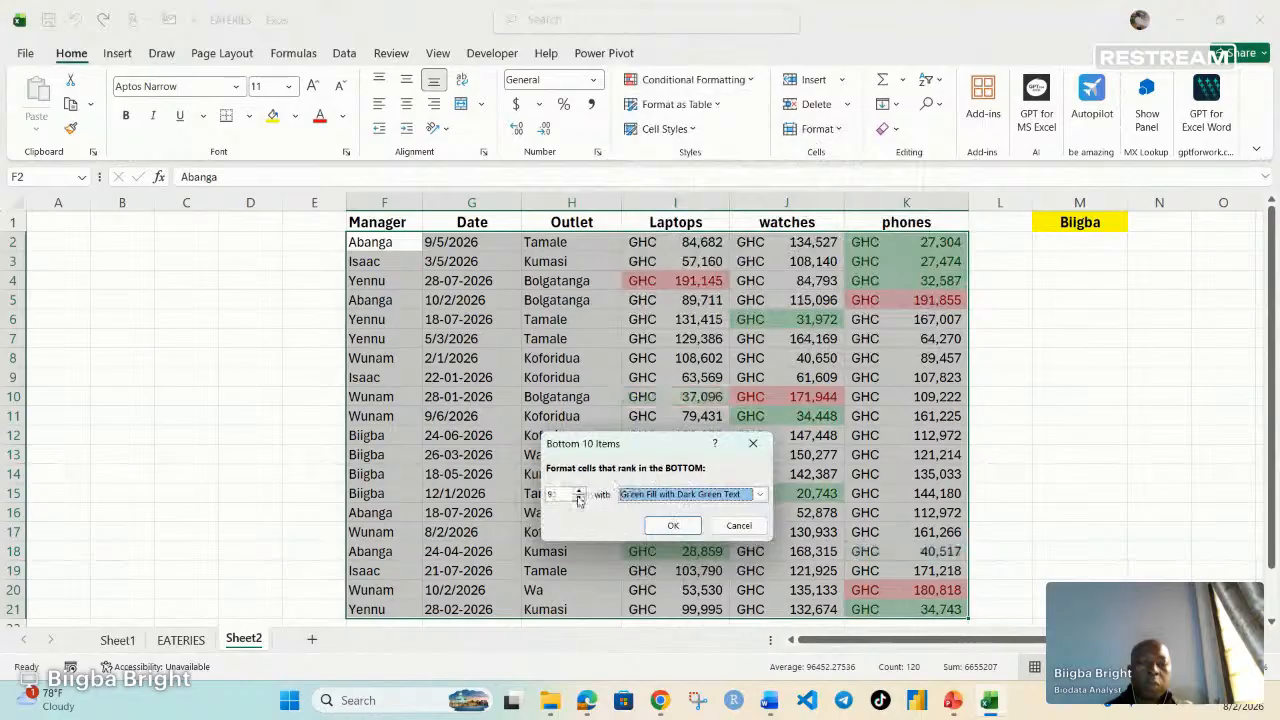
pyautogui.click(579, 499)
pyautogui.click(579, 499)
pyautogui.click(579, 499)
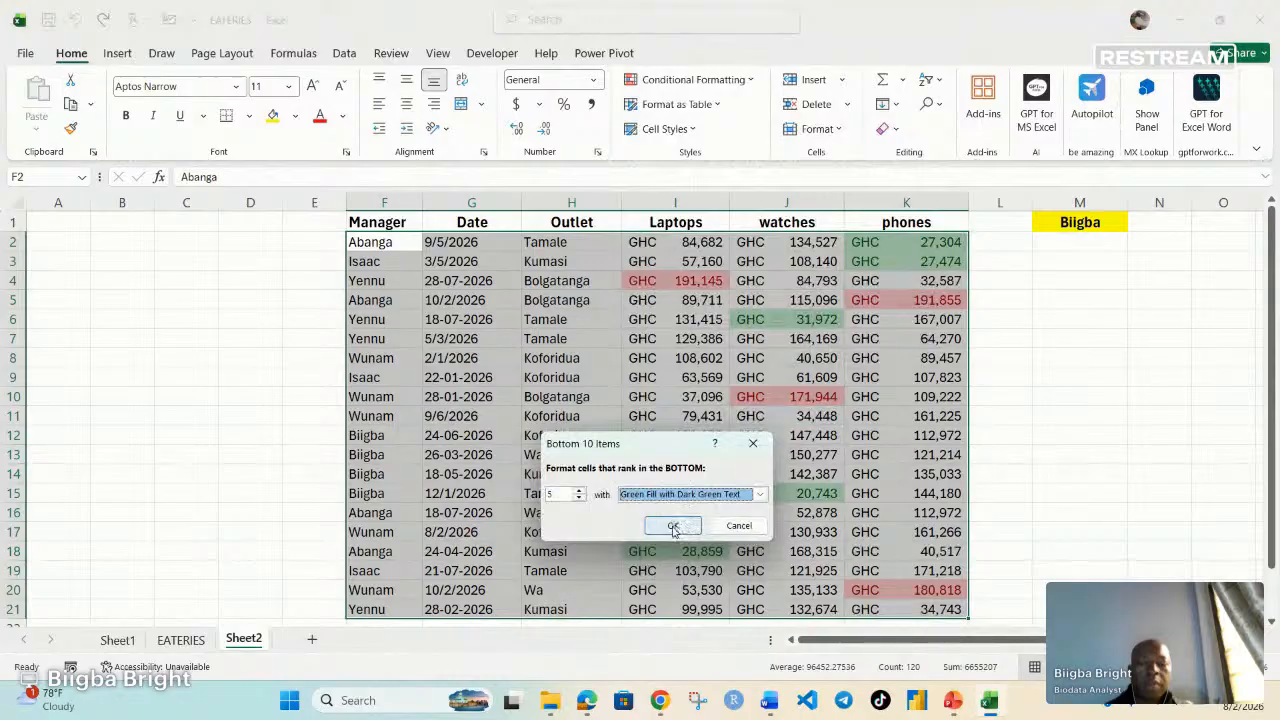
pyautogui.click(673, 527)
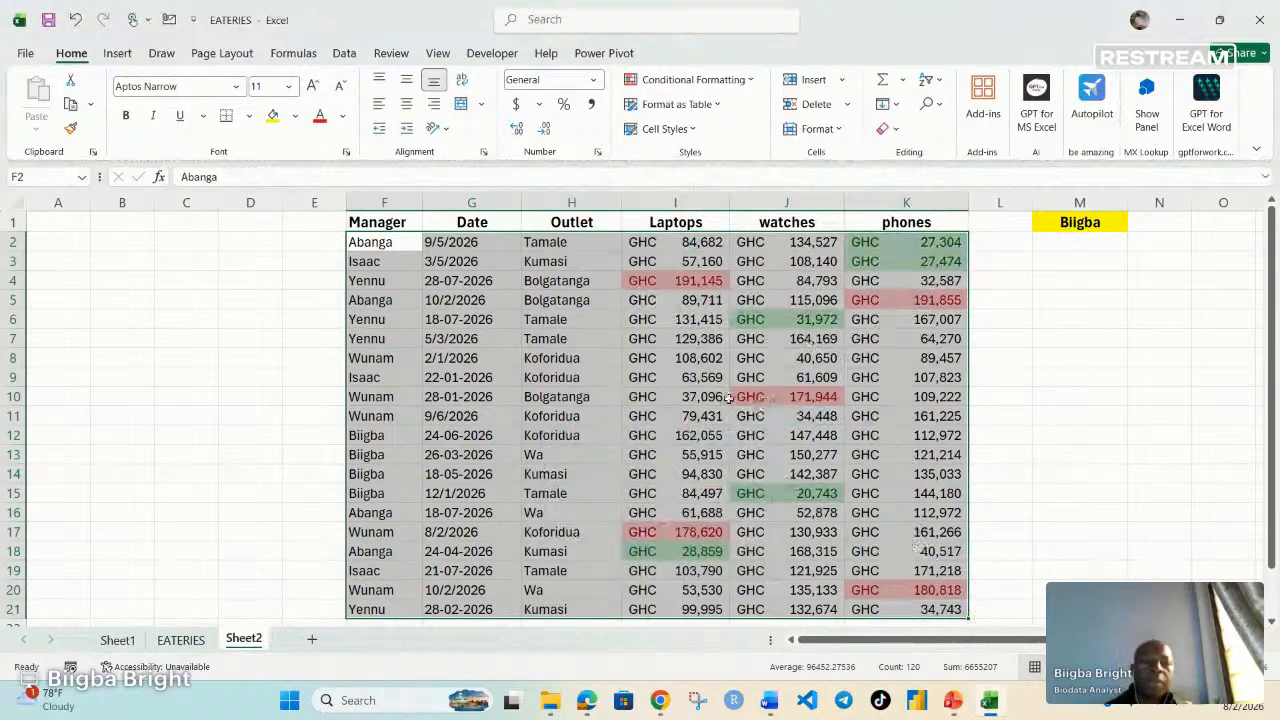
# Step: Remove the top 5 and bottom 5 highlighting rules from the selected table data
pyautogui.click(673, 80)
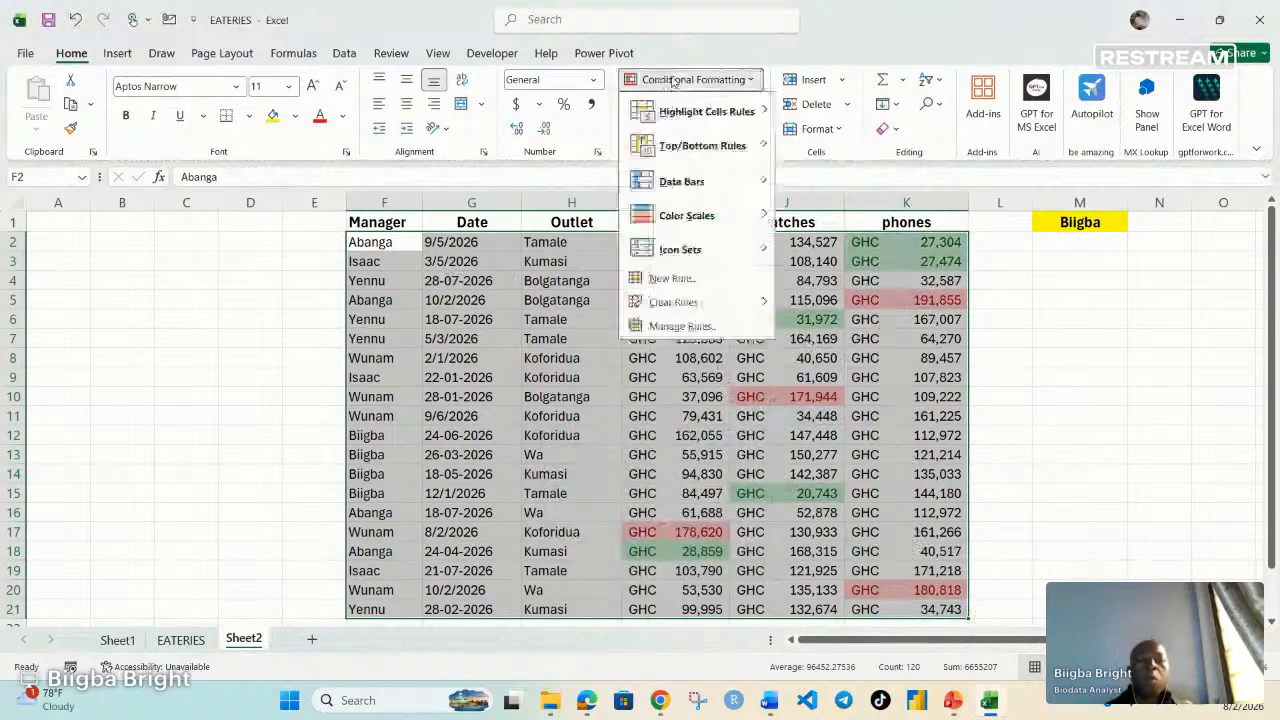
pyautogui.moveTo(779, 313)
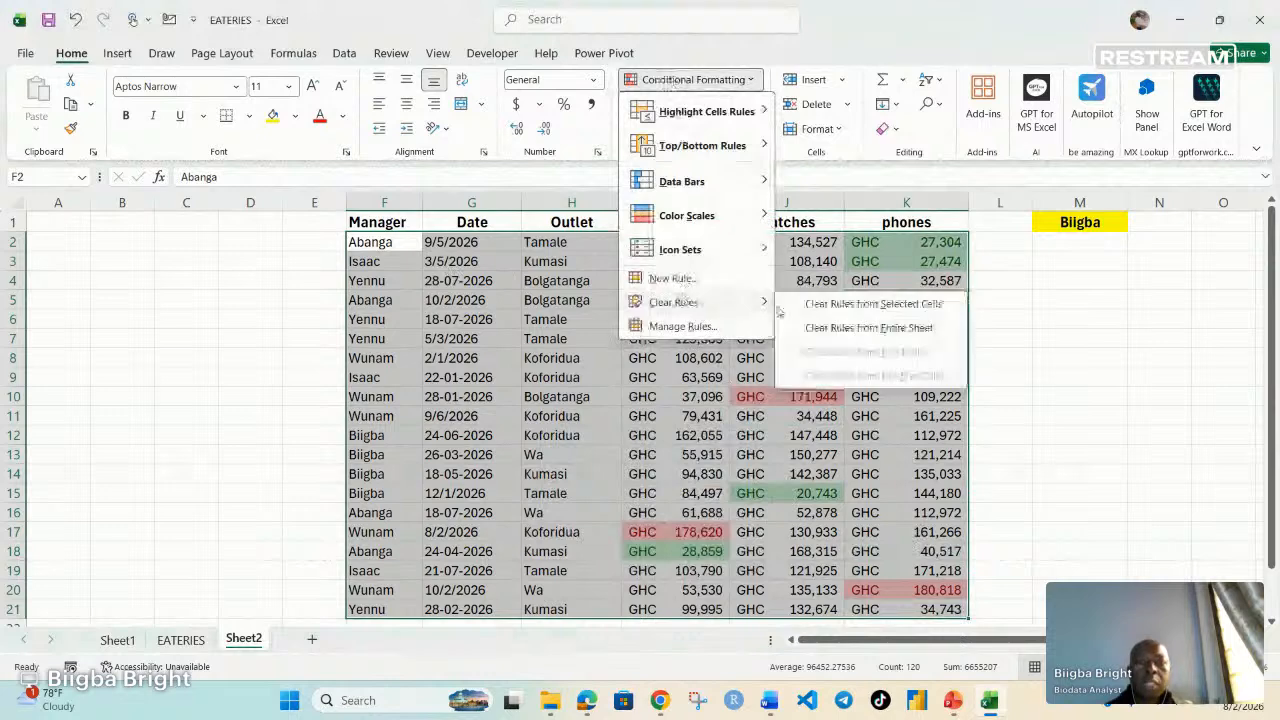
pyautogui.click(862, 310)
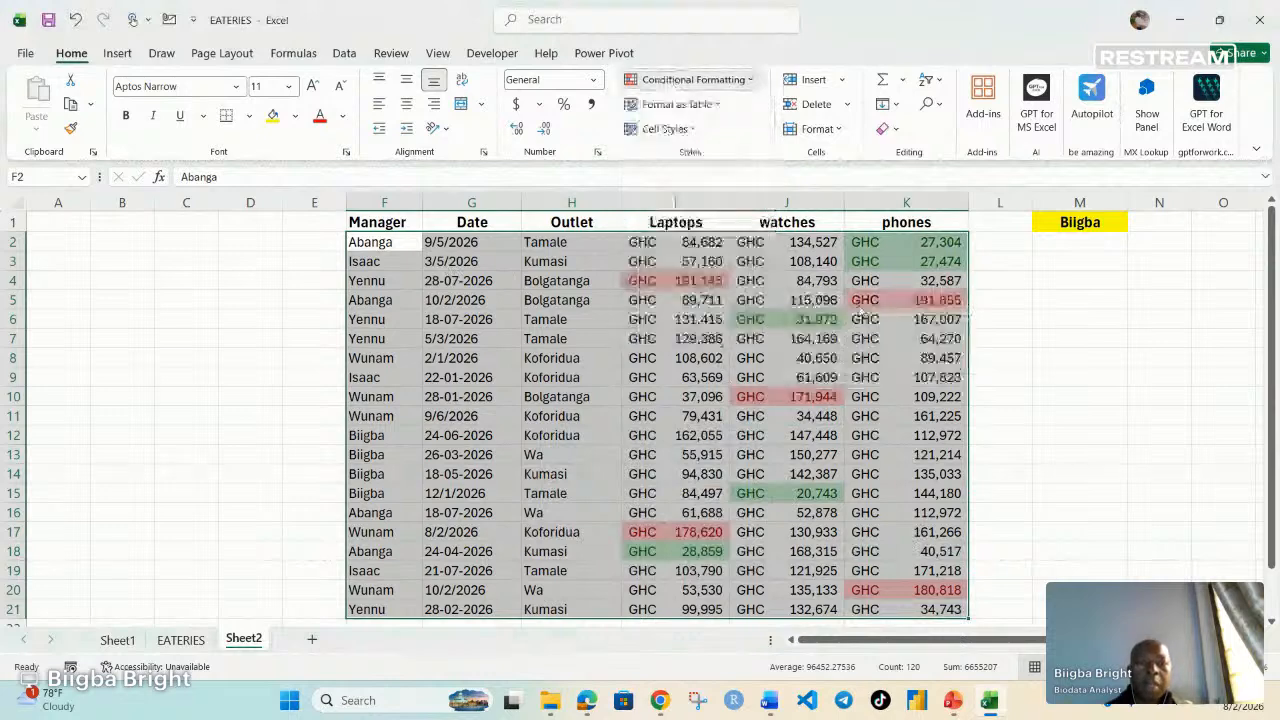
# Step: Preview a Top 10% rule with Light Red Fill with Dark Red Text on the table data without applying it
pyautogui.click(745, 82)
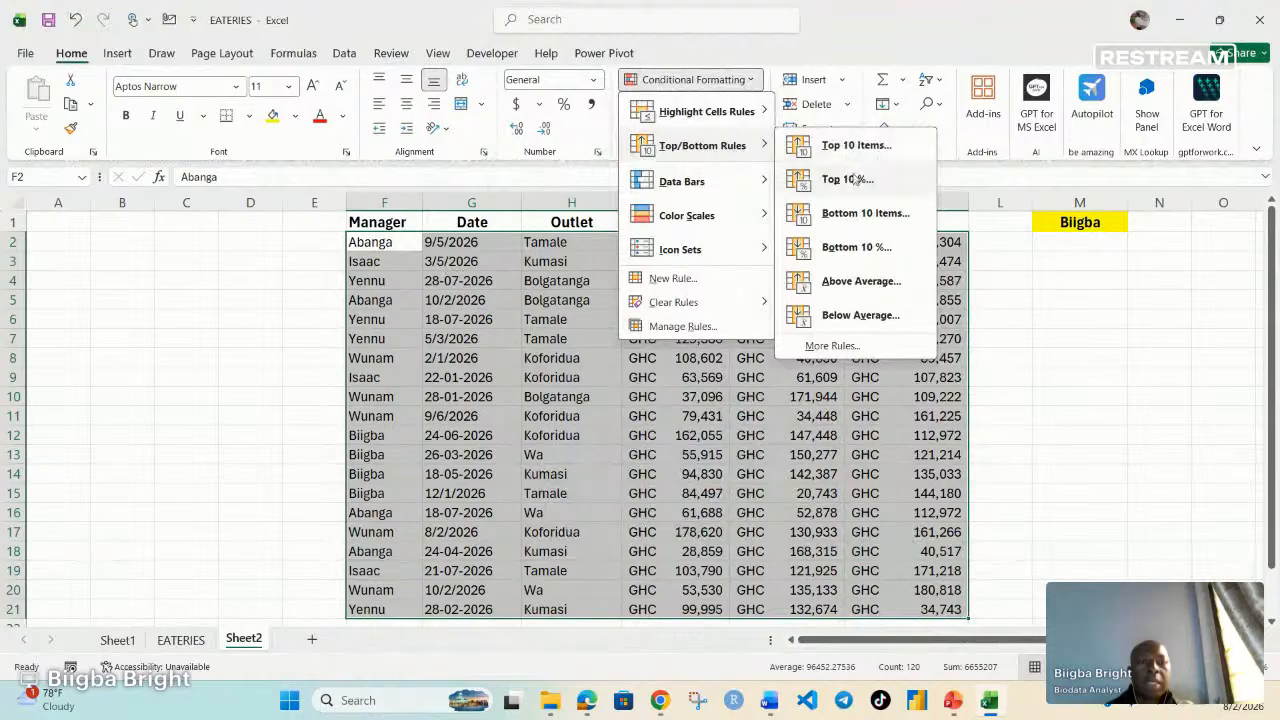
pyautogui.click(870, 180)
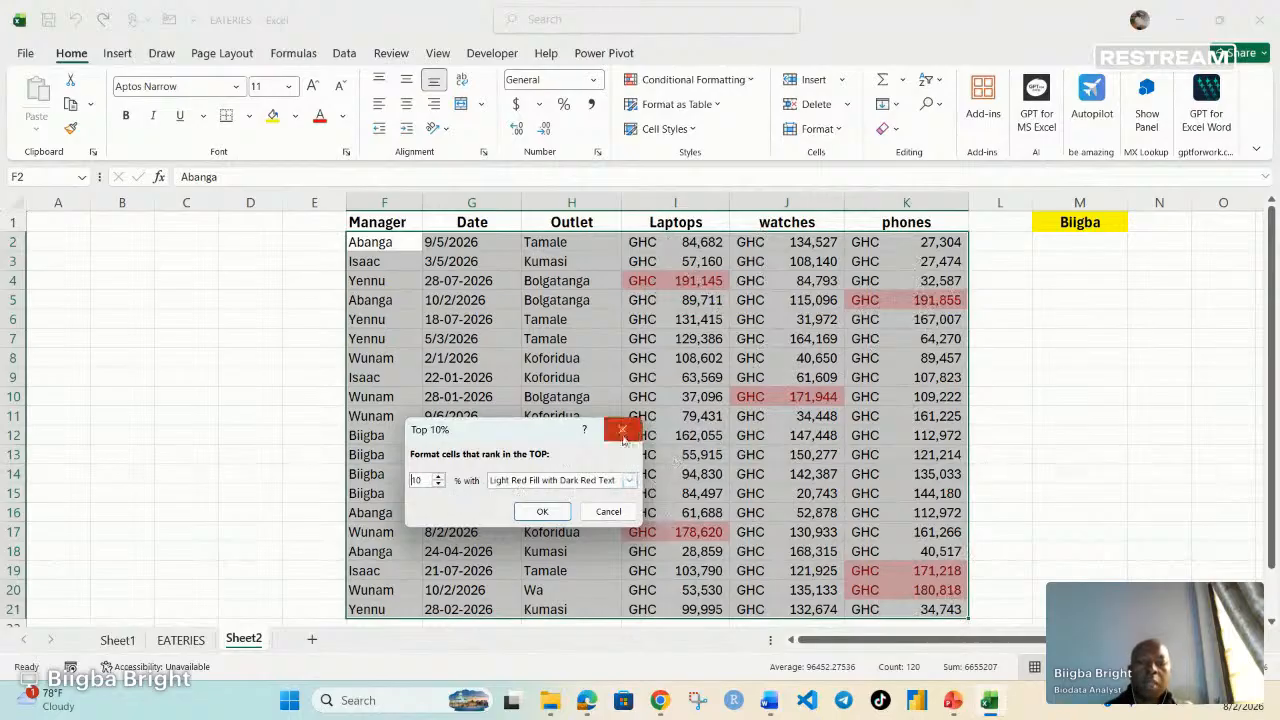
pyautogui.click(608, 511)
pyautogui.click(735, 86)
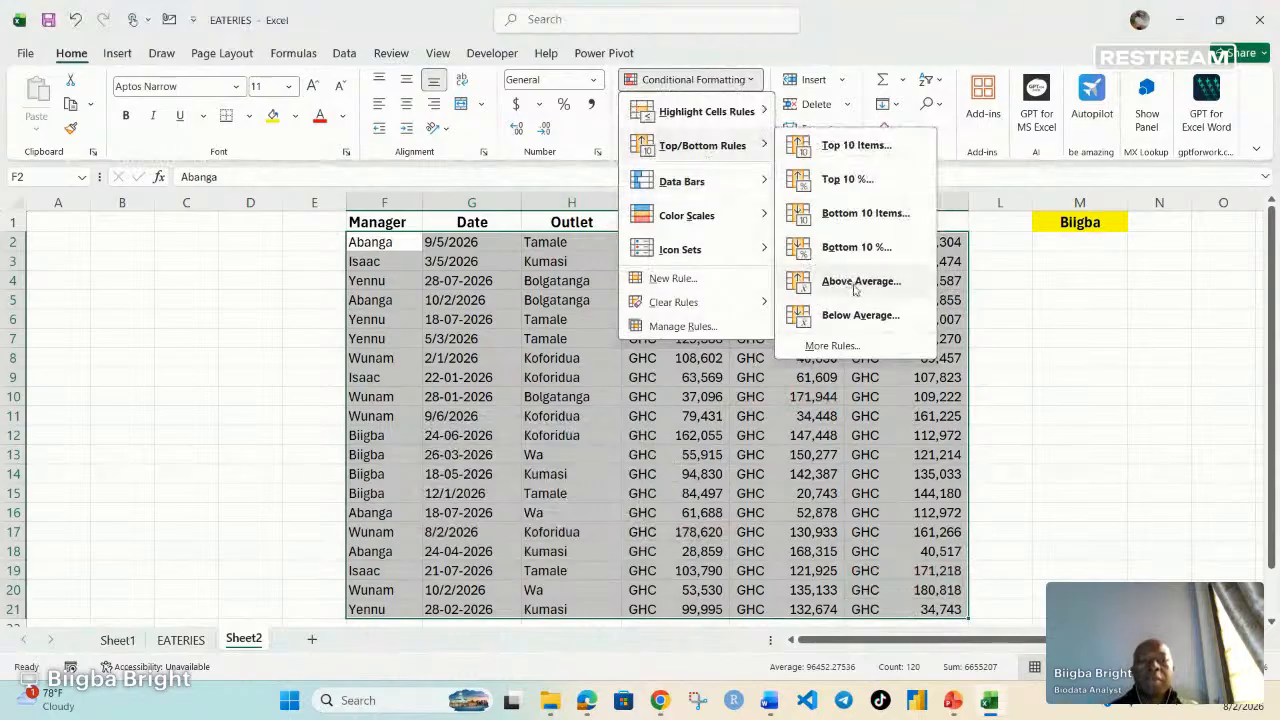
pyautogui.click(1122, 429)
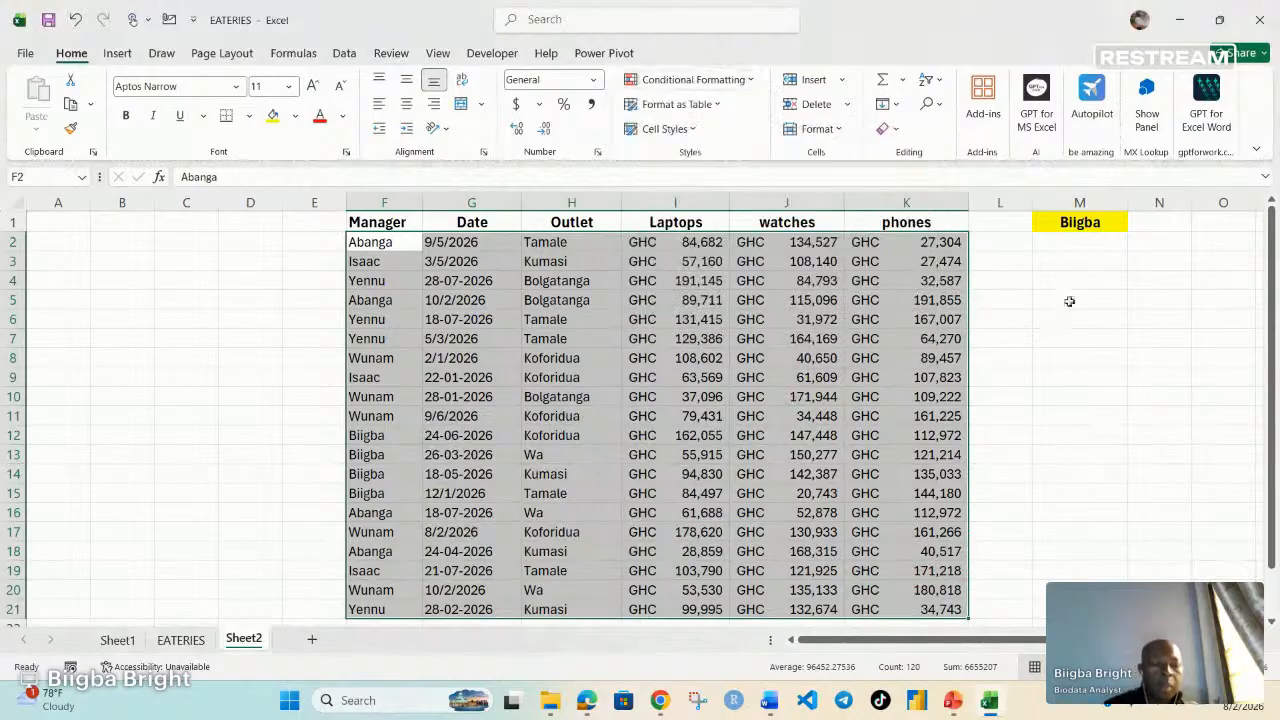
# Step: Delete the contents of cell M1 and remove its yellow fill
pyautogui.click(1086, 240)
pyautogui.click(1048, 226)
pyautogui.press('Delete')
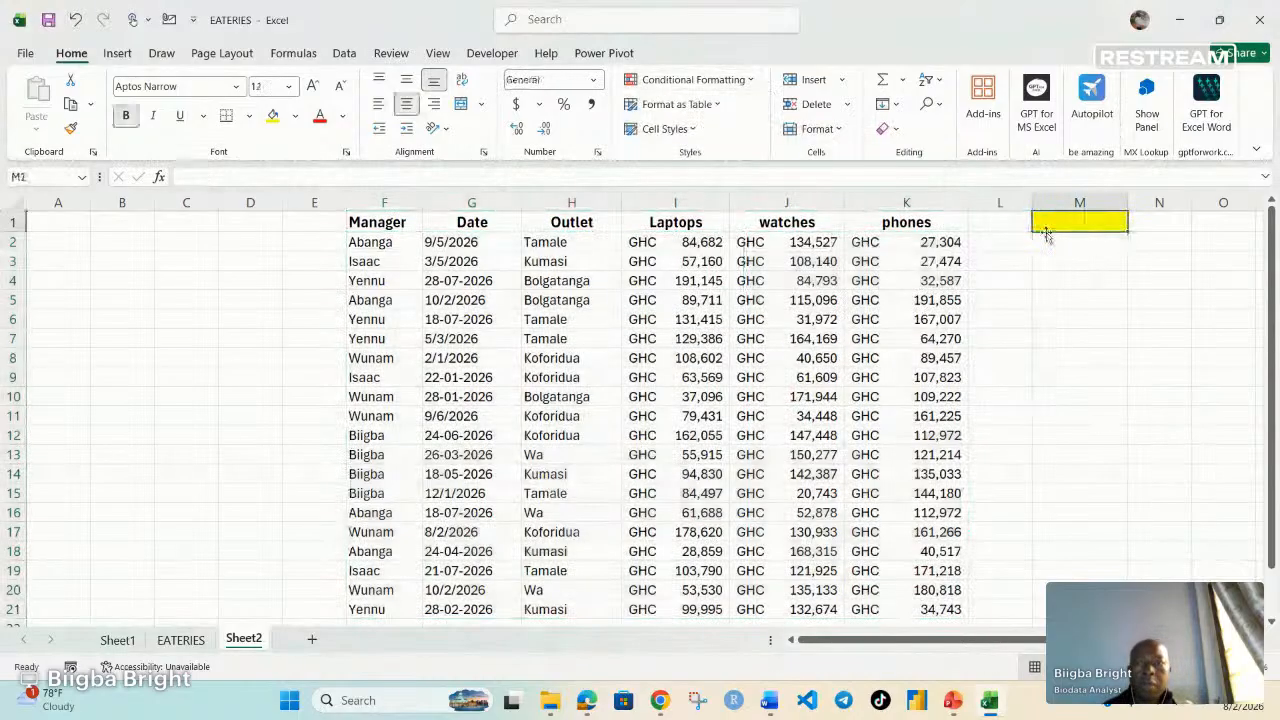
pyautogui.click(294, 116)
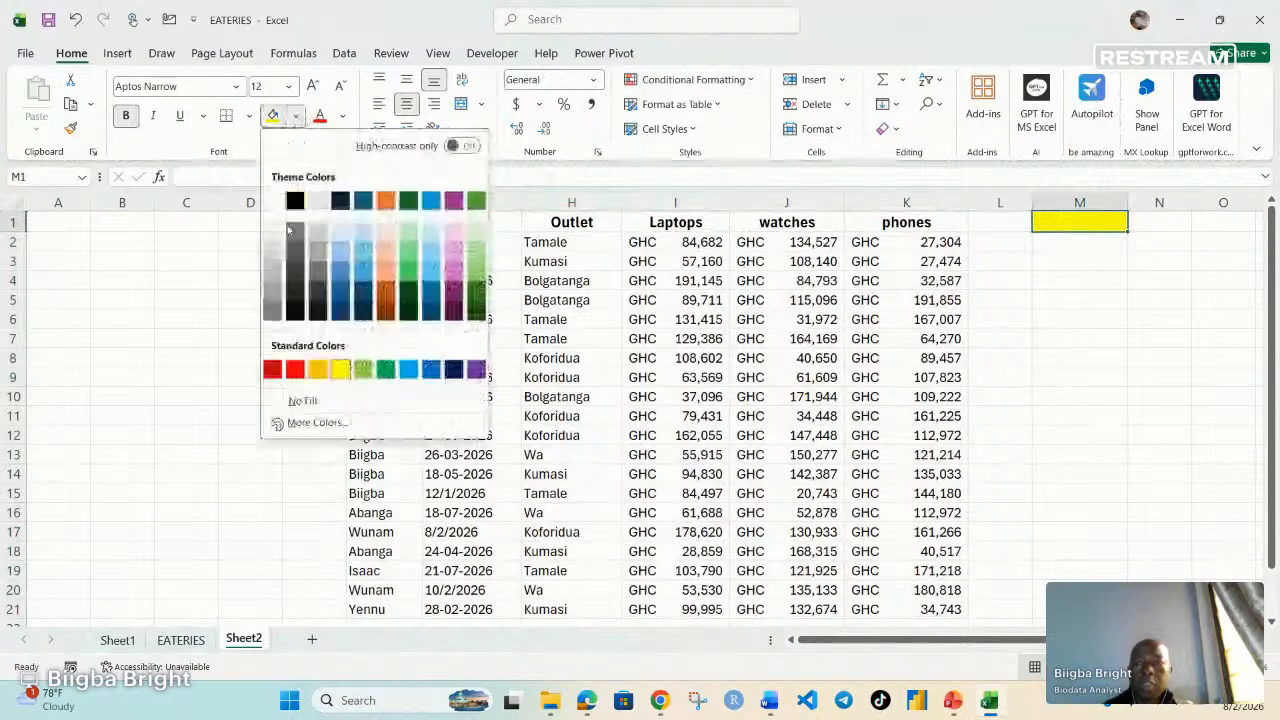
pyautogui.click(298, 400)
pyautogui.click(1063, 248)
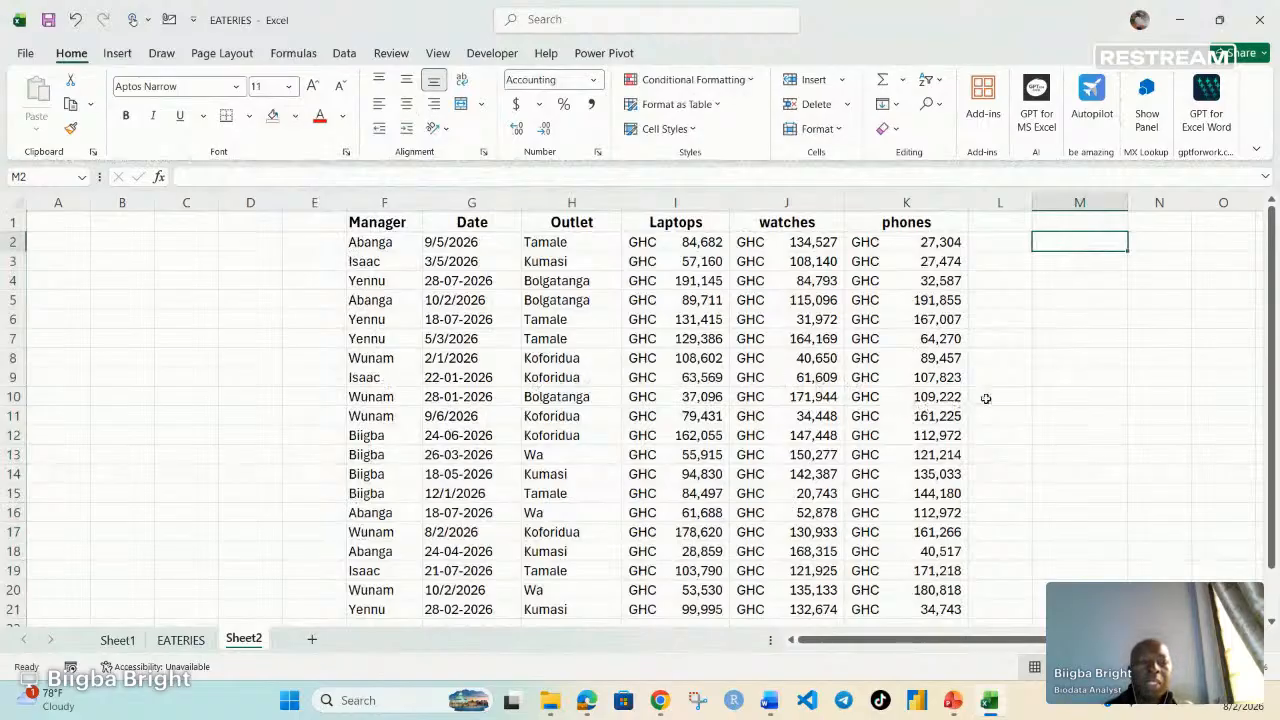
# Step: Highlight the above-average values in I2:K21 with Green Fill with Dark Green Text using an Above Average rule
pyautogui.click(636, 242)
pyautogui.moveTo(636, 242); pyautogui.dragTo(913, 609)
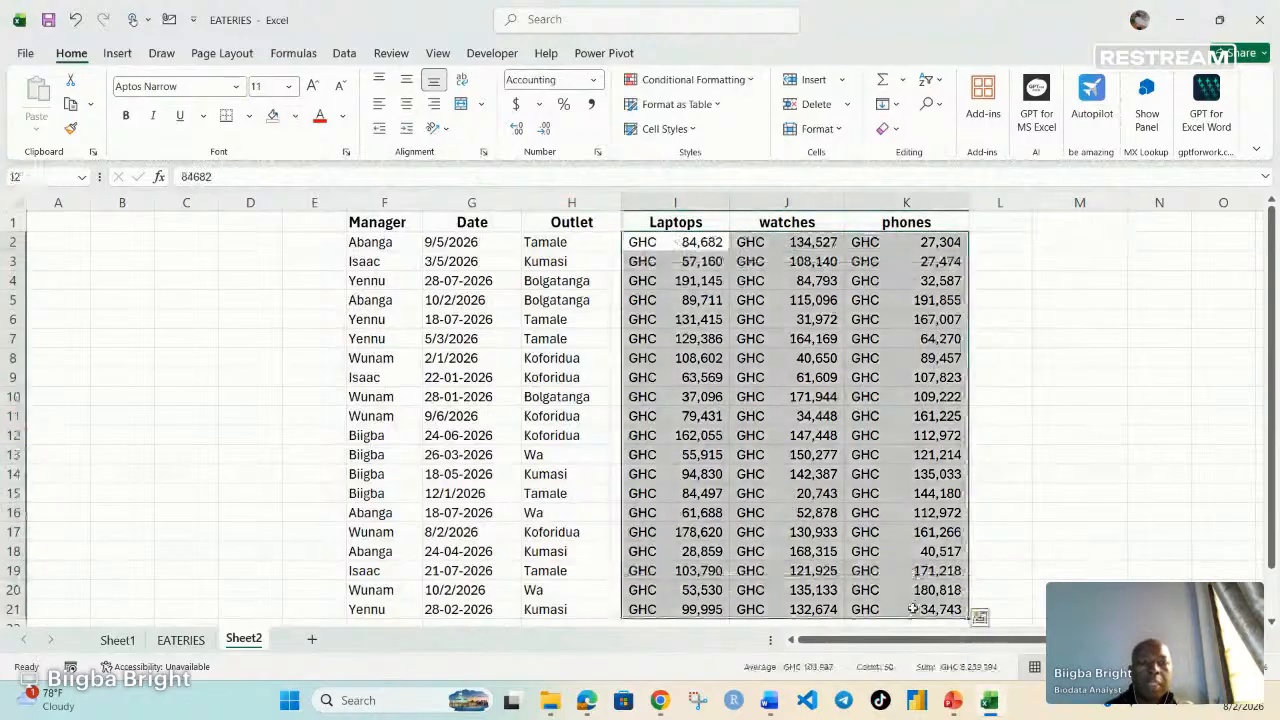
pyautogui.click(693, 79)
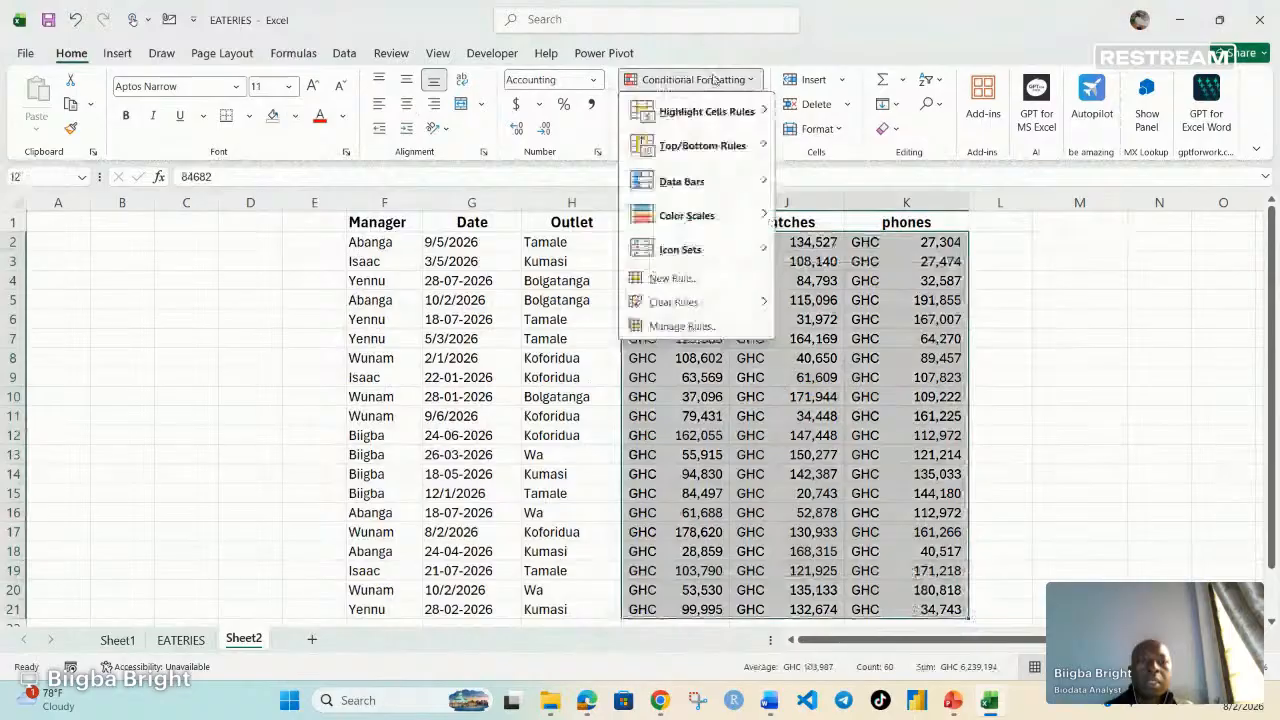
pyautogui.moveTo(709, 150)
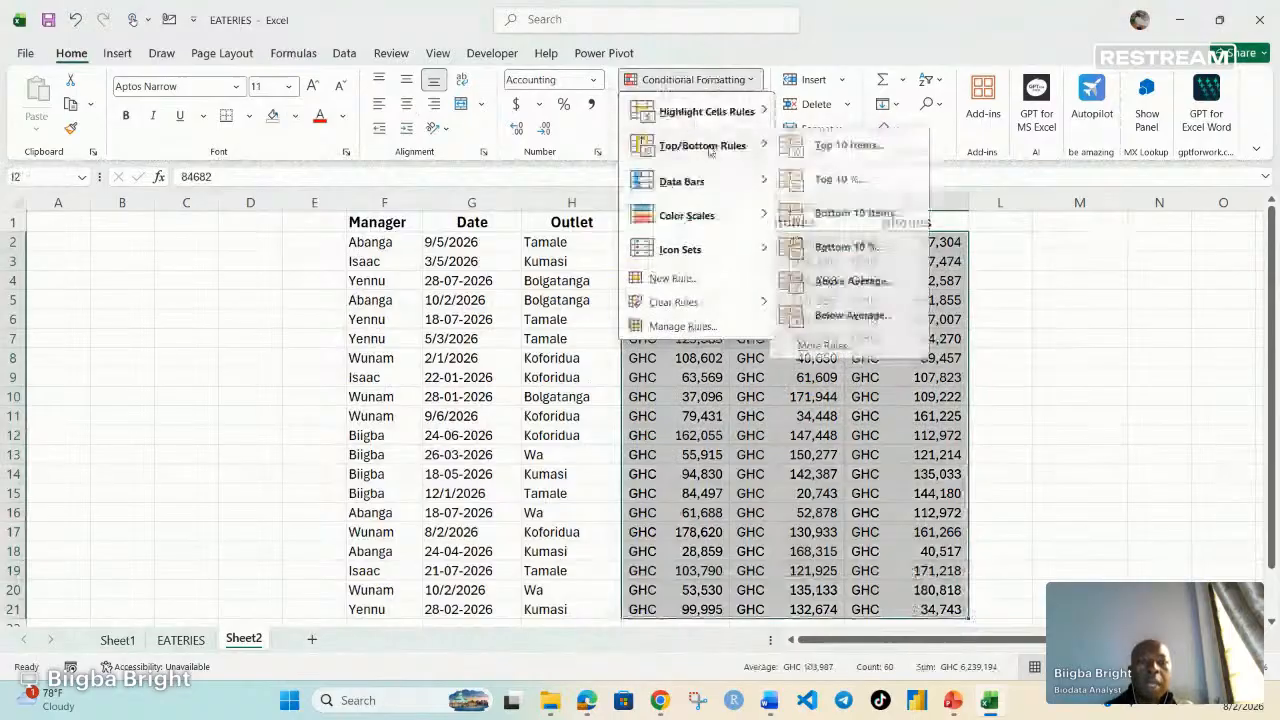
pyautogui.click(858, 281)
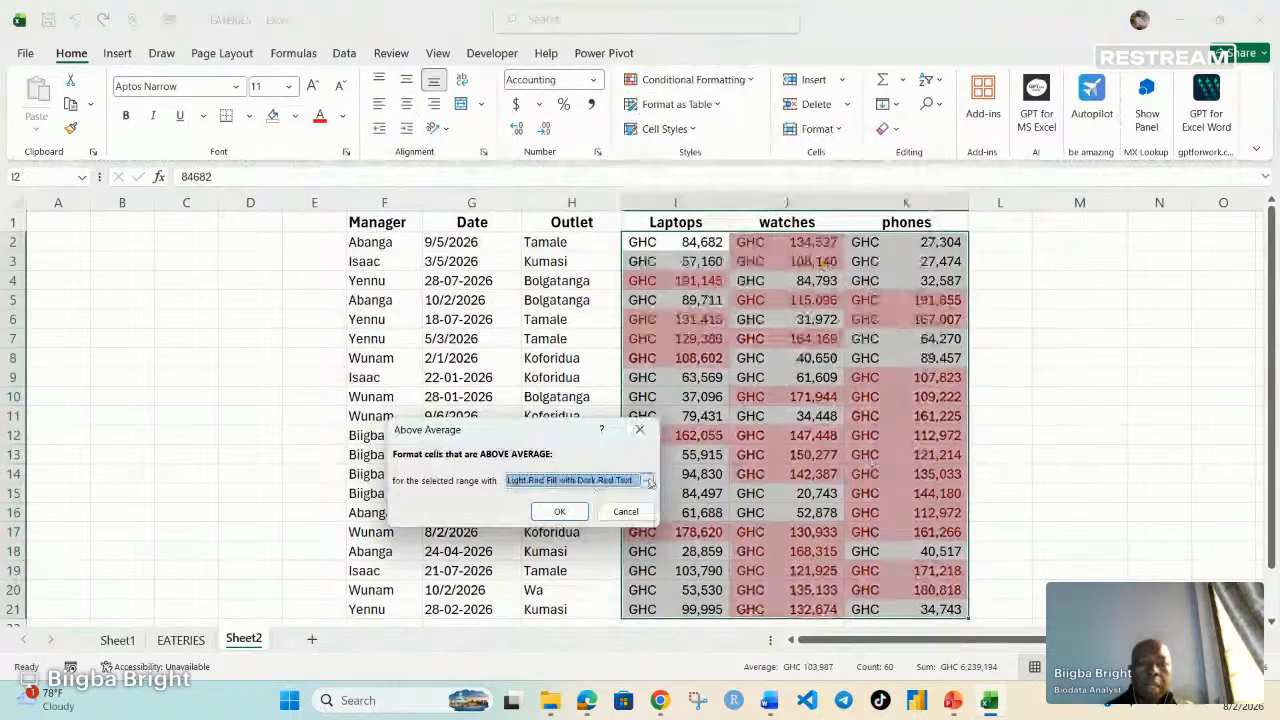
pyautogui.click(559, 511)
pyautogui.click(1079, 376)
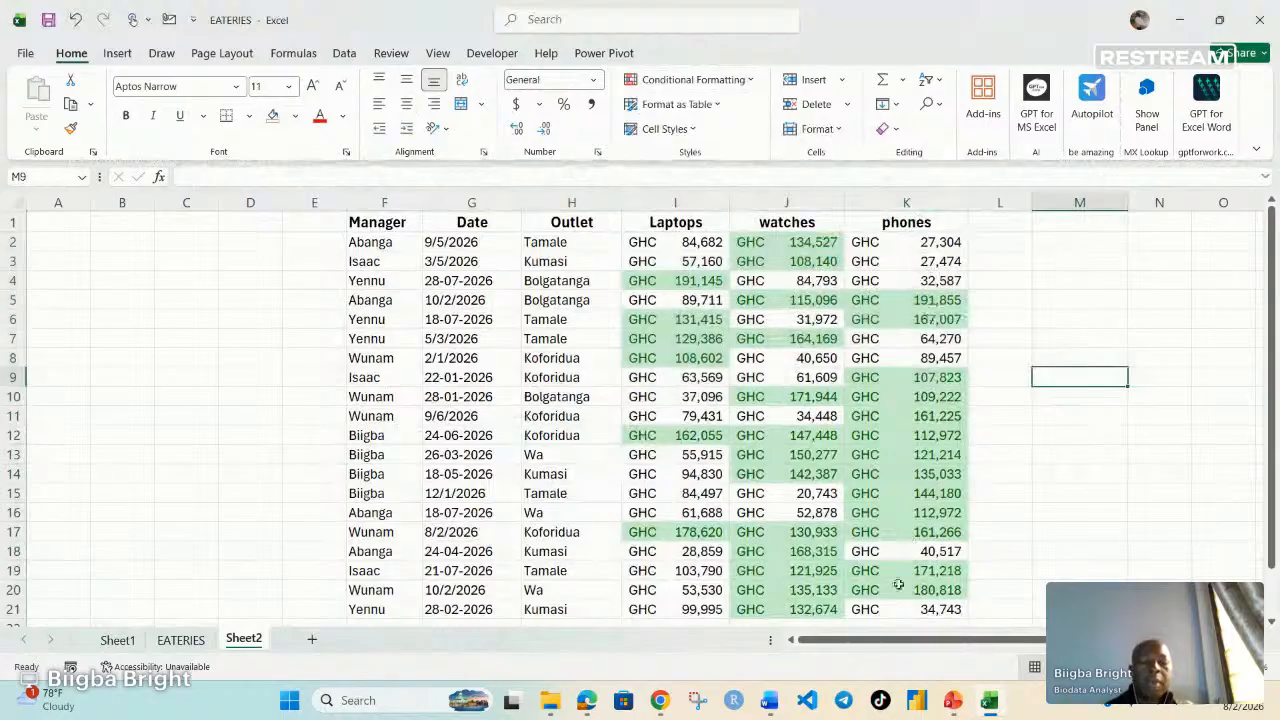
# Step: Calculate the average of the phones column in cell M2 with =AVERAGE(K2:K21)
pyautogui.click(1070, 246)
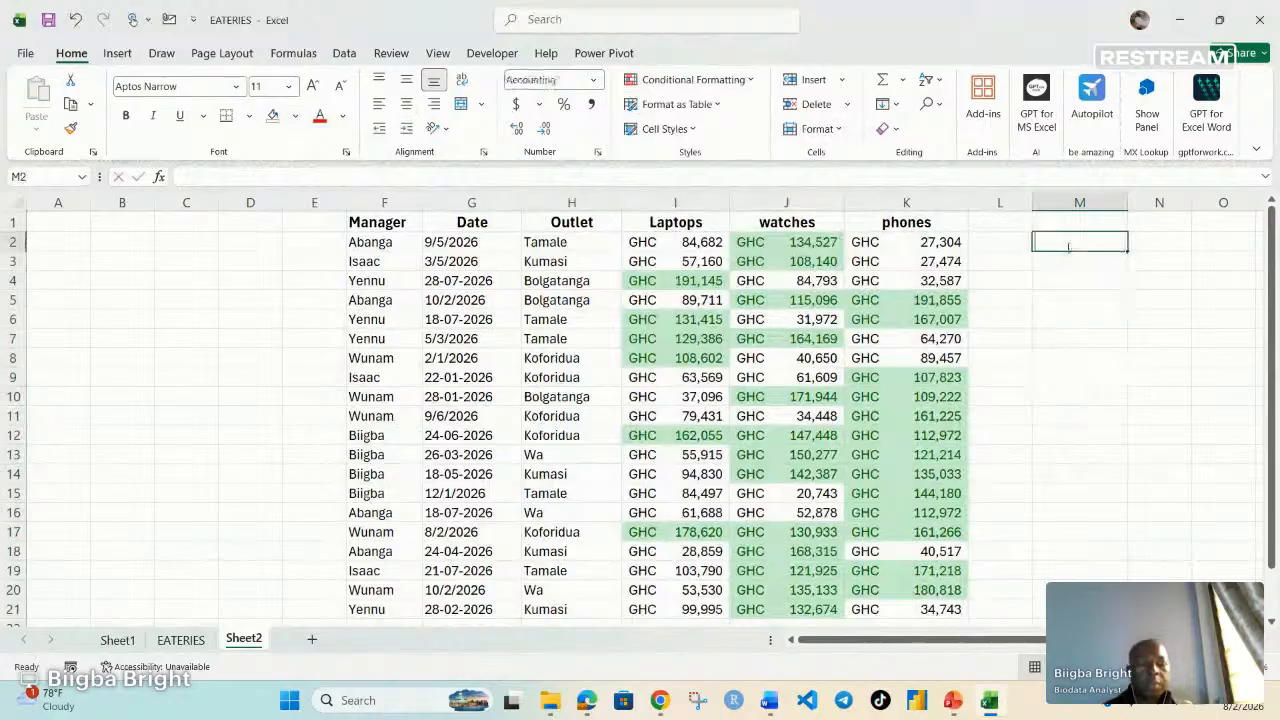
pyautogui.write('=')
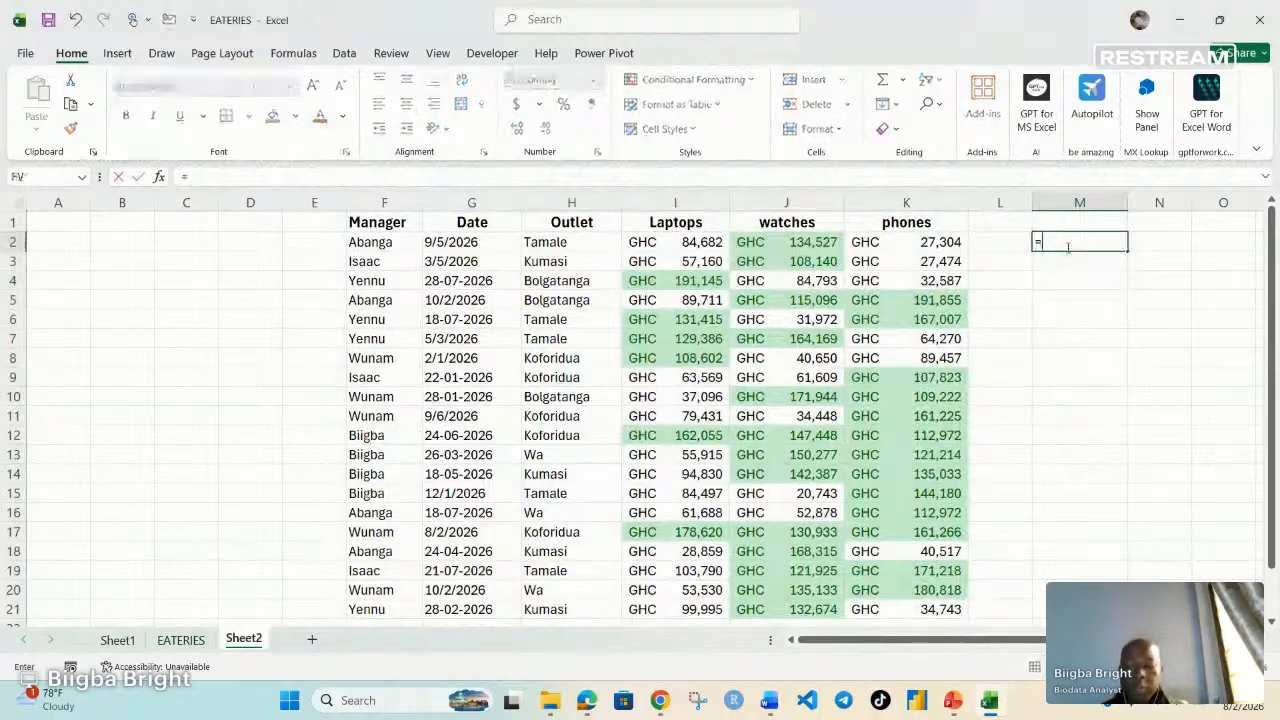
pyautogui.write('average')
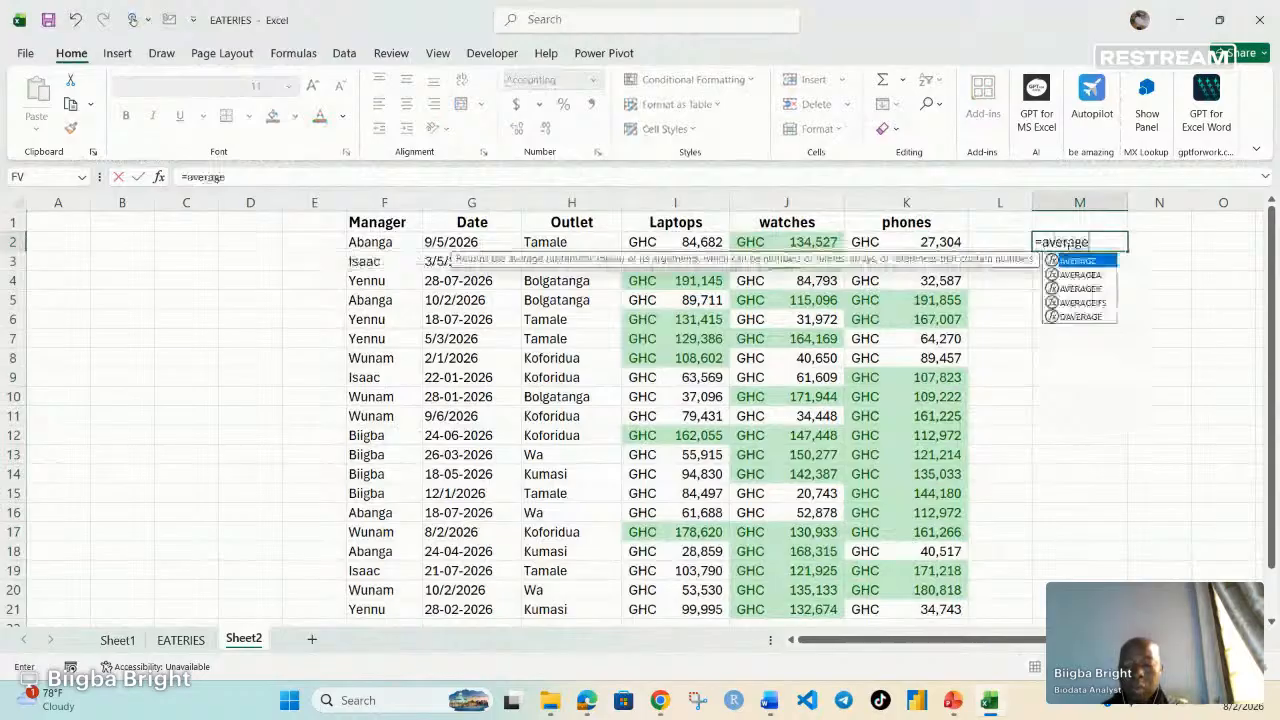
pyautogui.press('Tab')
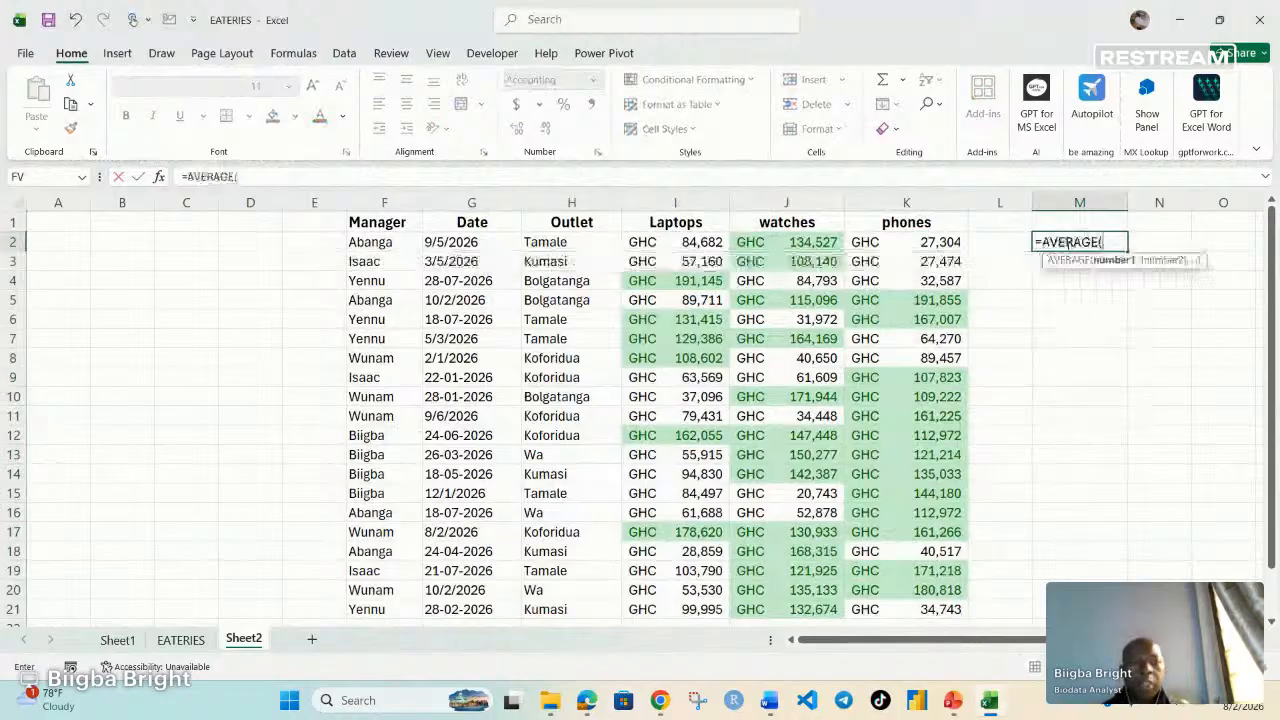
pyautogui.moveTo(920, 241); pyautogui.dragTo(893, 608)
pyautogui.write(')')
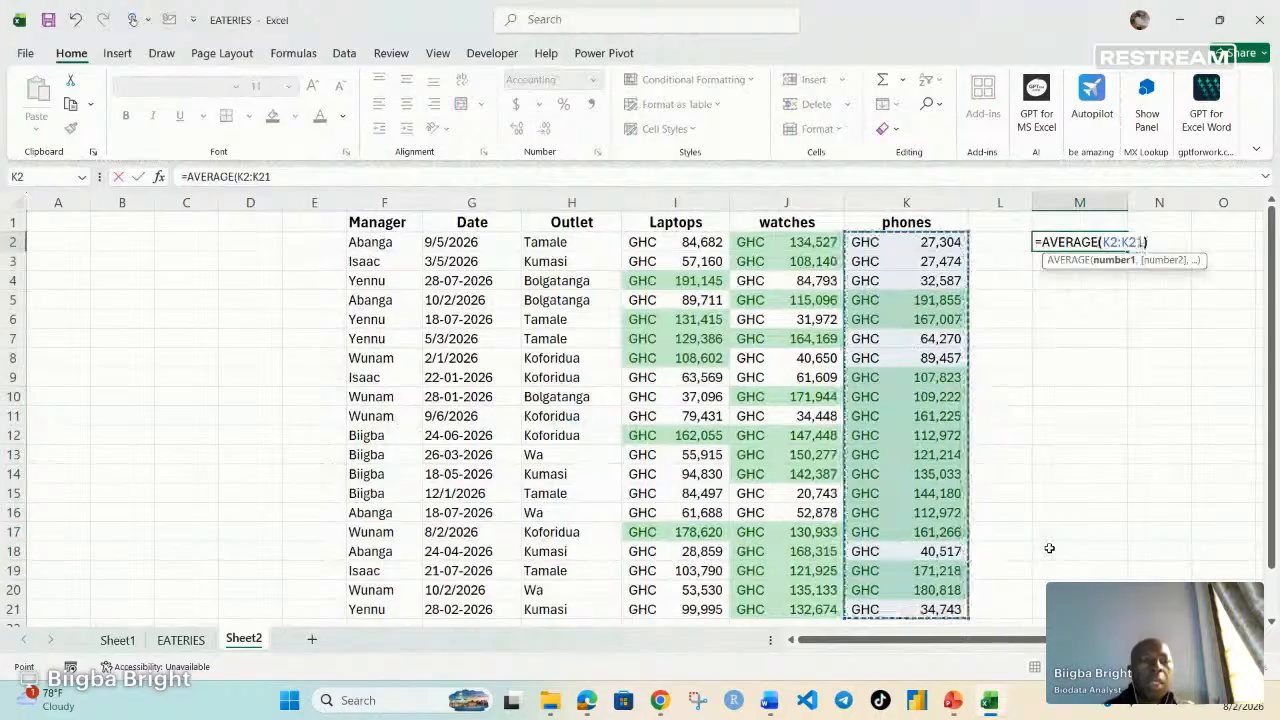
pyautogui.press('Return')
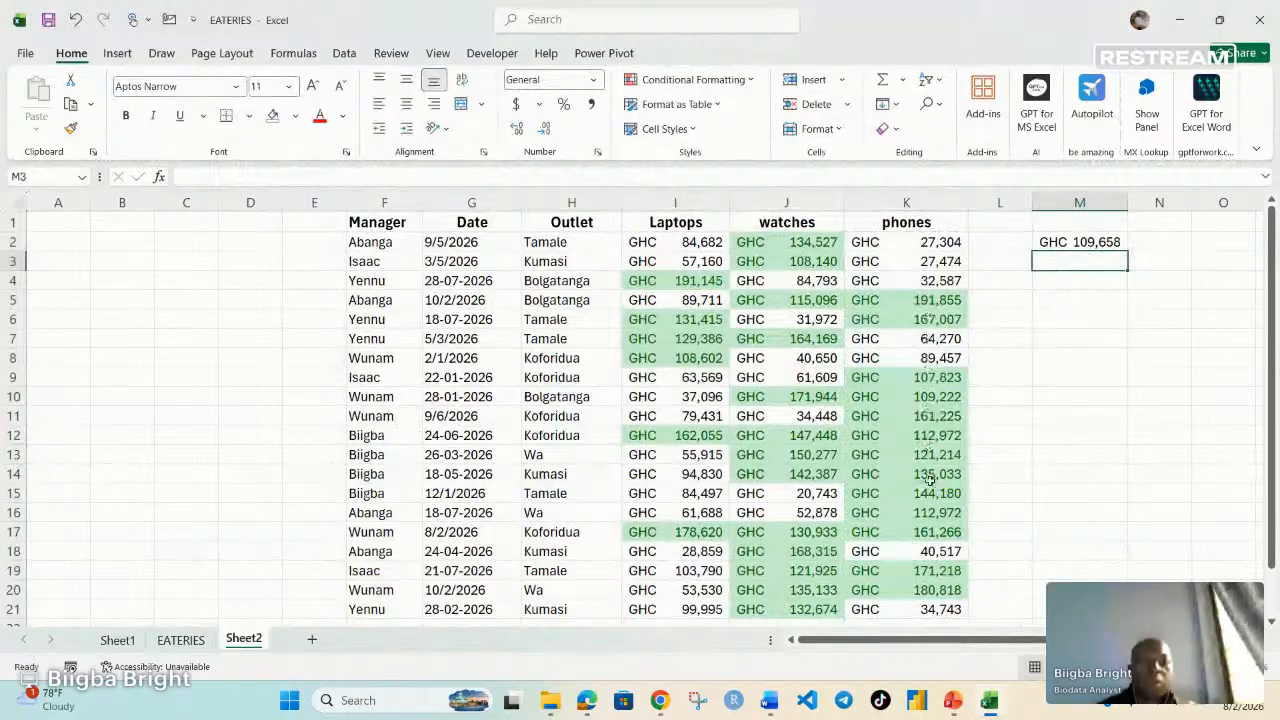
# Step: Highlight the below-average values in I2:K21 with Light Red Fill with Dark Red Text using a Below Average rule
pyautogui.click(676, 242)
pyautogui.hotkey('ctrl', 'shift', 'Right')
pyautogui.hotkey('ctrl', 'shift', 'Down')
pyautogui.scroll(1, 738, 324)
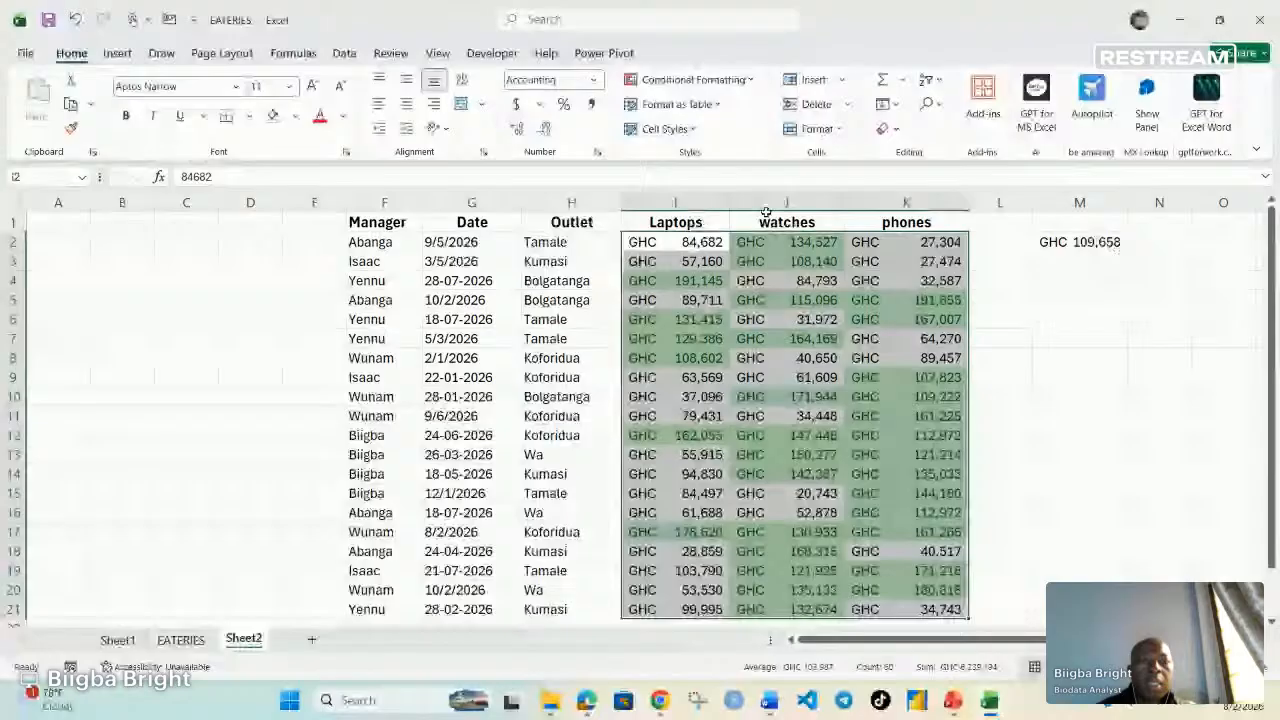
pyautogui.click(690, 79)
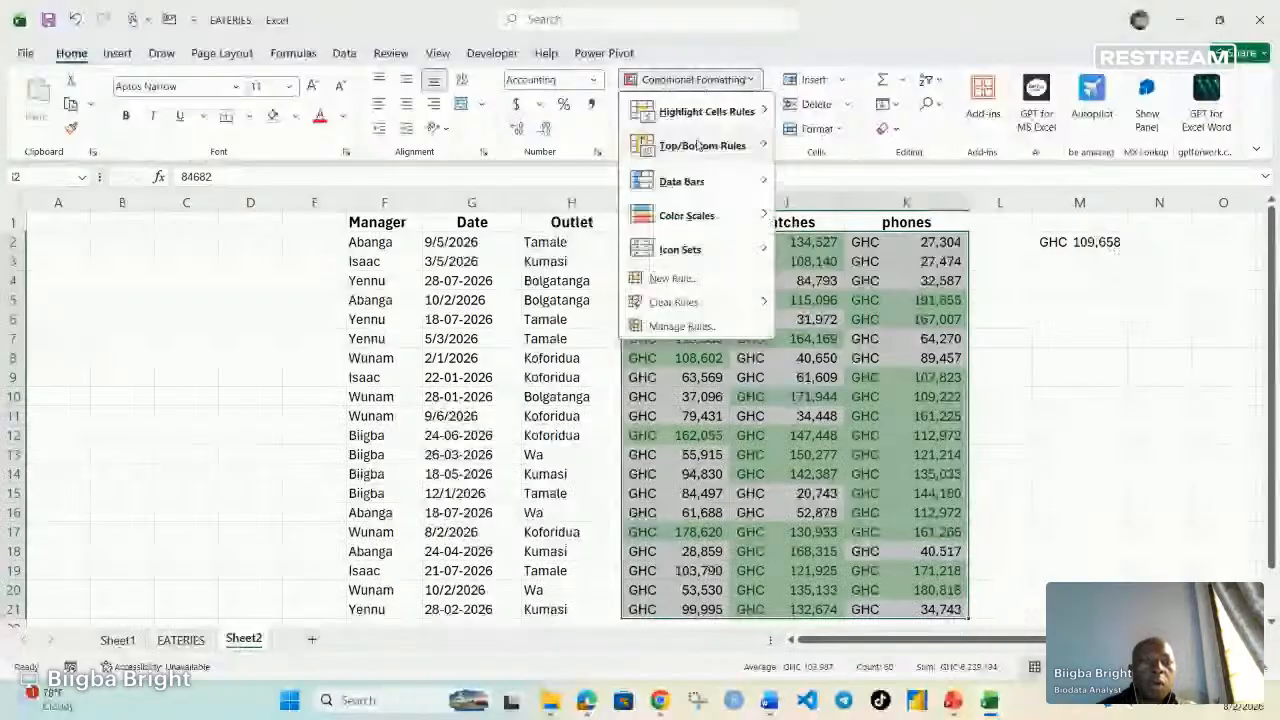
pyautogui.press('Escape')
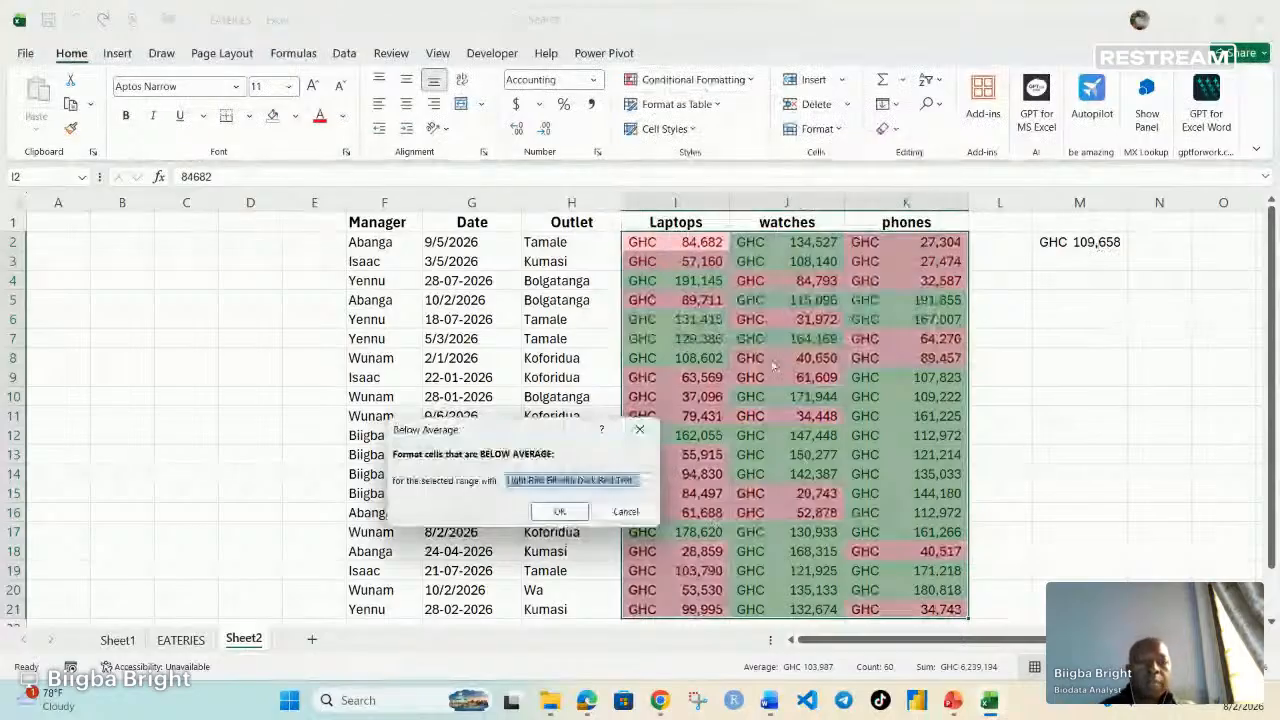
pyautogui.click(552, 512)
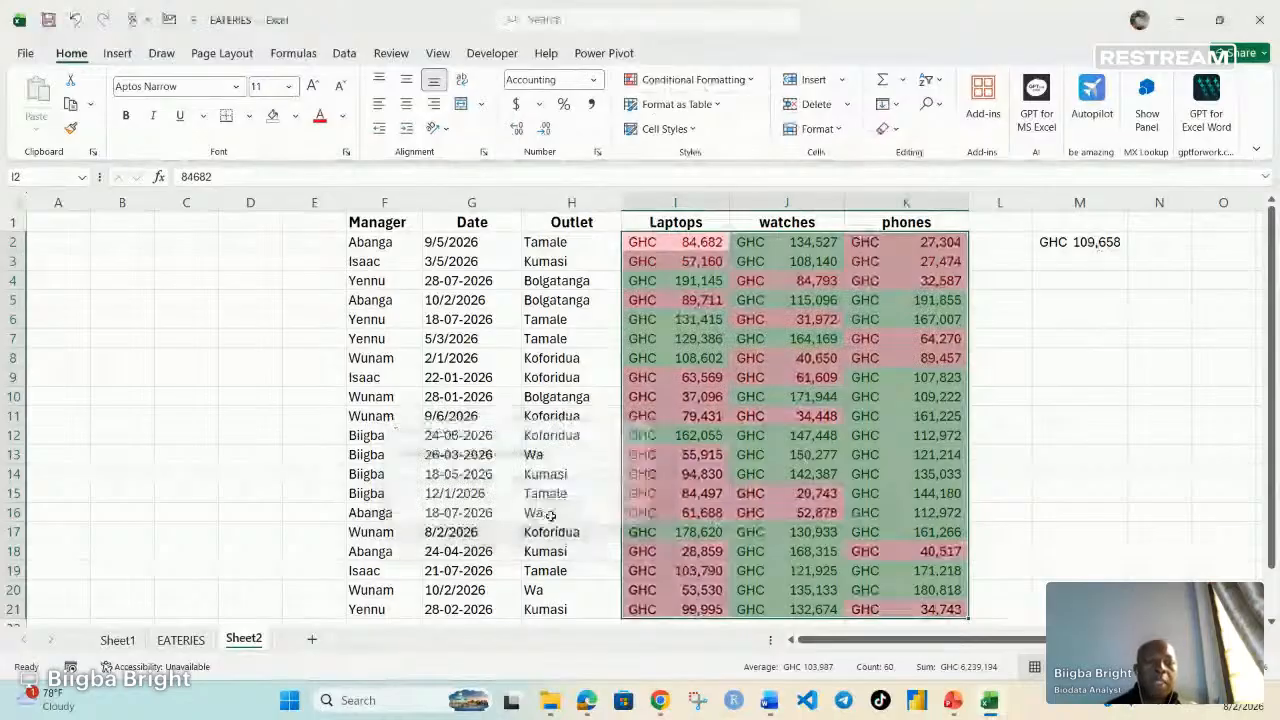
pyautogui.click(1080, 455)
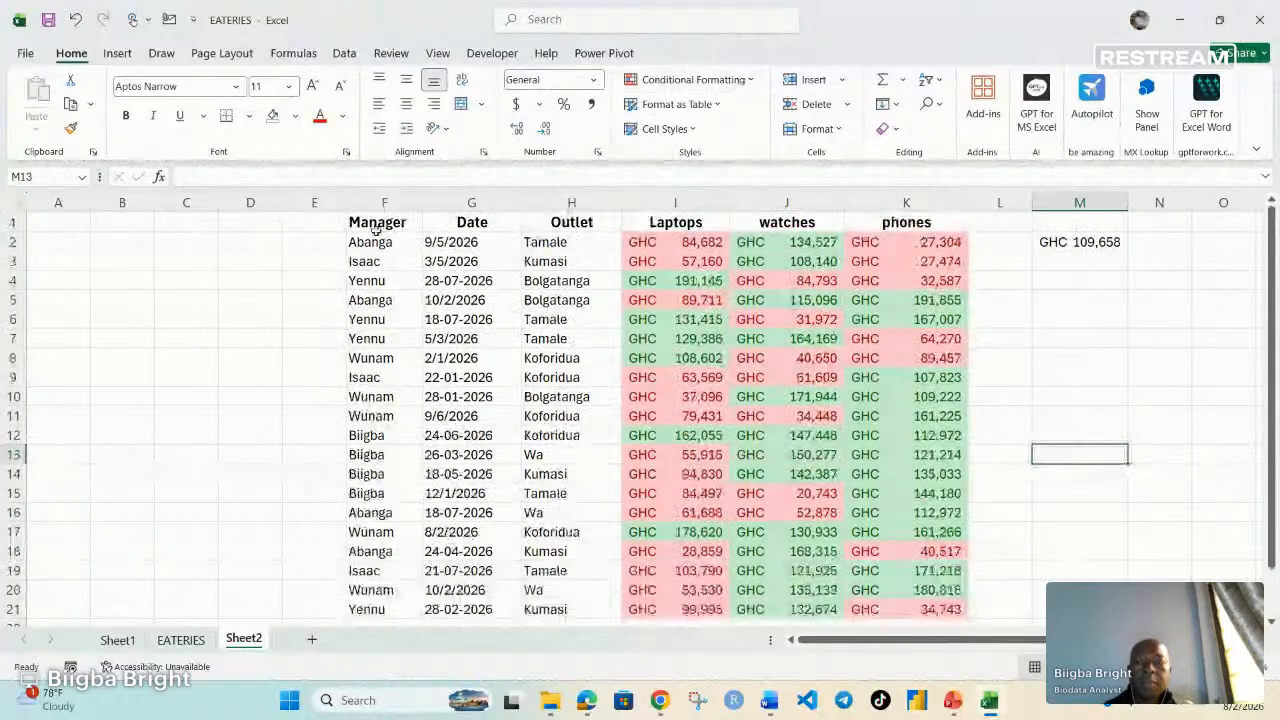
# Step: Select the table data in F2:K21 and clear the conditional formatting rules from the entire sheet
pyautogui.moveTo(376, 242); pyautogui.dragTo(625, 272)
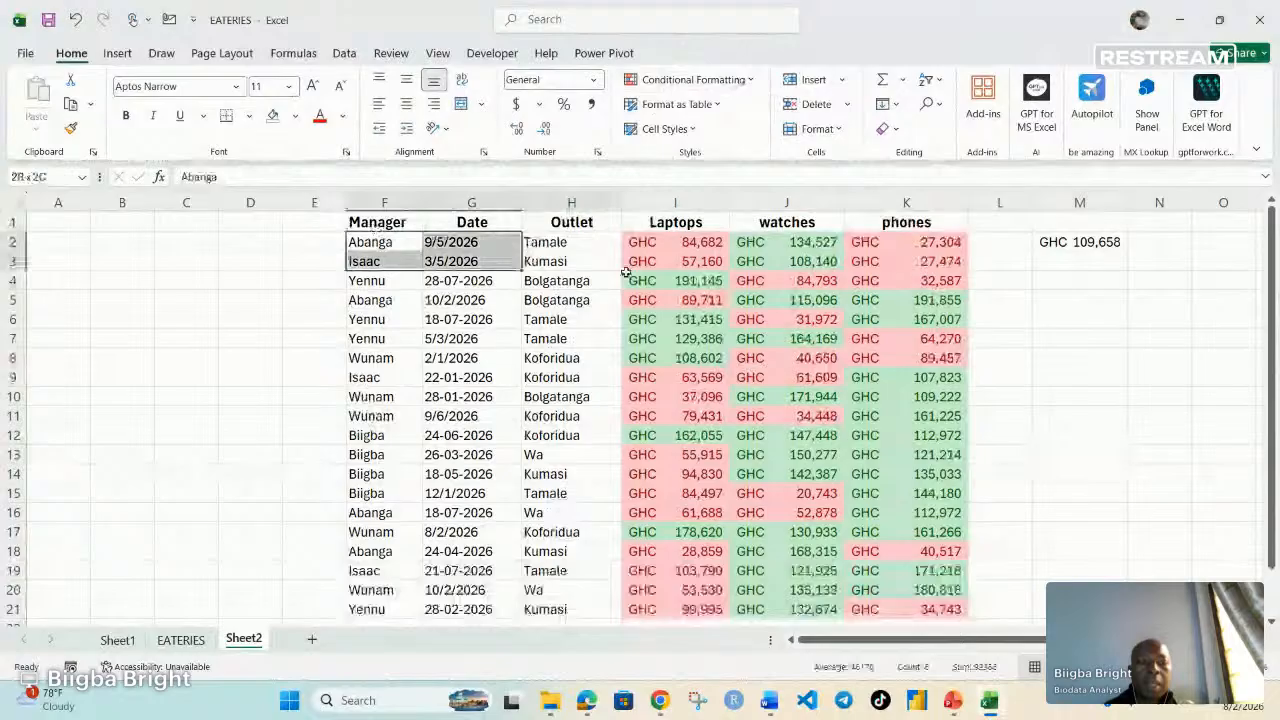
pyautogui.hotkey('ctrl', 'a')
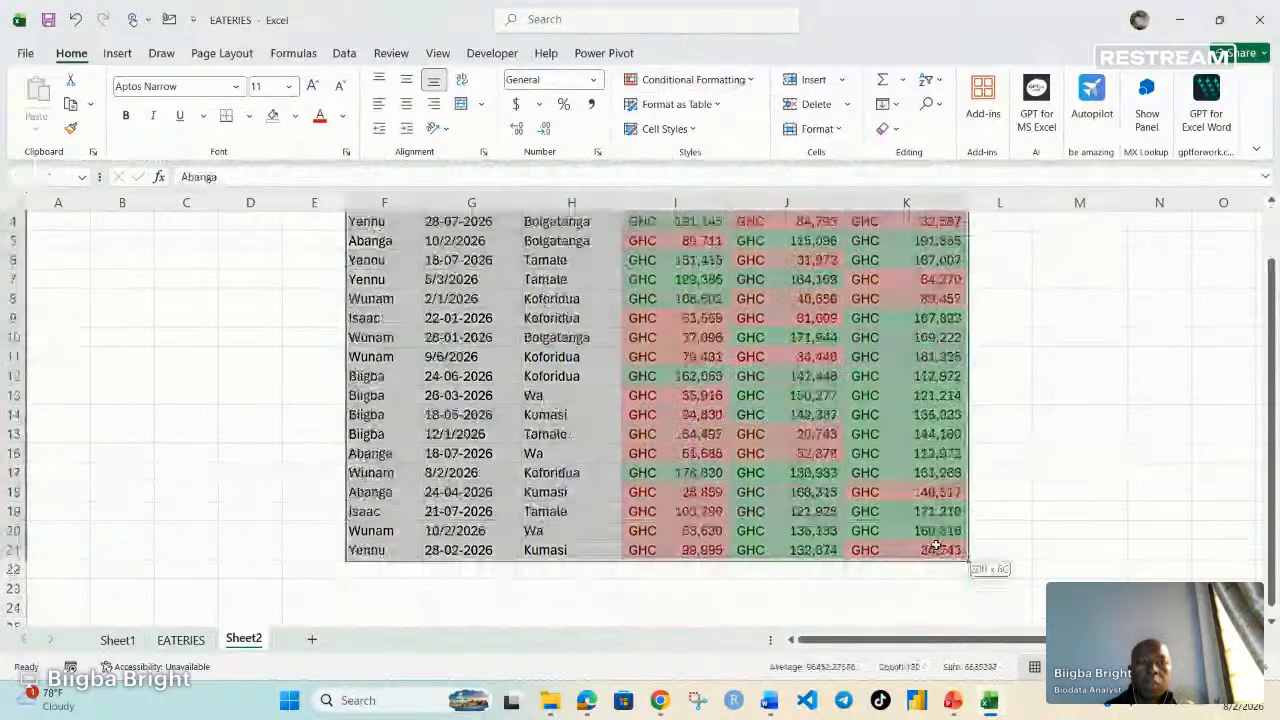
pyautogui.click(739, 83)
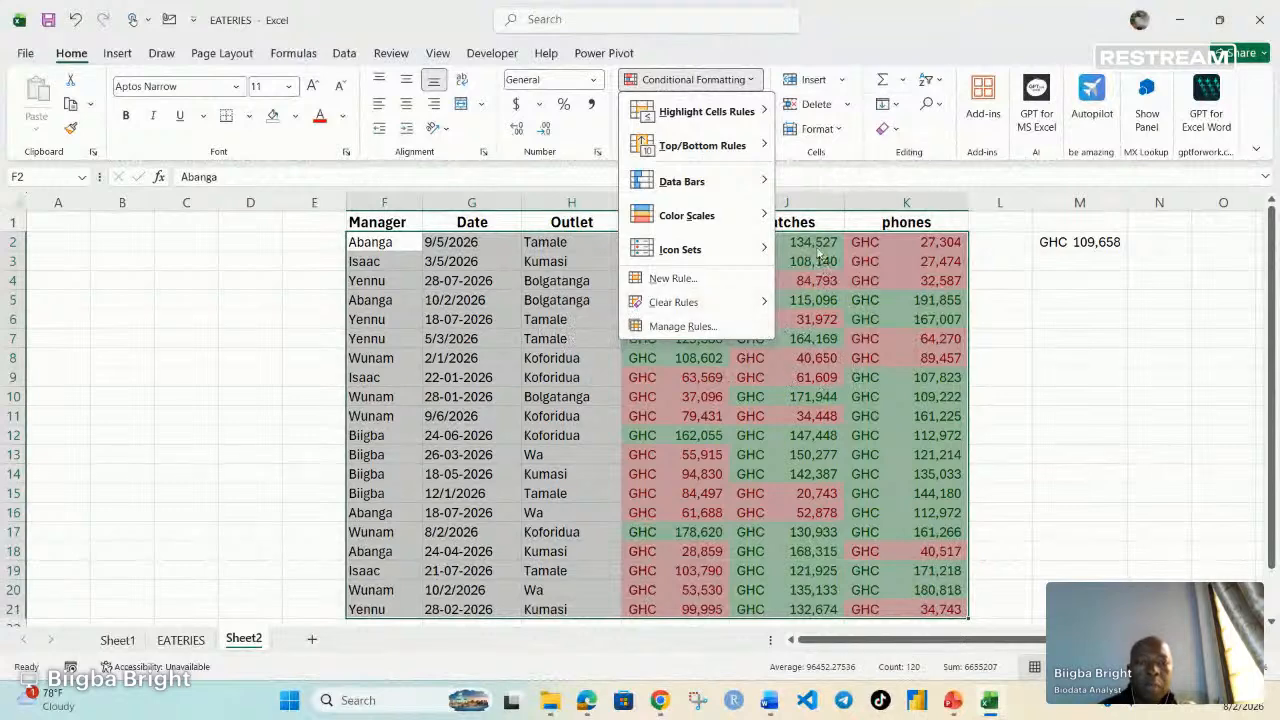
pyautogui.moveTo(673, 302)
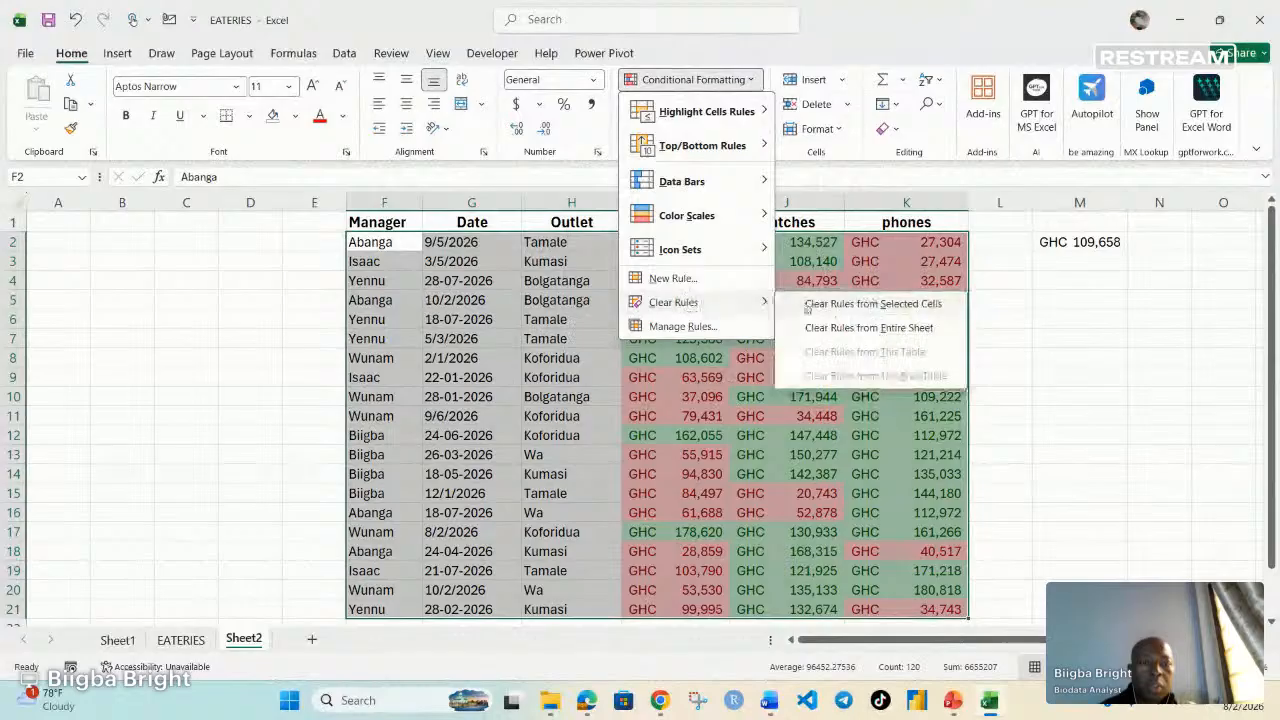
pyautogui.click(884, 327)
# Step: Preview data bars and the Green - Yellow - Red Color Scale on F2:K21 without applying them
pyautogui.click(741, 82)
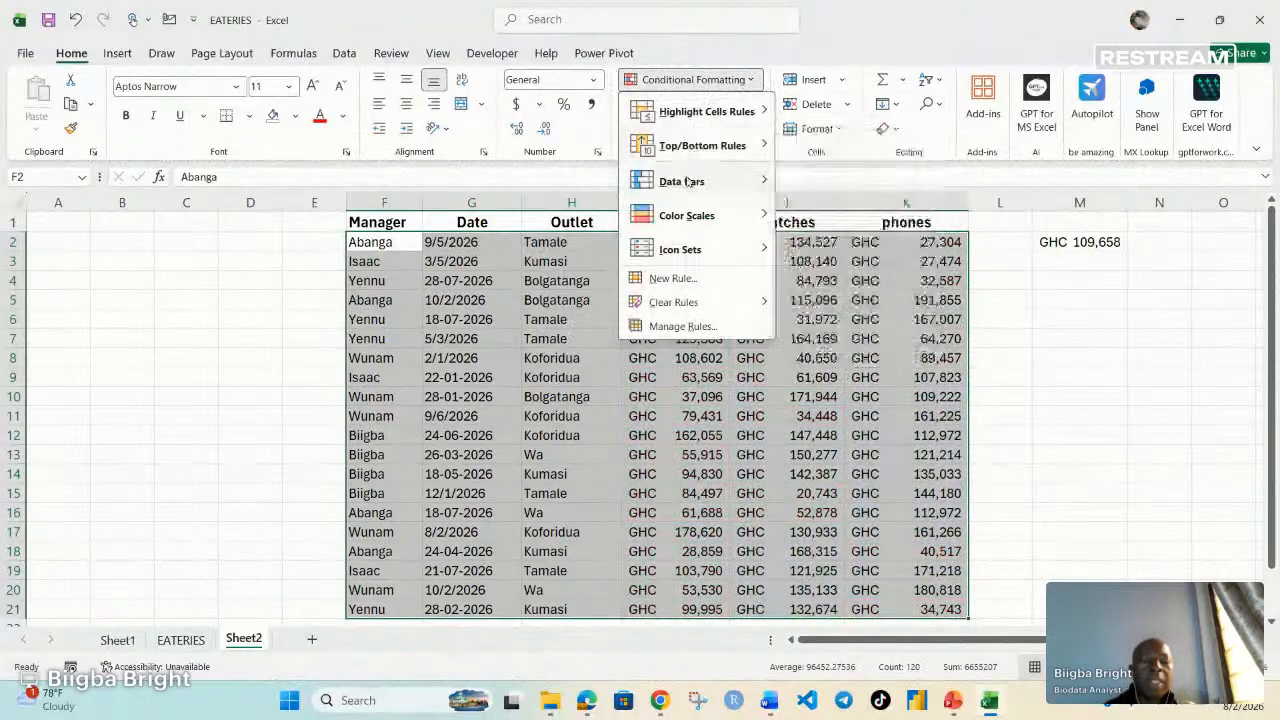
pyautogui.moveTo(686, 181)
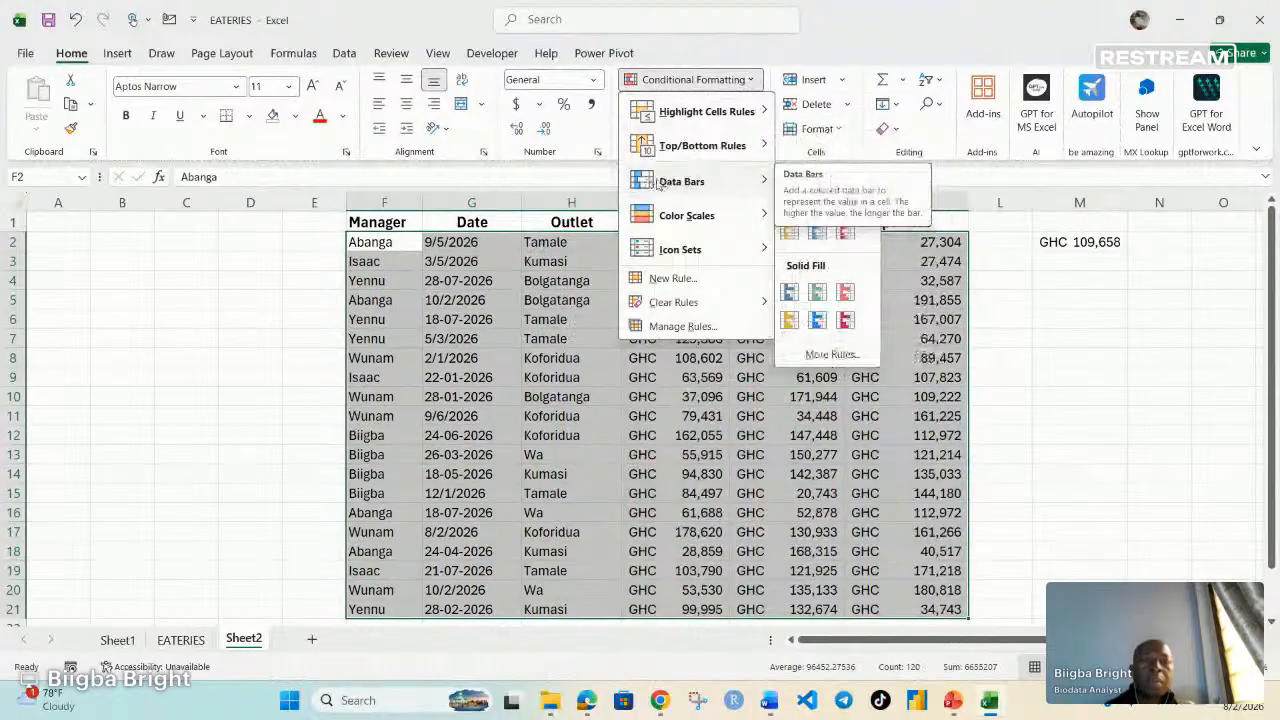
pyautogui.moveTo(775, 220)
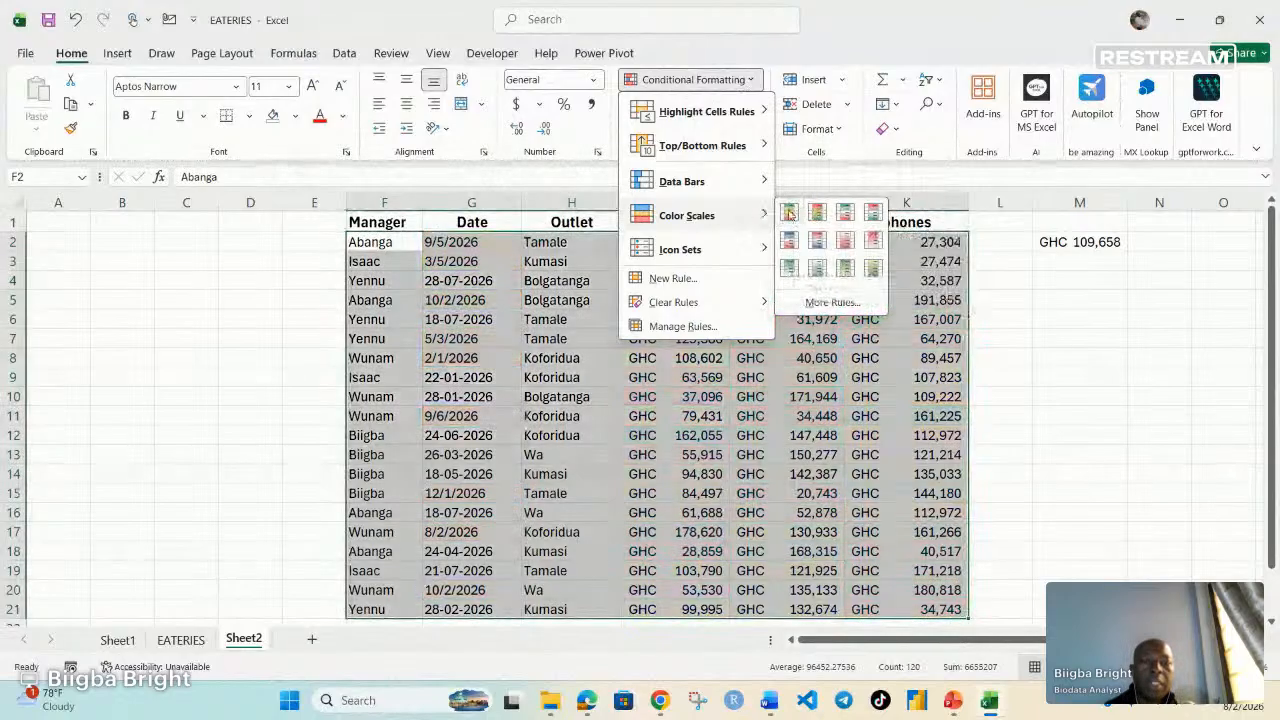
pyautogui.moveTo(766, 184)
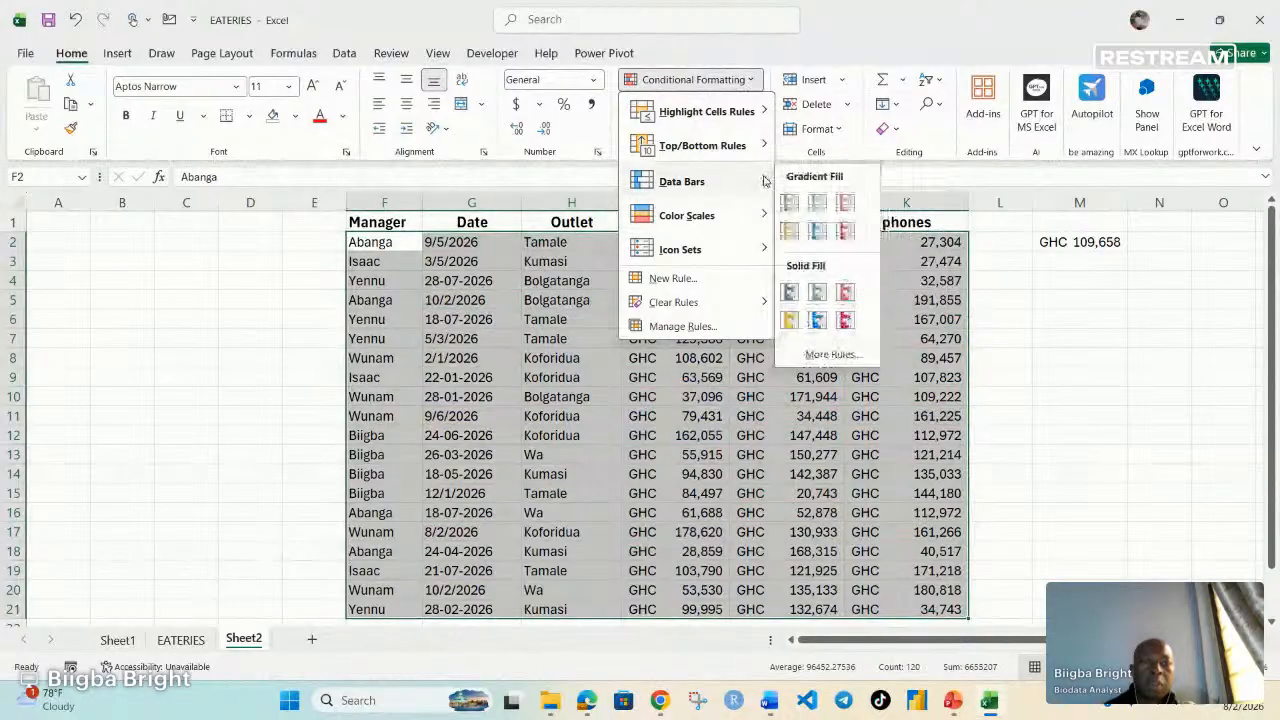
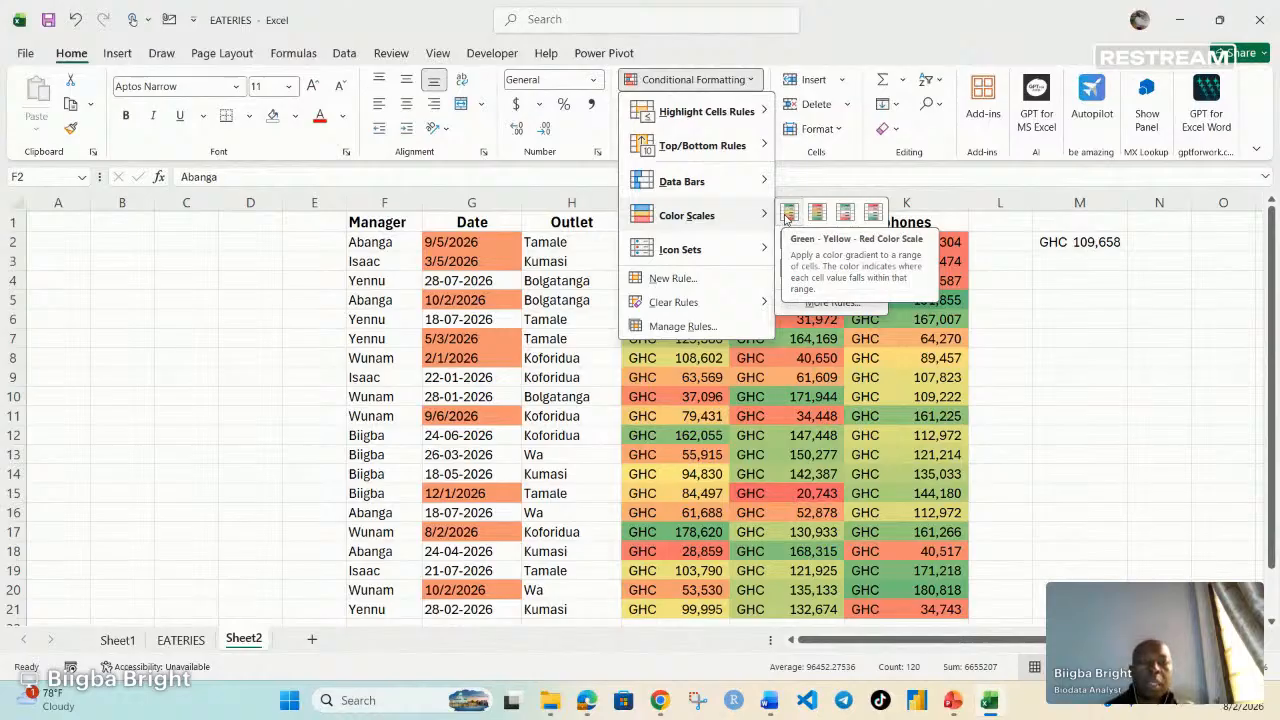
pyautogui.click(743, 400)
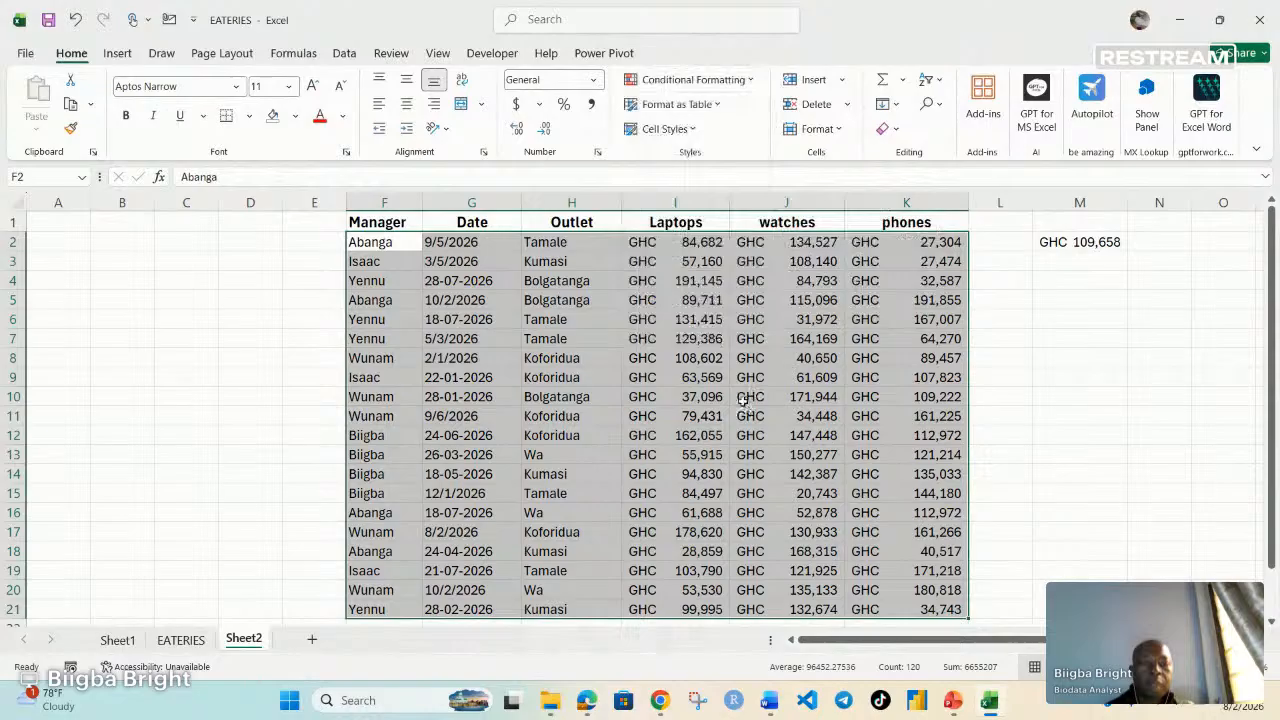
# Step: Select the sales figures in I2:K21 and preview the 3 Arrows (Colored) icon set on them
pyautogui.moveTo(650, 242); pyautogui.dragTo(945, 610)
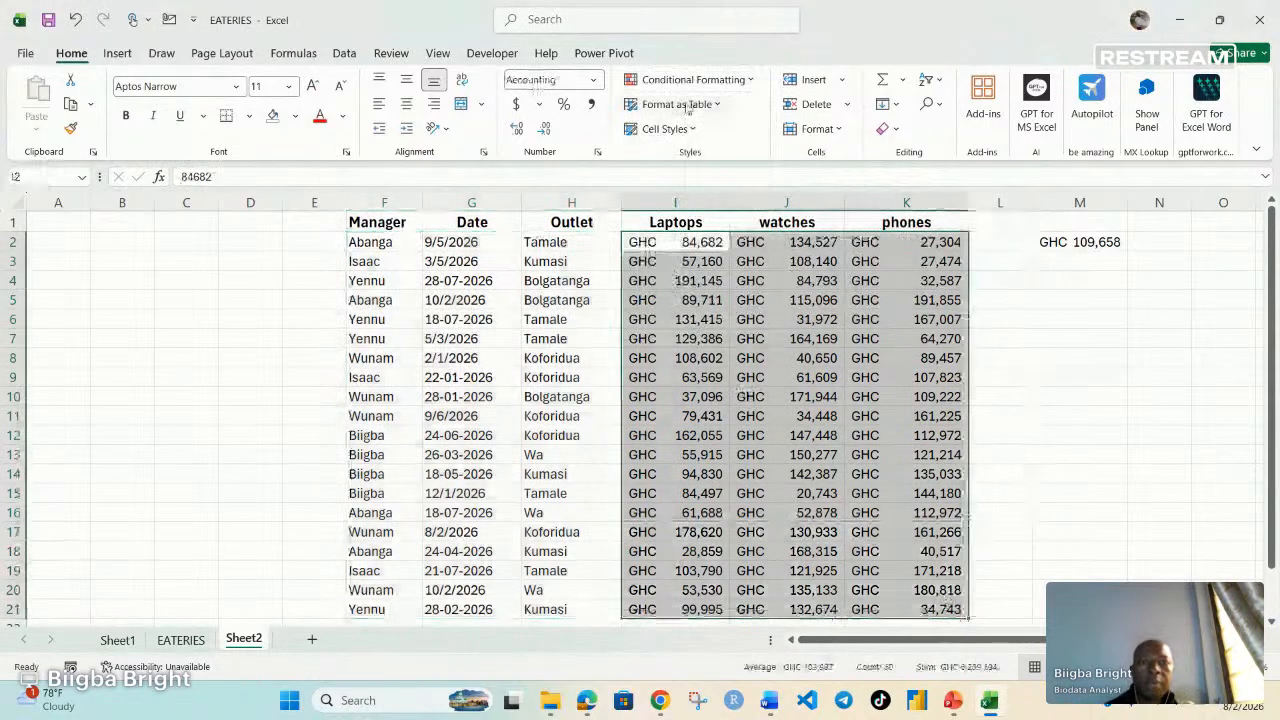
pyautogui.click(690, 80)
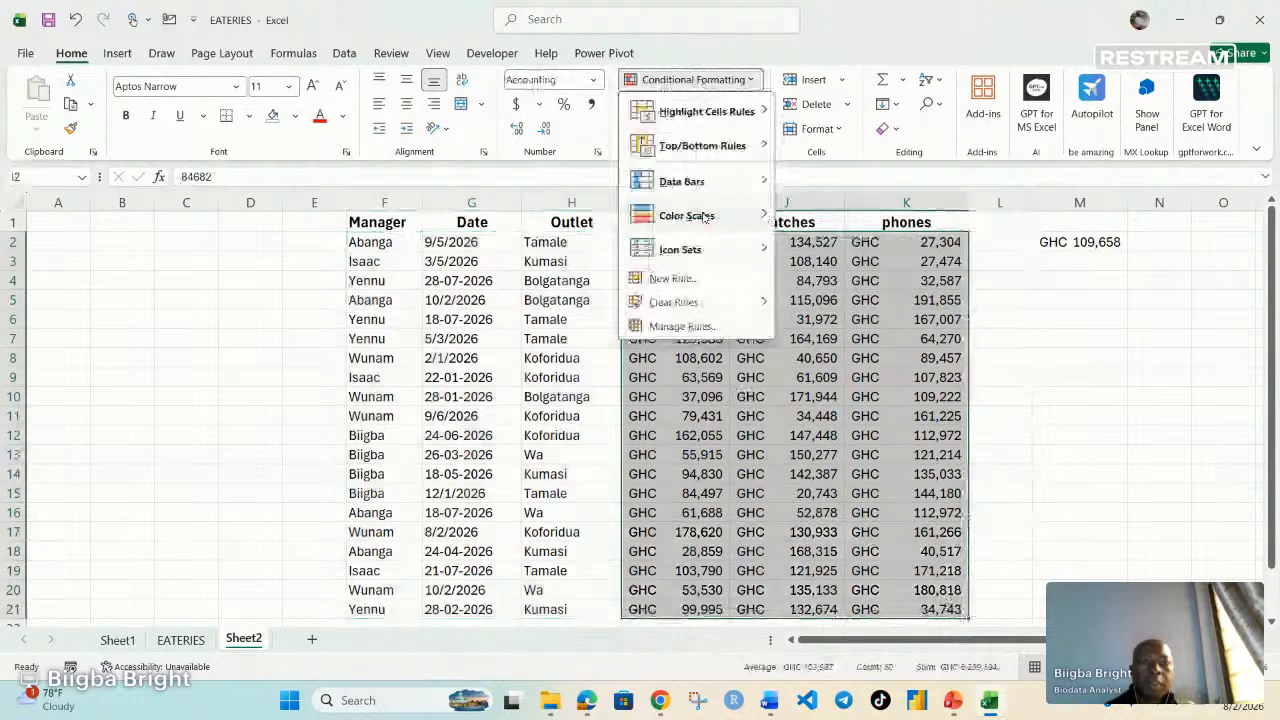
pyautogui.moveTo(766, 216)
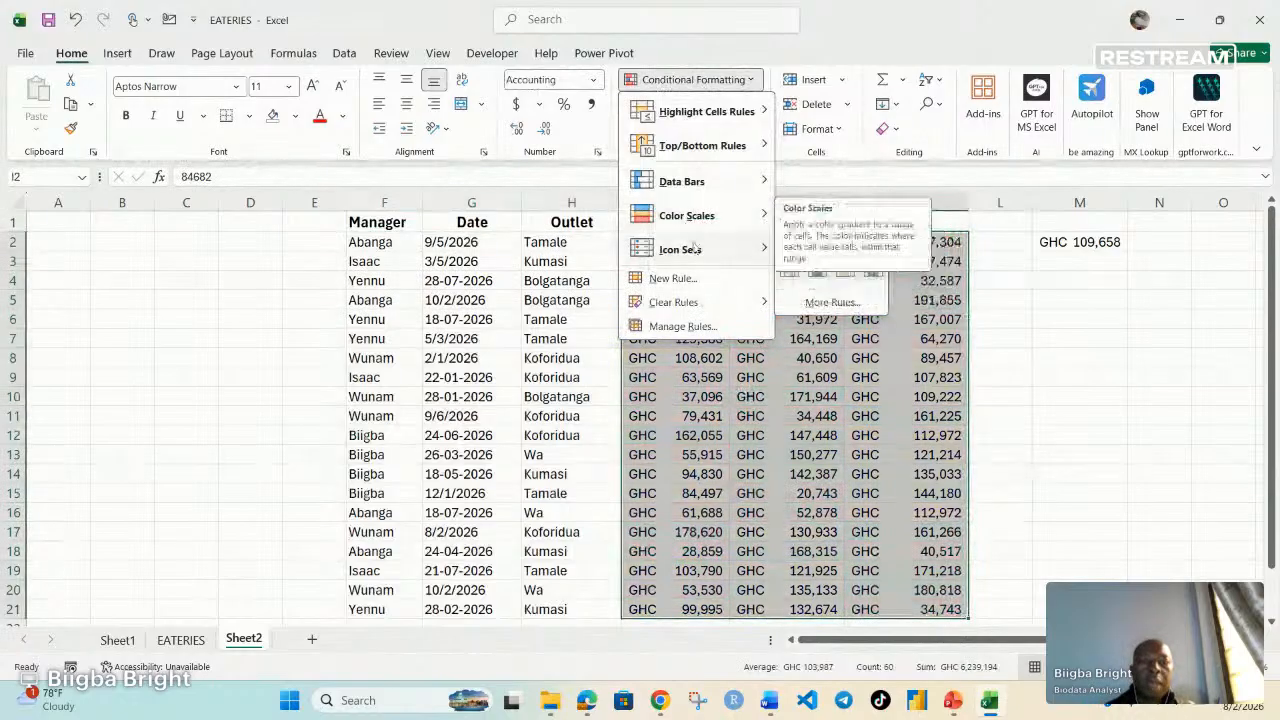
pyautogui.moveTo(740, 250)
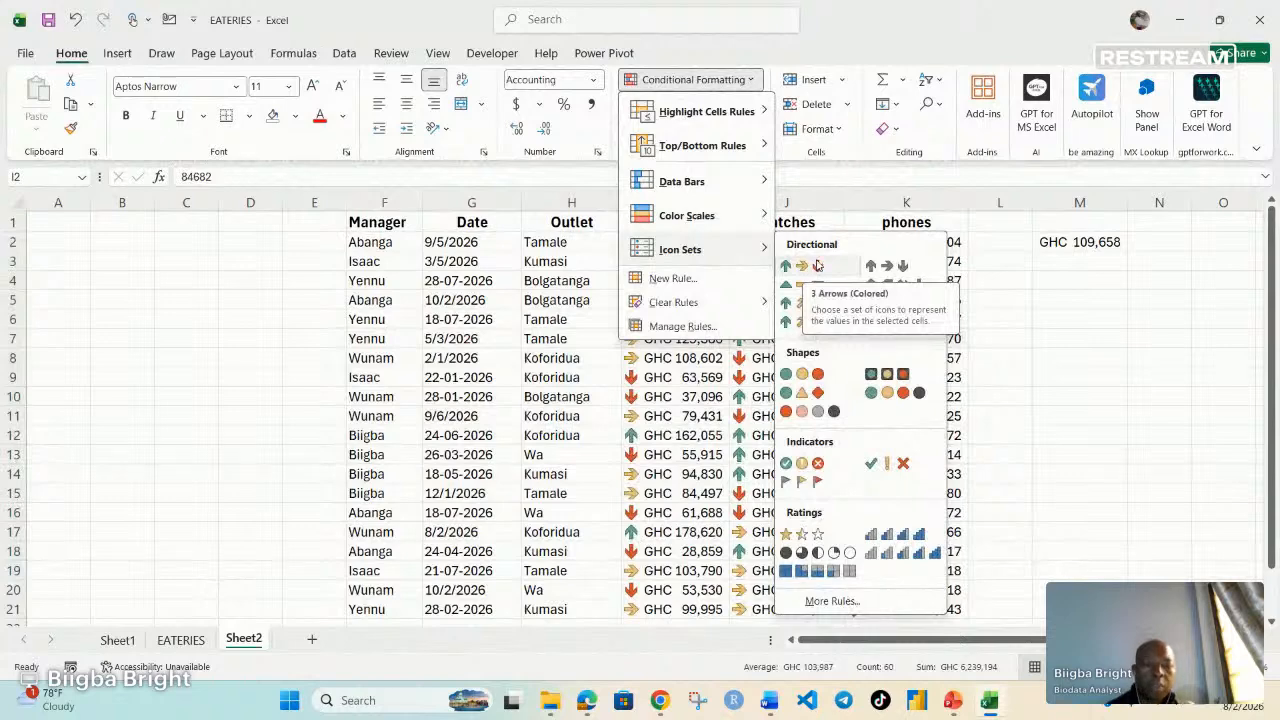
# Step: Apply the 3 Arrows (Colored) icon set to the Laptops, watches and phones figures and inspect the arrows in the phones column
pyautogui.click(818, 265)
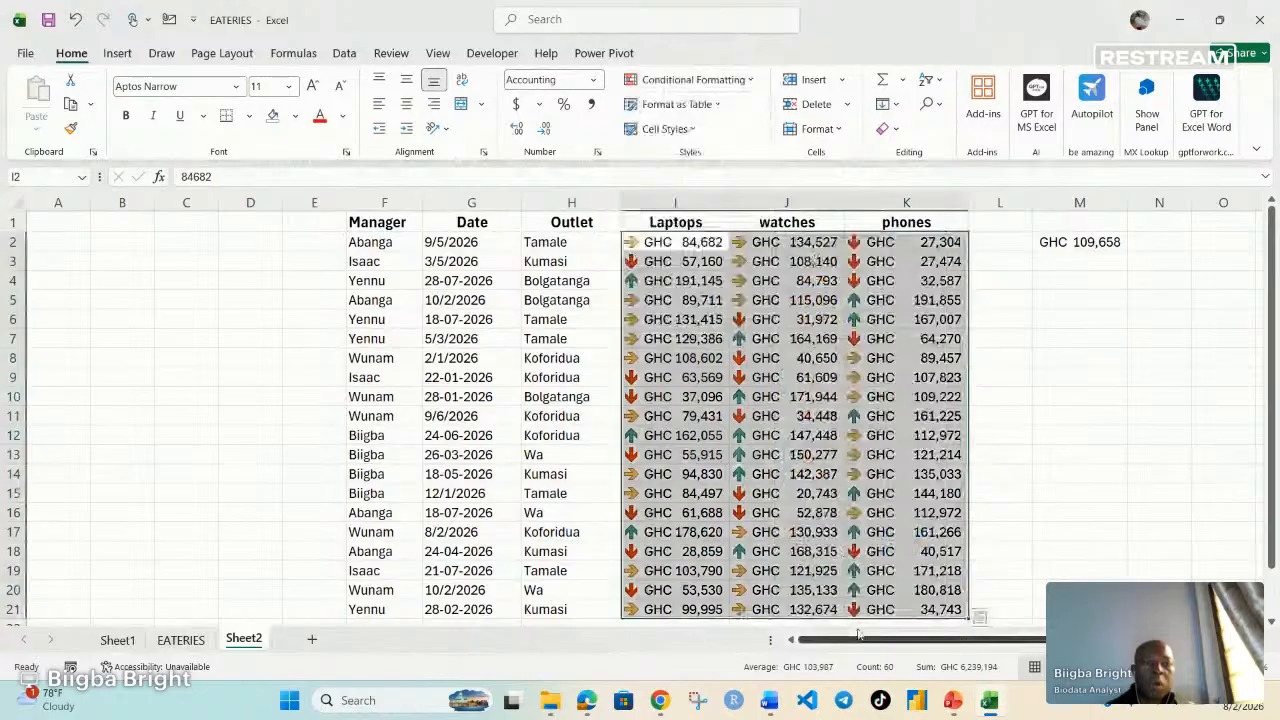
pyautogui.doubleClick(862, 243)
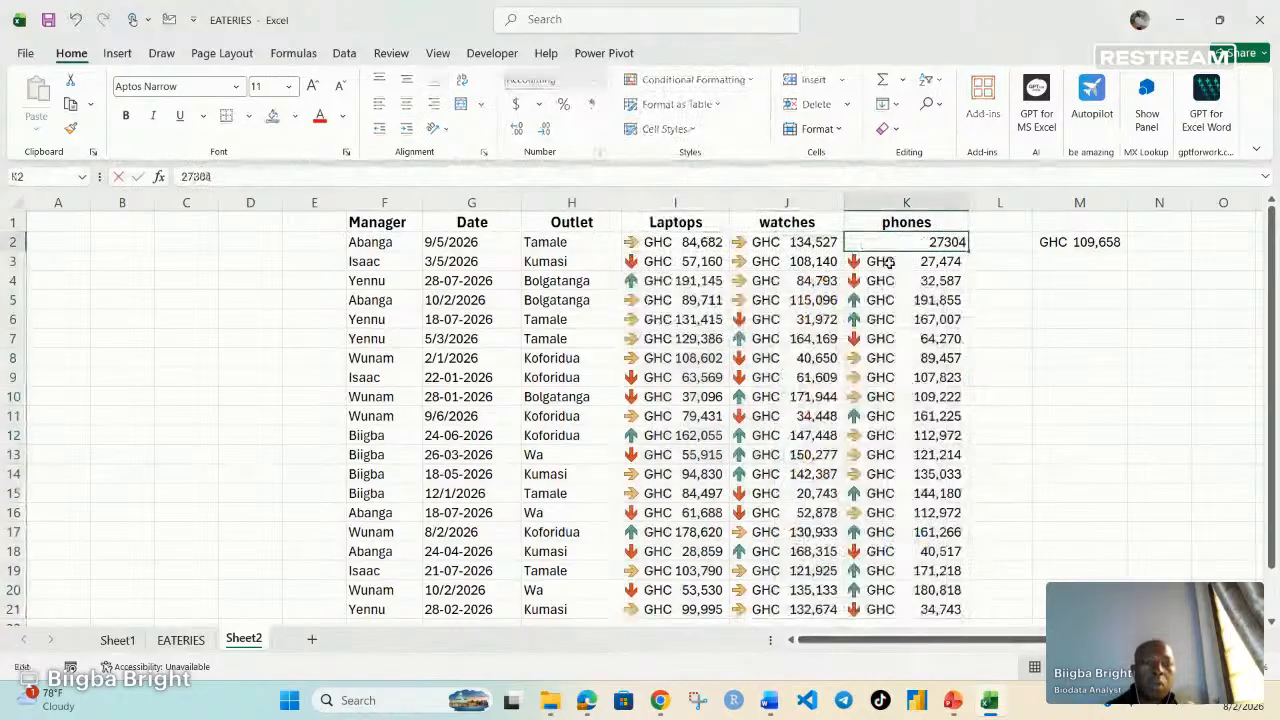
pyautogui.press('Escape')
pyautogui.moveTo(887, 243); pyautogui.dragTo(882, 320)
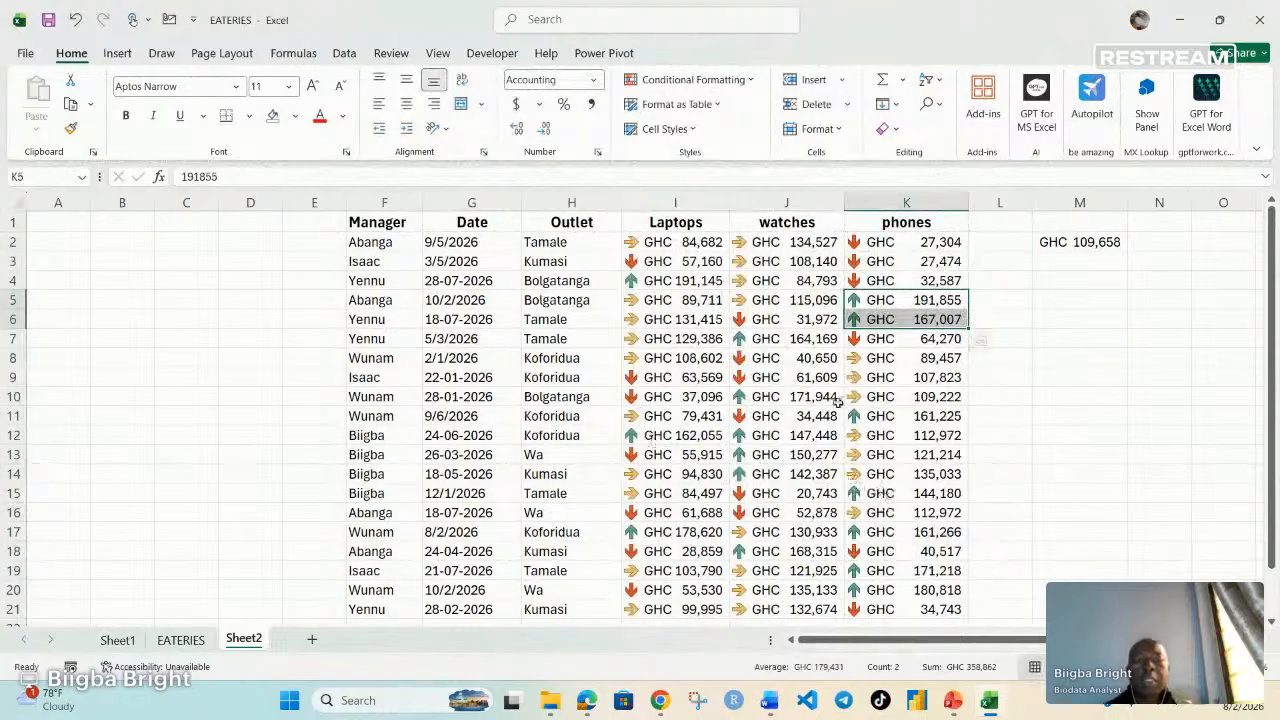
# Step: Apply the colored four-arrow directional icon set to the Laptops, watches and phones figures in I2:K21
pyautogui.moveTo(636, 244); pyautogui.dragTo(912, 612)
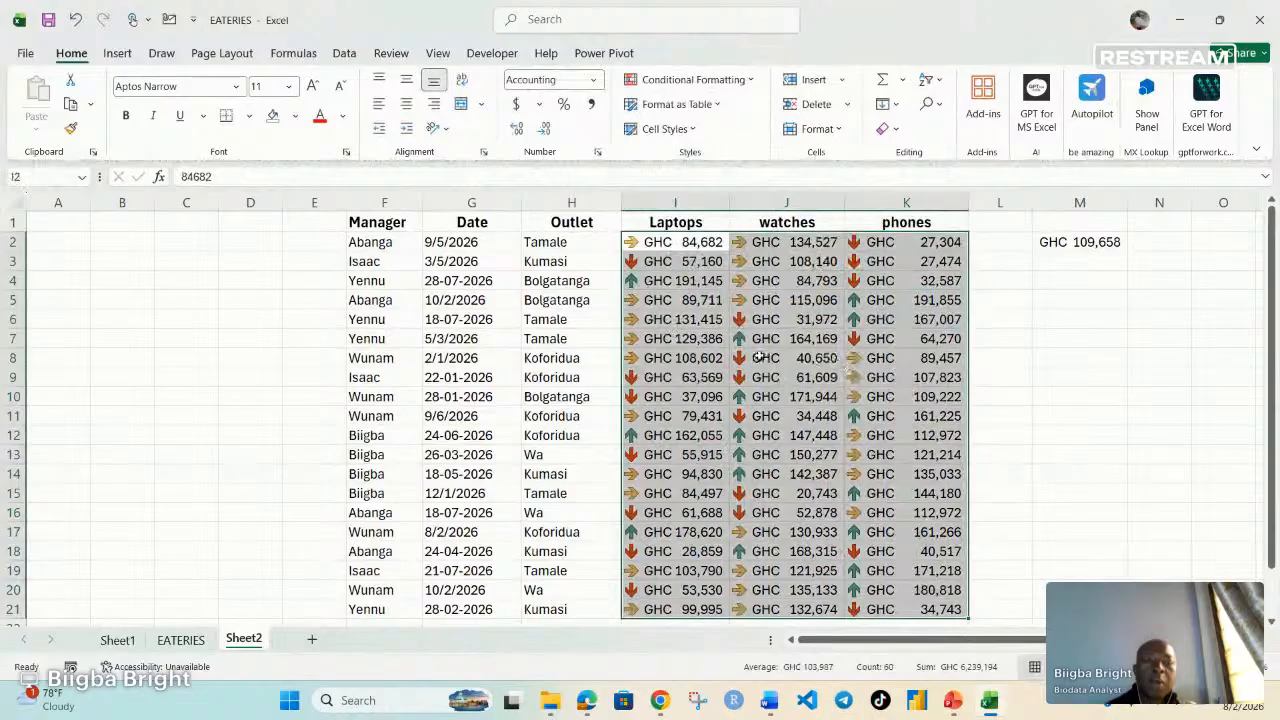
pyautogui.click(693, 79)
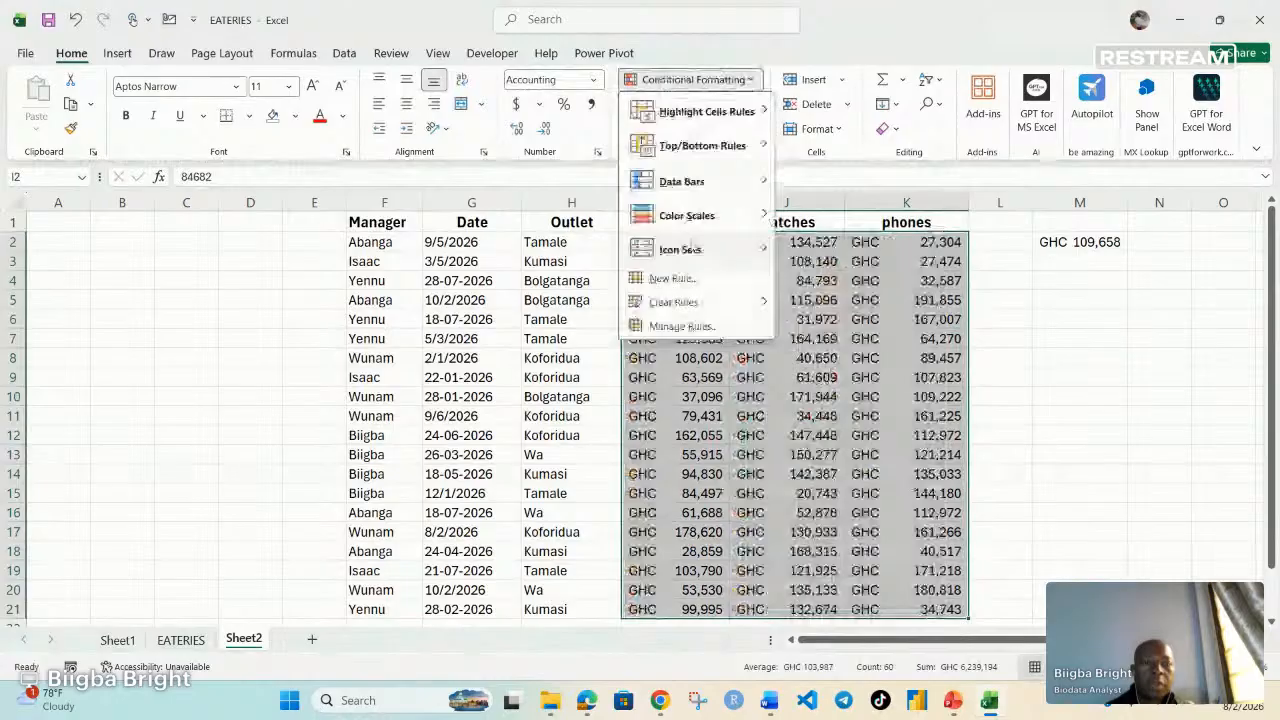
pyautogui.moveTo(693, 256)
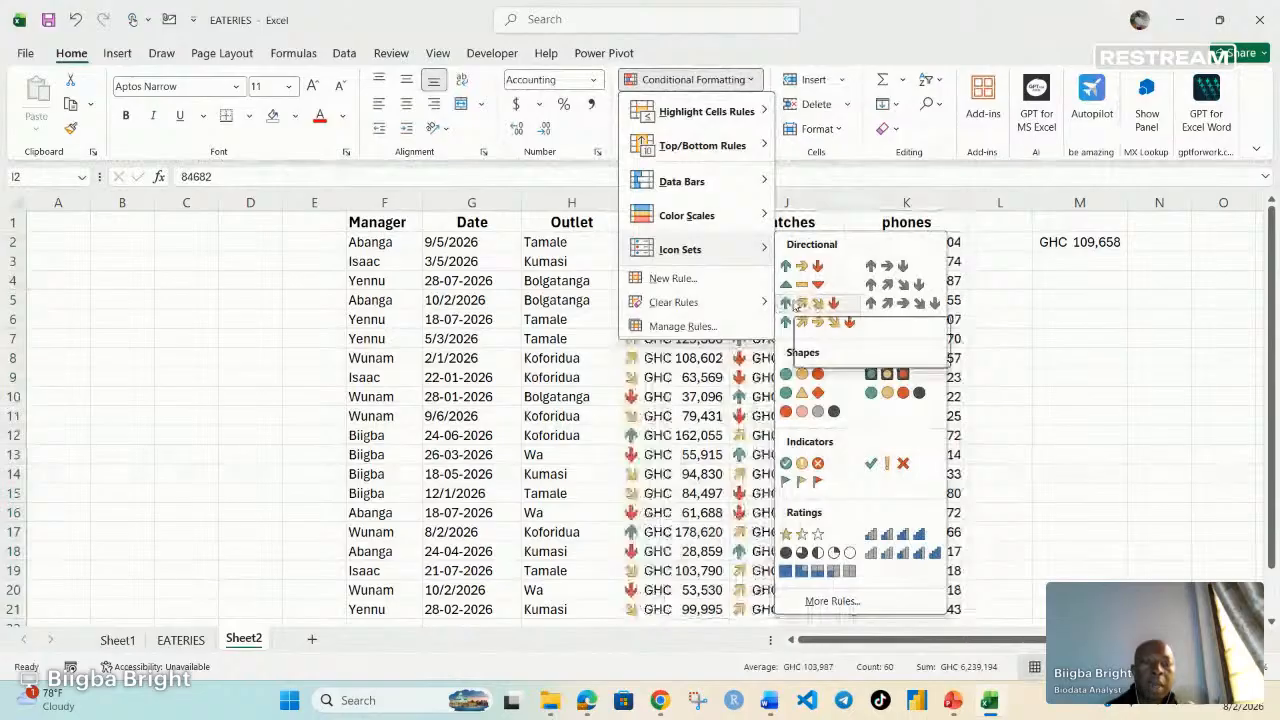
pyautogui.click(796, 303)
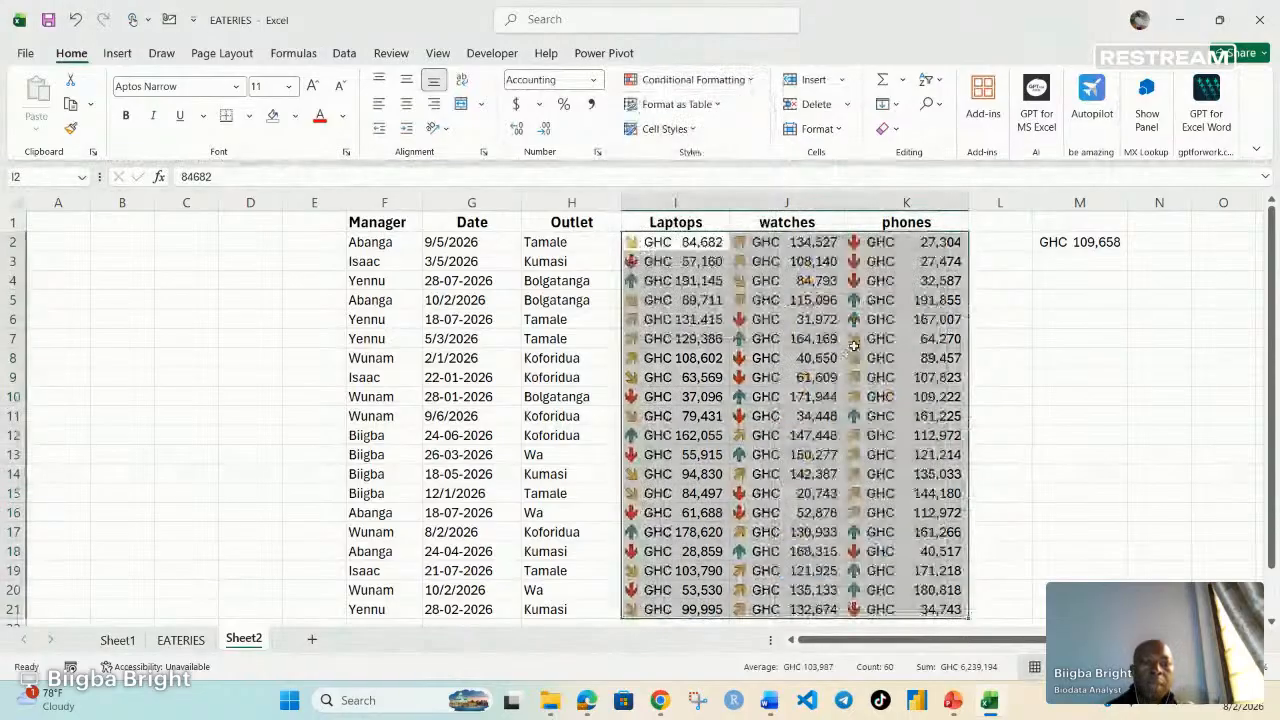
# Step: Examine how the colored four-arrow icons relate to low, middle and high amounts in the phones column
pyautogui.click(856, 245)
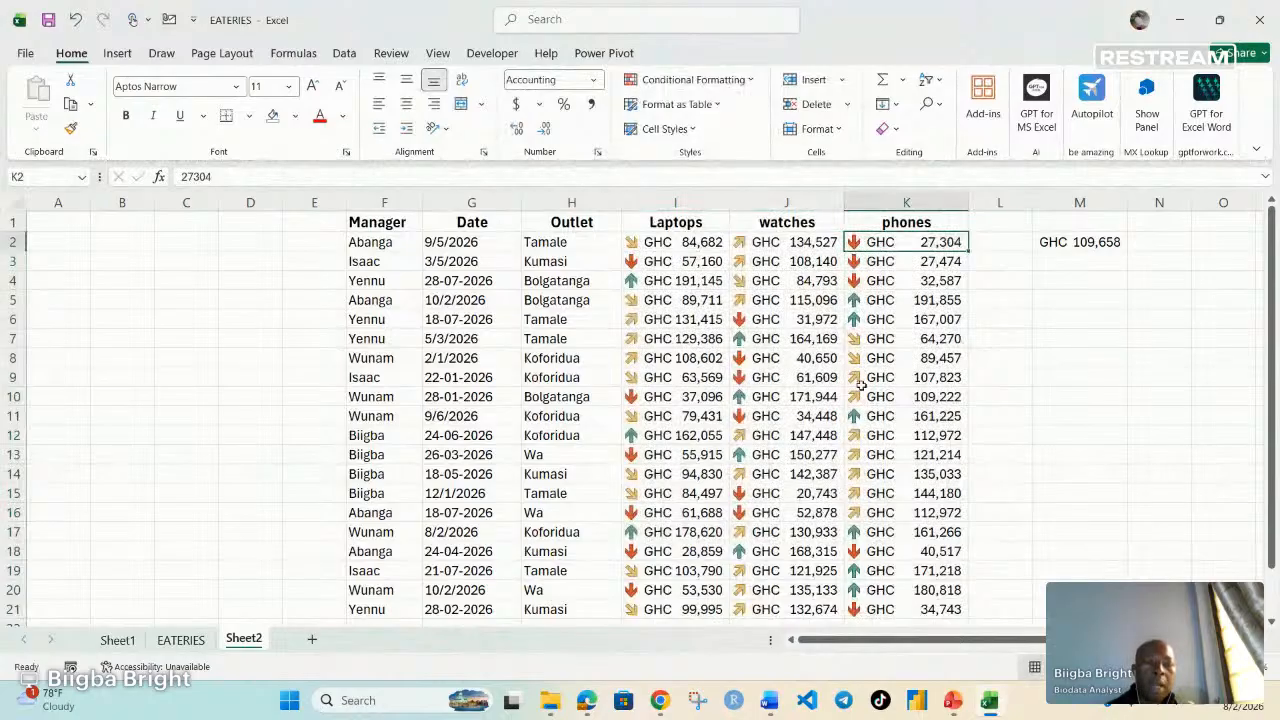
pyautogui.click(855, 340)
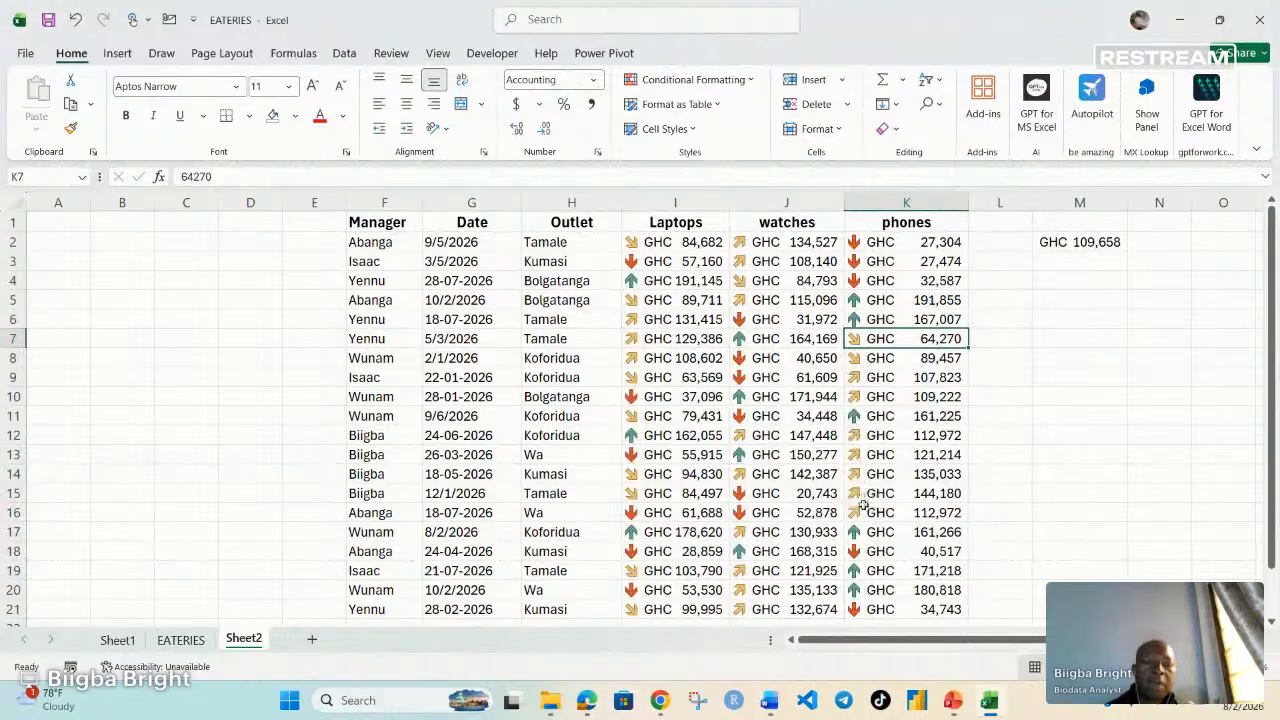
pyautogui.click(854, 553)
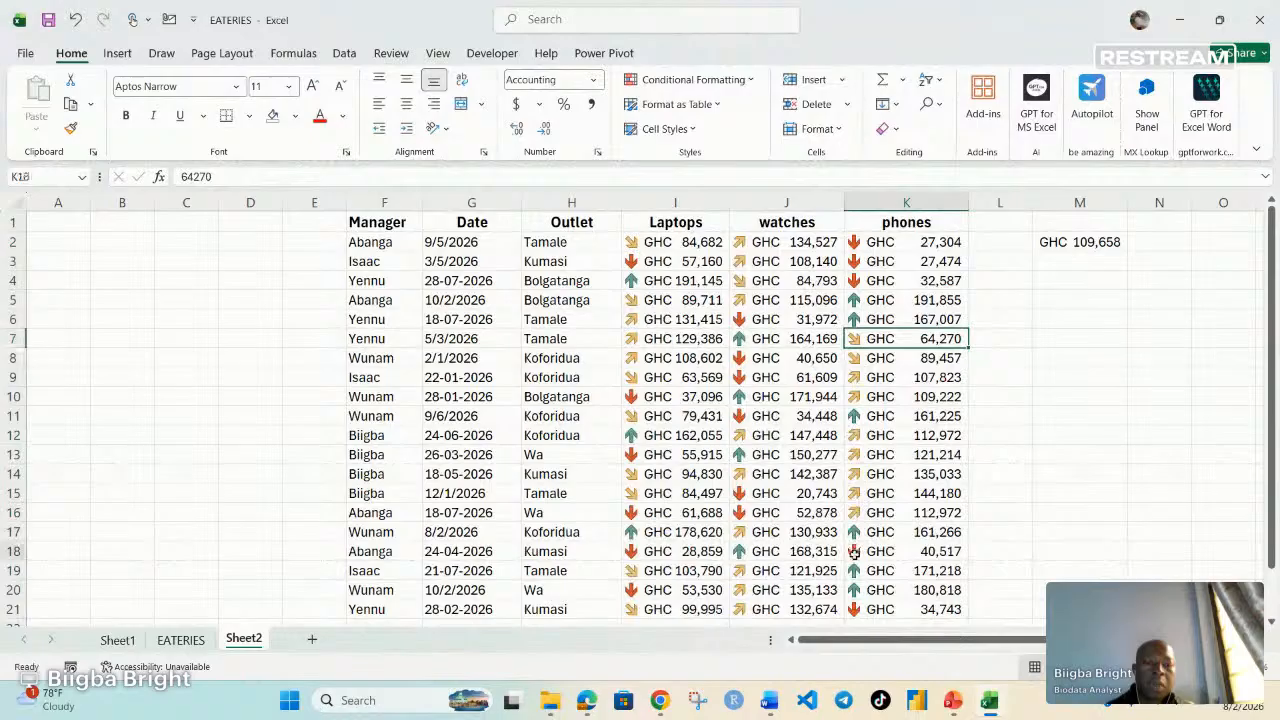
pyautogui.click(854, 576)
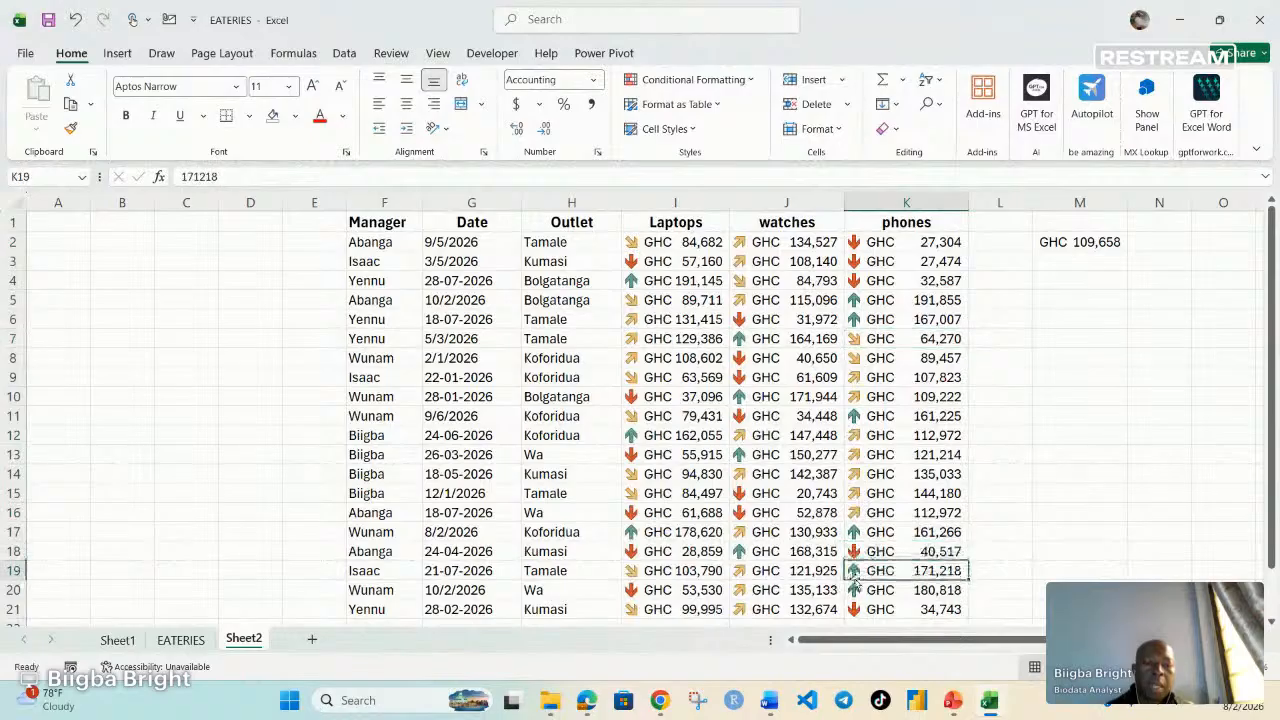
pyautogui.click(856, 607)
pyautogui.click(866, 458)
pyautogui.click(855, 342)
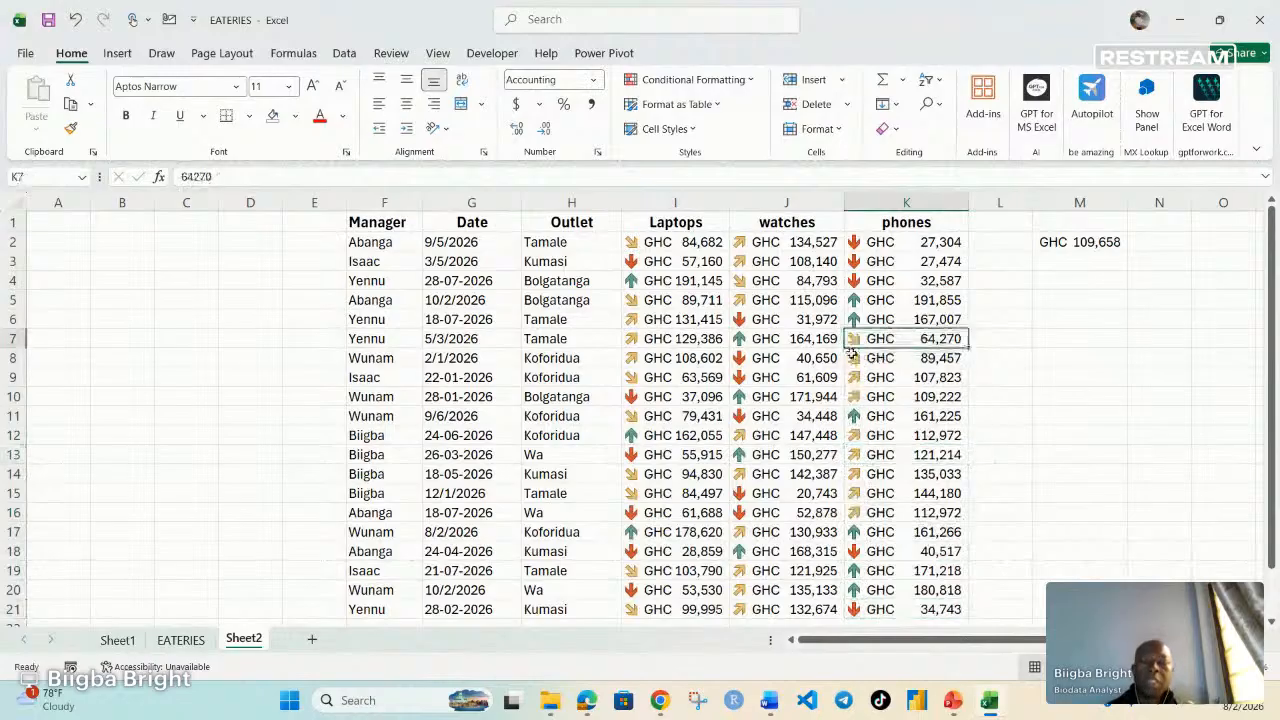
# Step: Clear the colored arrow conditional formatting rules from the sales figures in I2:K21 only
pyautogui.click(645, 237)
pyautogui.moveTo(645, 237); pyautogui.dragTo(858, 612)
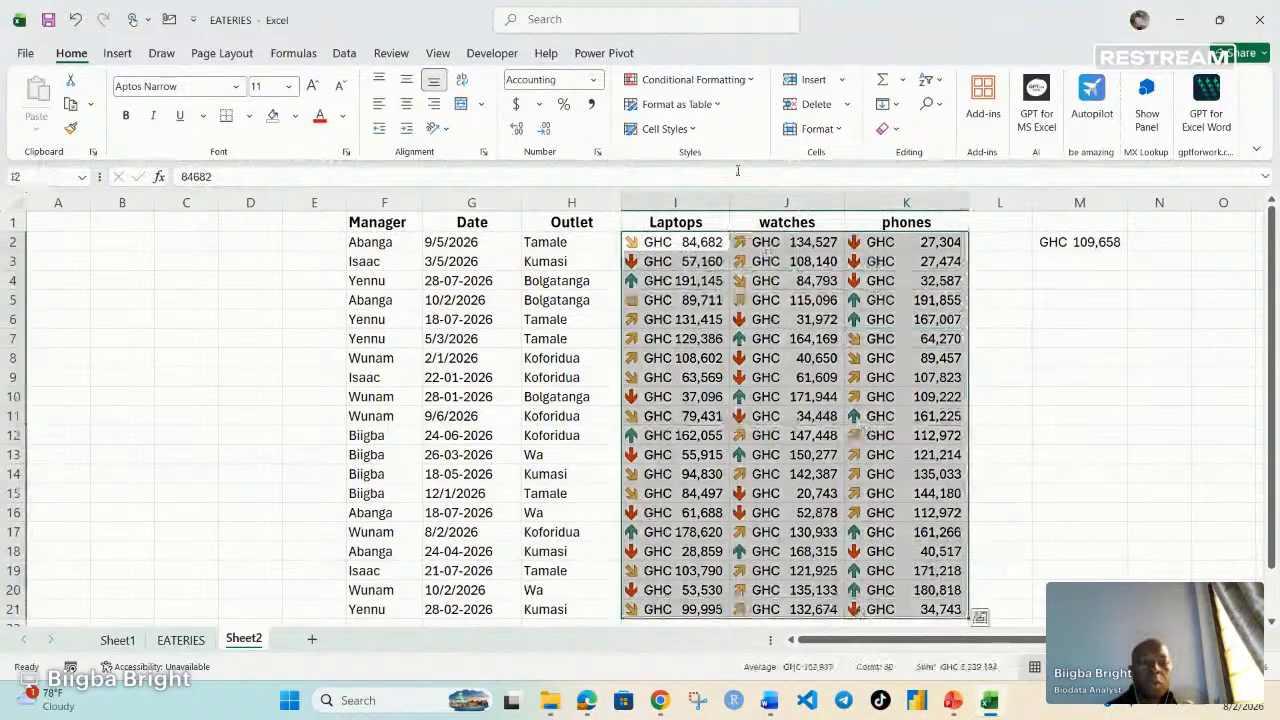
pyautogui.click(697, 84)
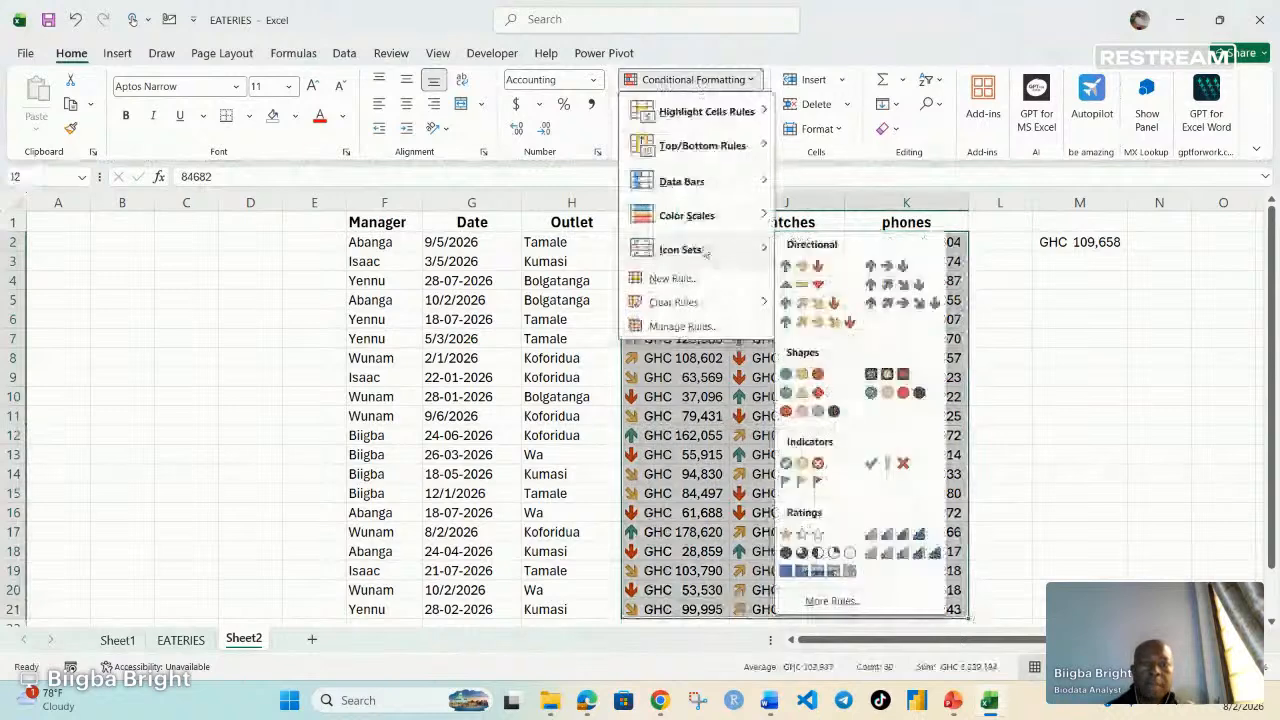
pyautogui.moveTo(689, 305)
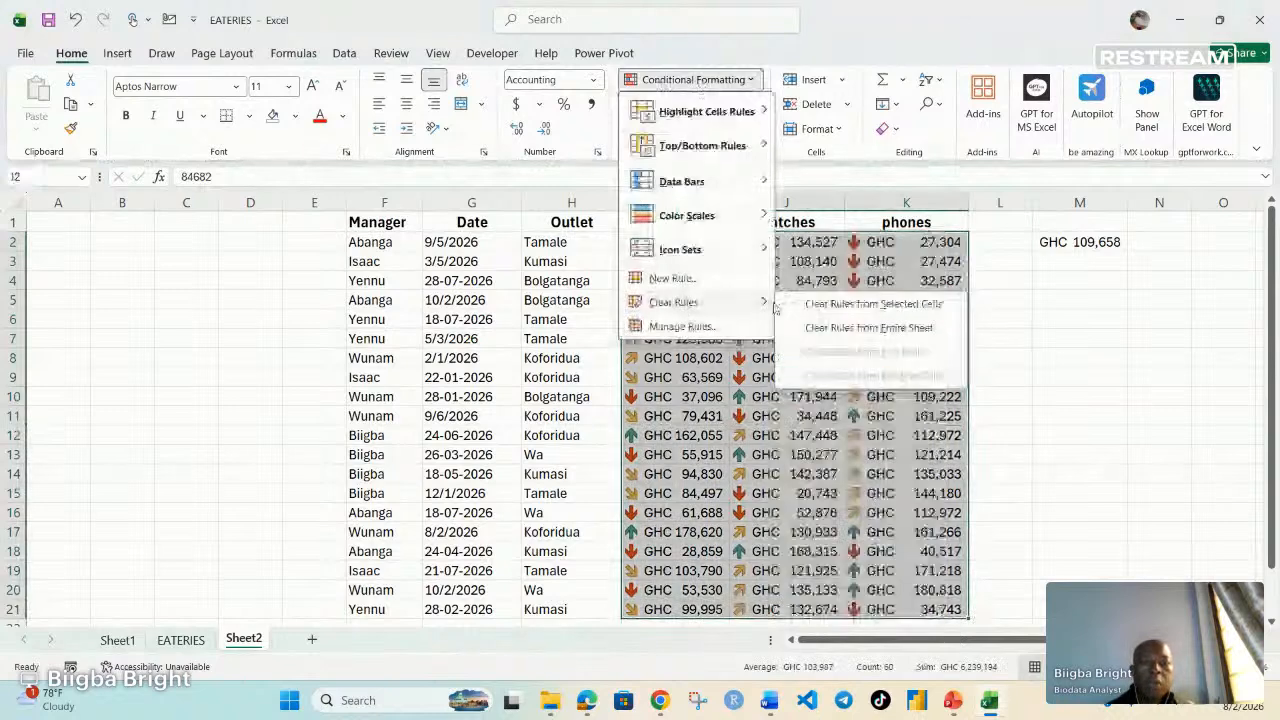
pyautogui.click(850, 304)
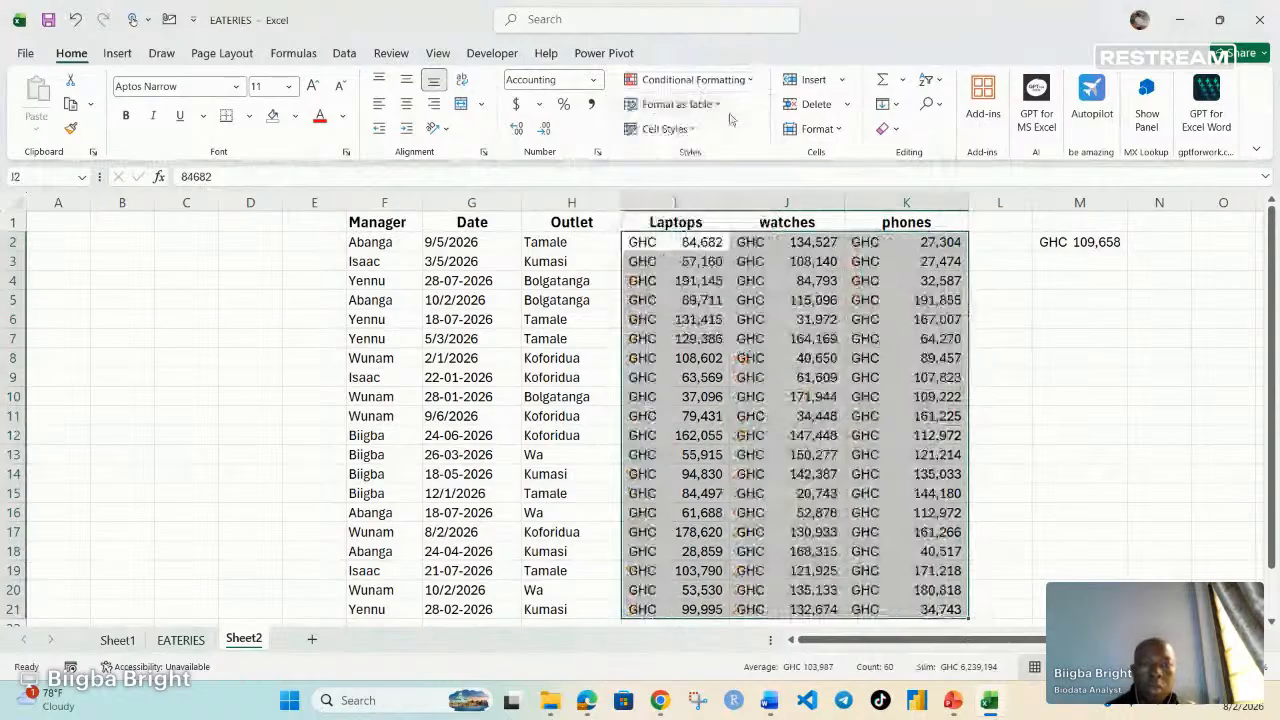
# Step: Apply the 5 Arrows (Gray) icon set to the Laptops, watches and phones figures in I2:K21
pyautogui.click(740, 84)
pyautogui.moveTo(700, 249)
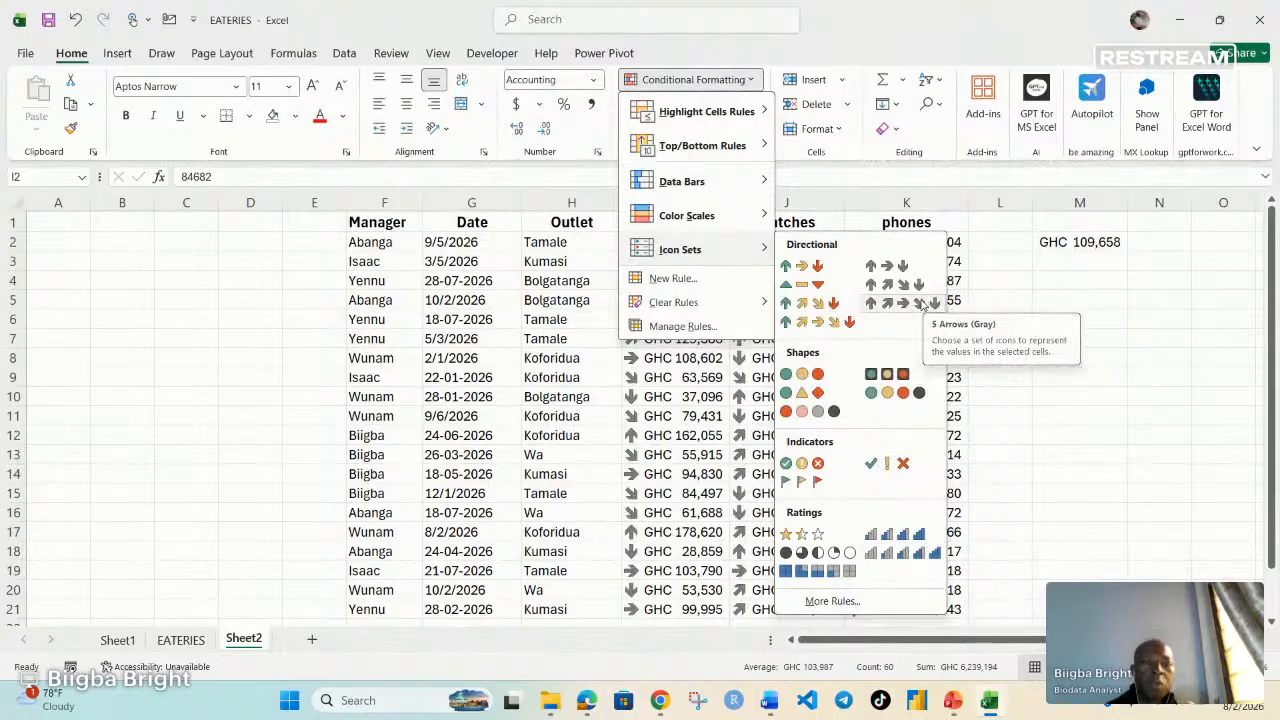
pyautogui.click(925, 302)
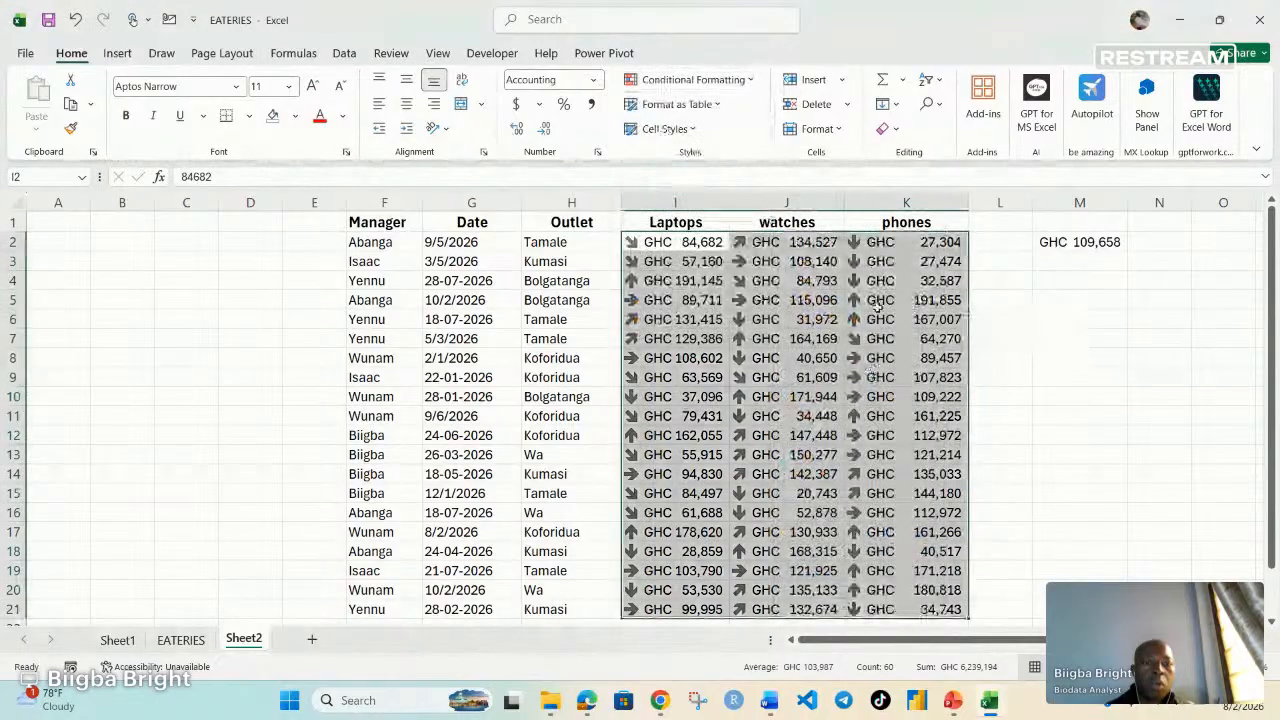
# Step: Examine the gray arrow directions against the phones amounts row by row from K2 to K14
pyautogui.click(854, 242)
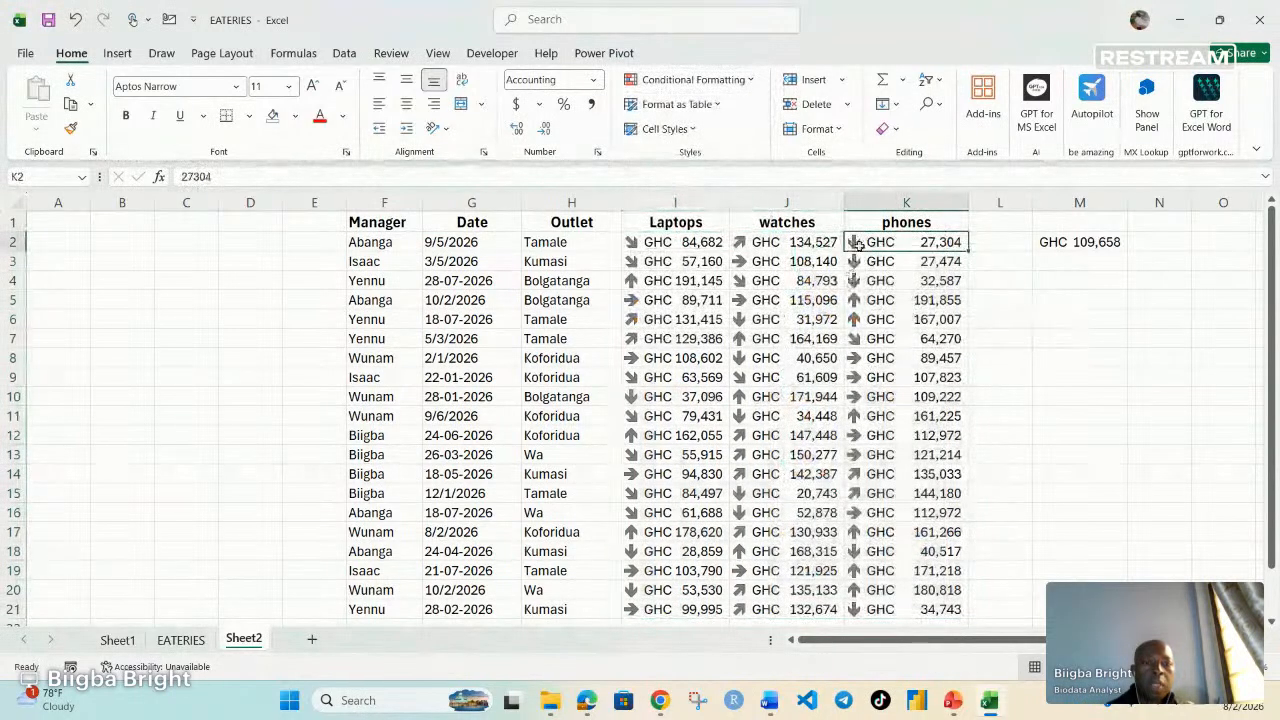
pyautogui.moveTo(851, 244); pyautogui.dragTo(853, 269)
pyautogui.click(854, 286)
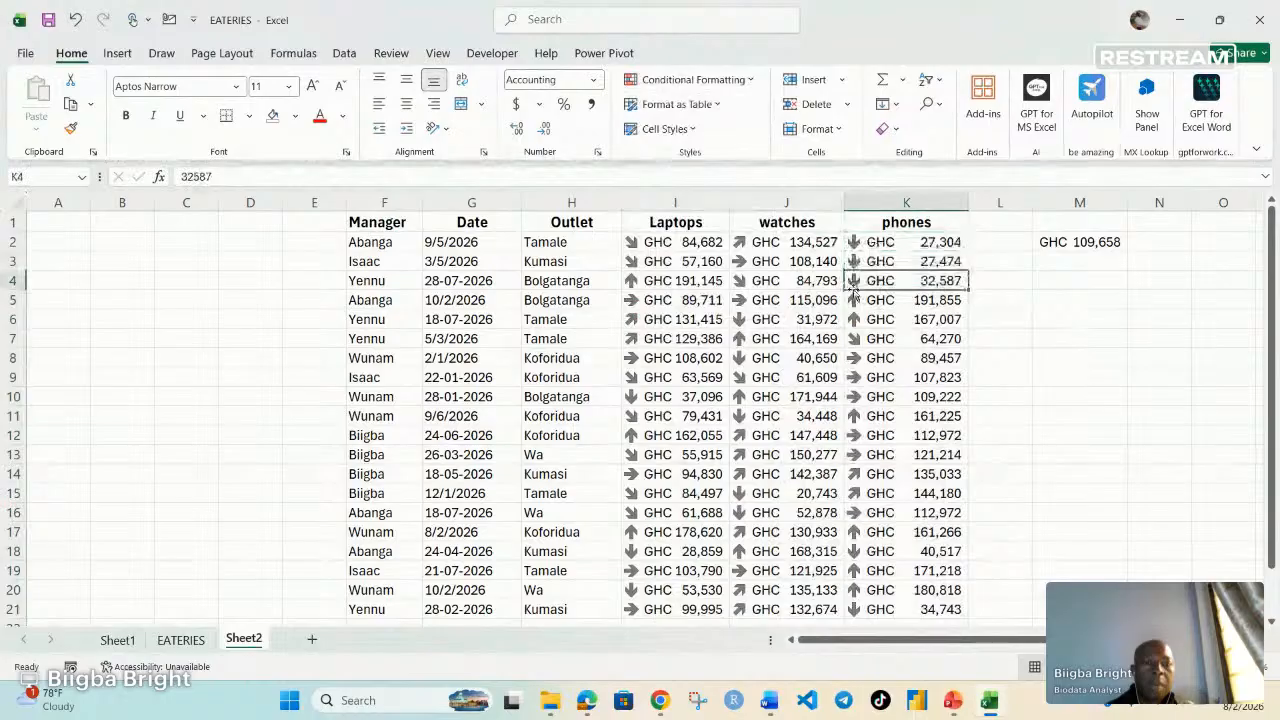
pyautogui.click(856, 303)
pyautogui.click(856, 319)
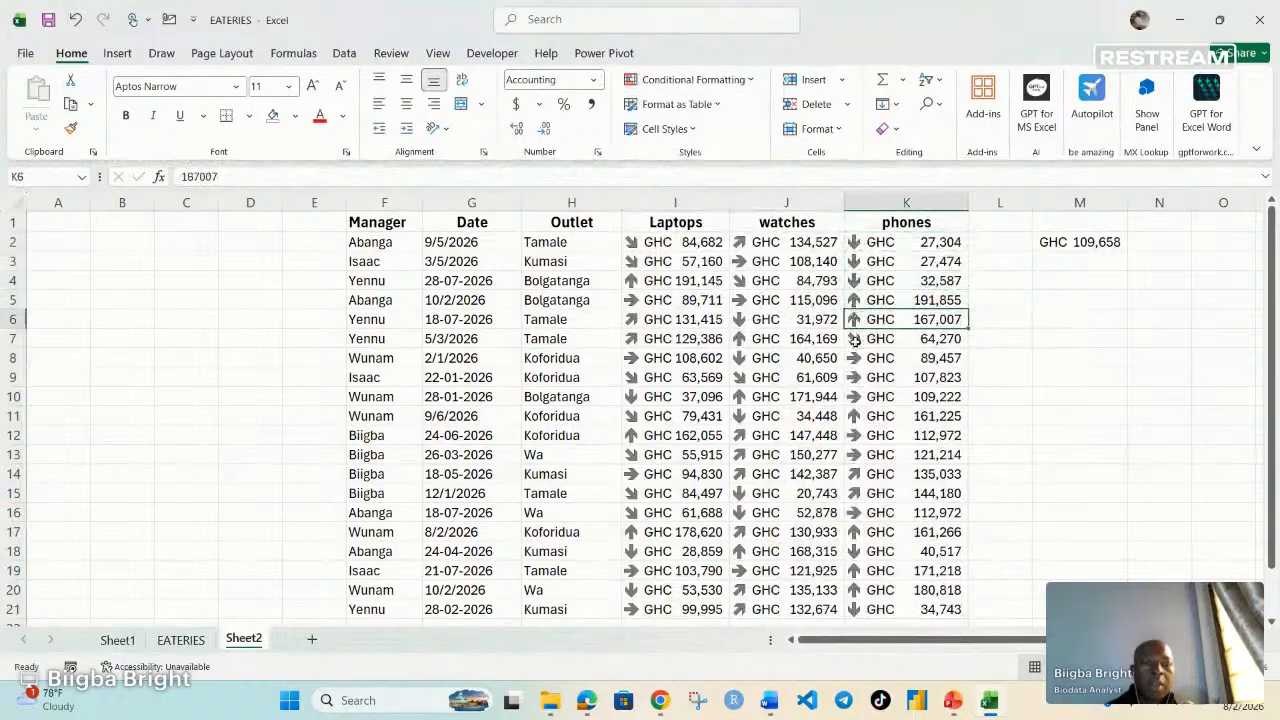
pyautogui.click(856, 339)
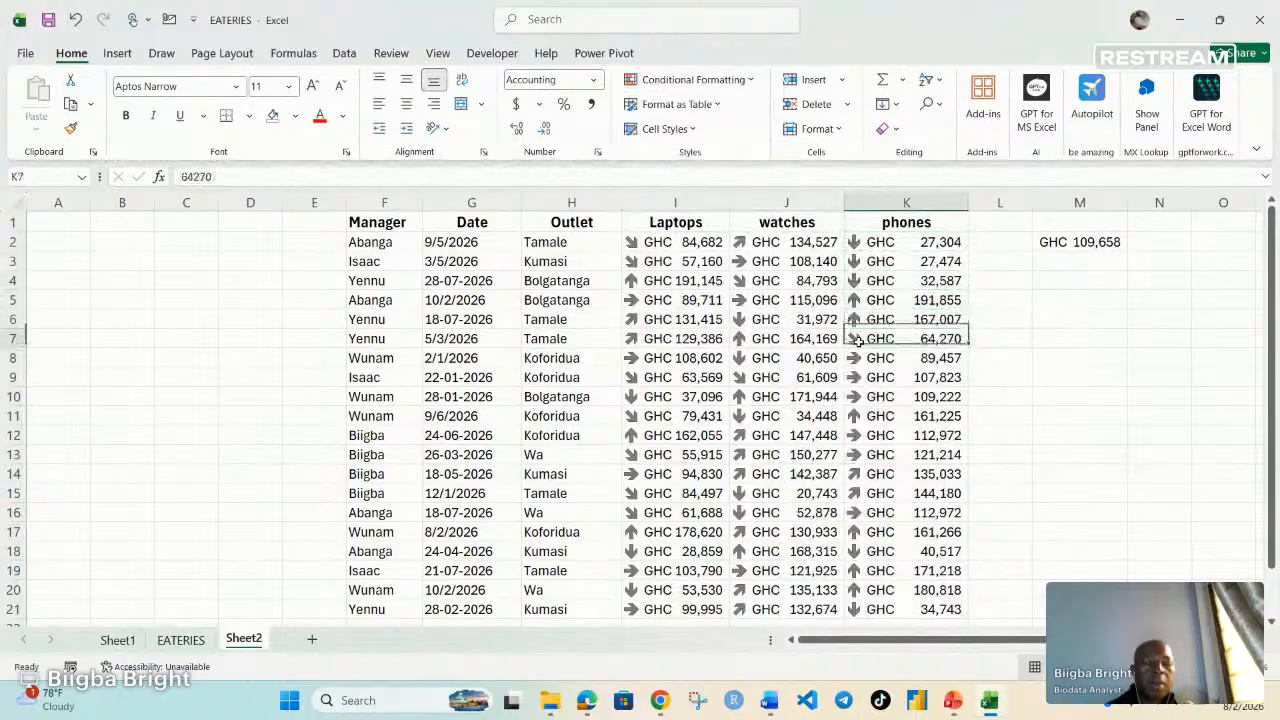
pyautogui.click(855, 358)
pyautogui.click(855, 378)
pyautogui.click(855, 397)
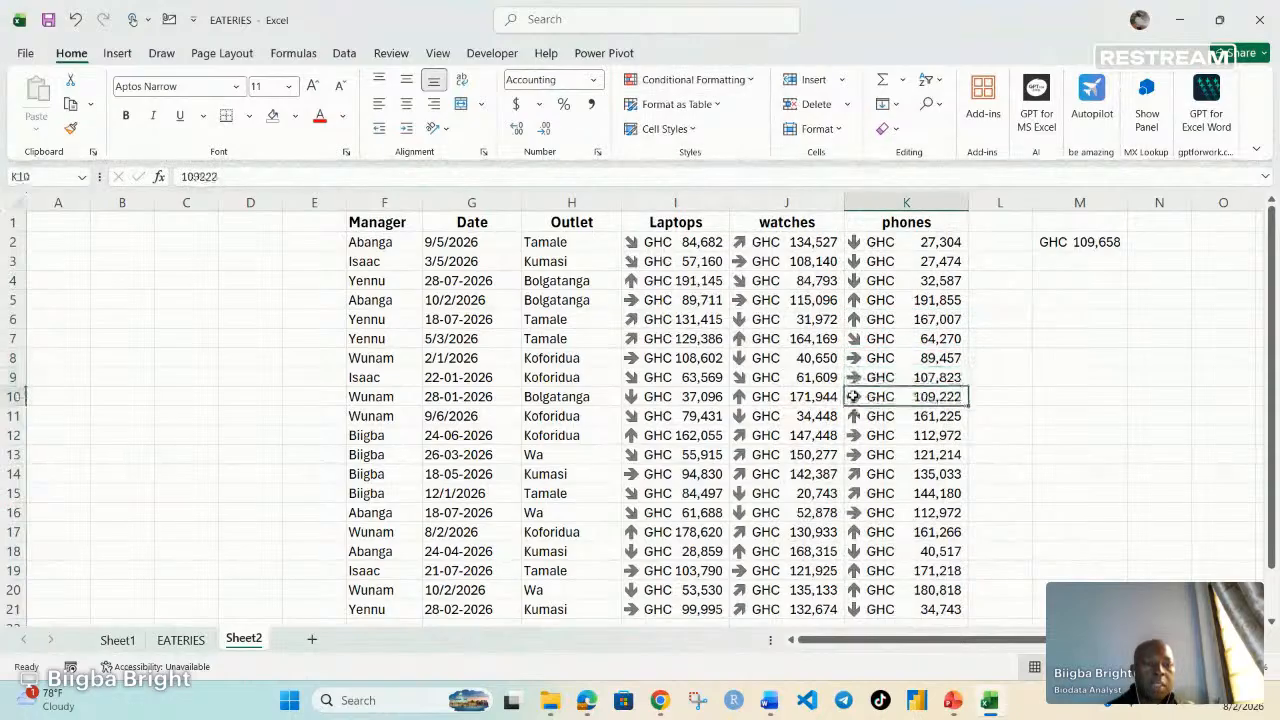
pyautogui.click(855, 416)
pyautogui.click(856, 436)
pyautogui.click(856, 455)
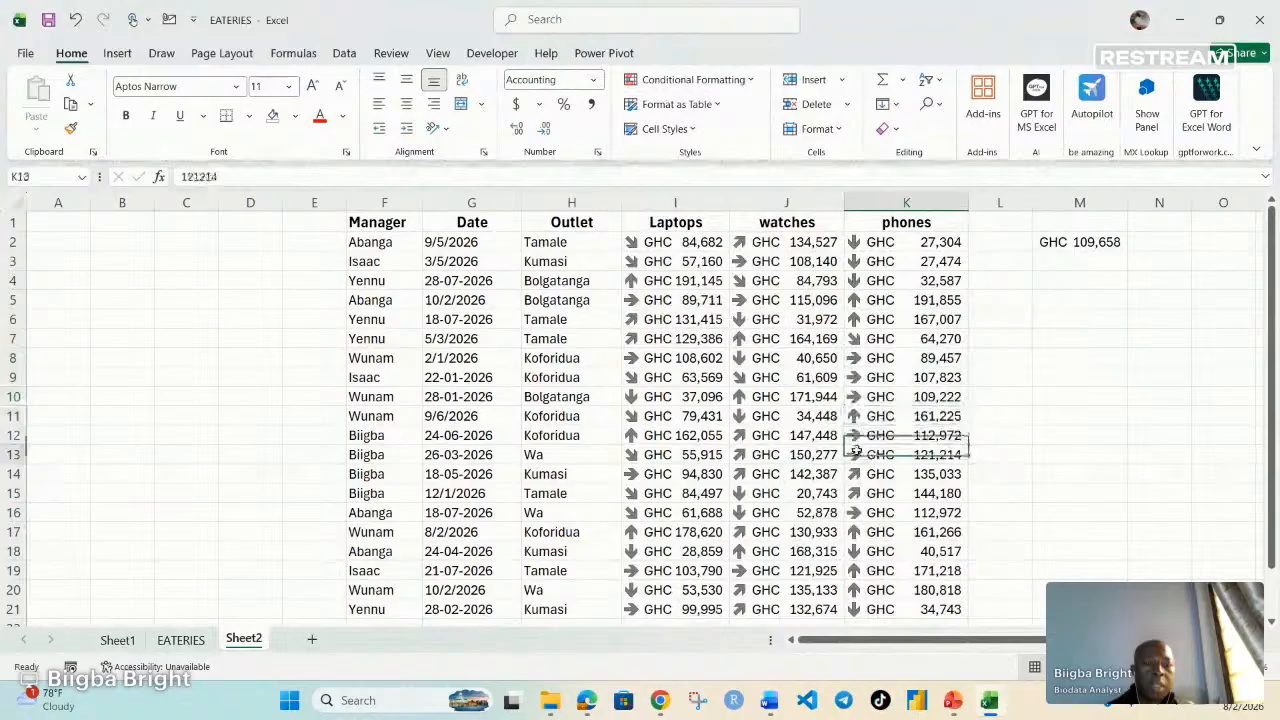
pyautogui.click(855, 474)
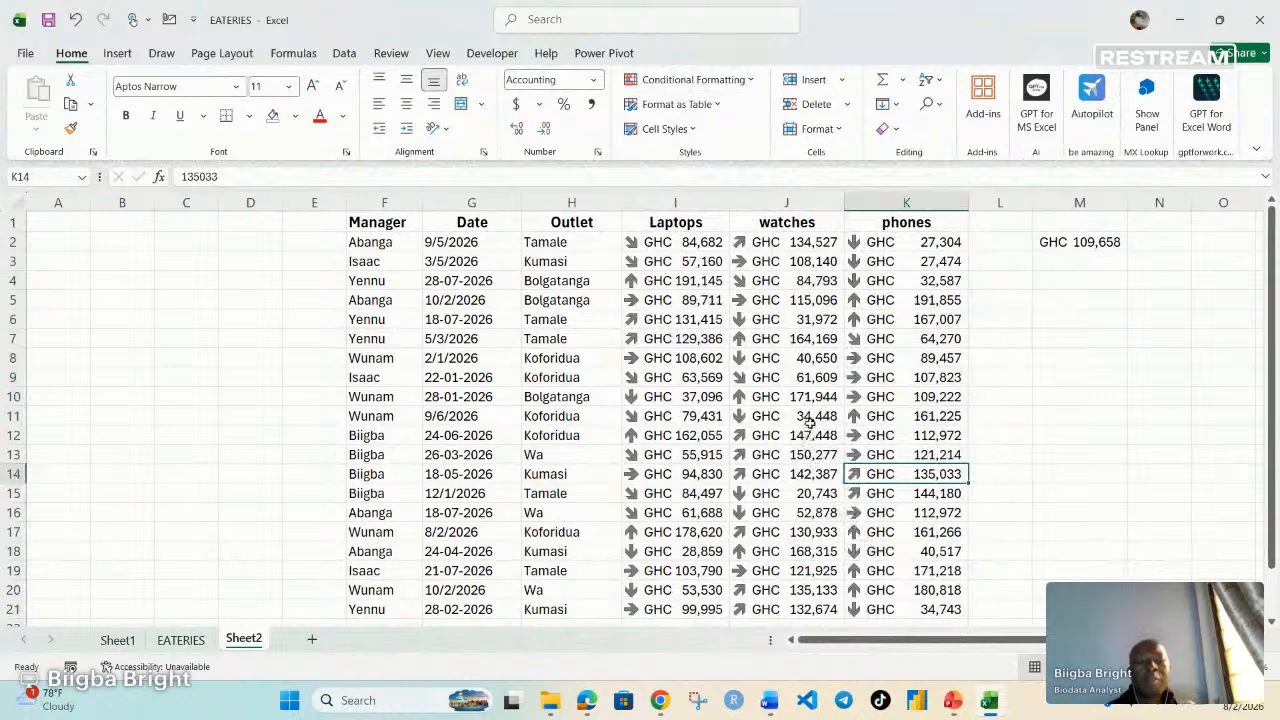
# Step: Remove the gray arrow conditional formatting rules from the selected sales figures in I2:K21
pyautogui.click(630, 243)
pyautogui.moveTo(630, 243); pyautogui.dragTo(912, 613)
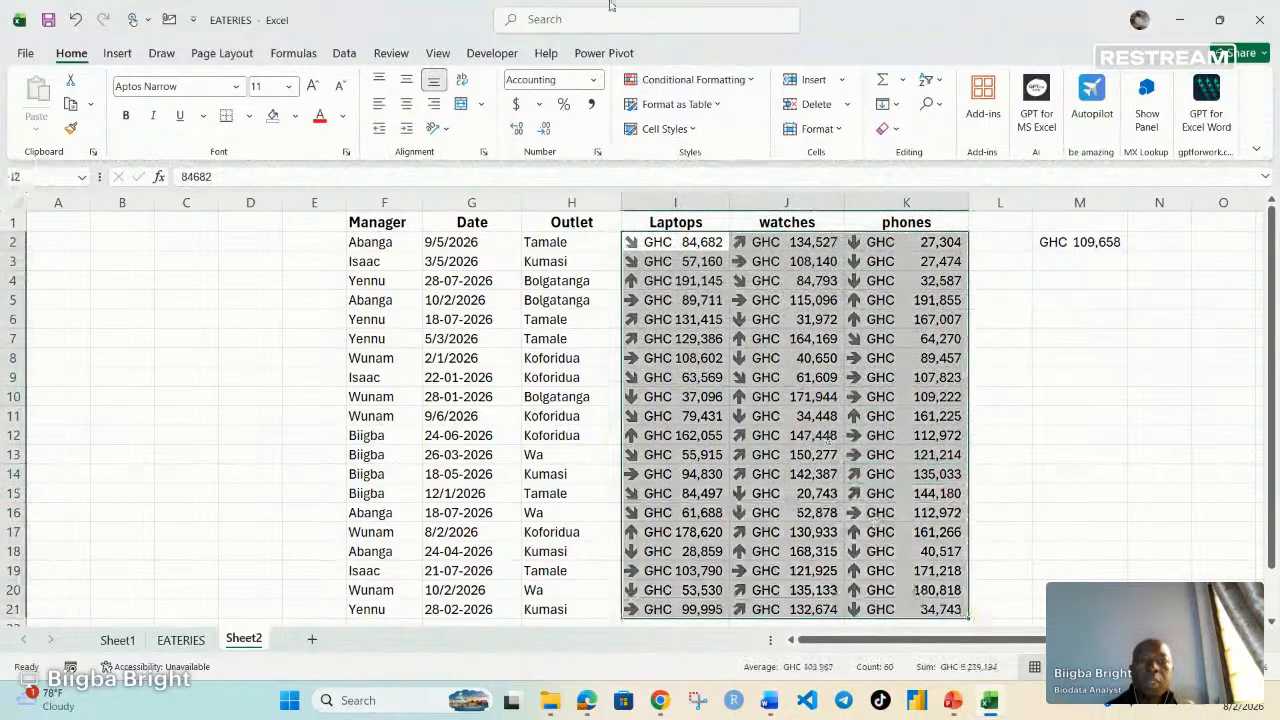
pyautogui.click(690, 79)
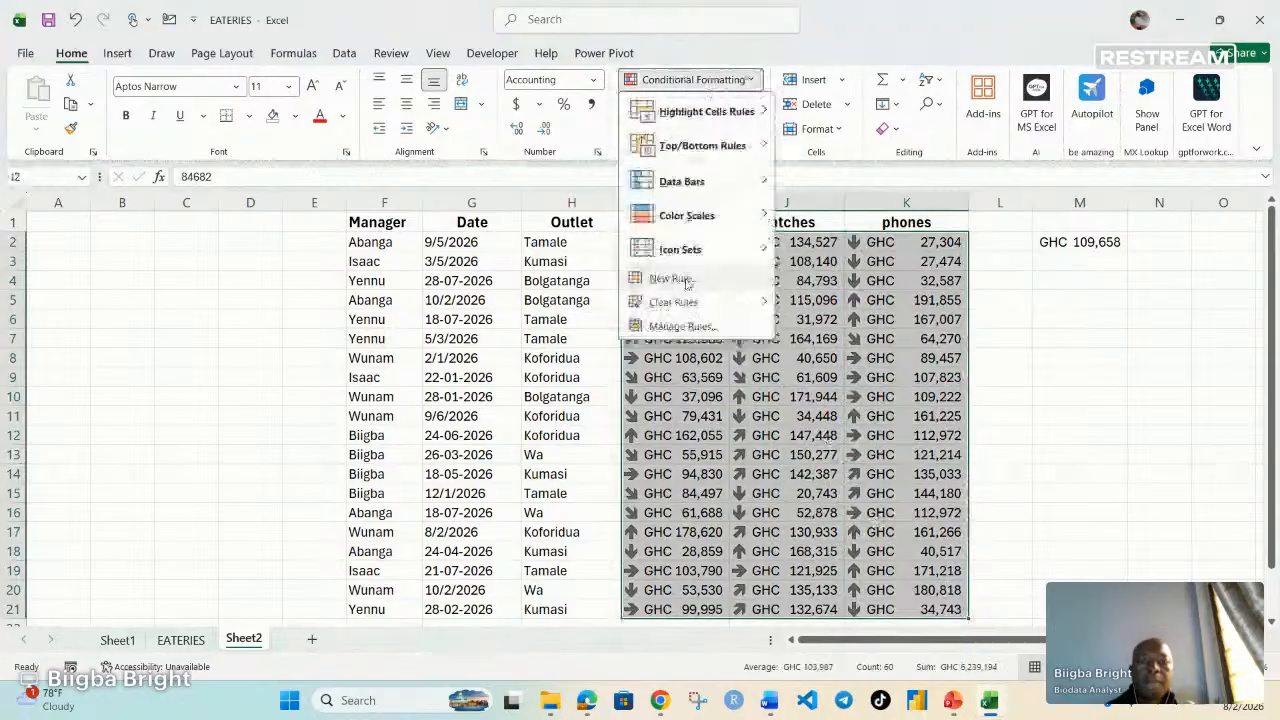
pyautogui.moveTo(714, 260)
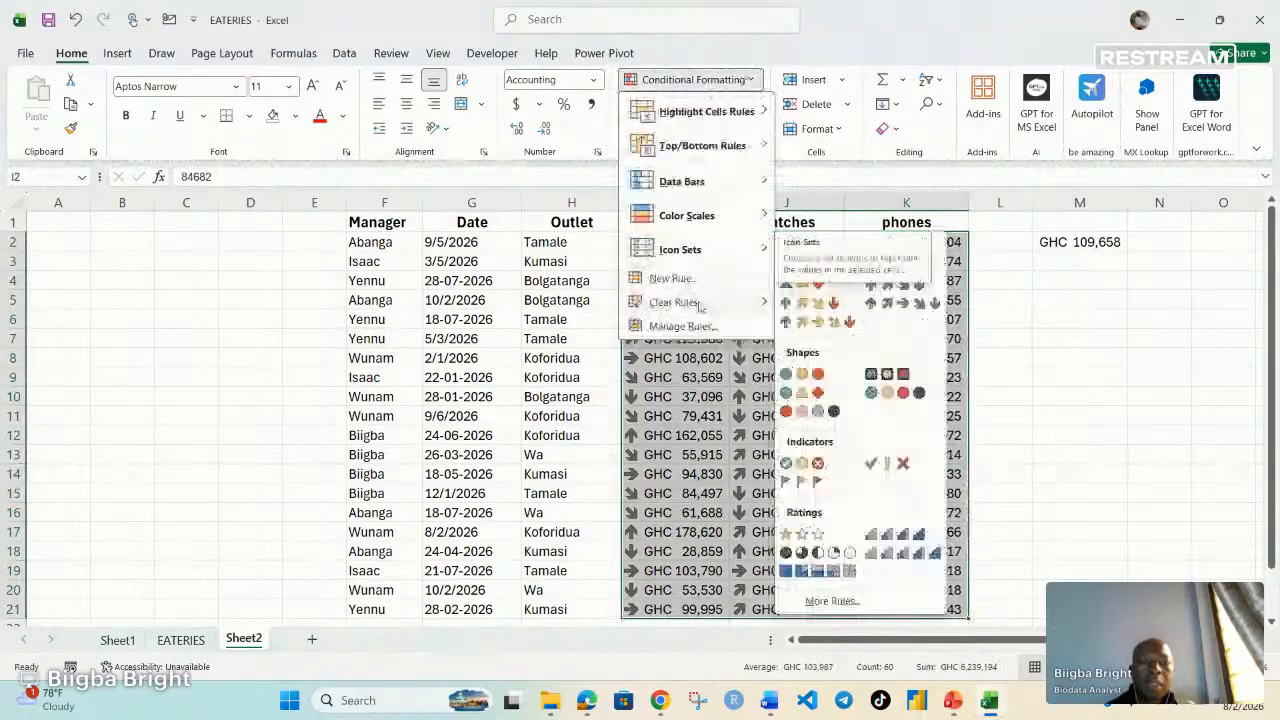
pyautogui.moveTo(701, 306)
pyautogui.click(839, 300)
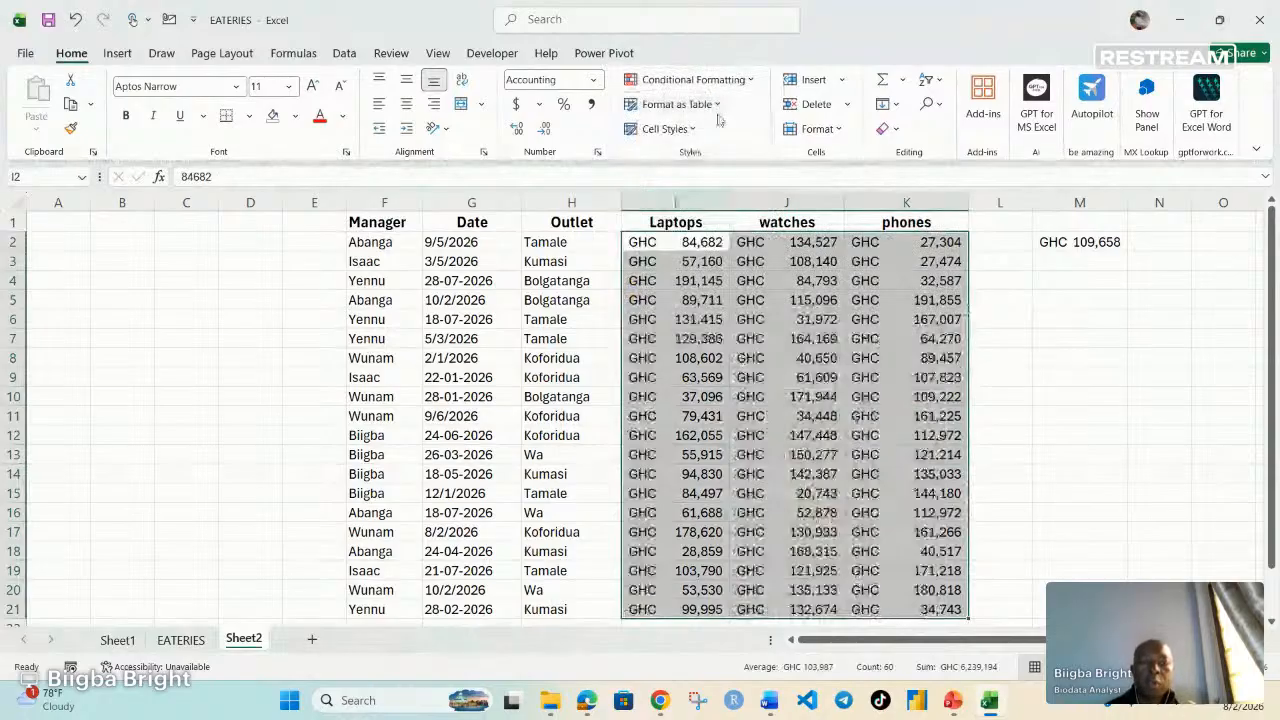
# Step: Apply a new 2-Color Scale rule to the sales figures in I2:K21 with red as the lowest value's color
pyautogui.click(730, 82)
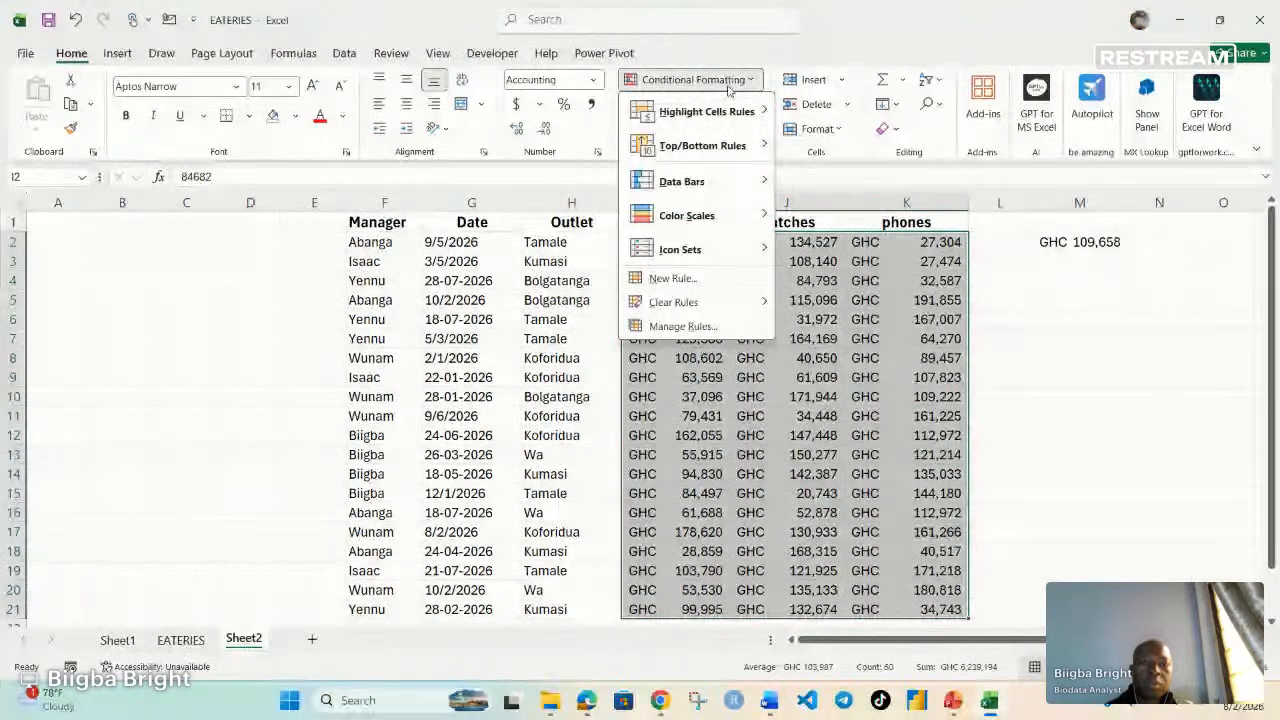
pyautogui.click(669, 277)
pyautogui.moveTo(450, 321); pyautogui.dragTo(424, 208)
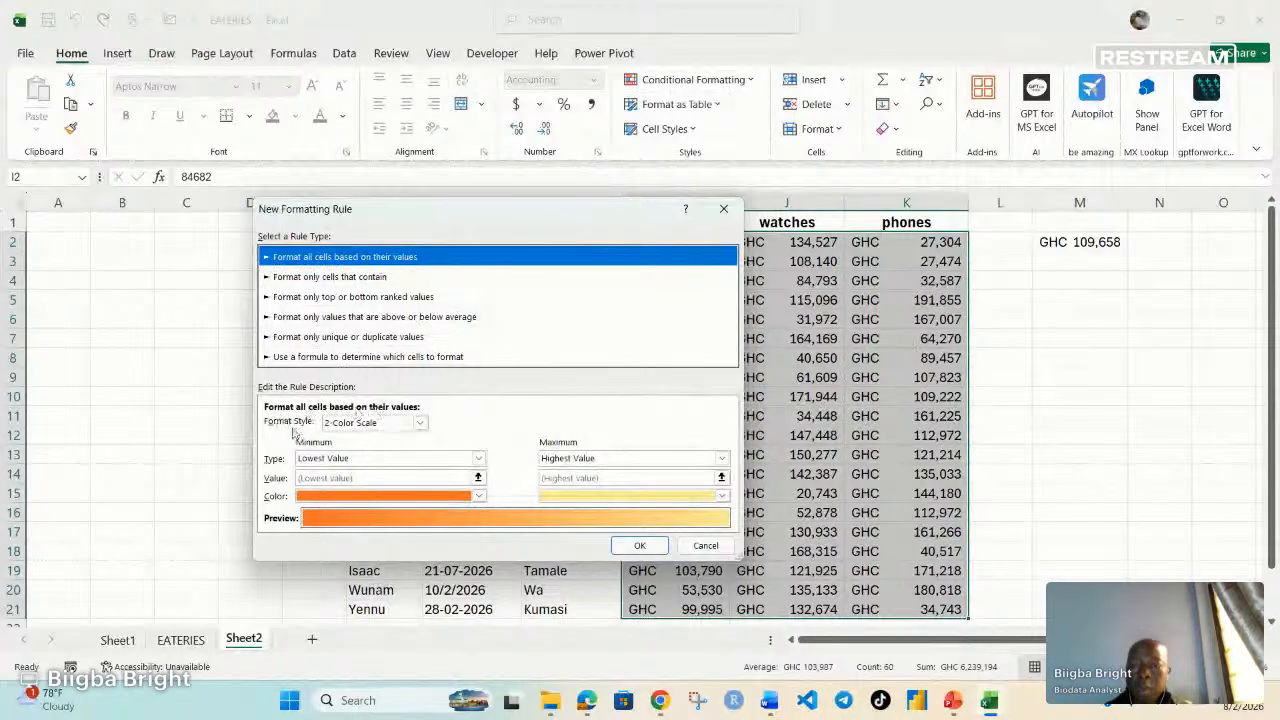
pyautogui.click(419, 424)
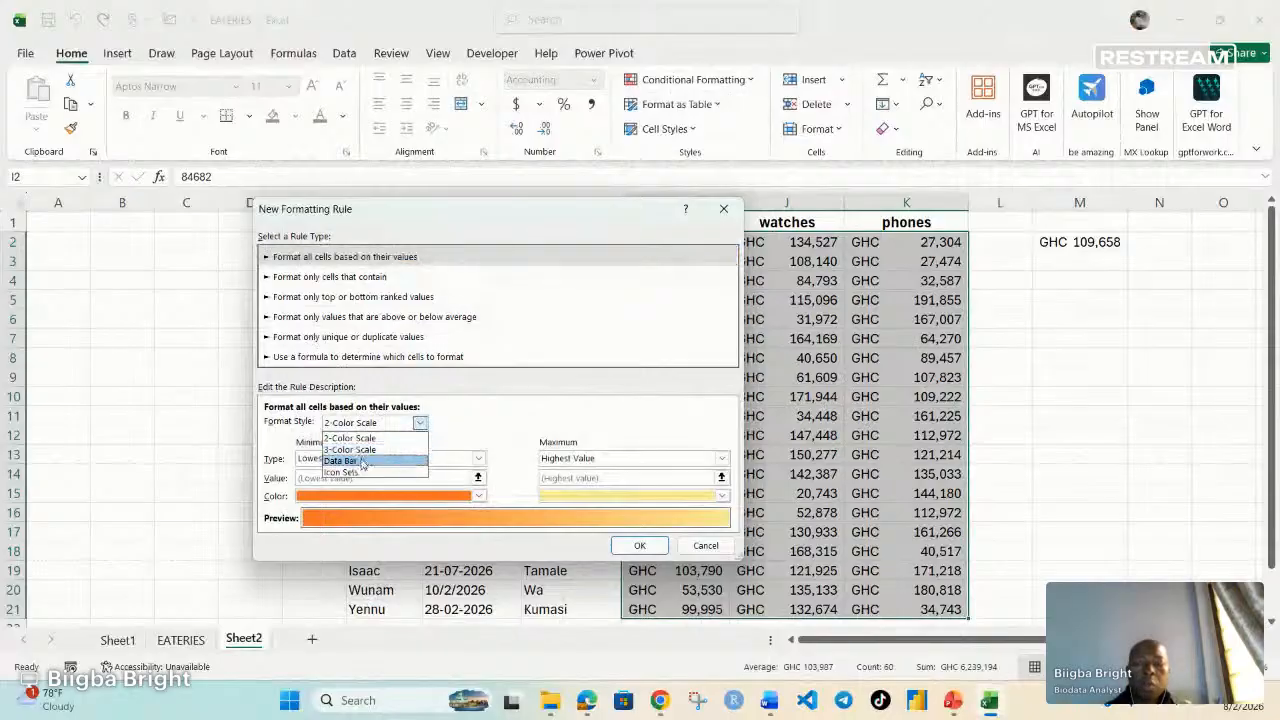
pyautogui.click(420, 424)
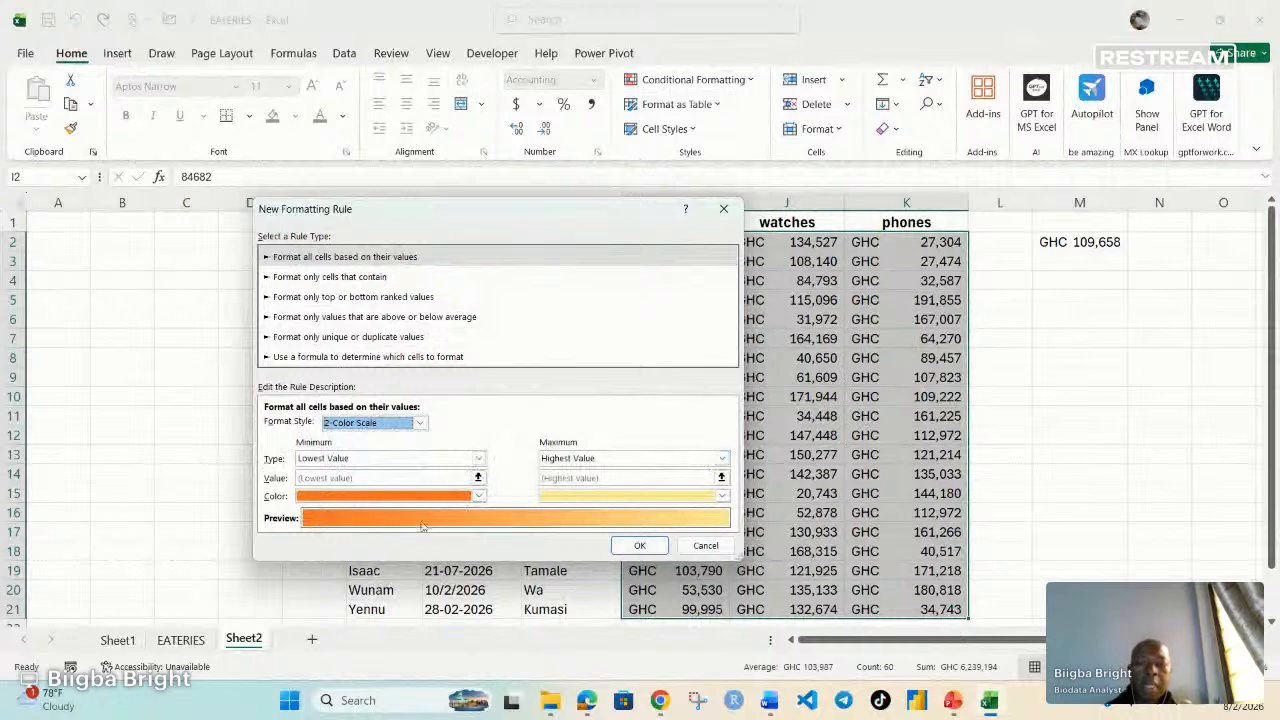
pyautogui.click(479, 496)
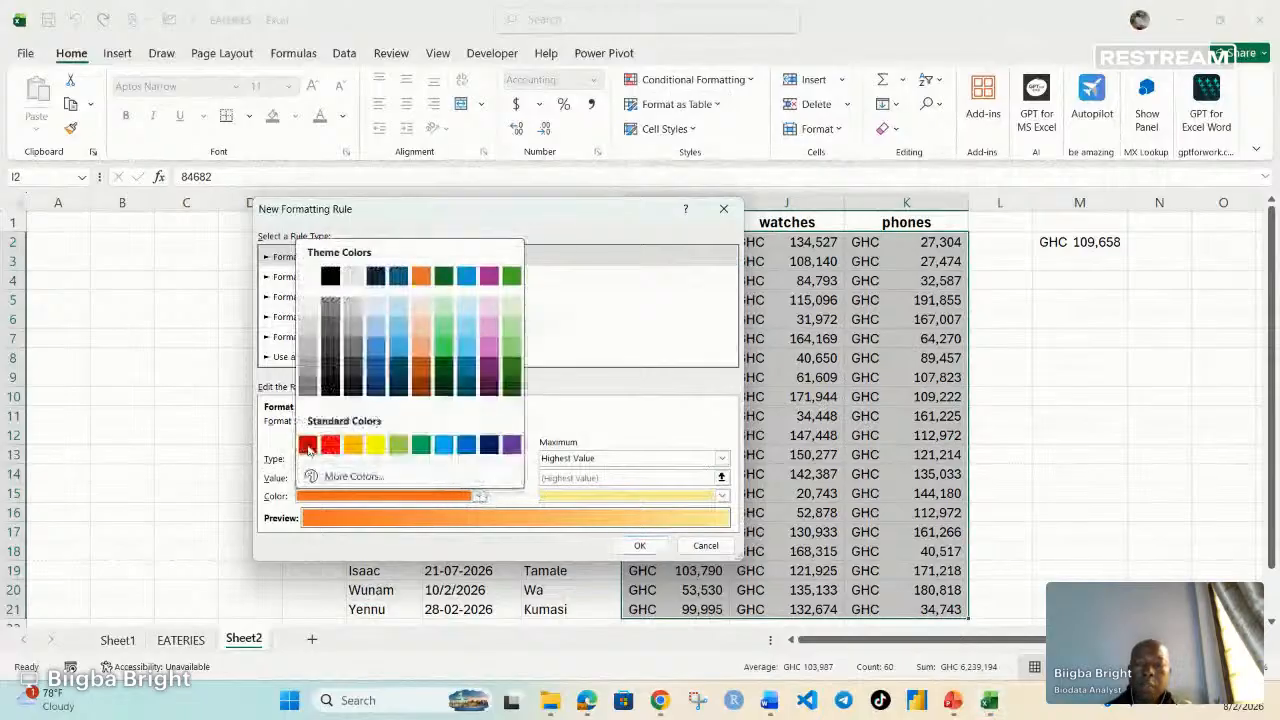
pyautogui.click(330, 444)
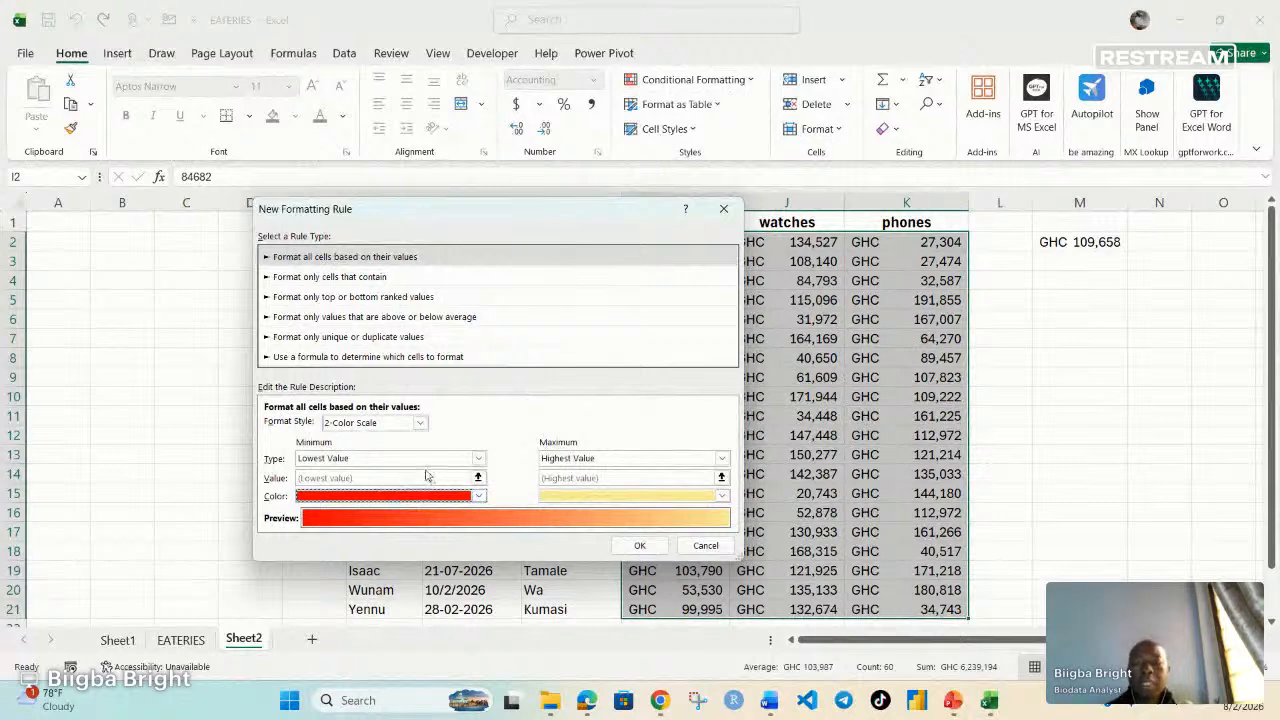
pyautogui.click(637, 549)
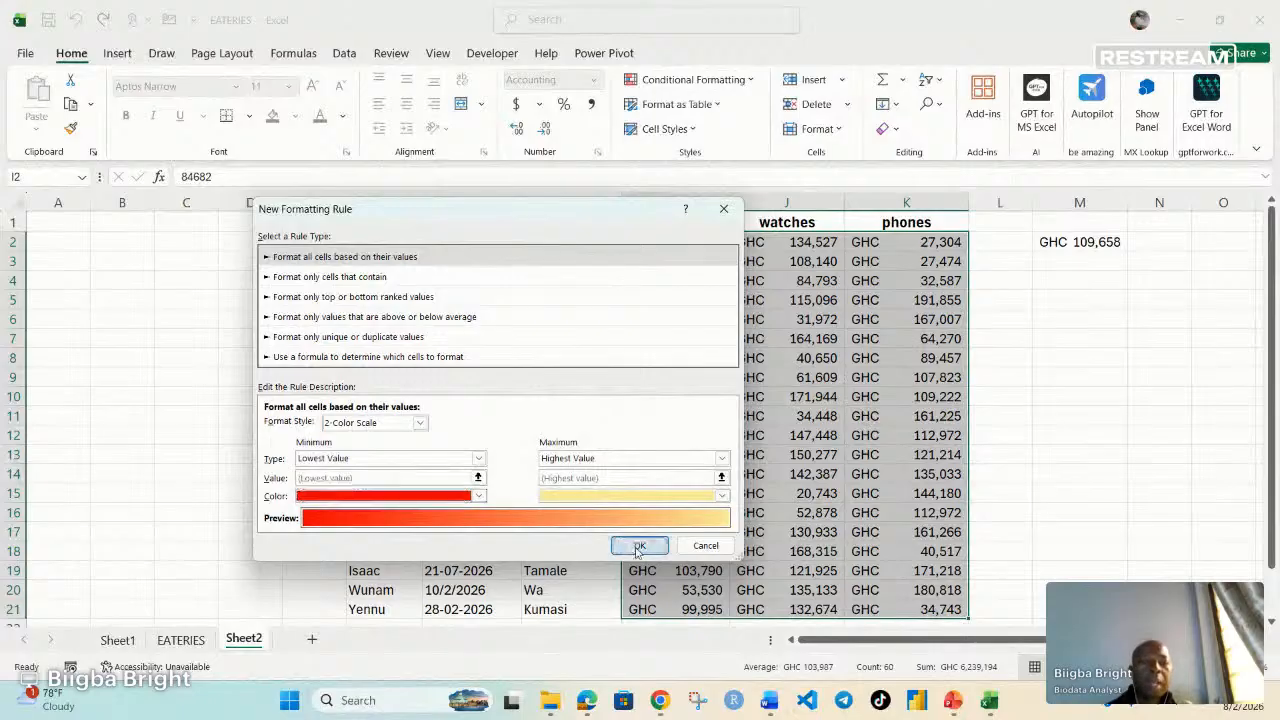
pyautogui.click(1159, 454)
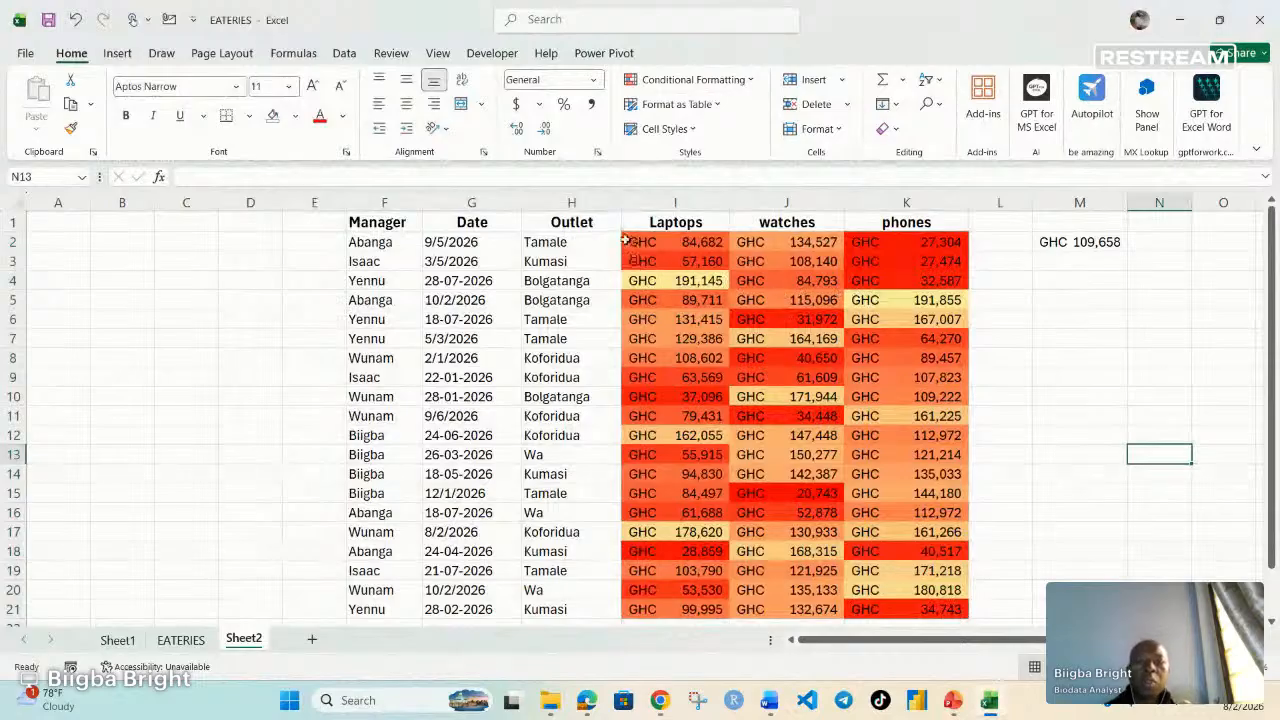
# Step: Clear the red two-color scale rule from the sales figures in I2:K21 only
pyautogui.moveTo(640, 242); pyautogui.dragTo(936, 622)
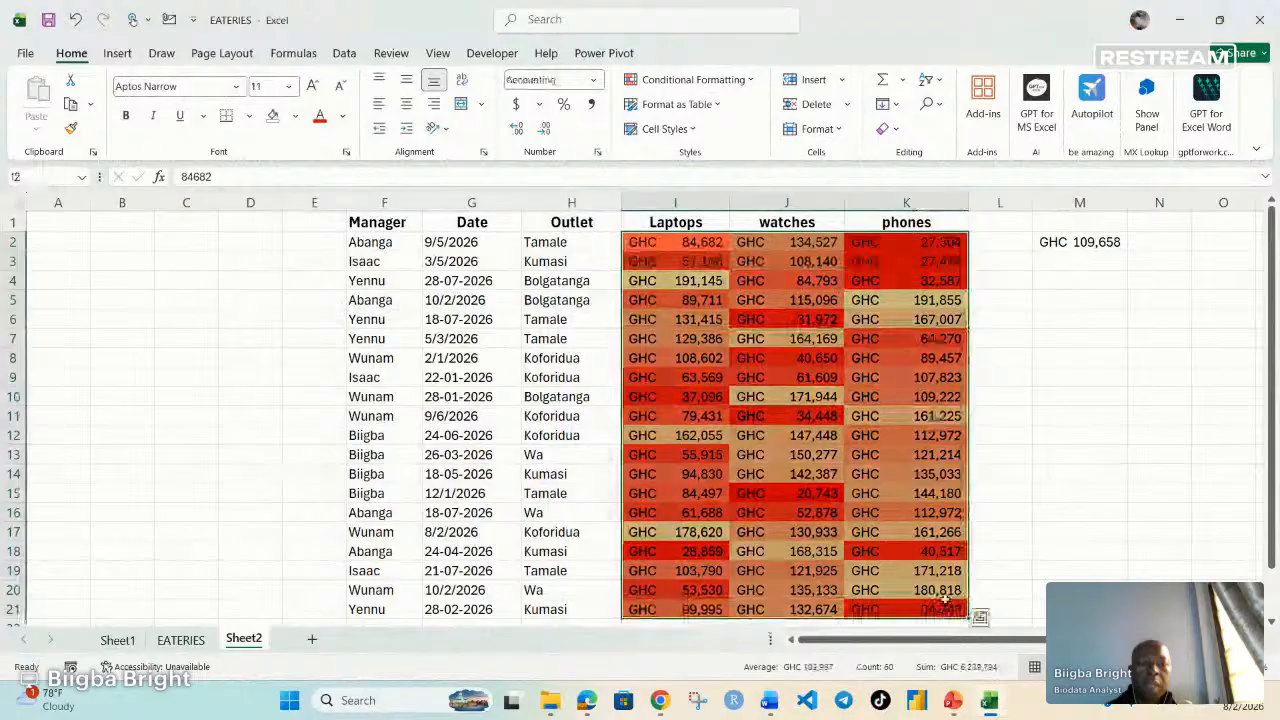
pyautogui.click(749, 79)
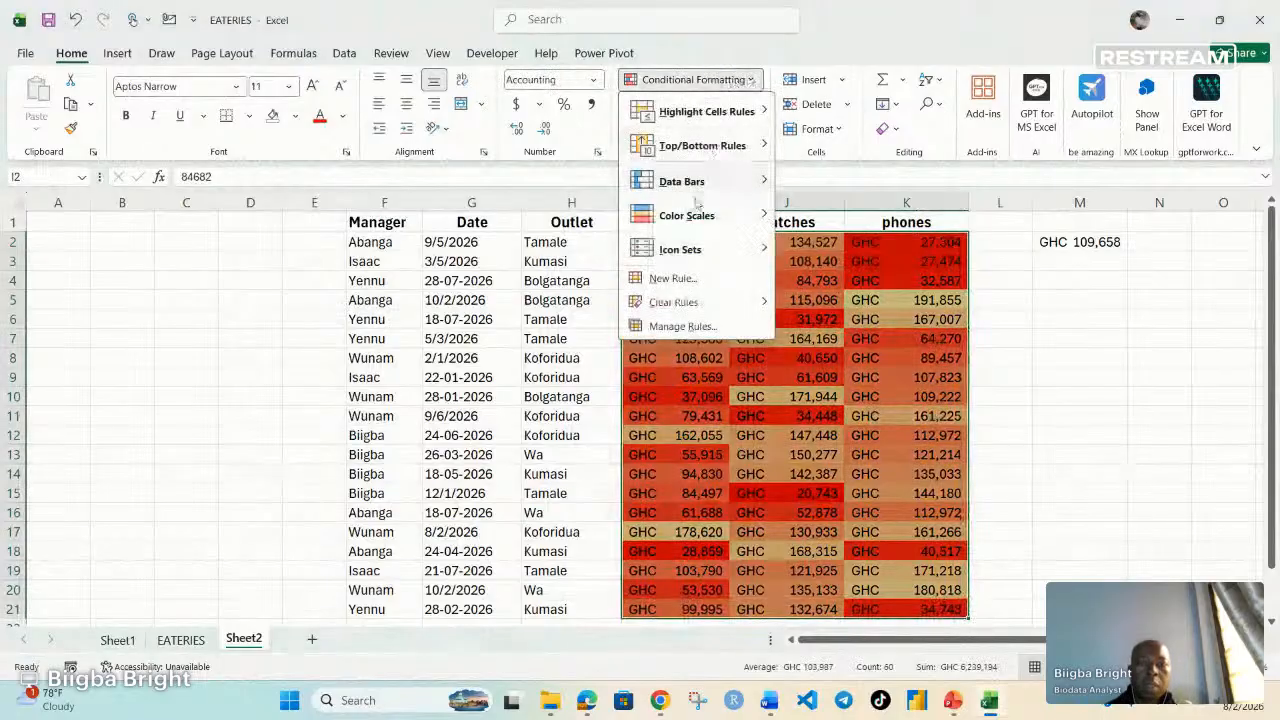
pyautogui.moveTo(675, 301)
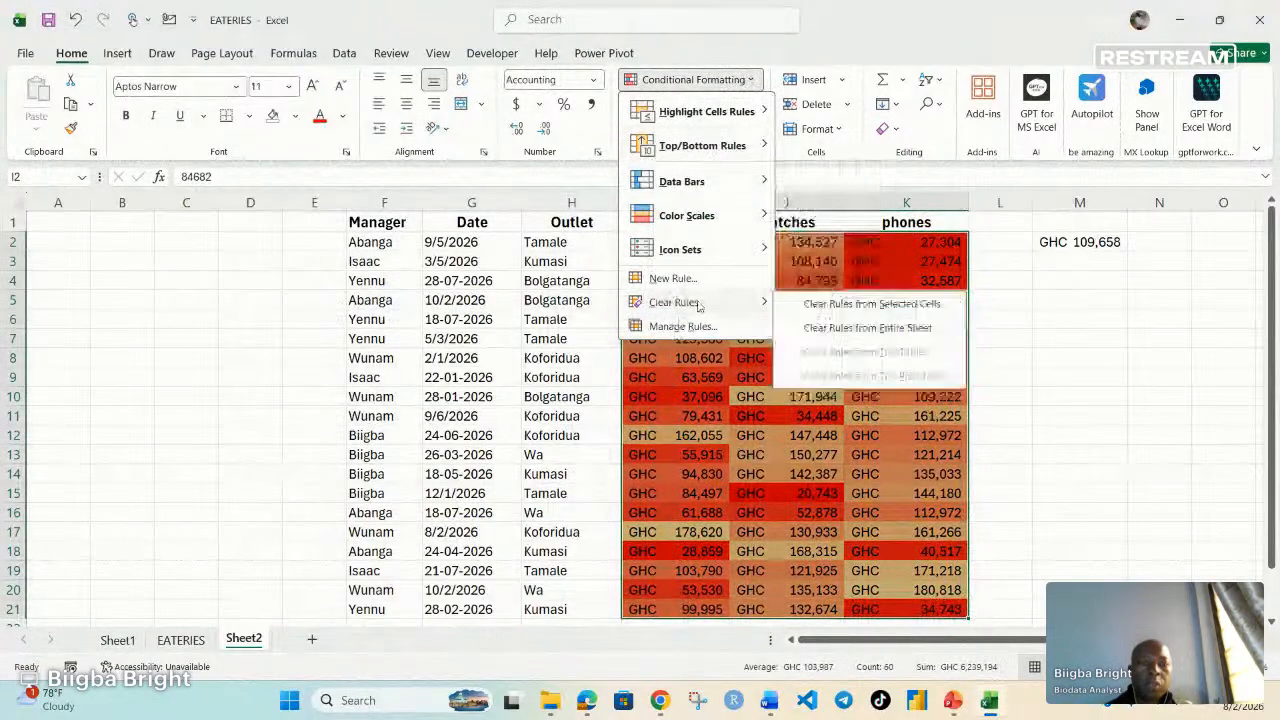
pyautogui.click(853, 308)
# Step: Create a new 2-Color Scale rule for I2:K21 with the minimum and maximum types both set to Percentile
pyautogui.click(700, 80)
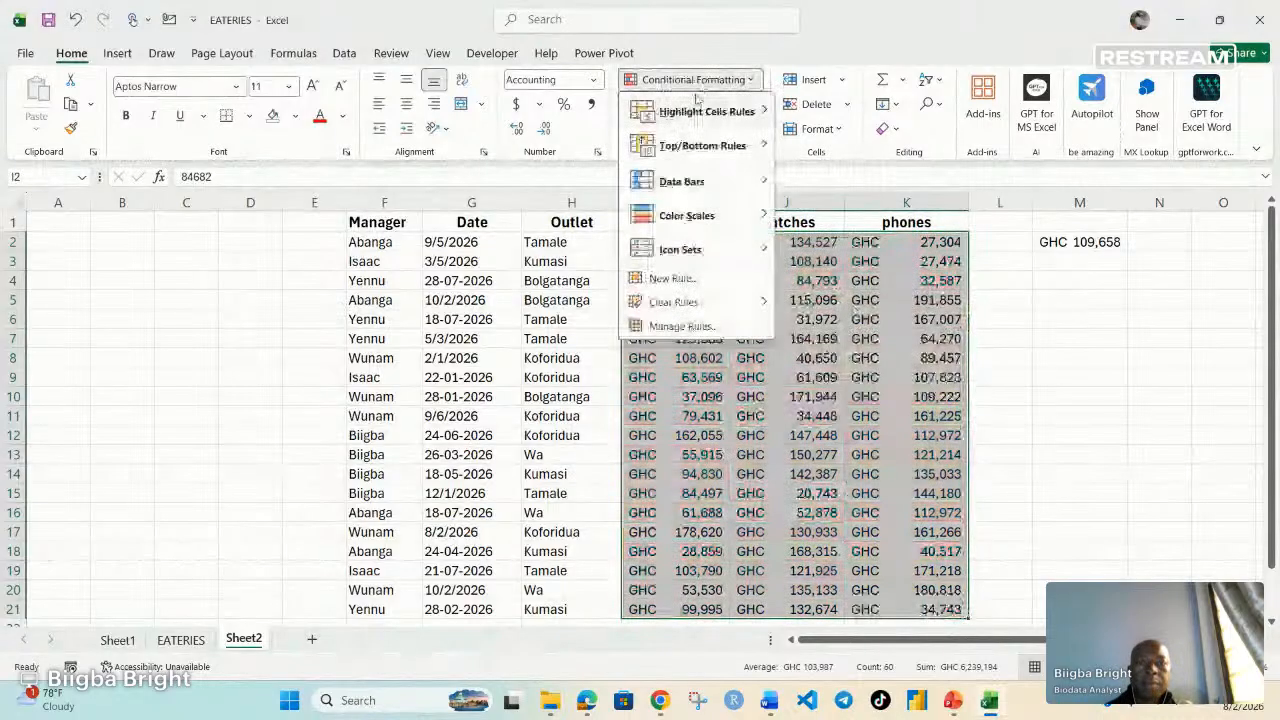
pyautogui.click(670, 278)
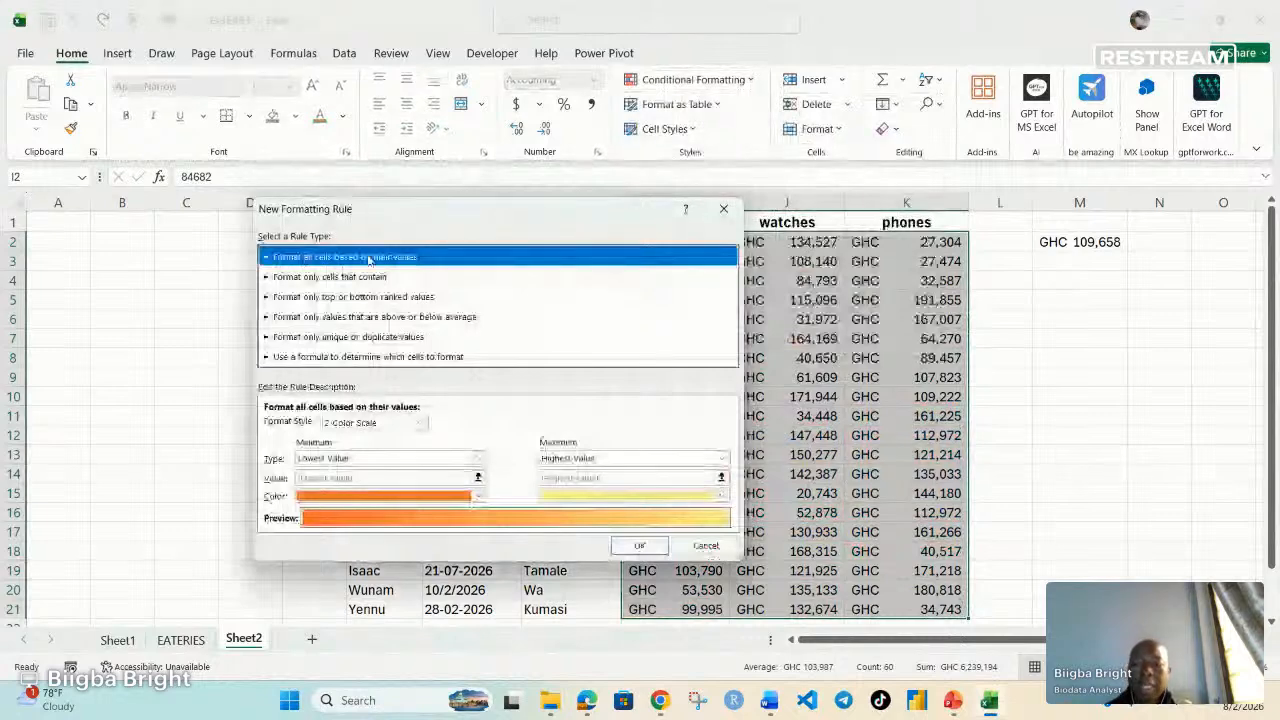
pyautogui.click(478, 458)
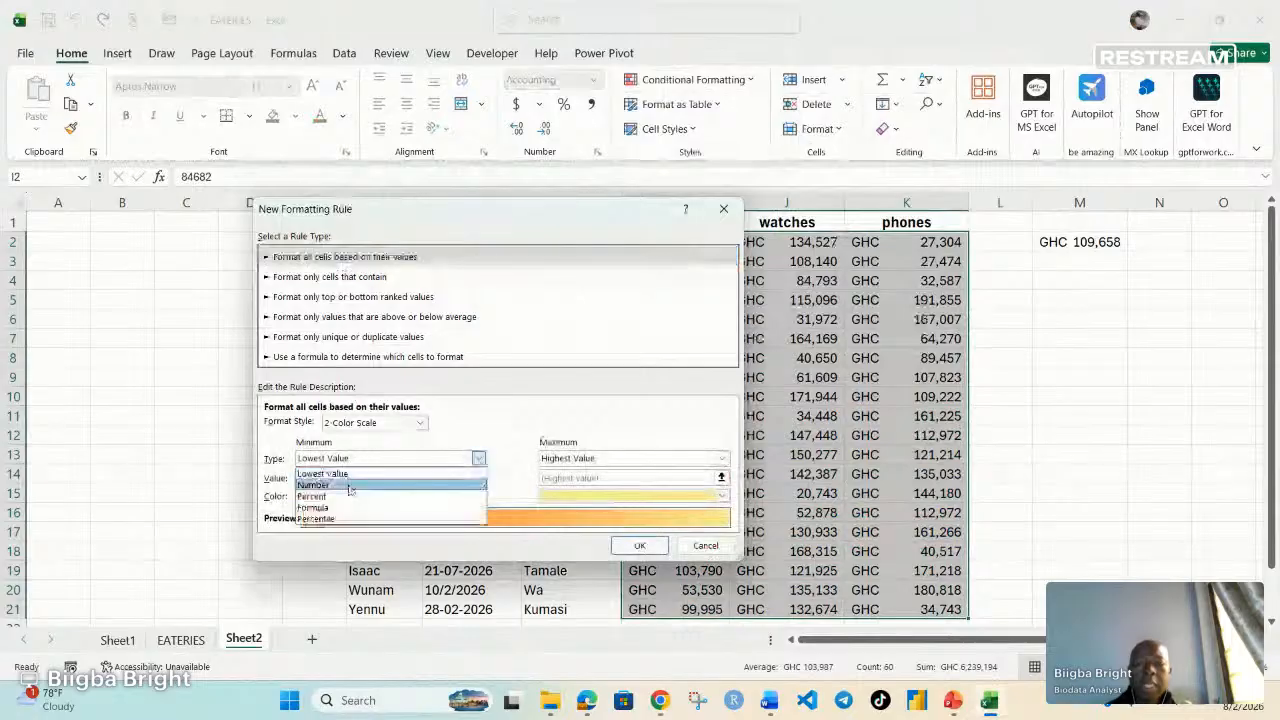
pyautogui.click(722, 459)
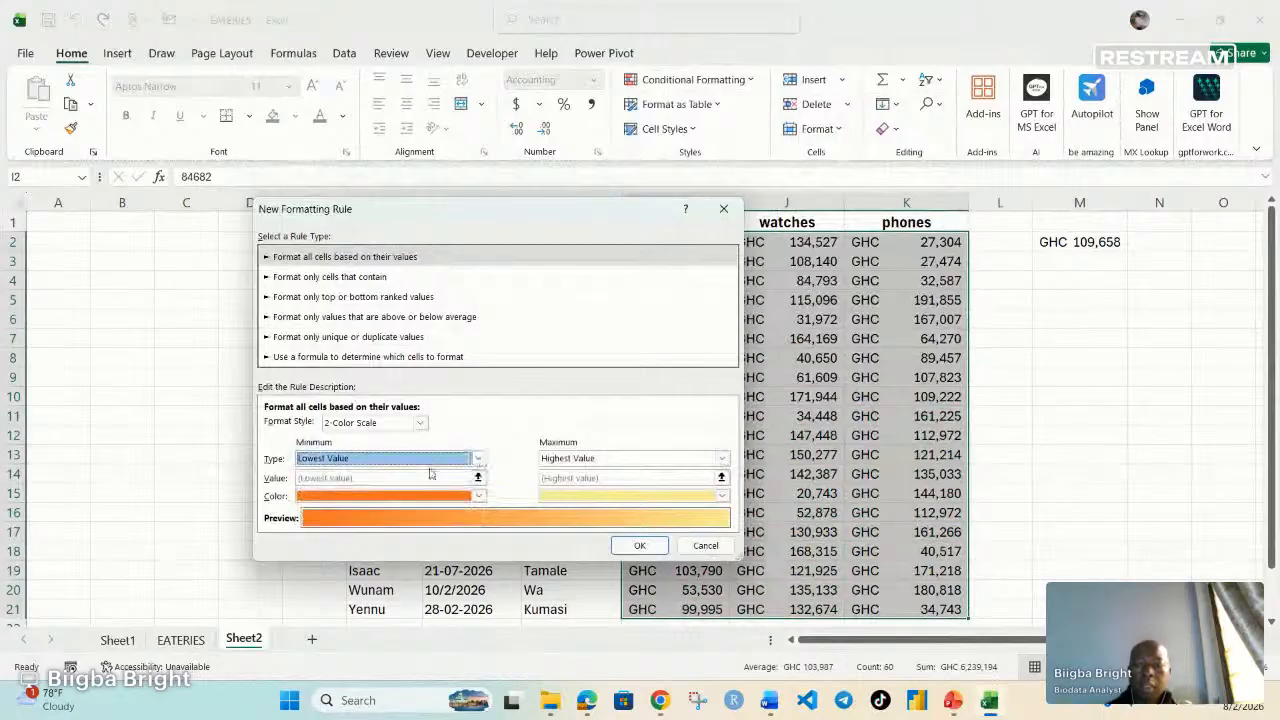
pyautogui.click(480, 459)
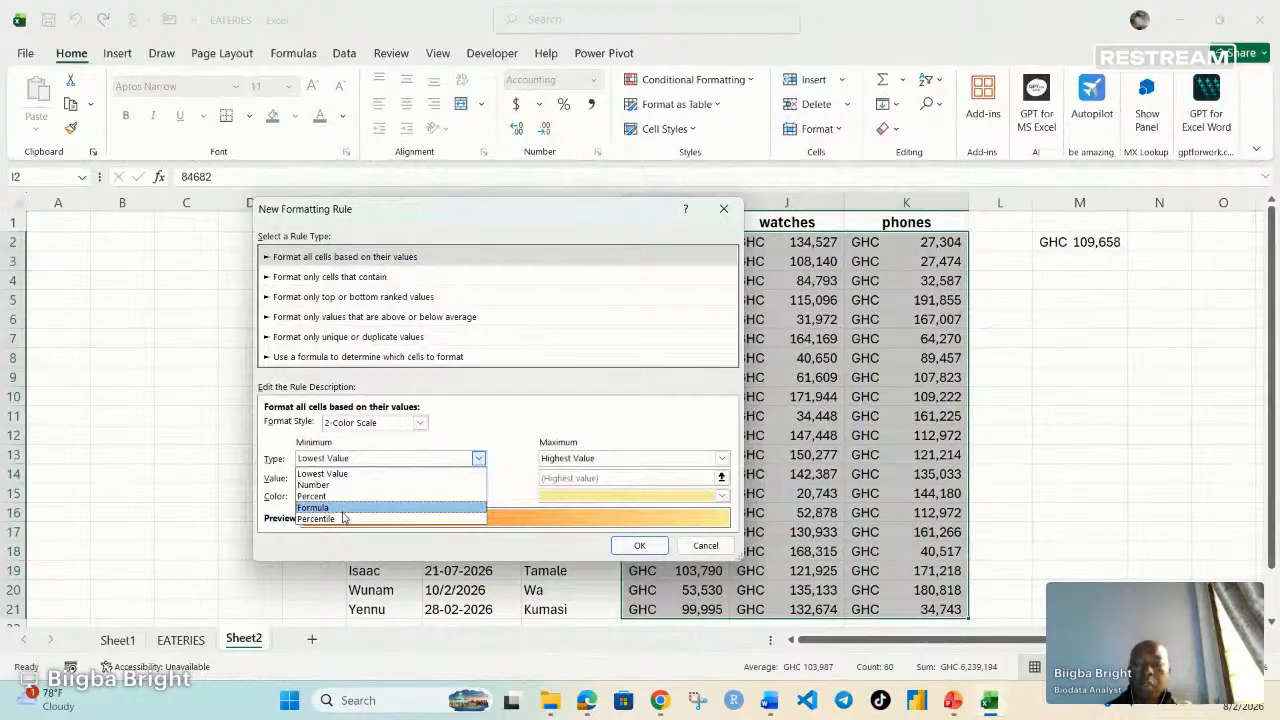
pyautogui.click(343, 518)
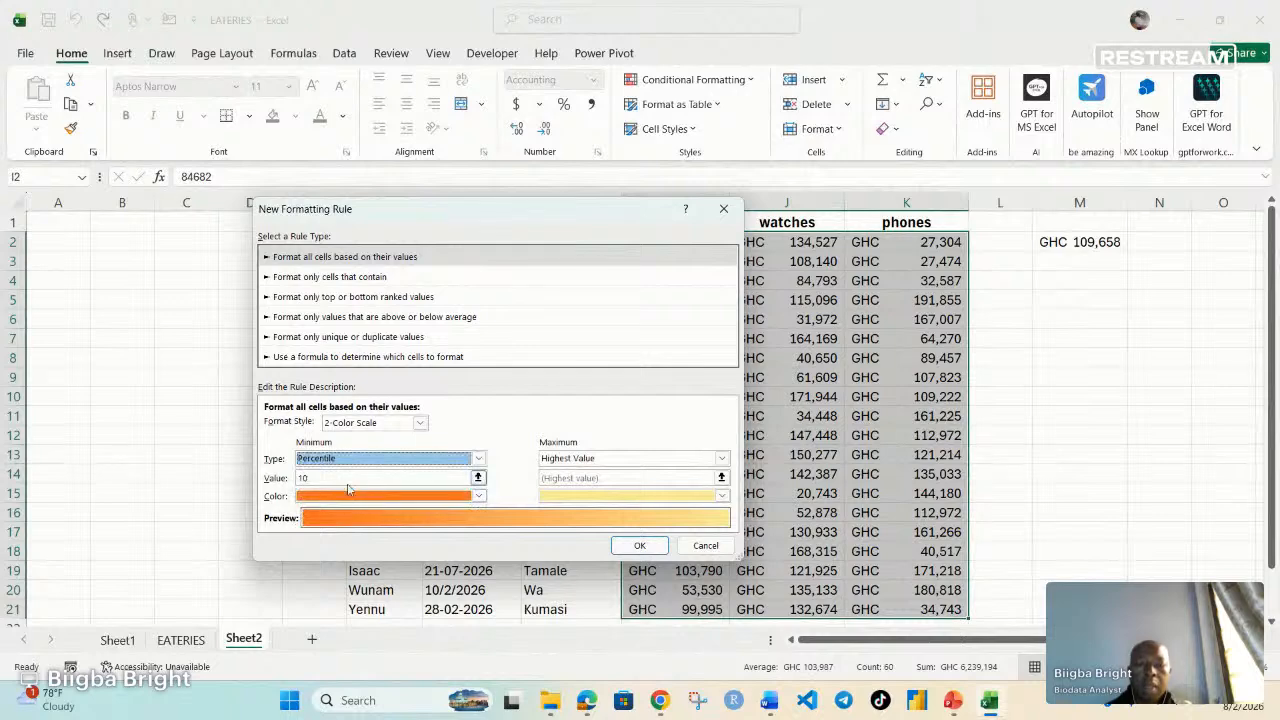
pyautogui.click(722, 458)
pyautogui.click(558, 518)
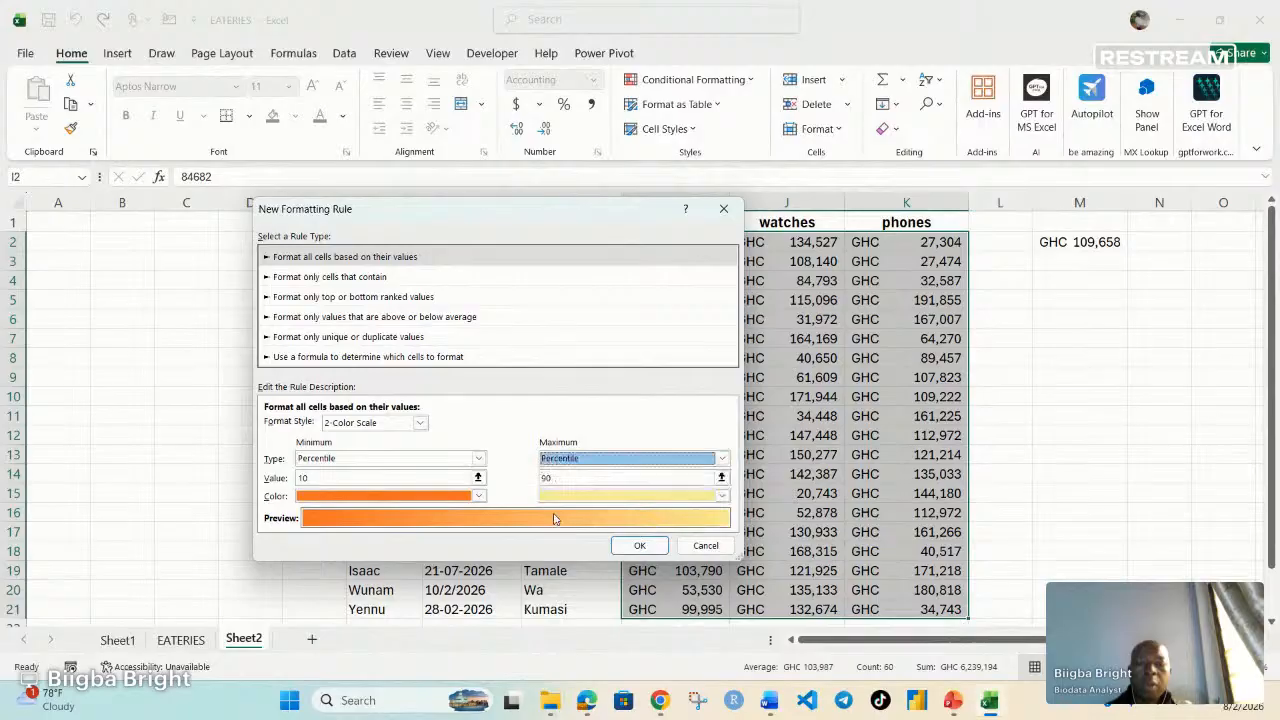
# Step: Set the color scale rule's minimum color to green and its maximum color to orange
pyautogui.click(479, 497)
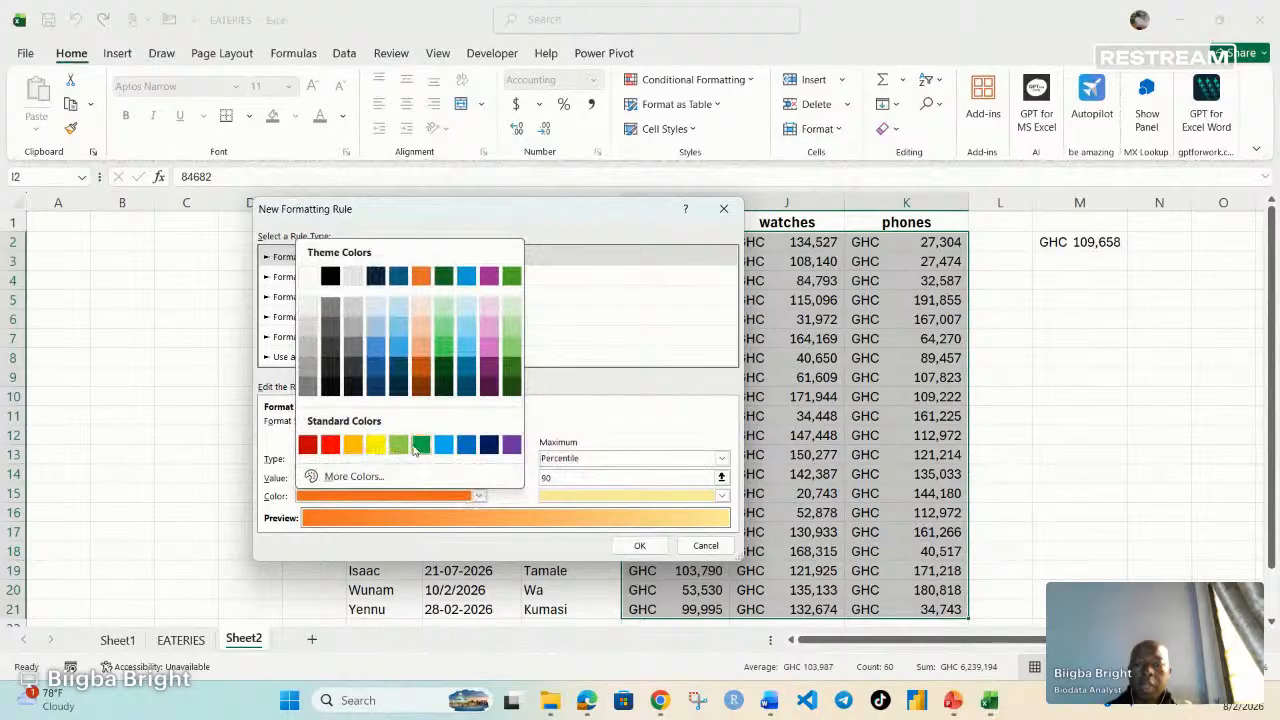
pyautogui.click(421, 447)
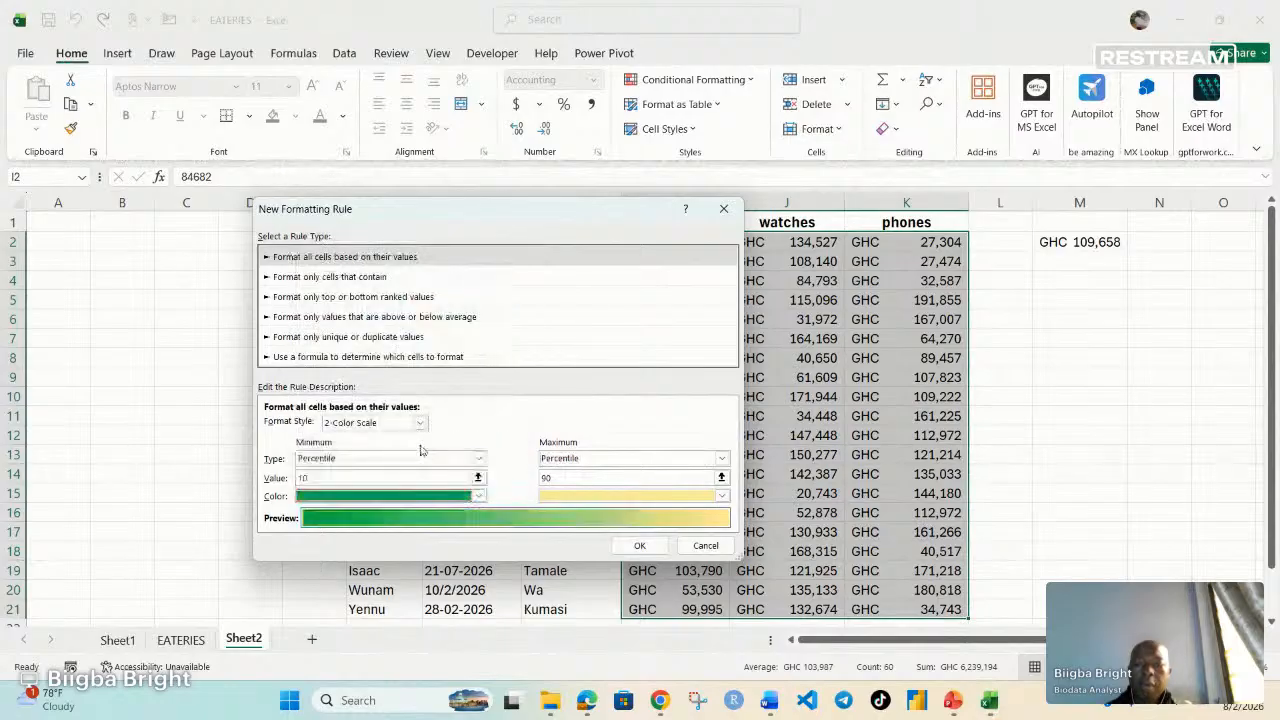
pyautogui.click(724, 497)
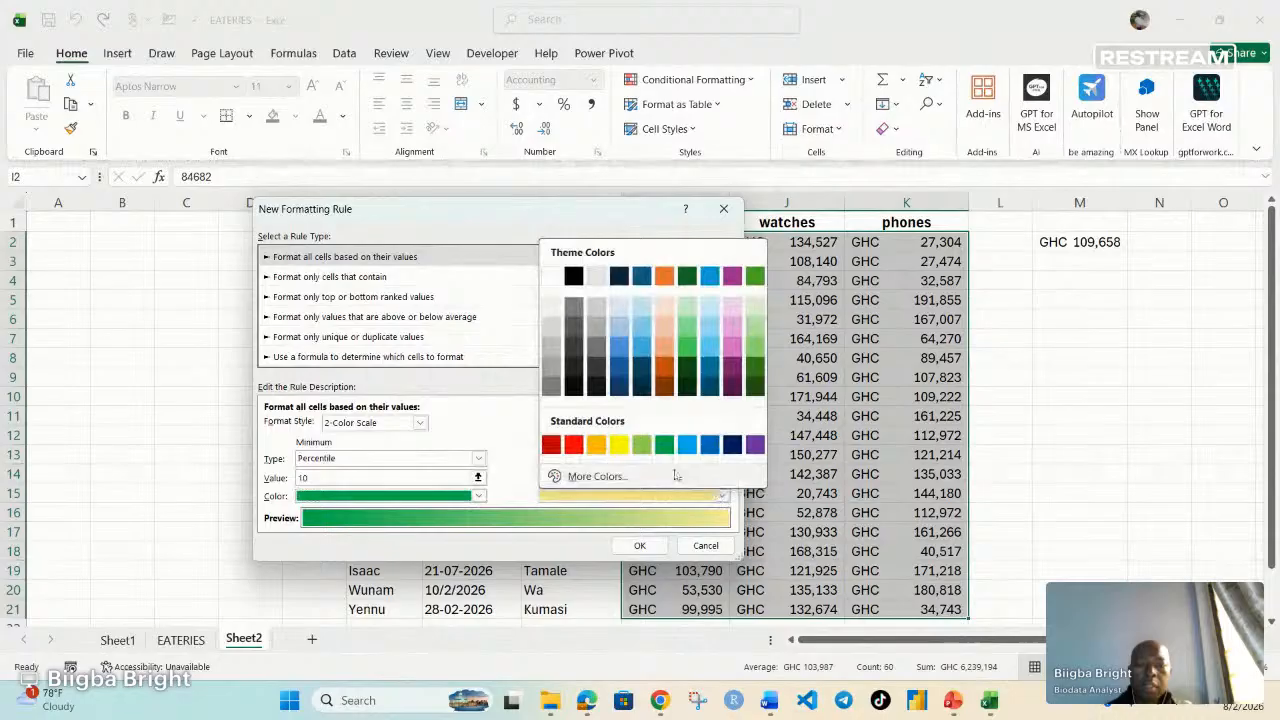
pyautogui.click(596, 448)
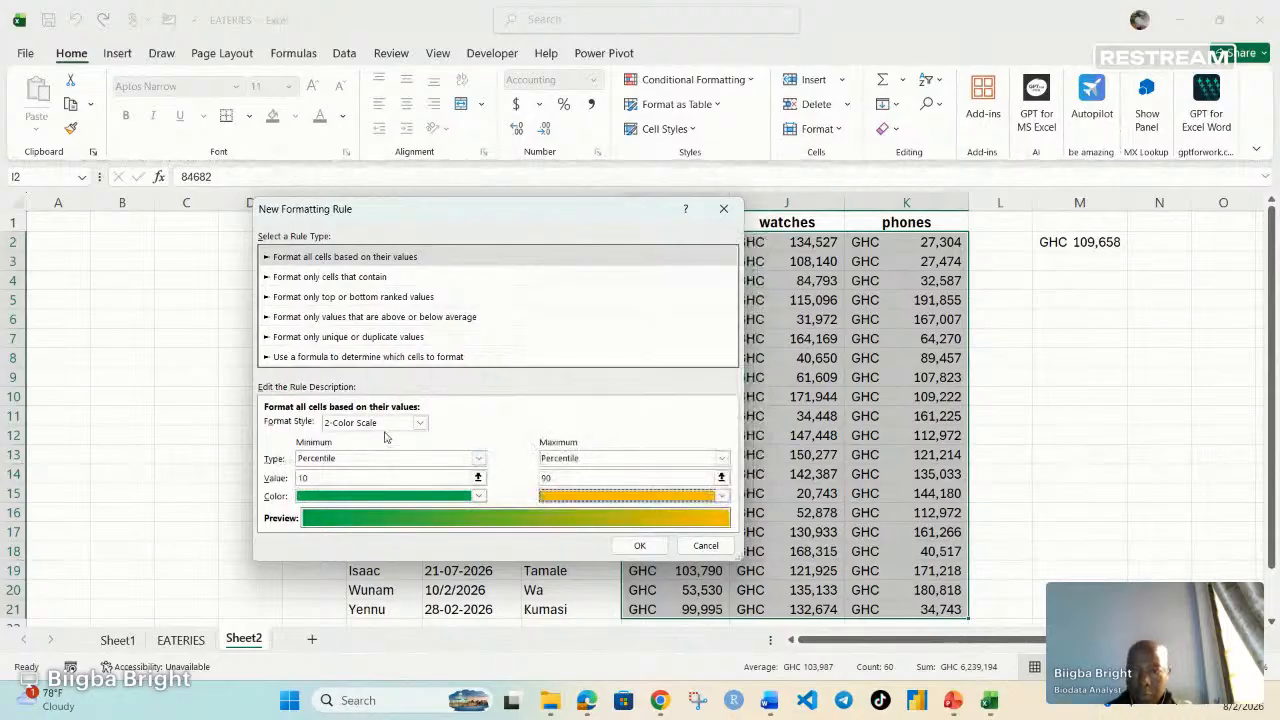
# Step: Change the rule to a 3-Color Scale with red as the maximum color and apply it to I2:K21
pyautogui.click(420, 422)
pyautogui.click(352, 449)
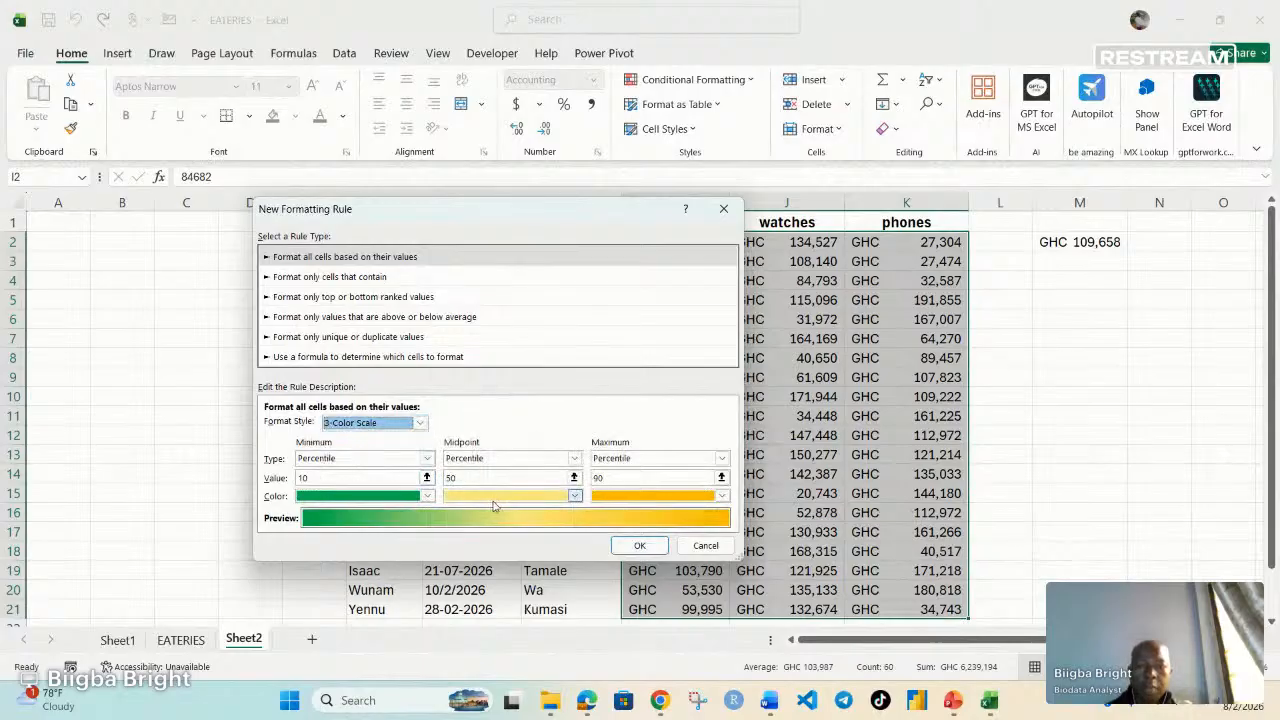
pyautogui.click(724, 496)
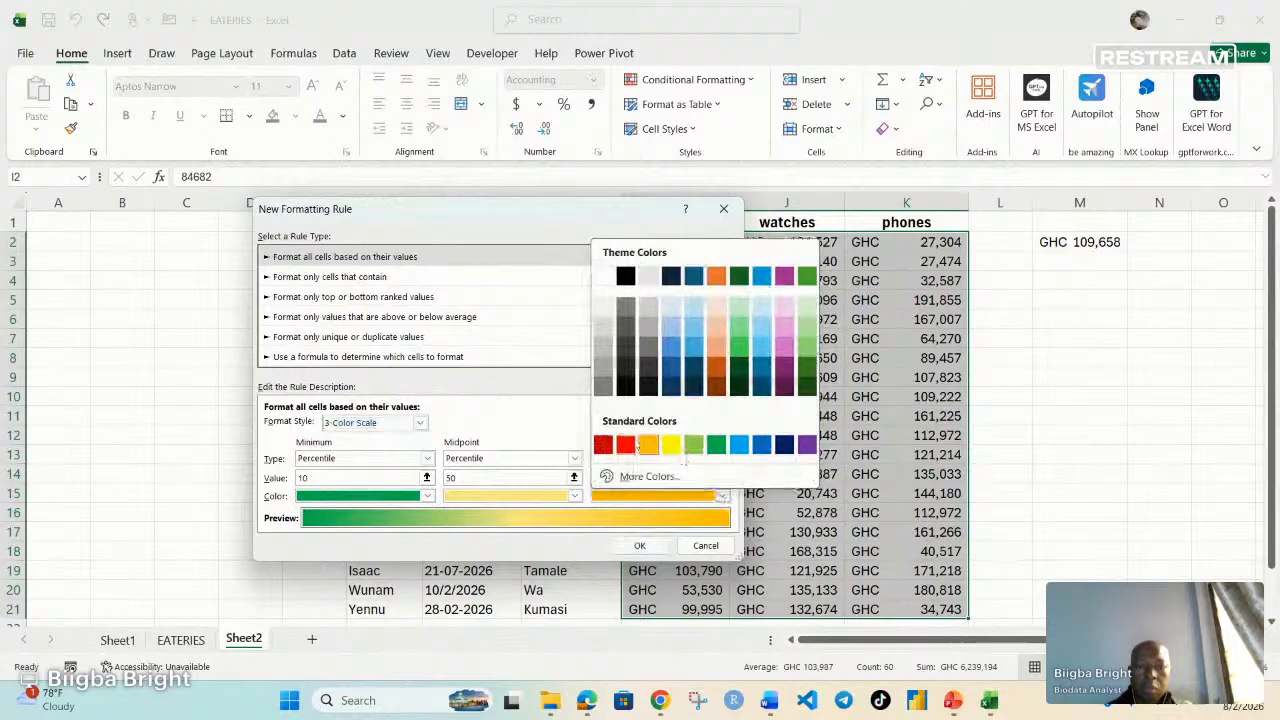
pyautogui.click(631, 443)
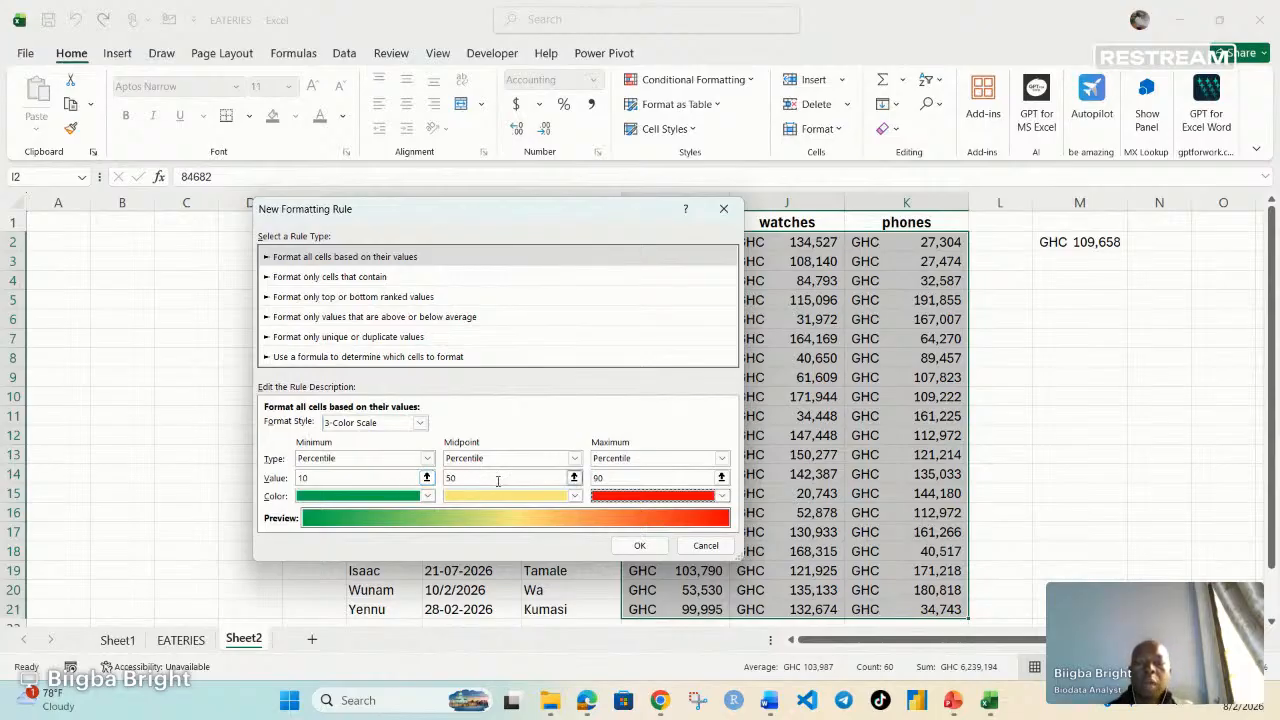
pyautogui.click(640, 547)
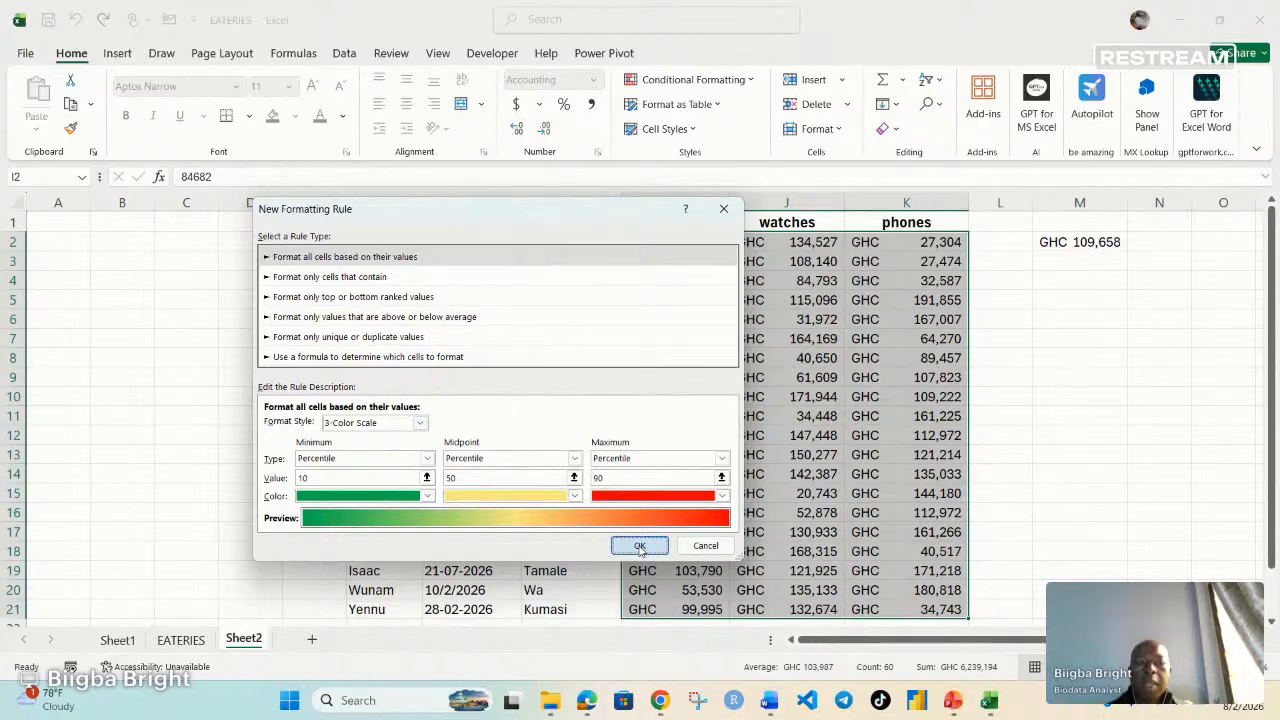
pyautogui.click(1068, 421)
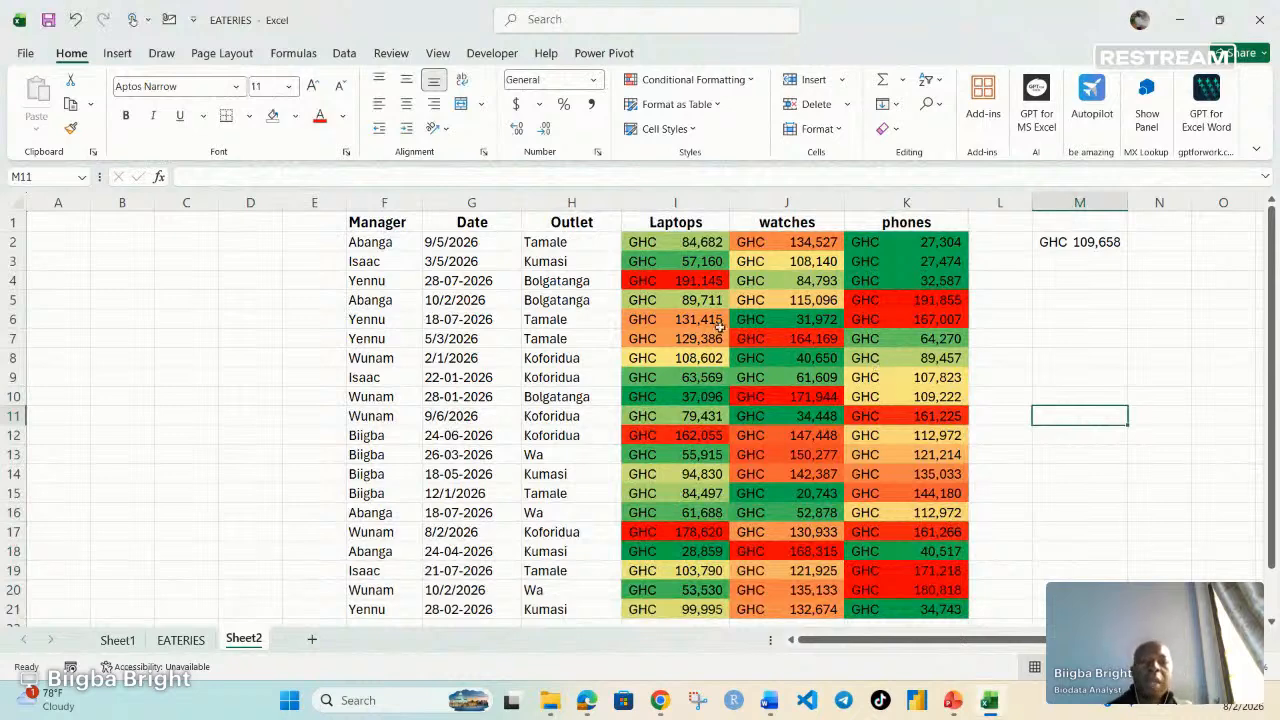
# Step: Remove the green-yellow-red color scale rule from the sales figures in I2:K21
pyautogui.moveTo(643, 243); pyautogui.dragTo(952, 610)
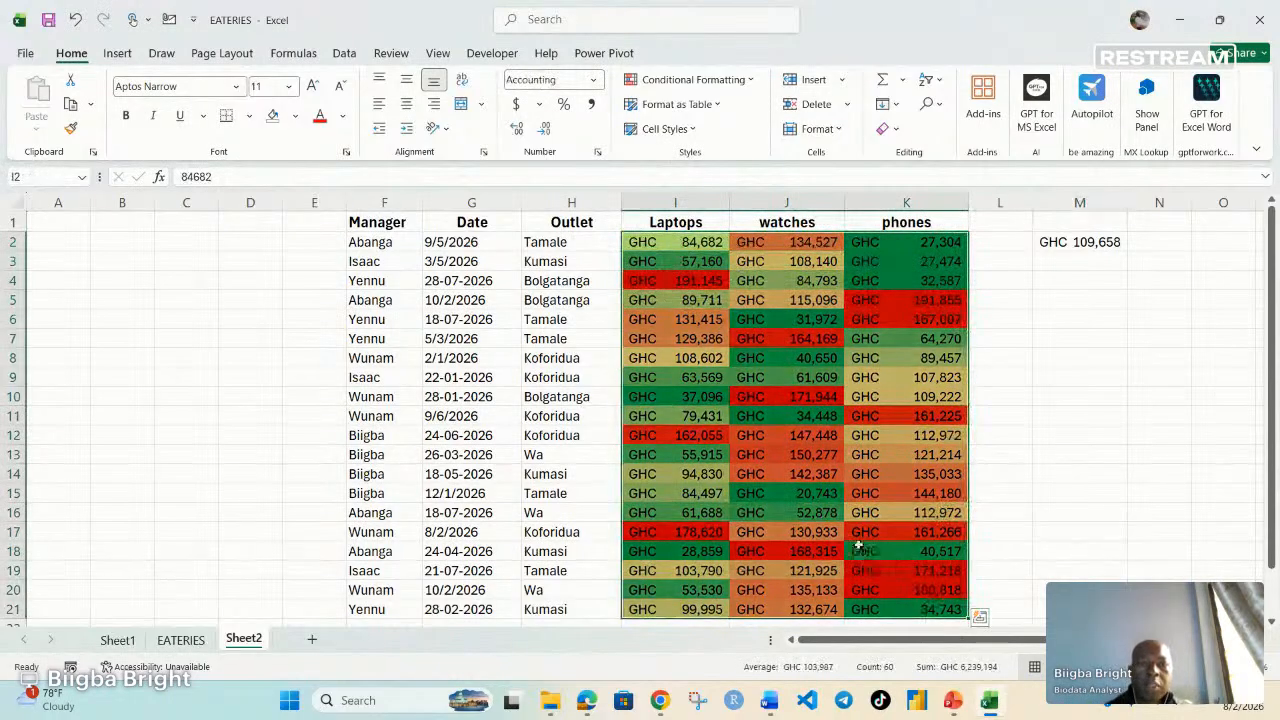
pyautogui.click(693, 79)
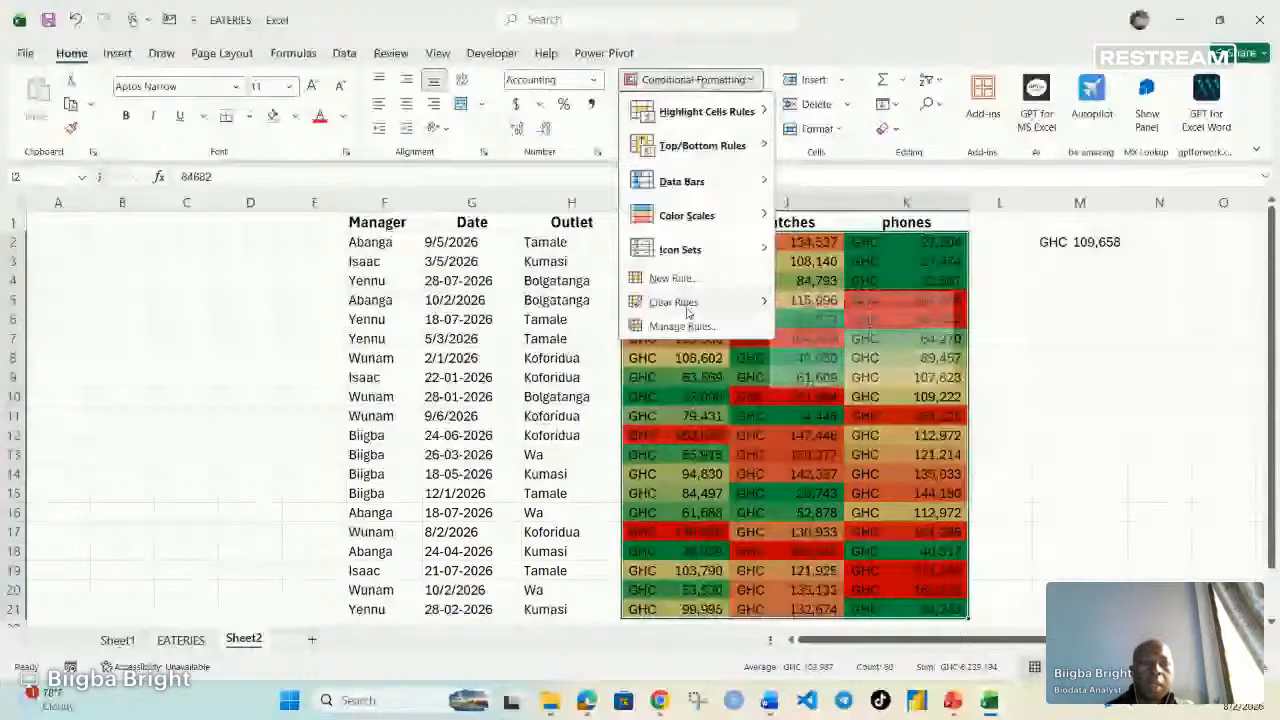
pyautogui.click(875, 300)
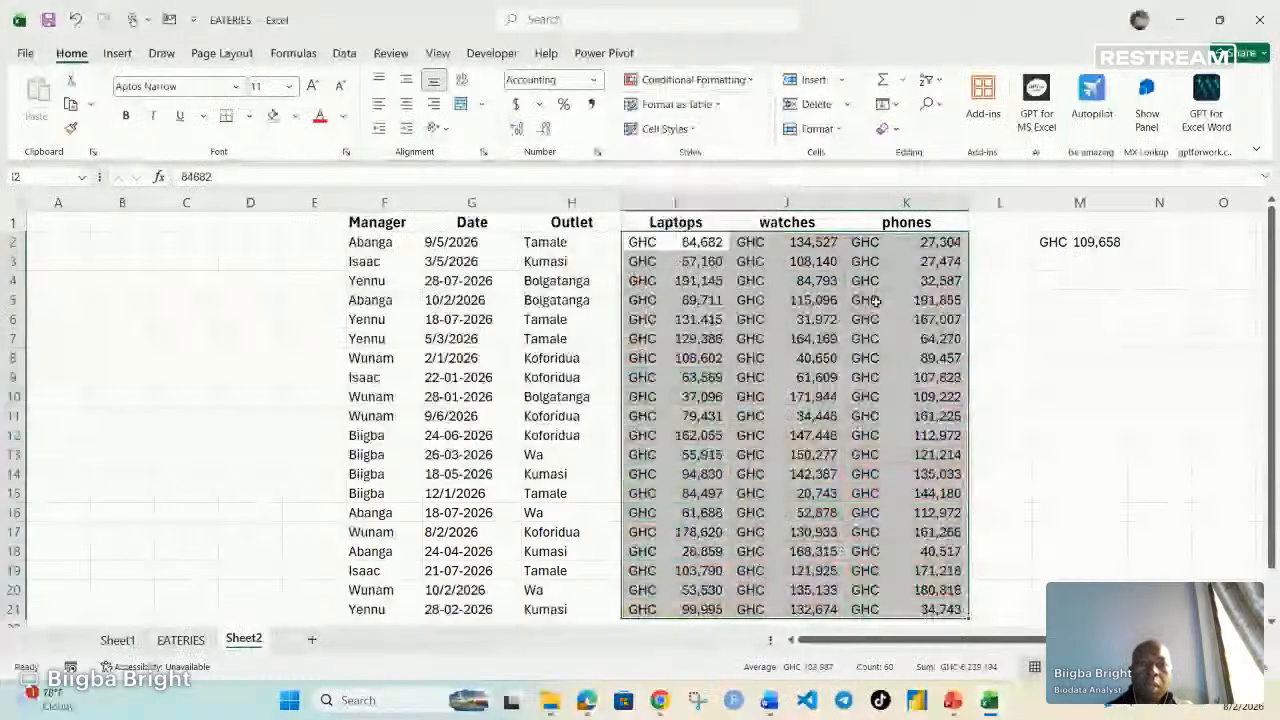
pyautogui.click(693, 79)
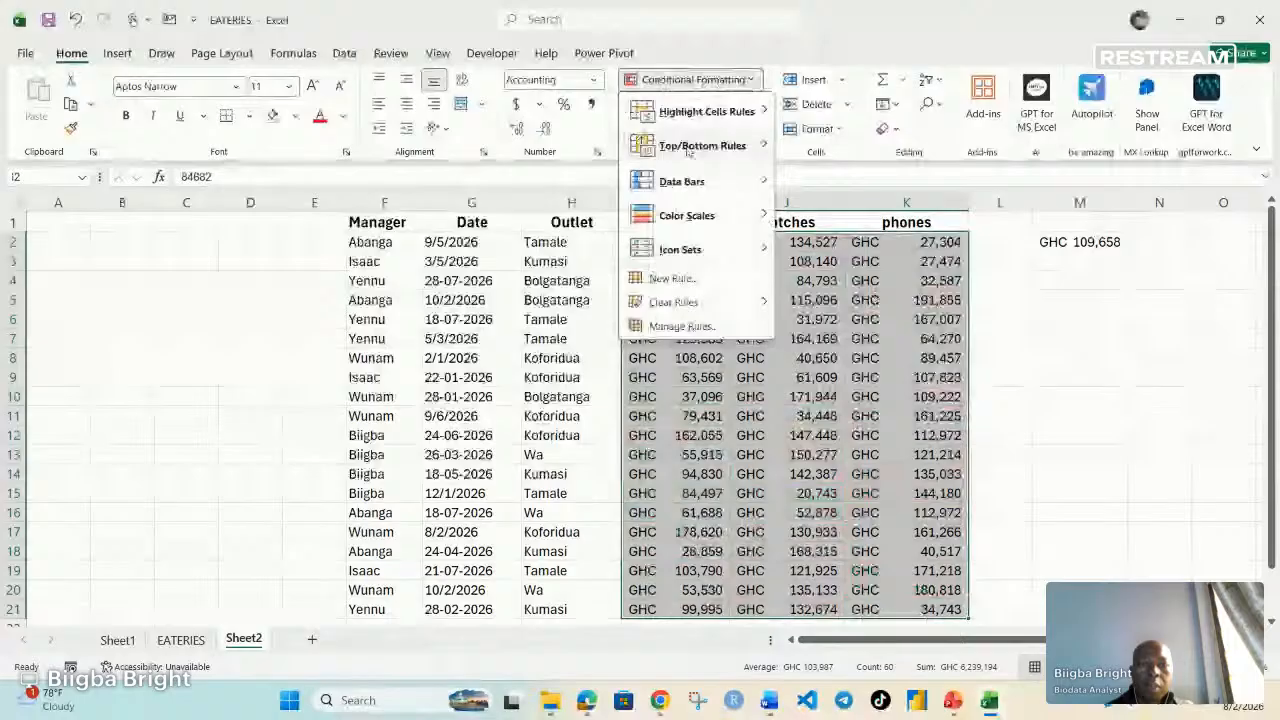
pyautogui.click(684, 278)
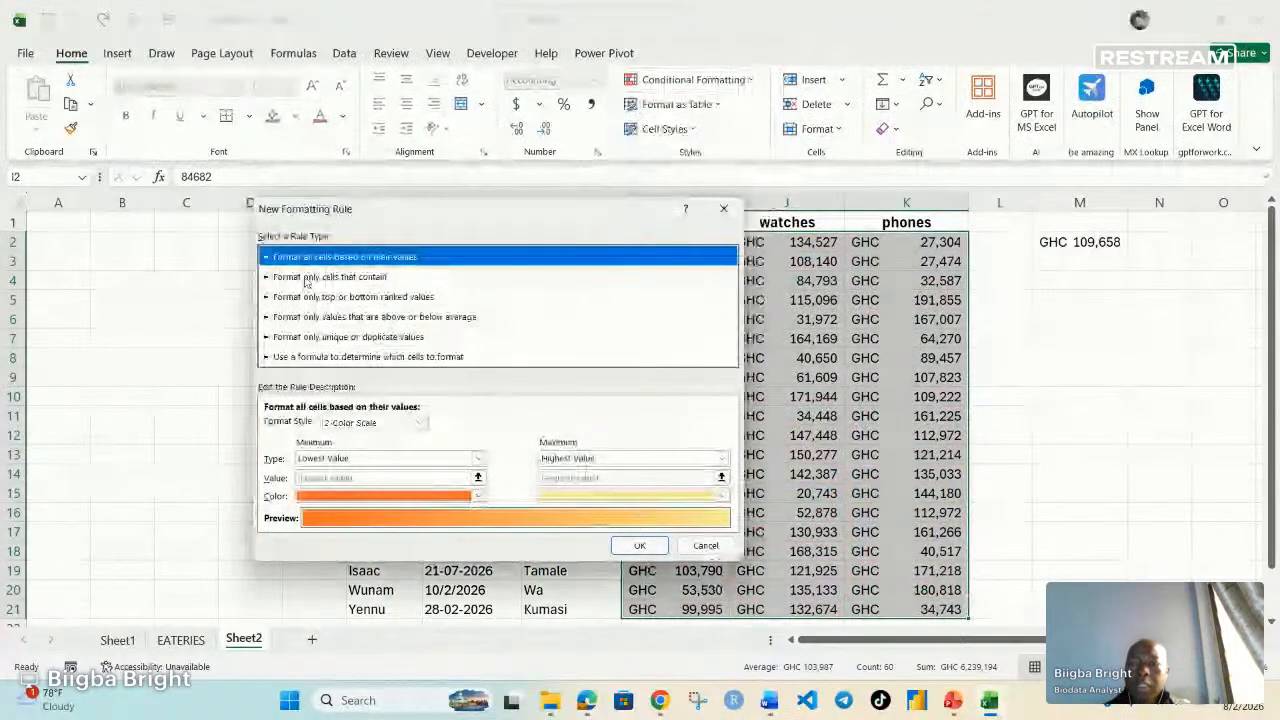
pyautogui.click(307, 280)
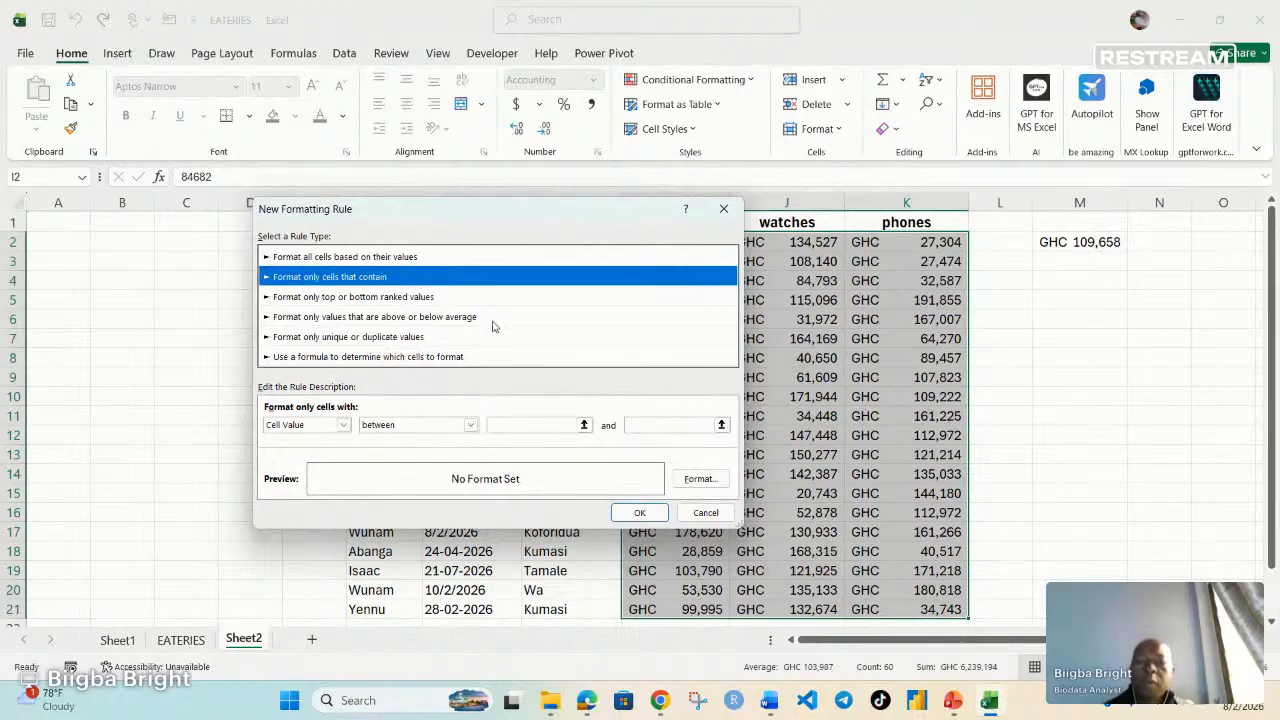
pyautogui.click(705, 513)
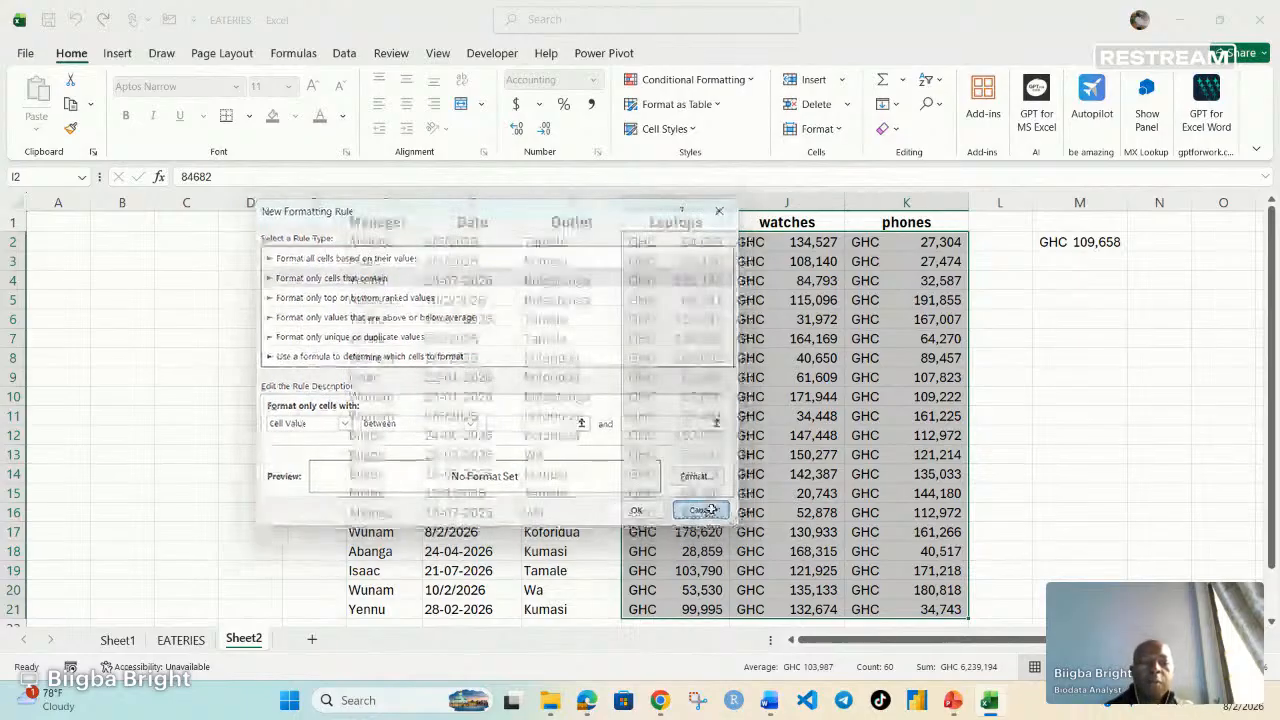
pyautogui.click(787, 416)
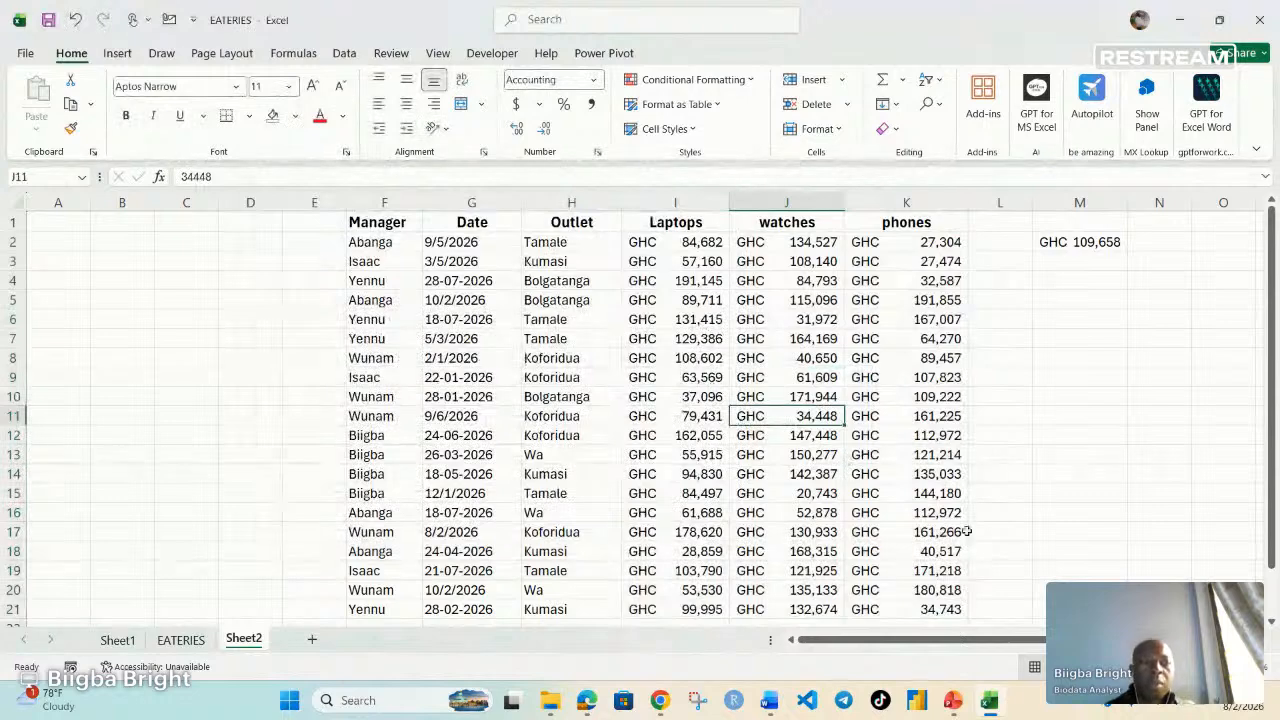
# Step: Replace the contents of cell M2 with the formula =K2>40000 to test the first phones sales figure
pyautogui.click(1095, 242)
pyautogui.press('Delete')
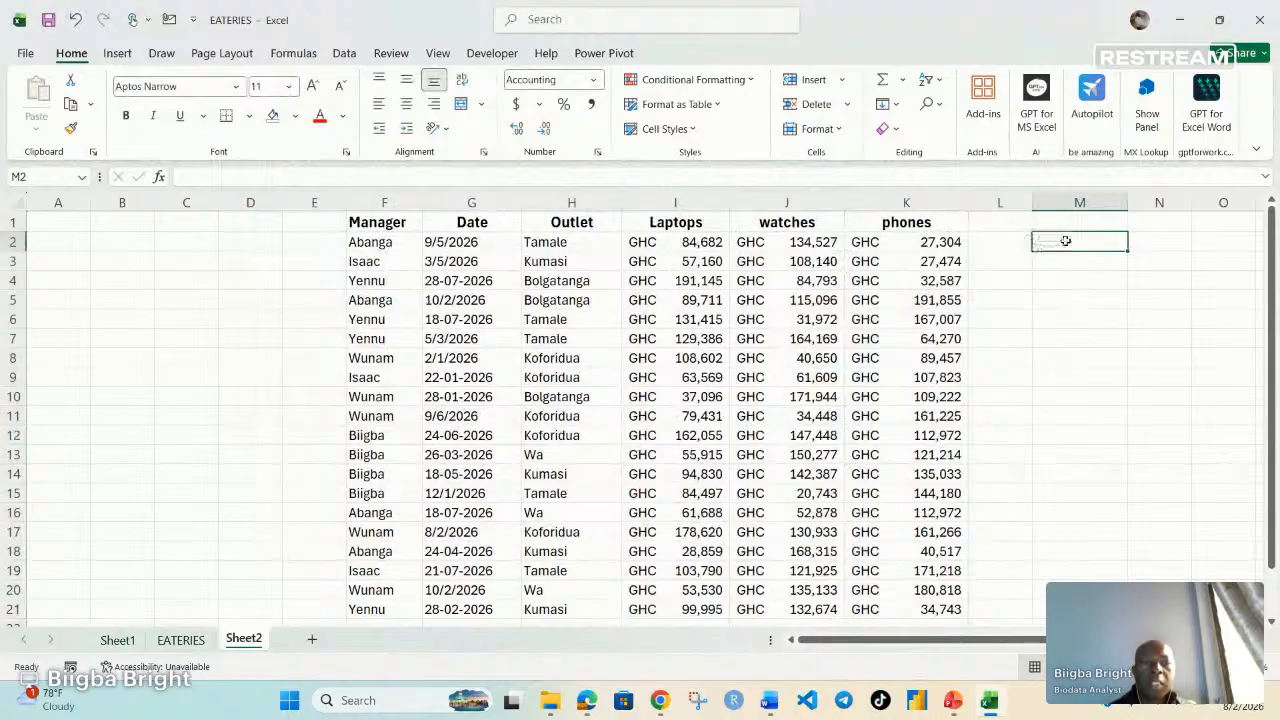
pyautogui.click(928, 242)
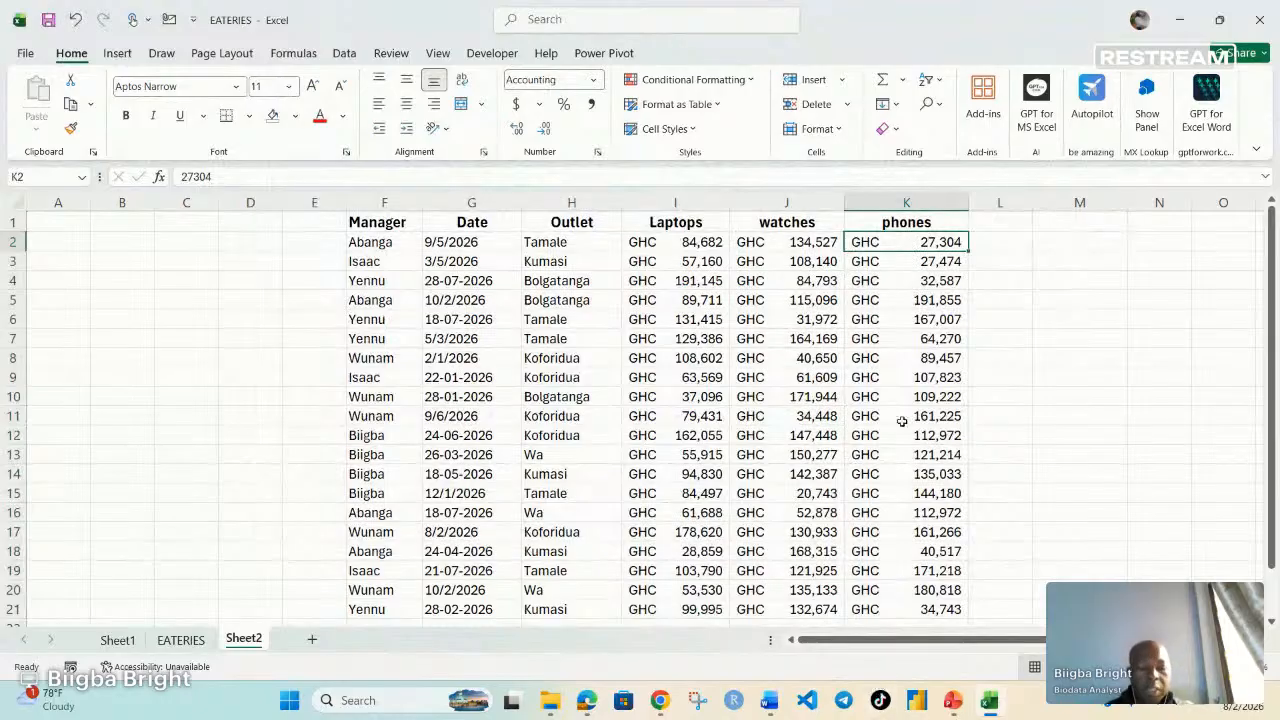
pyautogui.click(1063, 241)
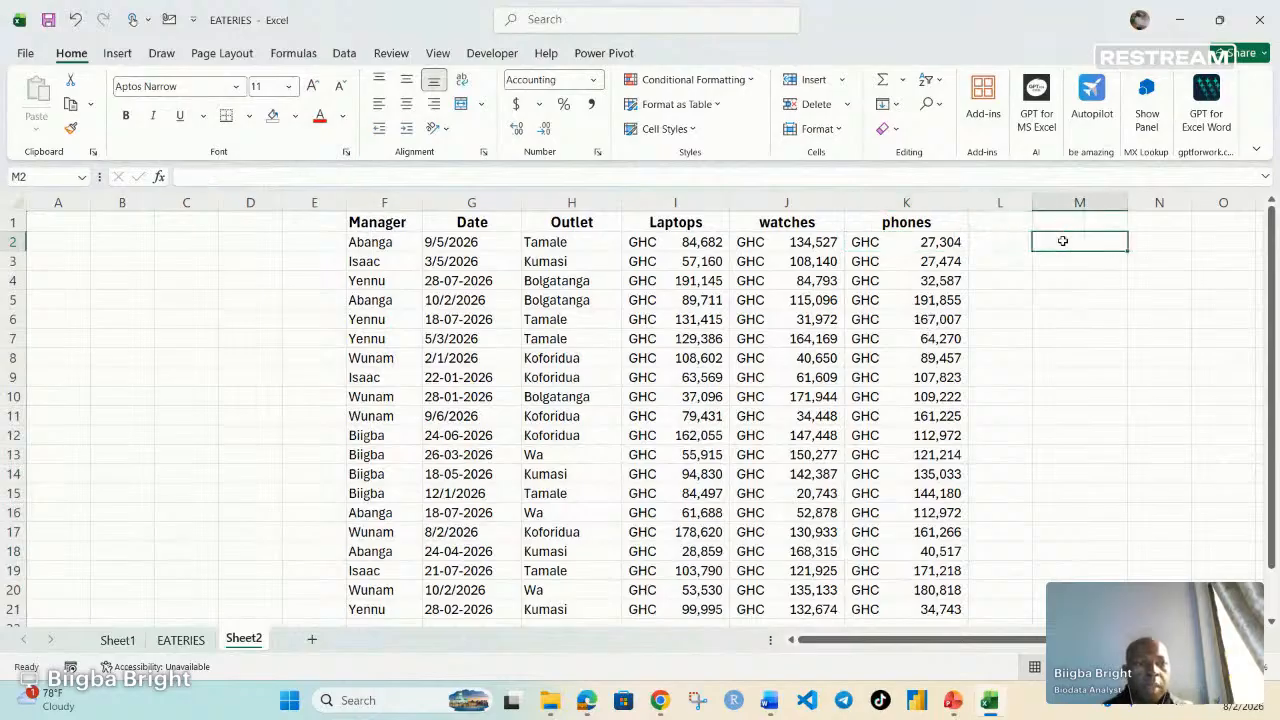
pyautogui.write('=')
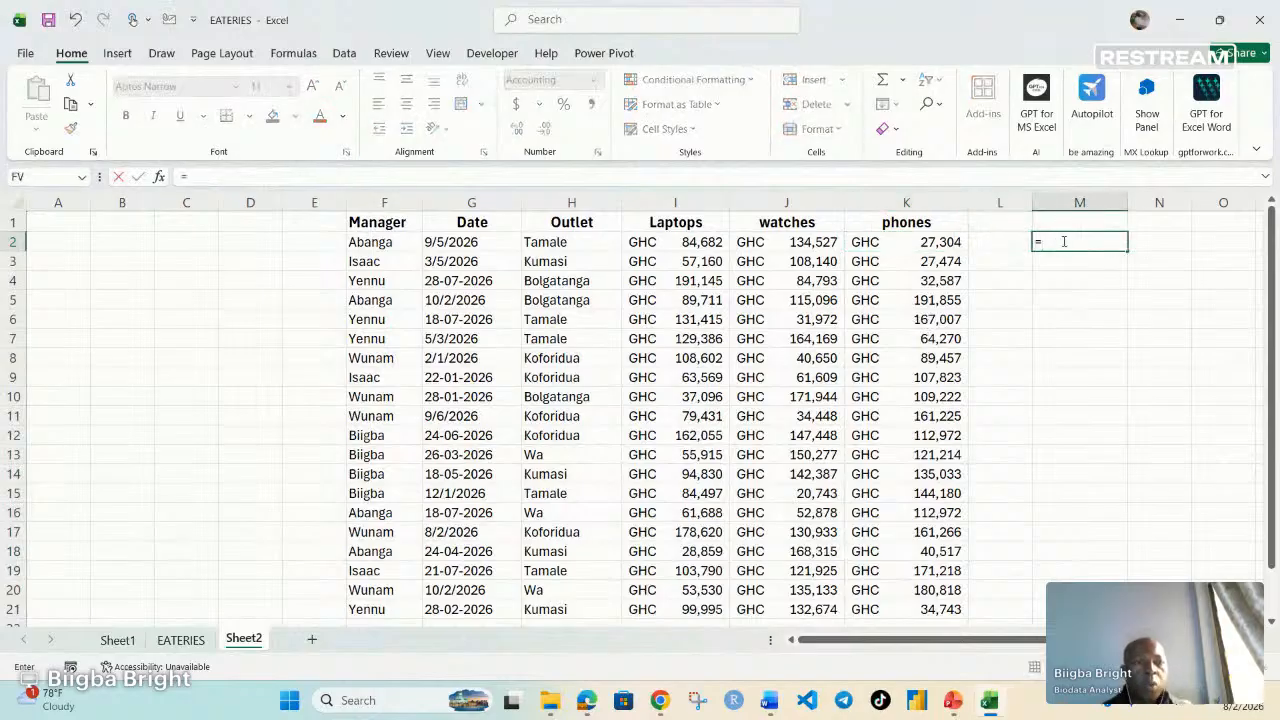
pyautogui.click(920, 241)
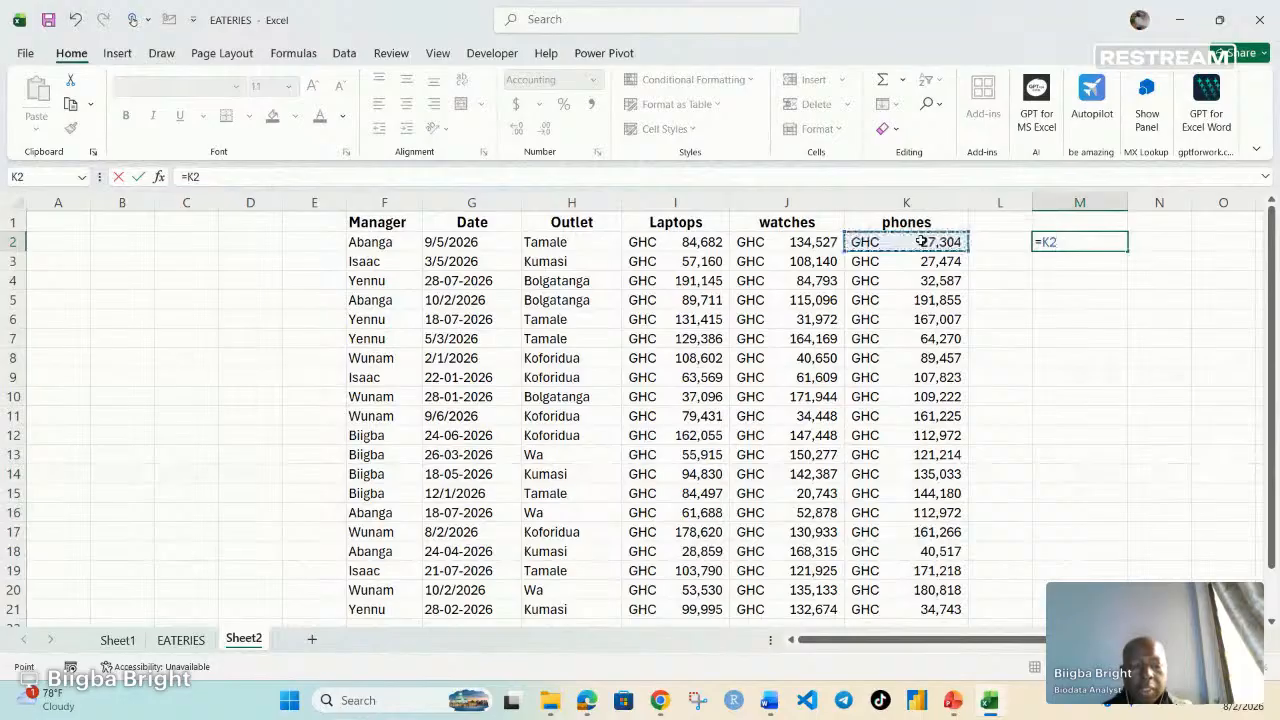
pyautogui.write('>')
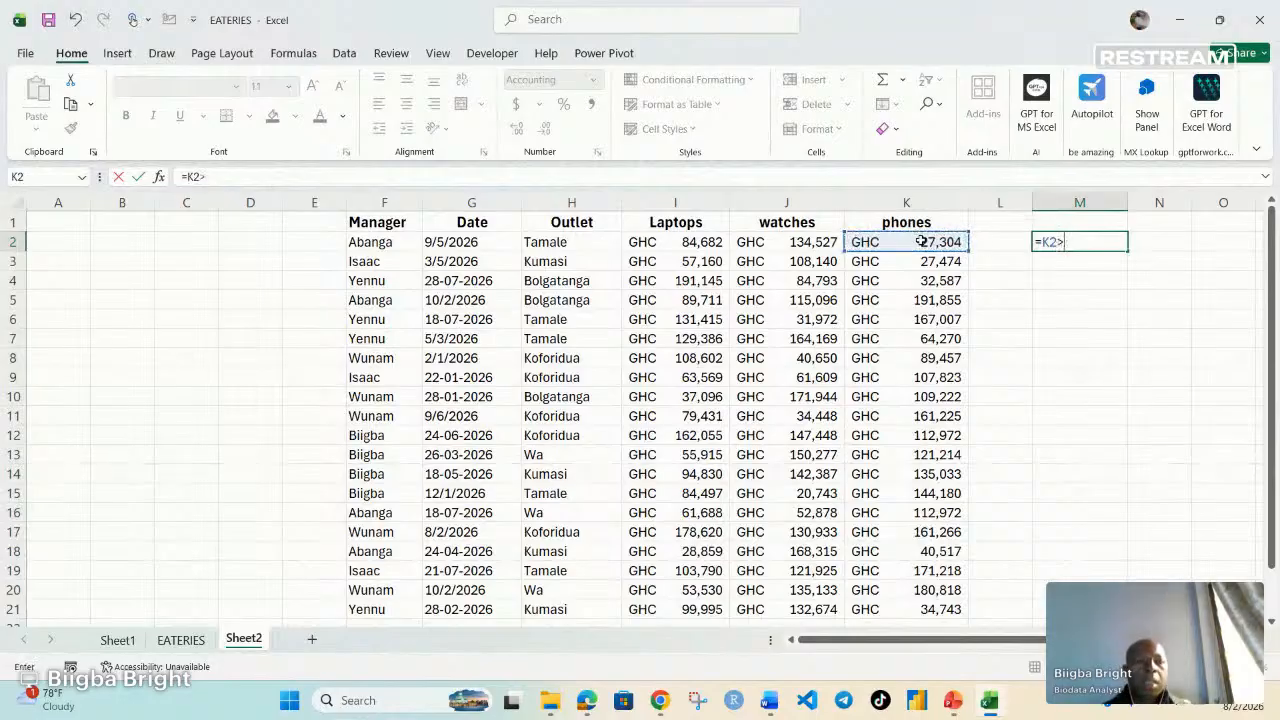
pyautogui.write('400')
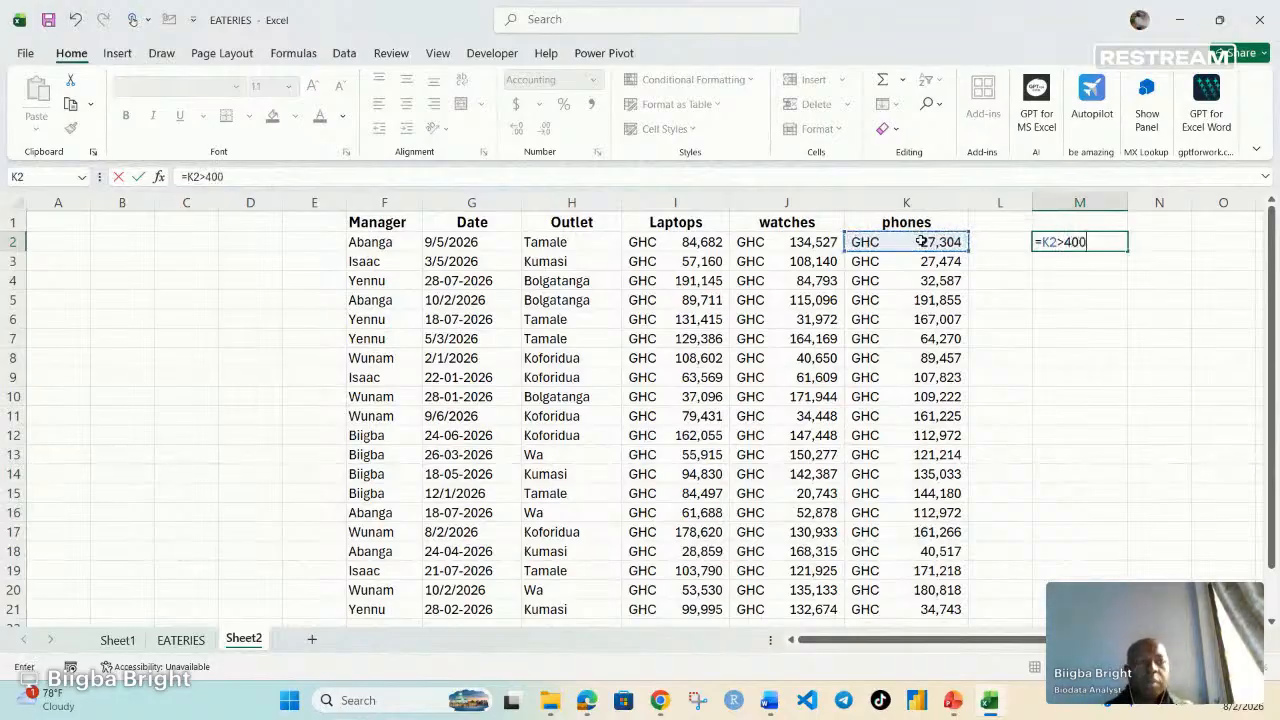
pyautogui.write('00')
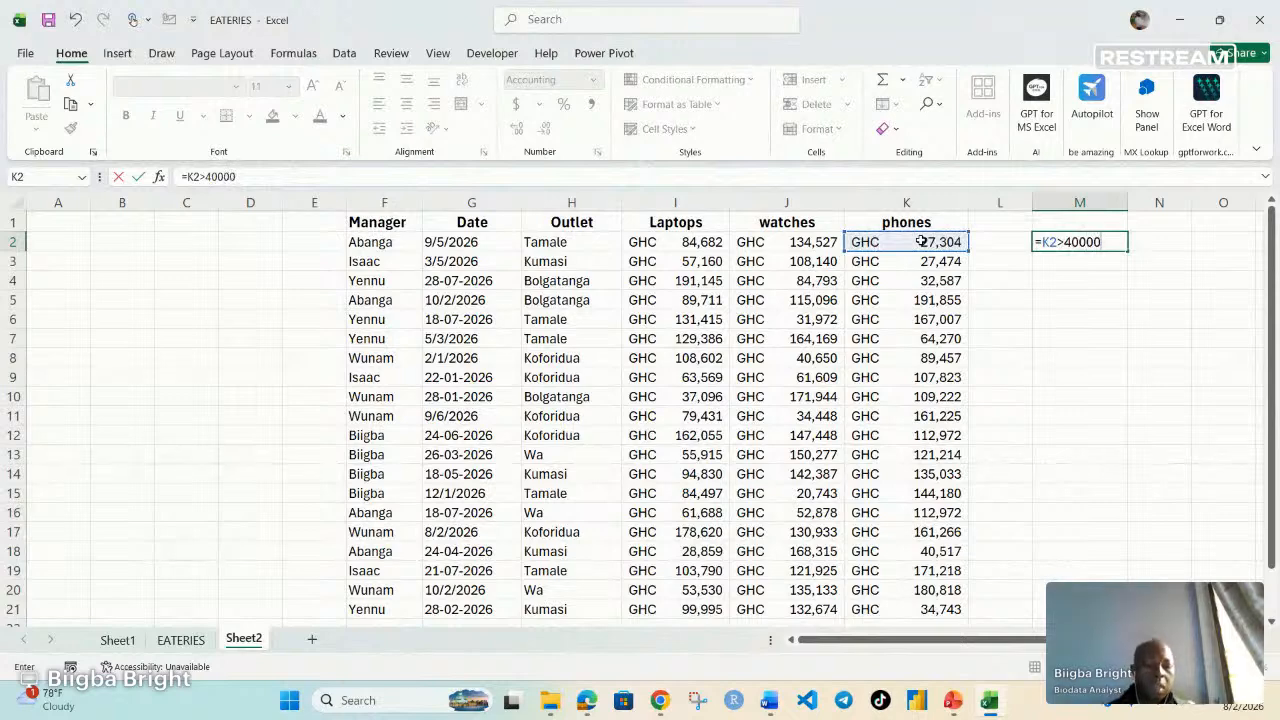
pyautogui.press('Return')
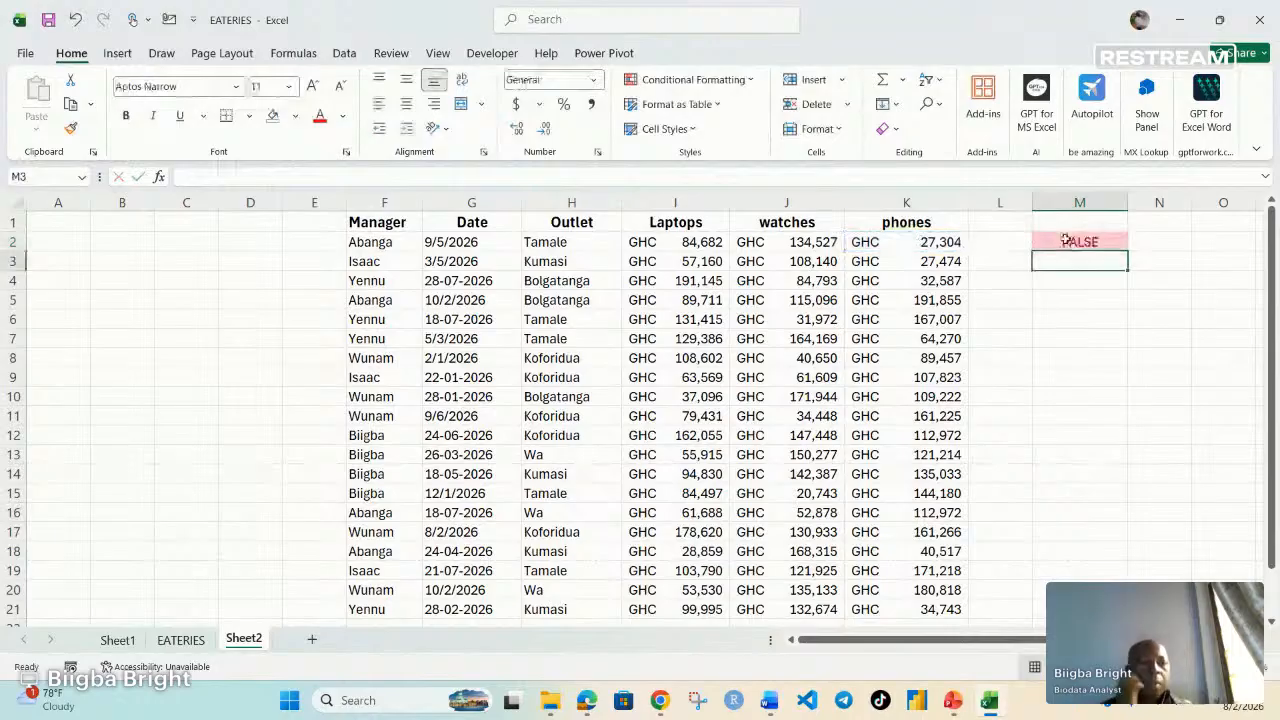
# Step: Fill the M2 formula down to M21 and copy the formula text =K2>40000 from M2
pyautogui.click(1095, 242)
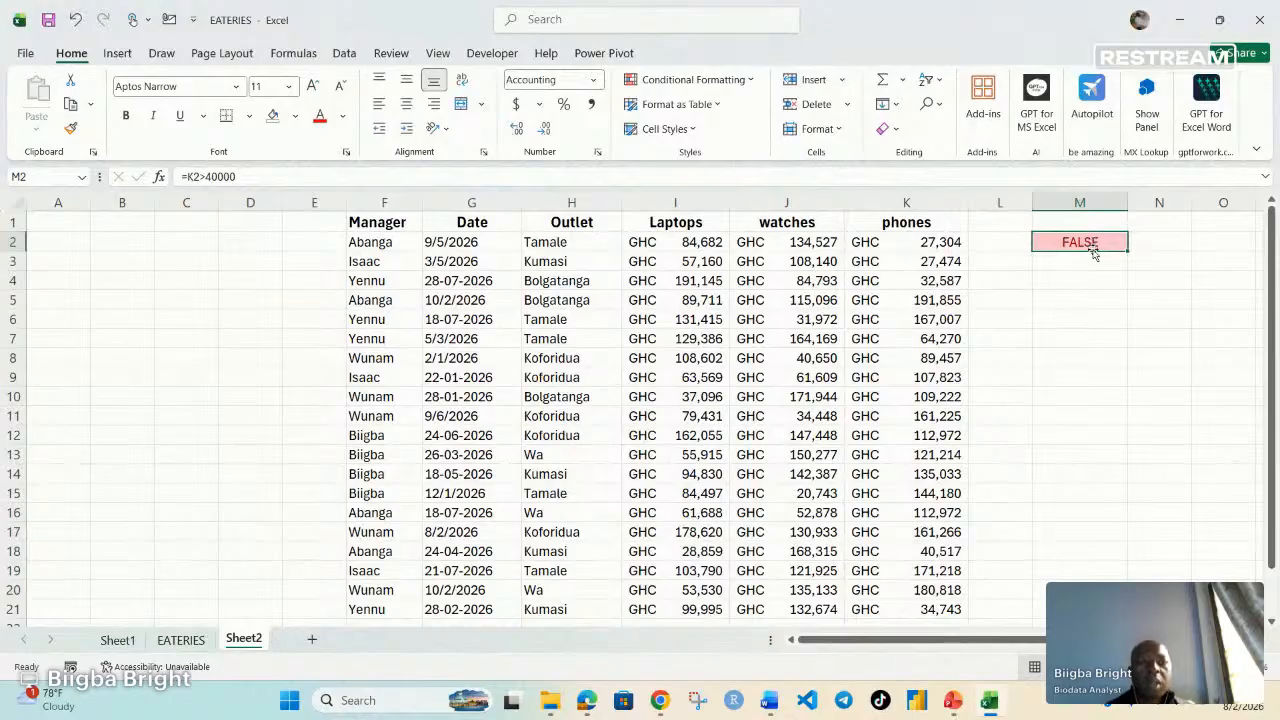
pyautogui.moveTo(1127, 251); pyautogui.dragTo(1110, 598)
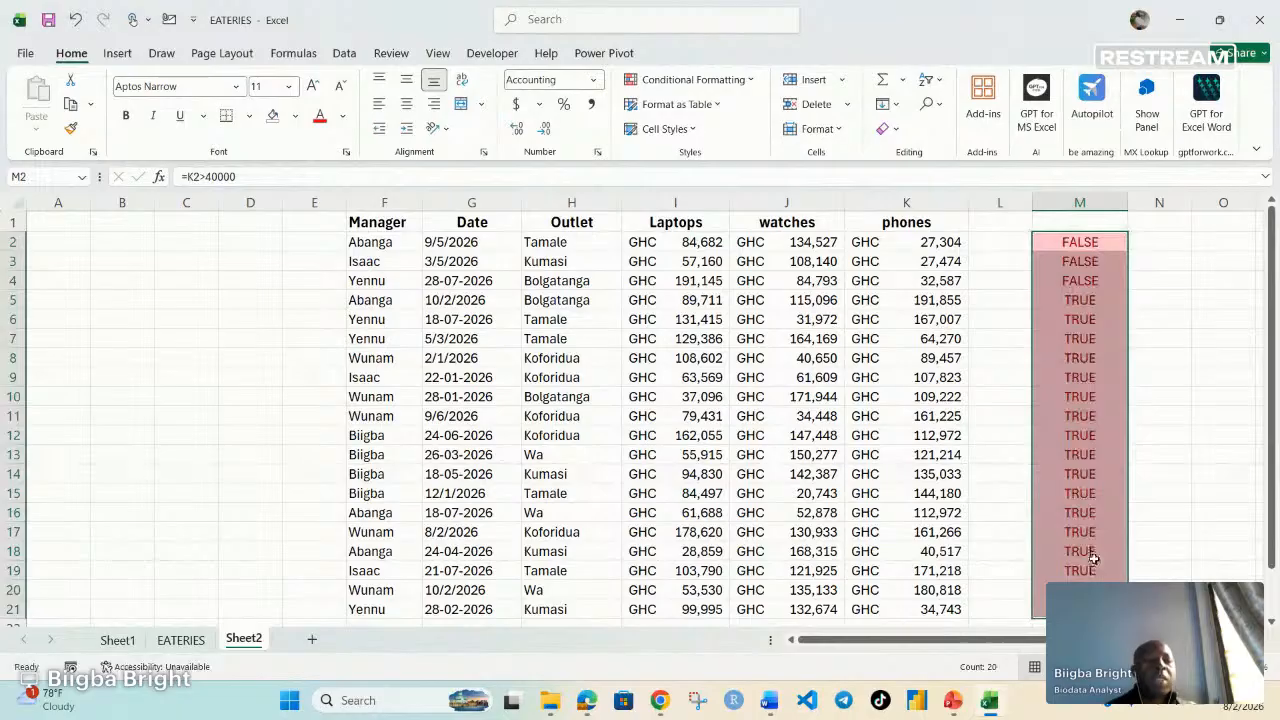
pyautogui.click(1079, 244)
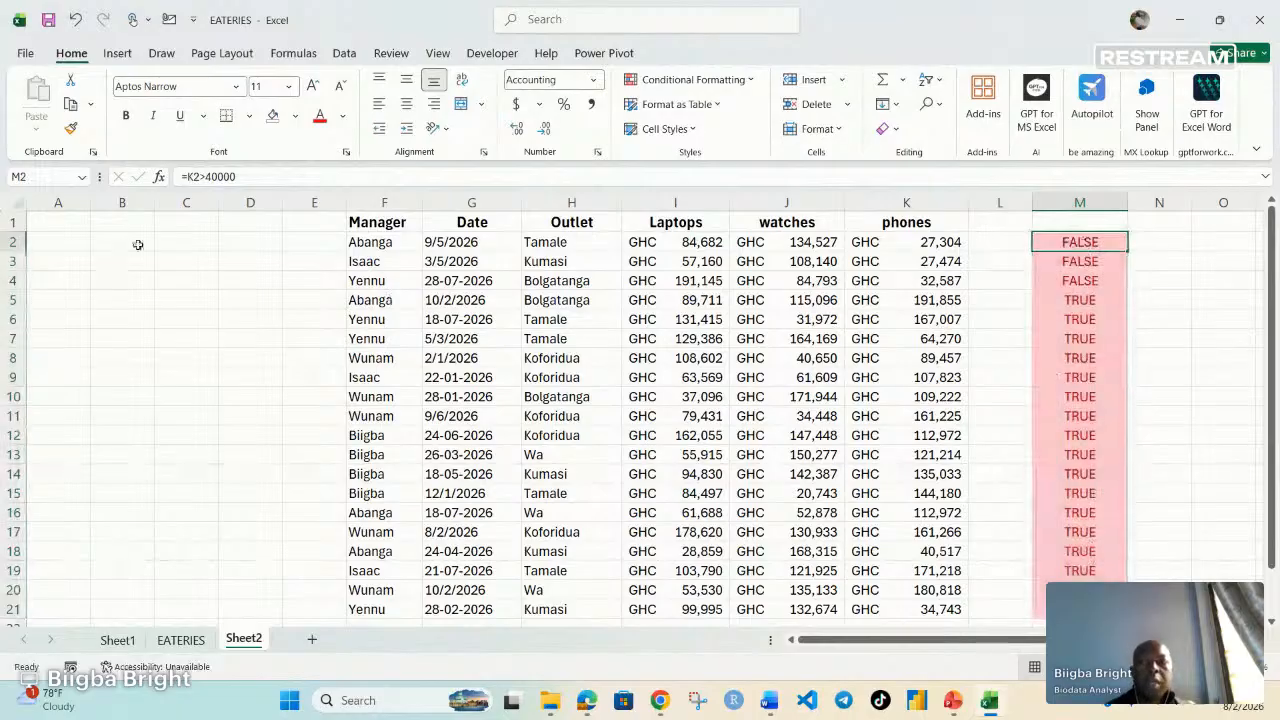
pyautogui.moveTo(241, 177); pyautogui.dragTo(155, 178)
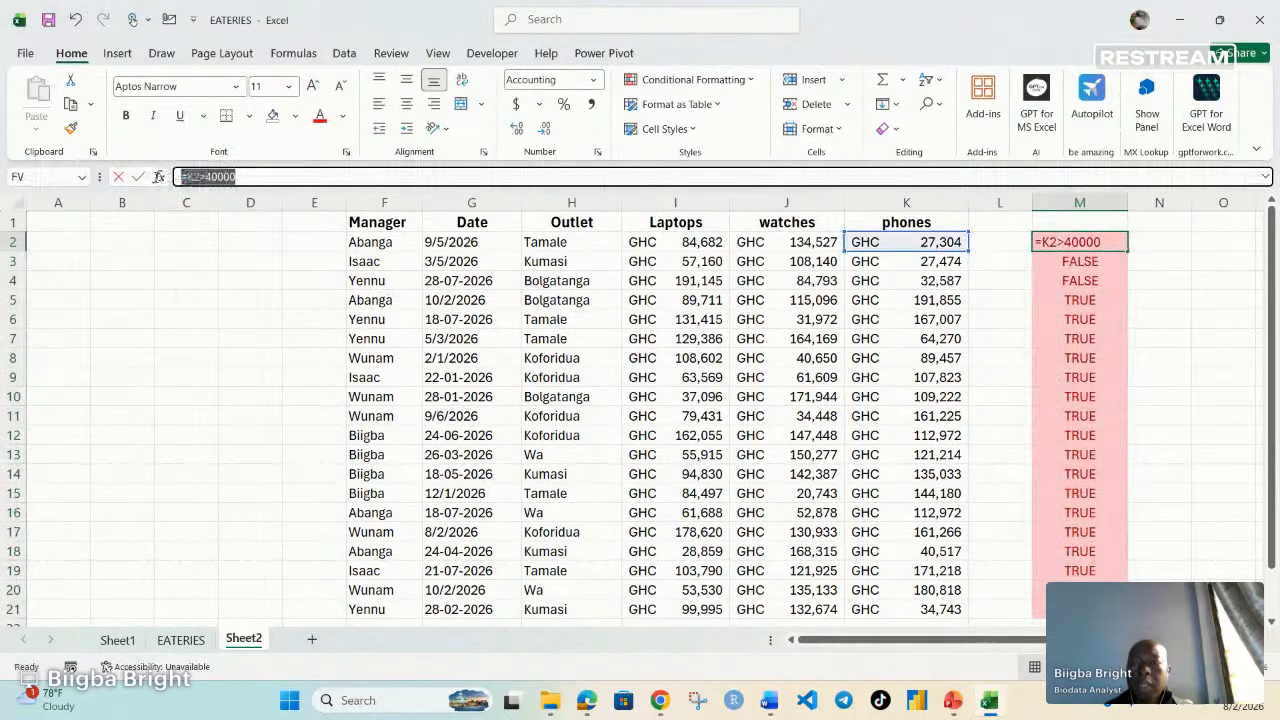
pyautogui.hotkey('ctrl', 'c')
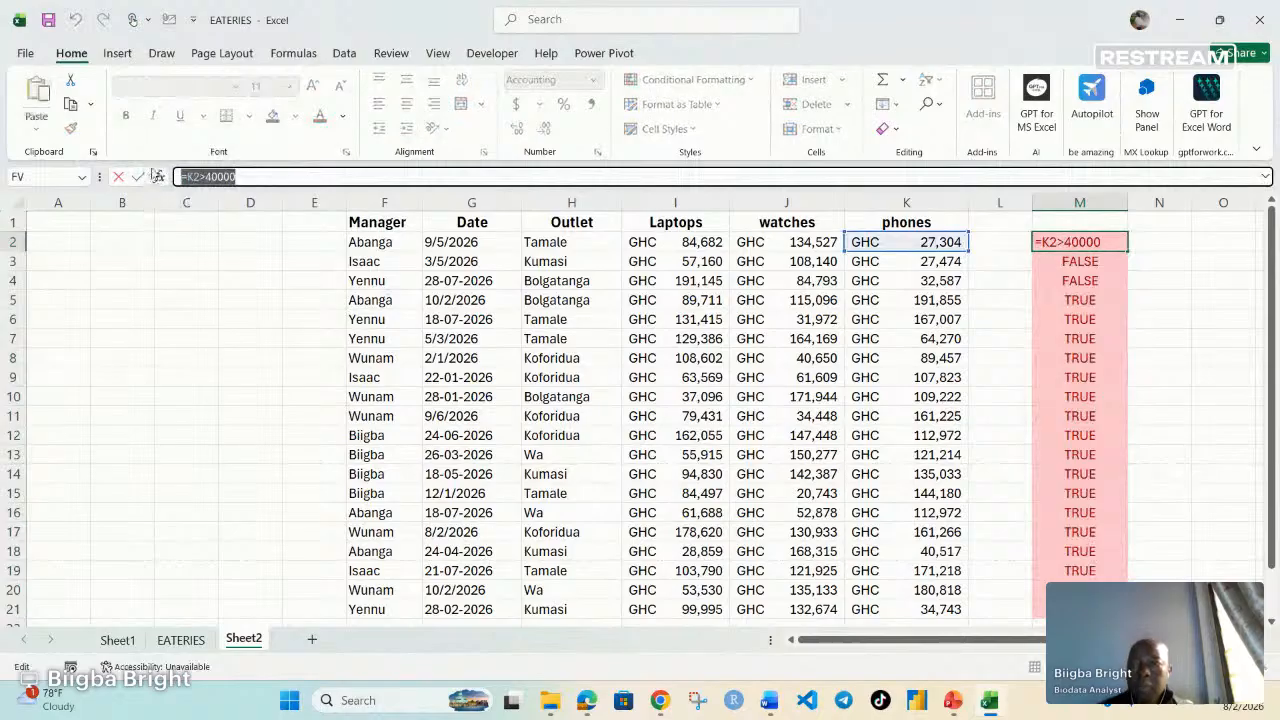
pyautogui.click(205, 178)
pyautogui.press('Return')
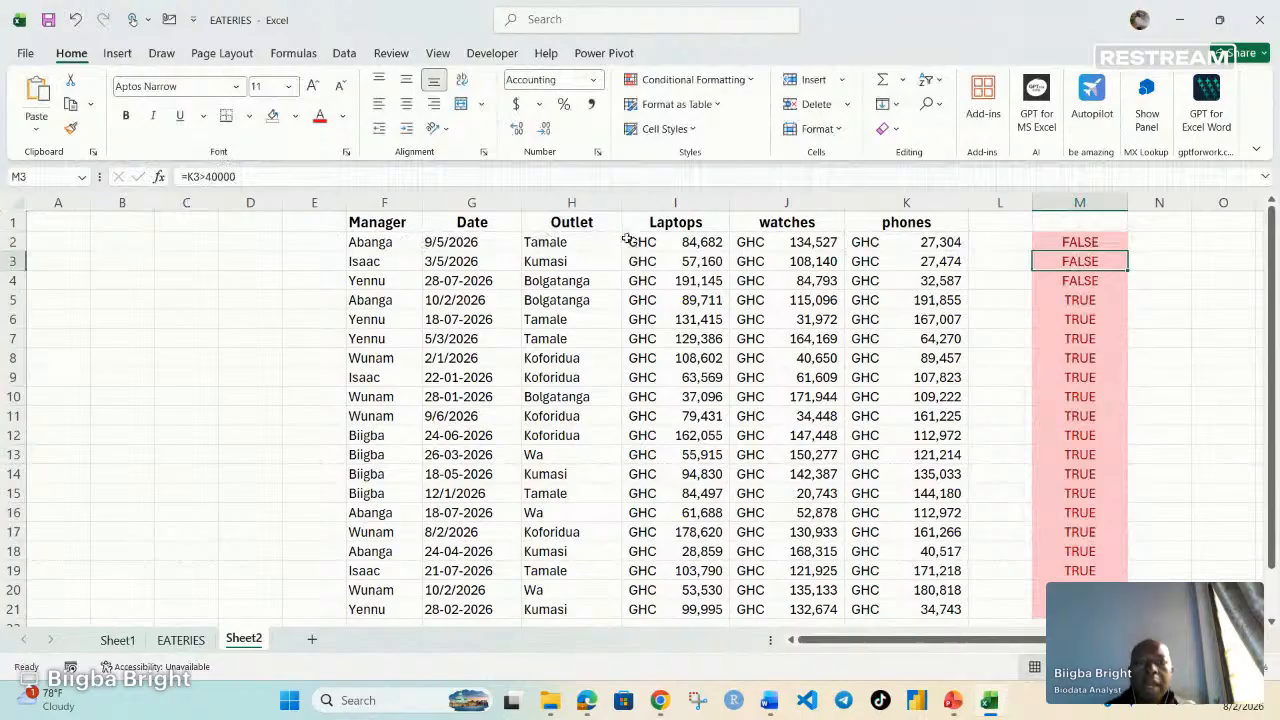
# Step: Create a formula-based conditional formatting rule for the phones figures in K2:K21 using the copied formula =K2>40000
pyautogui.moveTo(628, 243); pyautogui.dragTo(777, 262)
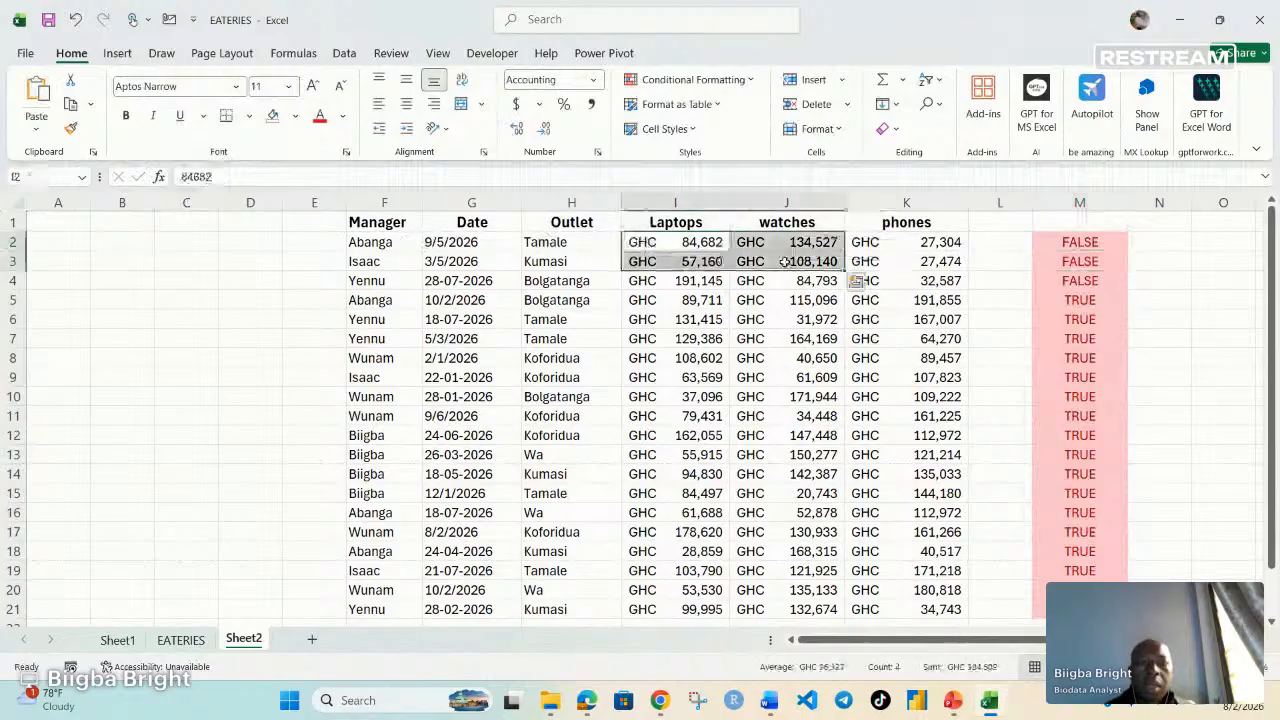
pyautogui.click(901, 244)
pyautogui.moveTo(901, 242); pyautogui.dragTo(908, 611)
pyautogui.click(692, 79)
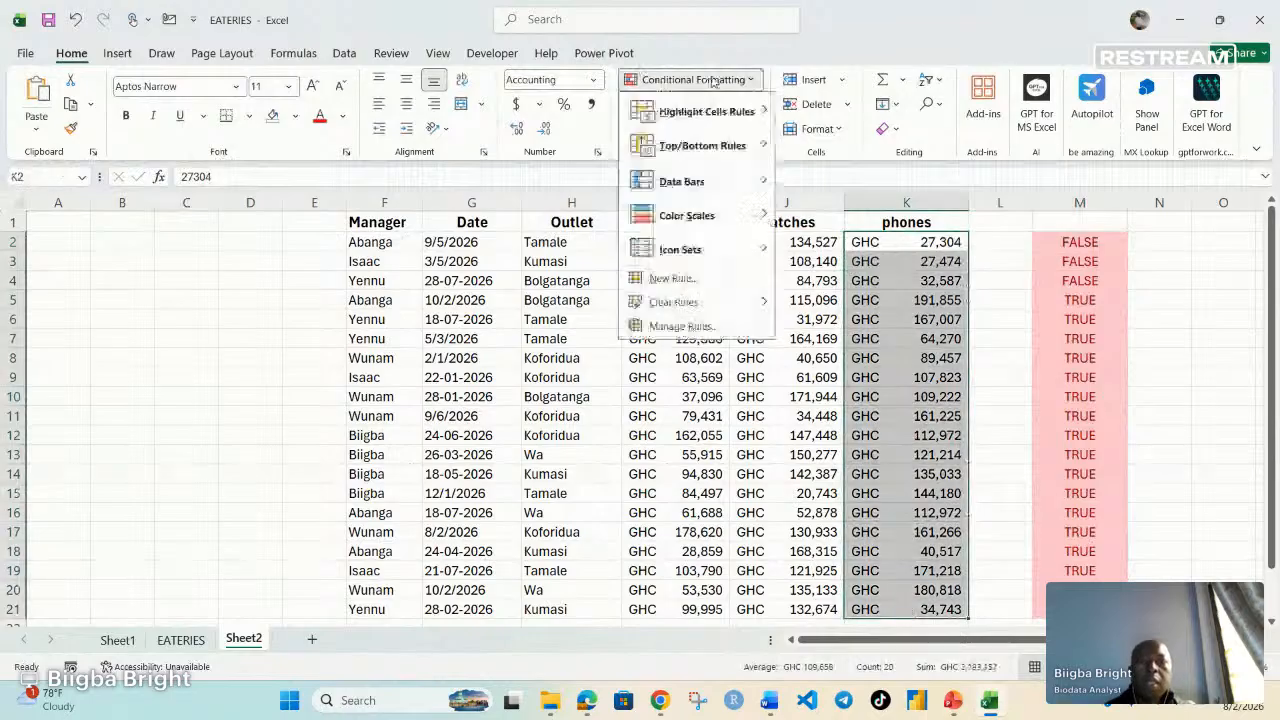
pyautogui.click(675, 283)
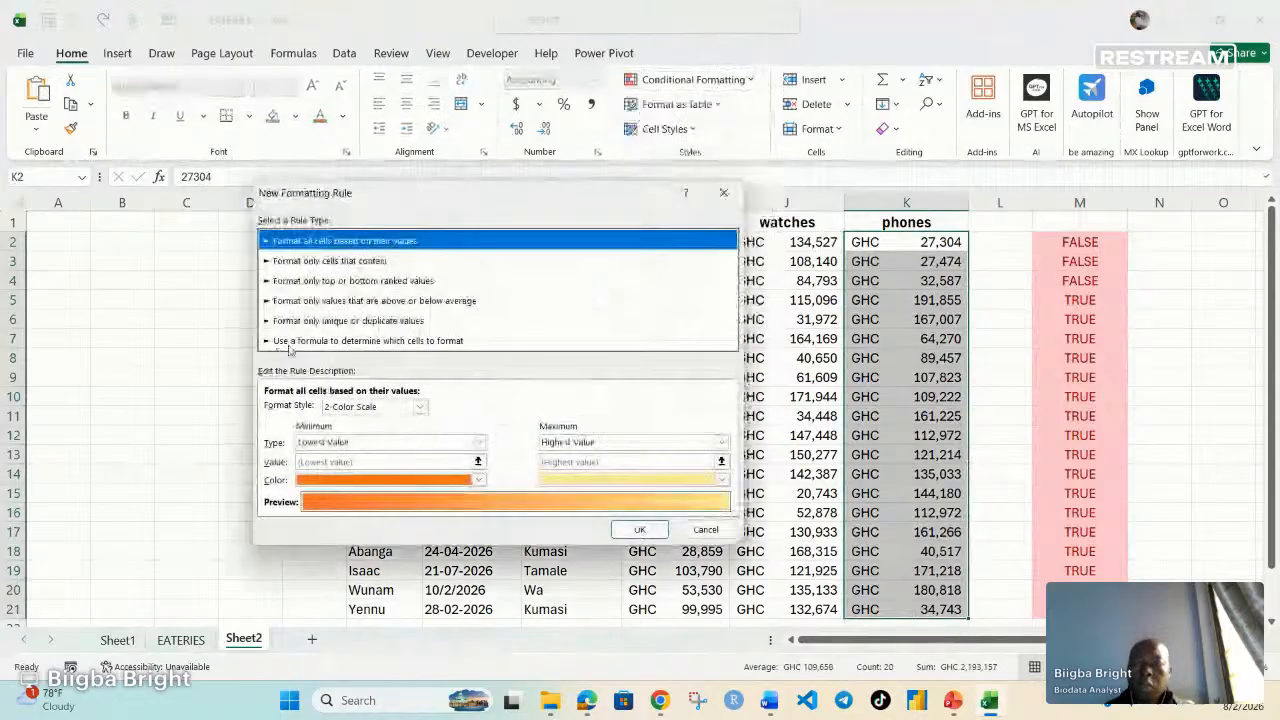
pyautogui.click(289, 343)
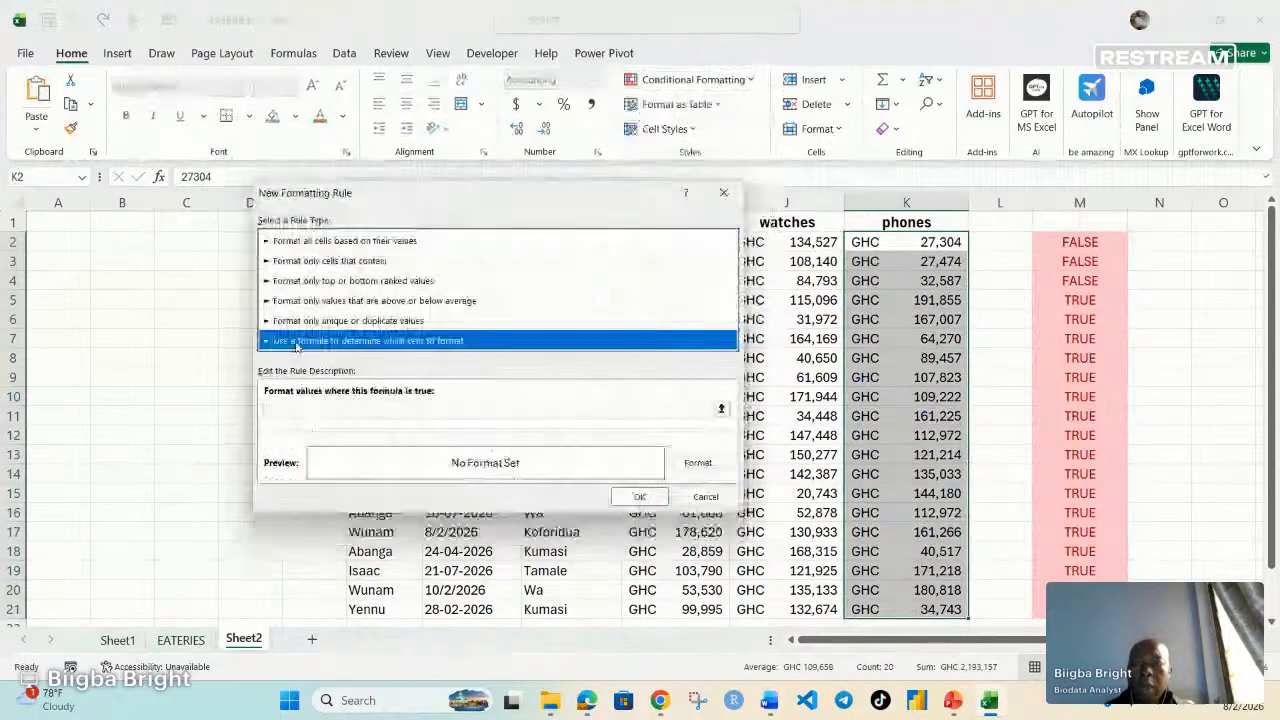
pyautogui.click(268, 407)
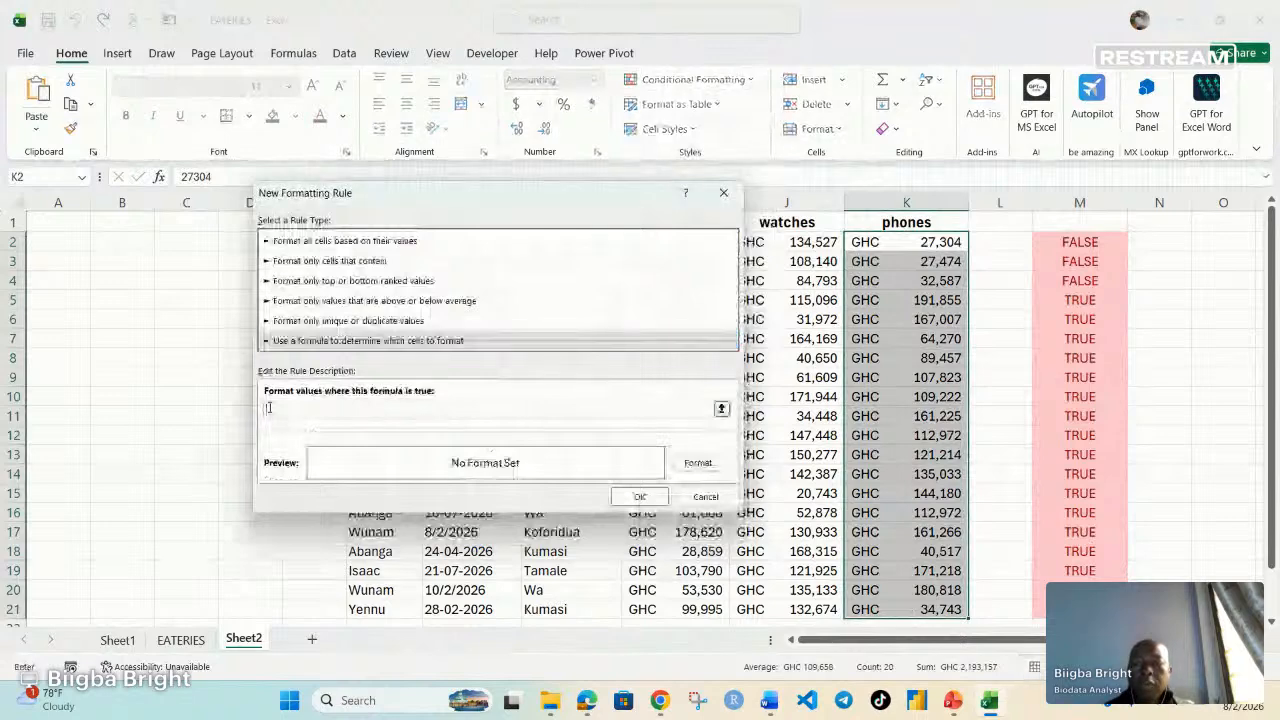
pyautogui.rightClick(268, 407)
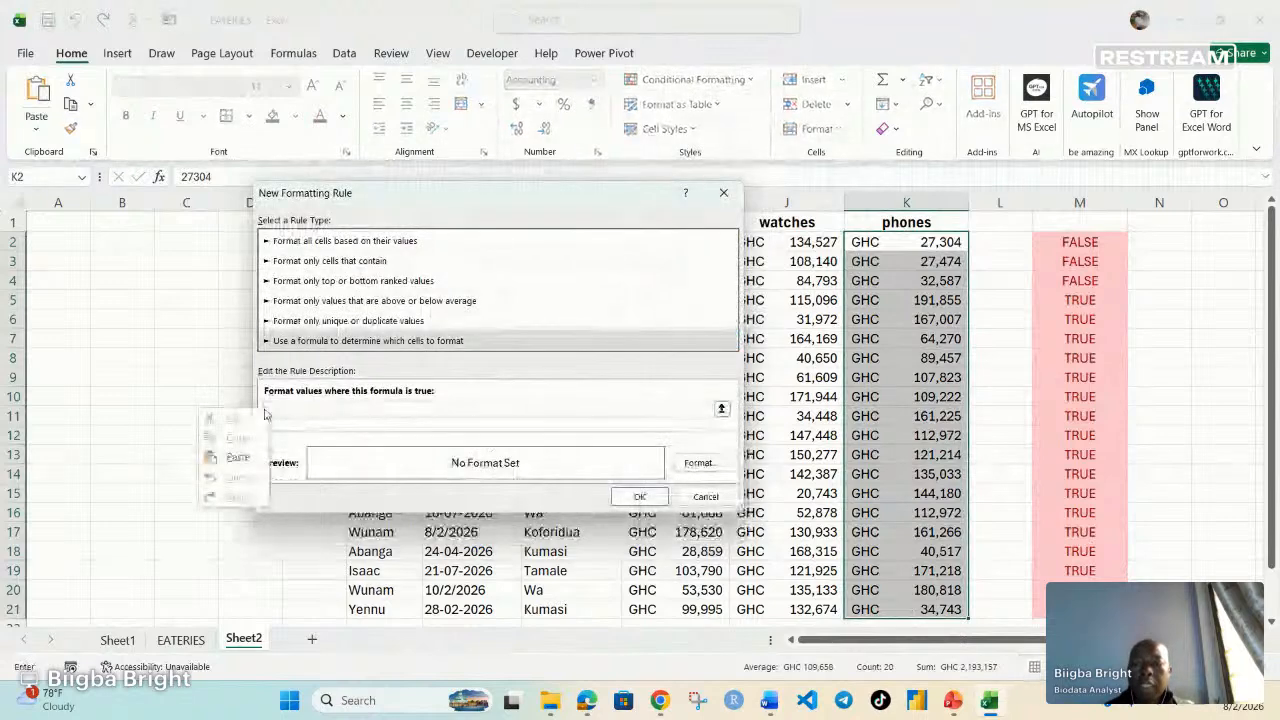
pyautogui.click(238, 457)
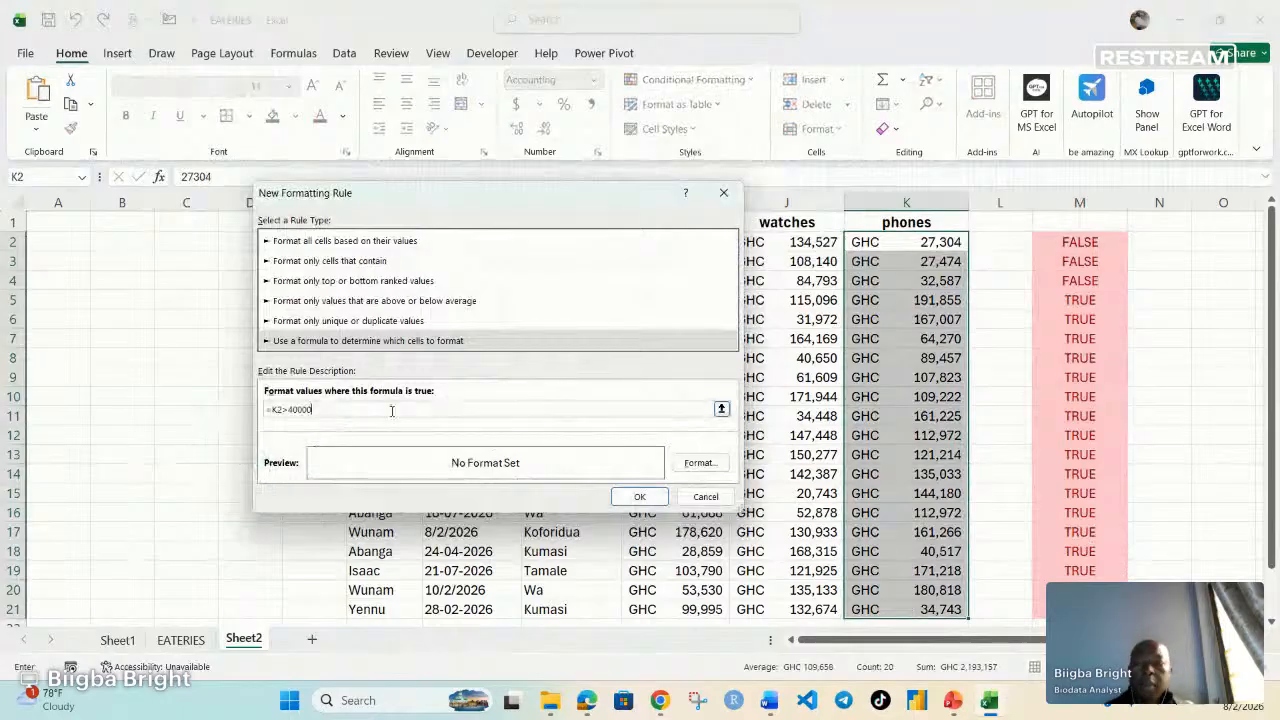
# Step: Give the formula rule an orange fill and apply it to the phones figures
pyautogui.click(700, 462)
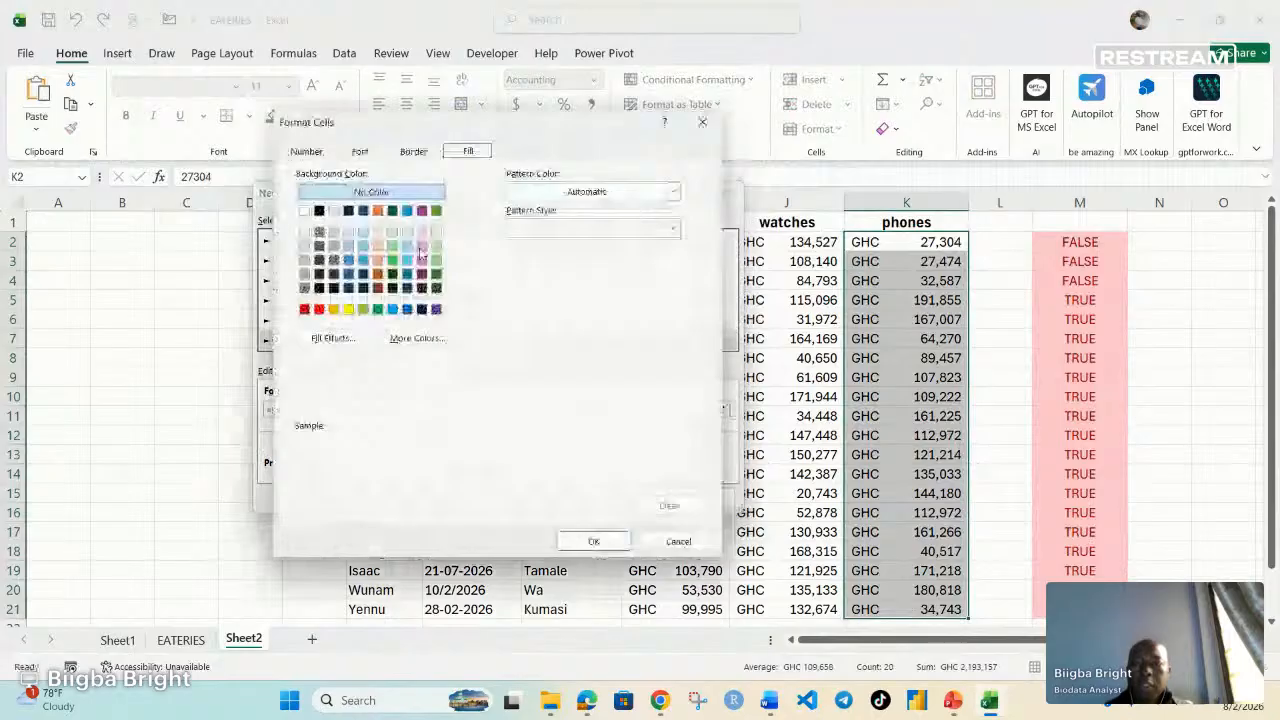
pyautogui.click(333, 309)
pyautogui.click(618, 540)
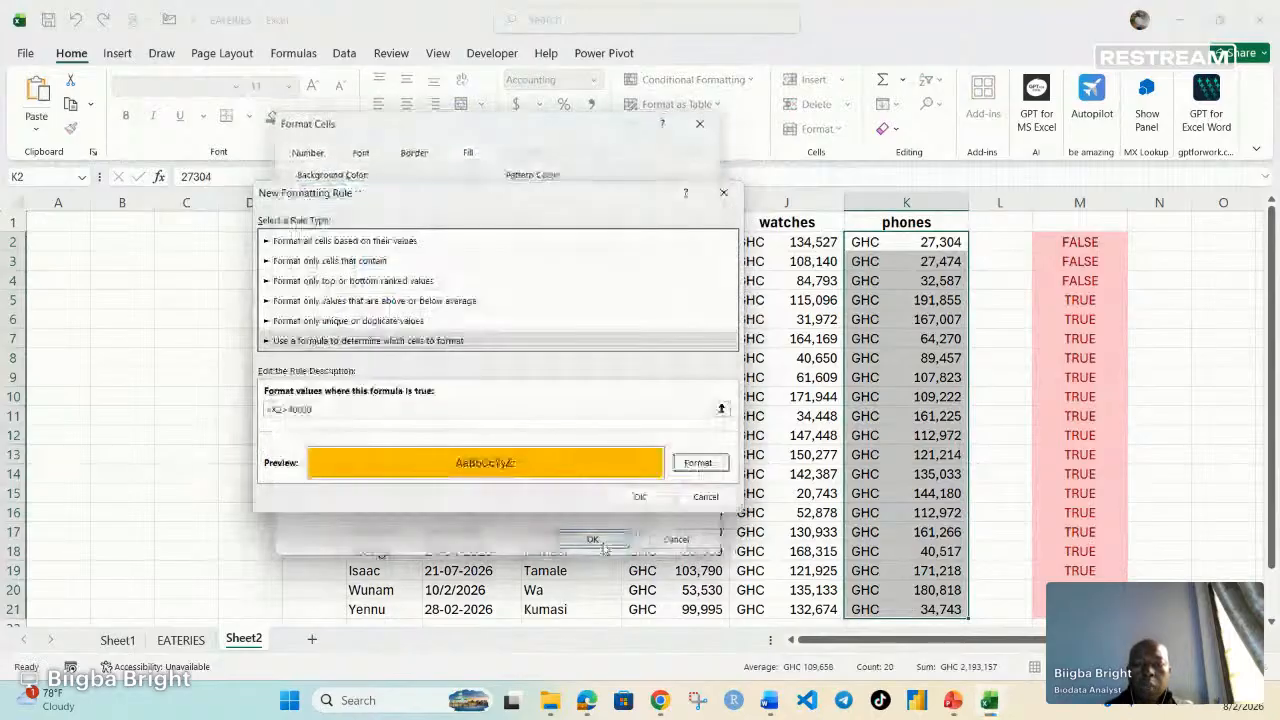
pyautogui.click(640, 496)
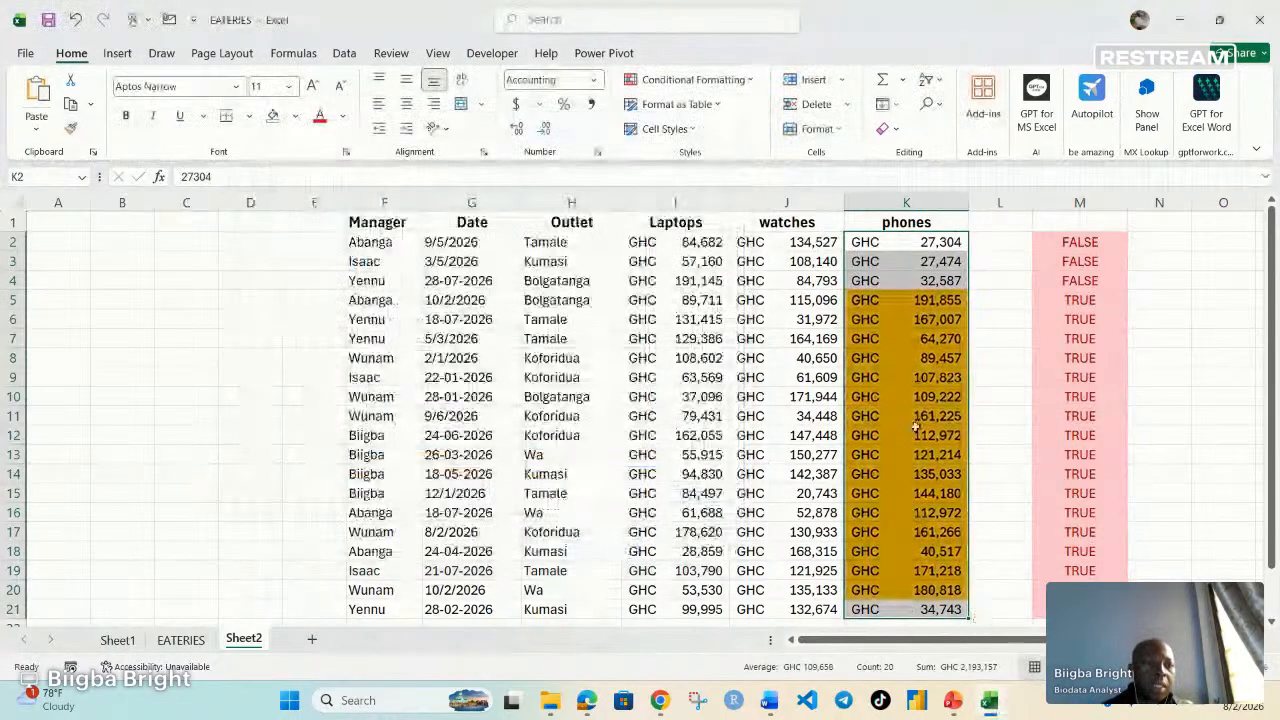
pyautogui.click(1068, 319)
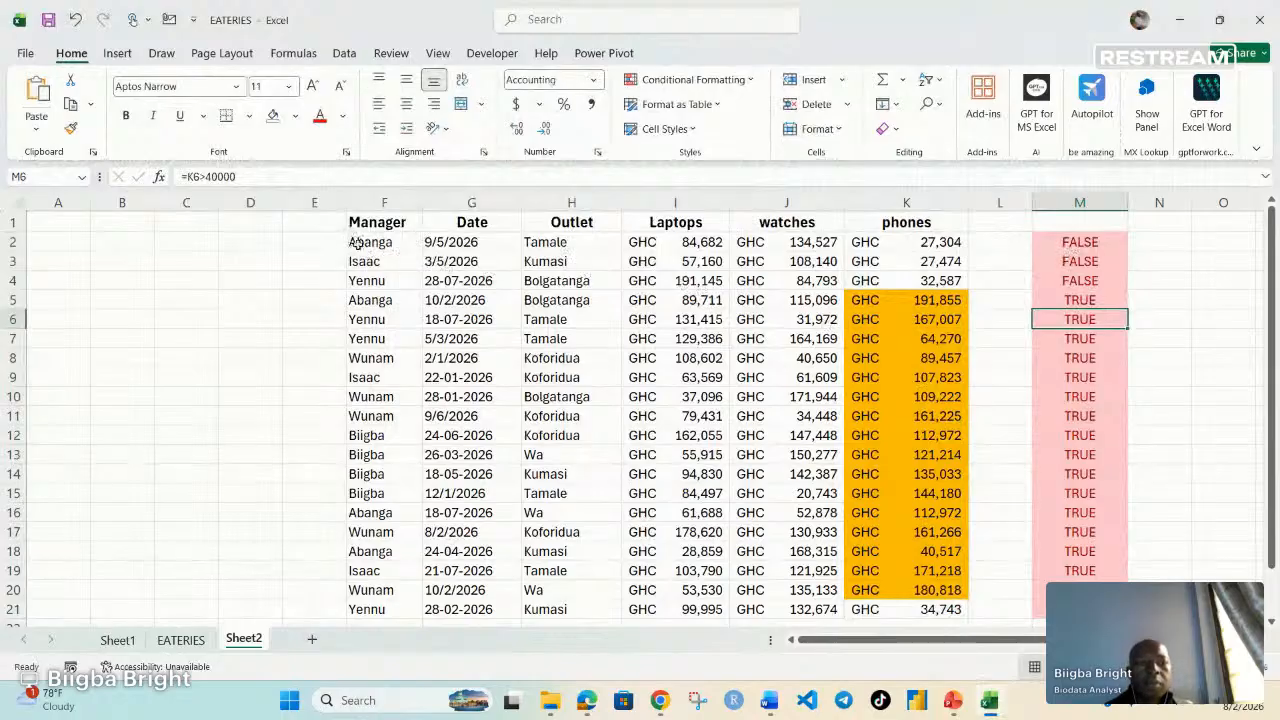
# Step: Clear the conditional formatting rules from the data range F2:K21
pyautogui.click(407, 245)
pyautogui.moveTo(407, 245); pyautogui.dragTo(919, 572)
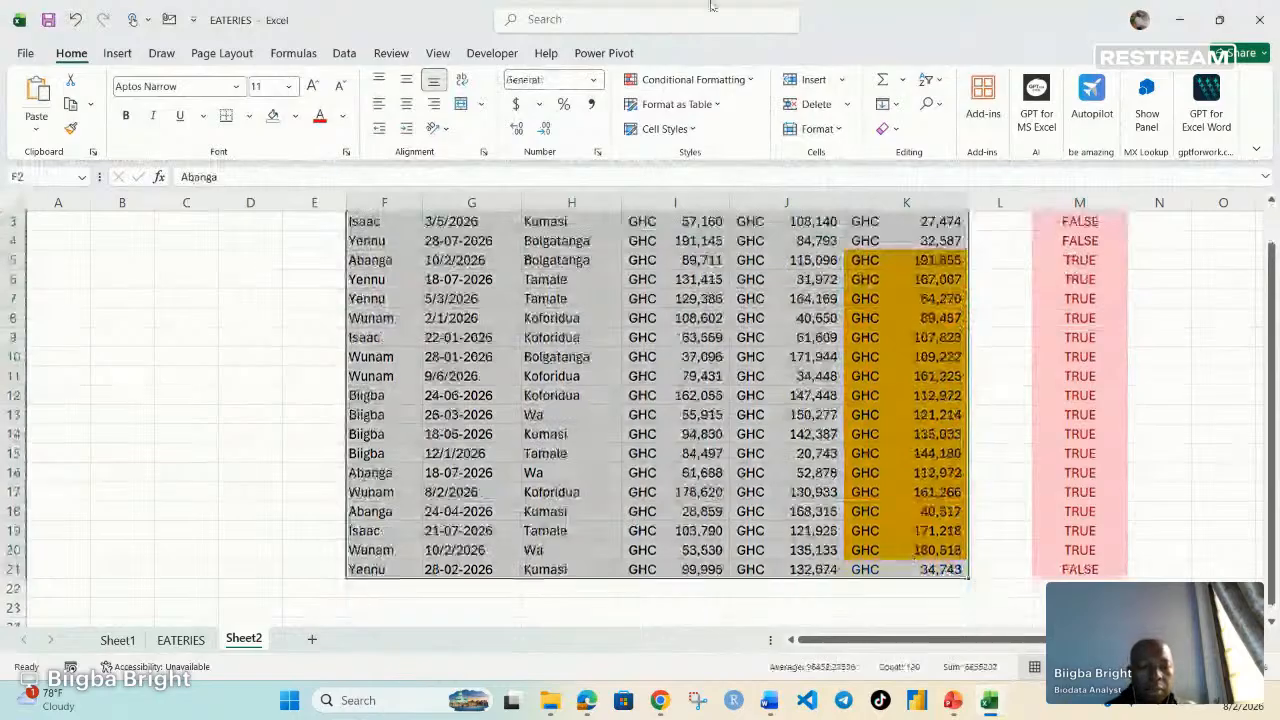
pyautogui.click(693, 79)
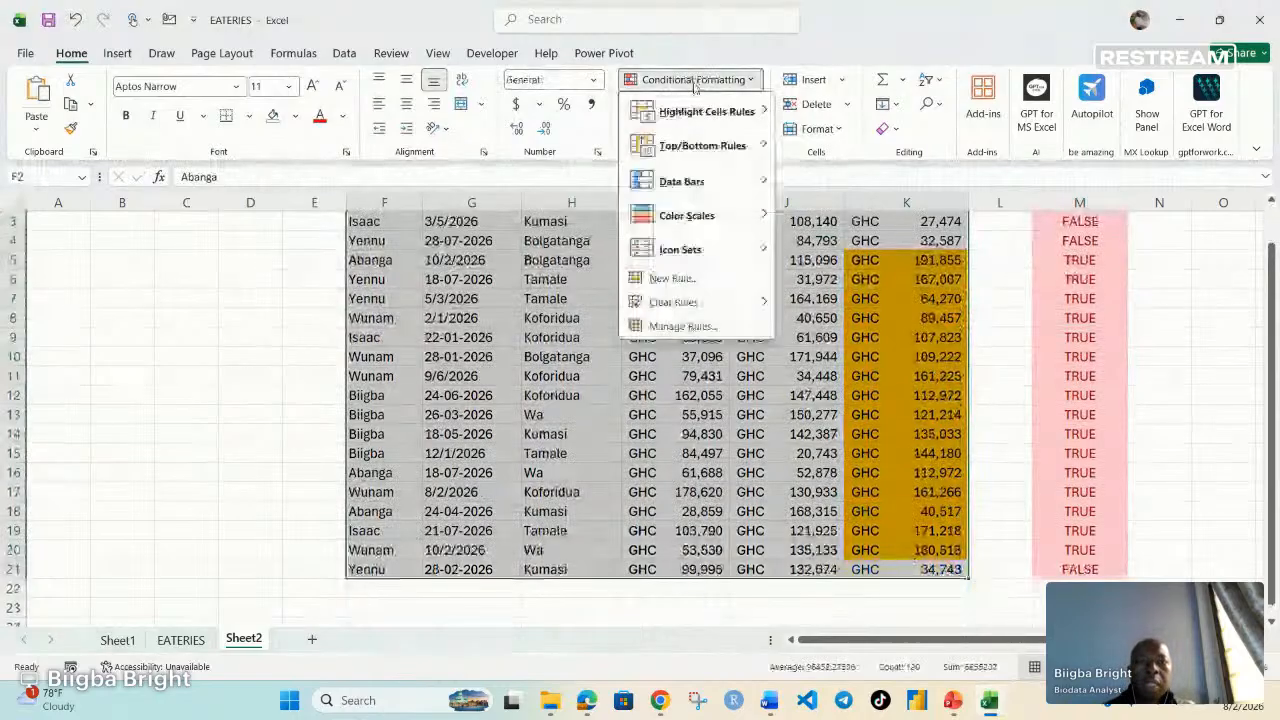
pyautogui.moveTo(700, 302)
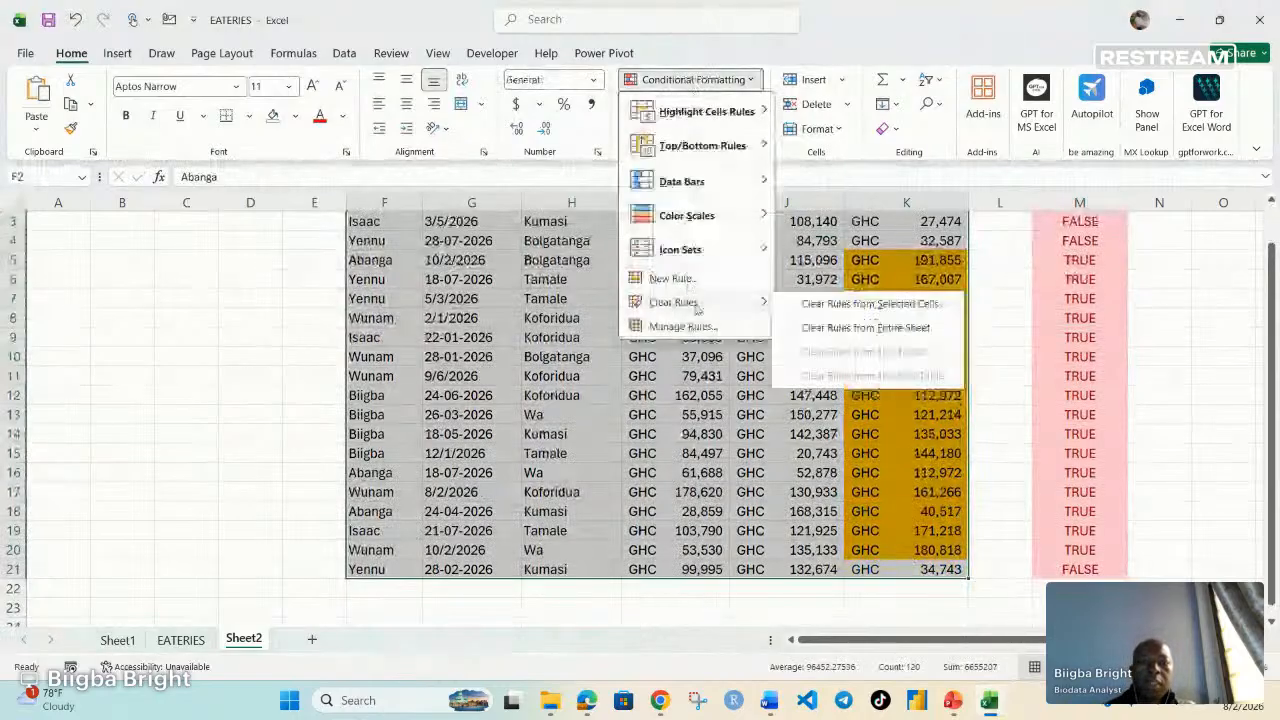
pyautogui.click(836, 310)
pyautogui.scroll(1, 1059, 337)
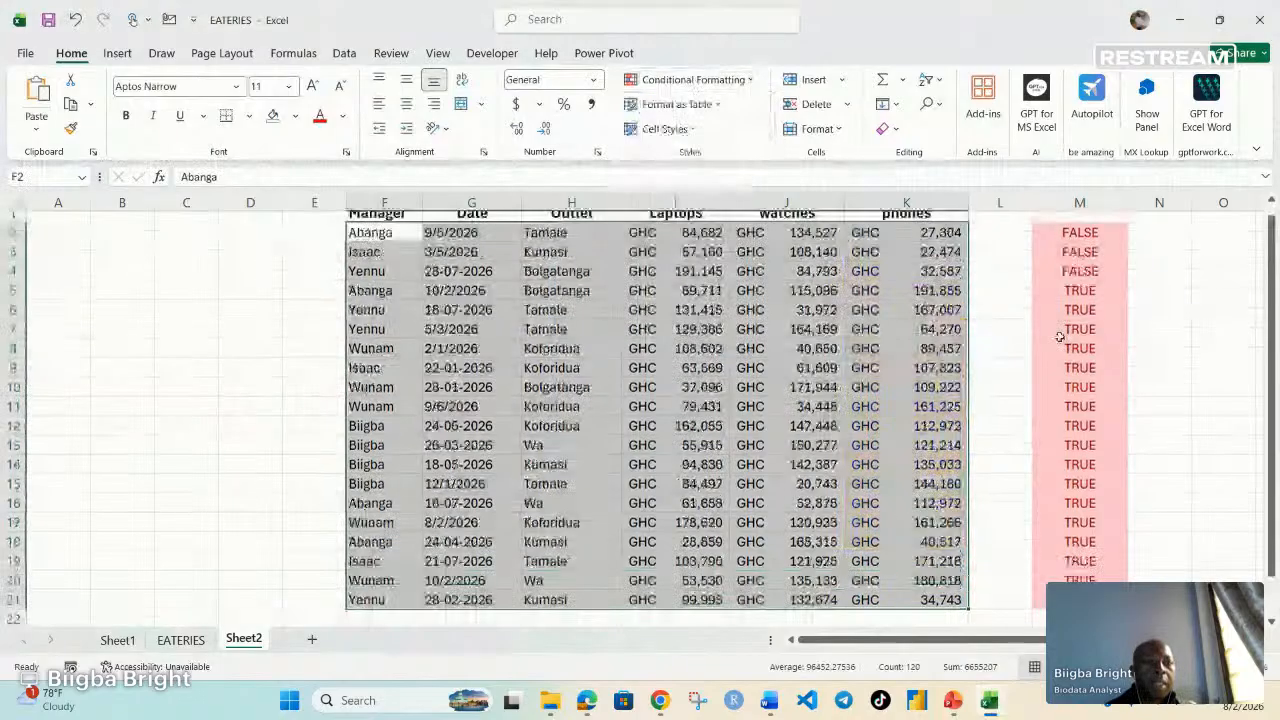
pyautogui.scroll(1, 1085, 242)
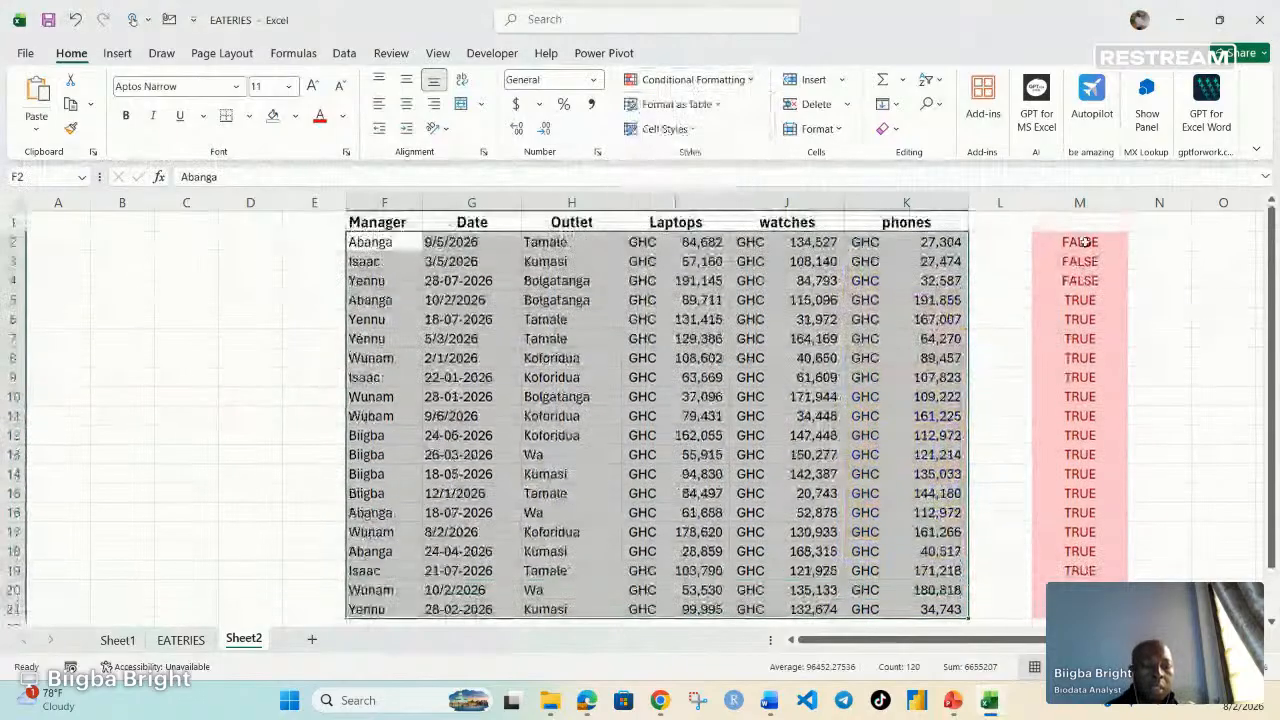
# Step: Delete the comparison formulas from column M, starting at M2
pyautogui.moveTo(1085, 242); pyautogui.dragTo(1082, 592)
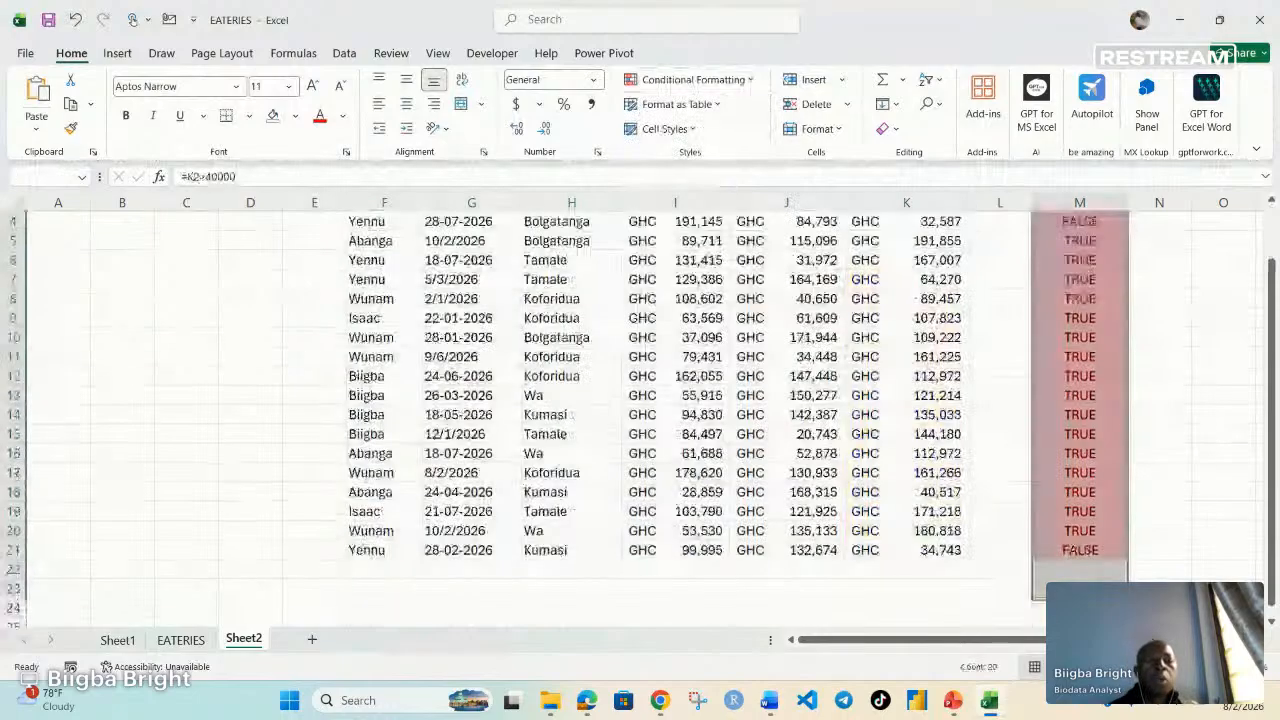
pyautogui.press('Delete')
pyautogui.click(1001, 380)
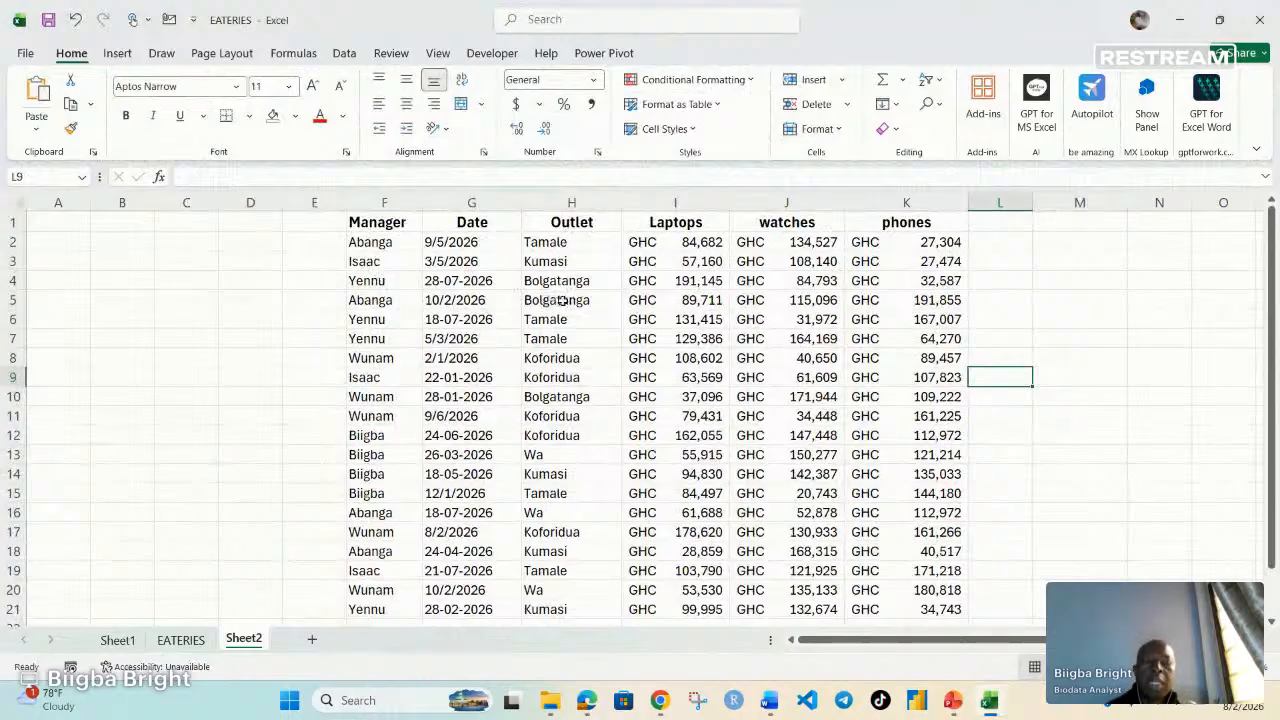
# Step: Enter the formula =MOD(7,3) in cell M2 to demonstrate the MOD function
pyautogui.click(1062, 242)
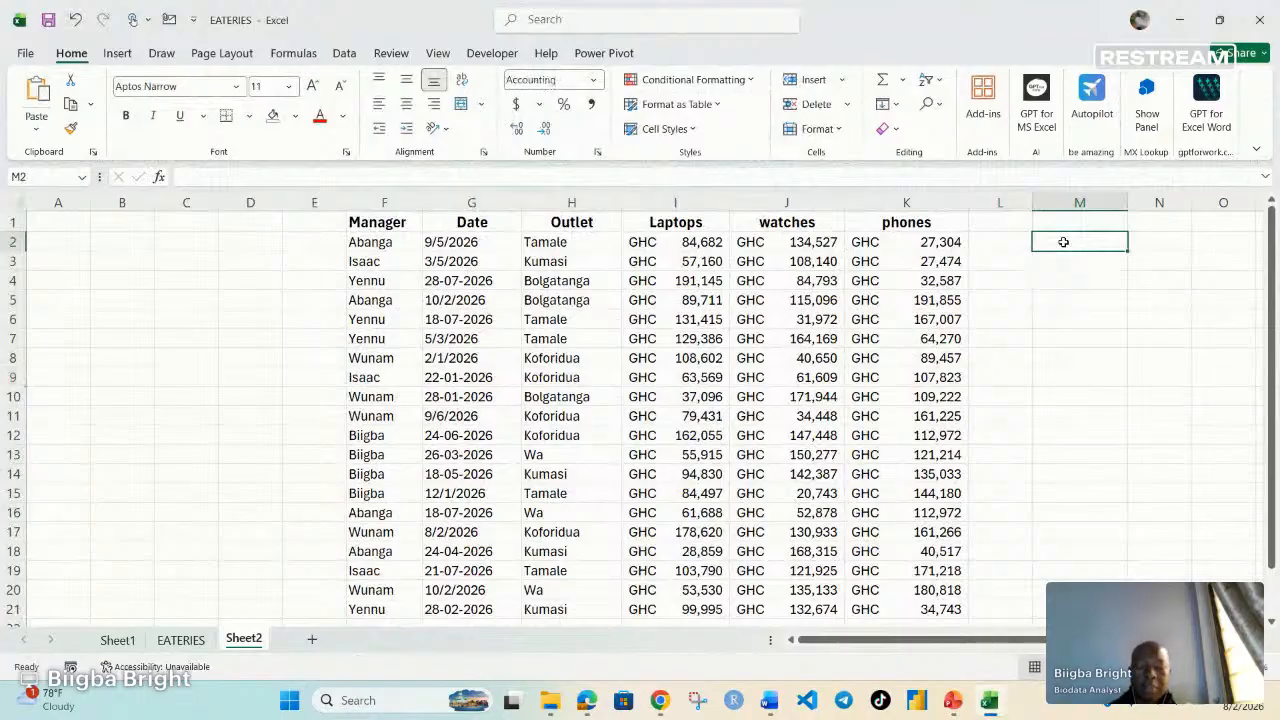
pyautogui.doubleClick(1063, 242)
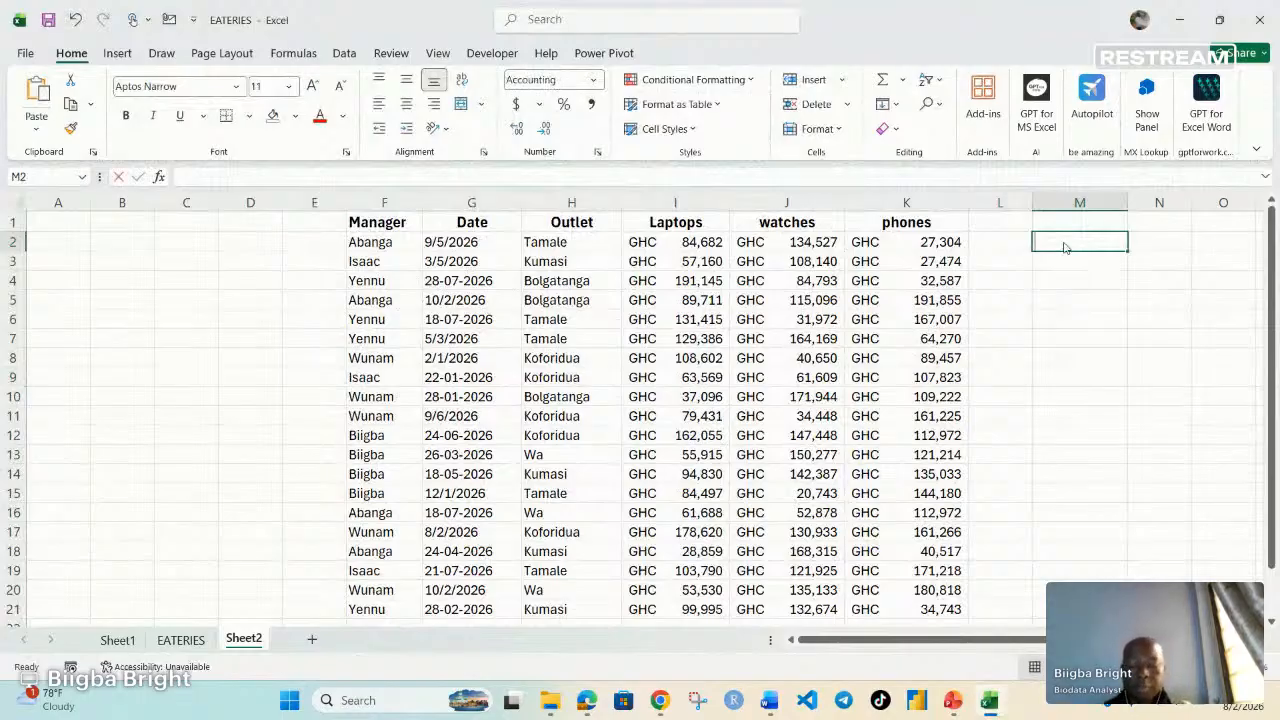
pyautogui.write('=m')
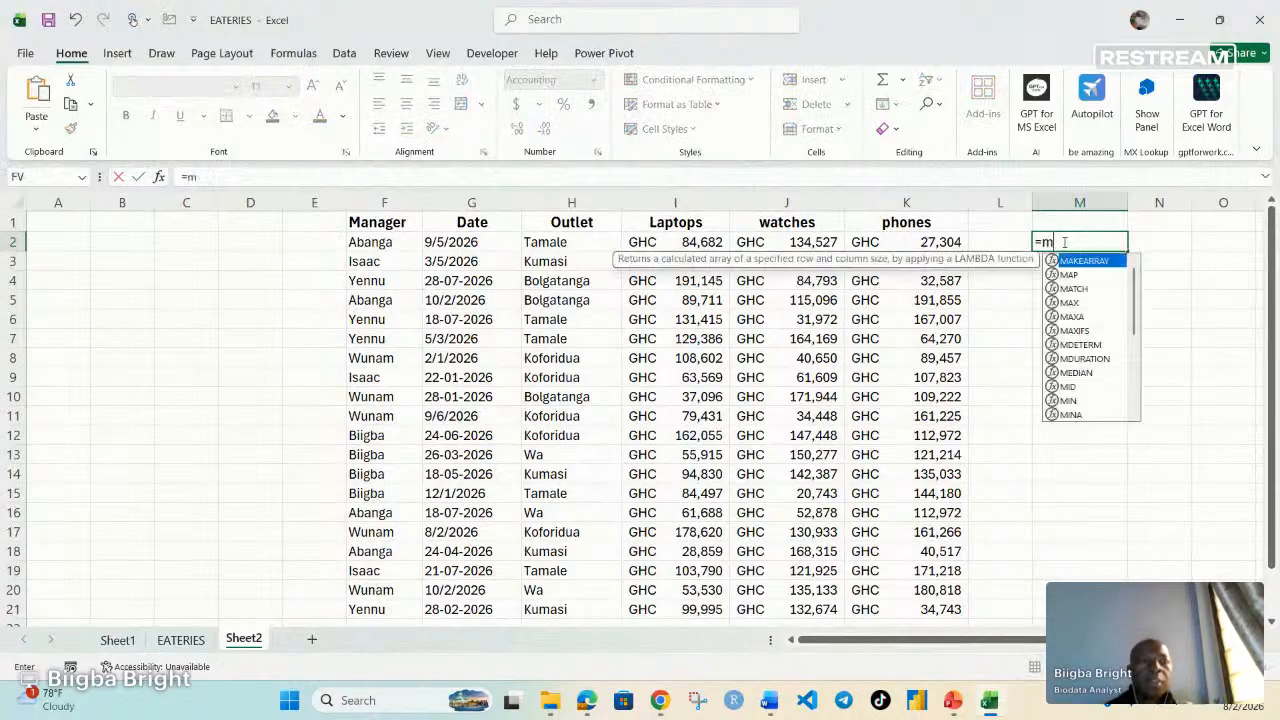
pyautogui.write('od')
pyautogui.press('Tab')
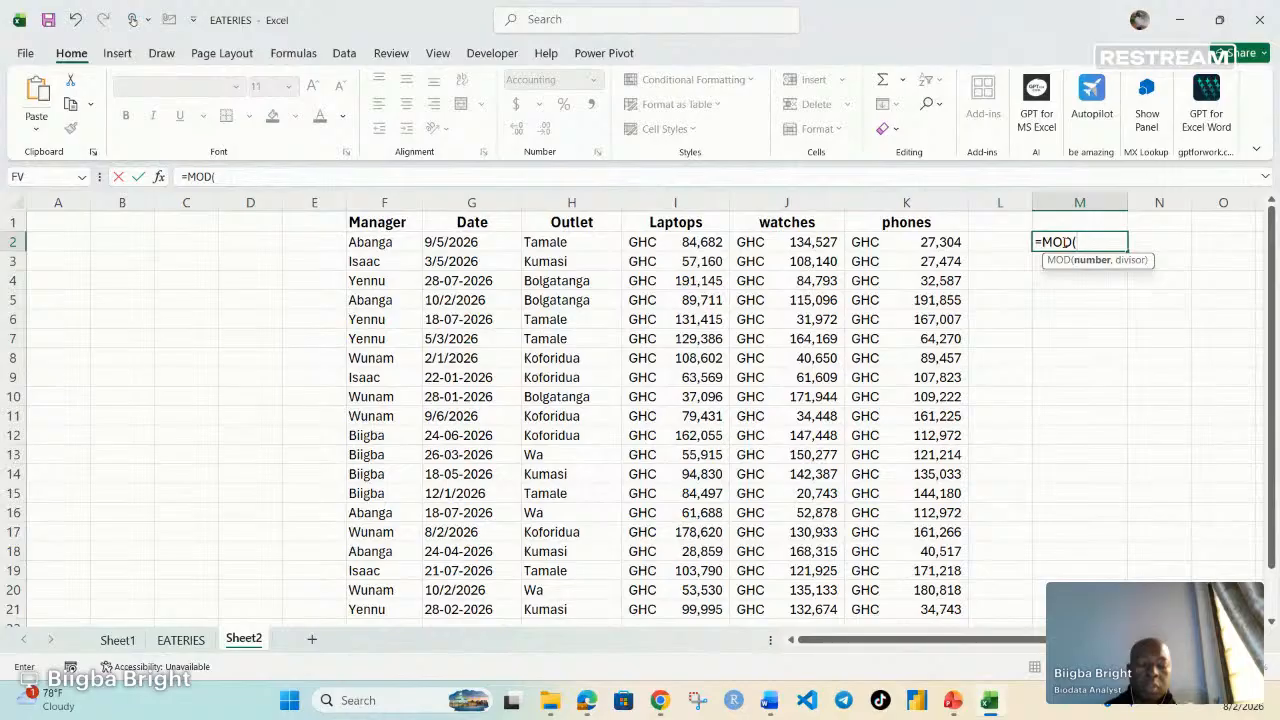
pyautogui.write('7')
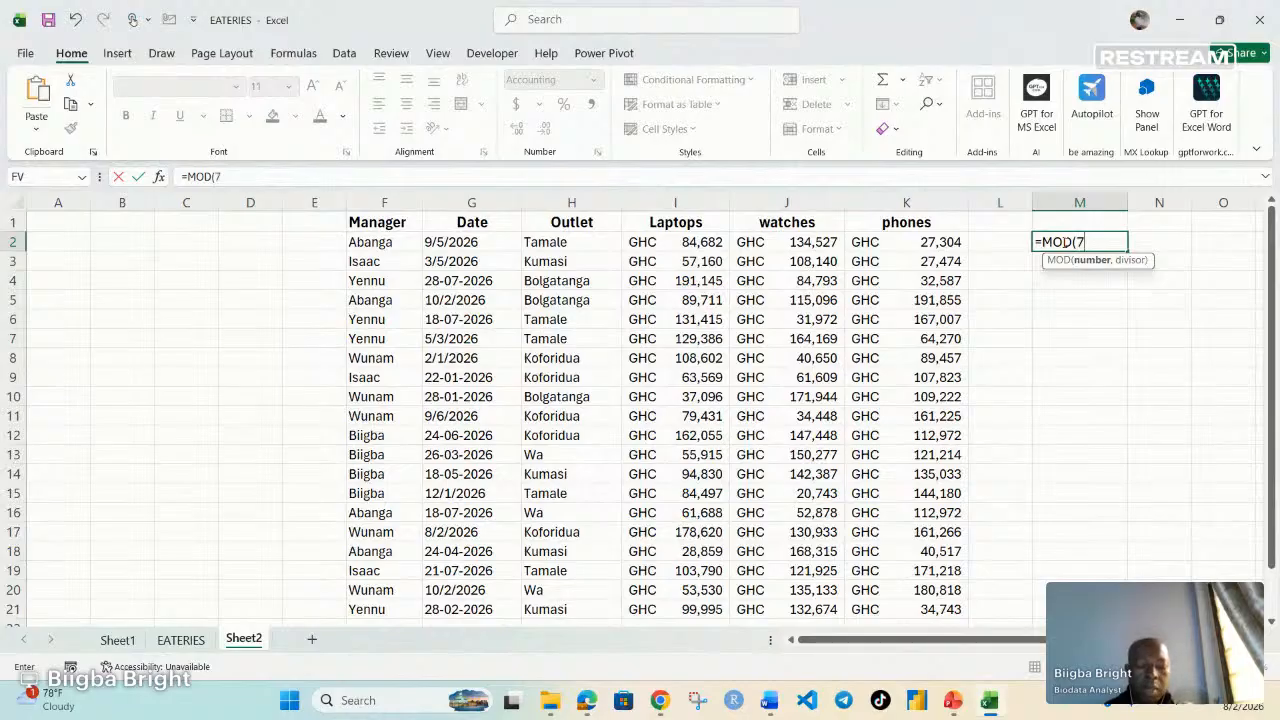
pyautogui.write(',')
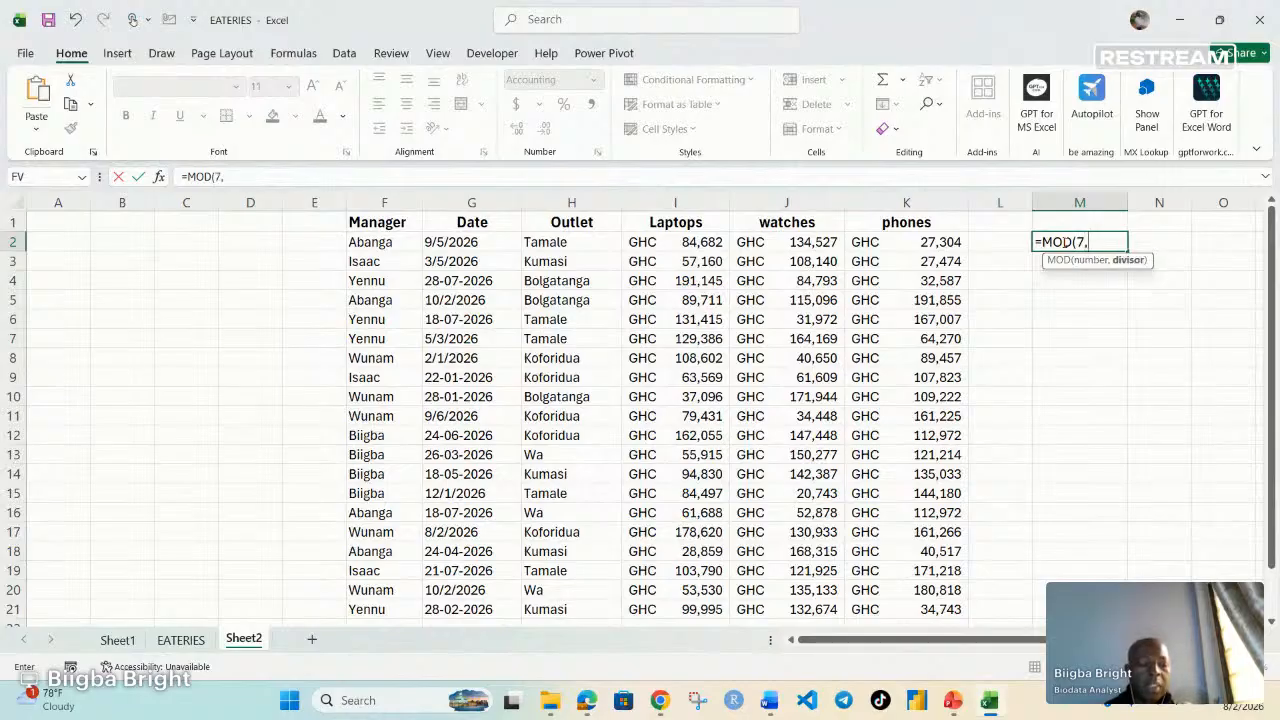
pyautogui.write('3)')
pyautogui.press('Return')
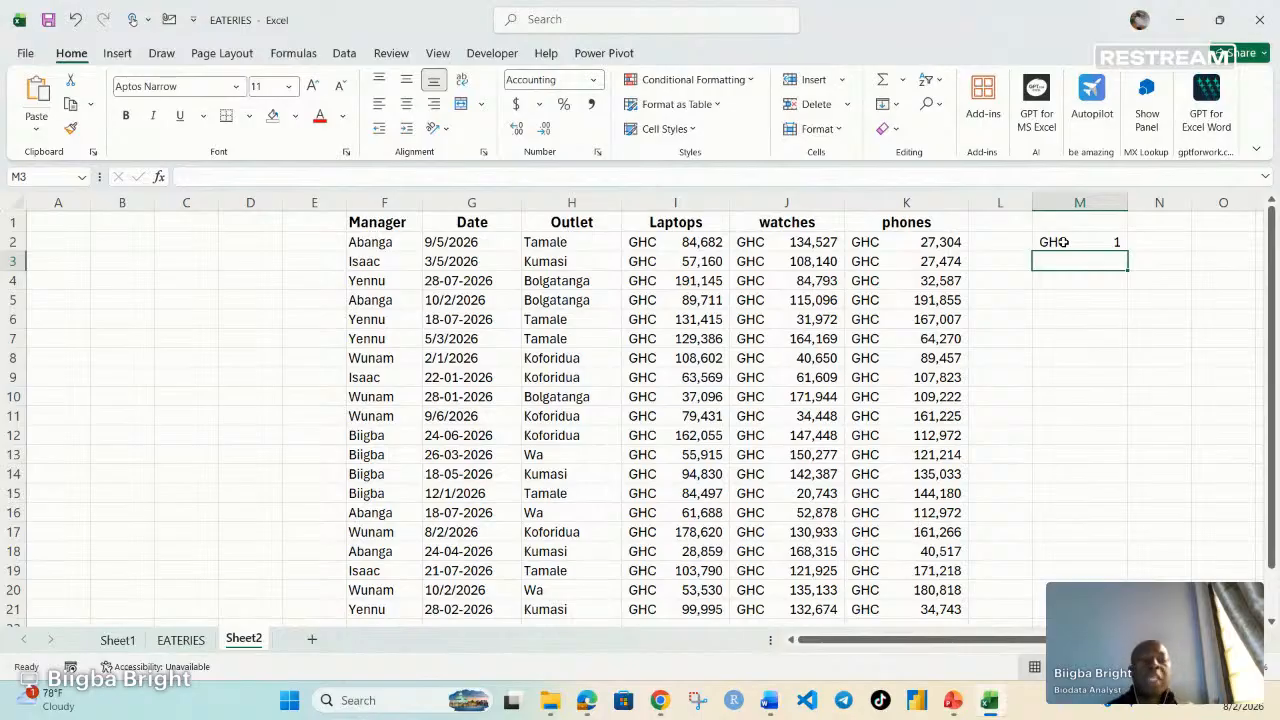
# Step: Clear the MOD example from M2 and enter =ROW() there to demonstrate the ROW function
pyautogui.click(1070, 243)
pyautogui.press('Delete')
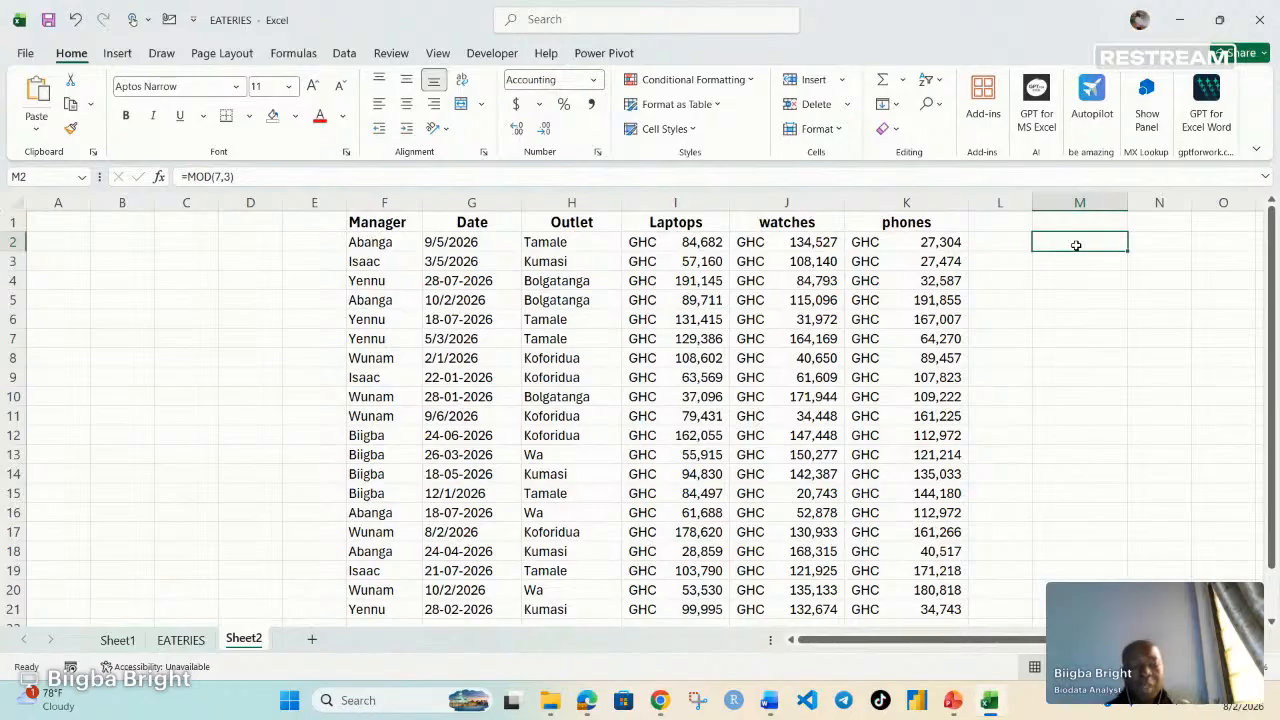
pyautogui.write('=')
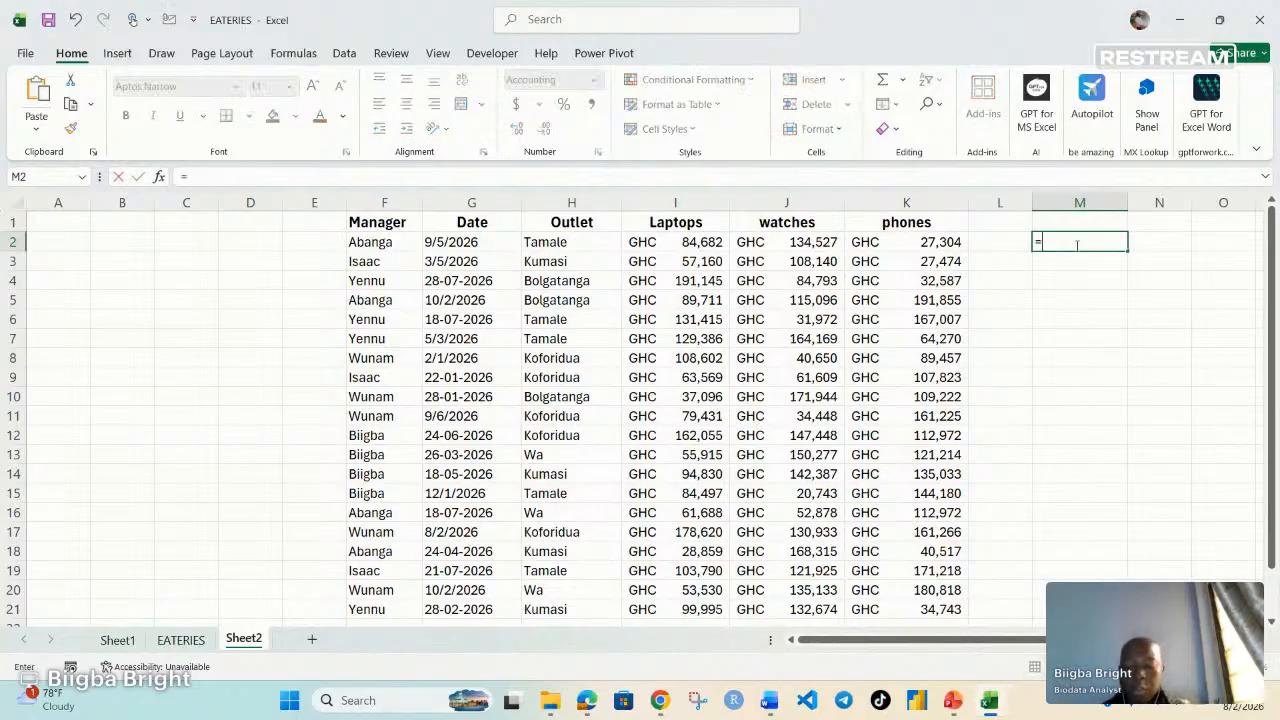
pyautogui.write('row')
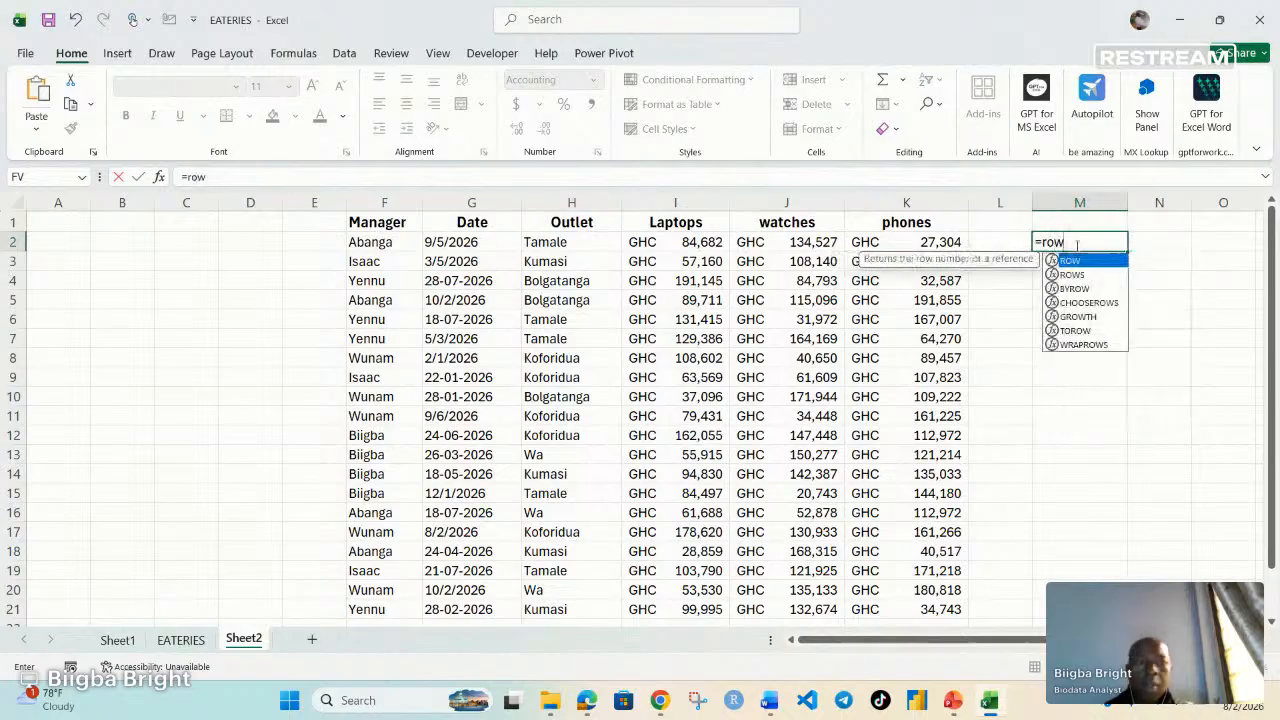
pyautogui.press('Tab')
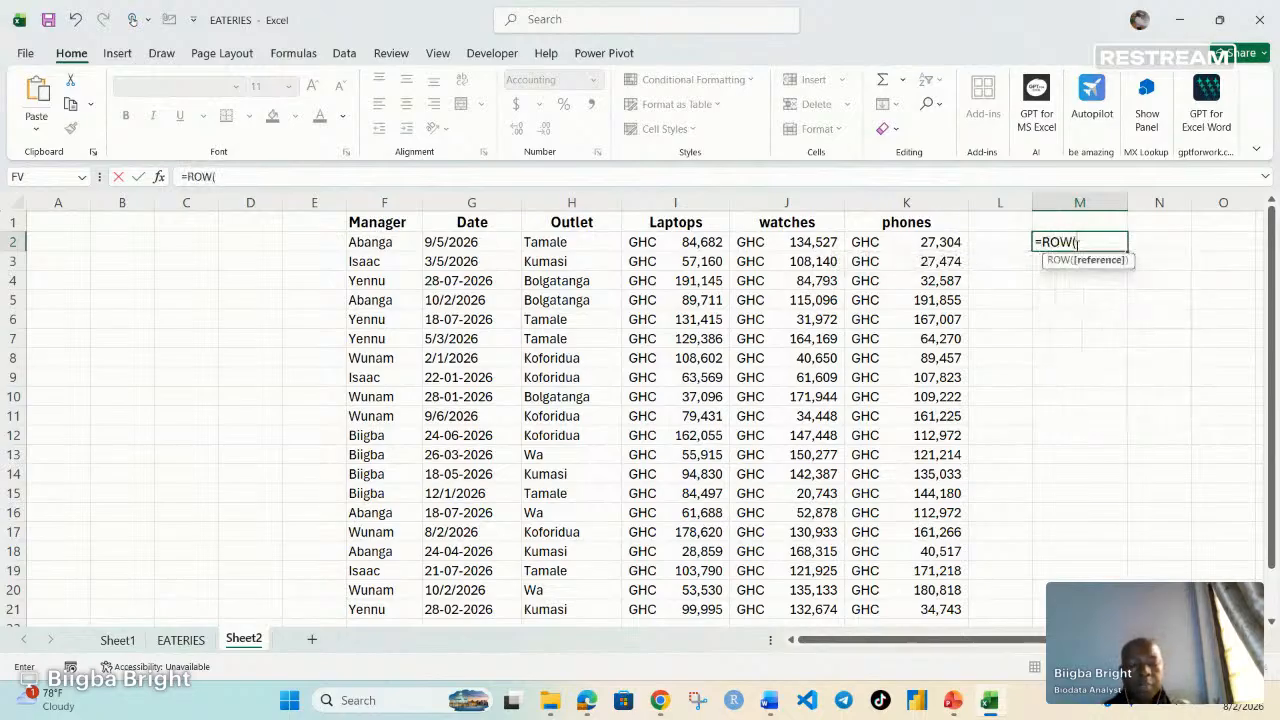
pyautogui.write(')')
pyautogui.press('Return')
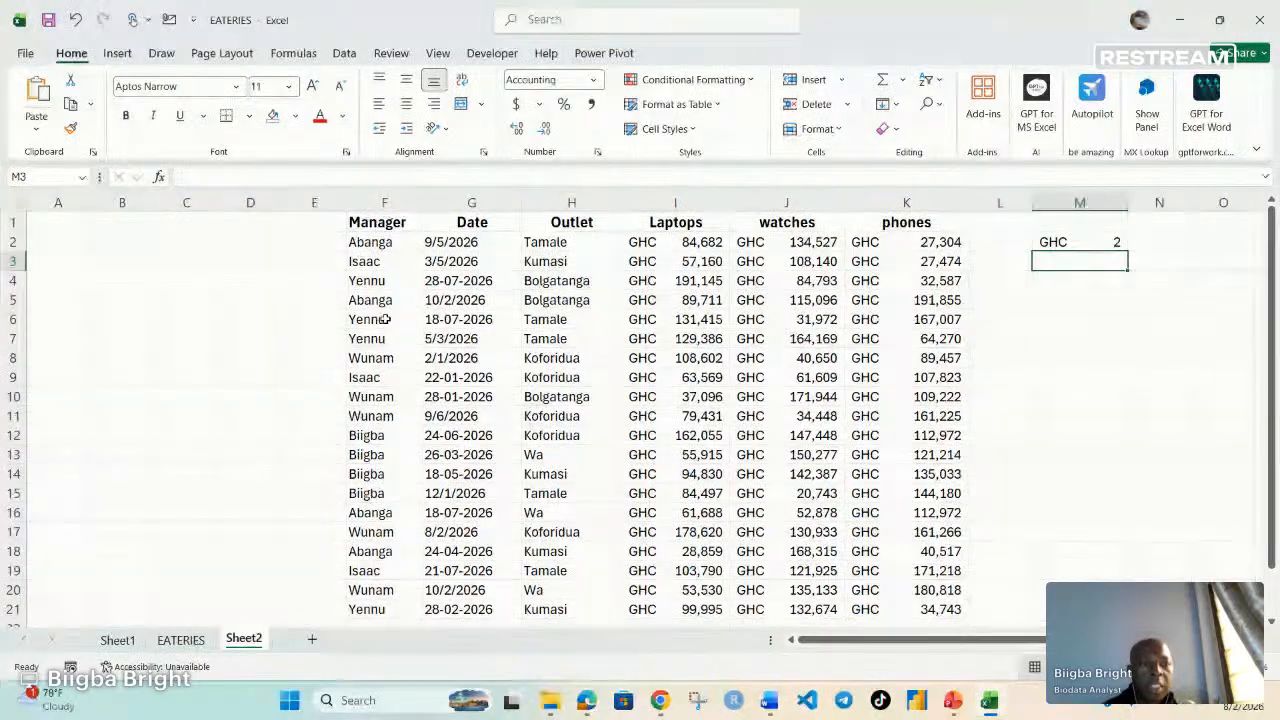
# Step: Replace the formula in M2 with =MOD(ROW(),2)=0 to test for even rows
pyautogui.click(1092, 242)
pyautogui.write('=mod')
pyautogui.press('Tab')
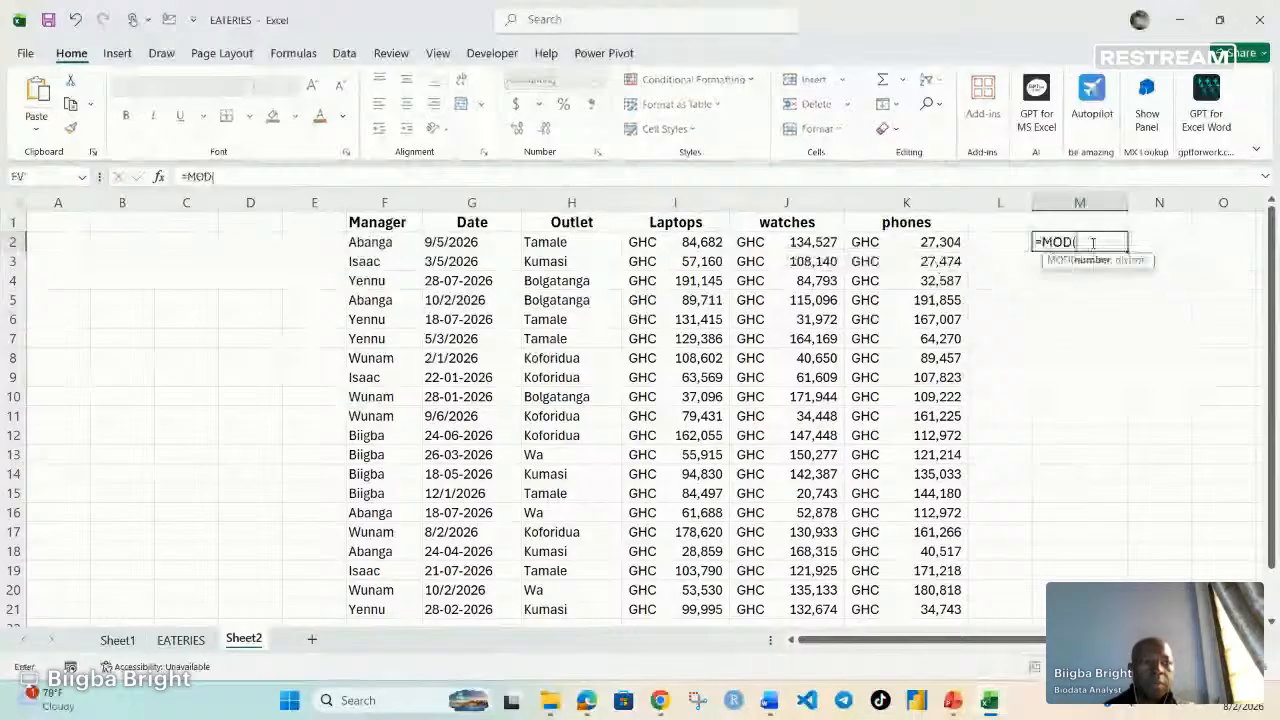
pyautogui.write('row')
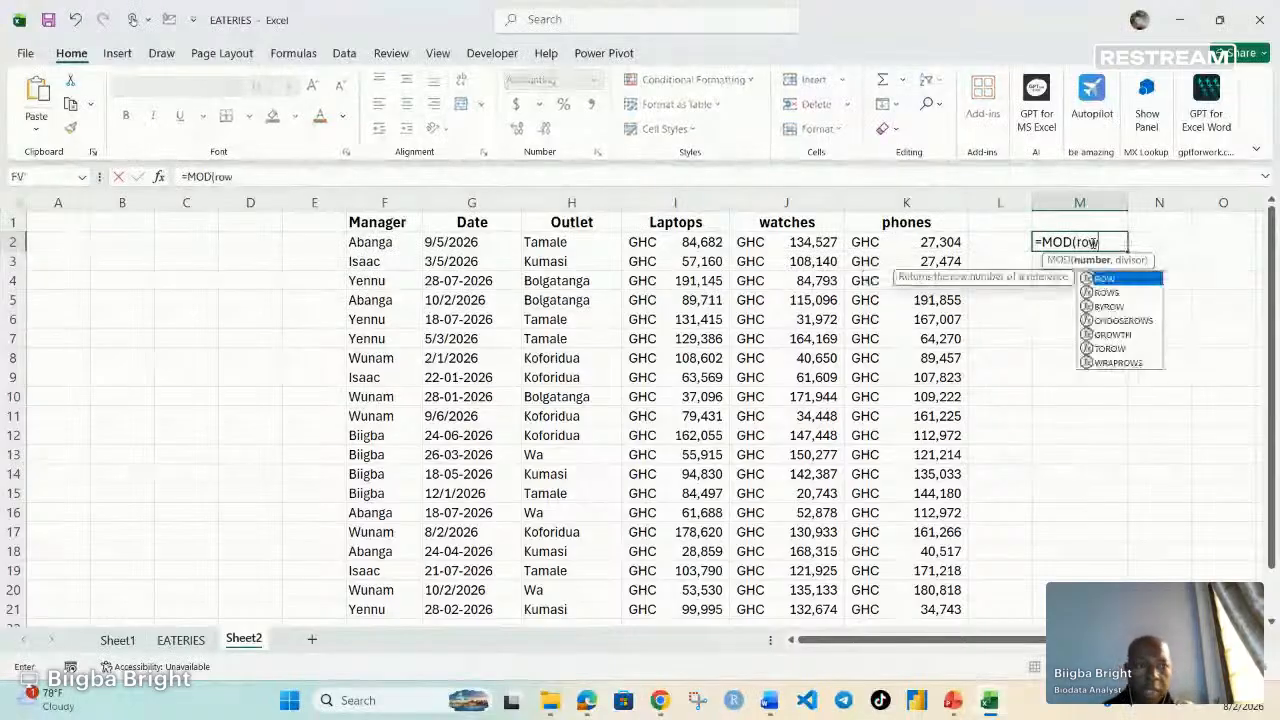
pyautogui.press('Tab')
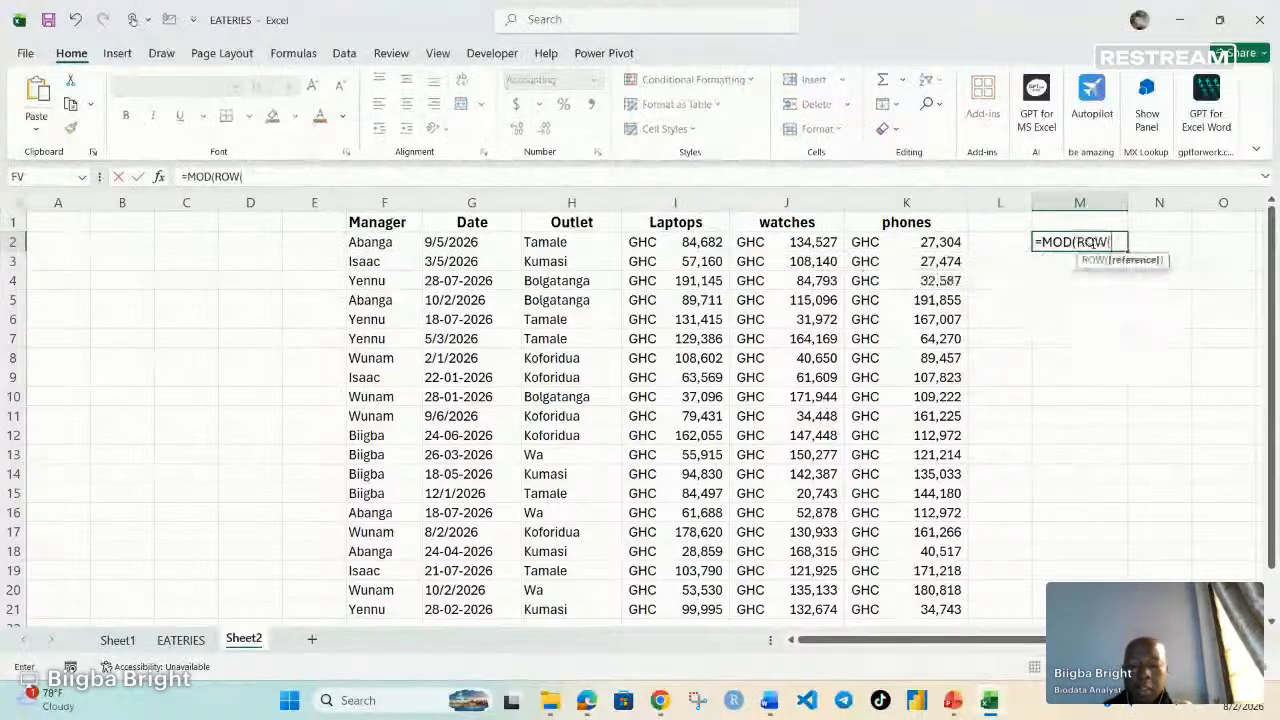
pyautogui.write(')')
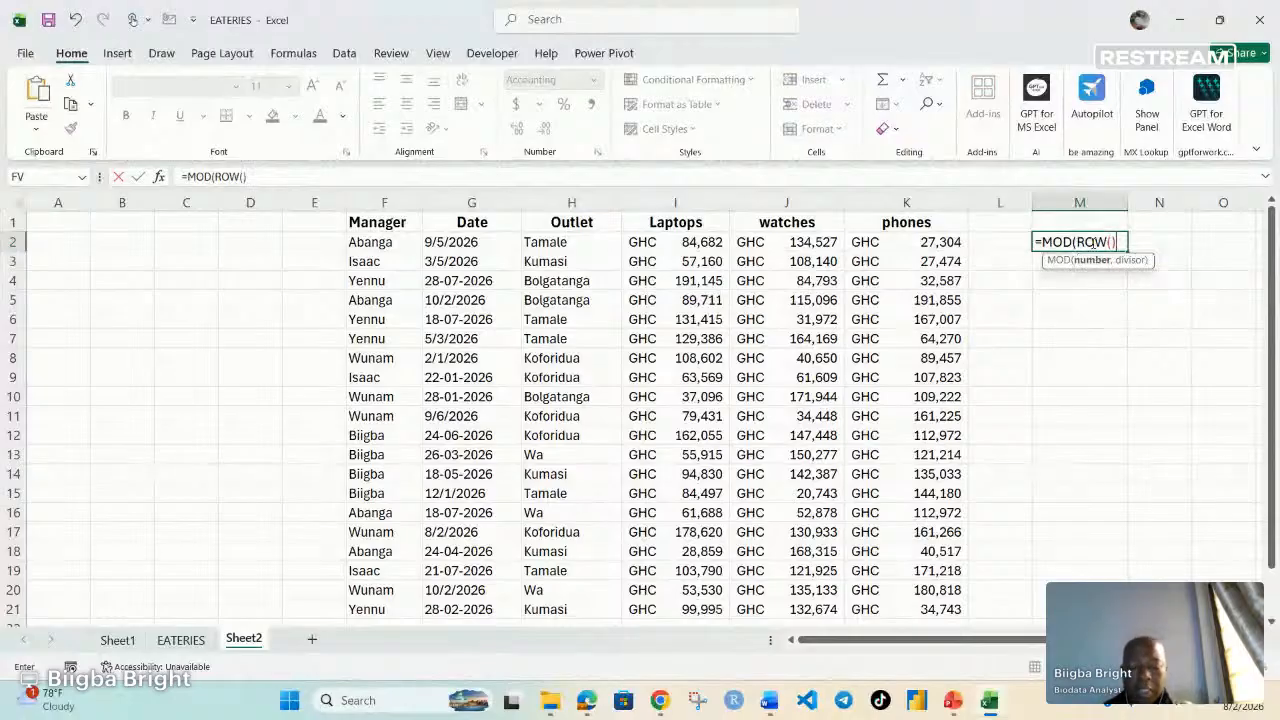
pyautogui.write(',')
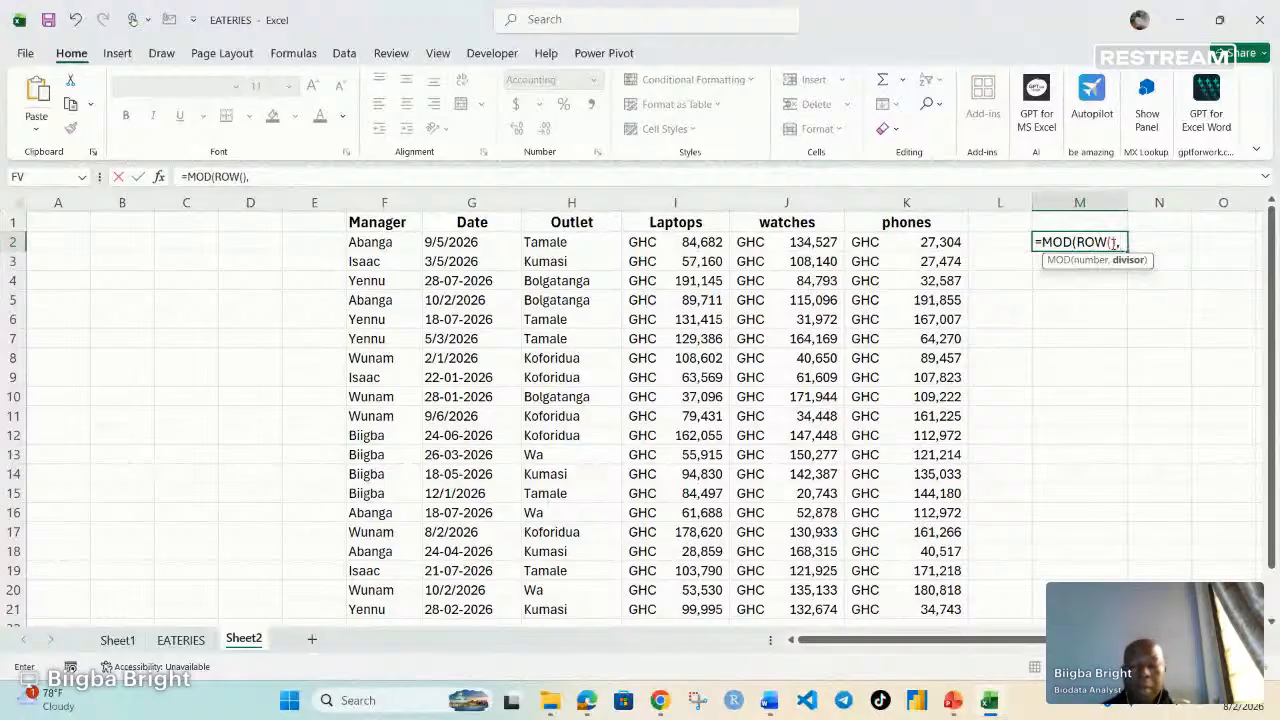
pyautogui.write('2')
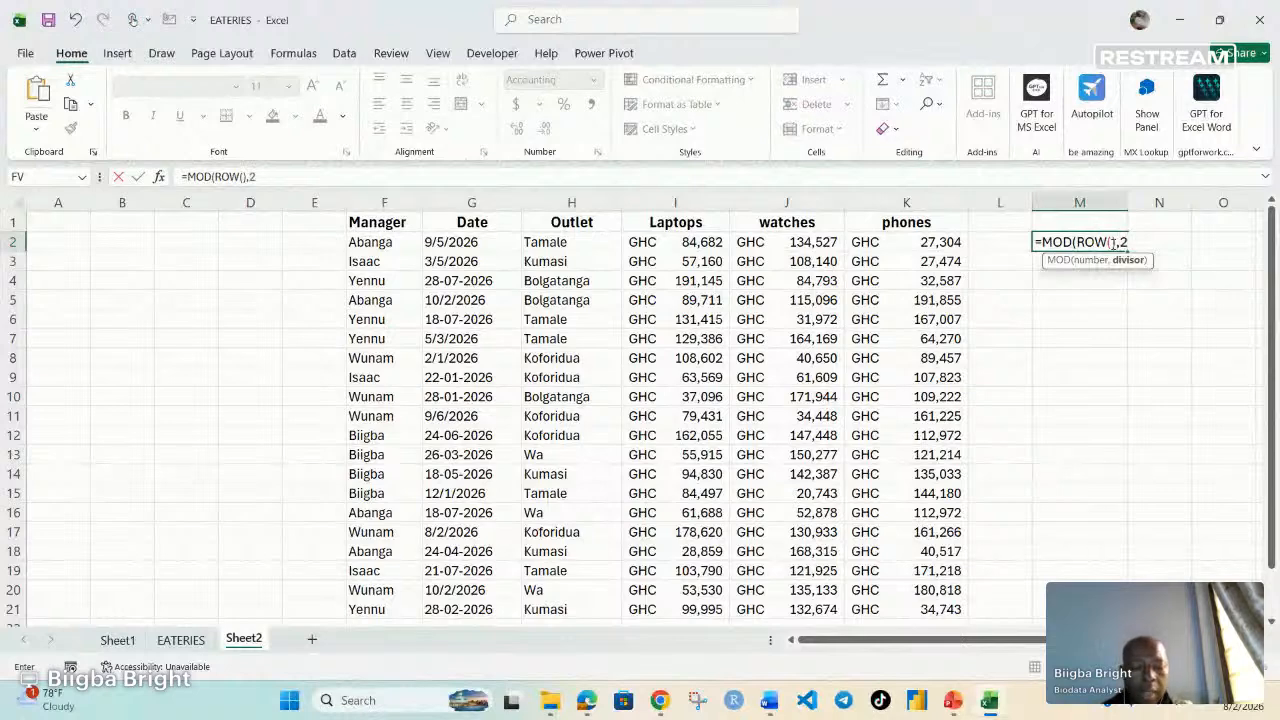
pyautogui.write(')=')
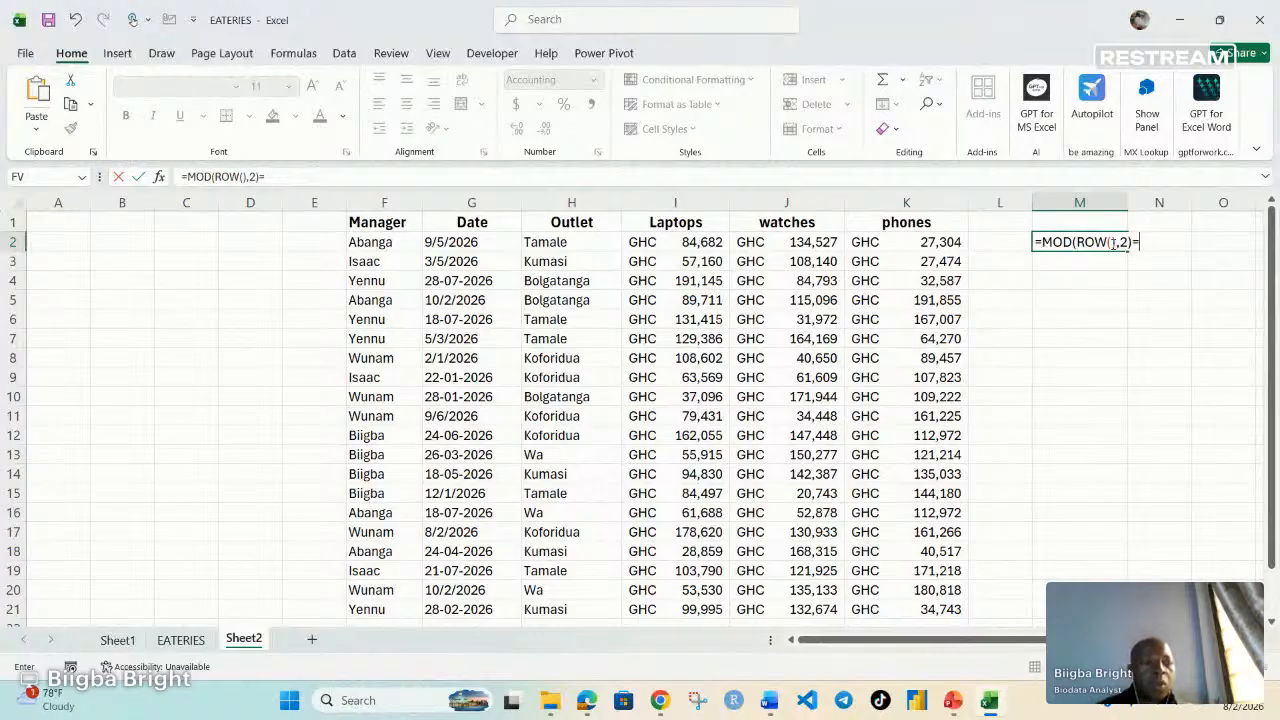
pyautogui.write('0')
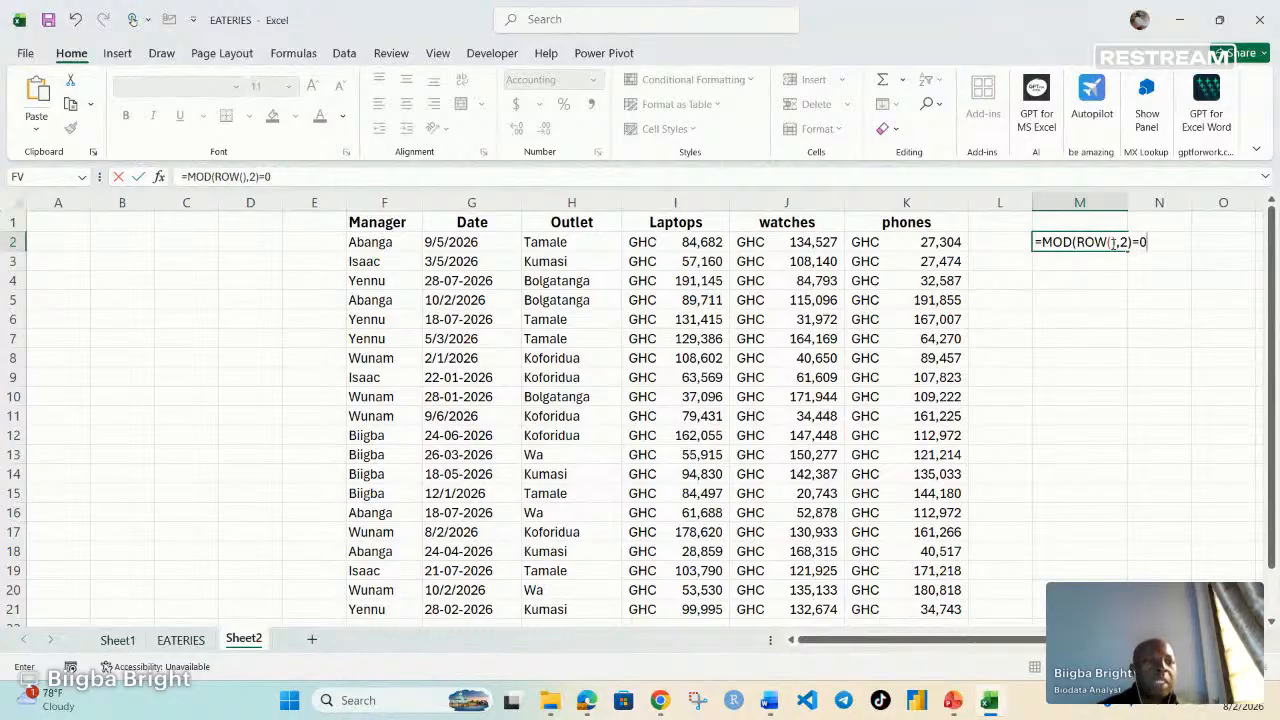
pyautogui.press('Return')
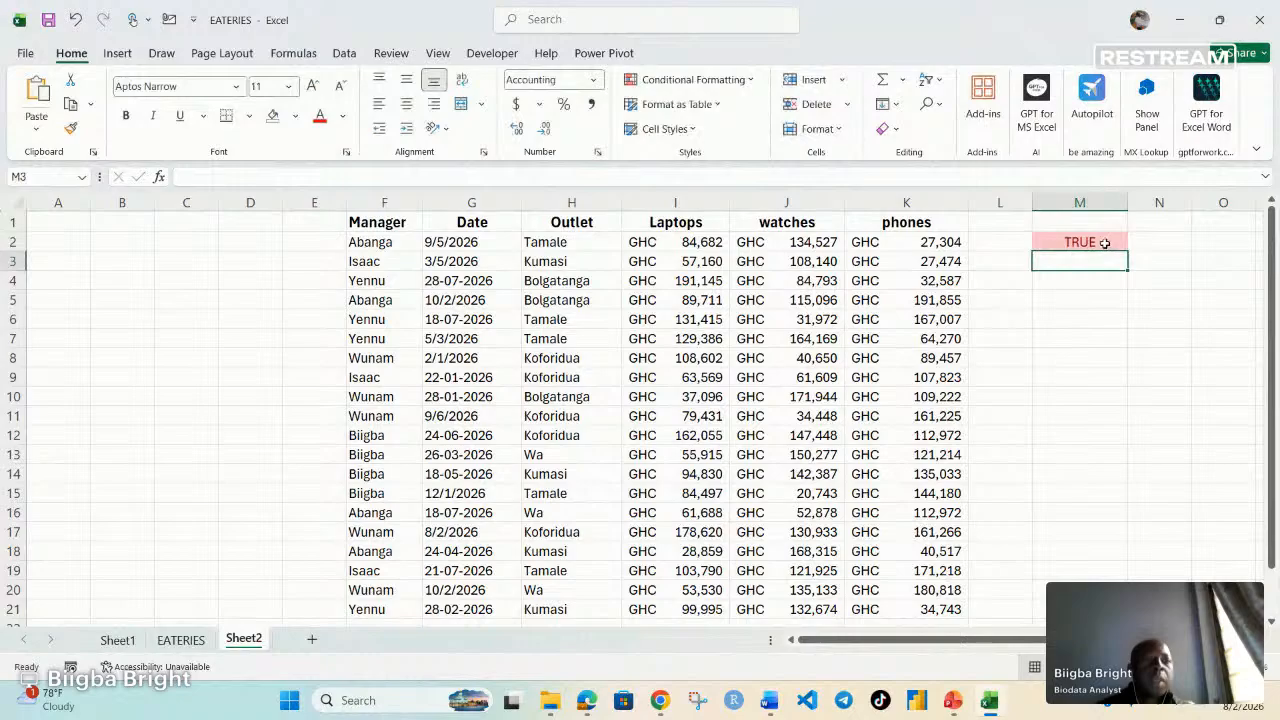
# Step: Fill the even-row test formula from M2 down through M21
pyautogui.click(1109, 242)
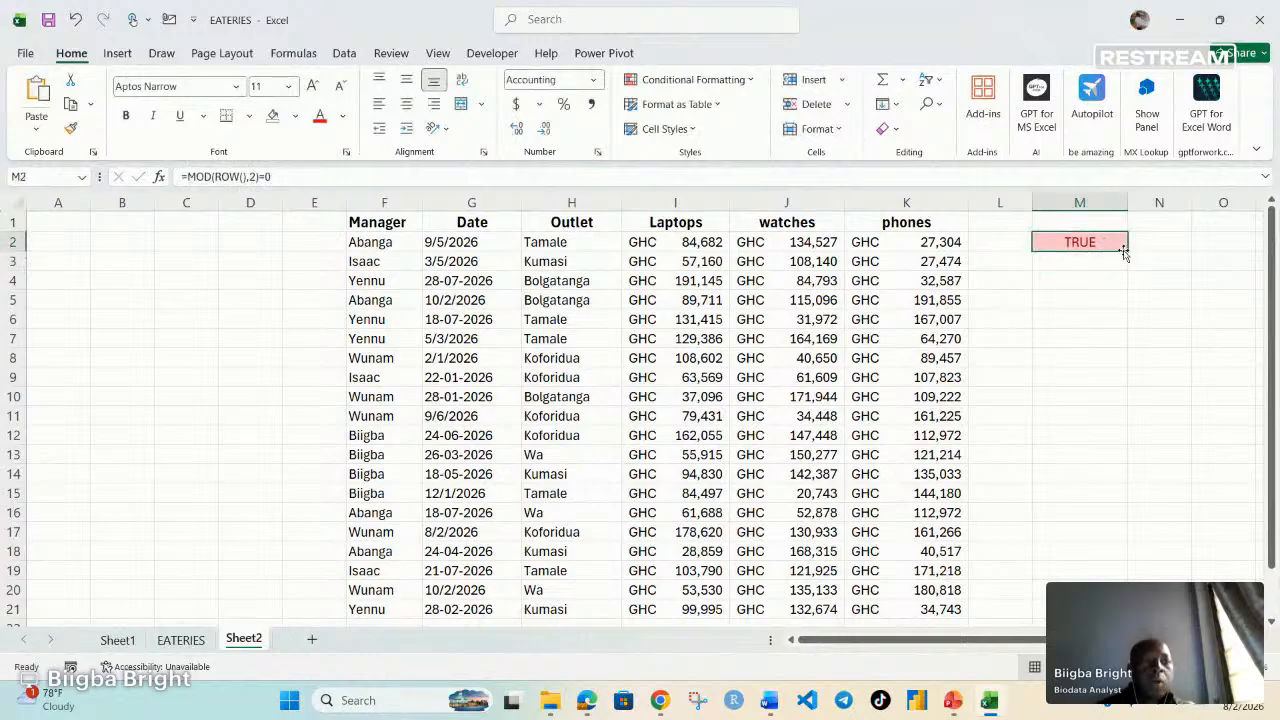
pyautogui.moveTo(1127, 261); pyautogui.dragTo(1127, 267)
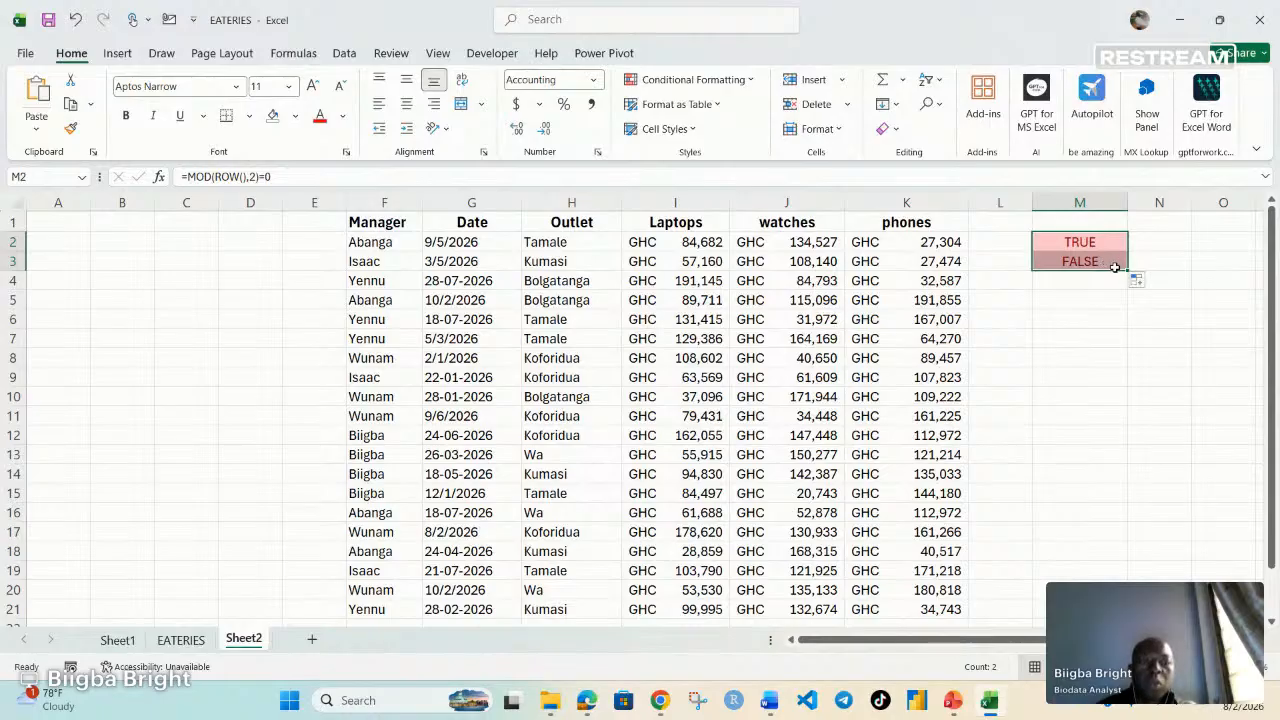
pyautogui.click(1088, 244)
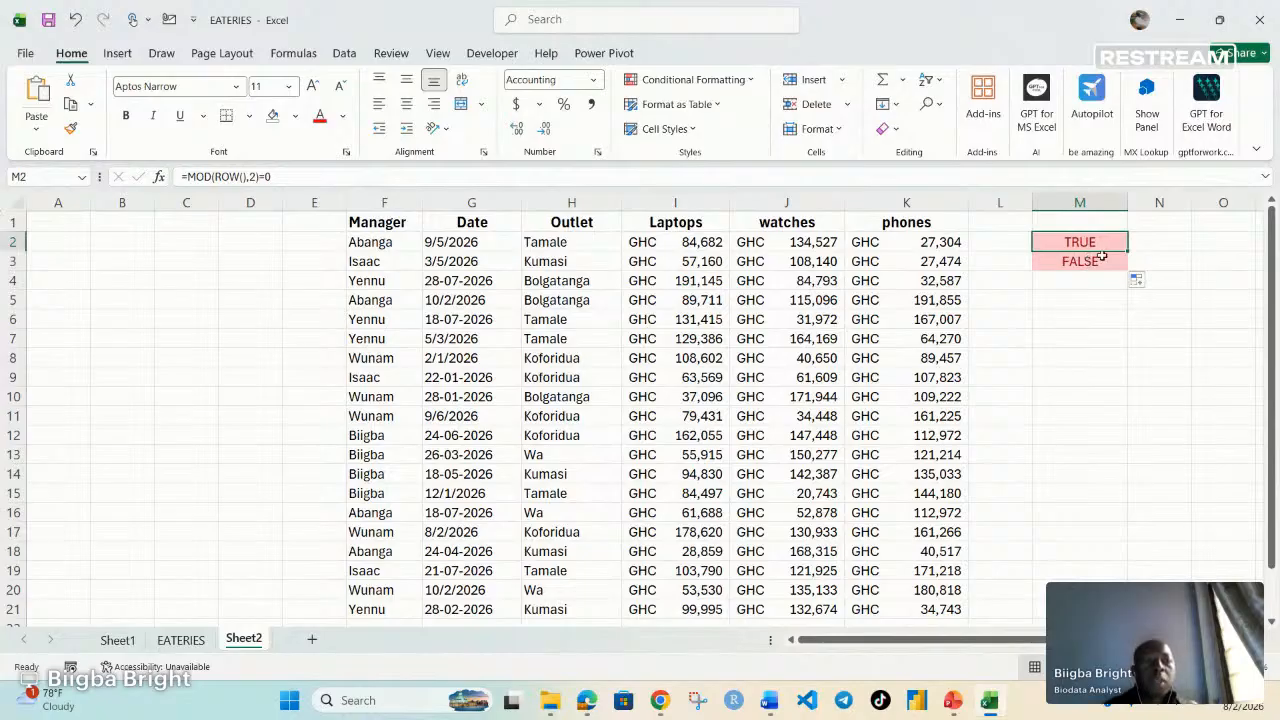
pyautogui.moveTo(1131, 249); pyautogui.dragTo(1100, 608)
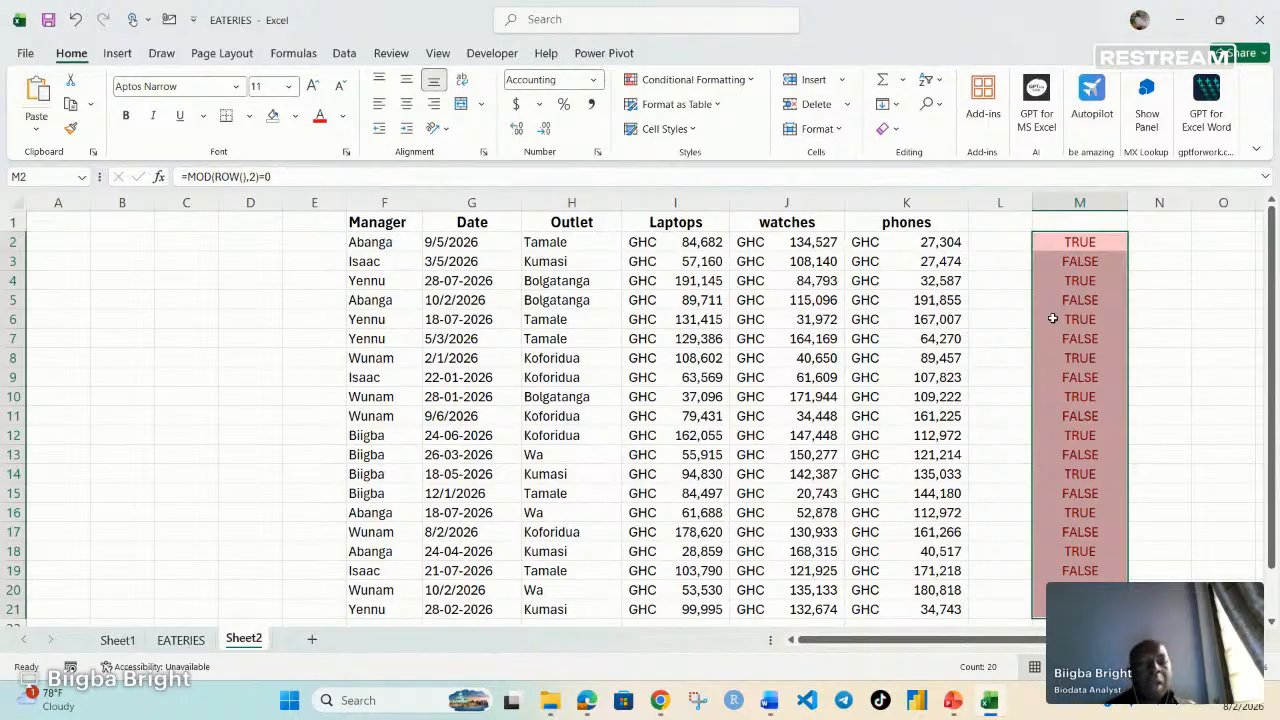
# Step: Copy the full text of the =MOD(ROW(),2)=0 formula from cell M2
pyautogui.click(1078, 247)
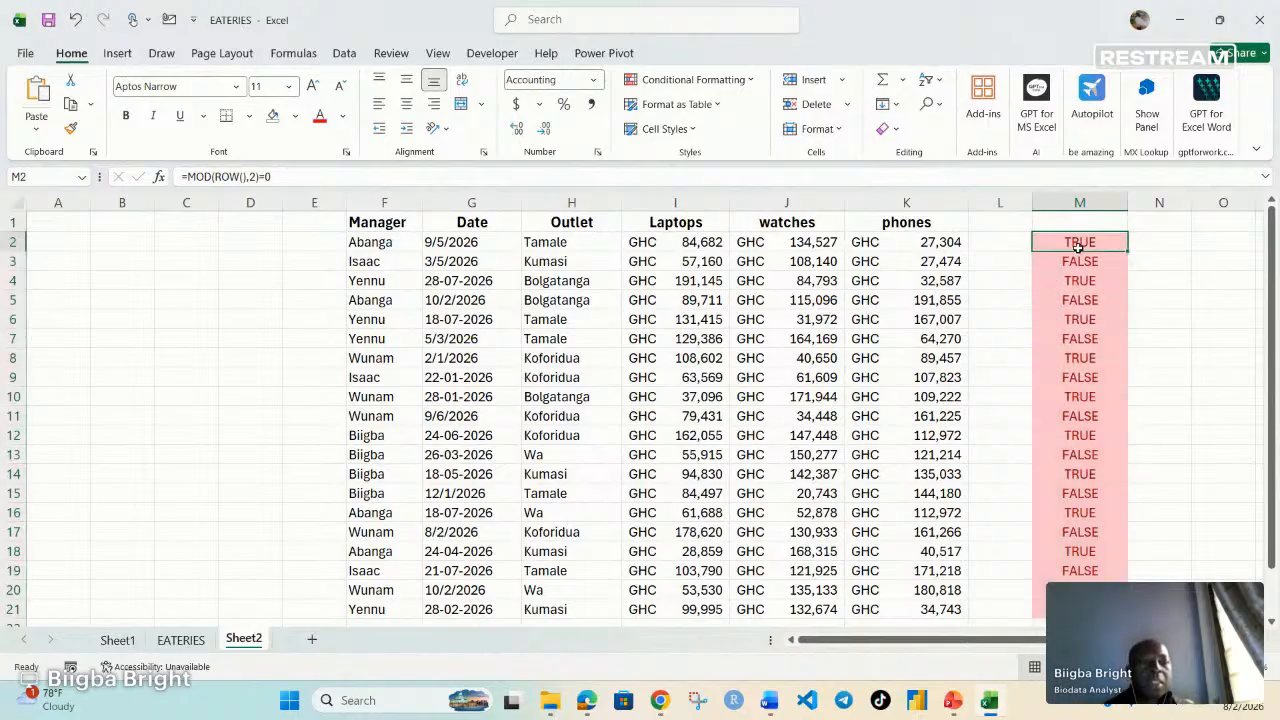
pyautogui.click(279, 176)
pyautogui.moveTo(279, 176); pyautogui.dragTo(162, 178)
pyautogui.hotkey('ctrl', 'c')
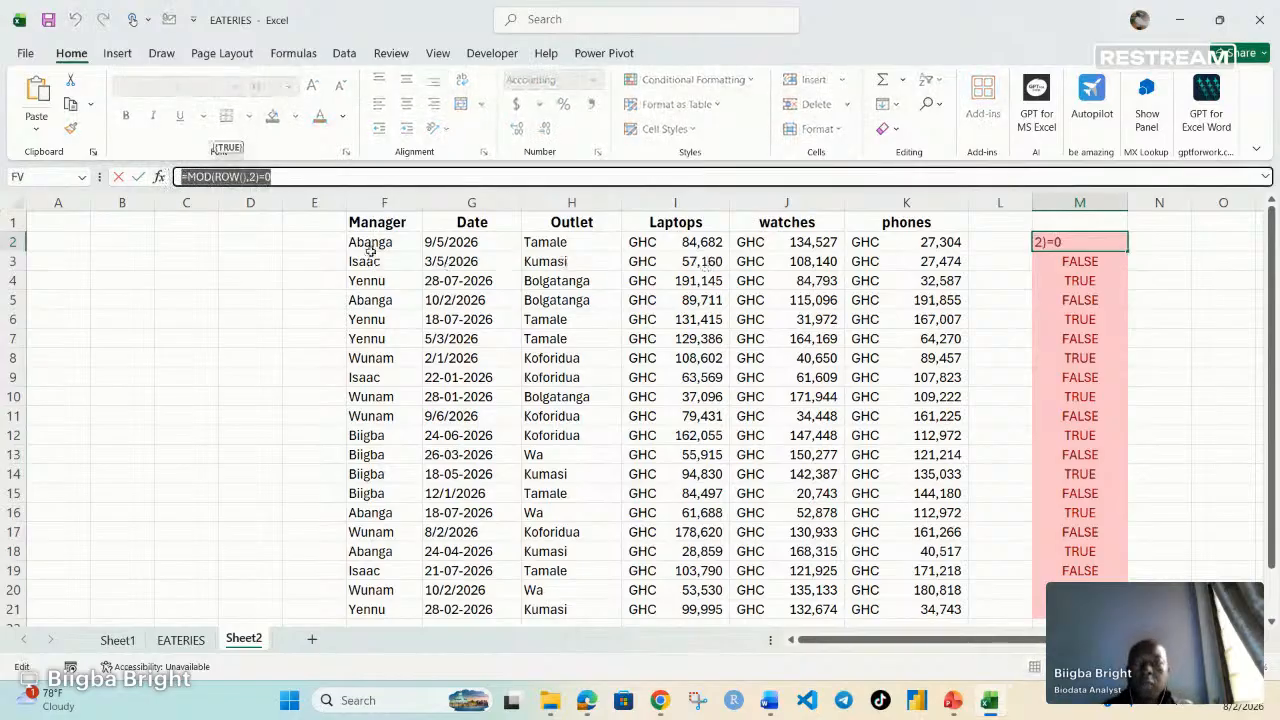
pyautogui.write('=')
pyautogui.moveTo(370, 243); pyautogui.dragTo(906, 609)
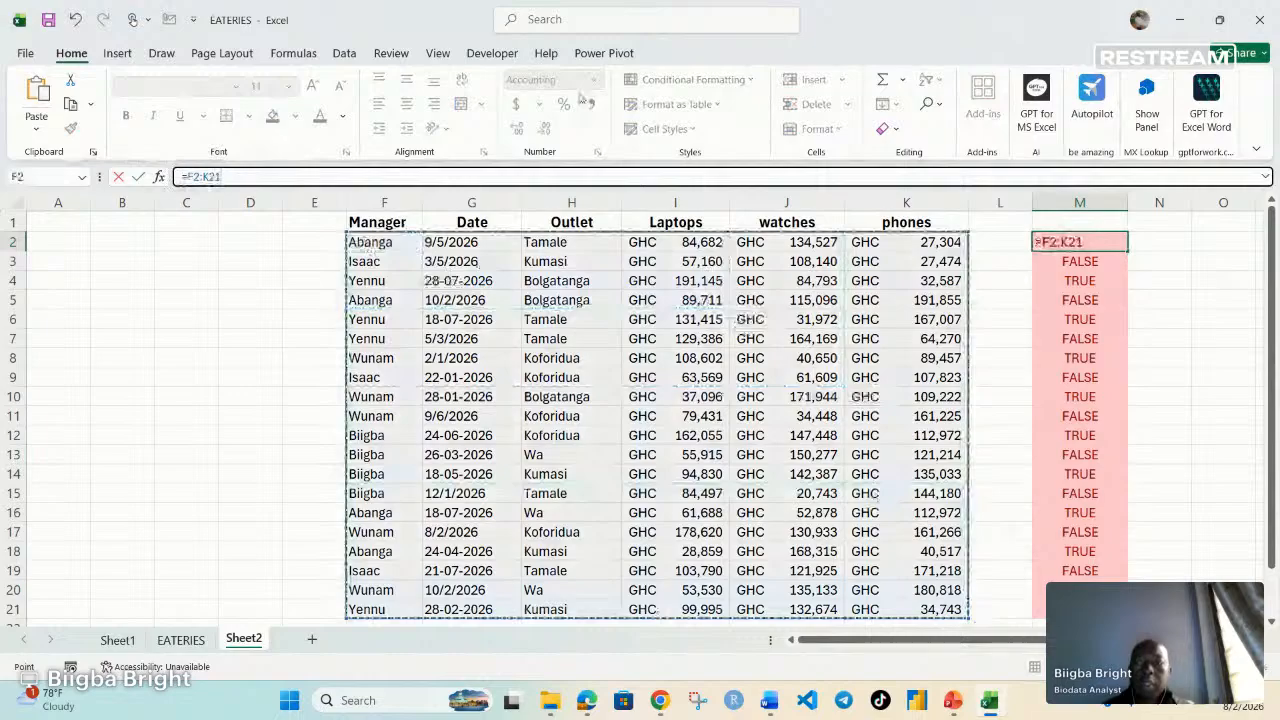
pyautogui.click(226, 177)
pyautogui.press('BackSpace')
pyautogui.press('BackSpace')
pyautogui.press('BackSpace')
pyautogui.press('BackSpace')
pyautogui.press('BackSpace')
pyautogui.press('BackSpace')
pyautogui.press('BackSpace')
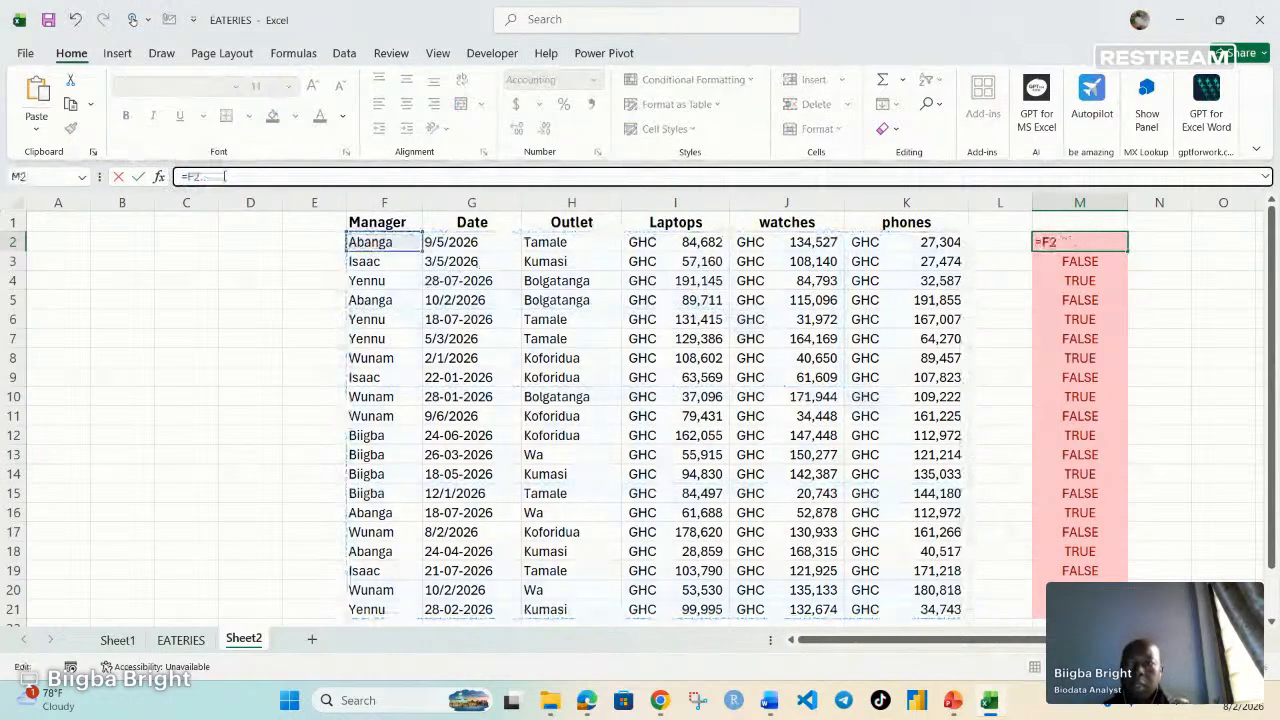
pyautogui.click(1200, 340)
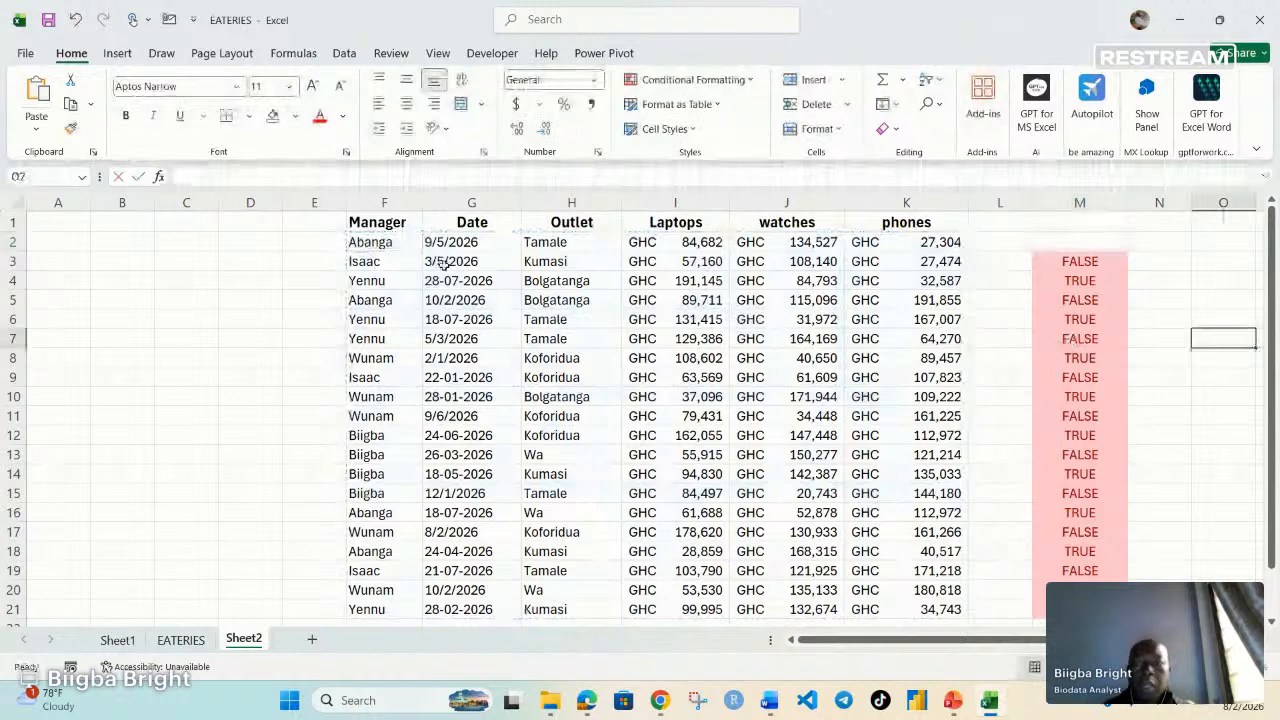
# Step: Create a formula-based conditional formatting rule on F2:K21 with the copied =MOD(ROW(),2)=0 and an orange fill, and apply it
pyautogui.moveTo(372, 243); pyautogui.dragTo(900, 609)
pyautogui.click(693, 79)
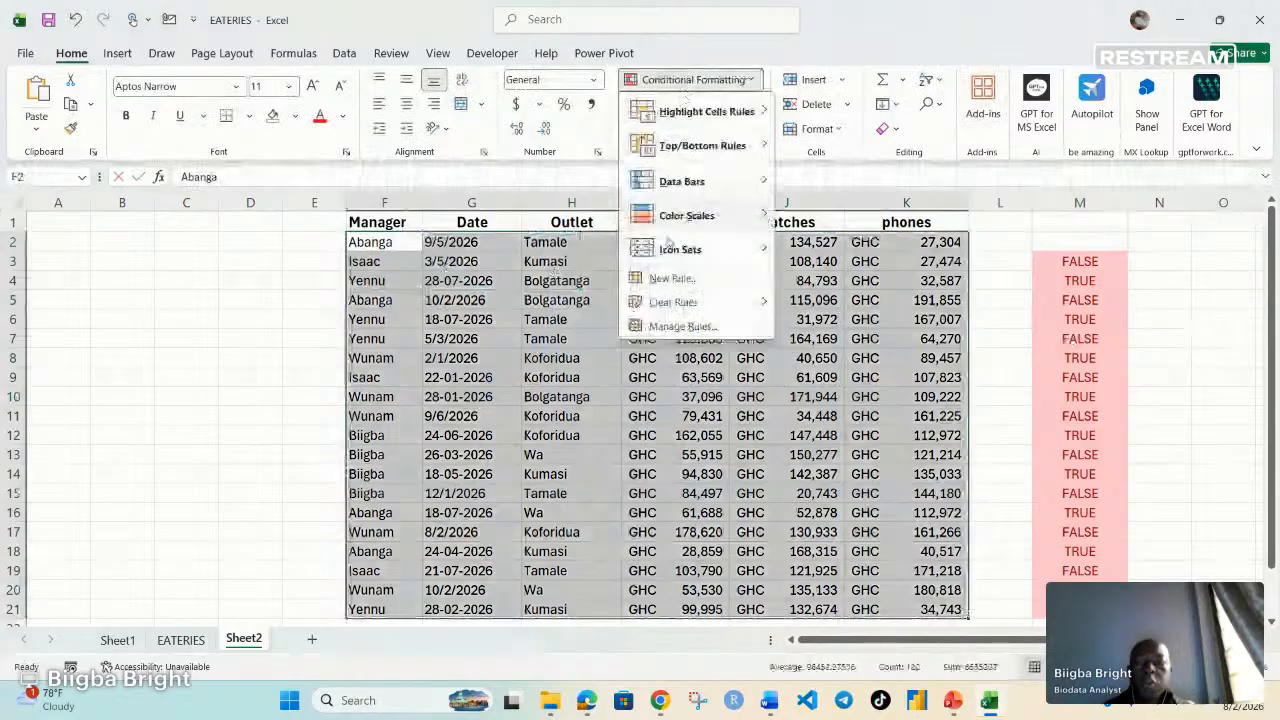
pyautogui.click(672, 278)
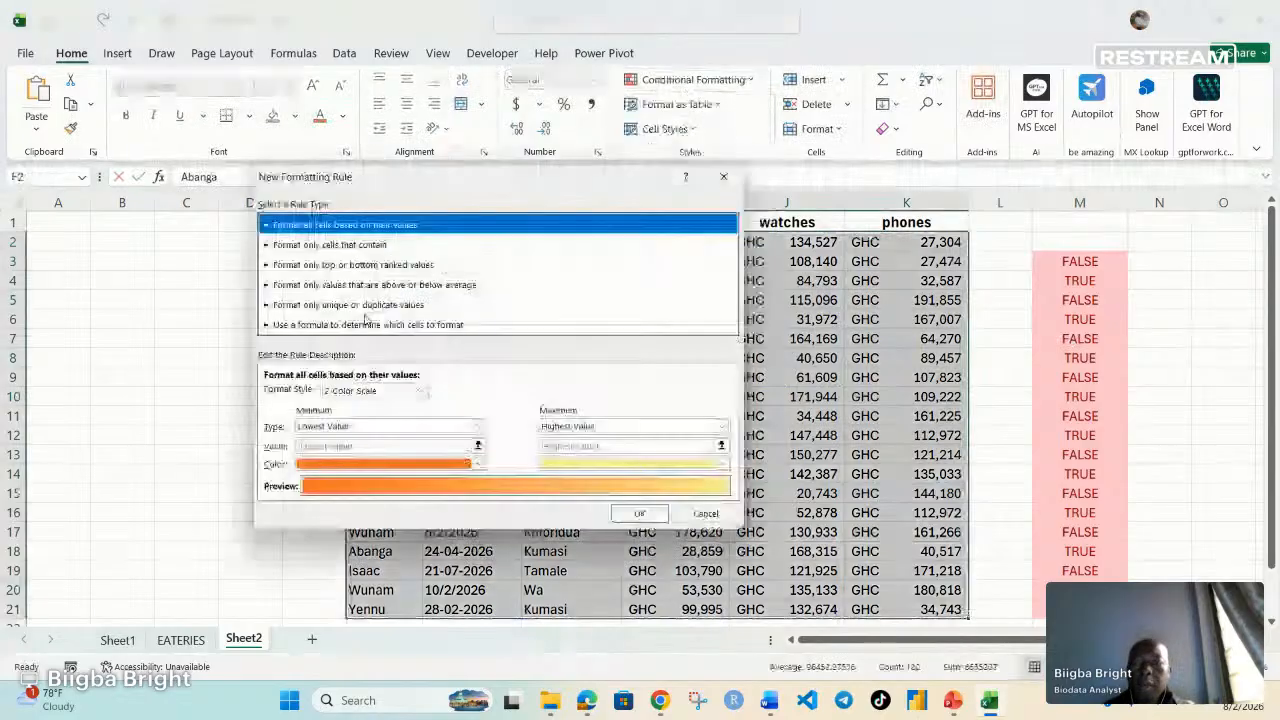
pyautogui.click(366, 322)
pyautogui.hotkey('ctrl', 'v')
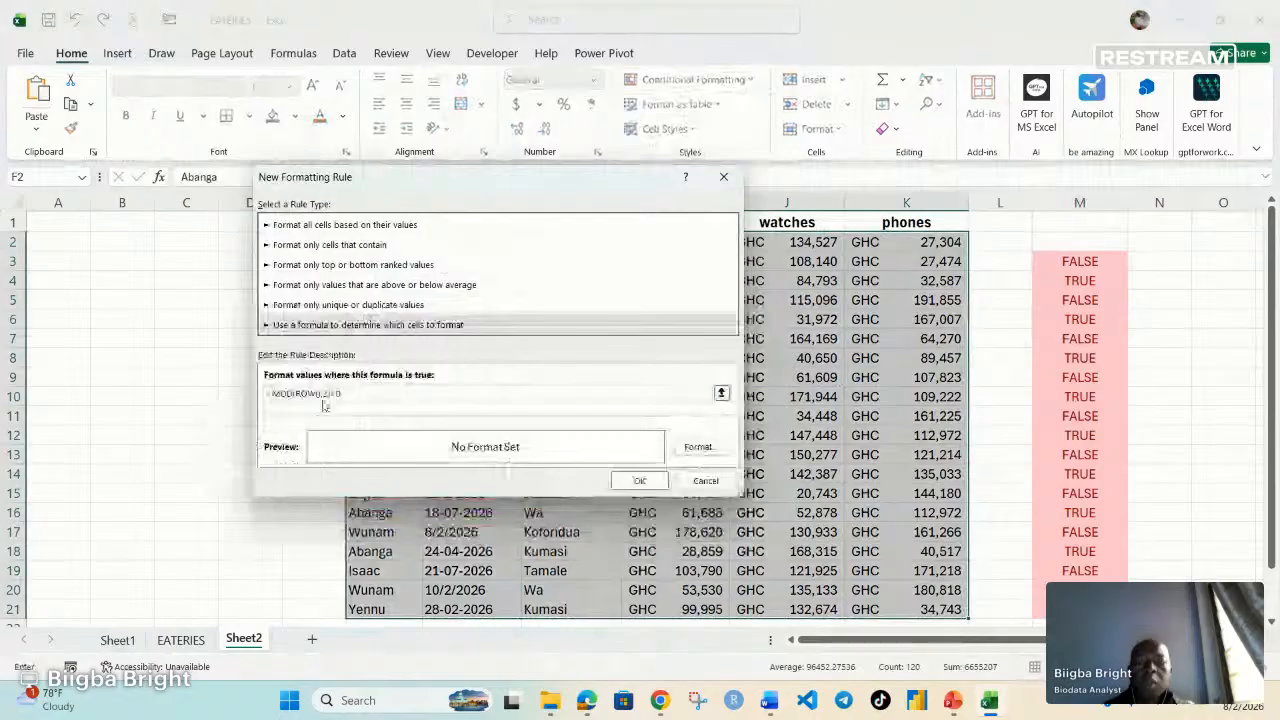
pyautogui.click(717, 444)
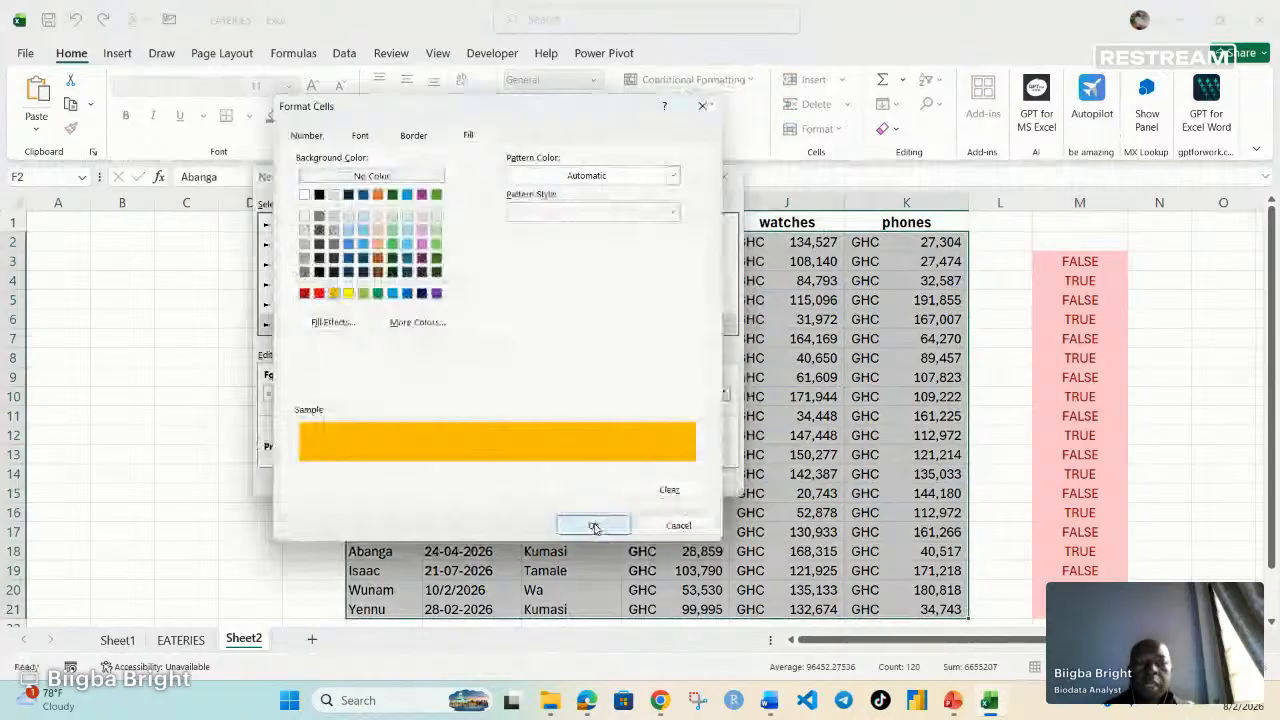
pyautogui.click(594, 527)
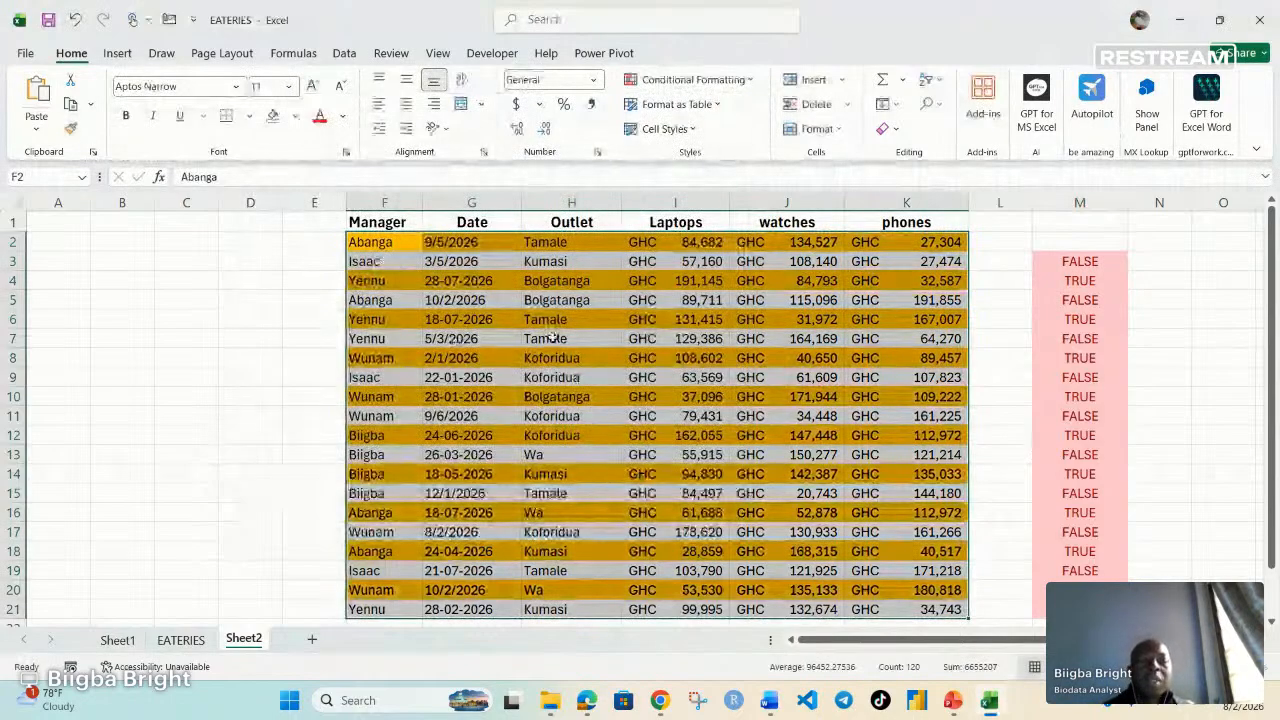
# Step: Clear the even-row test formulas from M3 through M21
pyautogui.click(1076, 262)
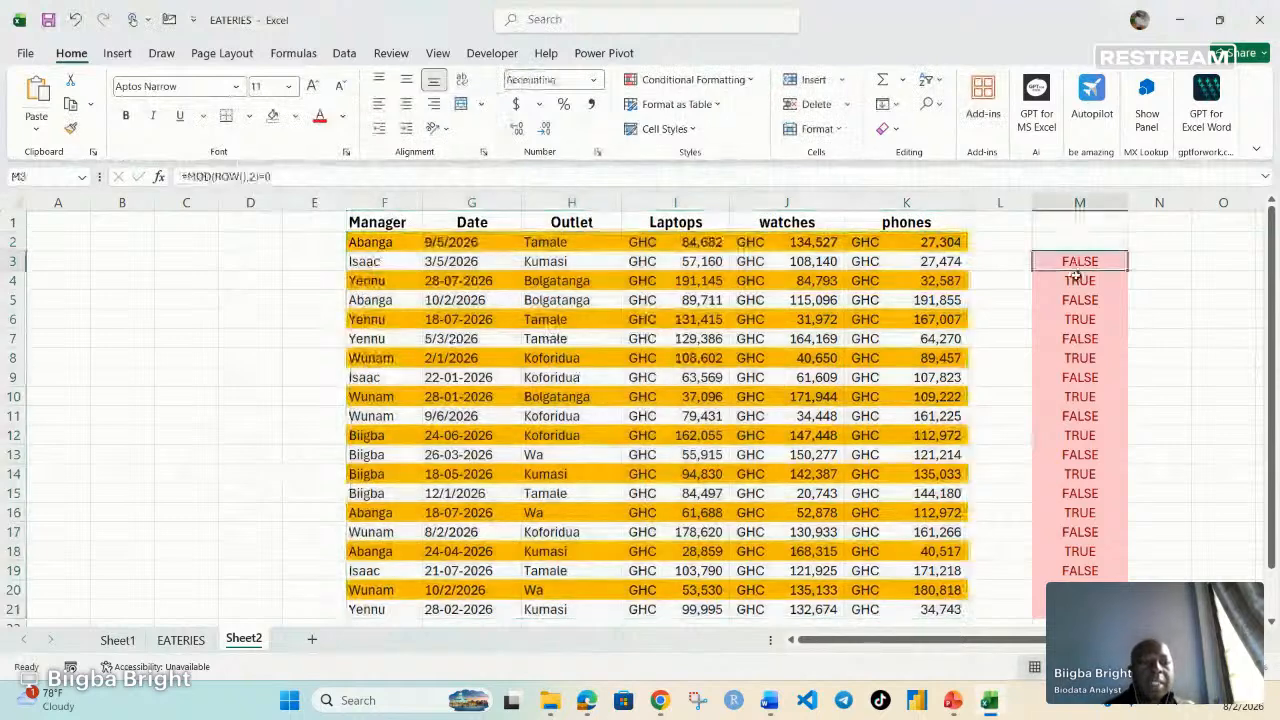
pyautogui.moveTo(1076, 268); pyautogui.dragTo(1080, 609)
pyautogui.press('Delete')
# Step: Enter the formula =MOD(ROW(),3)=1 in M2 to test for every third row
pyautogui.click(1070, 242)
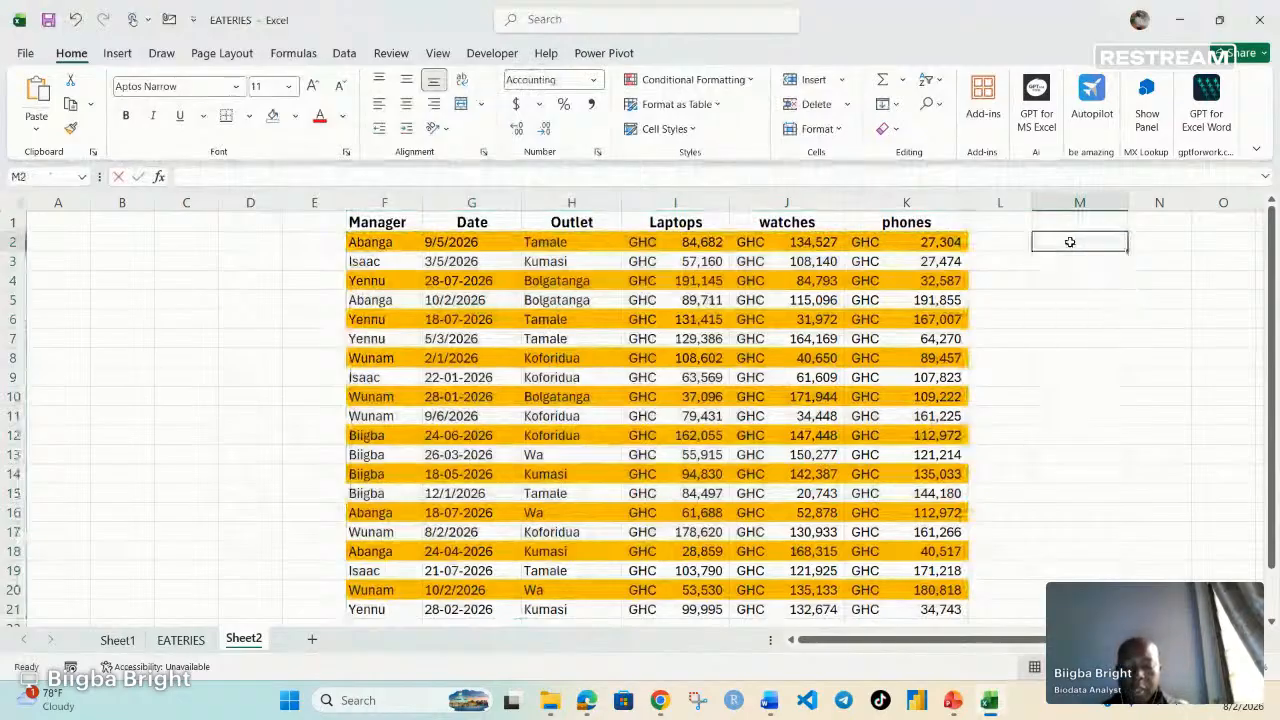
pyautogui.write('=mod')
pyautogui.press('Tab')
pyautogui.write('row')
pyautogui.press('Tab')
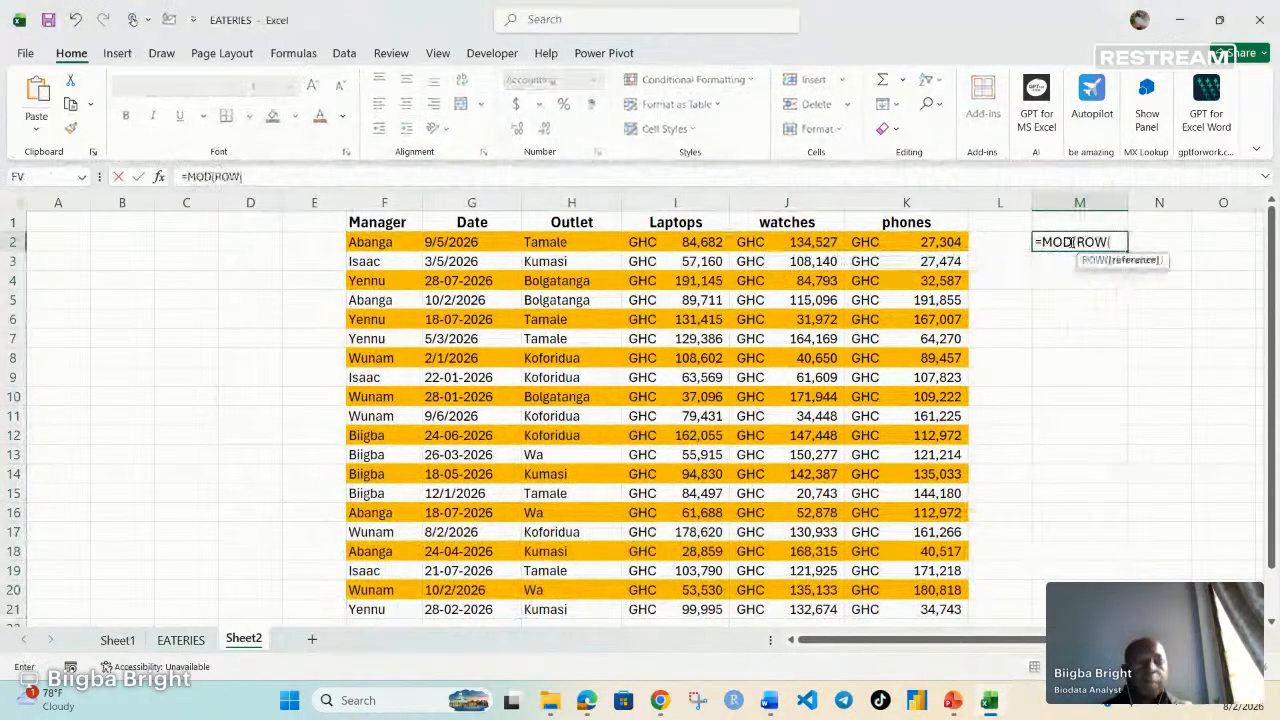
pyautogui.write('),')
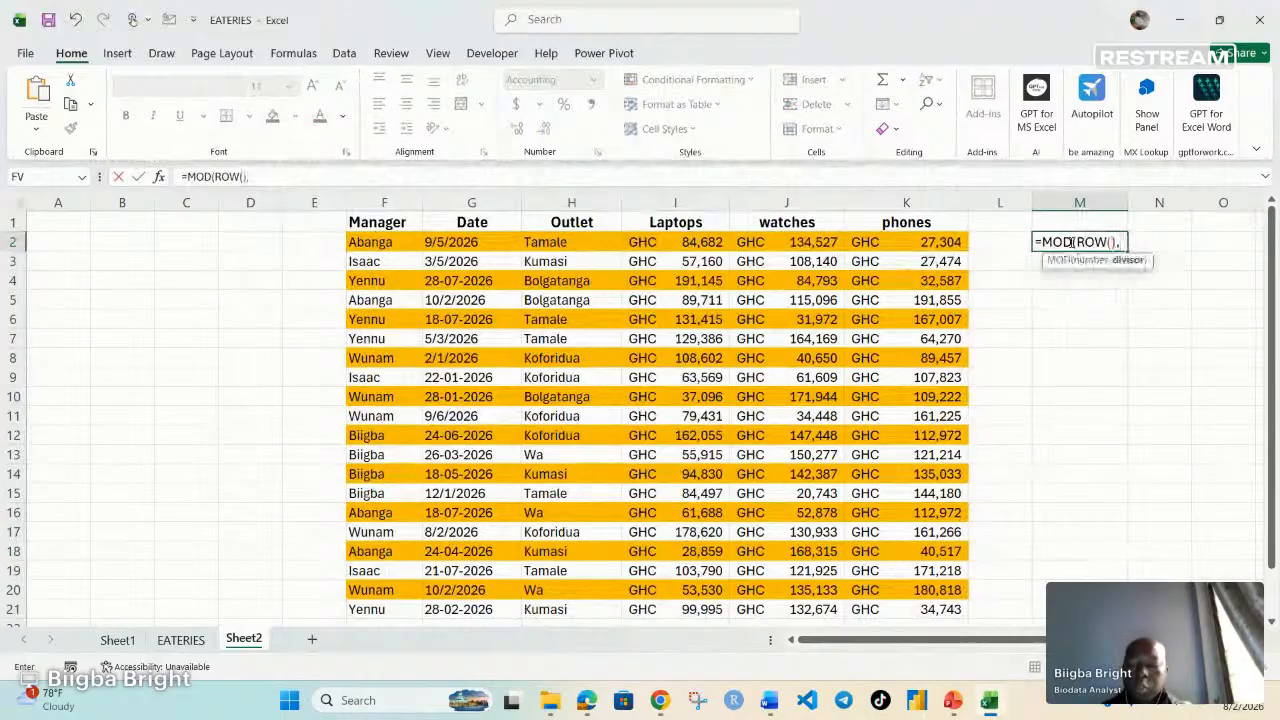
pyautogui.write('3)')
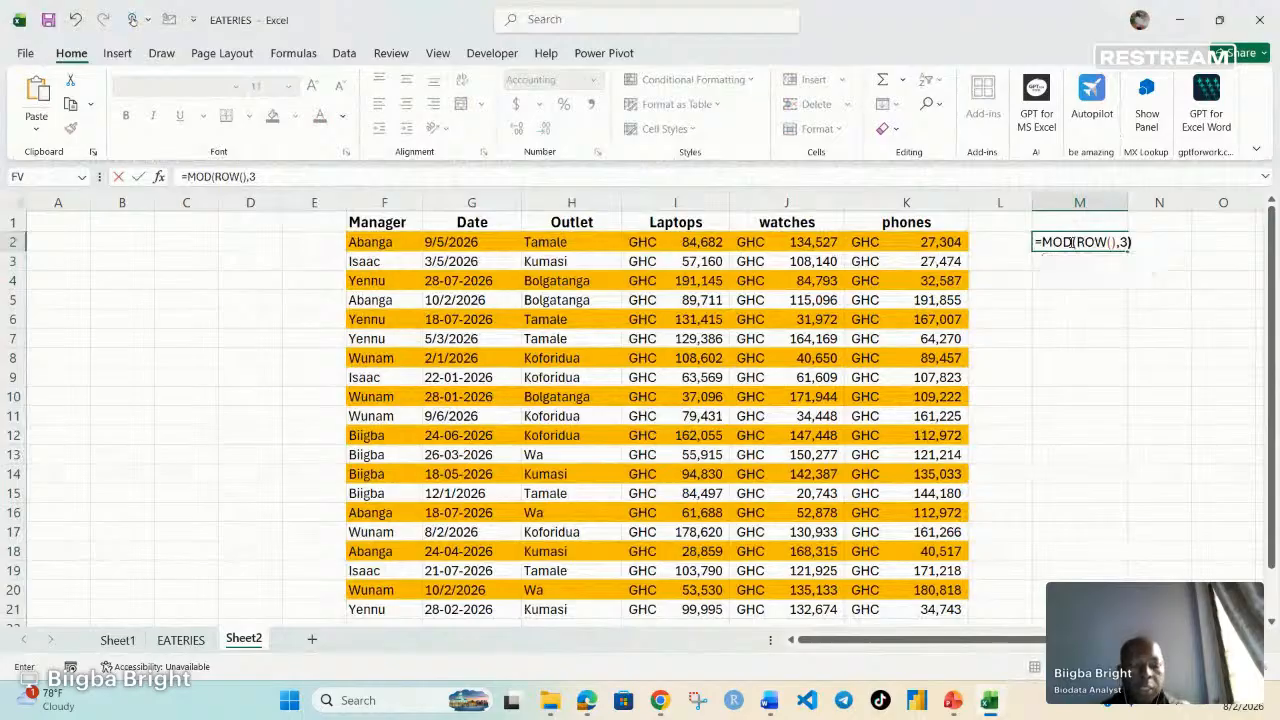
pyautogui.write('=1')
pyautogui.press('Return')
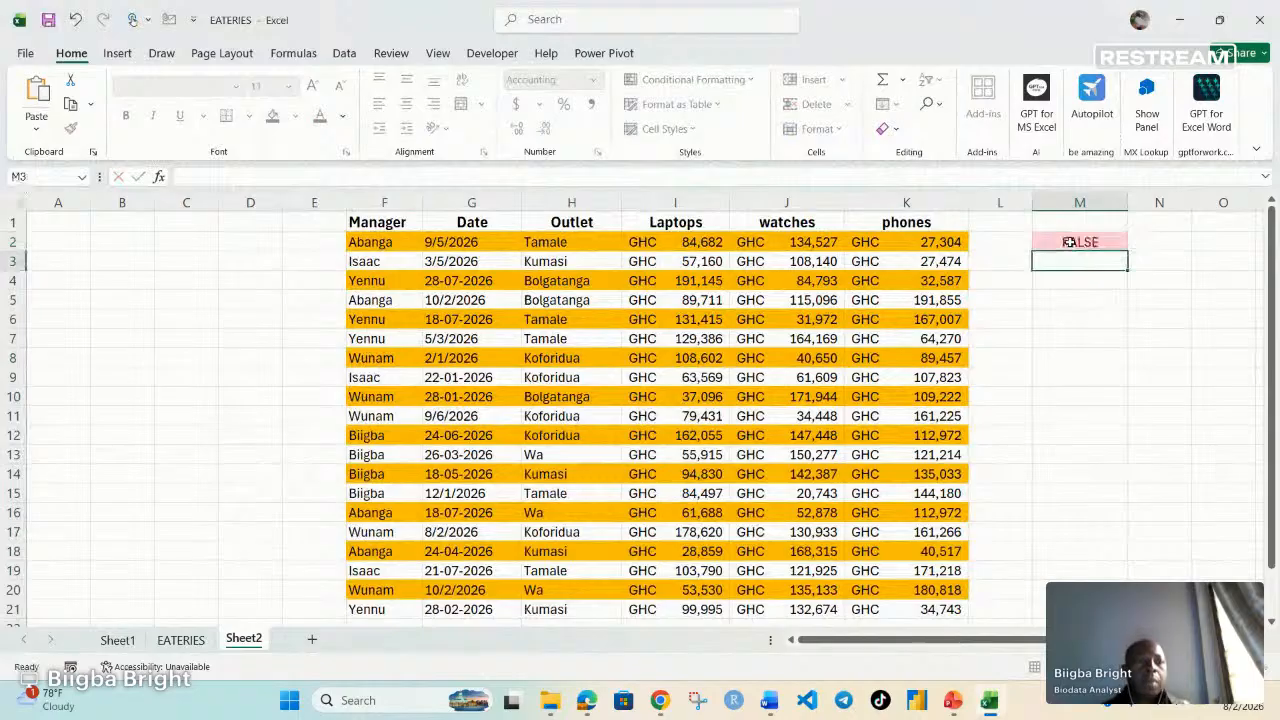
# Step: Fill the every-third-row test formula from M2 down to M4 and open M2's formula for review
pyautogui.click(1073, 242)
pyautogui.moveTo(1132, 248); pyautogui.dragTo(1122, 287)
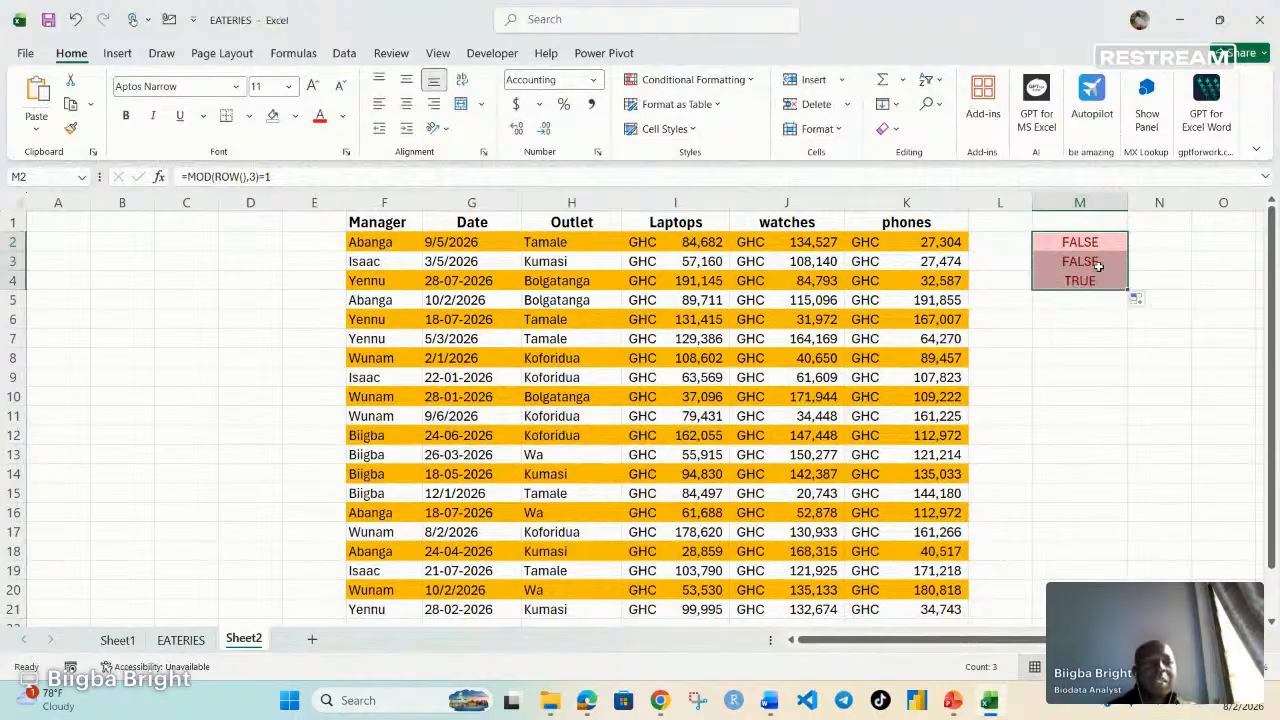
pyautogui.press('F2')
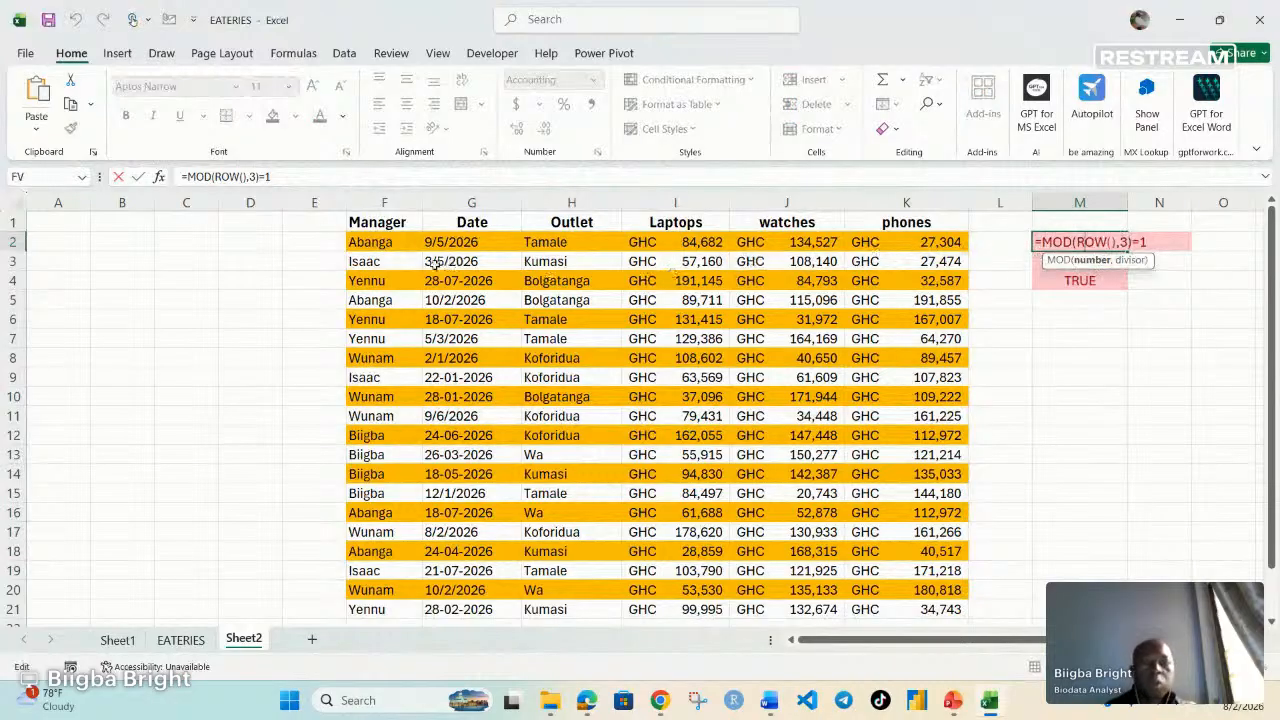
# Step: Edit the conditional formatting rule on F2:K21 to use the formula =MOD(ROW(),3)=1 and apply it
pyautogui.moveTo(360, 242); pyautogui.dragTo(935, 608)
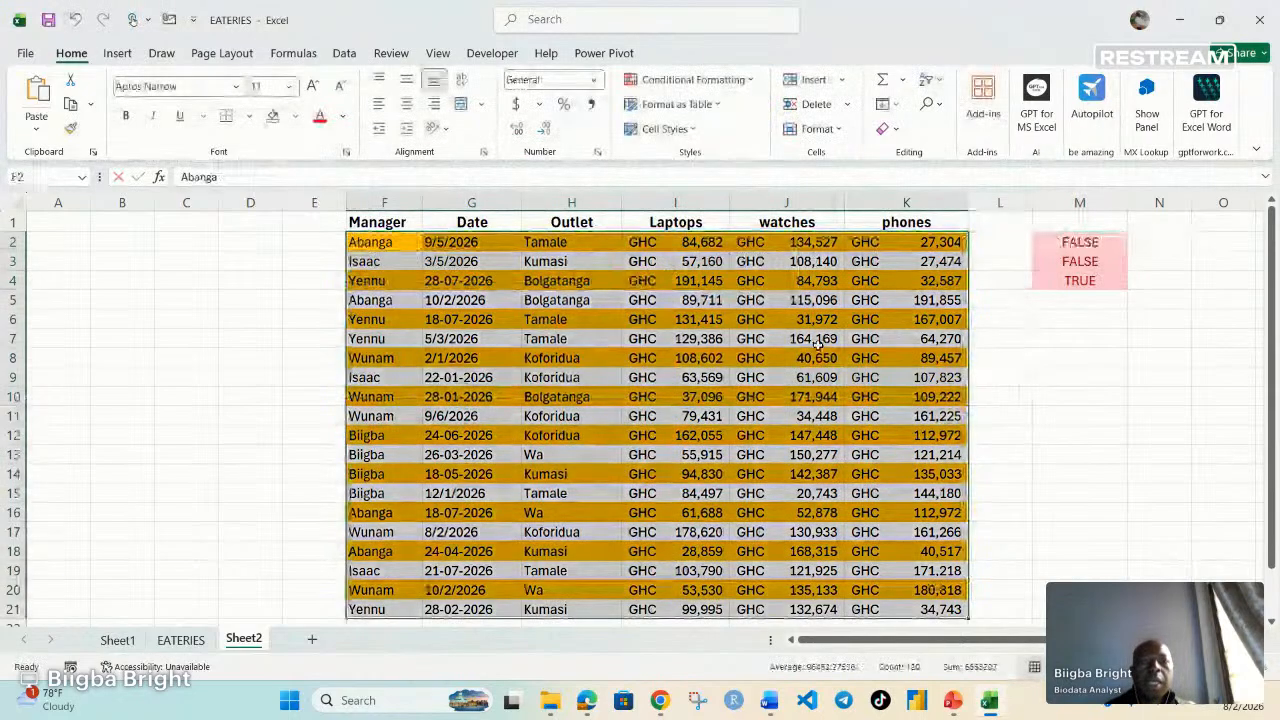
pyautogui.click(693, 79)
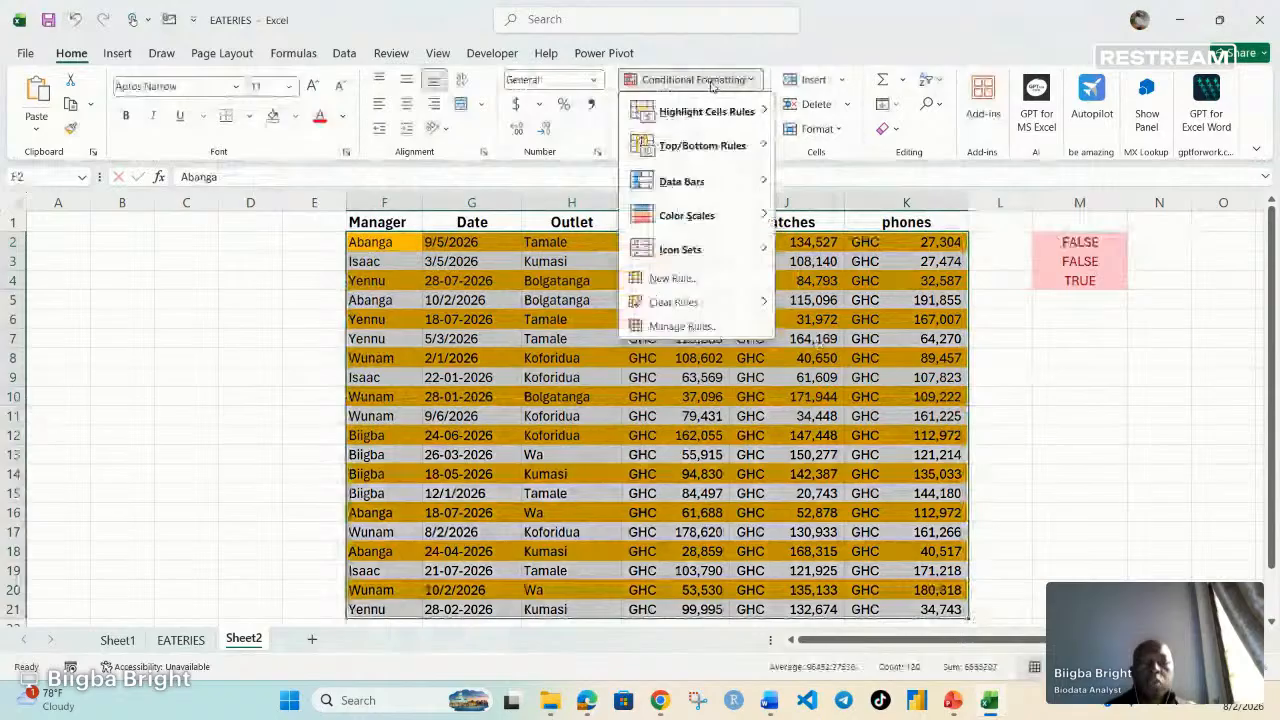
pyautogui.click(683, 323)
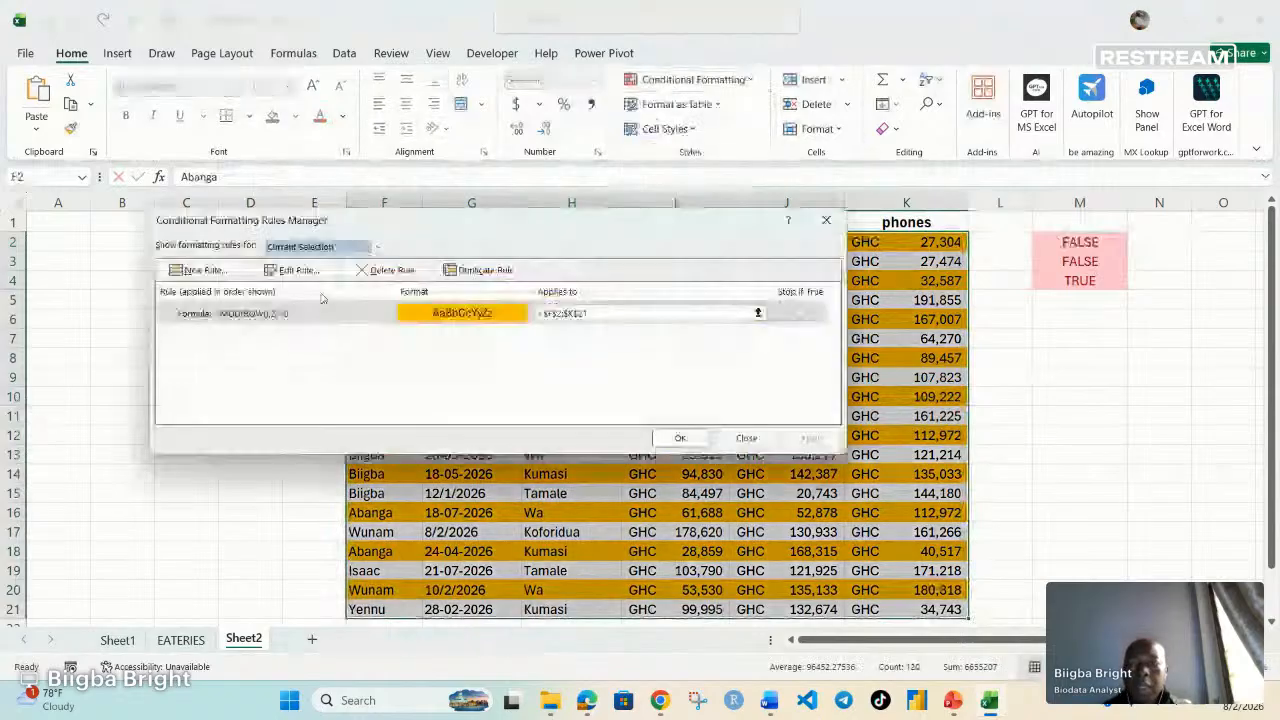
pyautogui.click(320, 313)
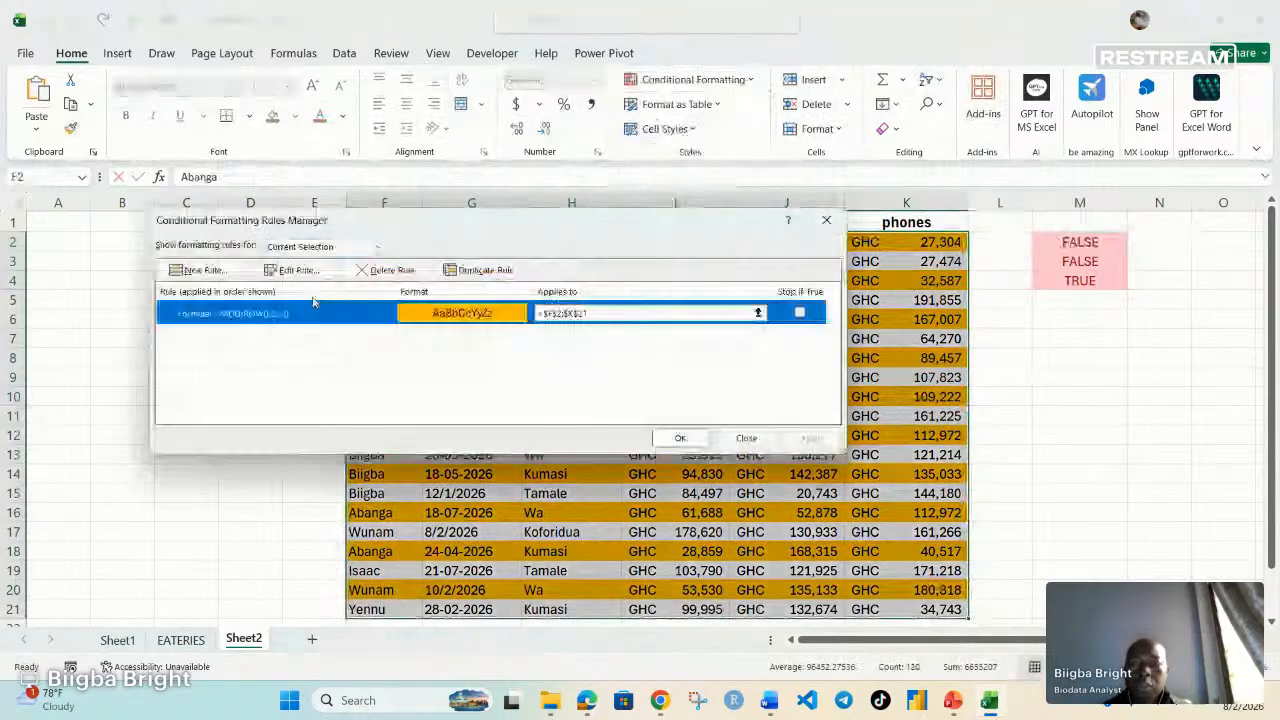
pyautogui.click(294, 270)
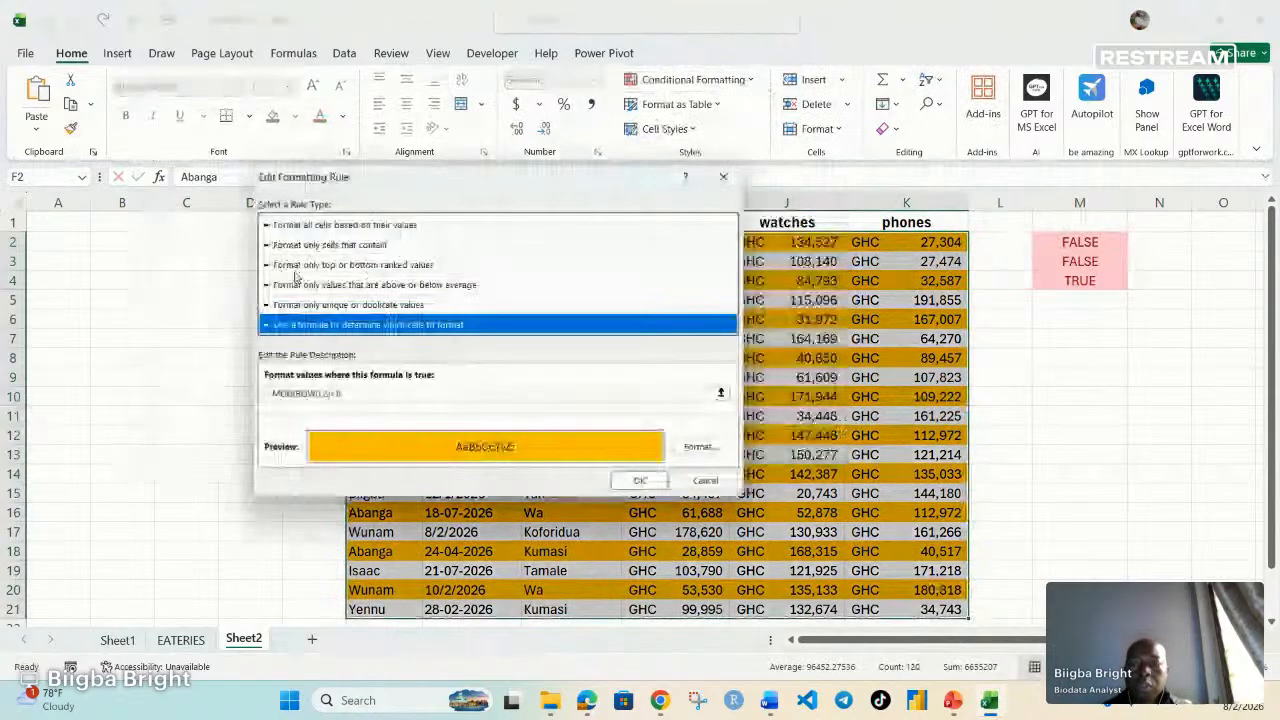
pyautogui.click(338, 394)
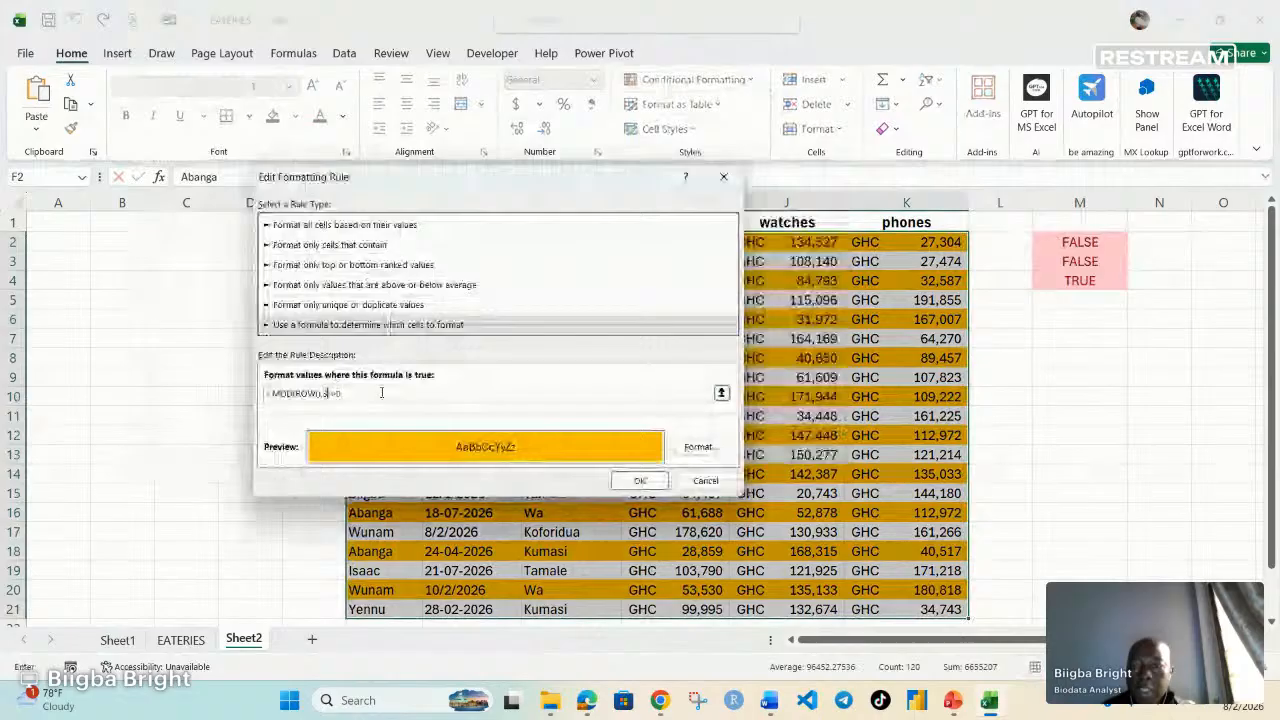
pyautogui.press('BackSpace')
pyautogui.write('1')
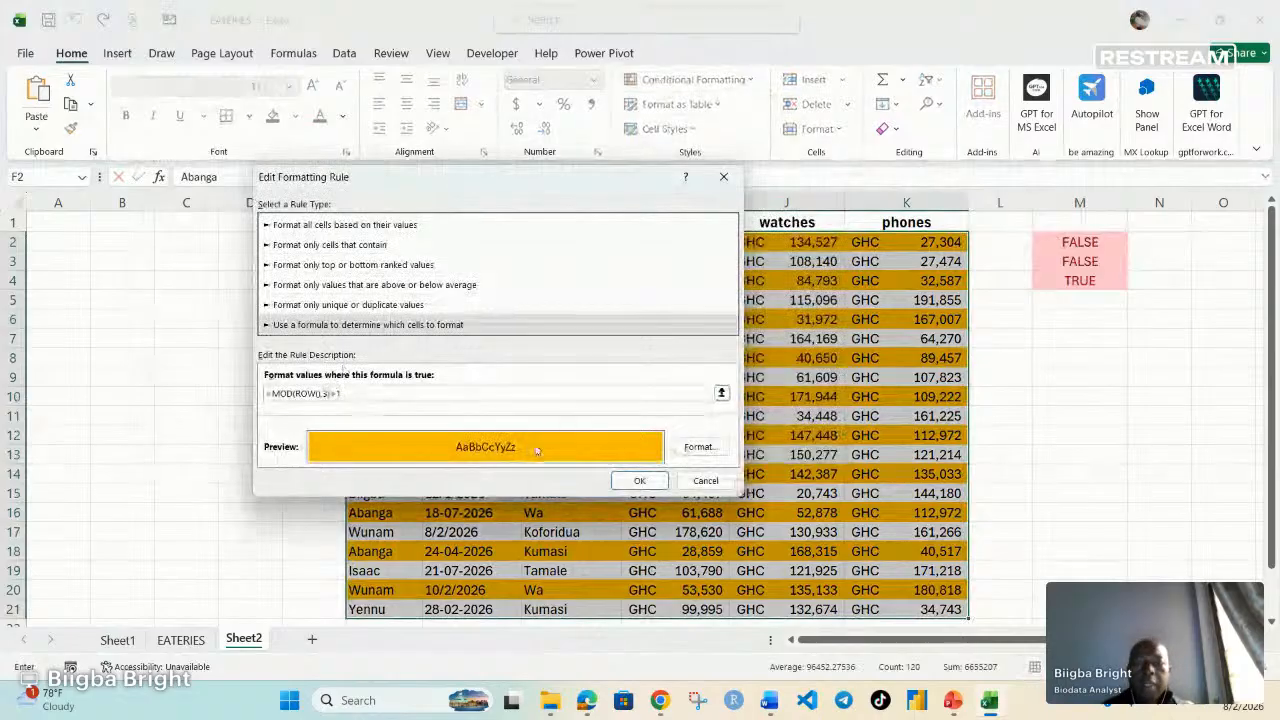
pyautogui.click(640, 481)
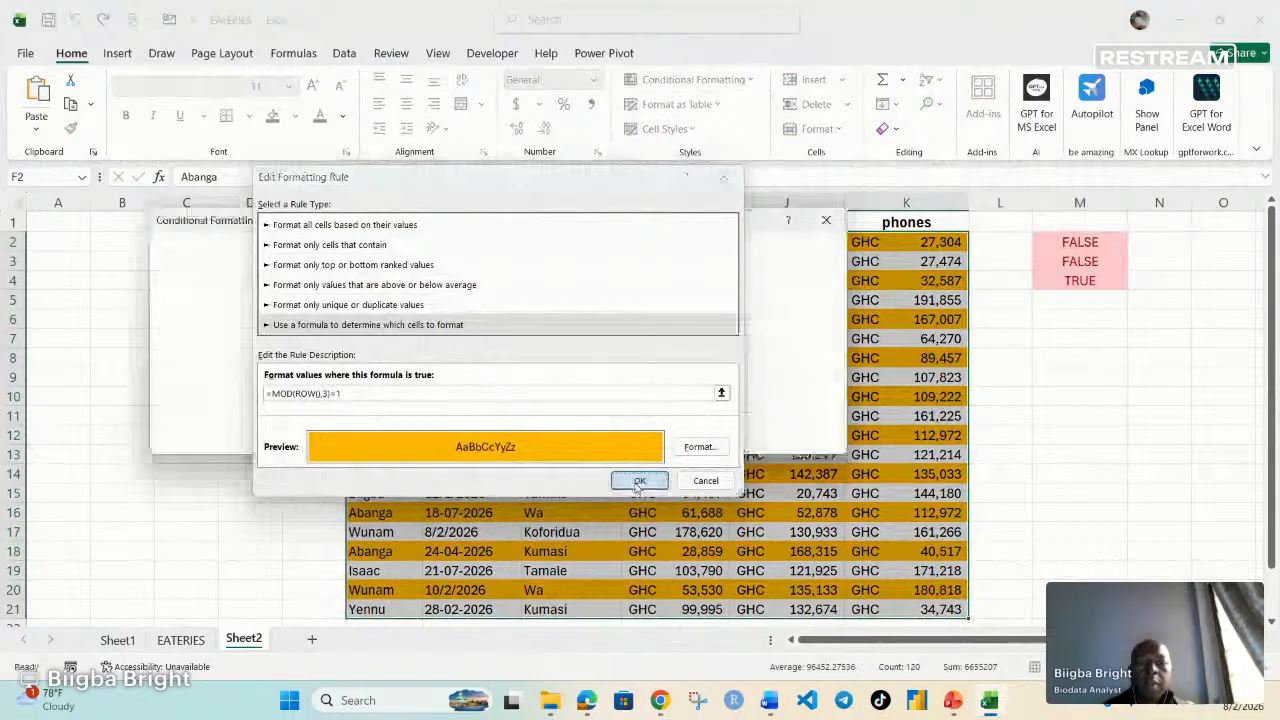
pyautogui.click(678, 438)
pyautogui.click(1008, 397)
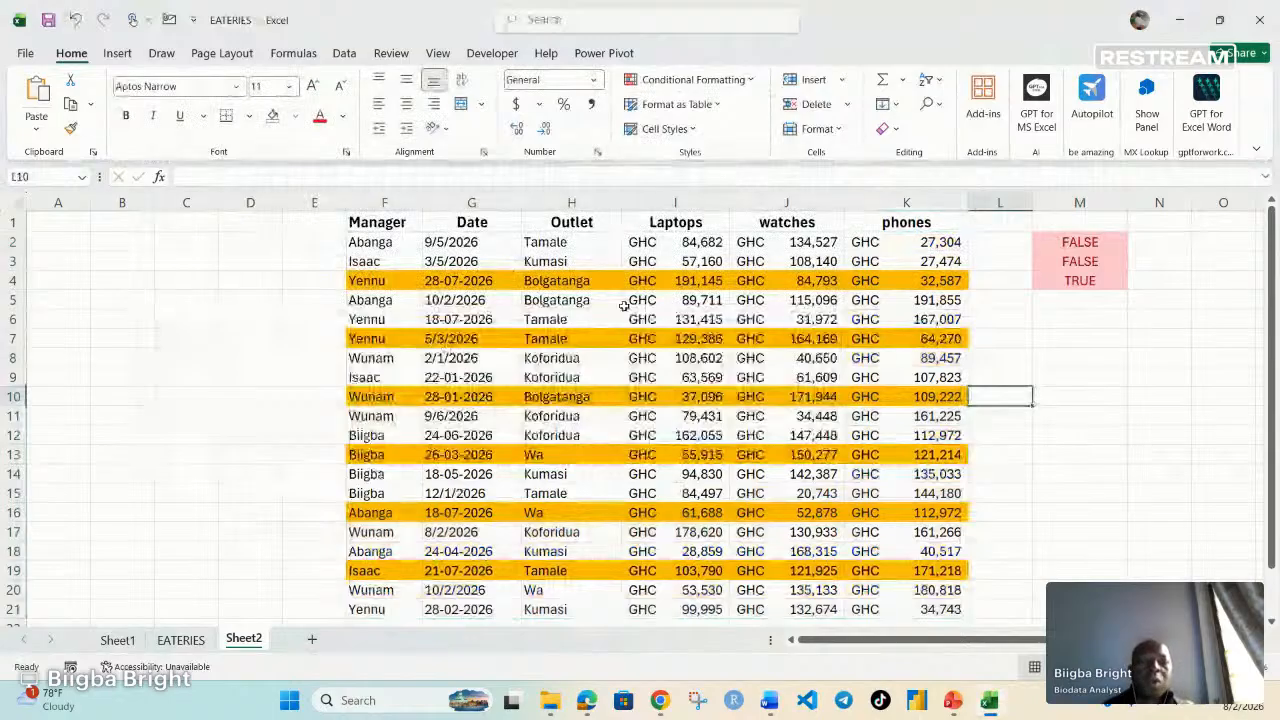
# Step: Change the MOD divisor in the F2:K21 formatting rule to shade every fourth row, starting at row 5
pyautogui.moveTo(370, 242); pyautogui.dragTo(935, 609)
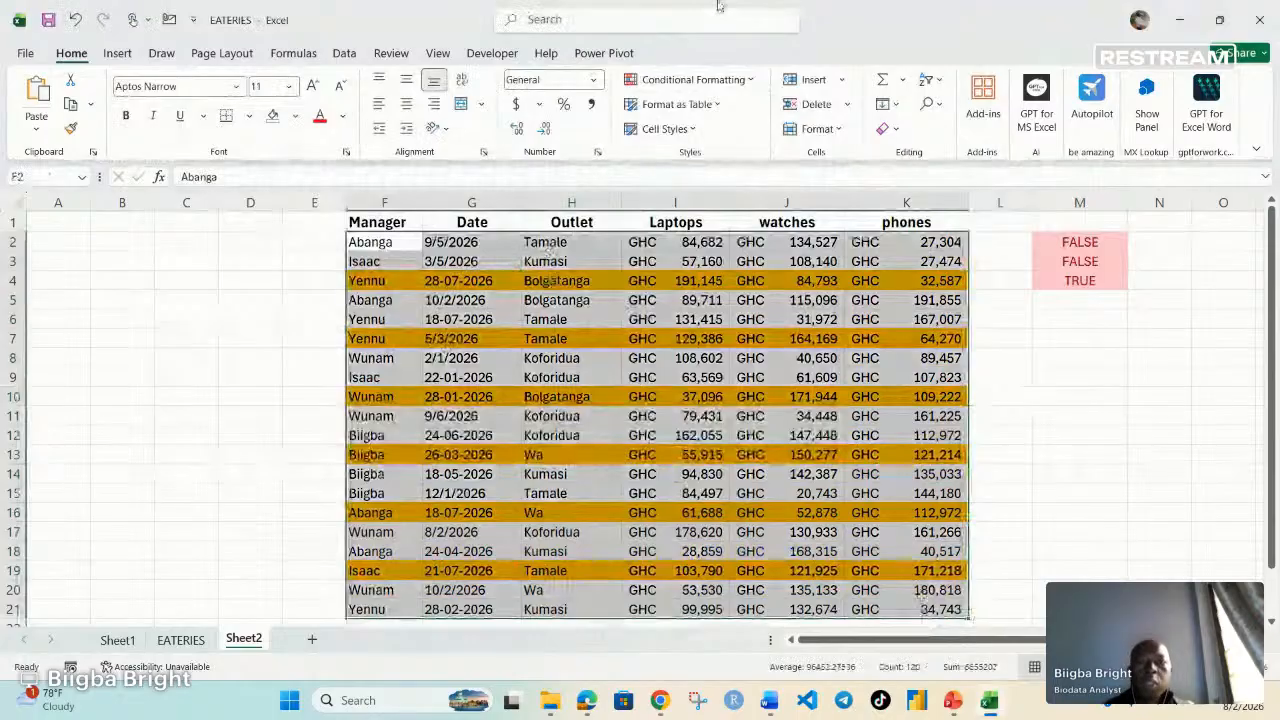
pyautogui.click(706, 80)
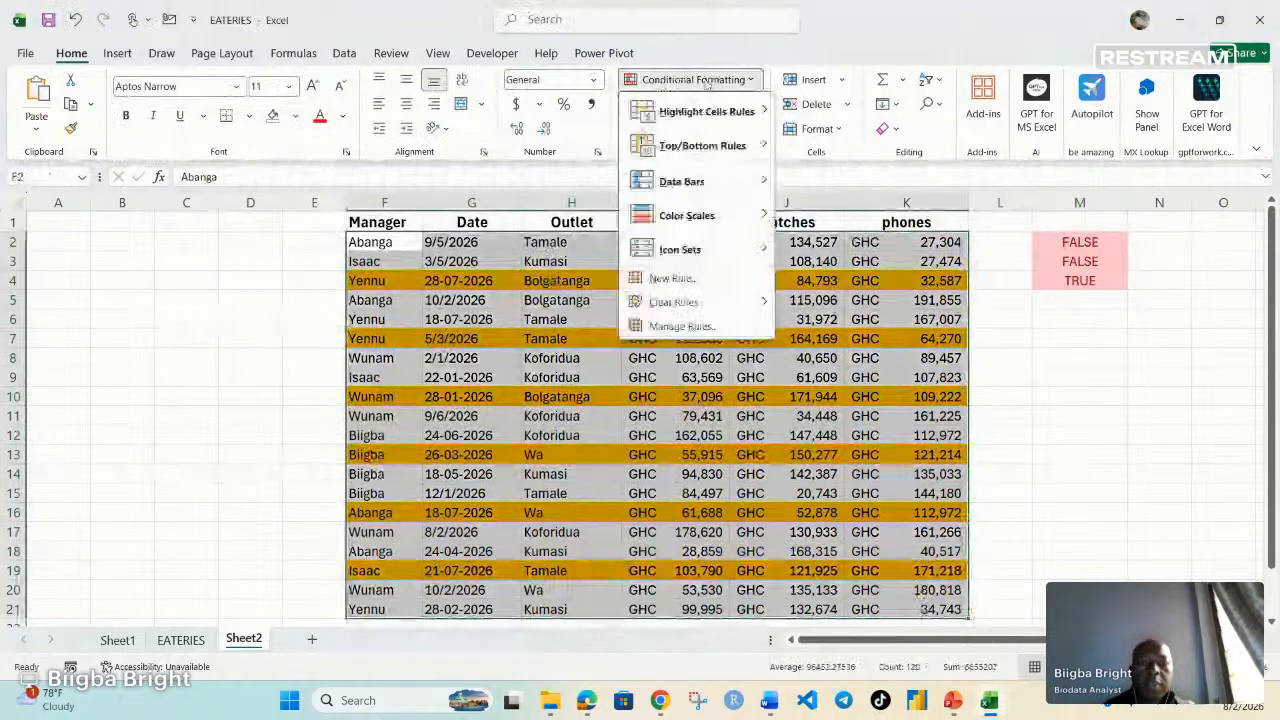
pyautogui.click(681, 326)
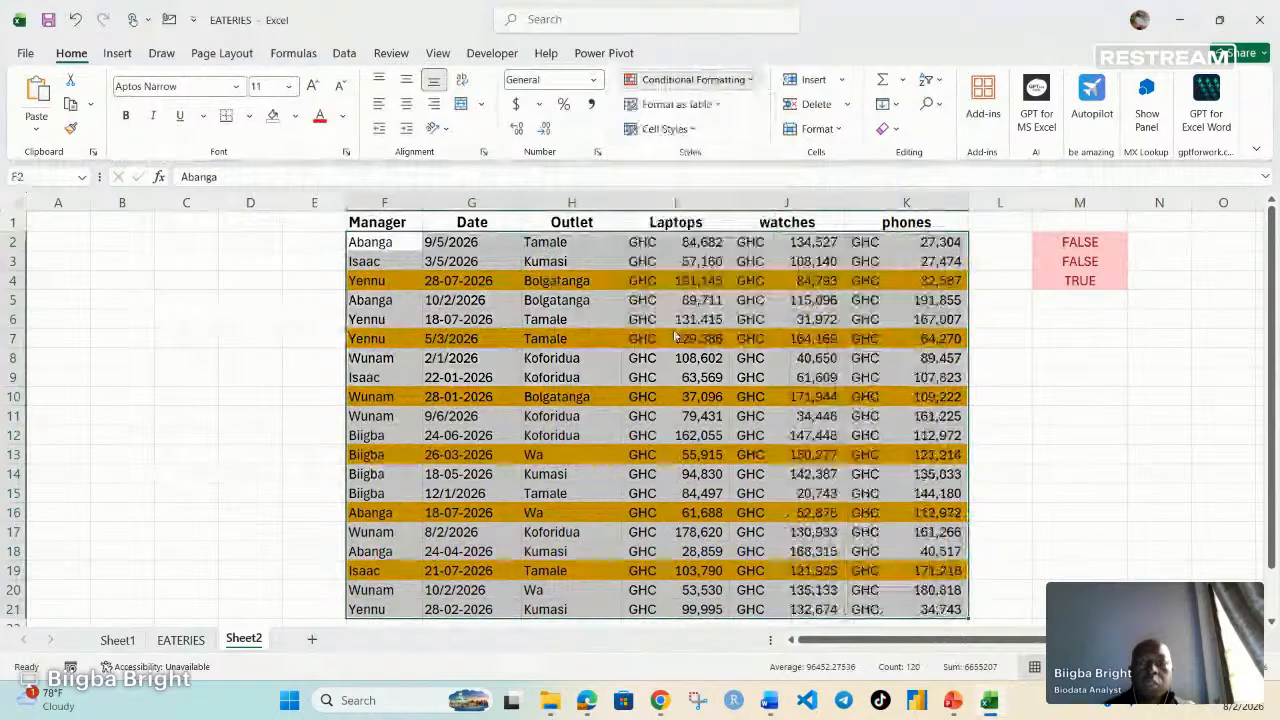
pyautogui.click(361, 313)
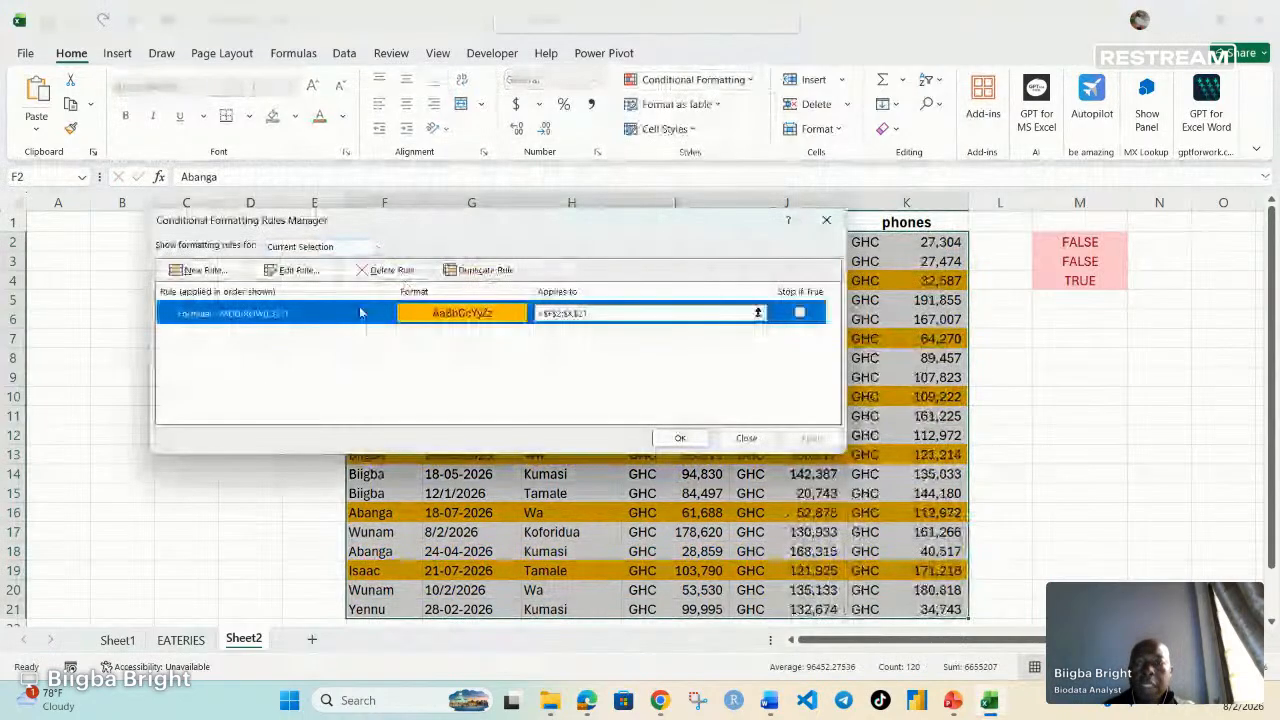
pyautogui.click(297, 270)
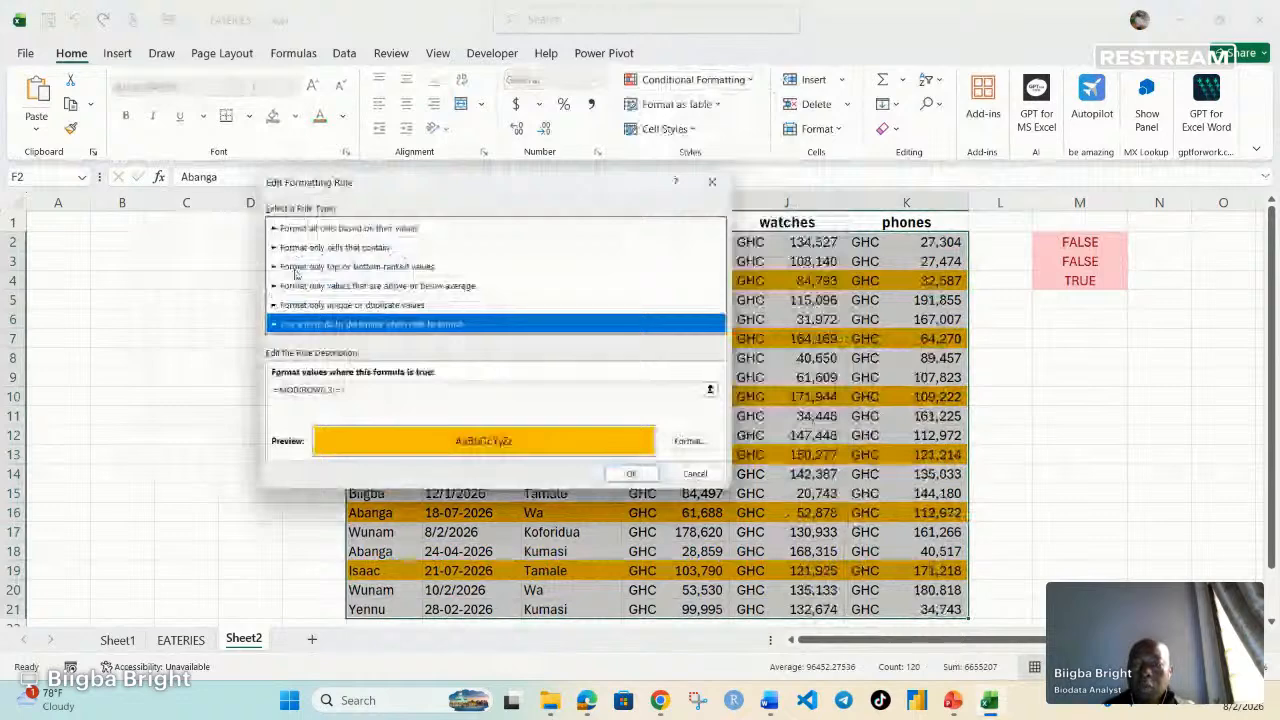
pyautogui.click(327, 393)
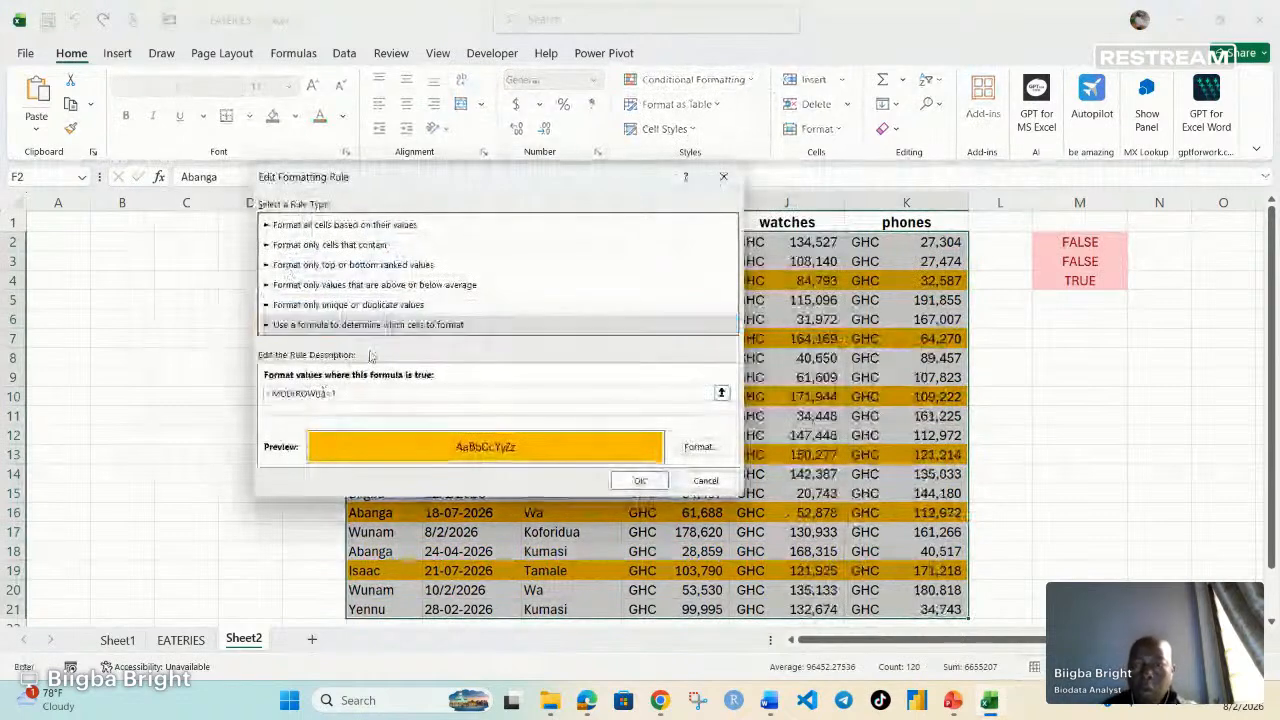
pyautogui.click(640, 481)
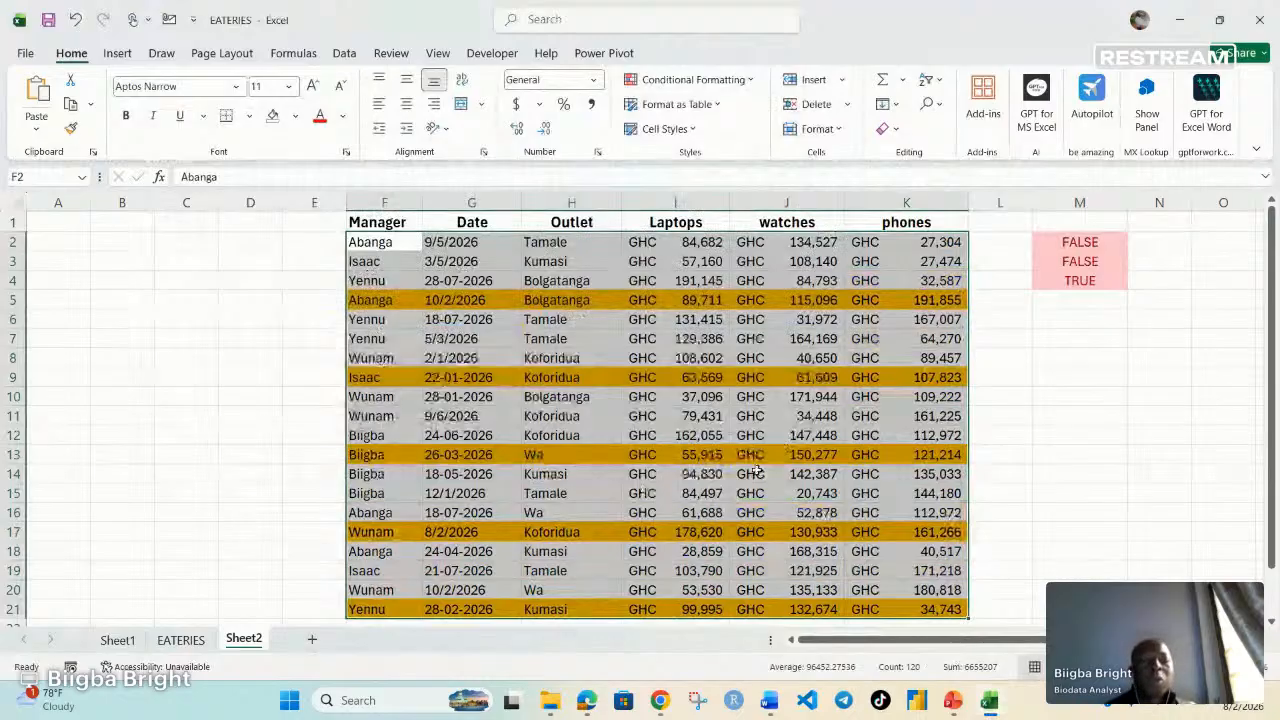
pyautogui.scroll(-1, 755, 470)
pyautogui.scroll(1, 740, 450)
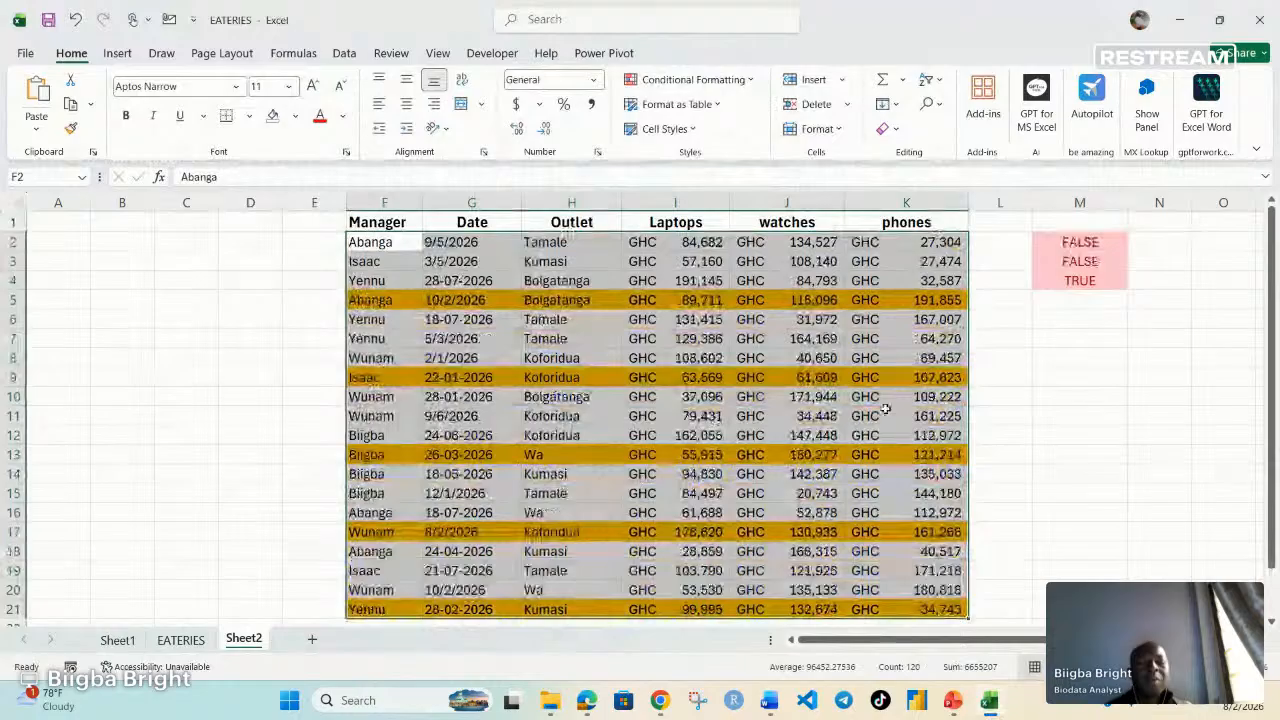
# Step: Clear the leftover test formulas by emptying the range M2:M5
pyautogui.click(1013, 379)
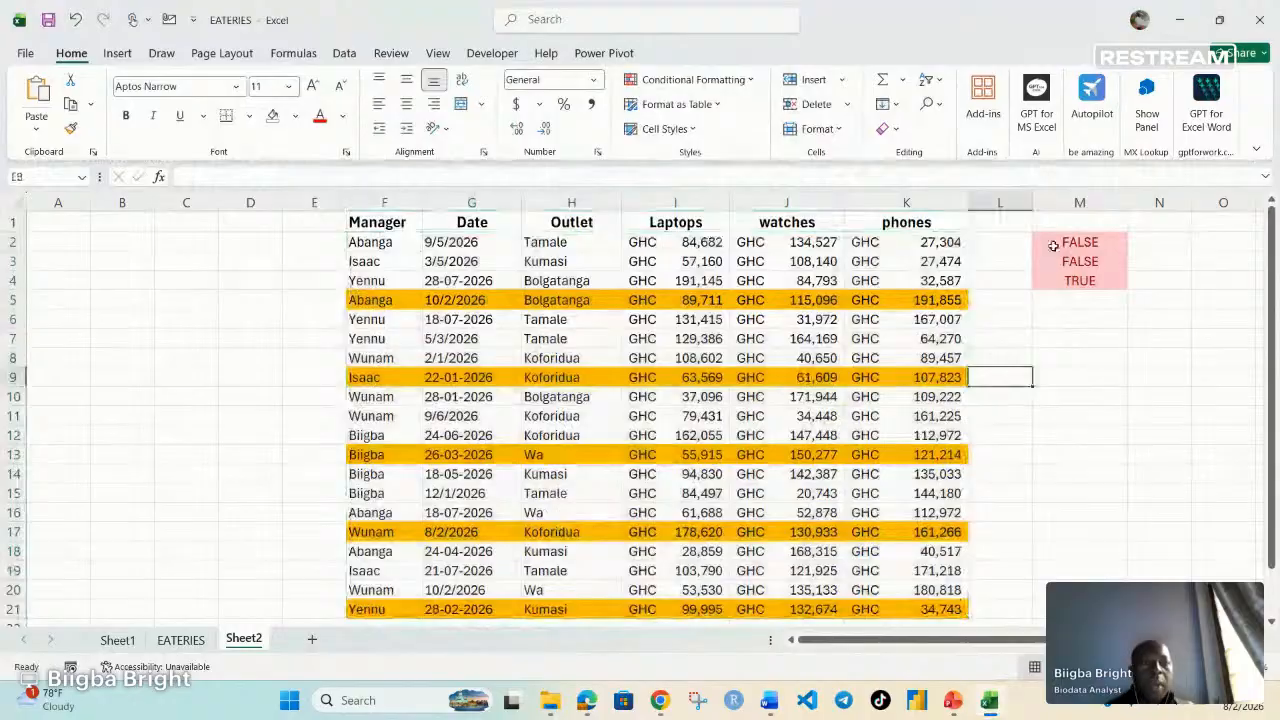
pyautogui.moveTo(1079, 243); pyautogui.dragTo(1074, 293)
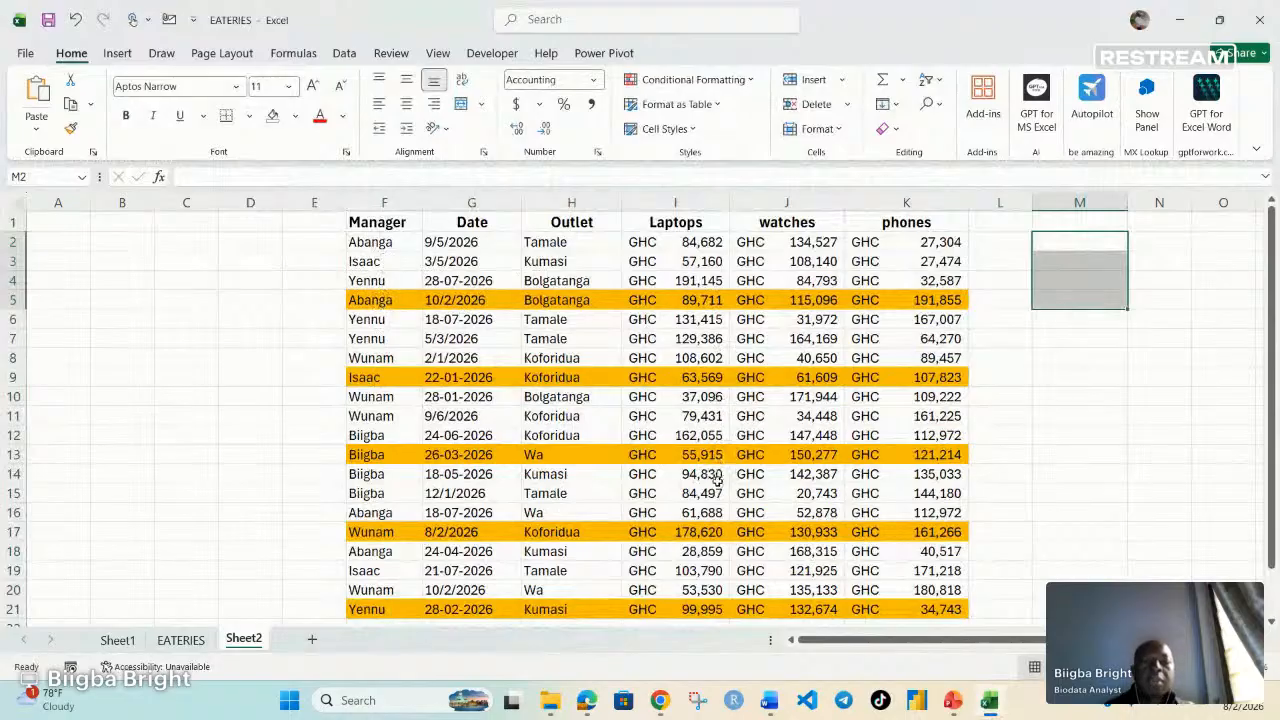
pyautogui.scroll(-1, 717, 482)
pyautogui.scroll(1, 717, 482)
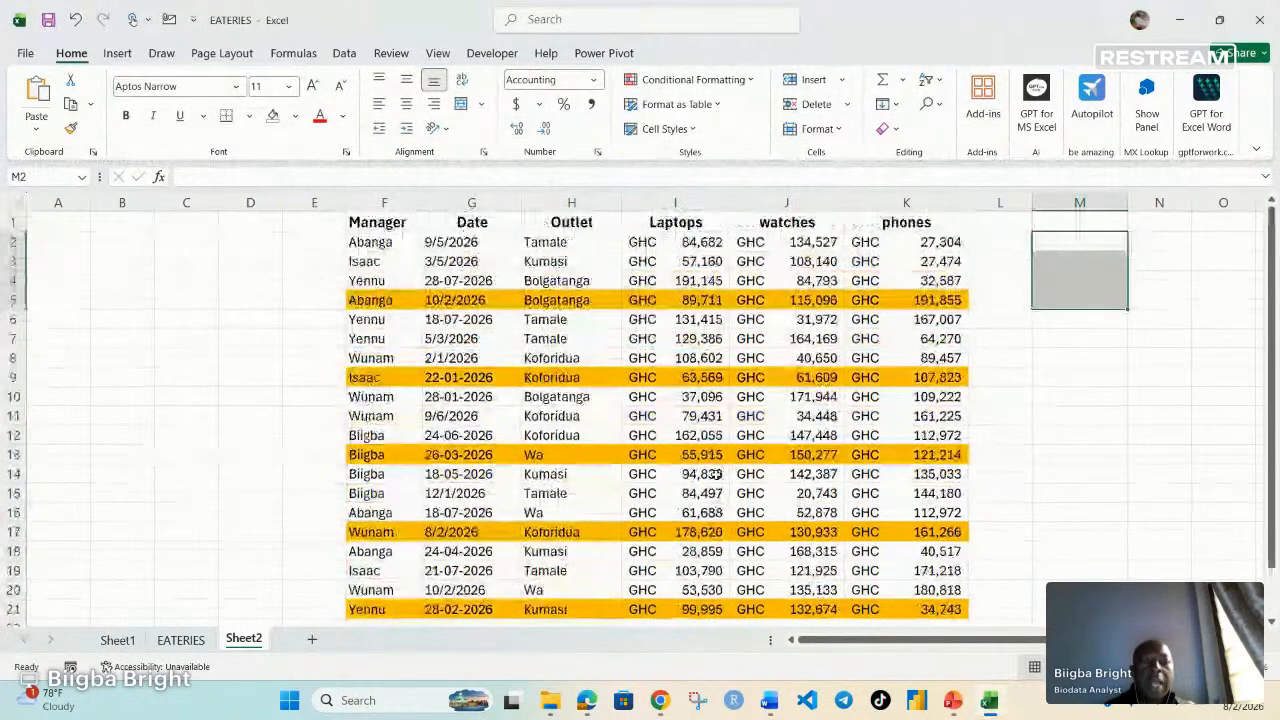
# Step: Add a filter to the phones column (column K)
pyautogui.click(903, 206)
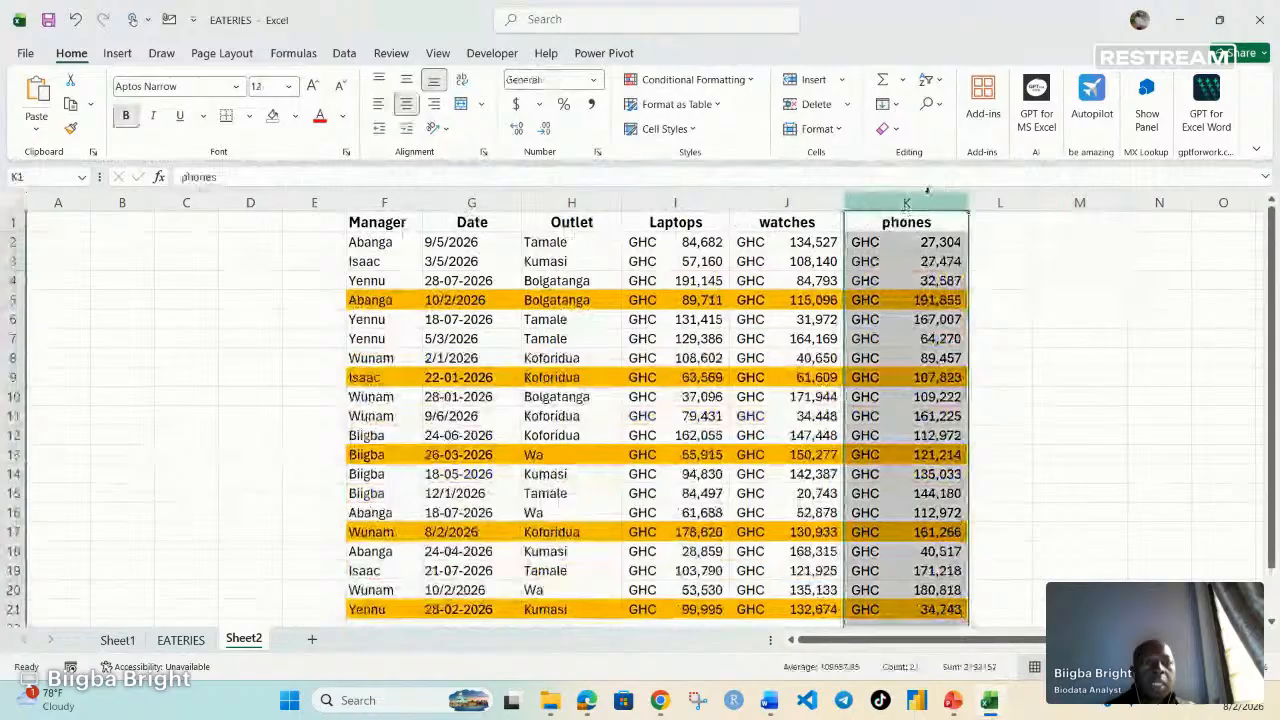
pyautogui.click(929, 82)
pyautogui.click(948, 178)
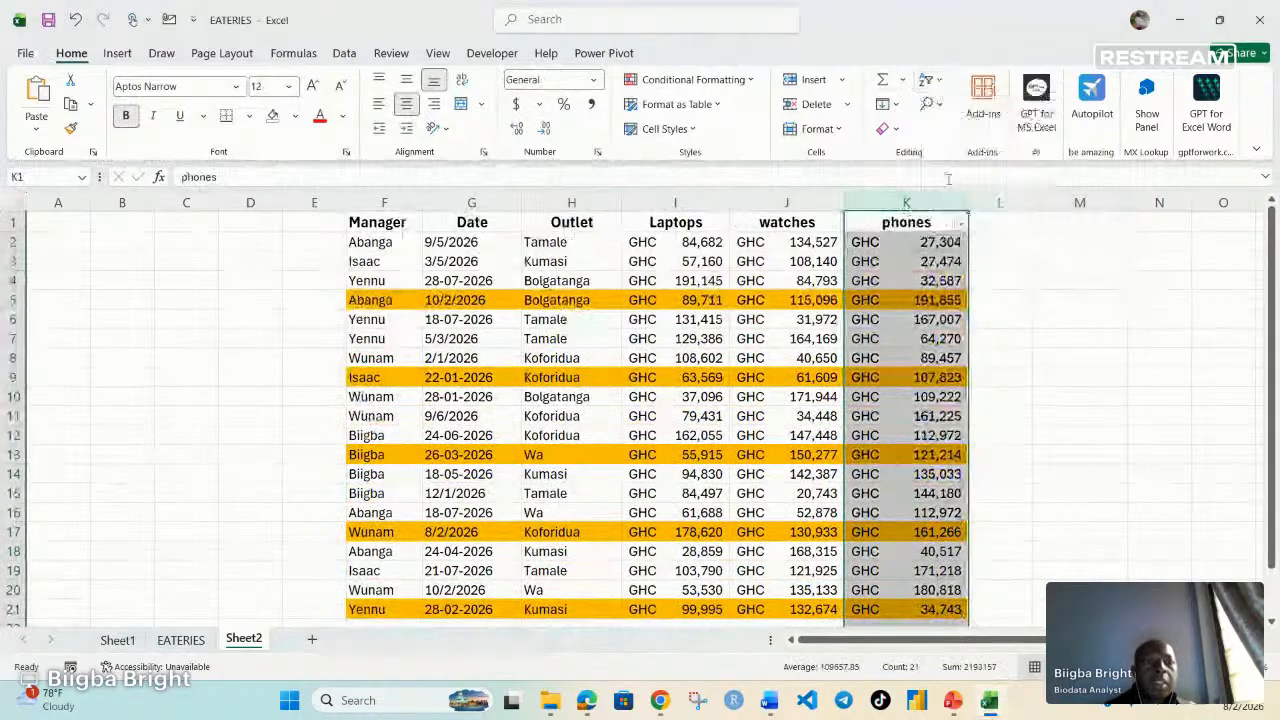
# Step: Filter the phones column by the orange cell color, and restore all rows after viewing the shaded records
pyautogui.click(960, 225)
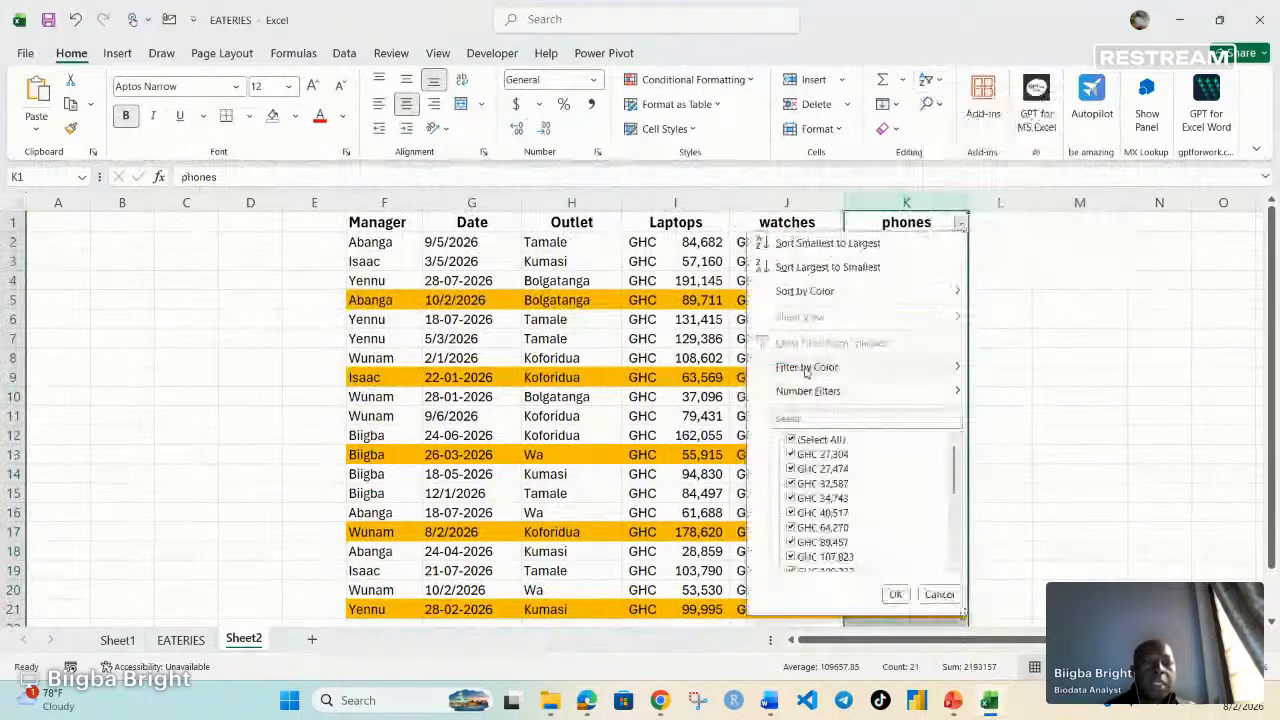
pyautogui.moveTo(806, 367)
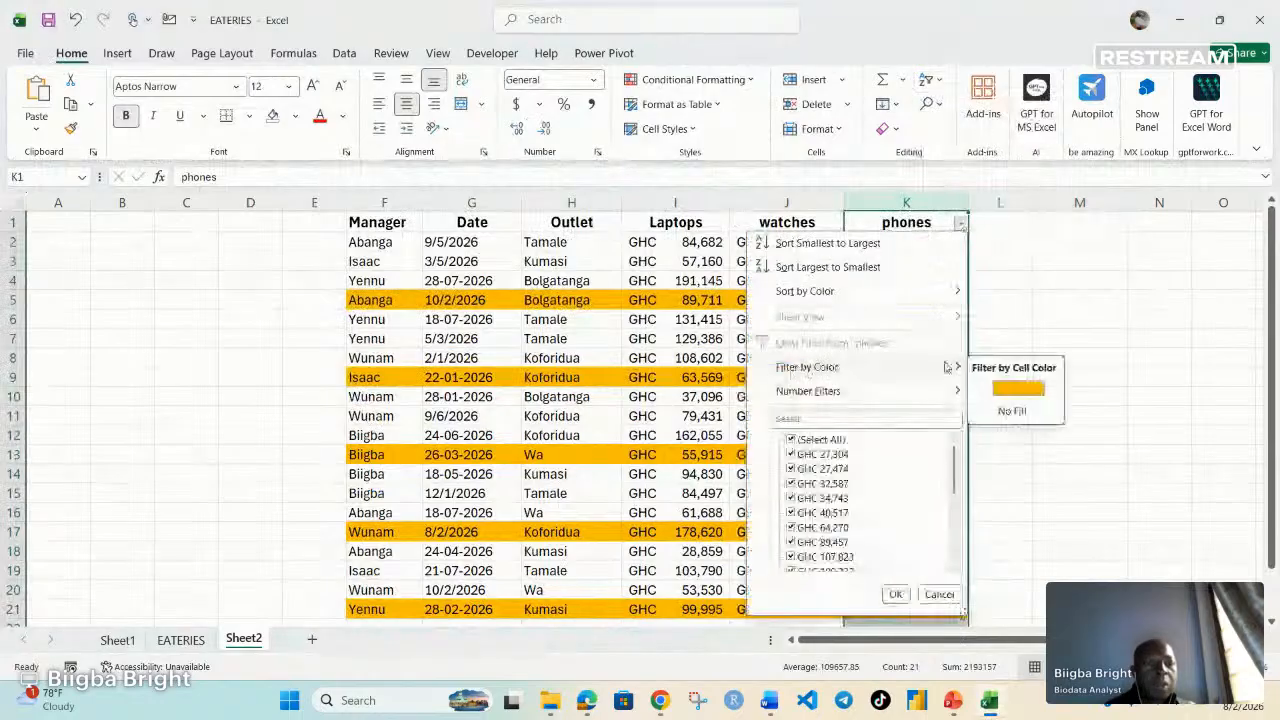
pyautogui.click(1018, 389)
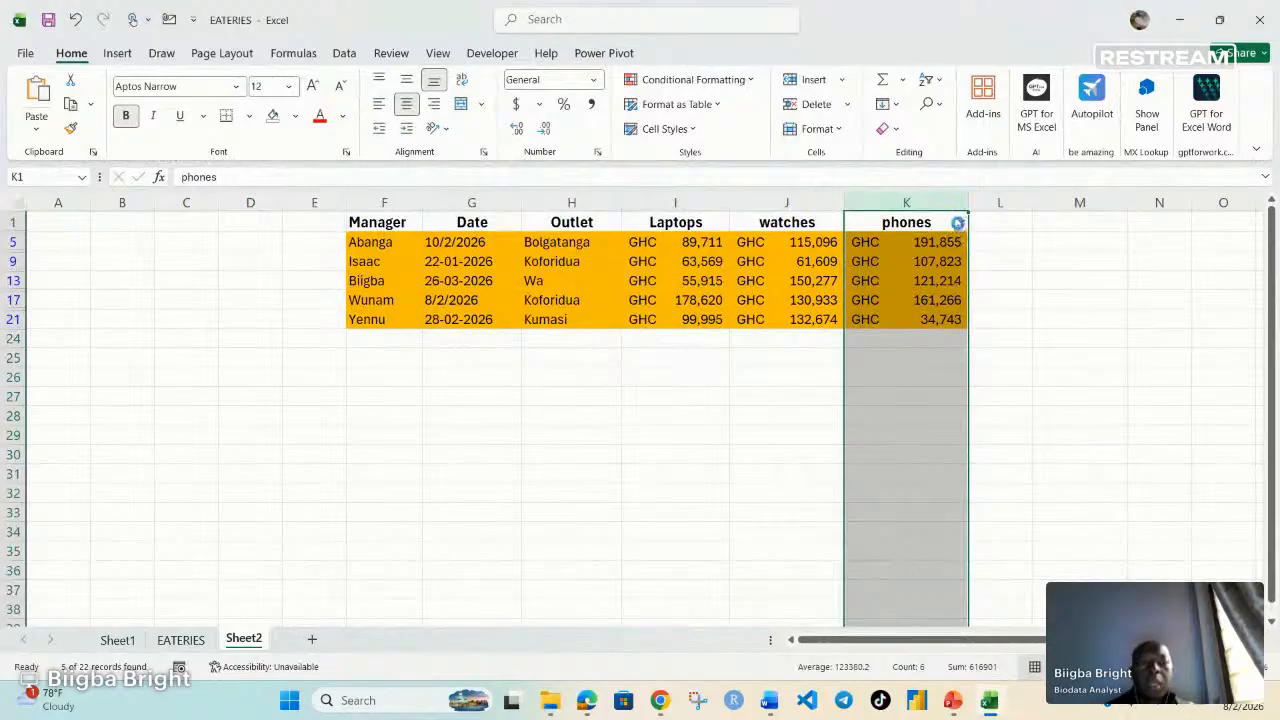
pyautogui.click(957, 223)
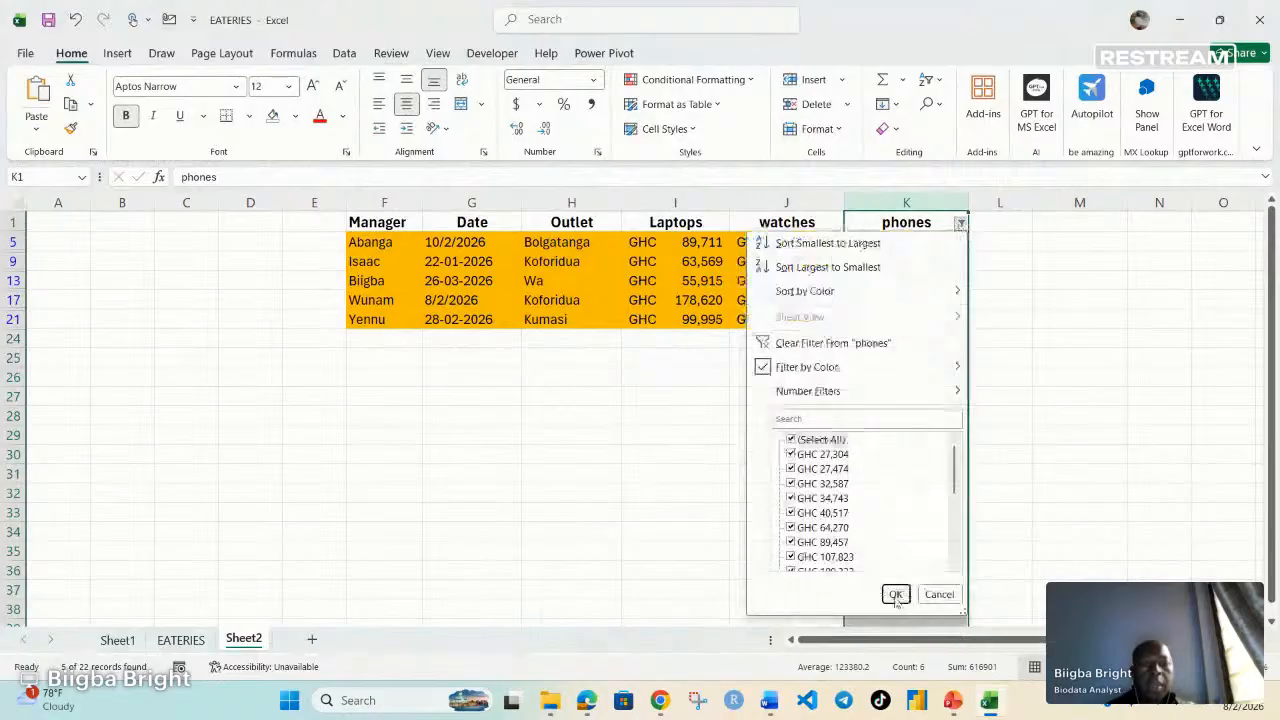
pyautogui.click(895, 595)
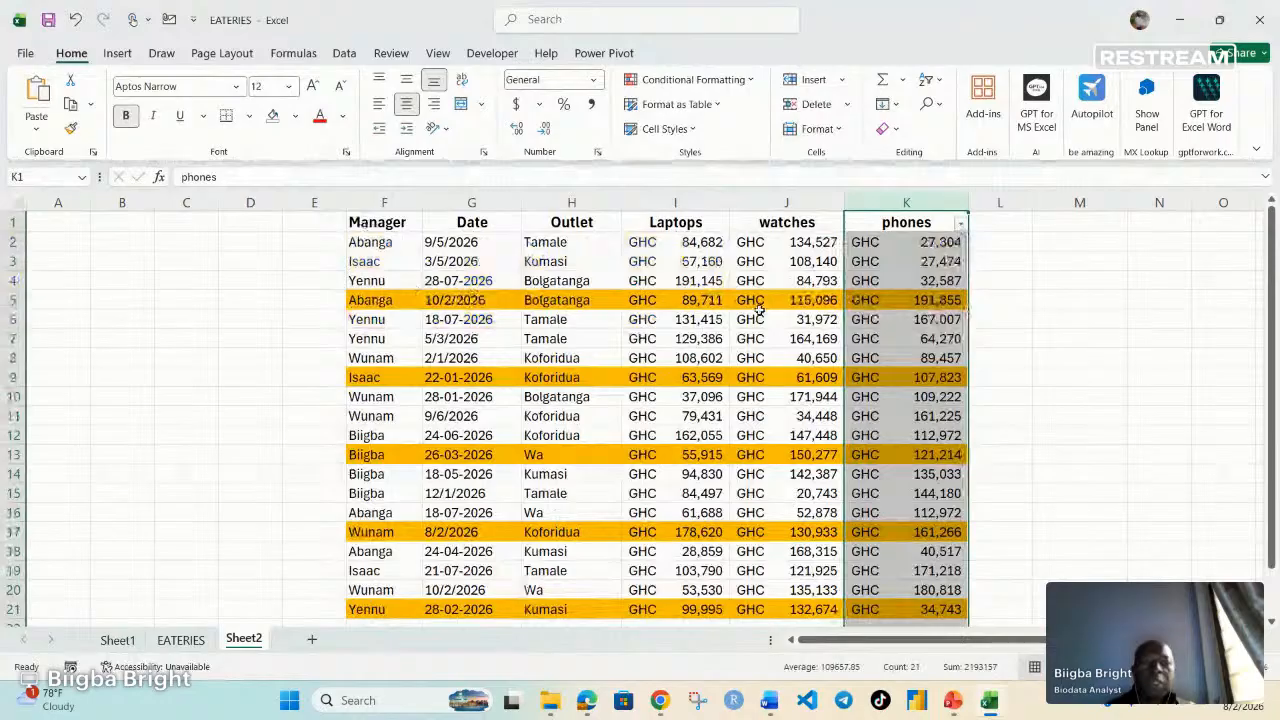
# Step: Change the MOD divisor to 3 in the F2:K21 formatting rule to shade every third row, starting at row 4
pyautogui.click(690, 283)
pyautogui.moveTo(378, 244)
pyautogui.mouseDown()
pyautogui.moveTo(932, 262)
pyautogui.moveTo(958, 612)
pyautogui.mouseUp()
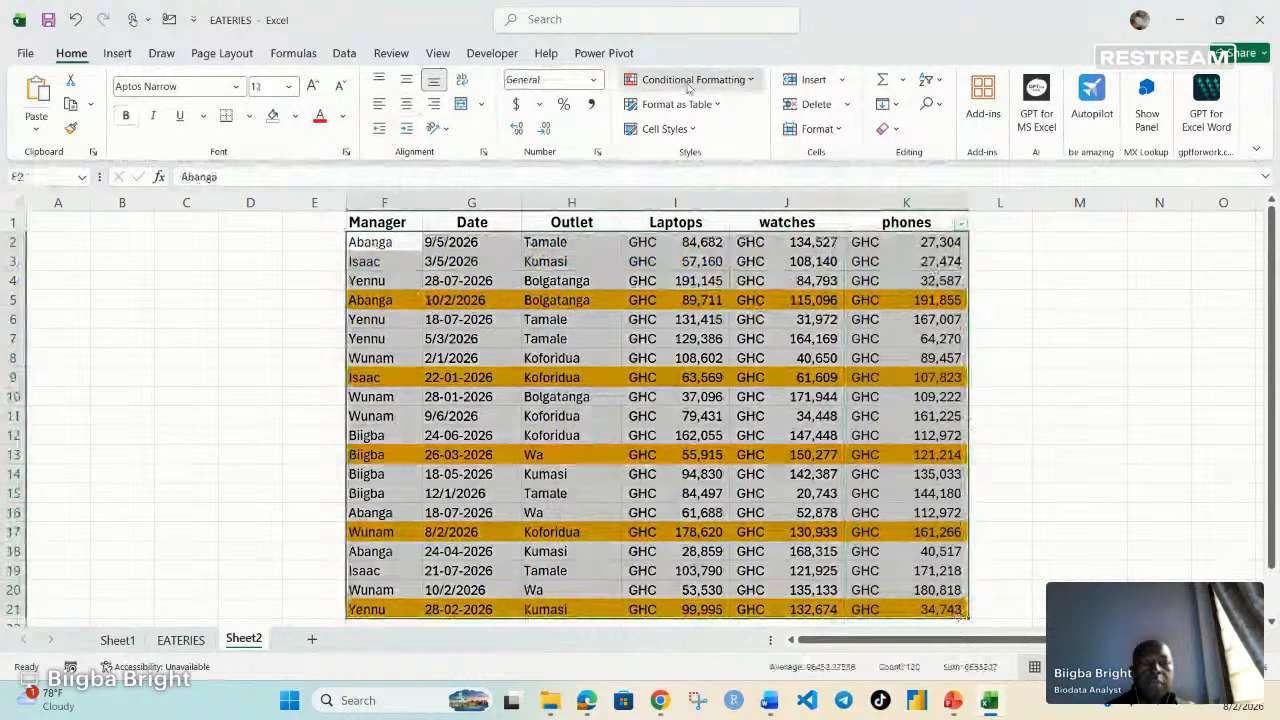
pyautogui.click(690, 80)
pyautogui.click(678, 324)
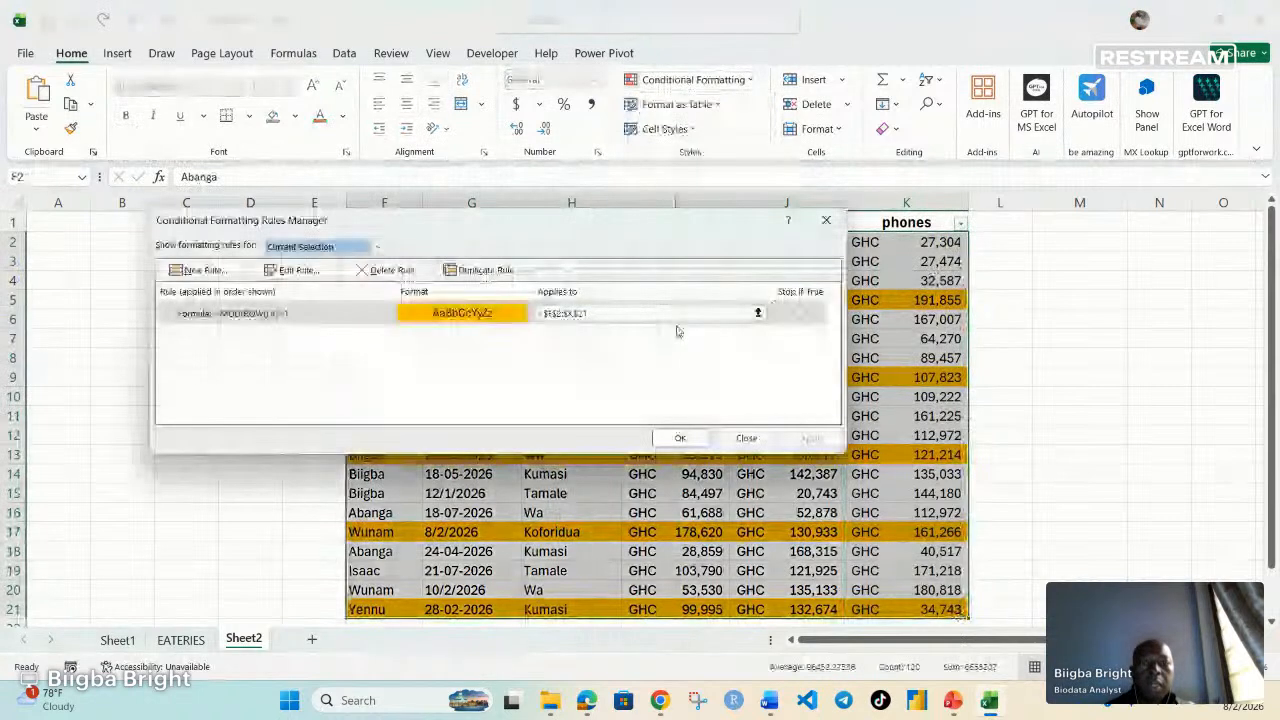
pyautogui.click(307, 314)
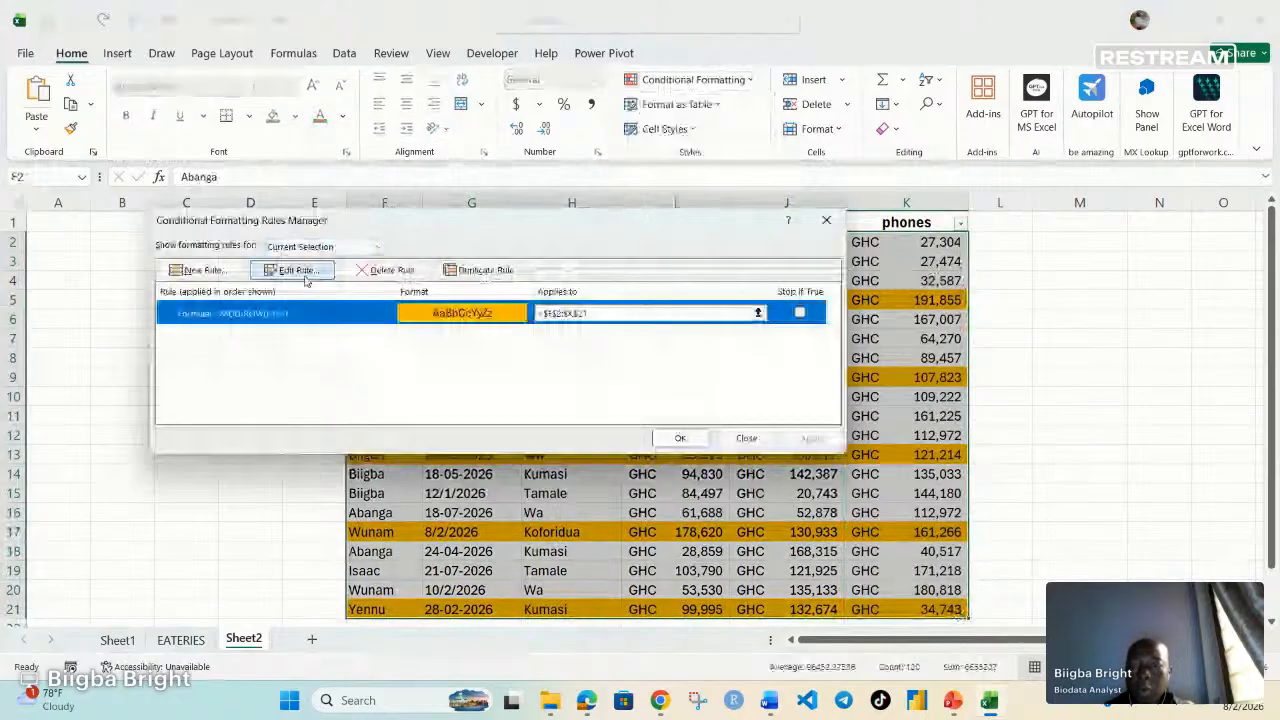
pyautogui.click(295, 270)
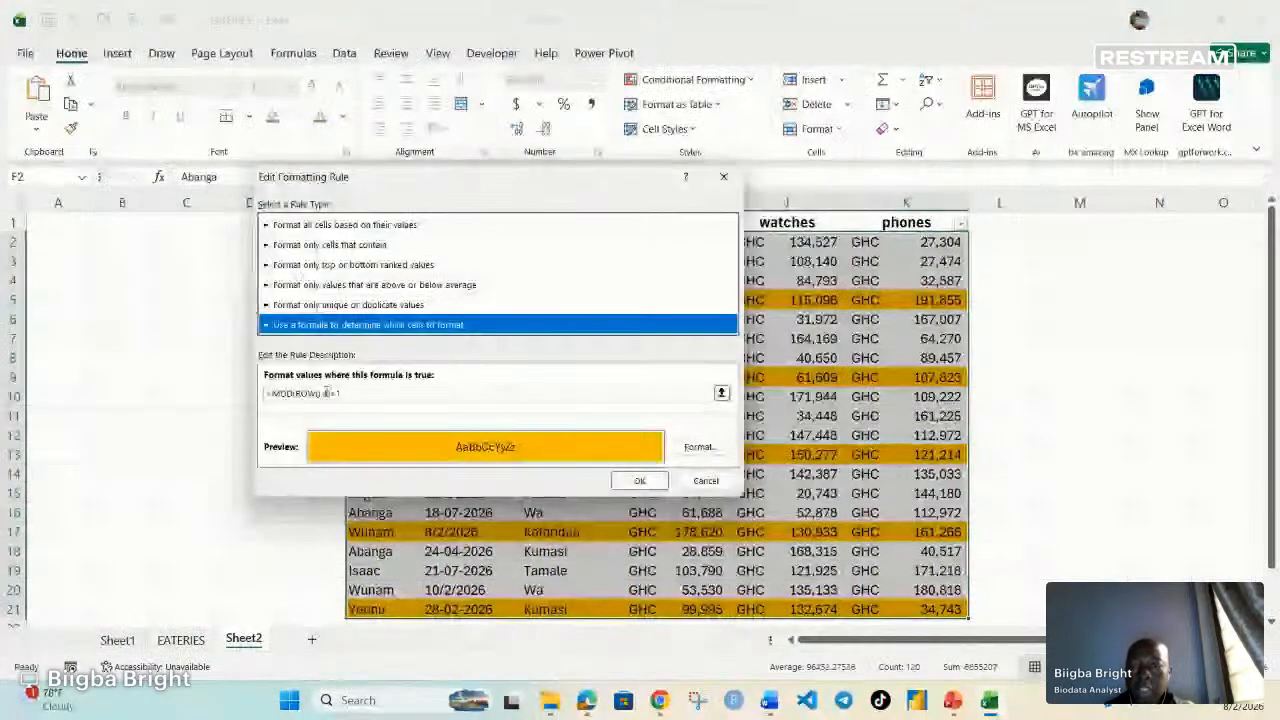
pyautogui.click(325, 393)
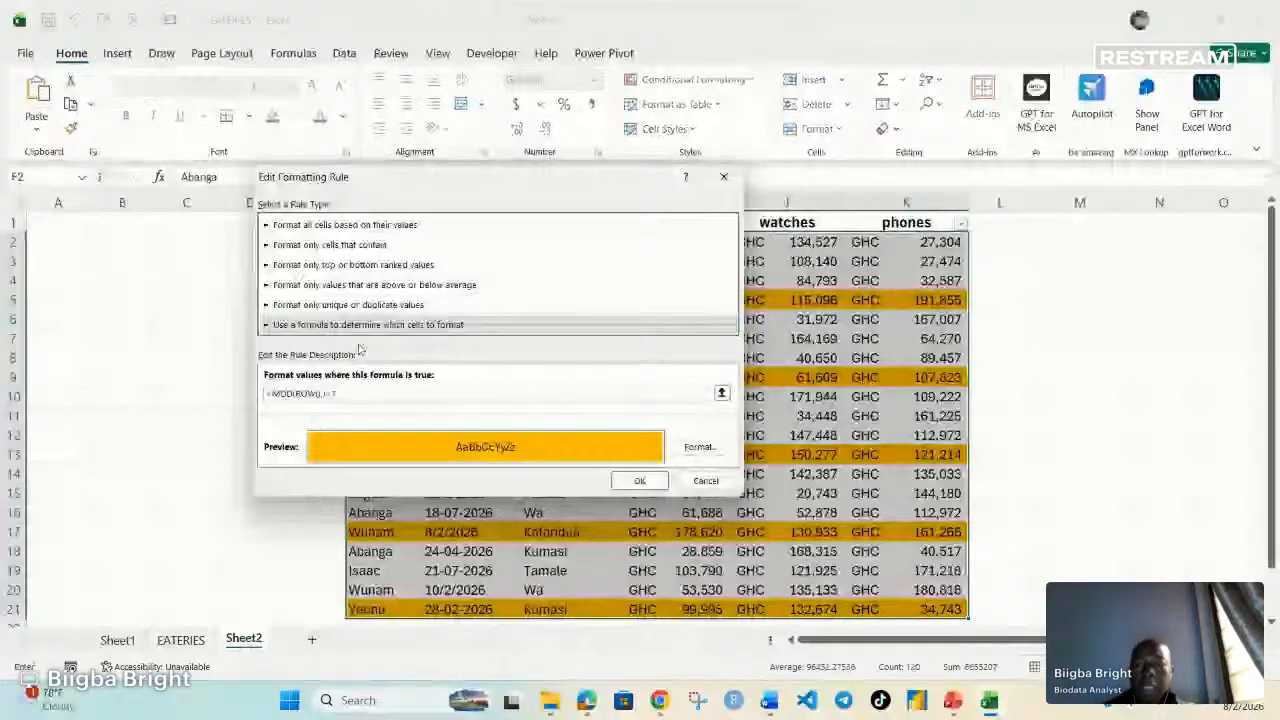
pyautogui.click(653, 486)
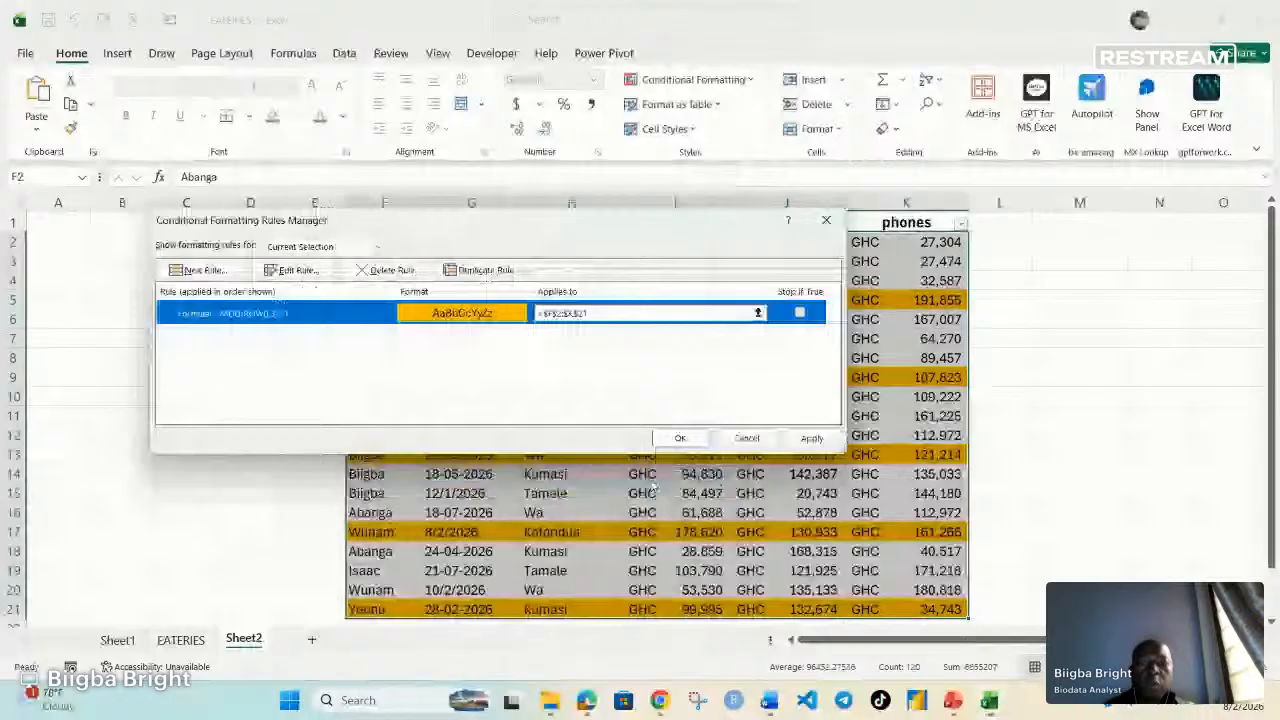
pyautogui.click(677, 437)
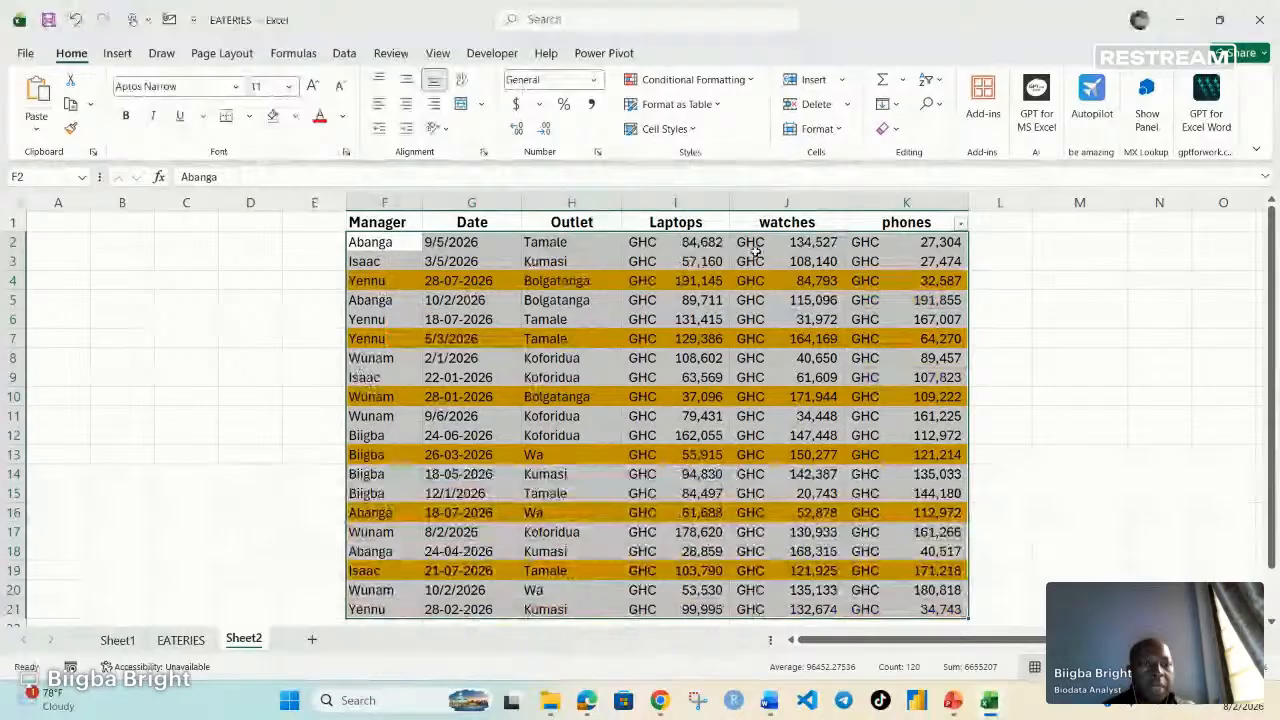
# Step: Filter the phones column by the orange cell color to view the shaded records, and clear that filter
pyautogui.click(961, 224)
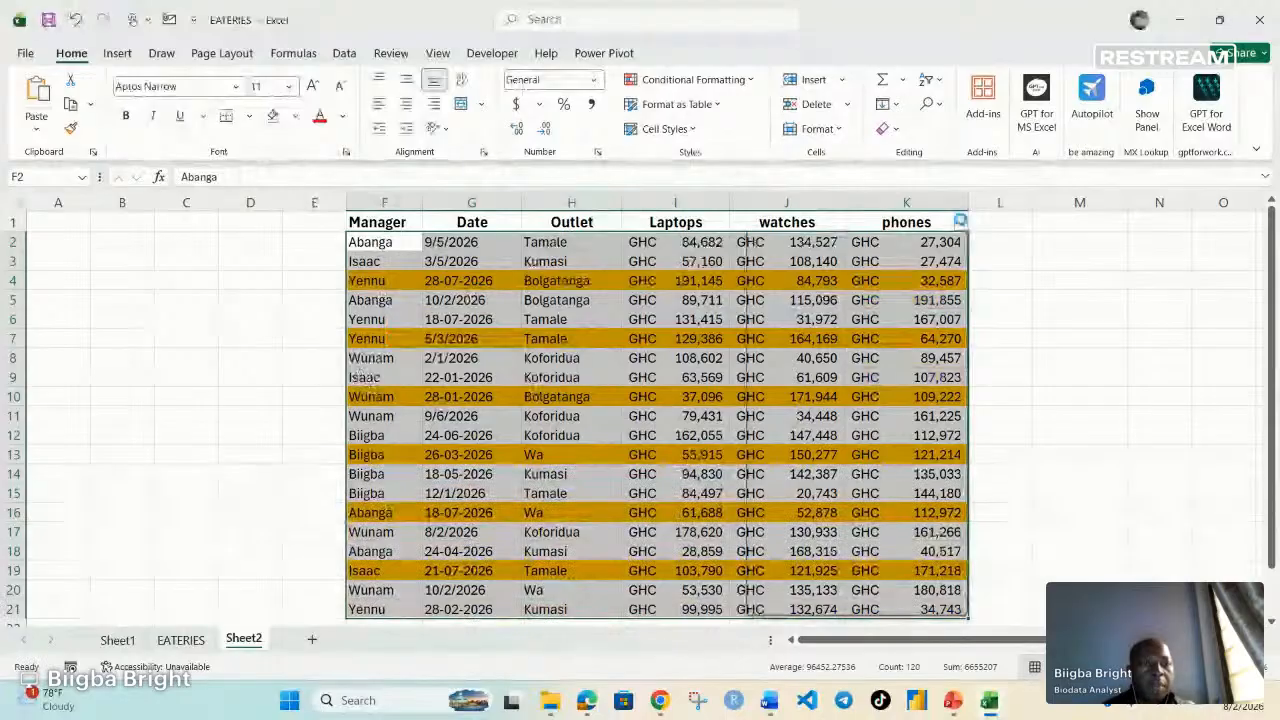
pyautogui.moveTo(829, 366)
pyautogui.click(1020, 386)
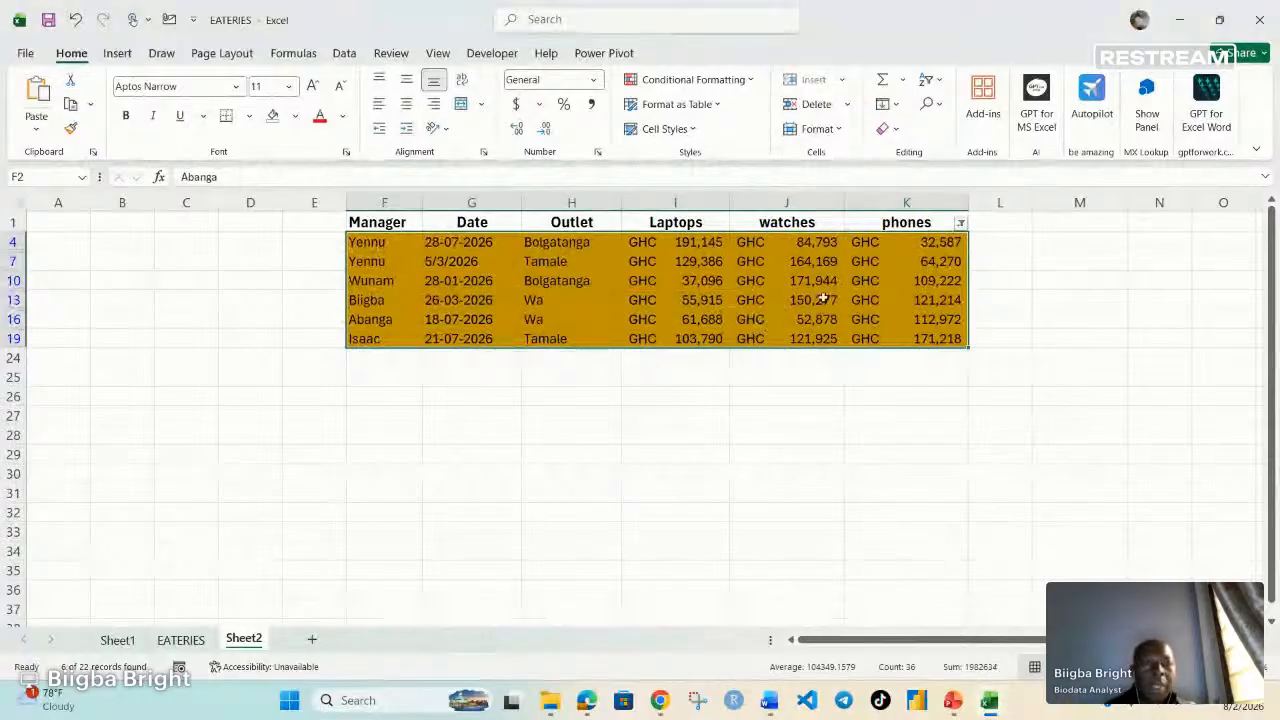
pyautogui.click(960, 222)
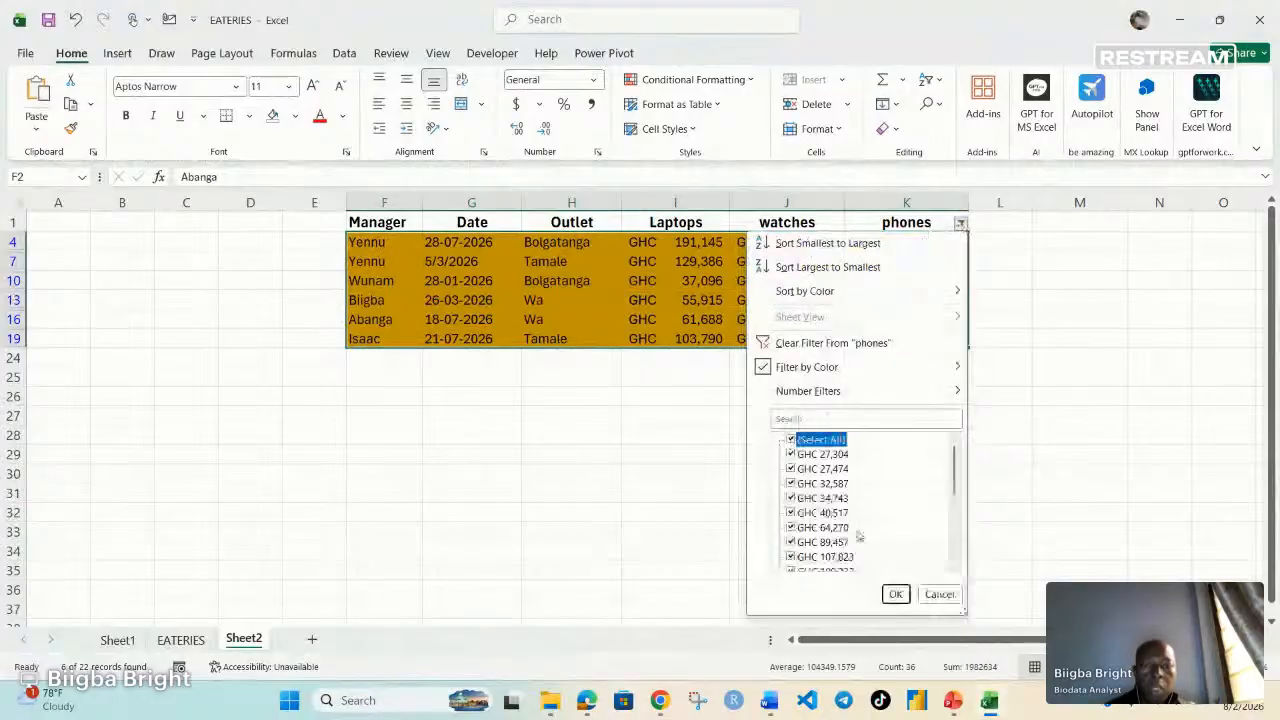
pyautogui.click(833, 342)
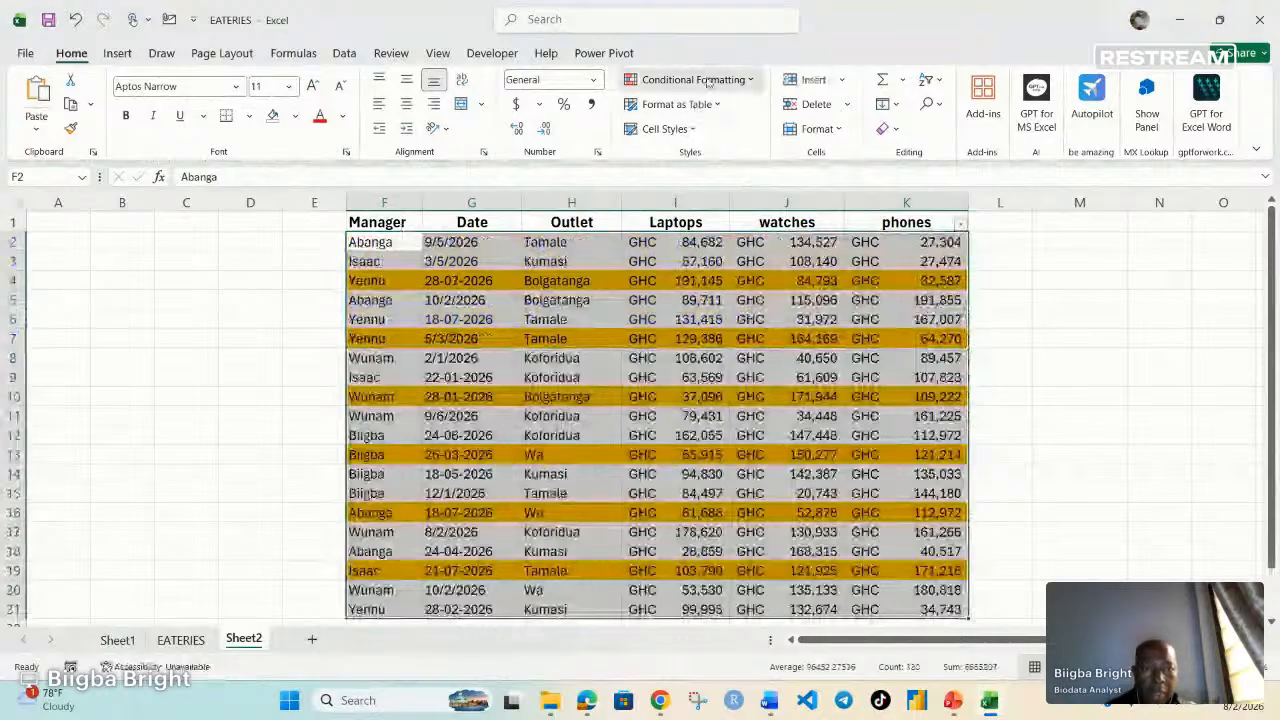
# Step: Clear the conditional formatting rules from F2:K21 and remove the filter from the phones column
pyautogui.click(707, 81)
pyautogui.press('Escape')
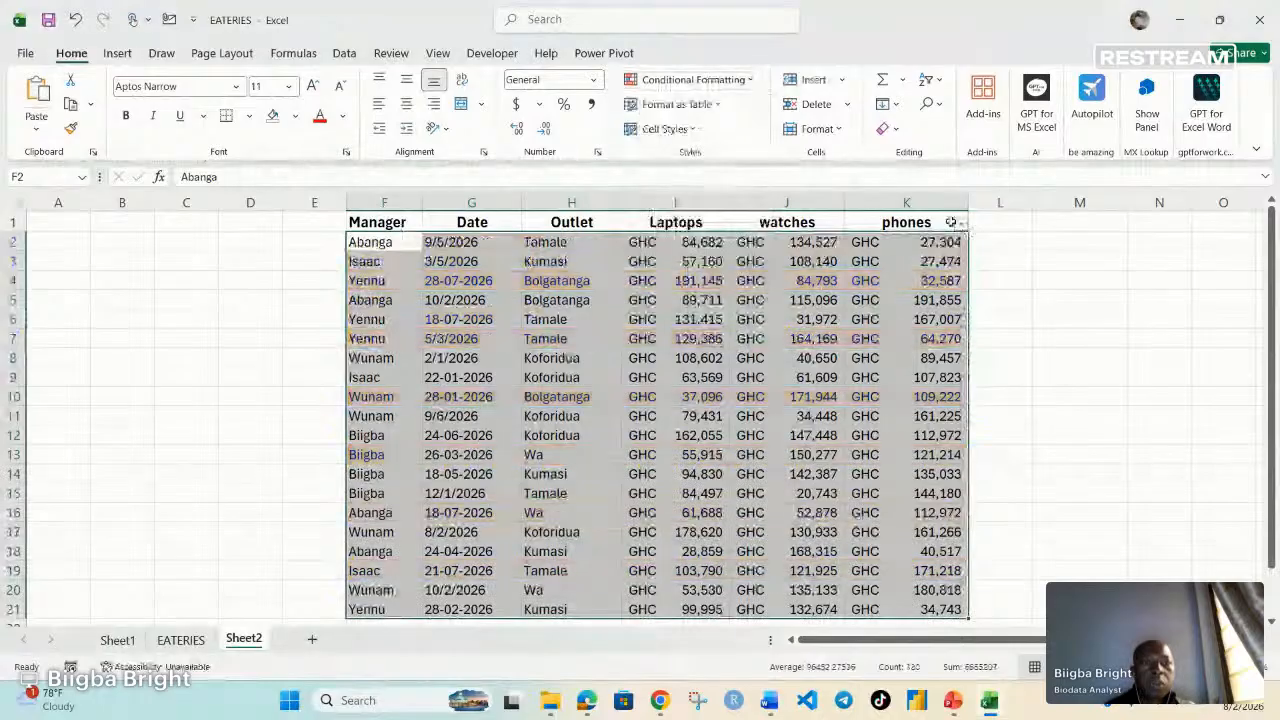
pyautogui.click(942, 198)
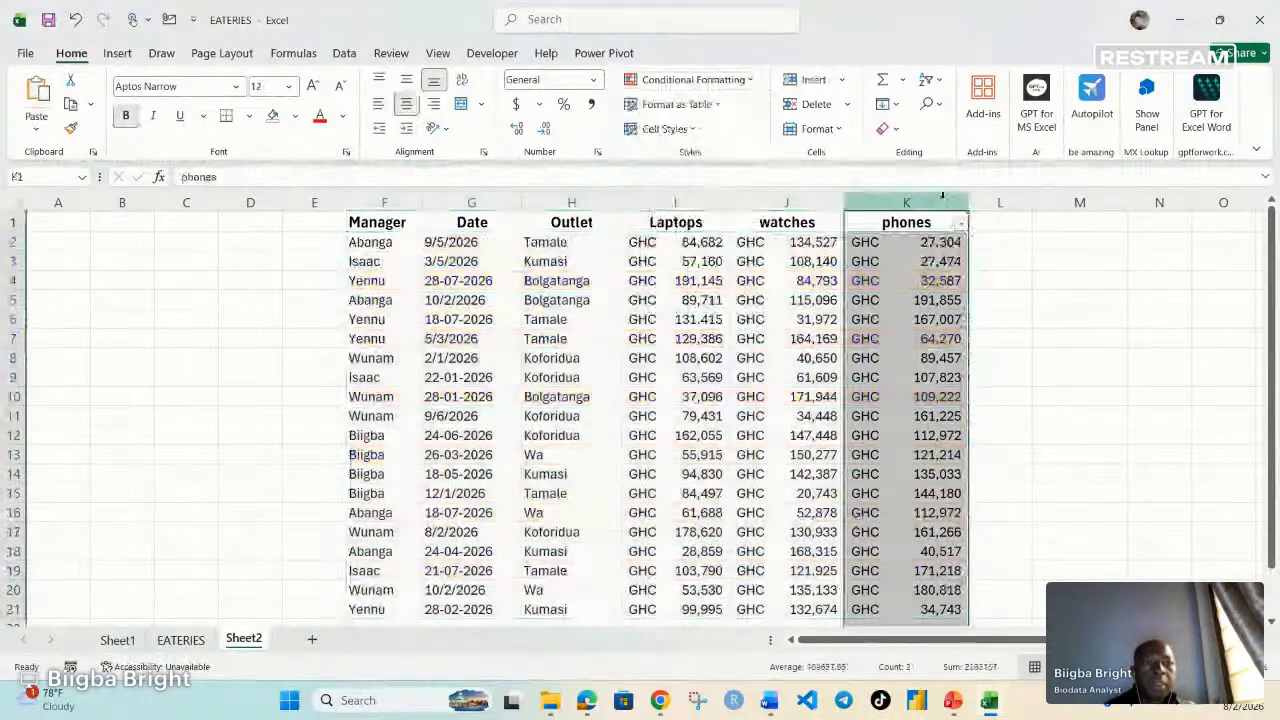
pyautogui.click(930, 80)
pyautogui.click(957, 178)
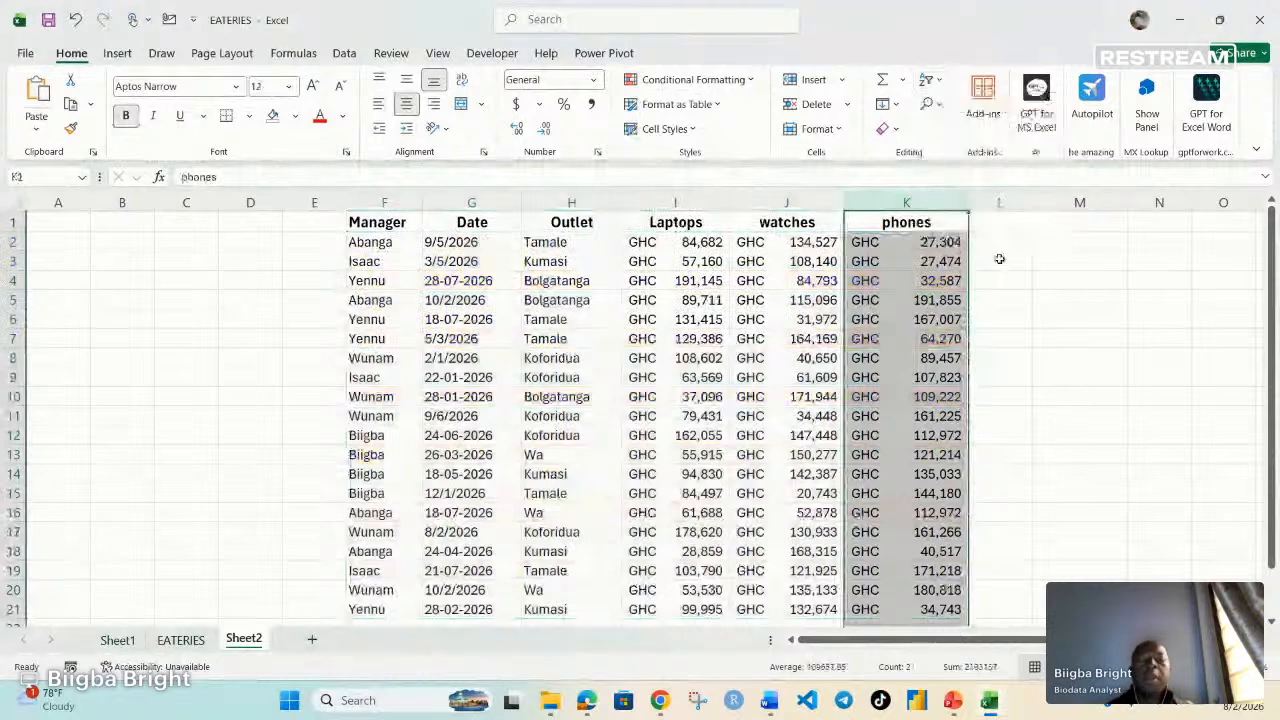
pyautogui.click(1000, 319)
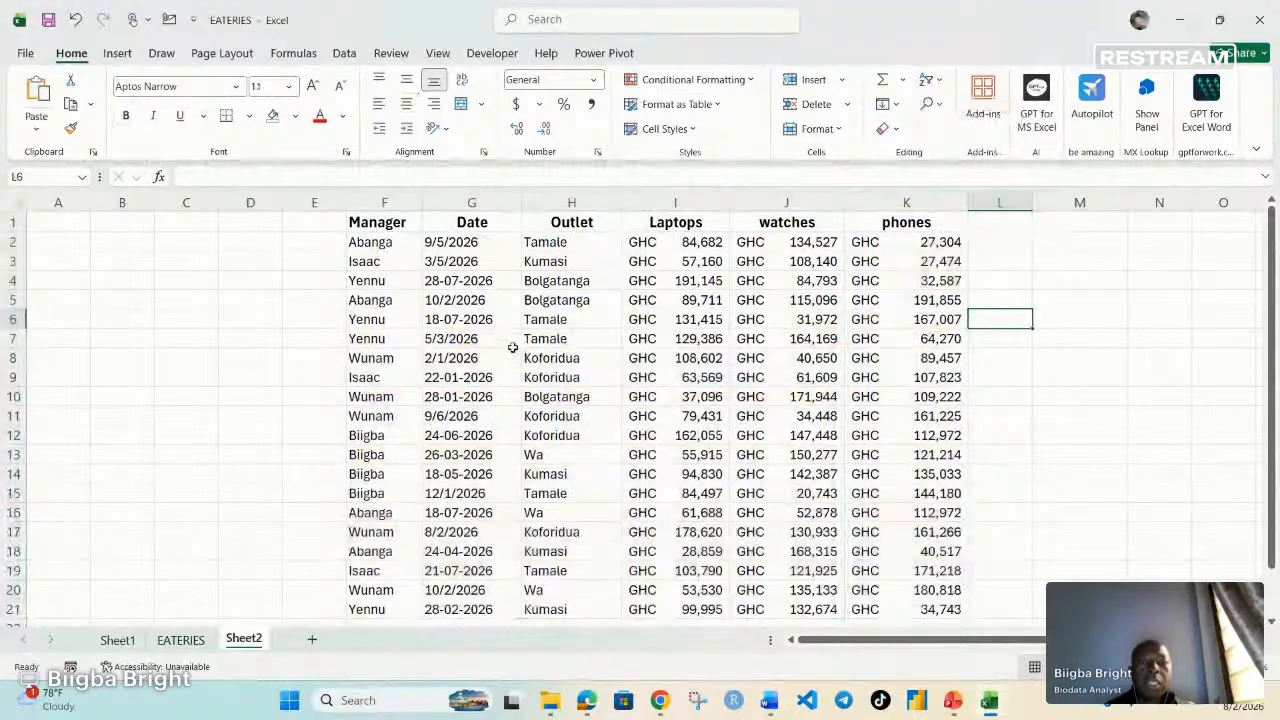
# Step: Highlight above-average values in the Laptops, watches and phones data (I2:K21) with a custom orange fill
pyautogui.moveTo(648, 242); pyautogui.dragTo(945, 609)
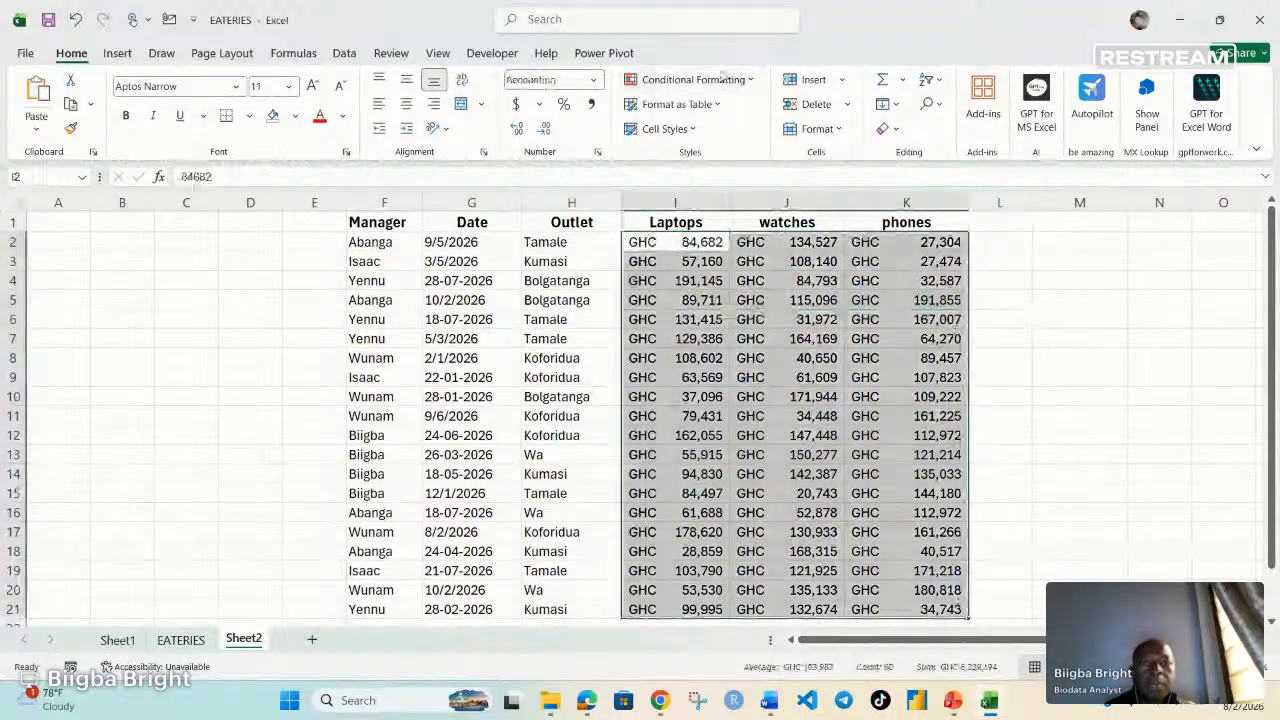
pyautogui.click(721, 79)
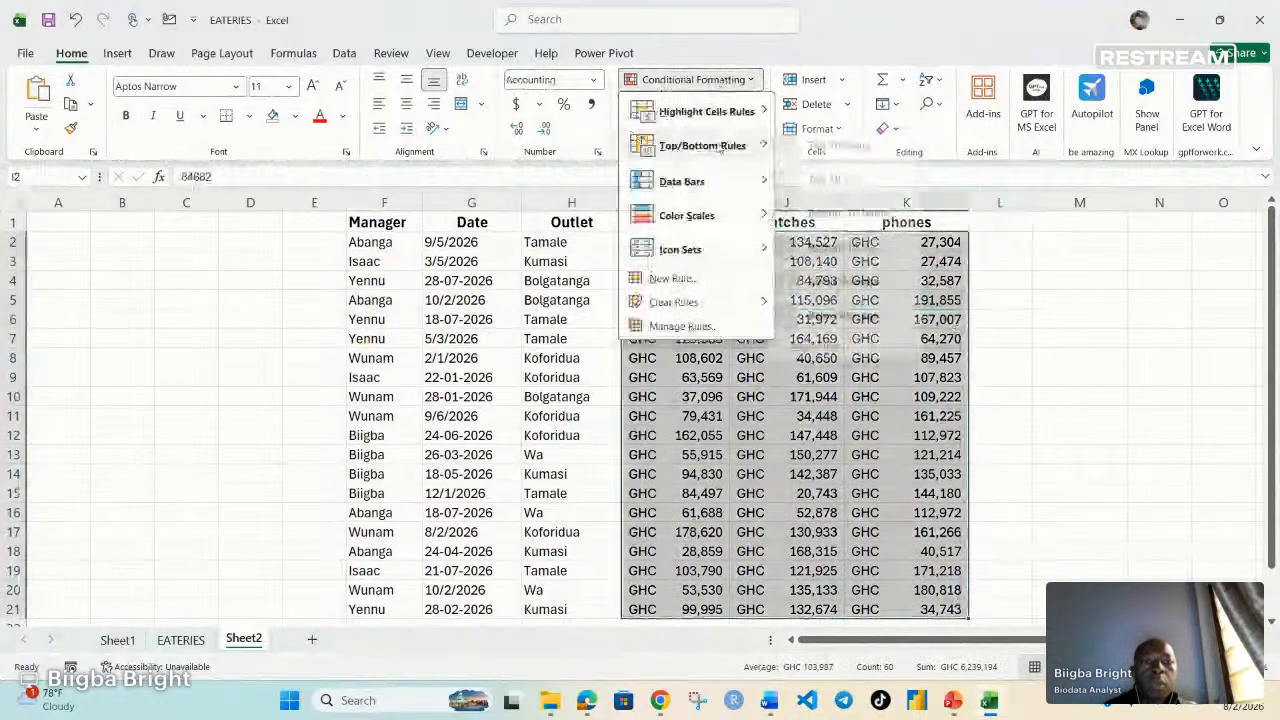
pyautogui.moveTo(697, 150)
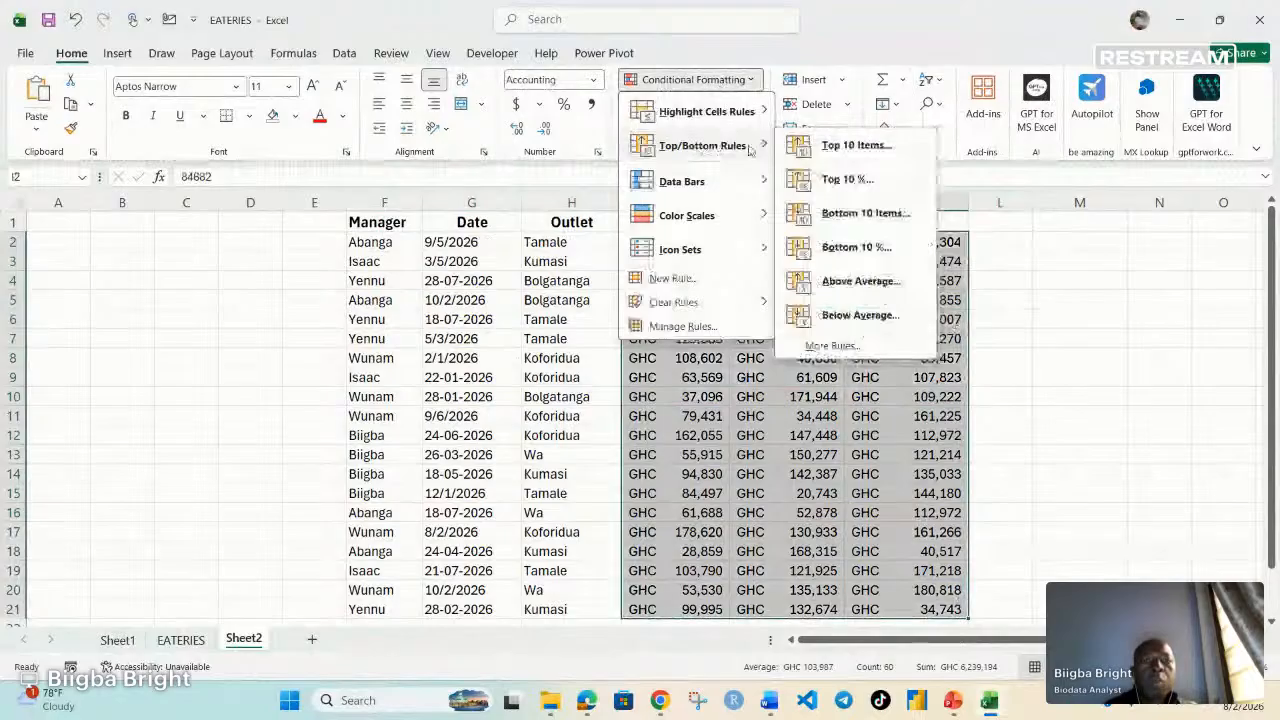
pyautogui.click(862, 283)
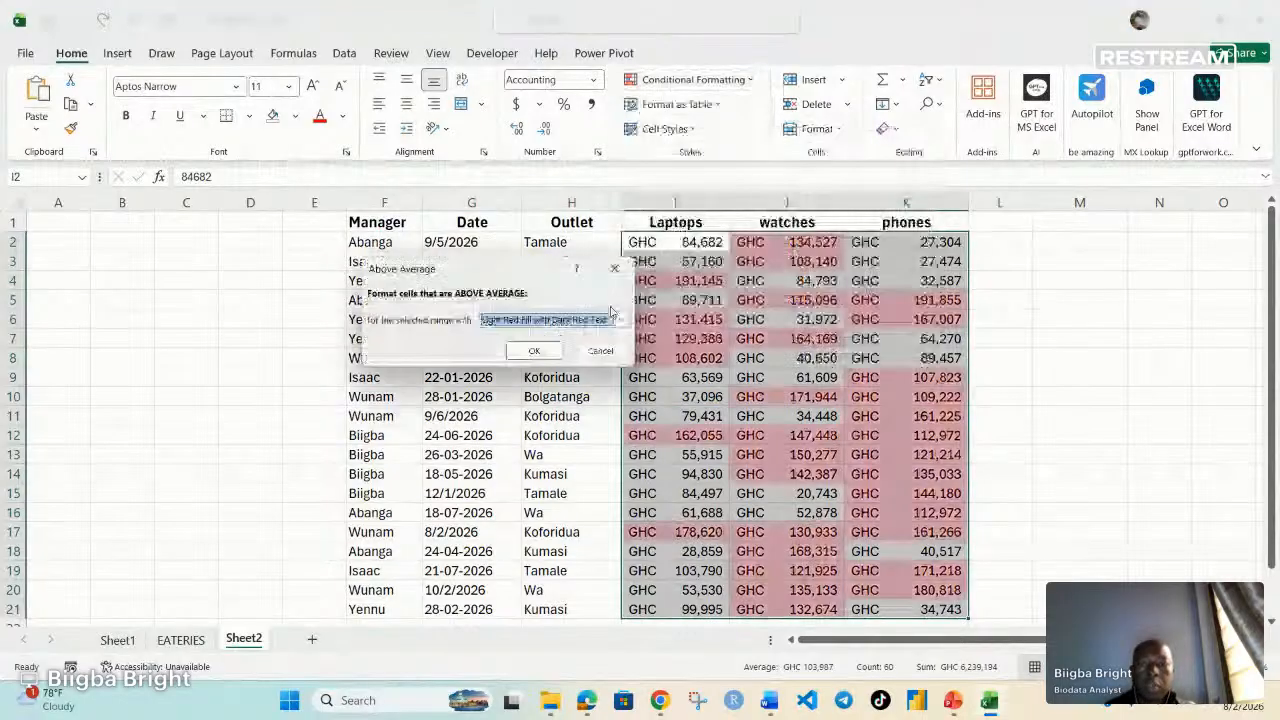
pyautogui.click(611, 314)
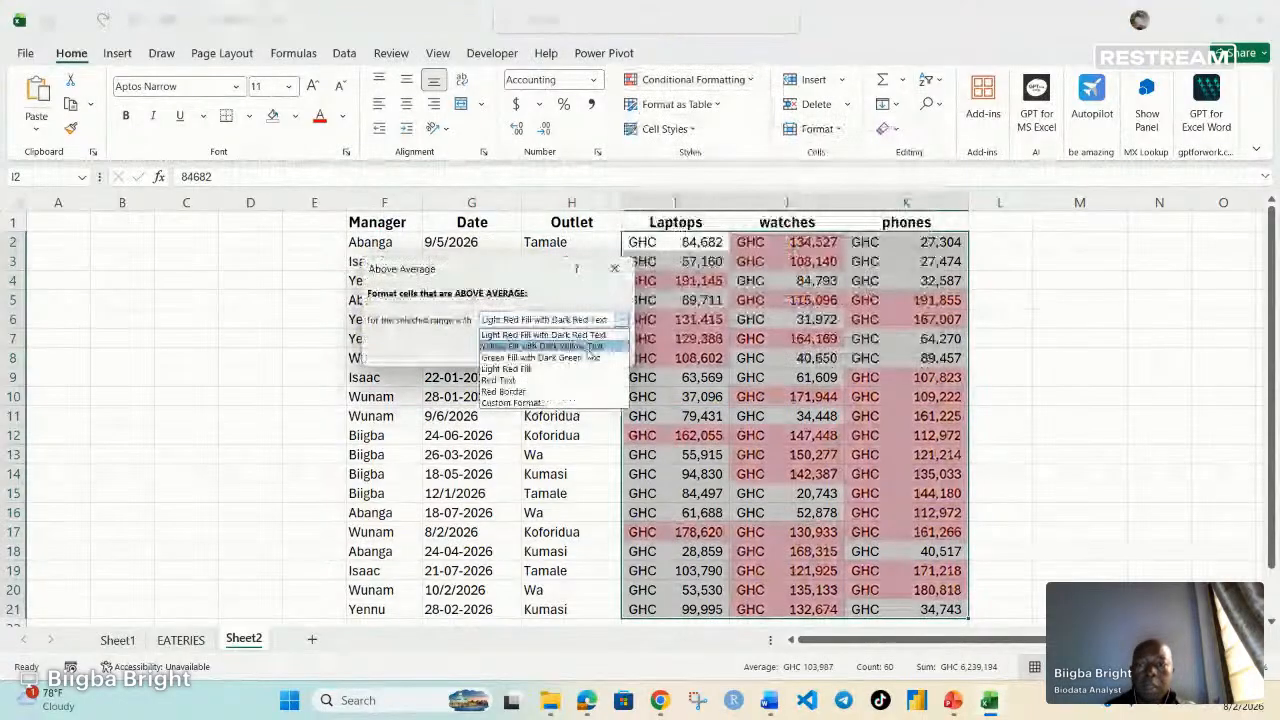
pyautogui.click(550, 402)
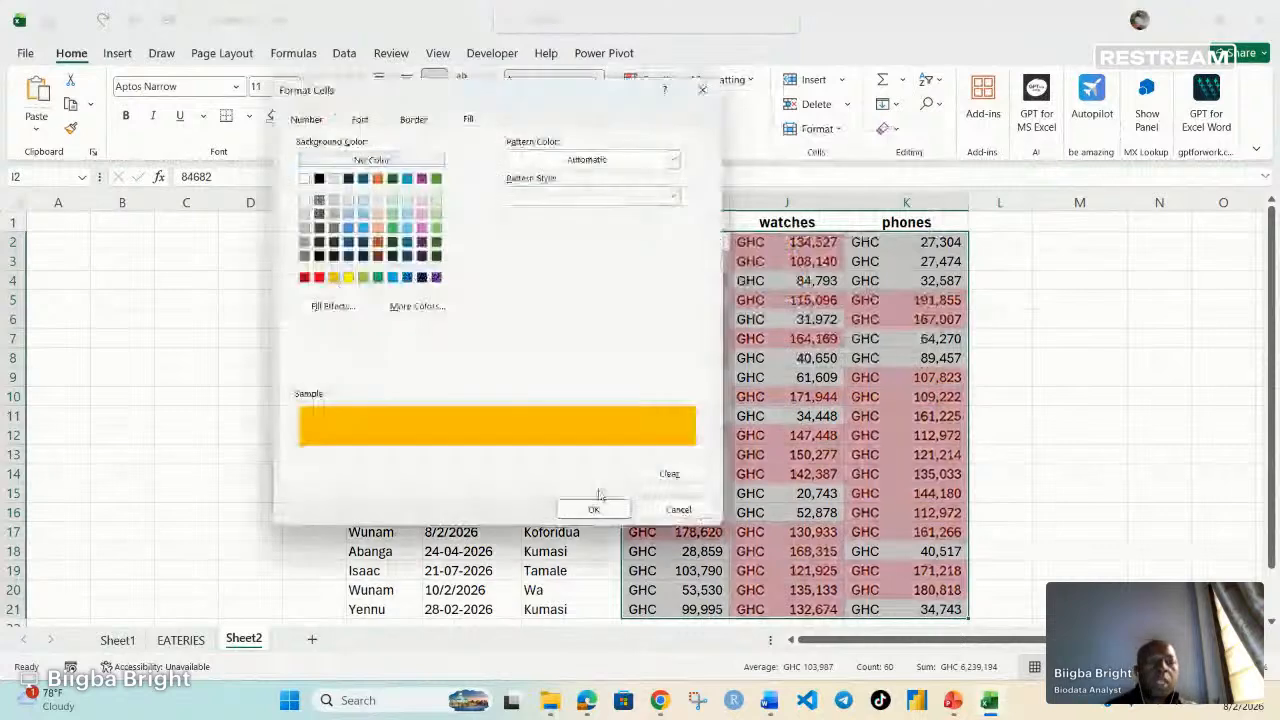
pyautogui.click(594, 508)
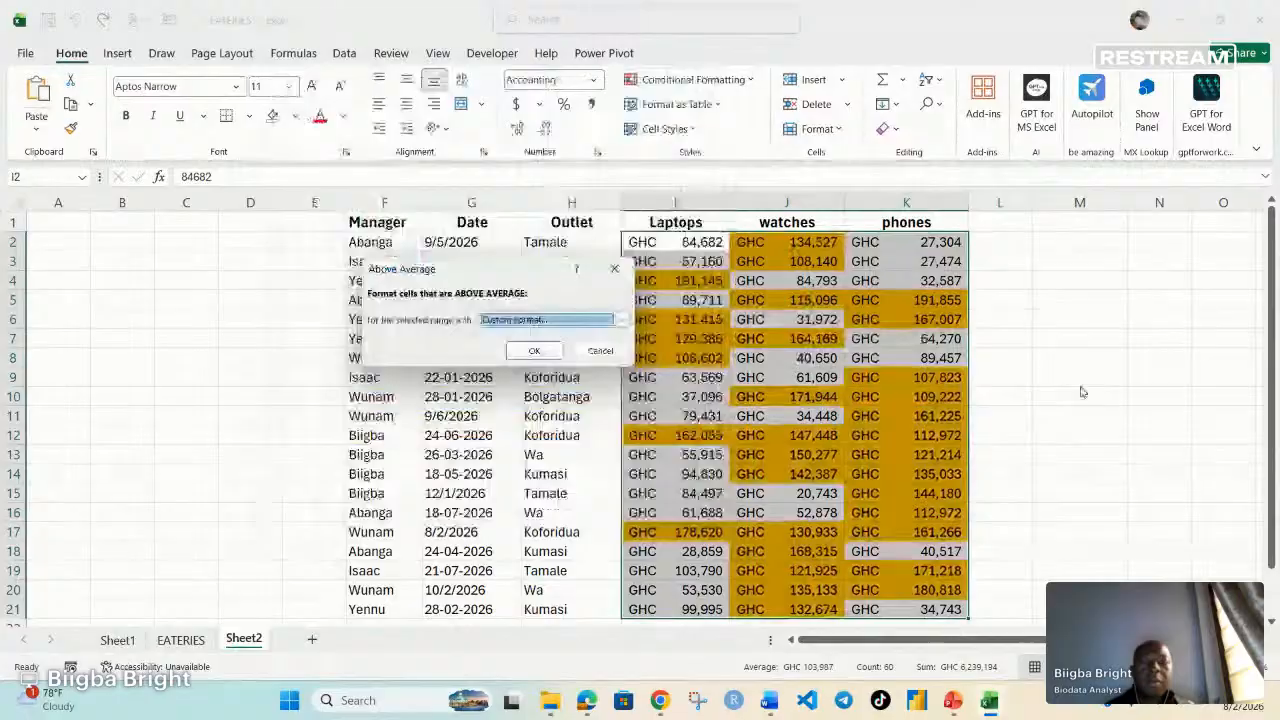
pyautogui.click(534, 351)
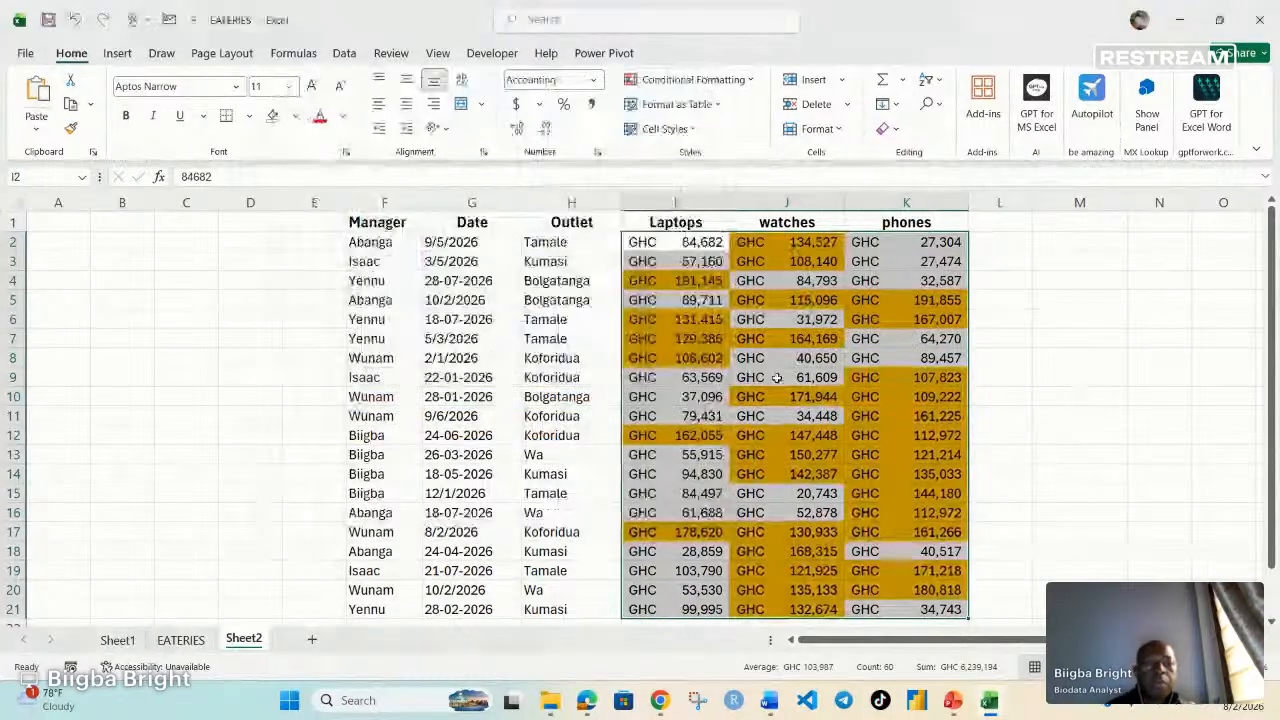
pyautogui.click(1080, 397)
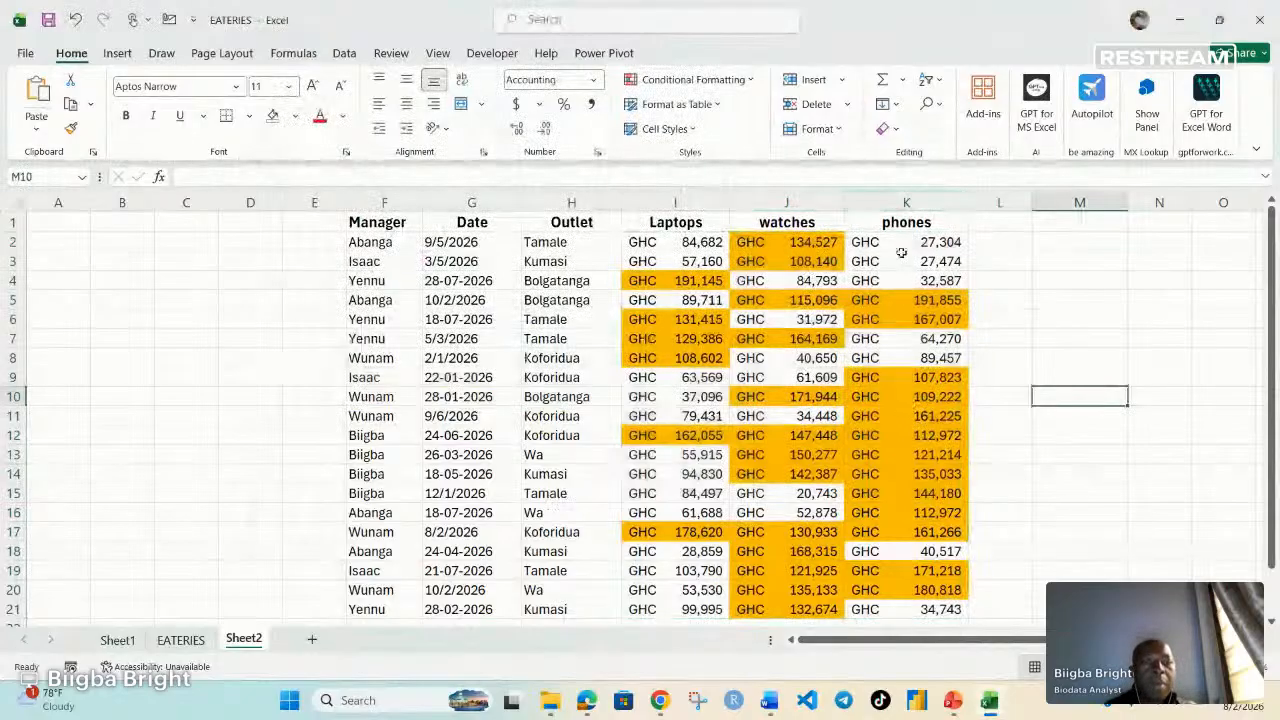
# Step: Add a filter to the phones column beside the above-average highlighting
pyautogui.click(912, 202)
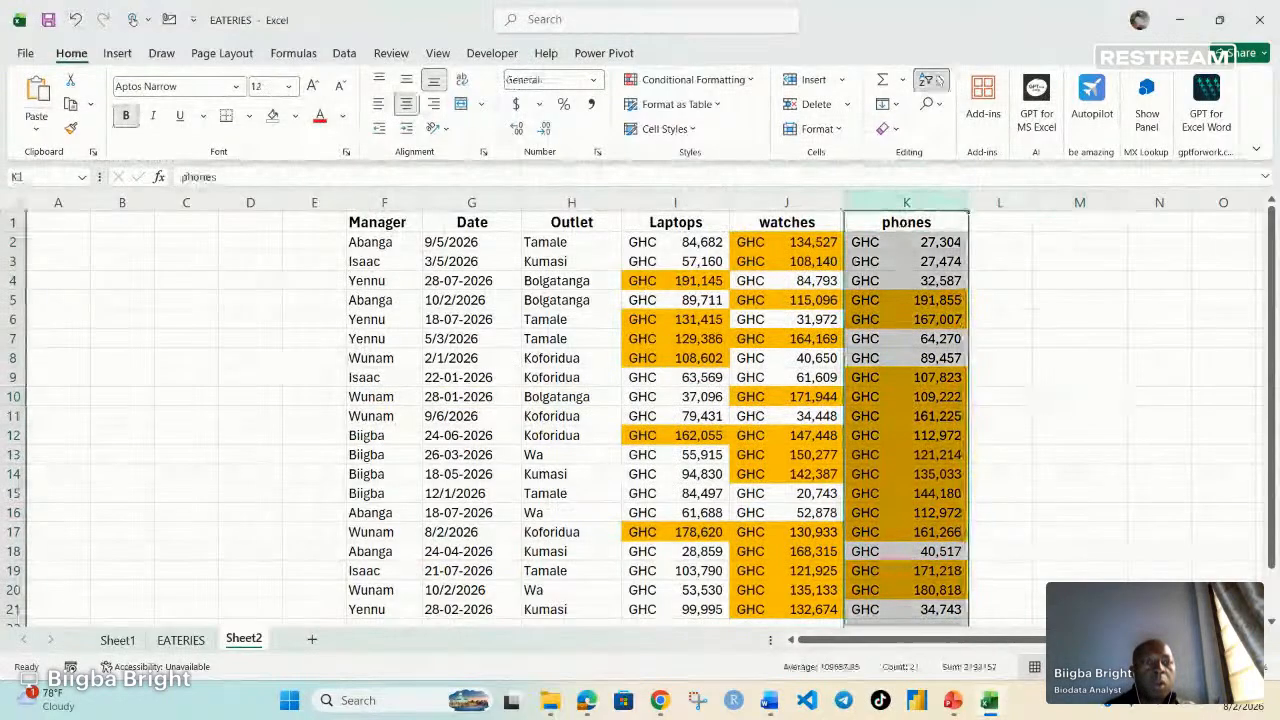
pyautogui.click(930, 80)
pyautogui.click(955, 178)
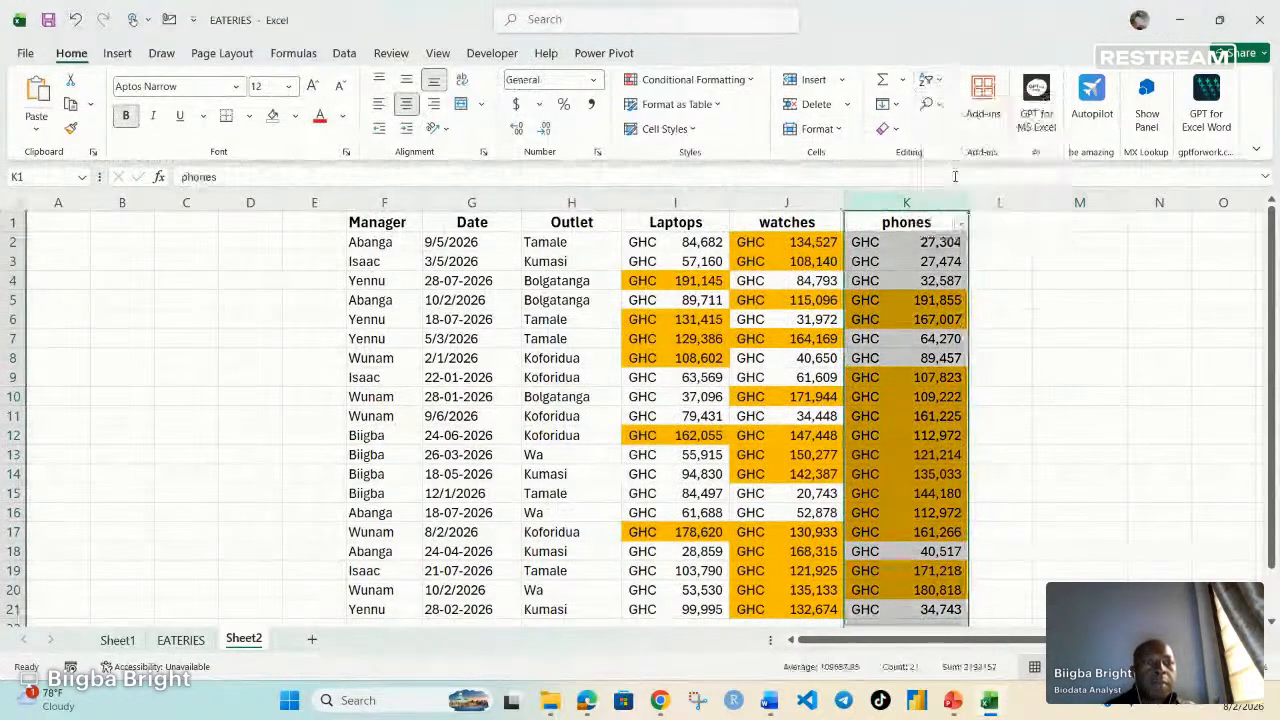
# Step: Filter the phones column by the orange cell color and examine the managers and outlets with above-average phone sales
pyautogui.click(961, 228)
pyautogui.moveTo(883, 370)
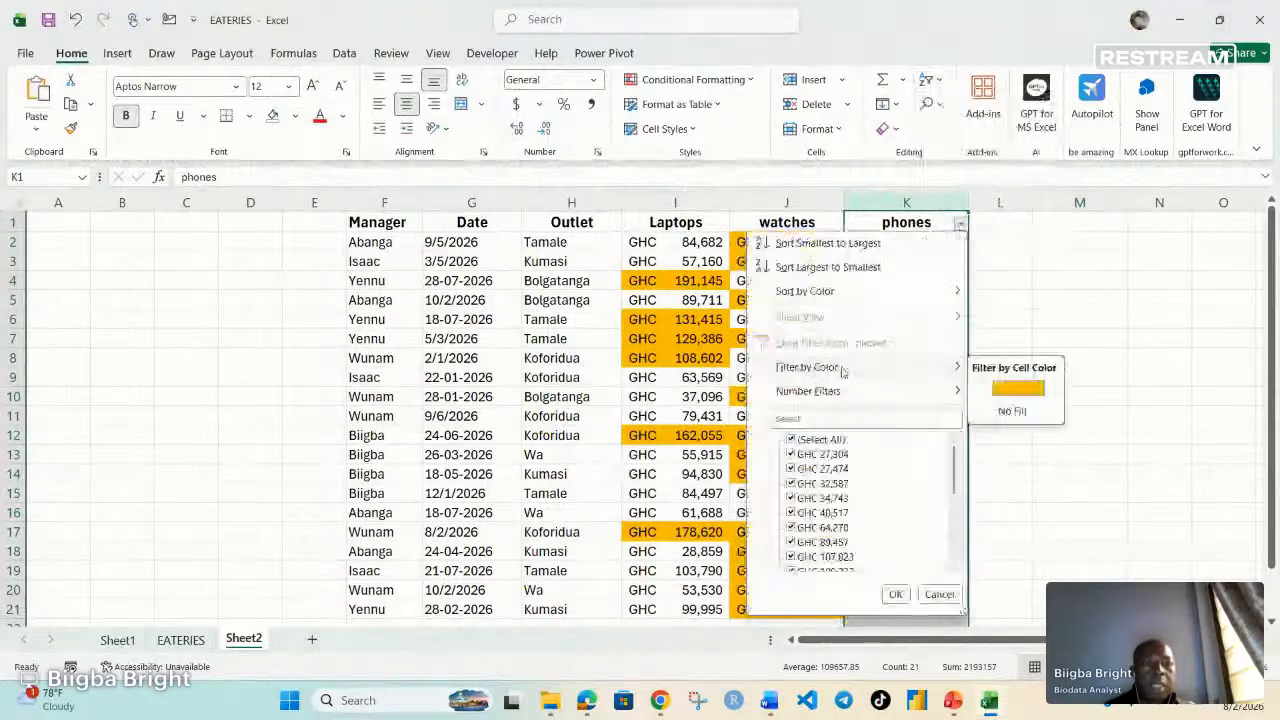
pyautogui.click(1018, 388)
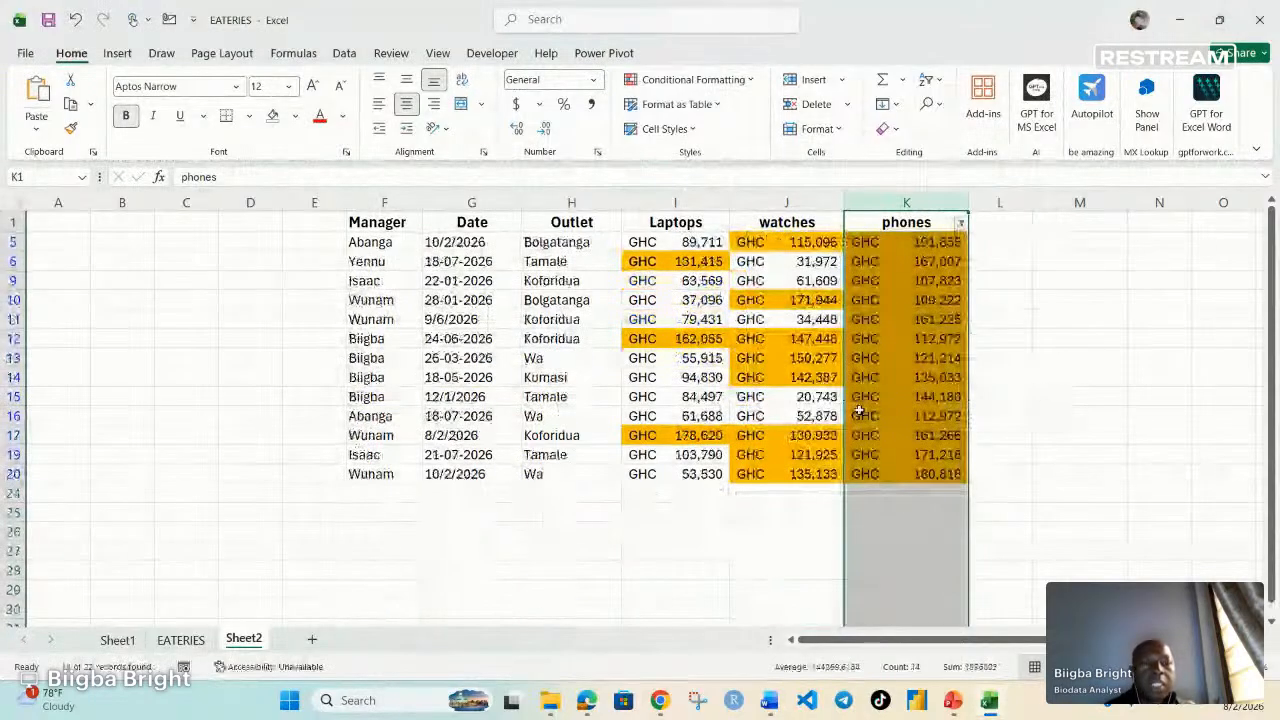
pyautogui.hotkey('ctrl', 'Down')
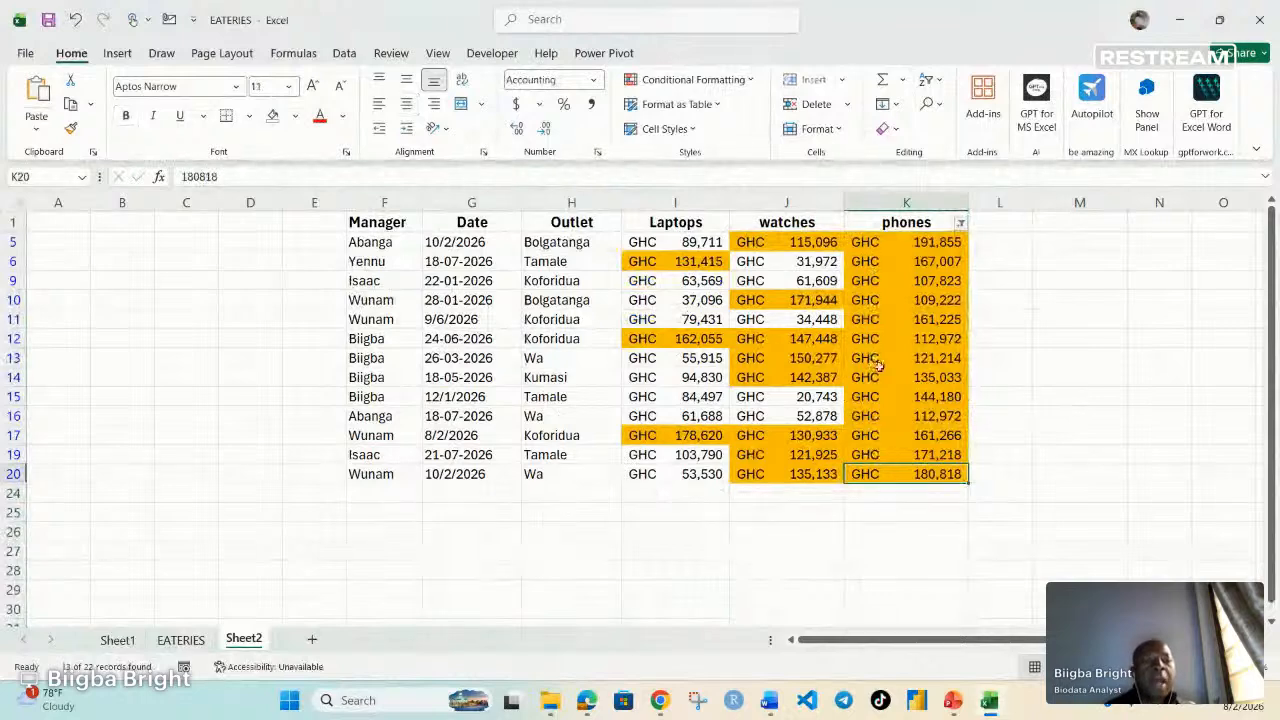
pyautogui.moveTo(366, 248); pyautogui.dragTo(374, 471)
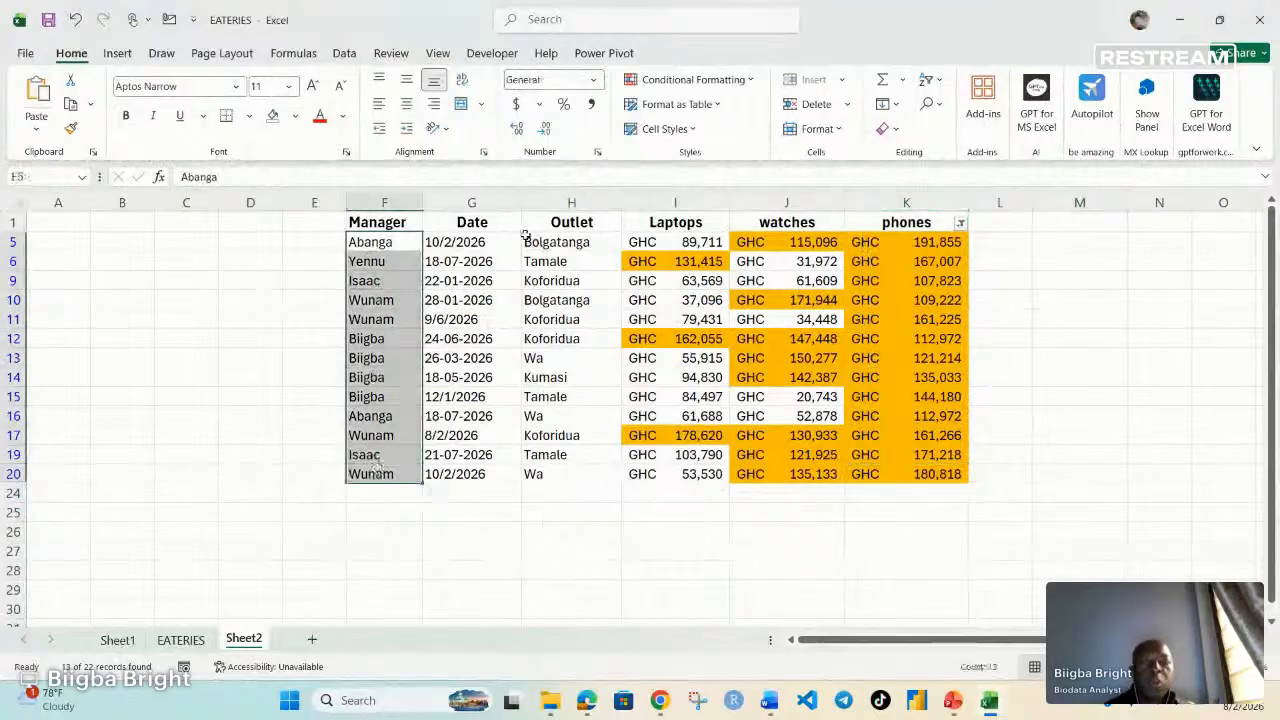
pyautogui.click(560, 243)
pyautogui.moveTo(560, 243); pyautogui.dragTo(557, 475)
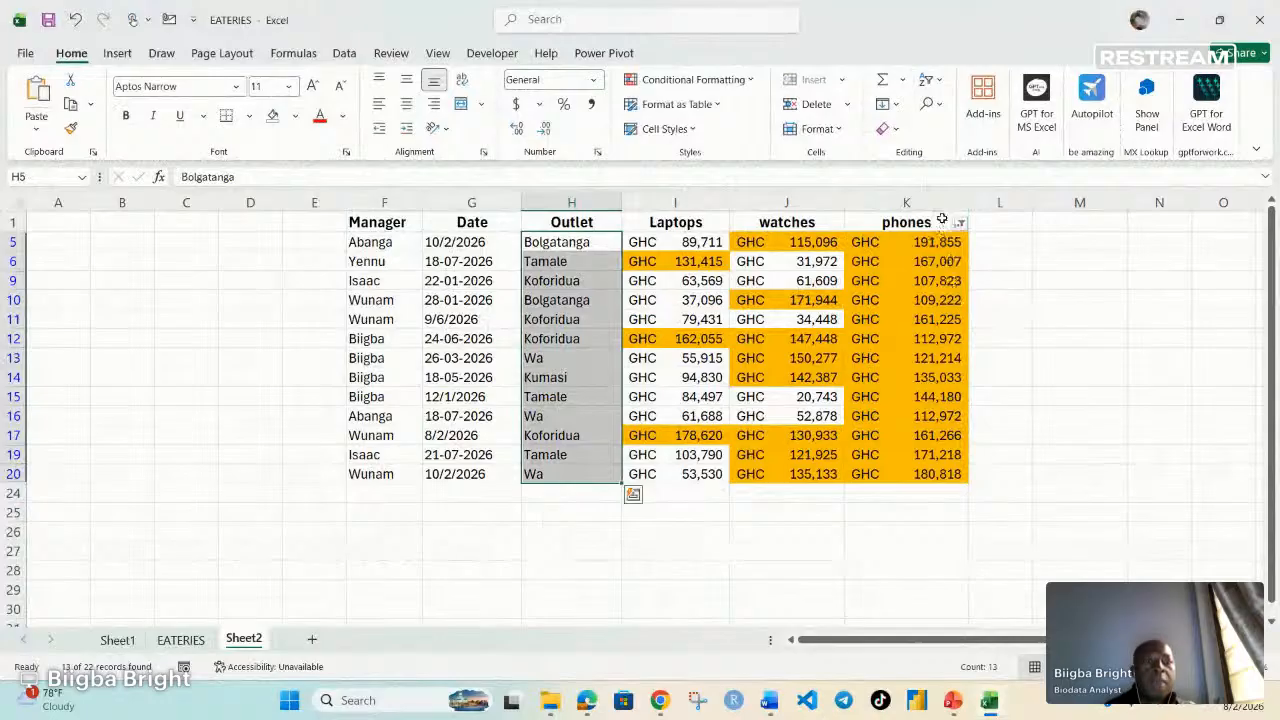
pyautogui.click(869, 249)
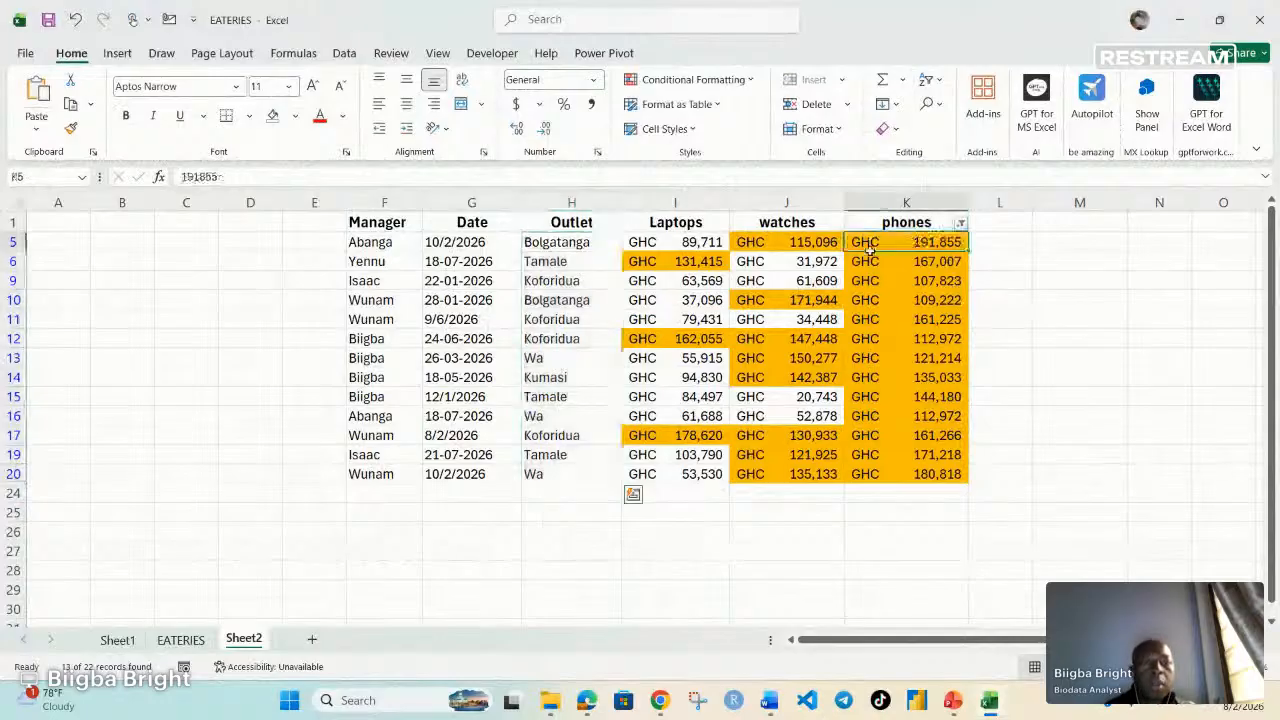
# Step: Restore all rows by selecting every value in the phones column filter
pyautogui.click(961, 225)
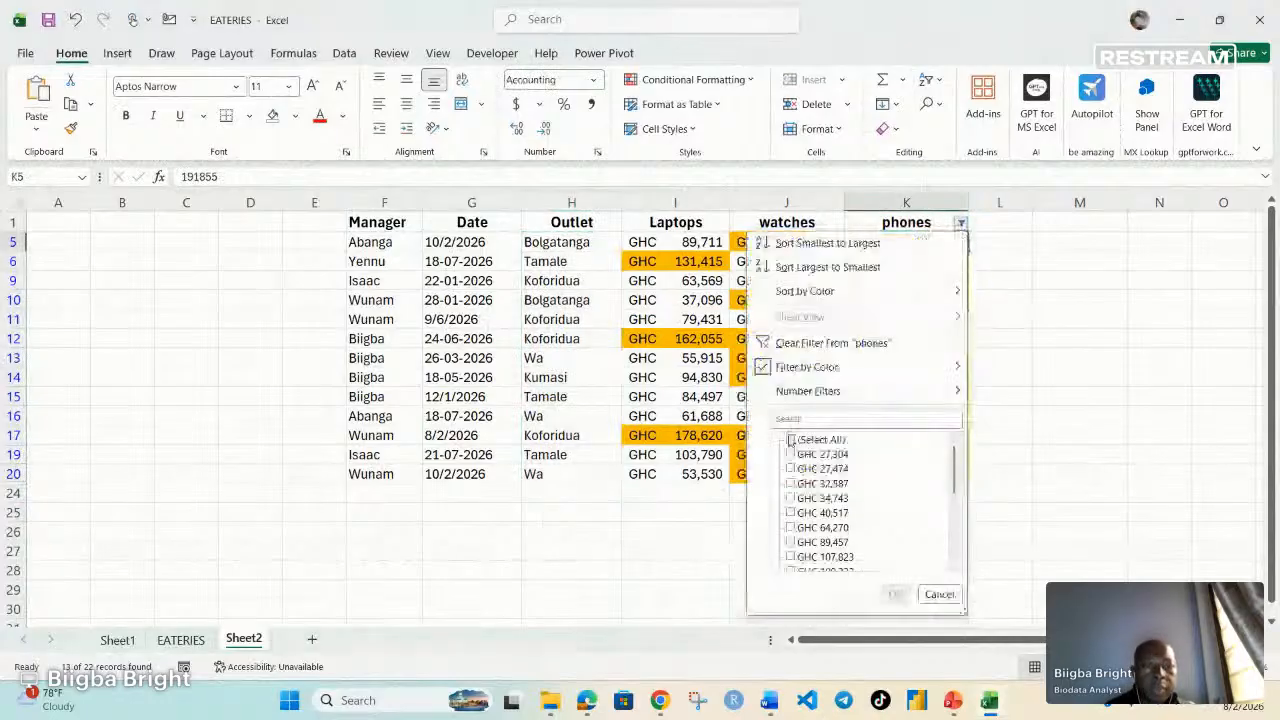
pyautogui.click(820, 439)
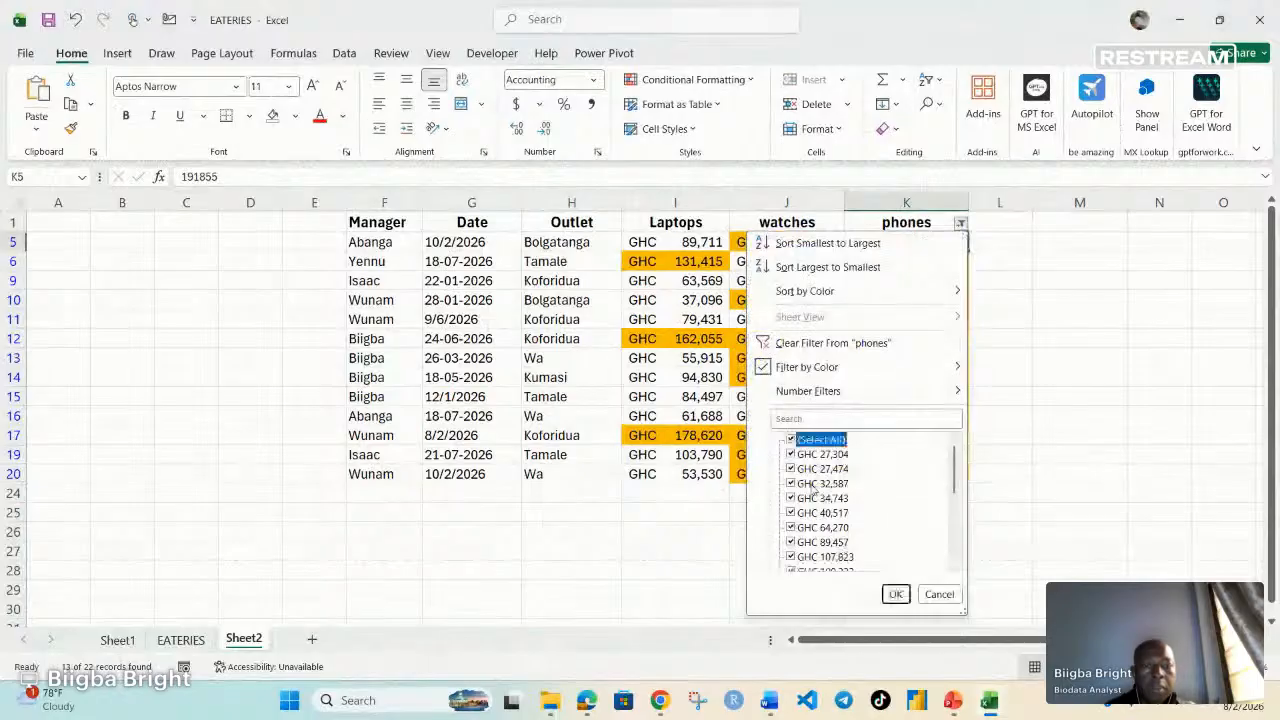
pyautogui.click(897, 600)
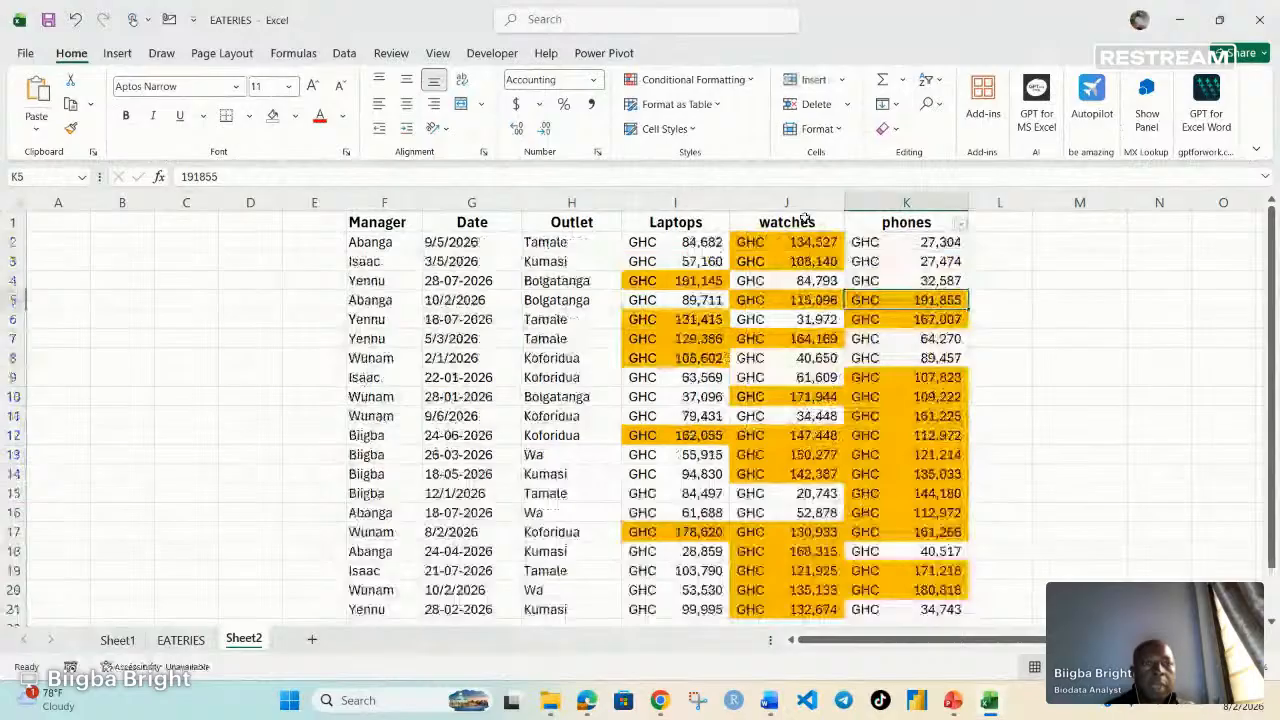
# Step: Add a filter to the watches column and show only the rows with the orange cell color
pyautogui.click(800, 205)
pyautogui.click(924, 82)
pyautogui.click(960, 176)
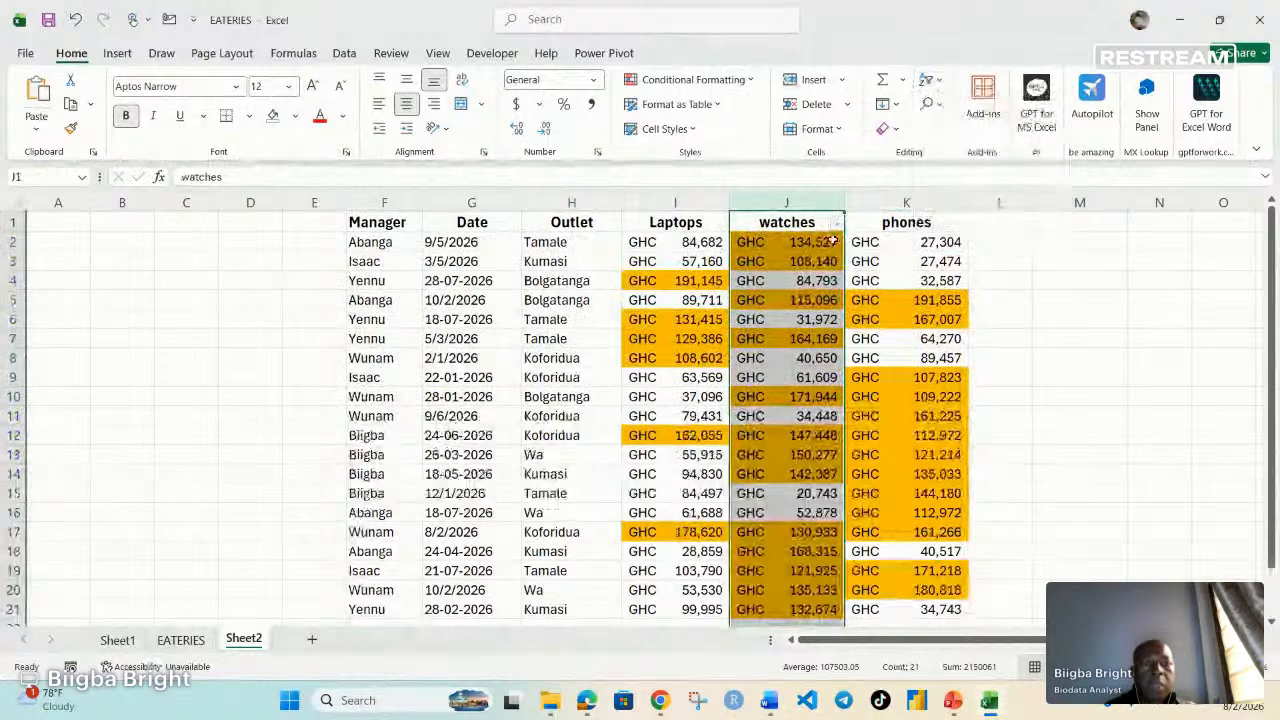
pyautogui.click(838, 222)
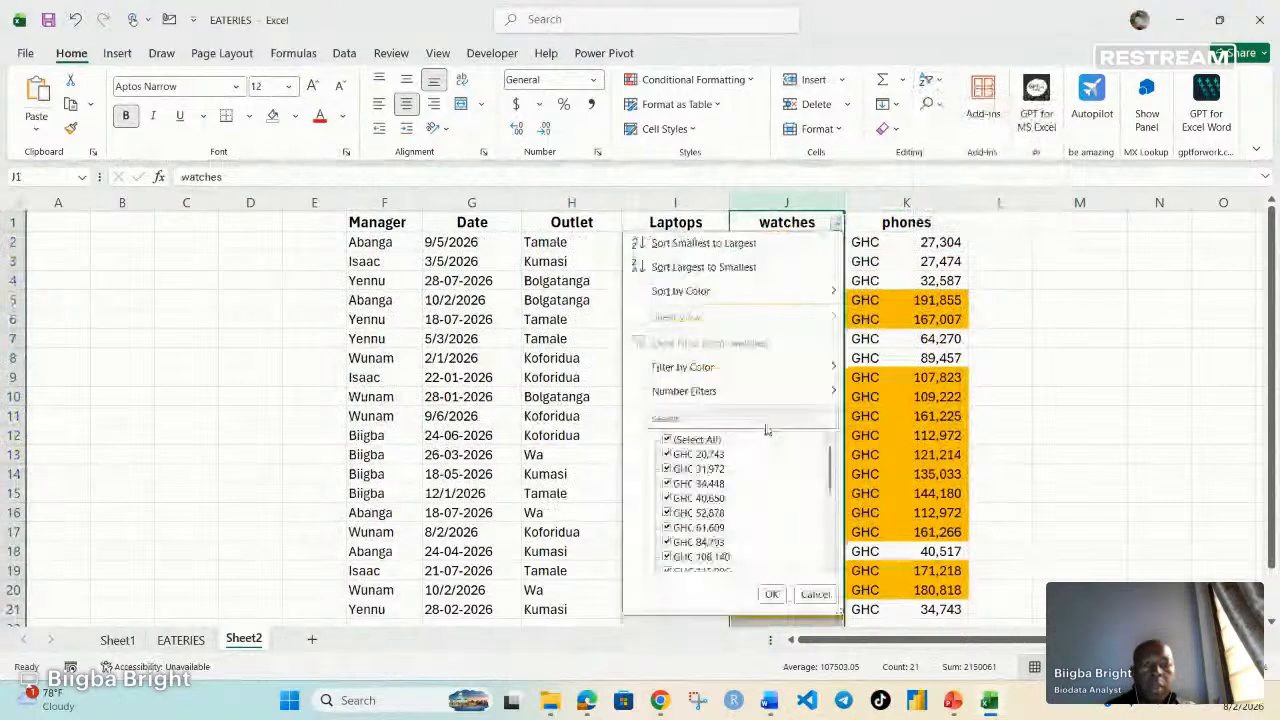
pyautogui.moveTo(783, 370)
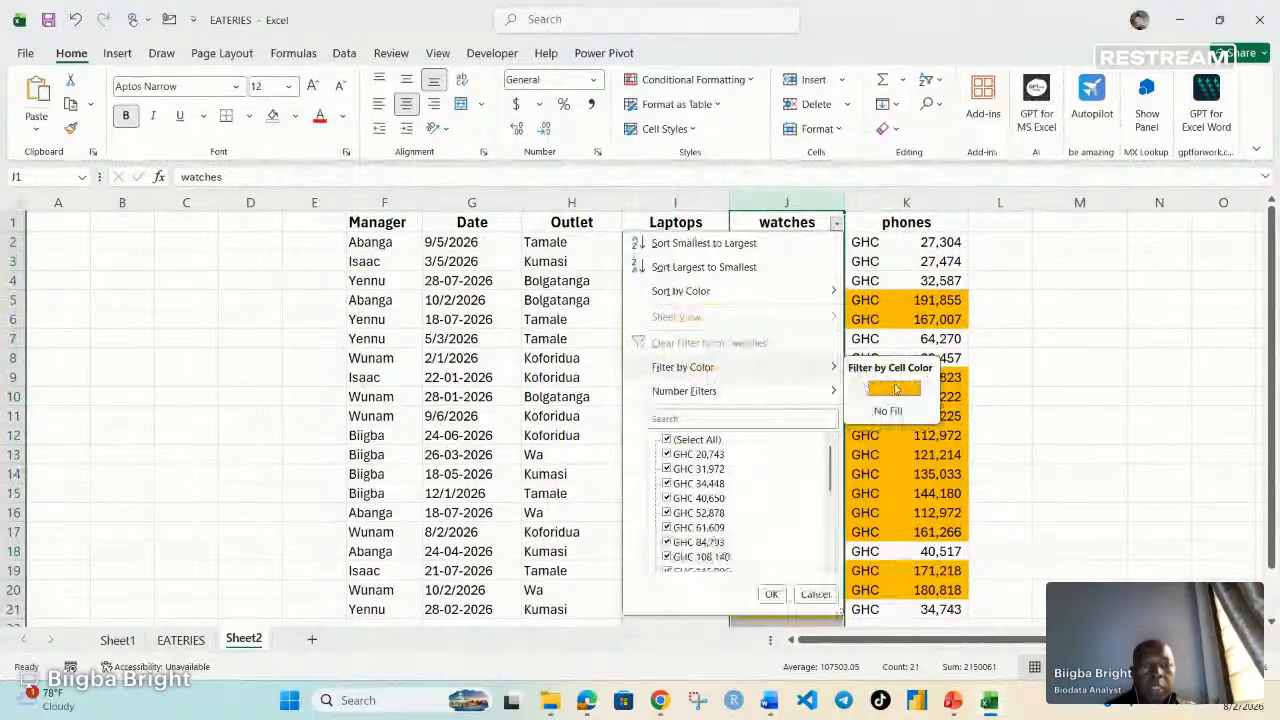
pyautogui.click(903, 390)
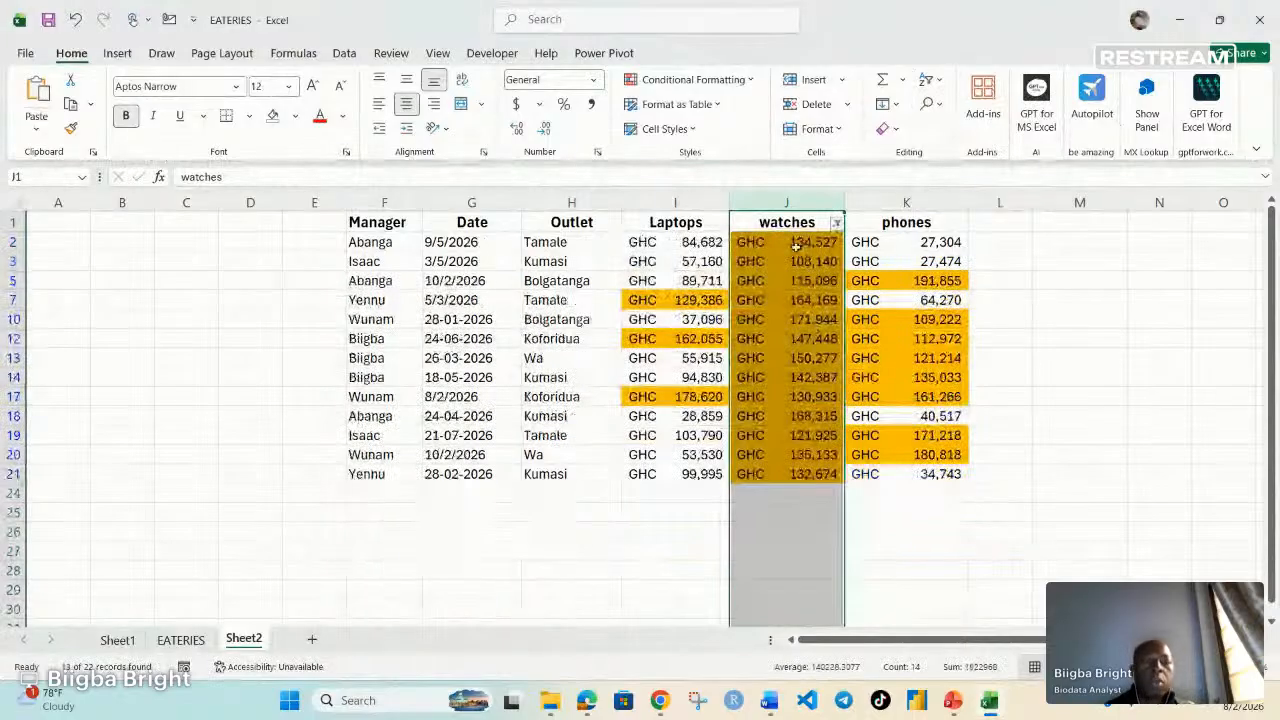
pyautogui.click(800, 474)
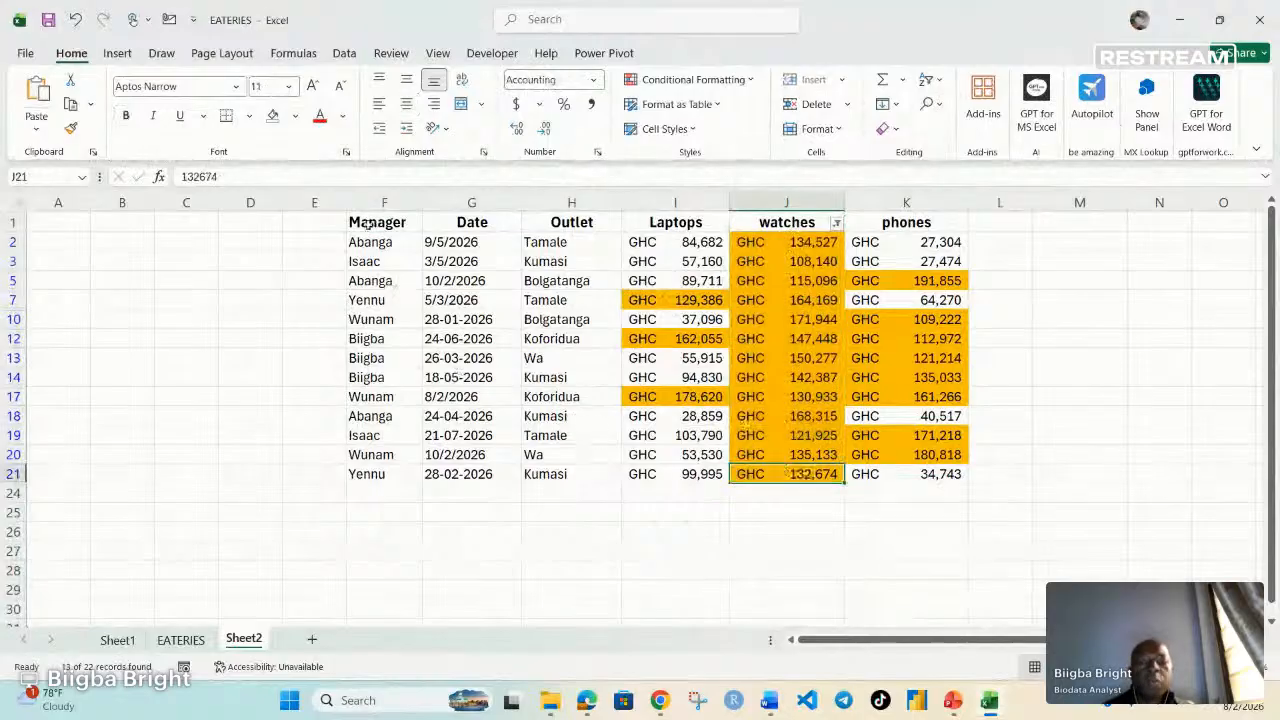
# Step: Restore all rows through the watches column filter and remove the filter from that column
pyautogui.click(836, 222)
pyautogui.moveTo(640, 370)
pyautogui.click(666, 439)
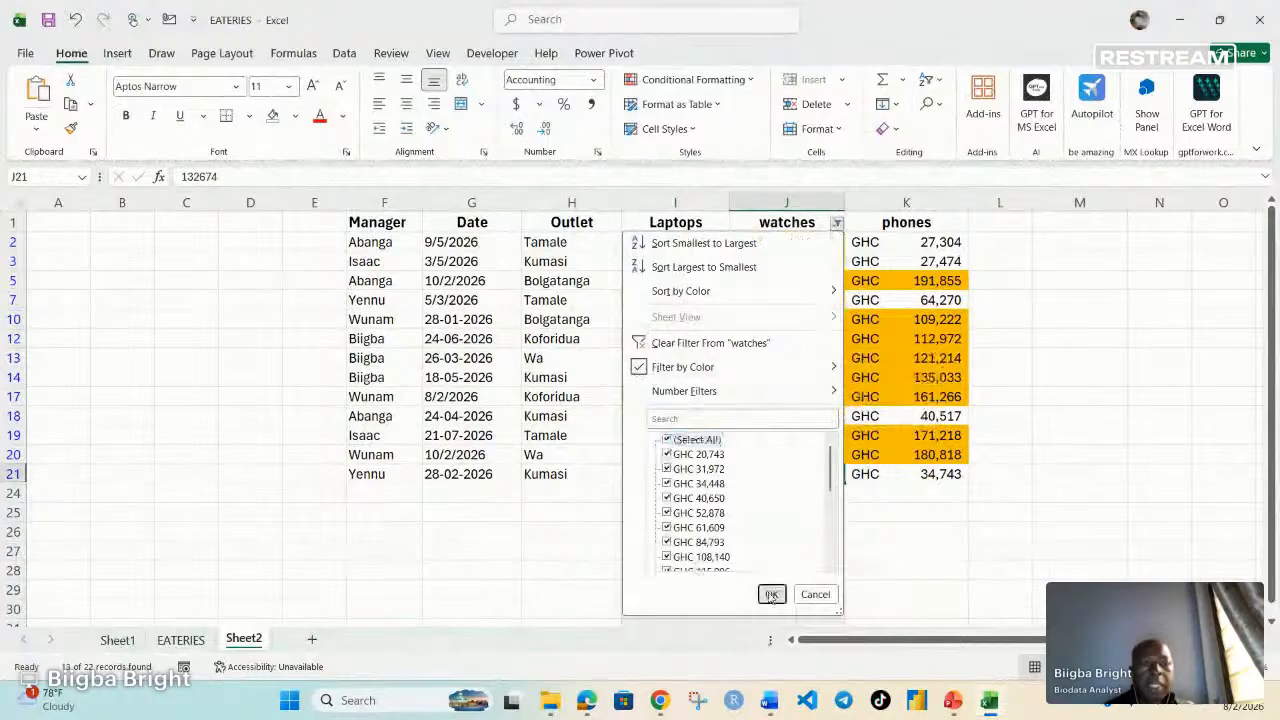
pyautogui.click(771, 595)
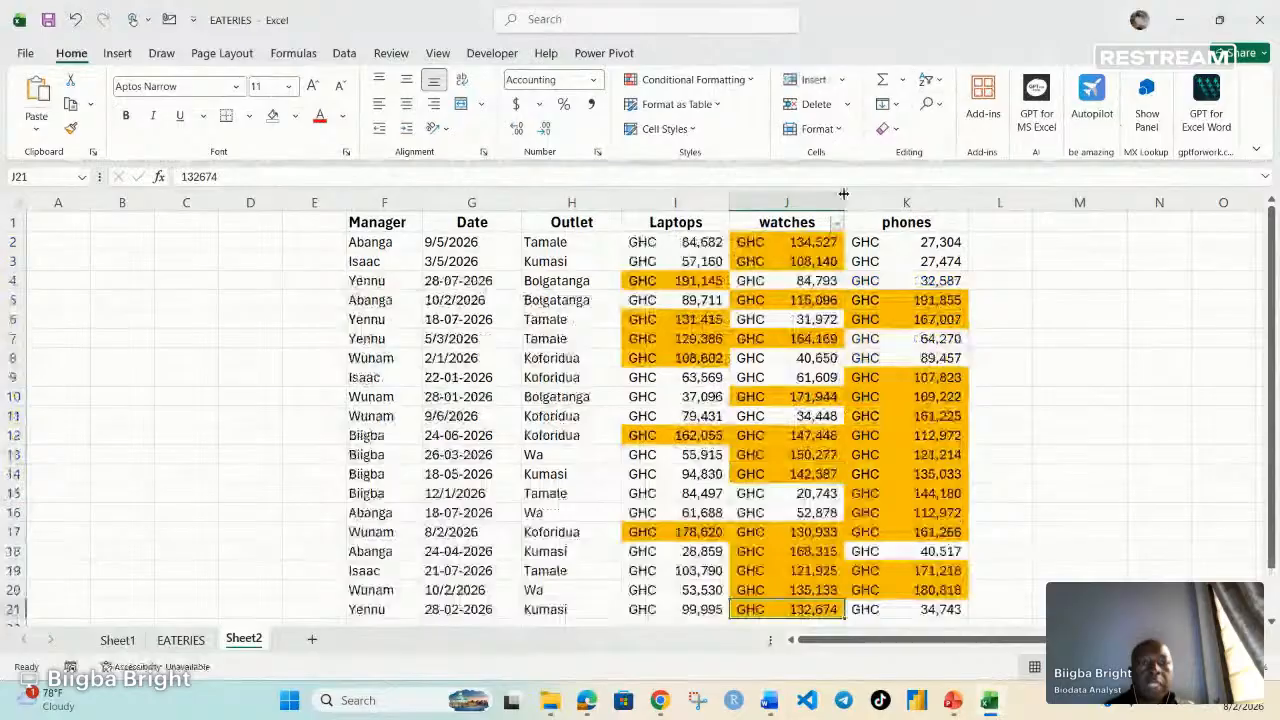
pyautogui.click(820, 202)
pyautogui.click(930, 80)
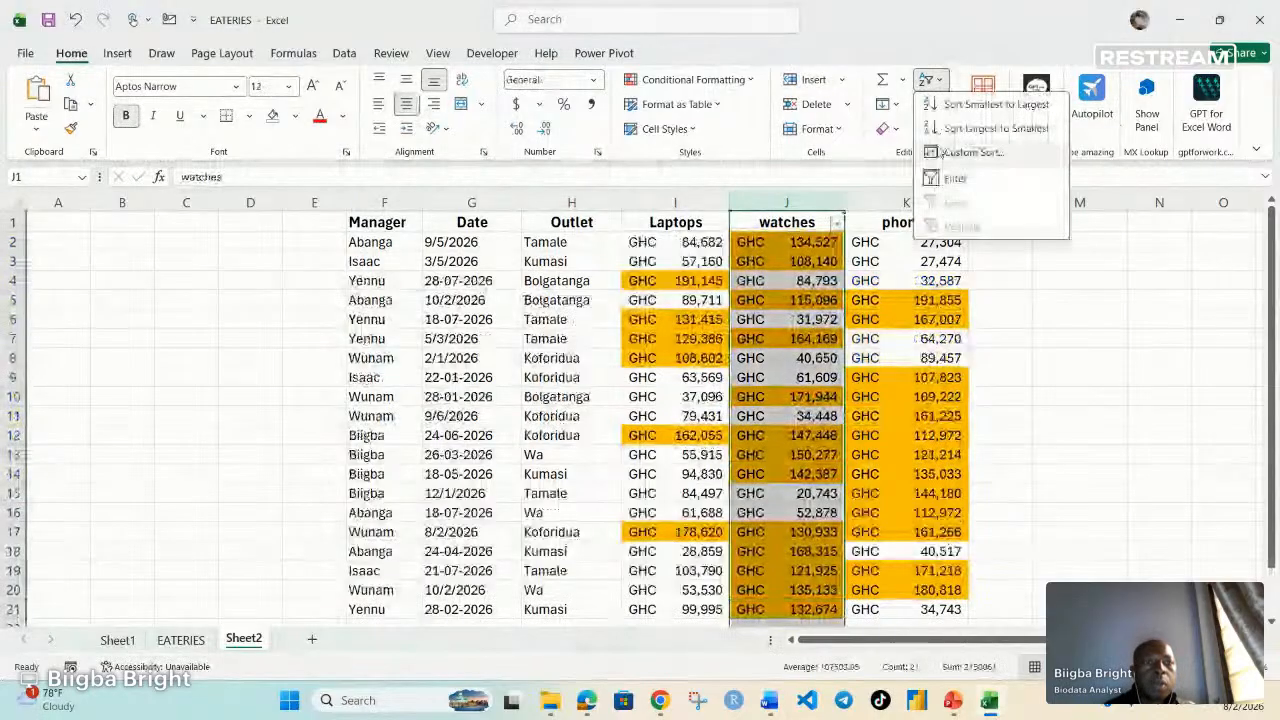
pyautogui.click(954, 178)
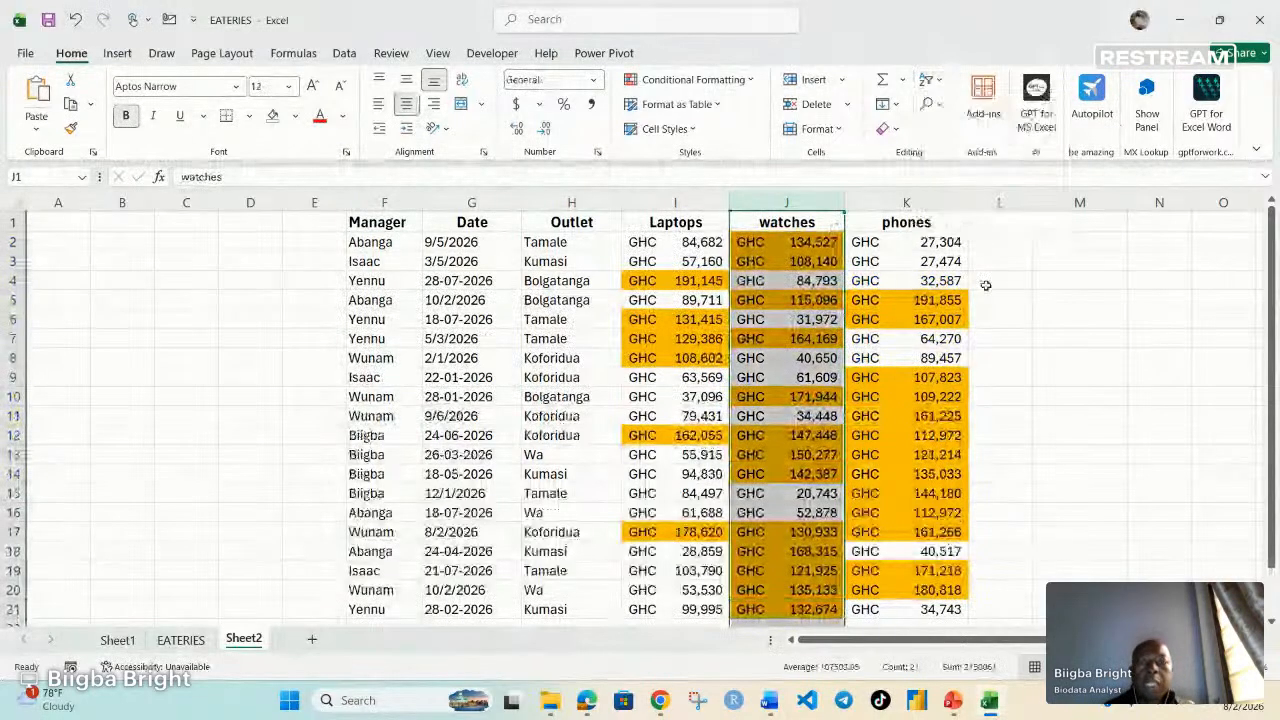
pyautogui.click(985, 285)
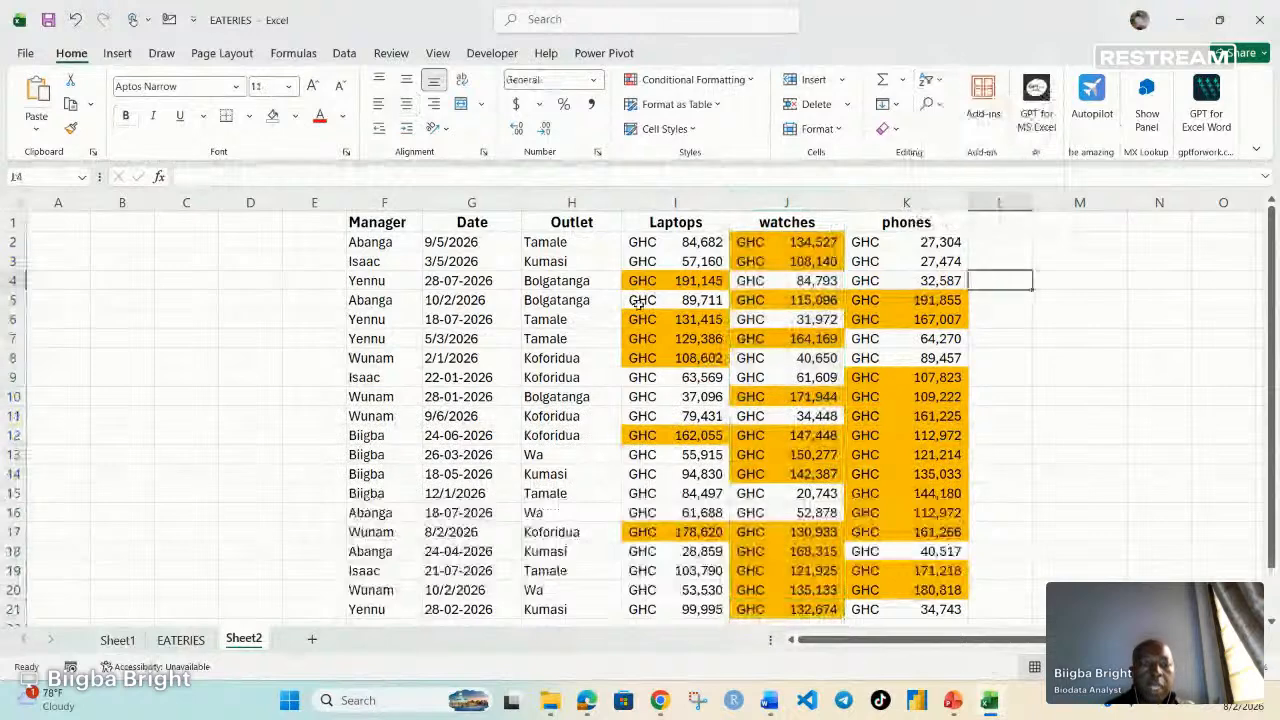
# Step: Highlight below-average values in the Laptops, watches and phones data (I2:K21) with a custom red fill
pyautogui.moveTo(660, 242); pyautogui.dragTo(900, 551)
pyautogui.scroll(1, 900, 551)
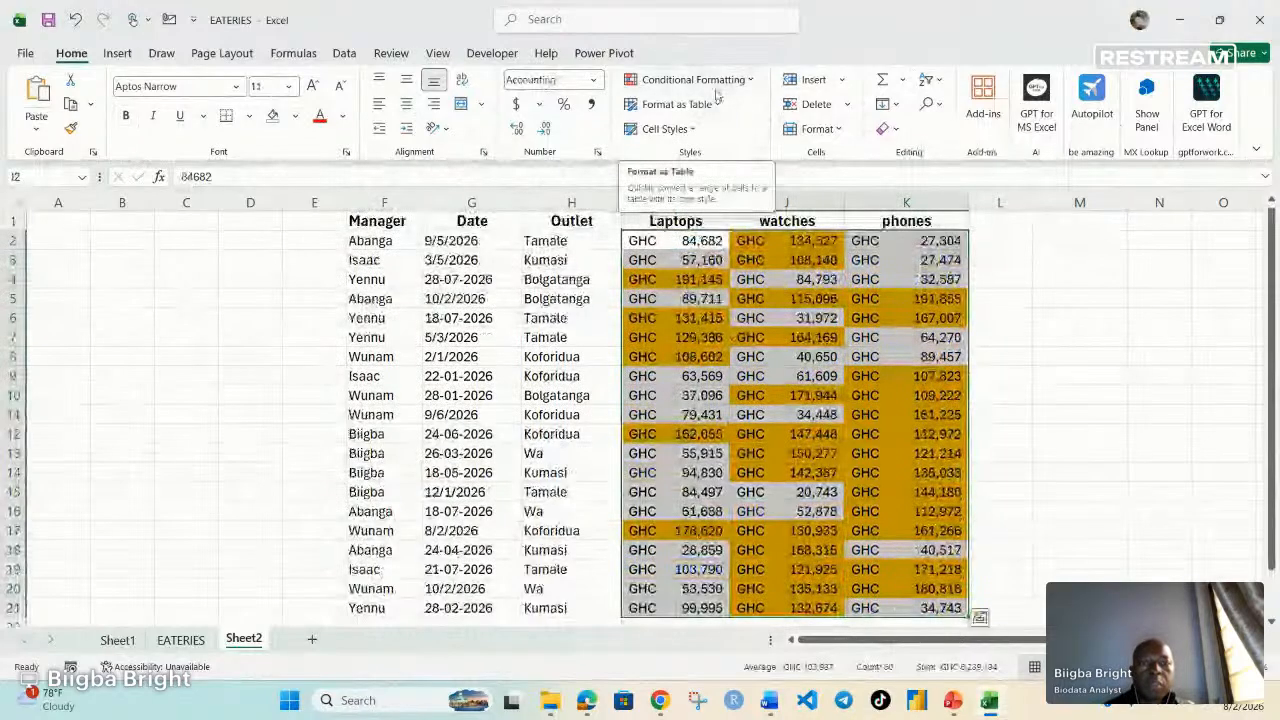
pyautogui.click(693, 79)
pyautogui.moveTo(757, 148)
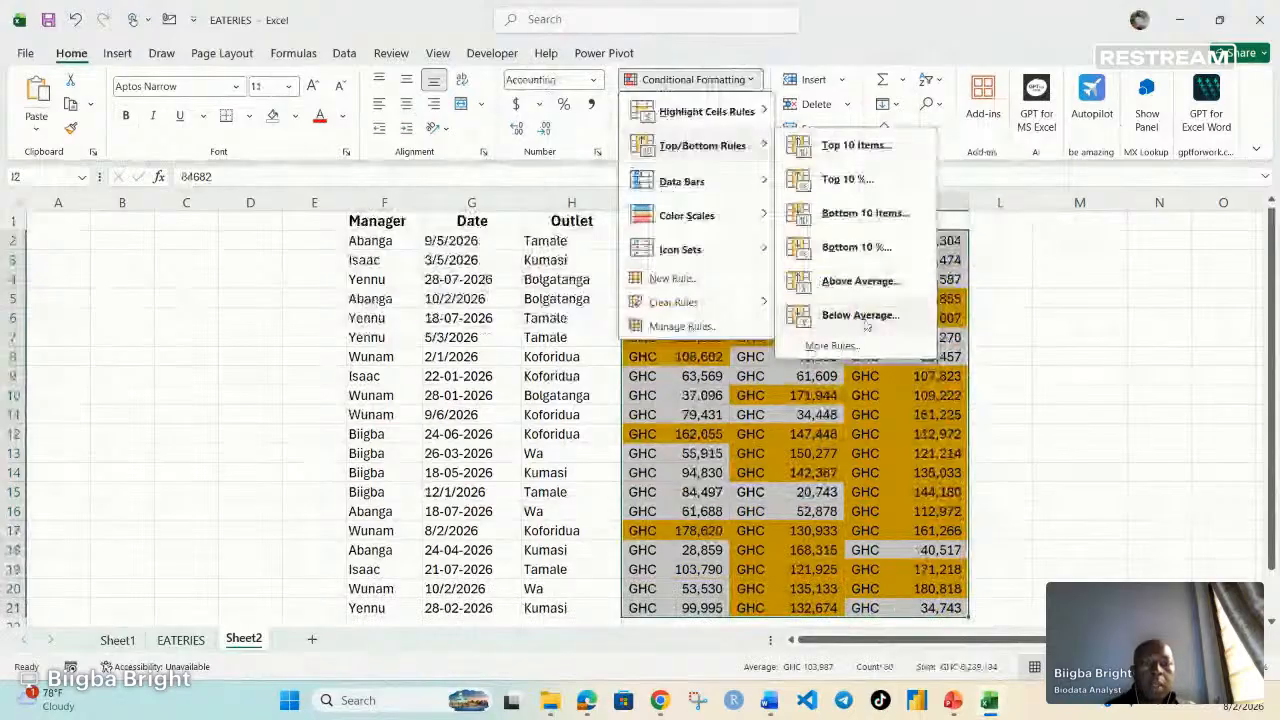
pyautogui.click(860, 315)
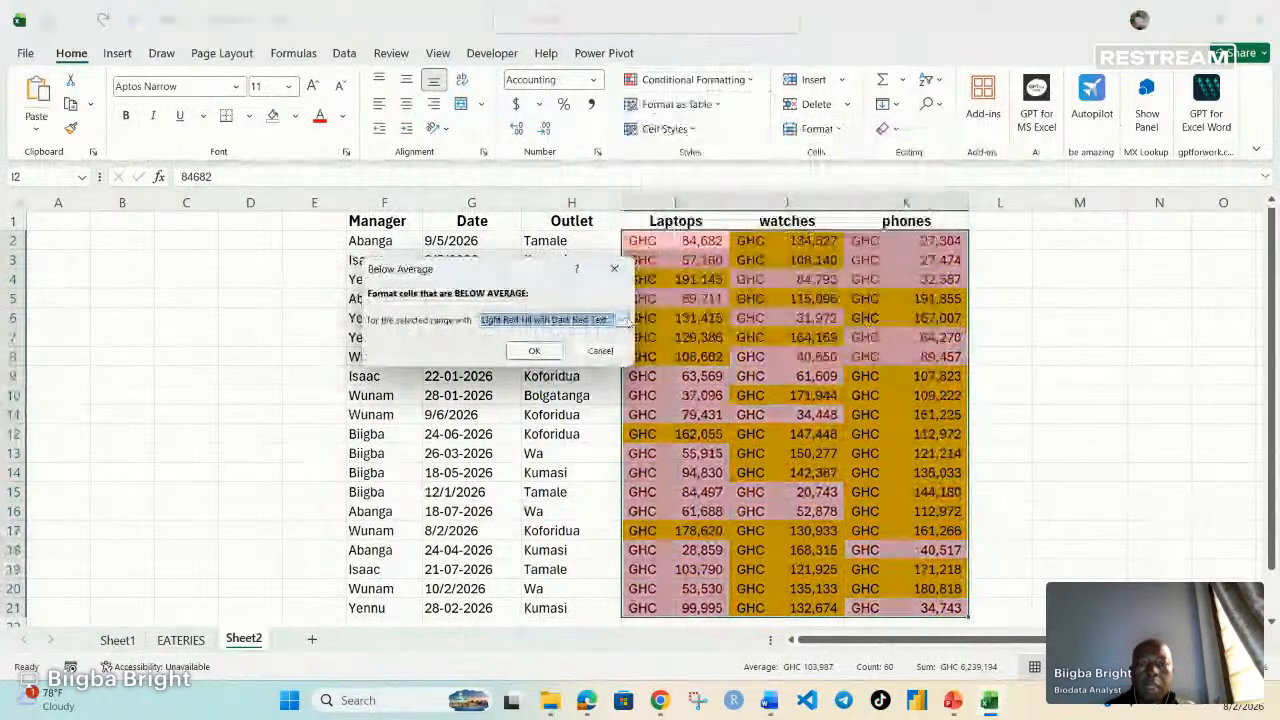
pyautogui.click(621, 319)
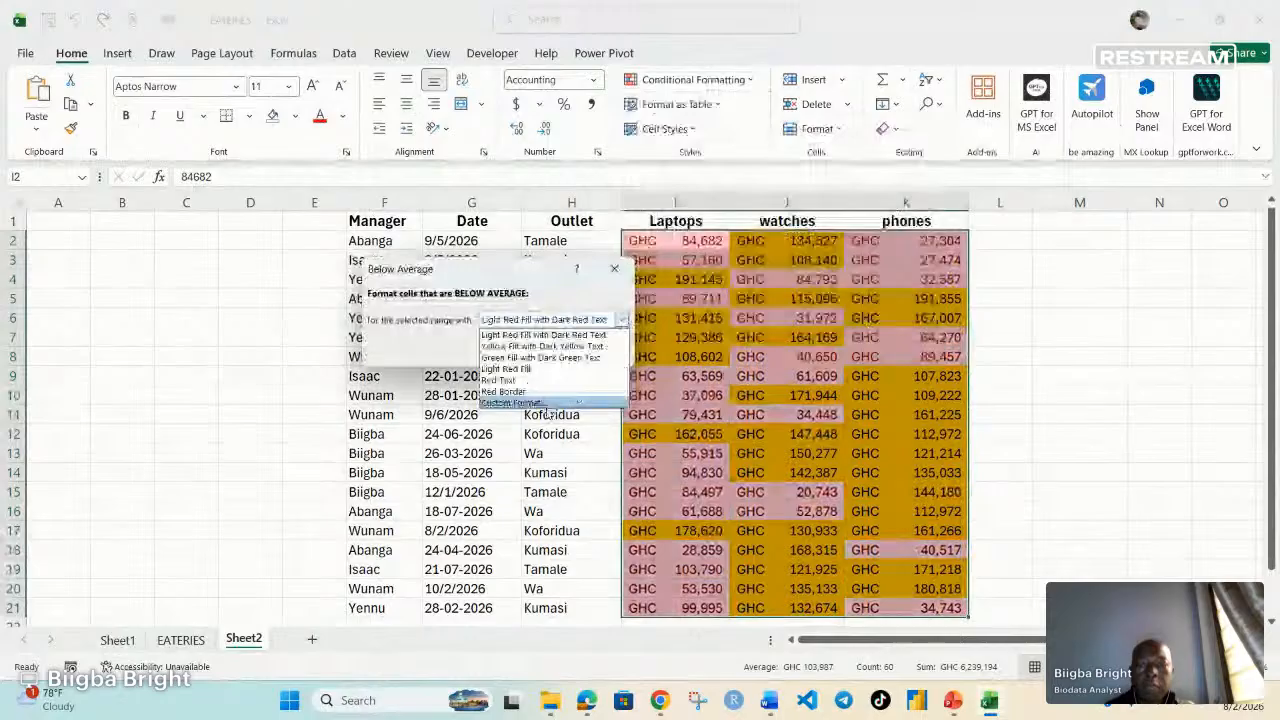
pyautogui.click(512, 402)
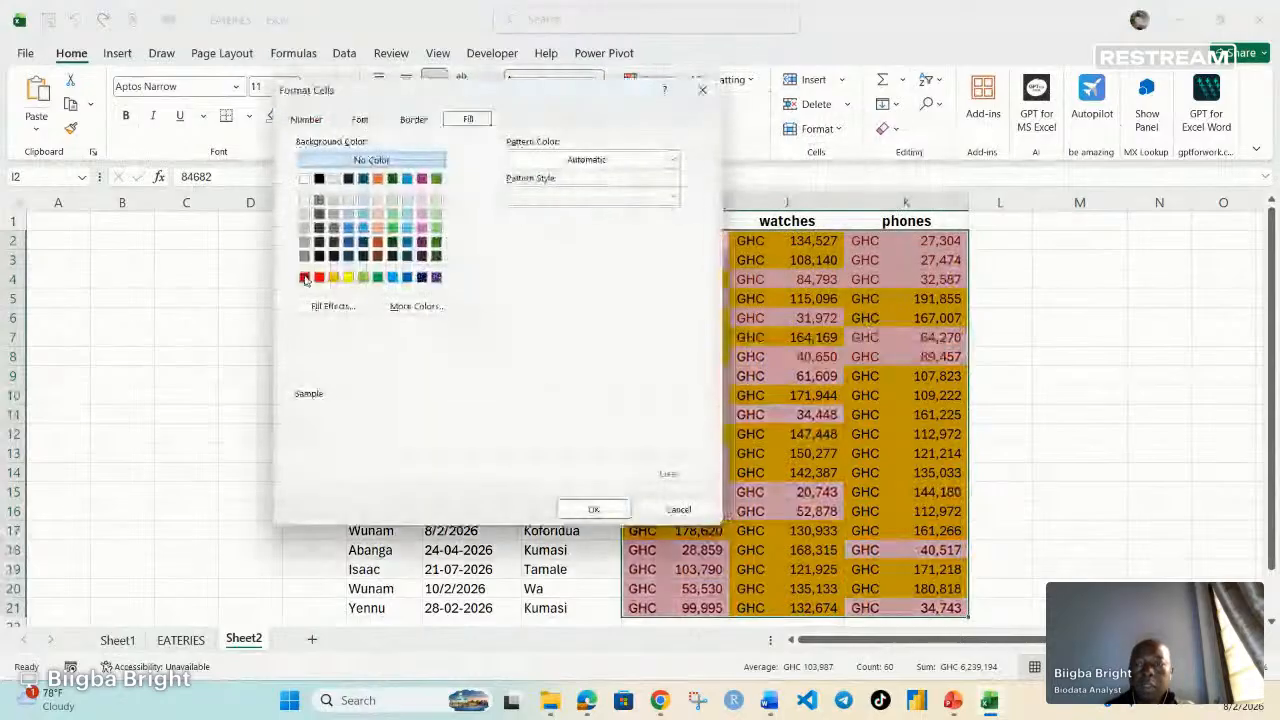
pyautogui.click(318, 277)
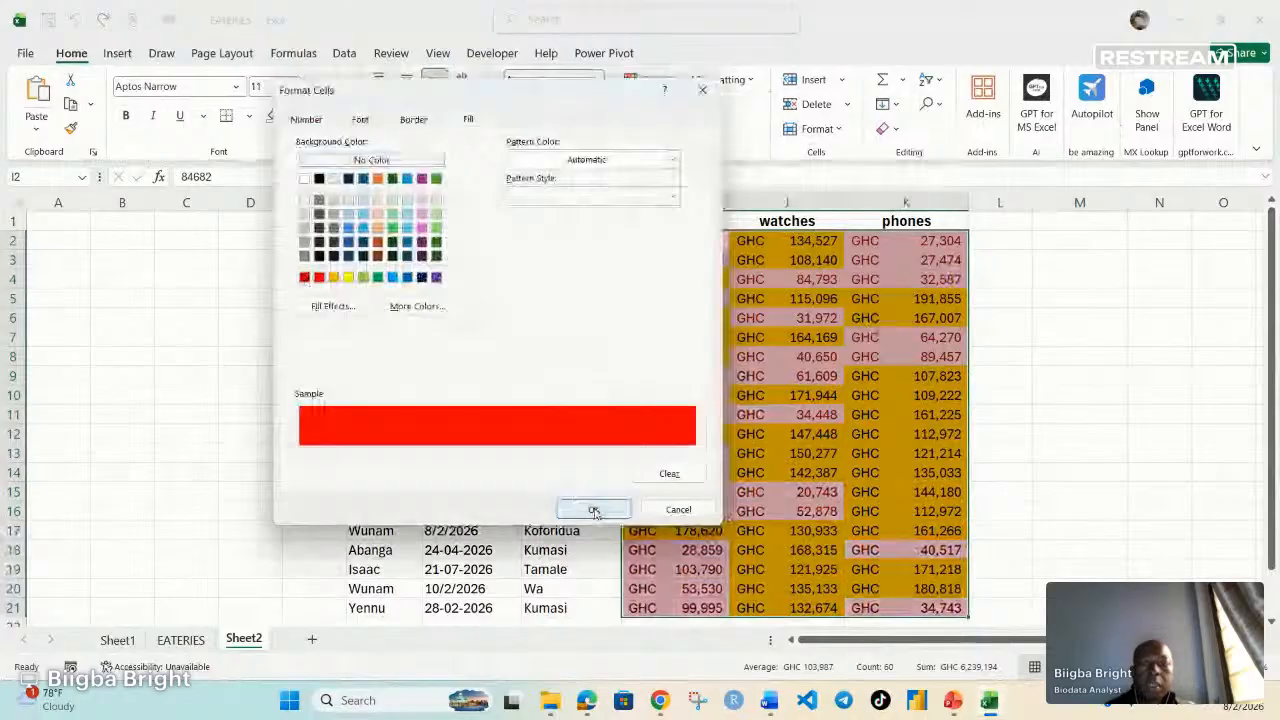
pyautogui.click(594, 511)
pyautogui.click(534, 351)
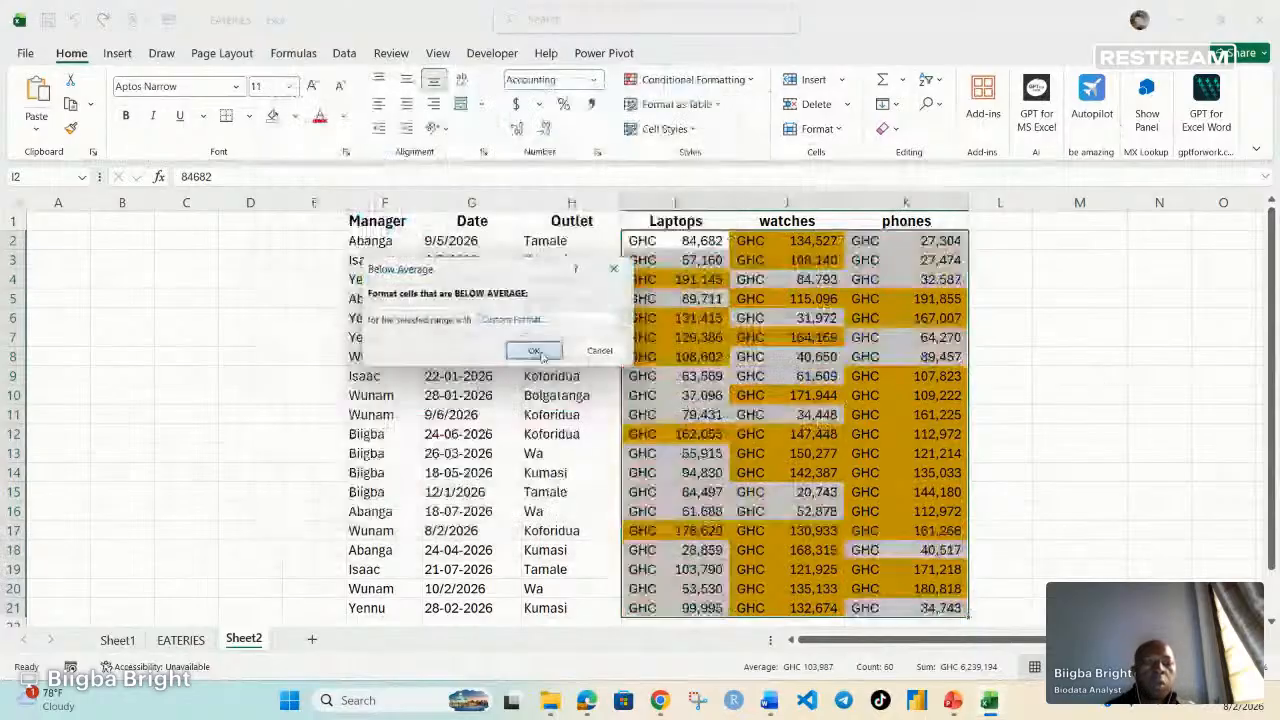
pyautogui.click(1085, 358)
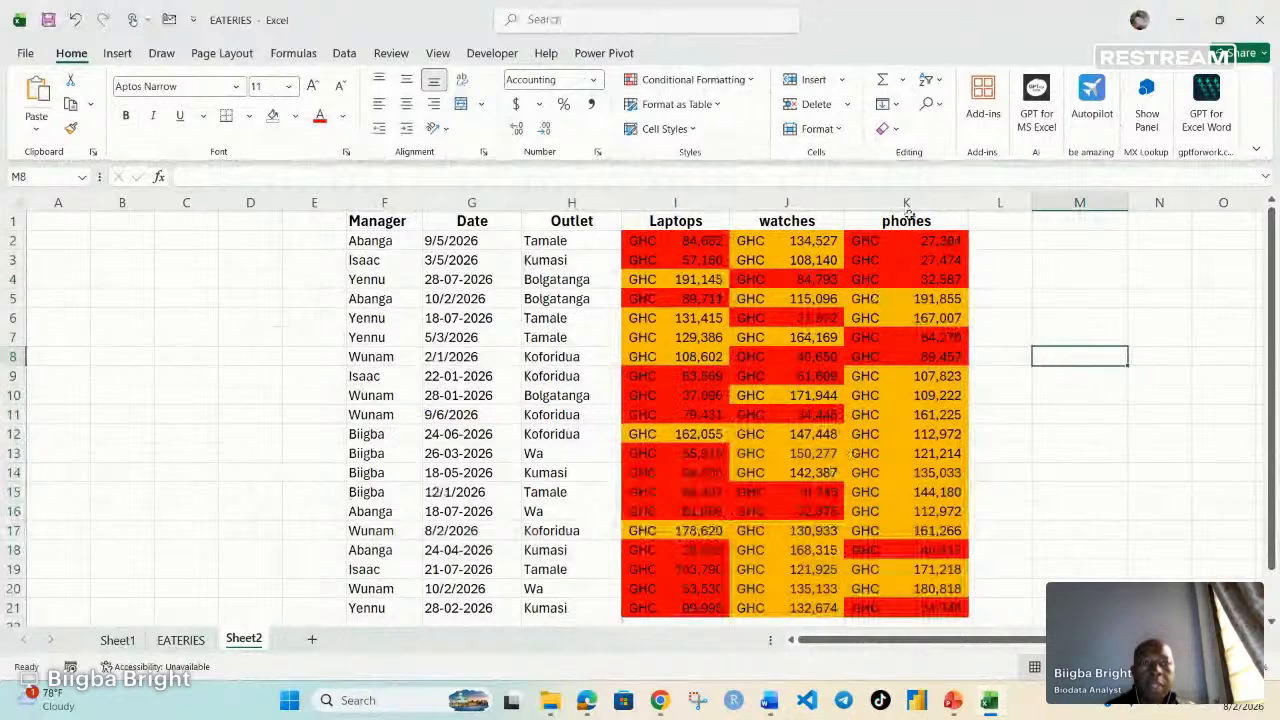
# Step: Add a filter to the phones column by the red cell color and examine the managers with below-average phone sales
pyautogui.click(912, 204)
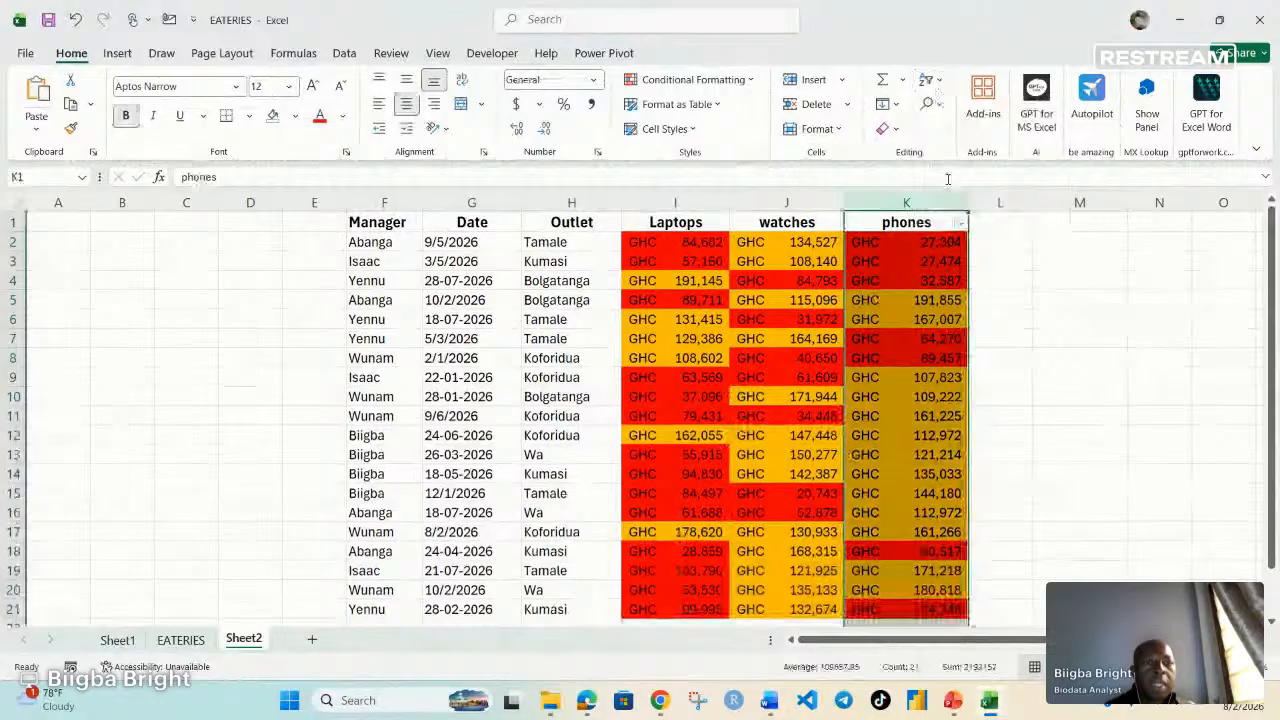
pyautogui.click(960, 225)
pyautogui.moveTo(894, 373)
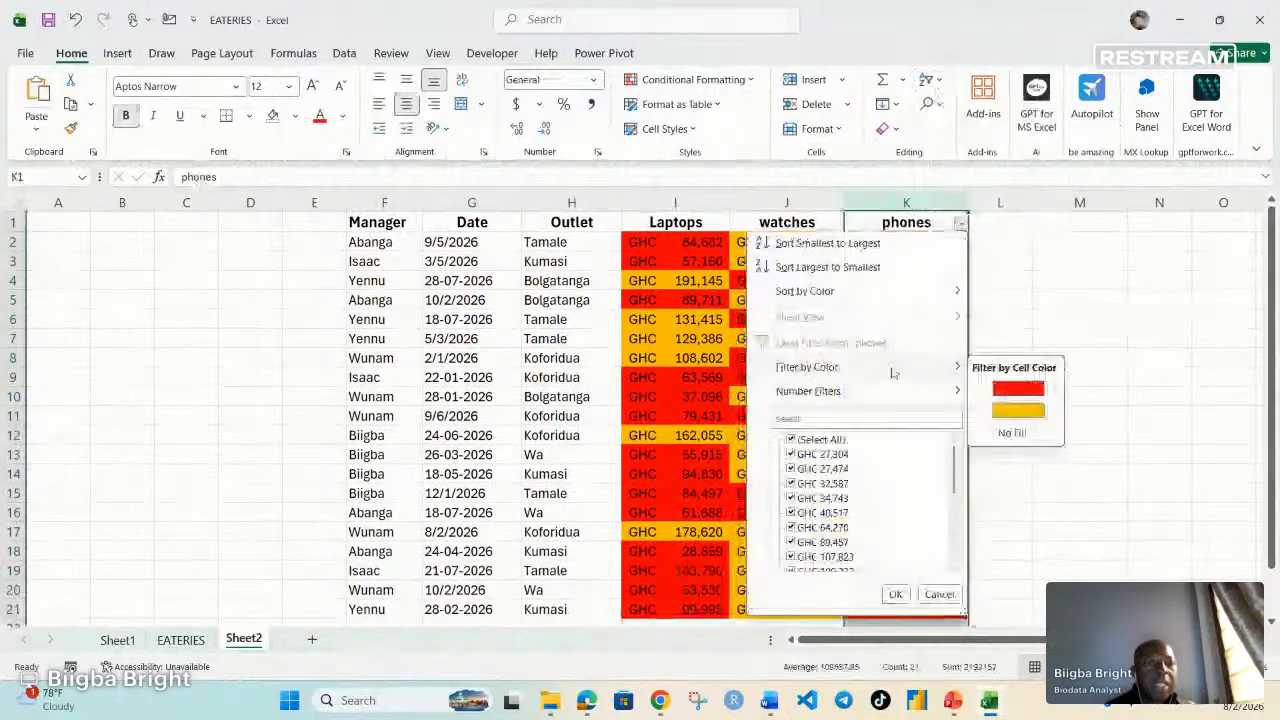
pyautogui.click(1017, 388)
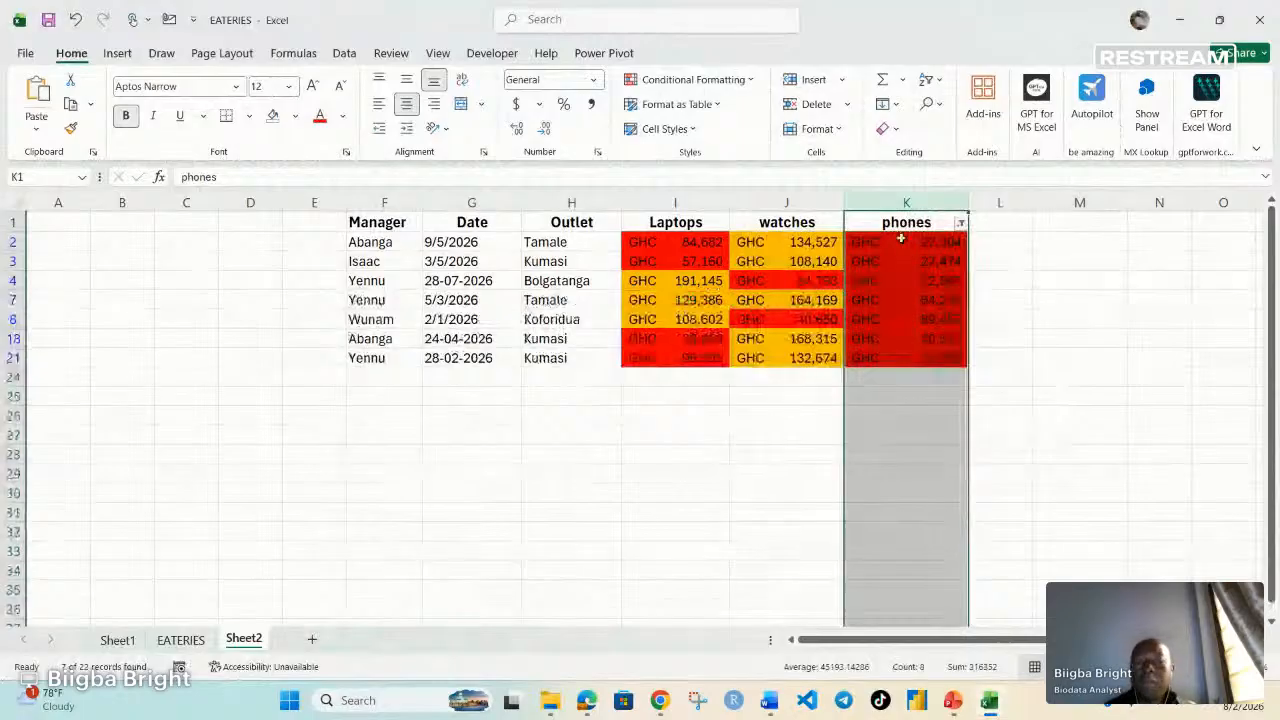
pyautogui.moveTo(358, 244); pyautogui.dragTo(357, 356)
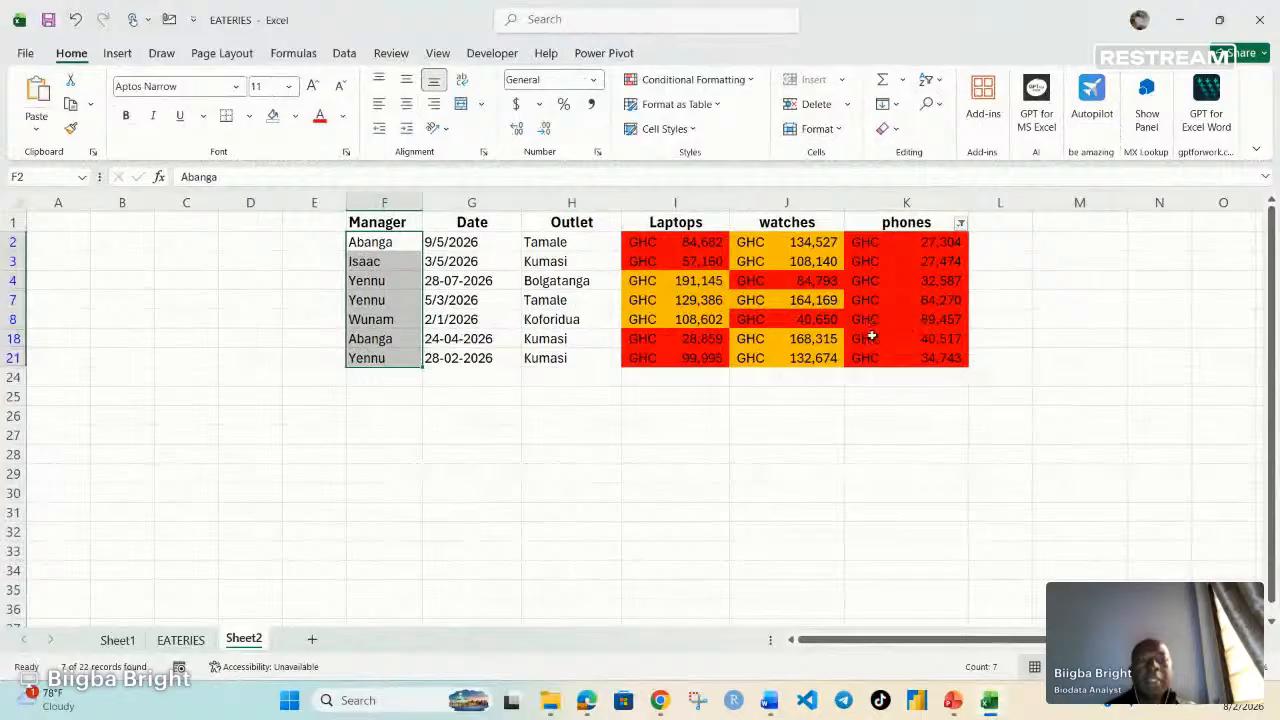
pyautogui.click(894, 333)
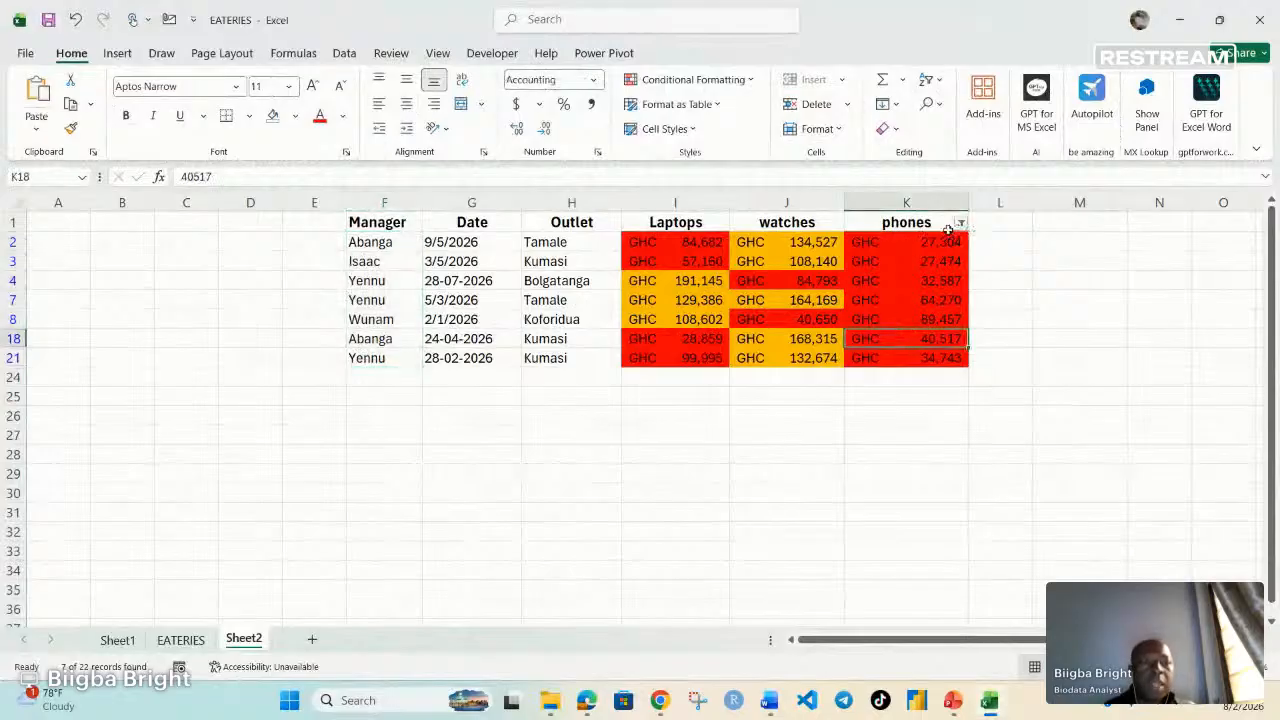
# Step: Restore the hidden rows by selecting all values in the phones column filter
pyautogui.click(958, 224)
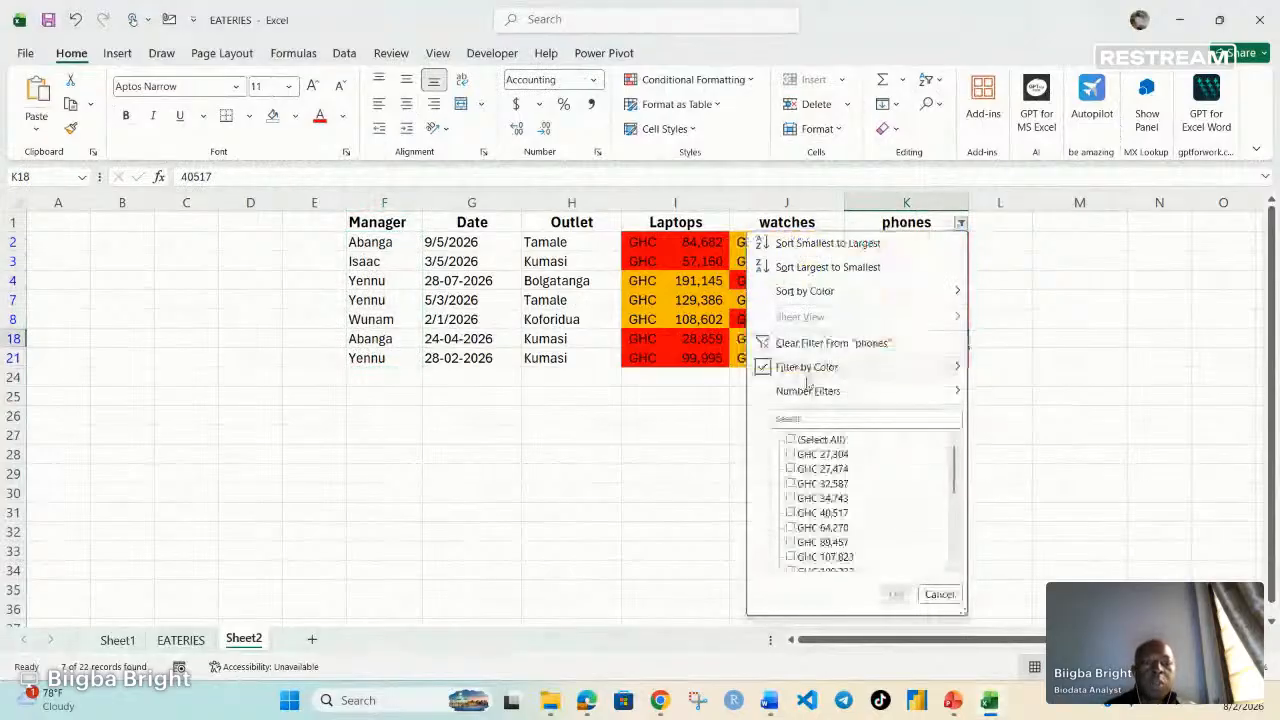
pyautogui.click(790, 440)
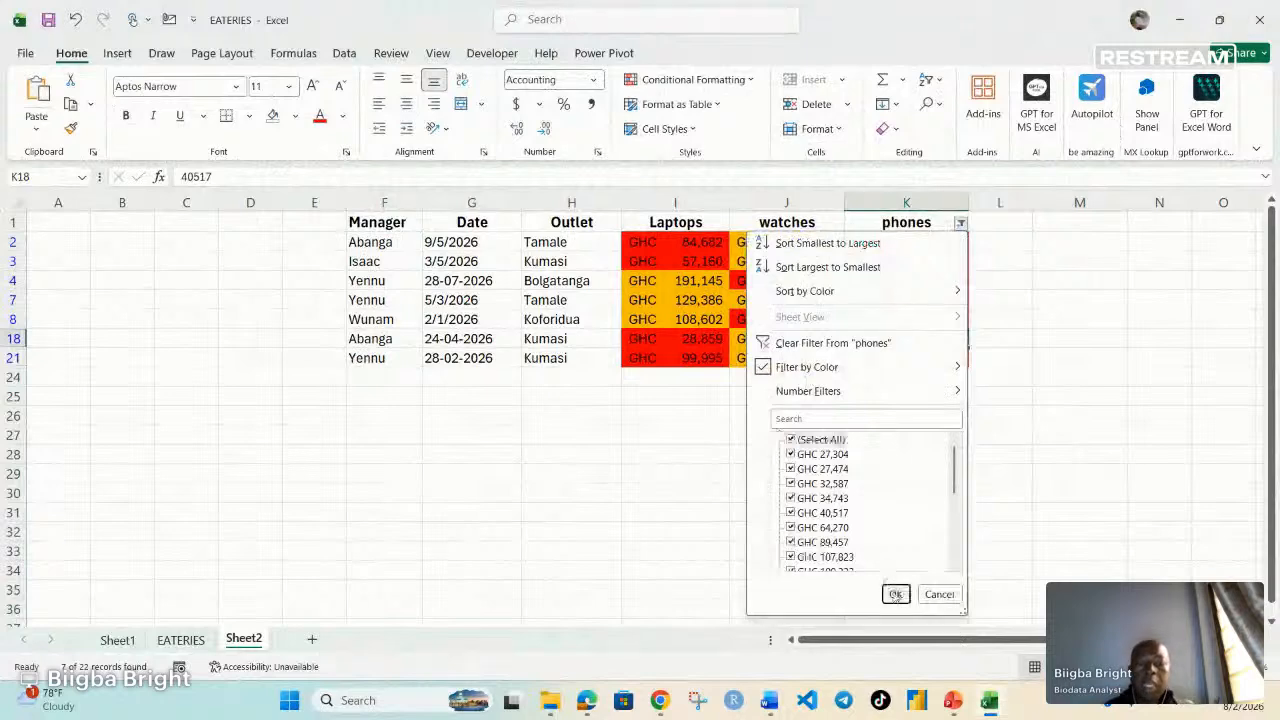
pyautogui.click(895, 594)
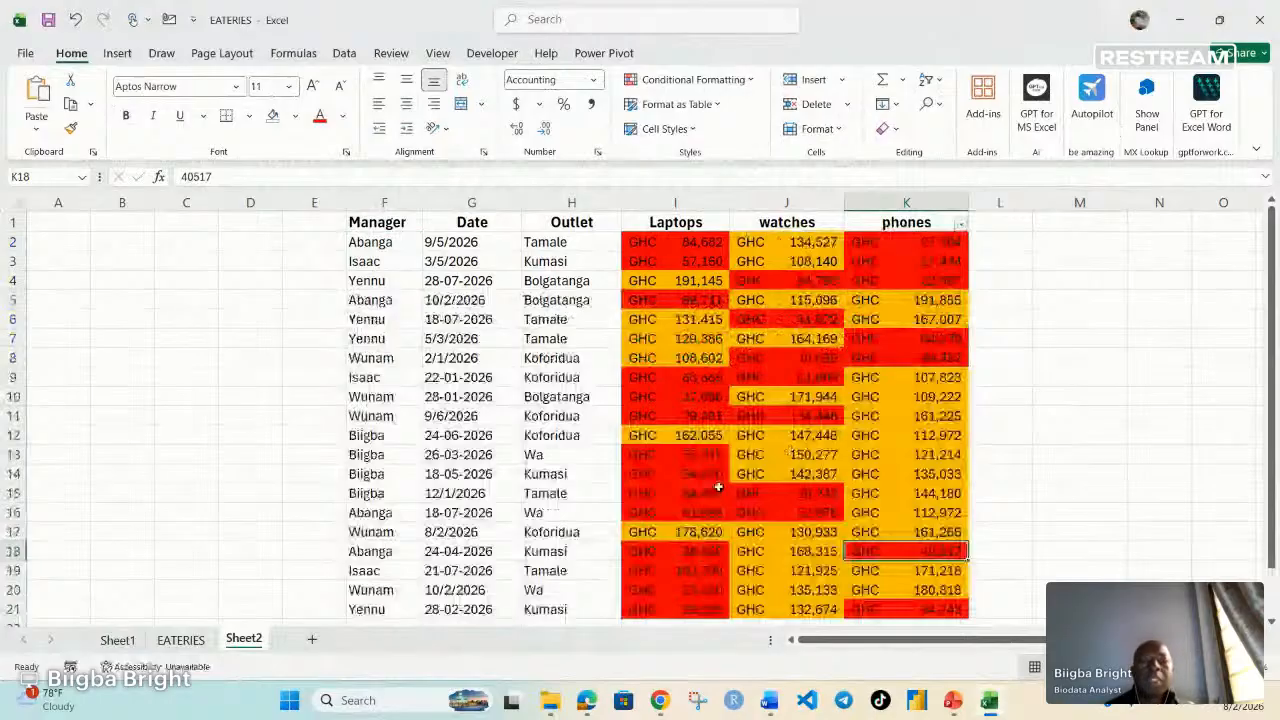
# Step: Switch to the Restream Studio browser window and set the stream layout to Cover
pyautogui.click(660, 701)
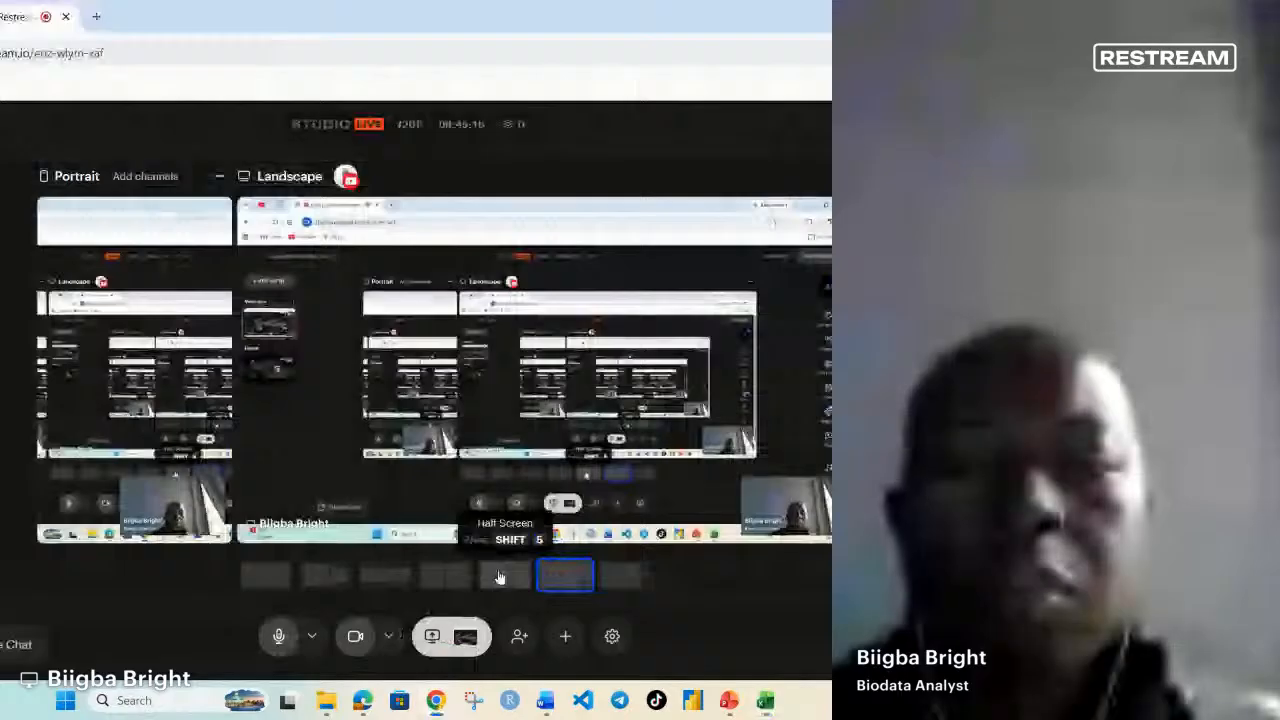
pyautogui.click(493, 566)
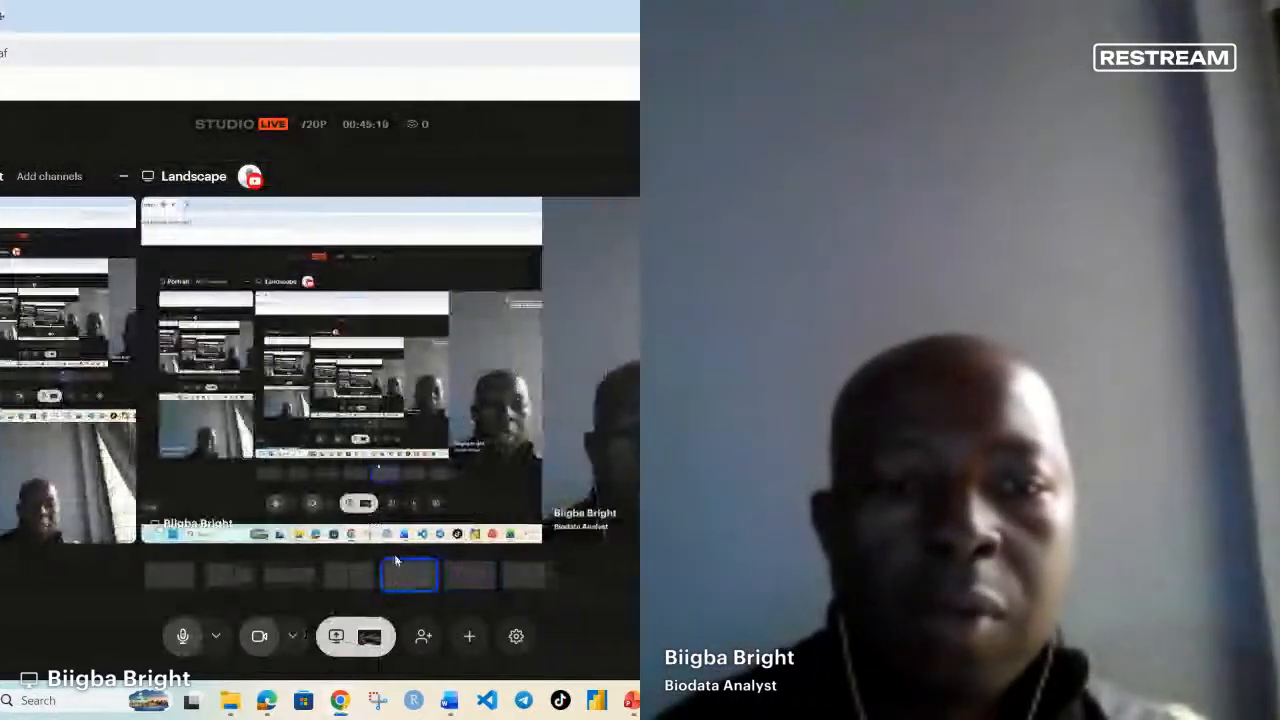
pyautogui.click(350, 575)
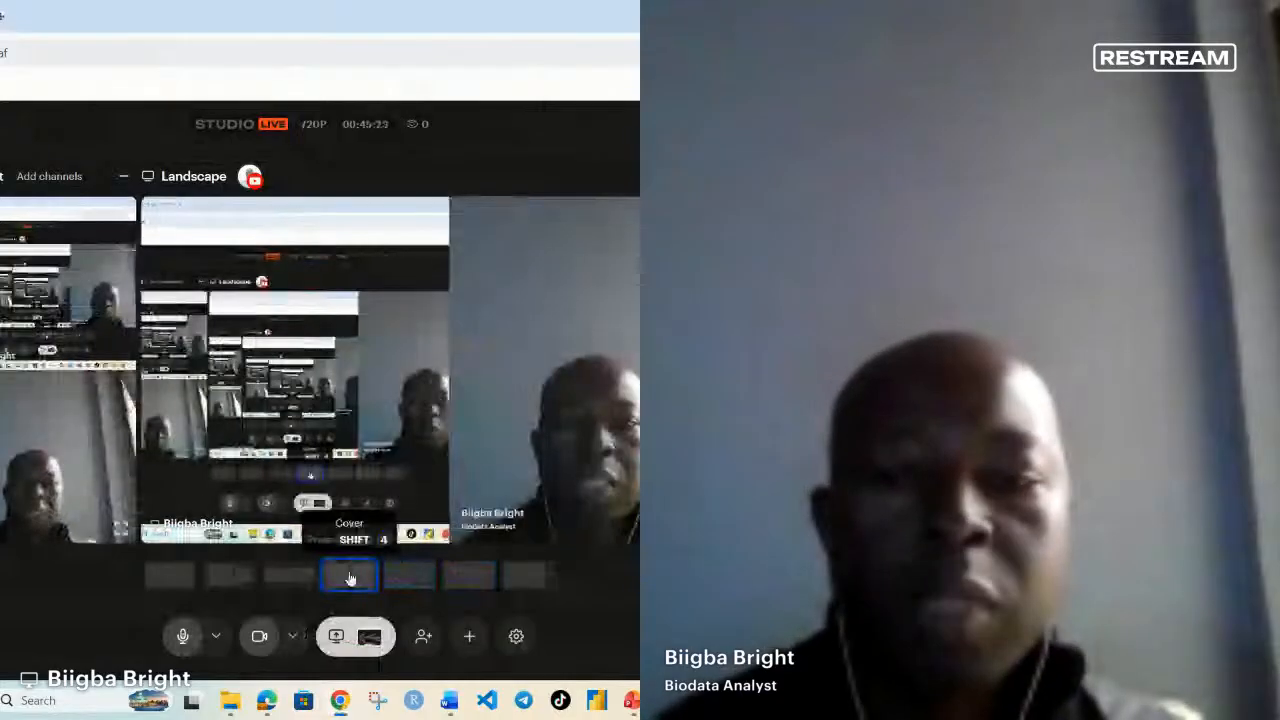